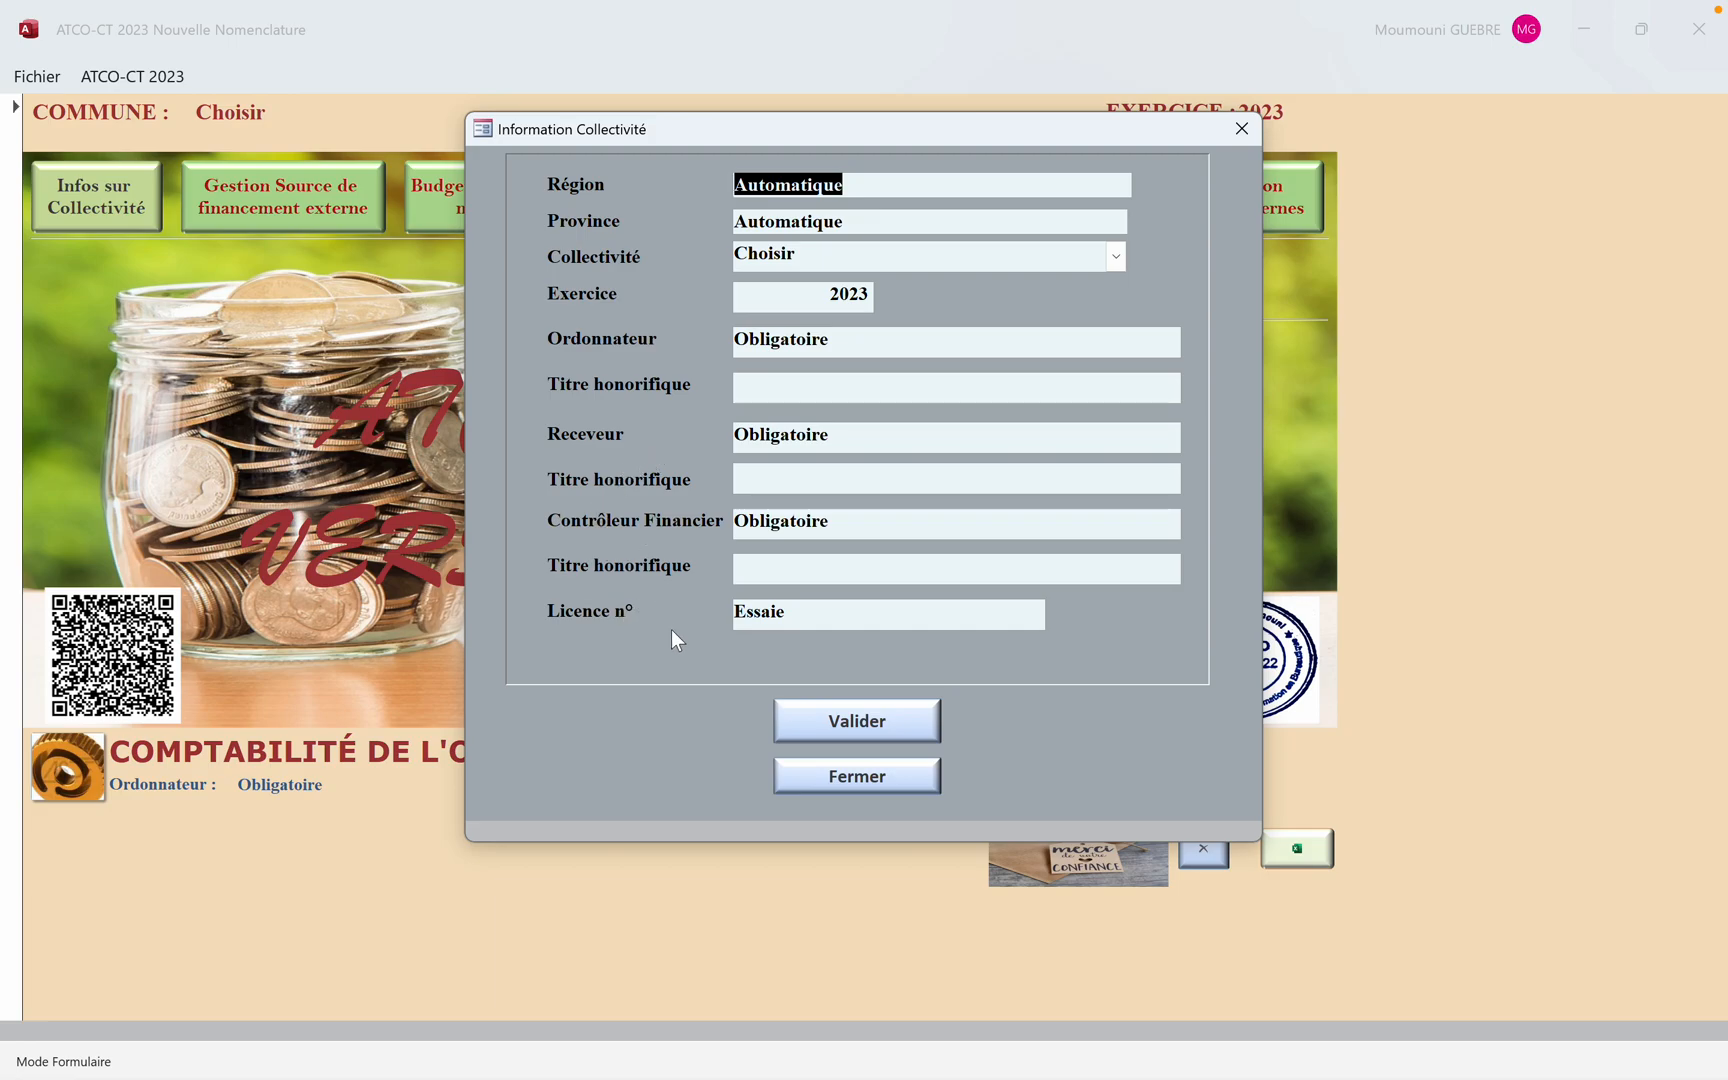
Close the local authority information form and examine the resources and partners offered under Supprimer in the external funding source management
click(834, 776)
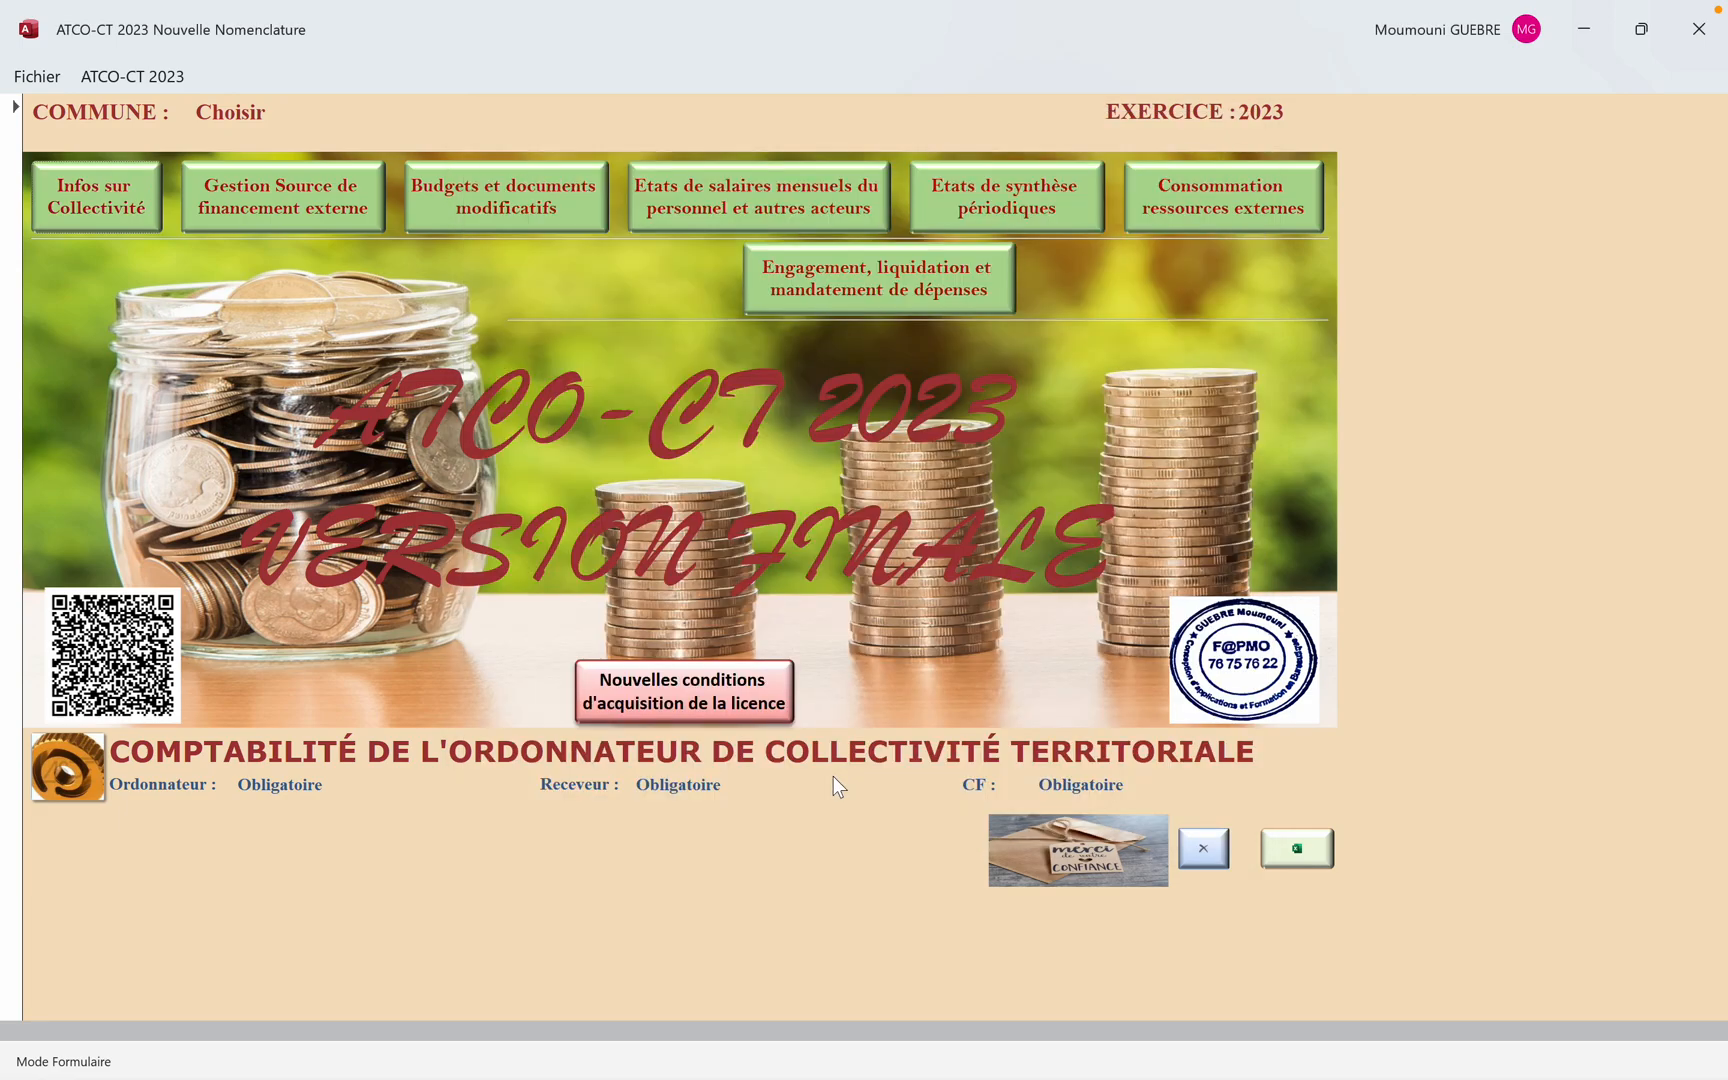
click(333, 200)
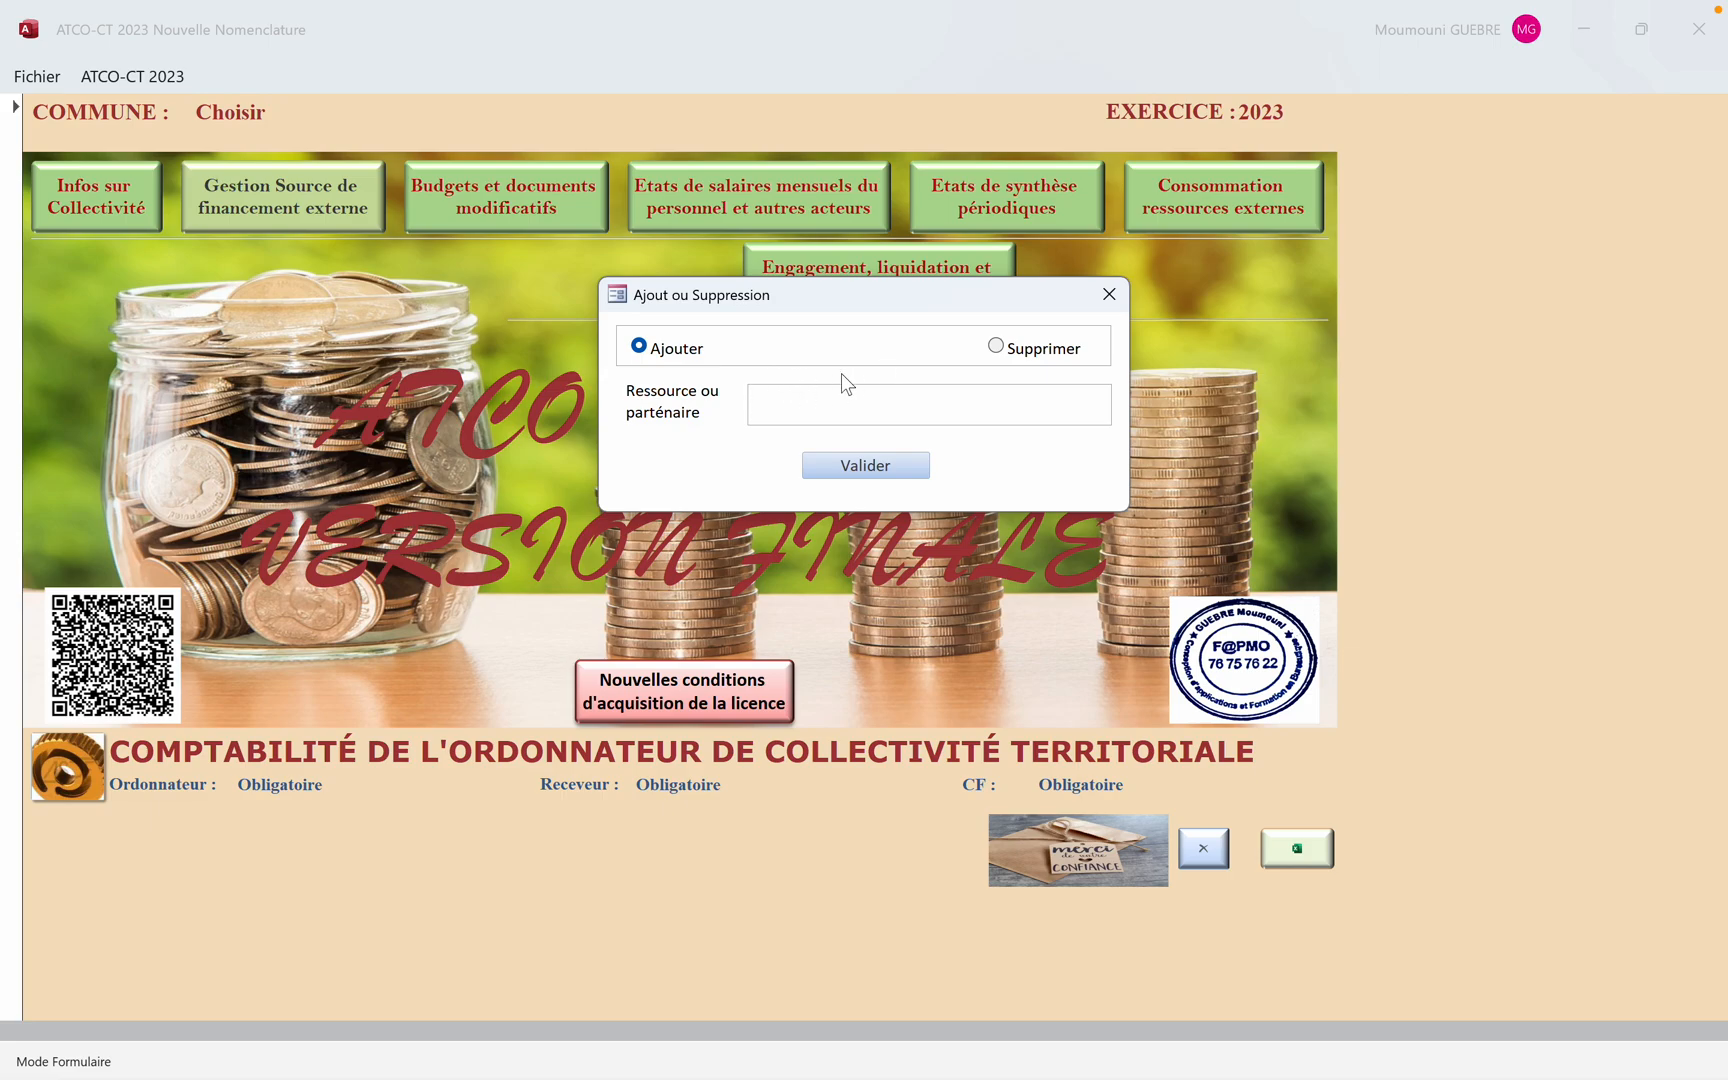
click(995, 347)
click(1085, 398)
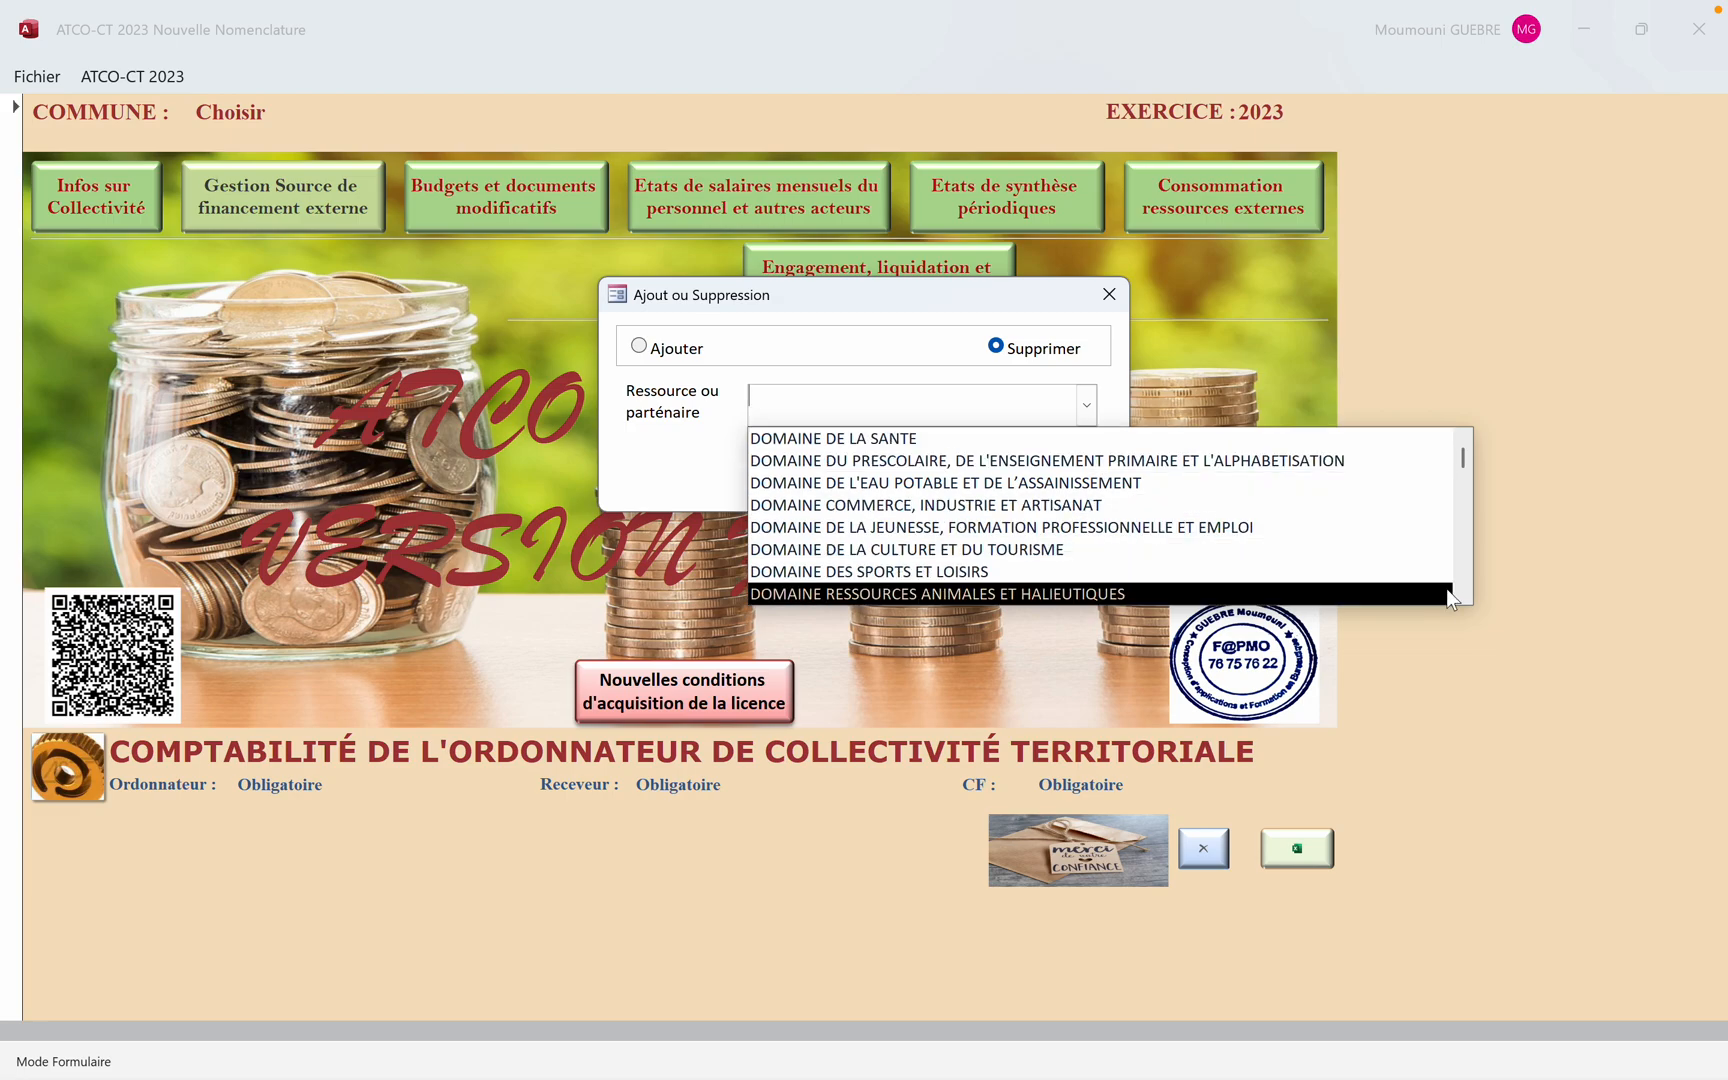
scroll(1463, 595, down, 6)
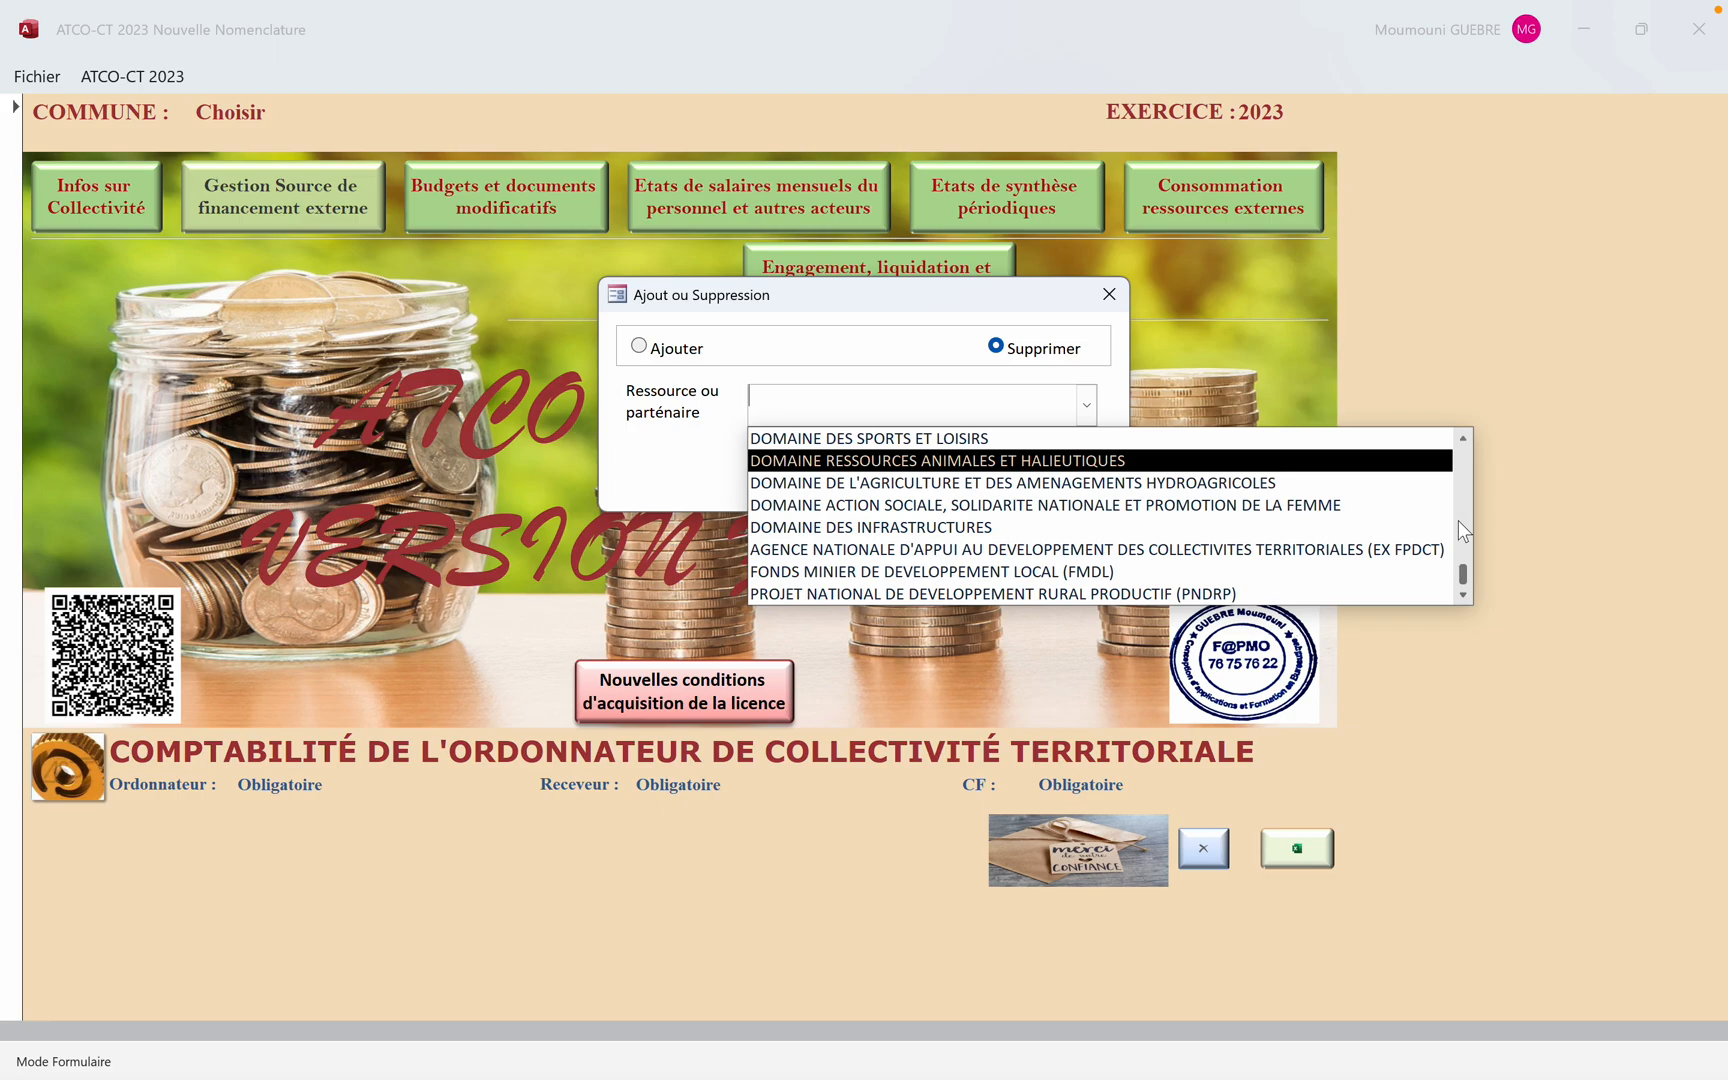
scroll(1463, 530, up, 2)
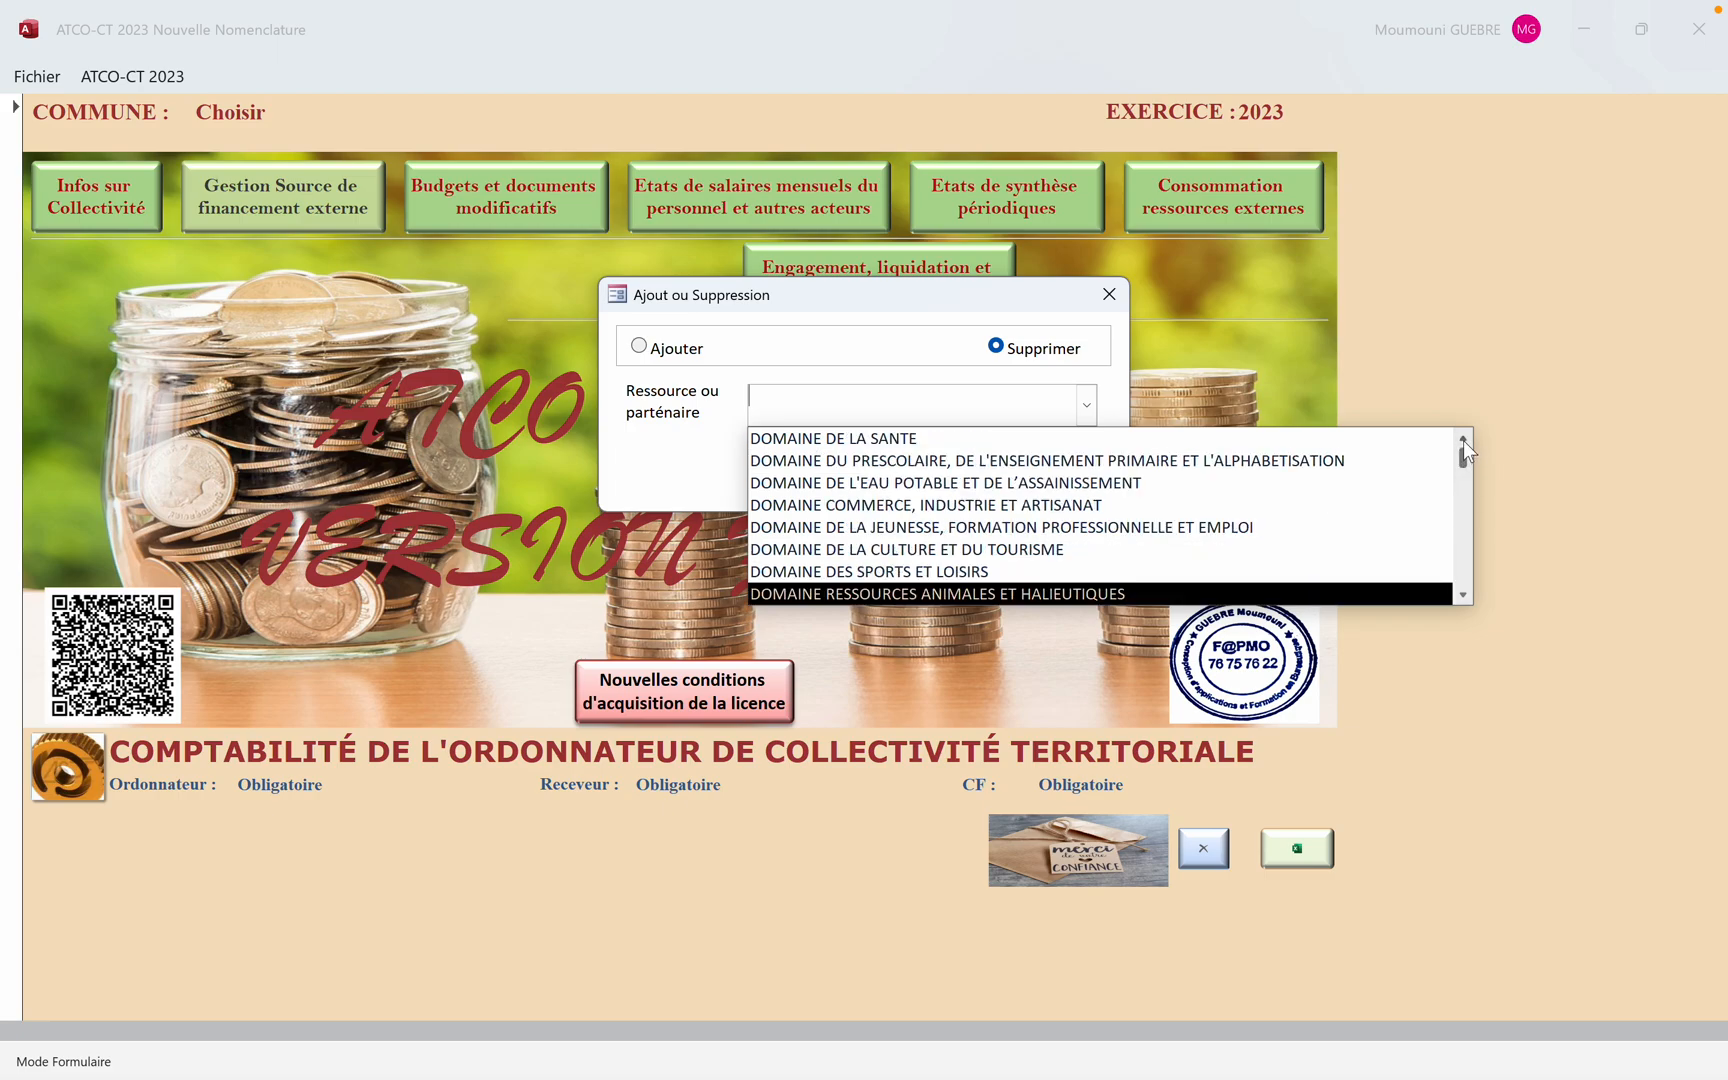
scroll(1466, 593, down, 3)
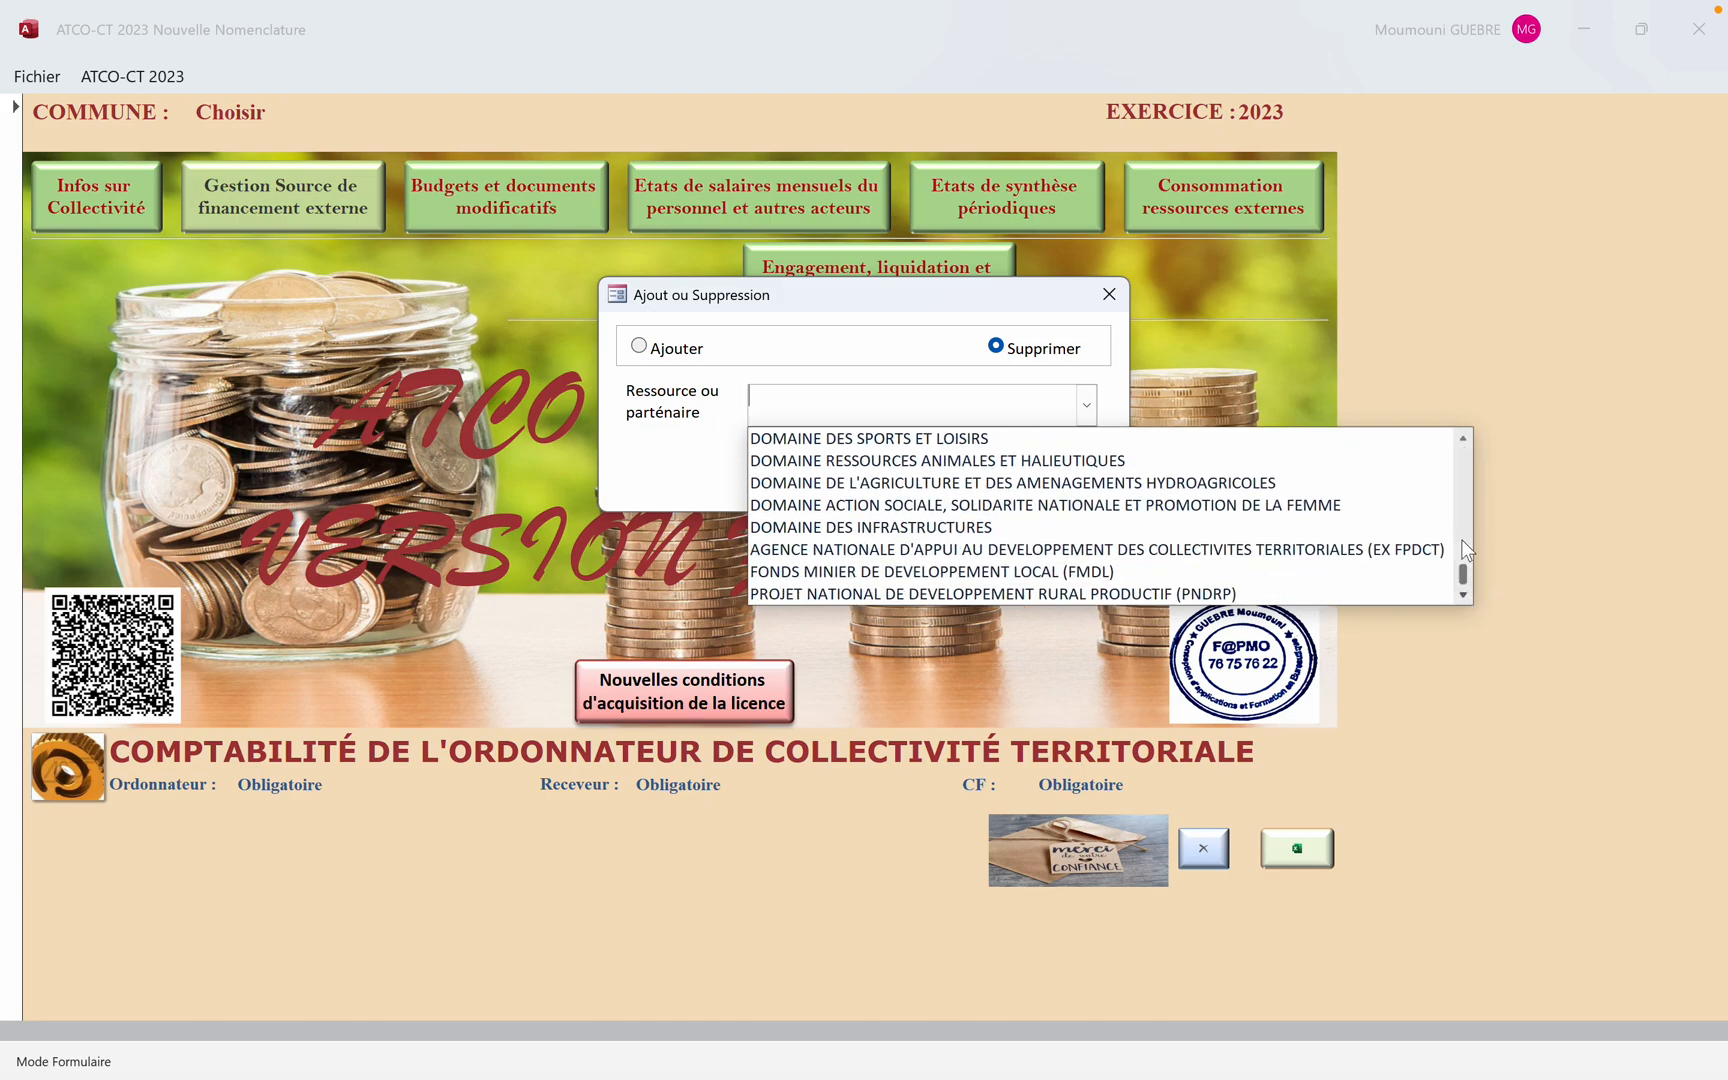
scroll(1464, 485, up, 3)
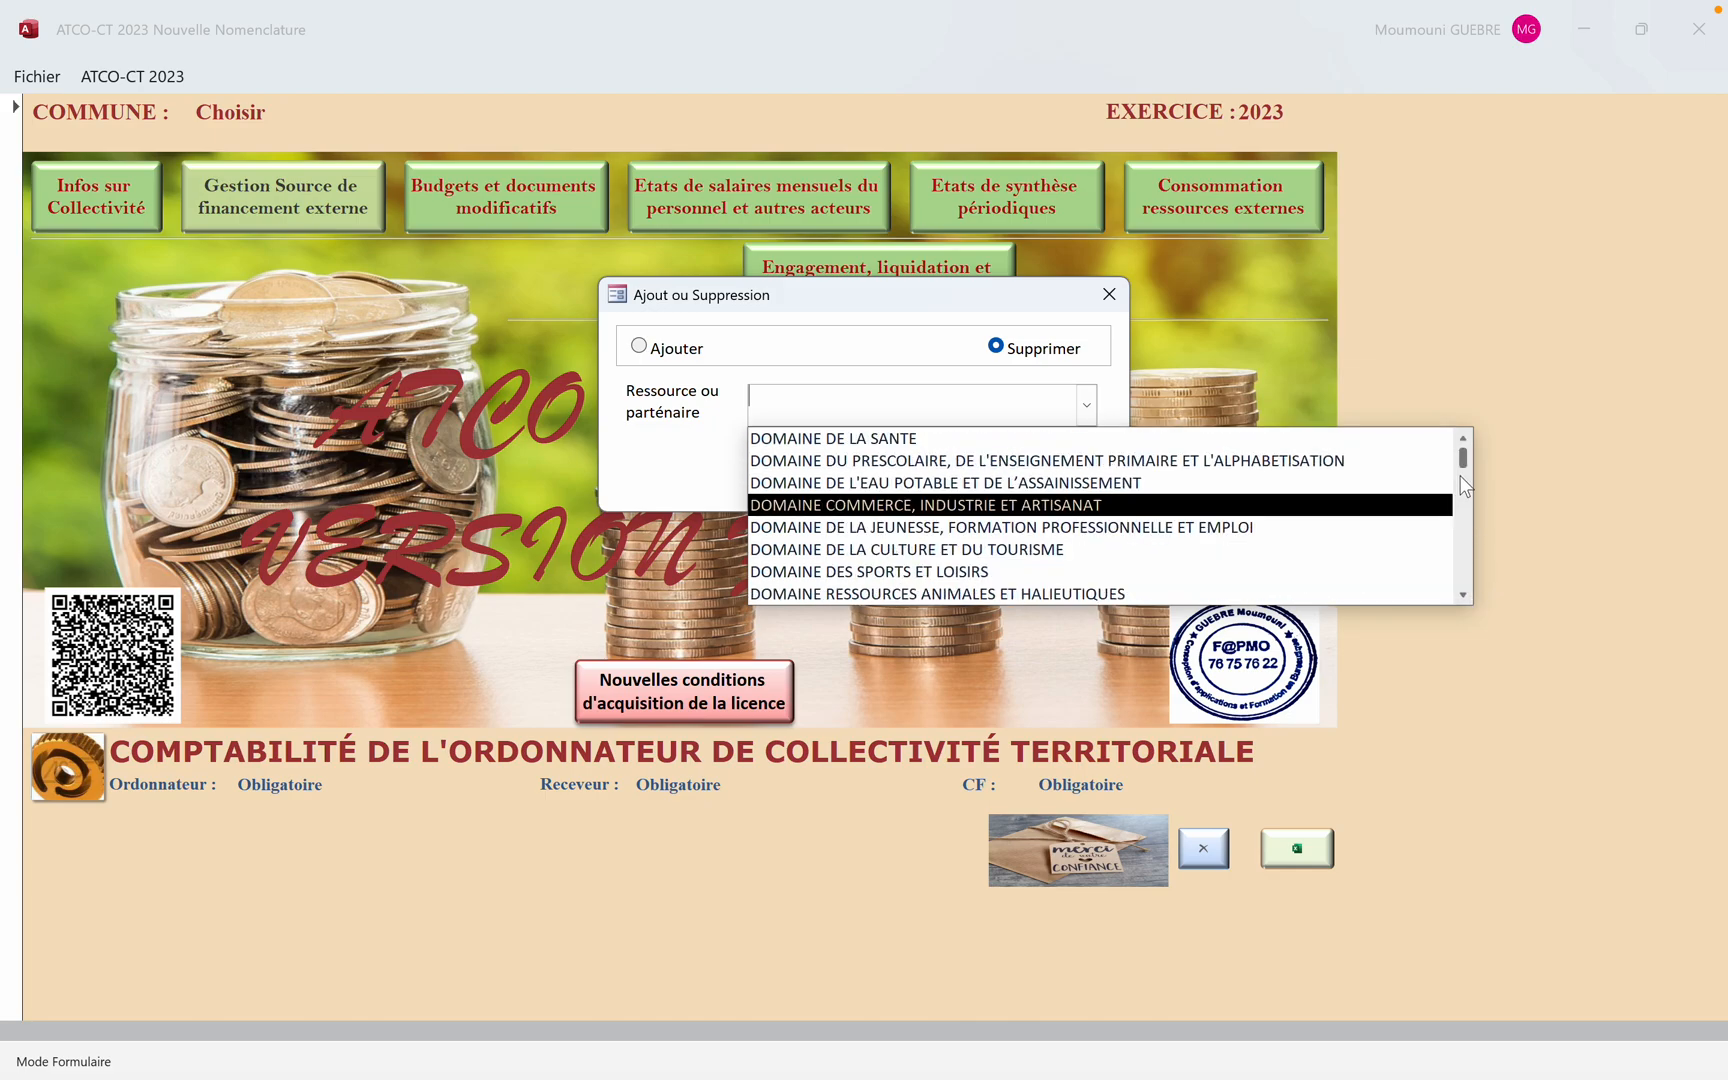
Switch the funding source form back to Ajouter, view its empty resource or partner field, and close the form
click(641, 346)
click(762, 411)
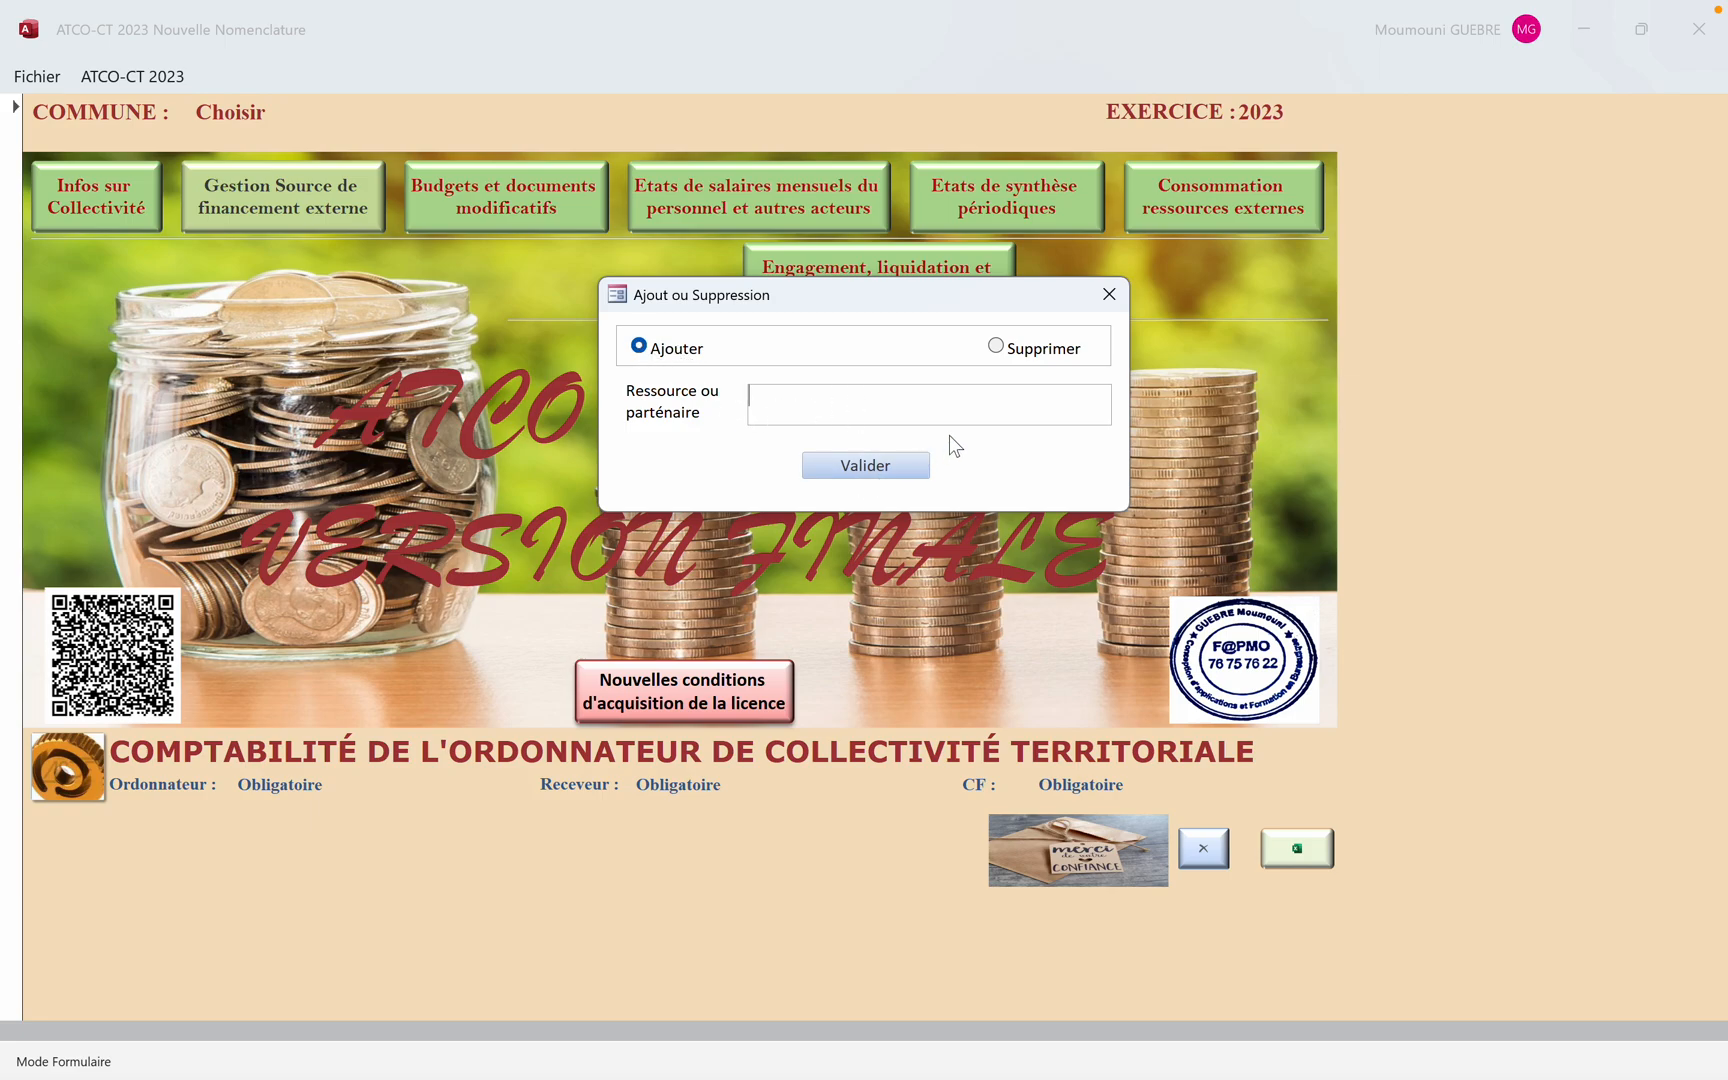
click(1106, 296)
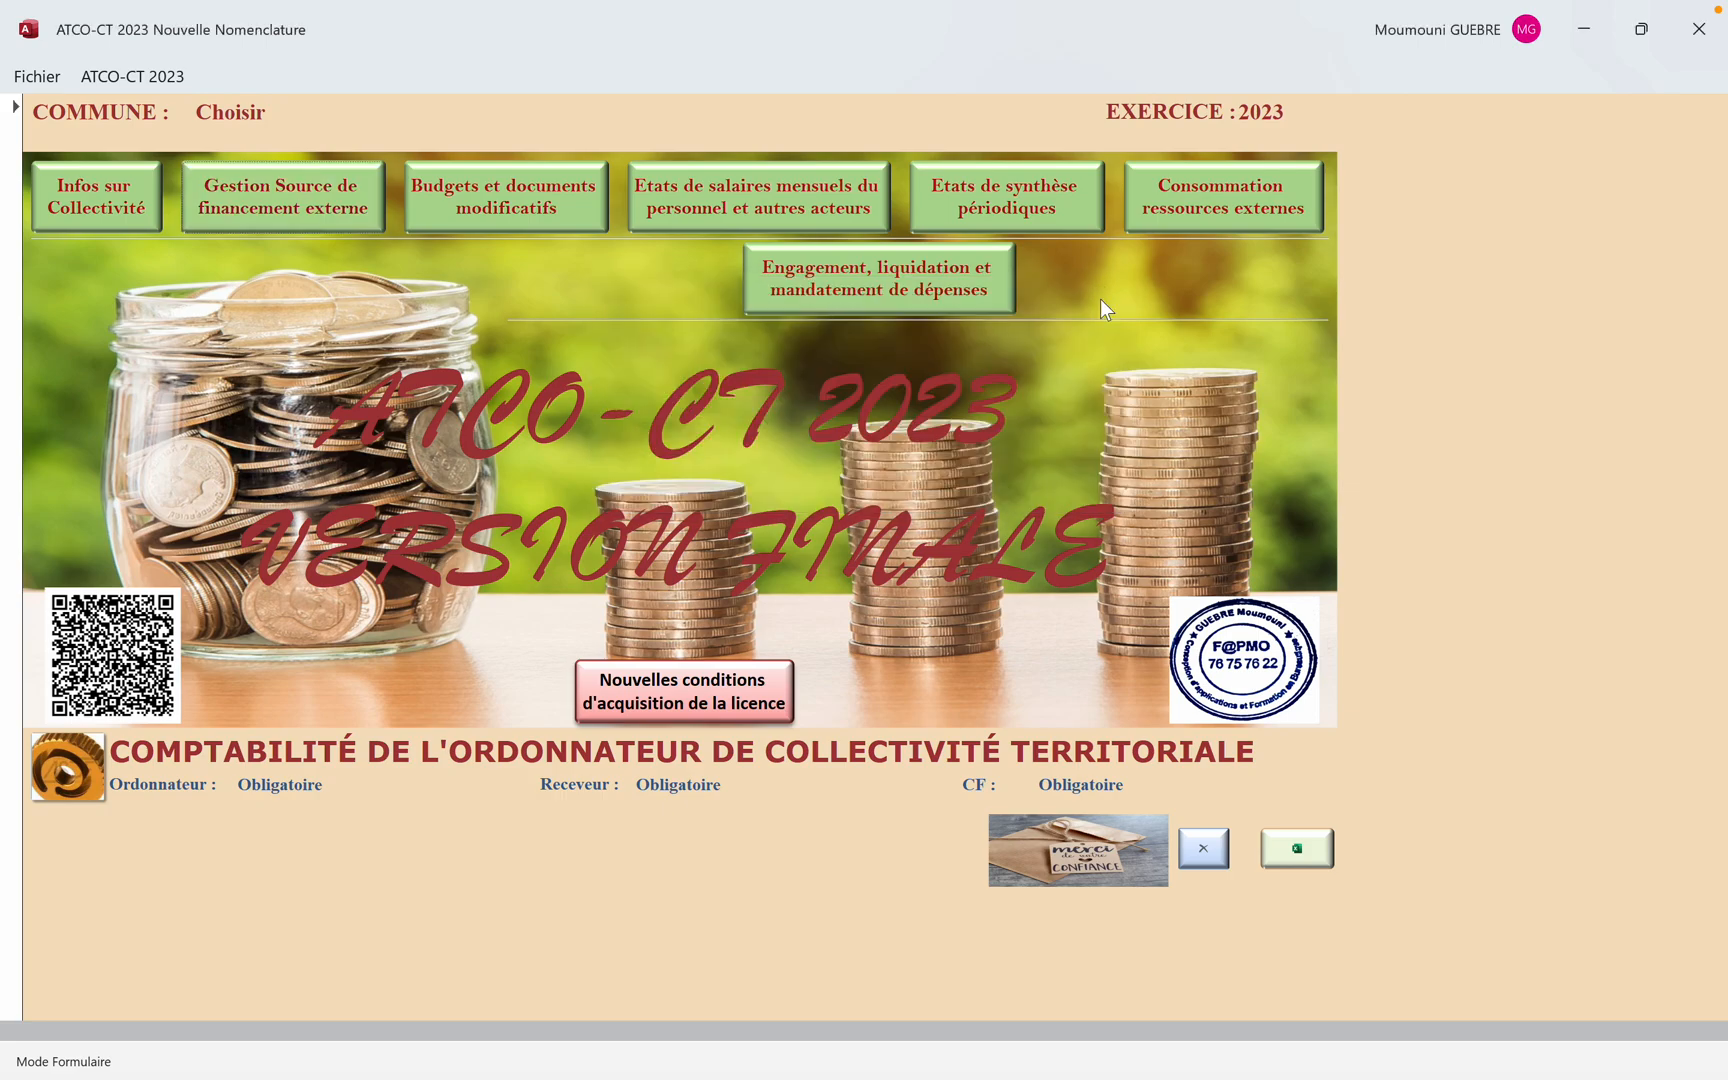
Open the Budget primitif and examine the revenue accounts available for the first budget row
click(535, 205)
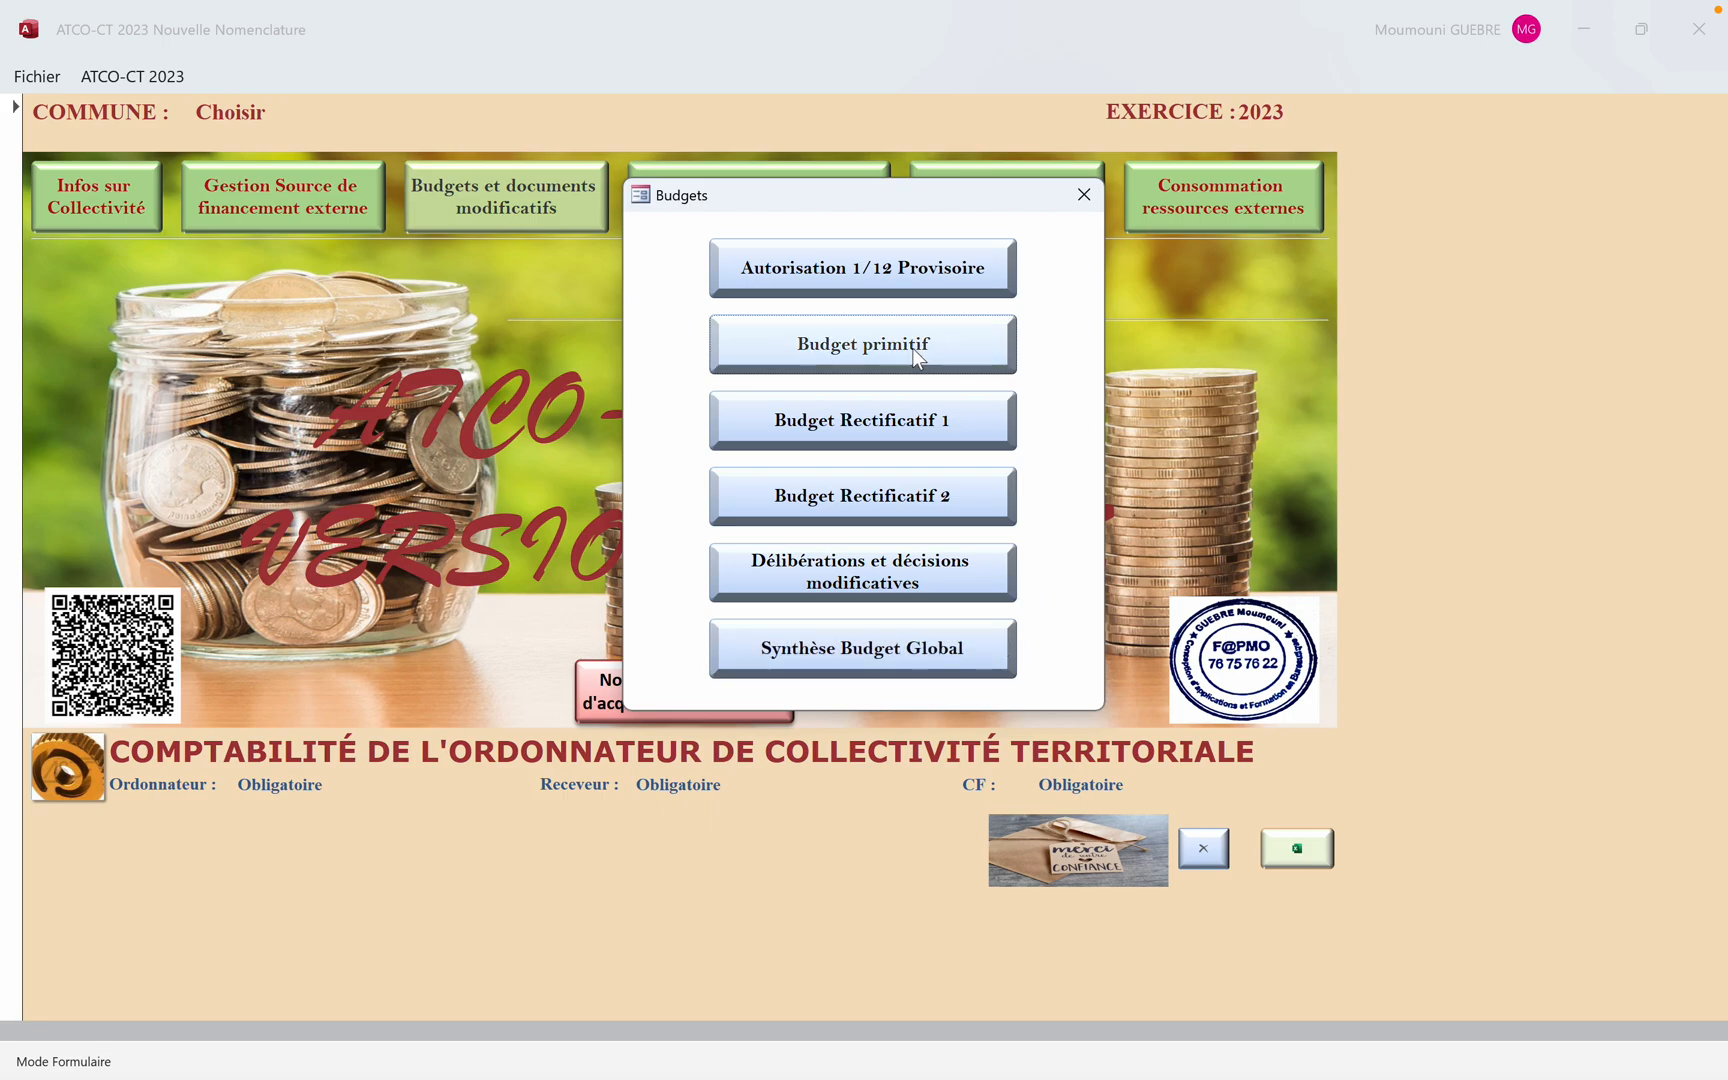
click(887, 347)
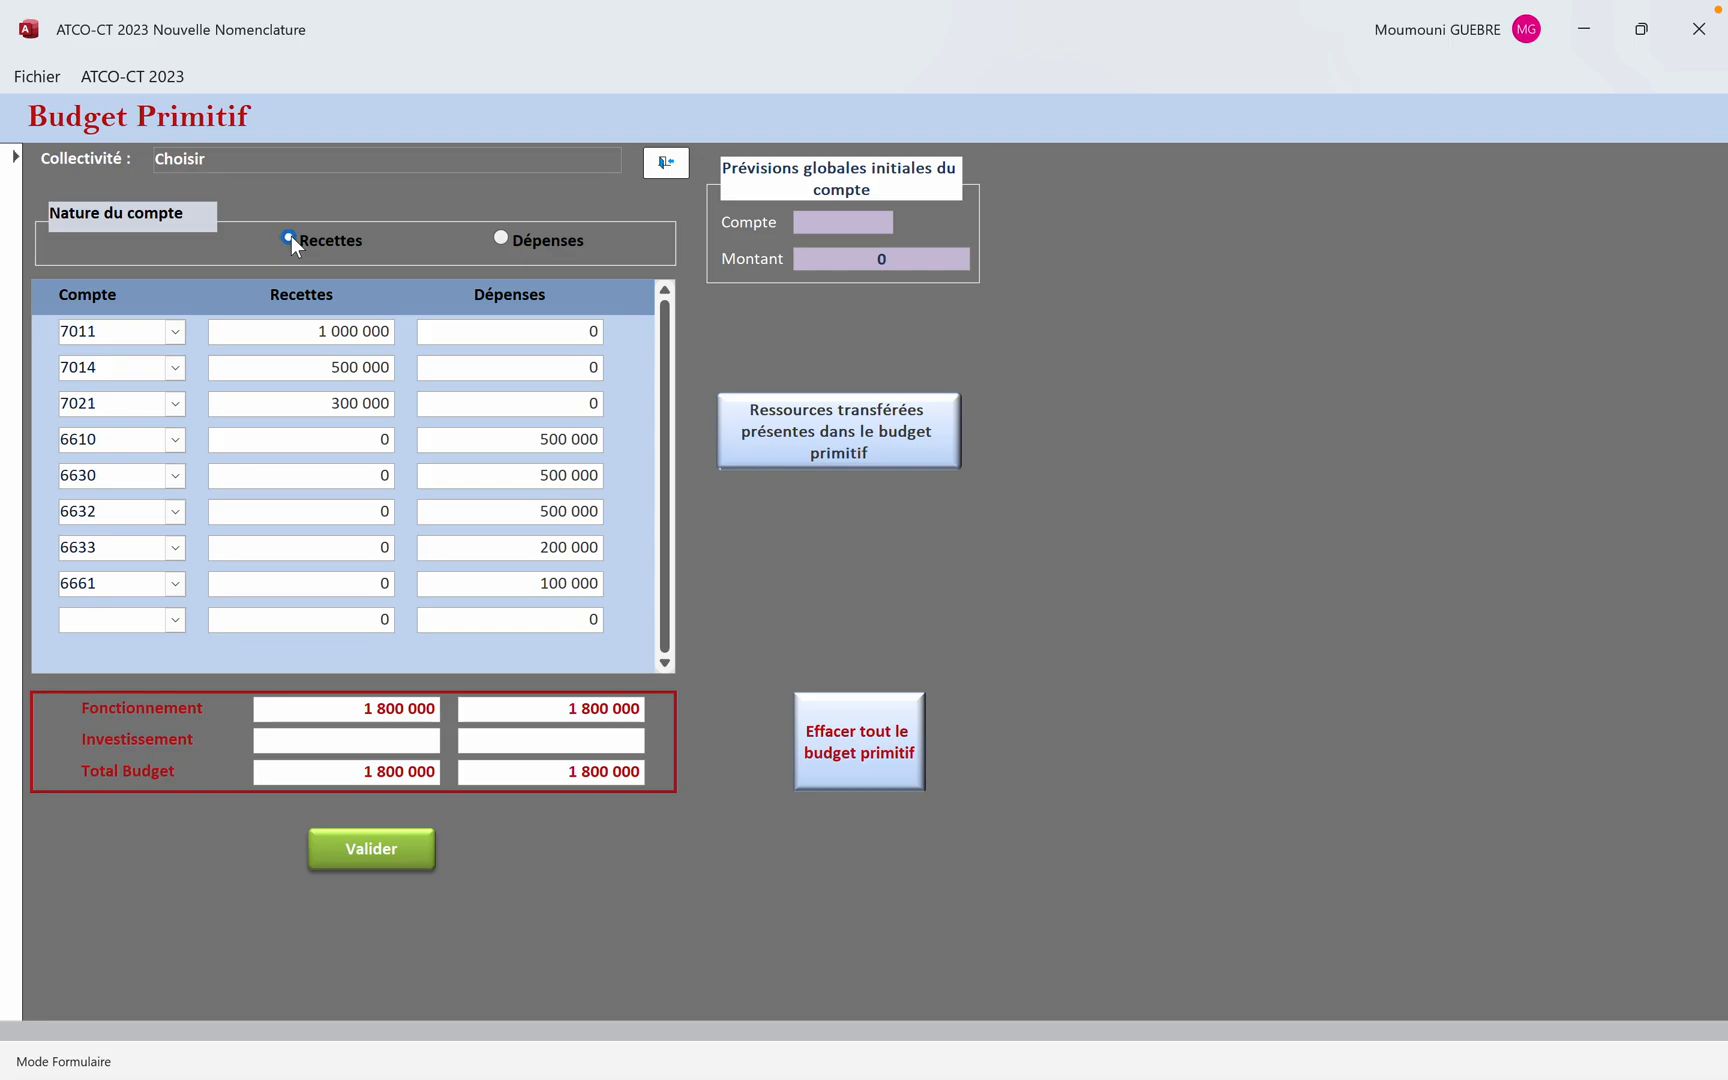
click(176, 331)
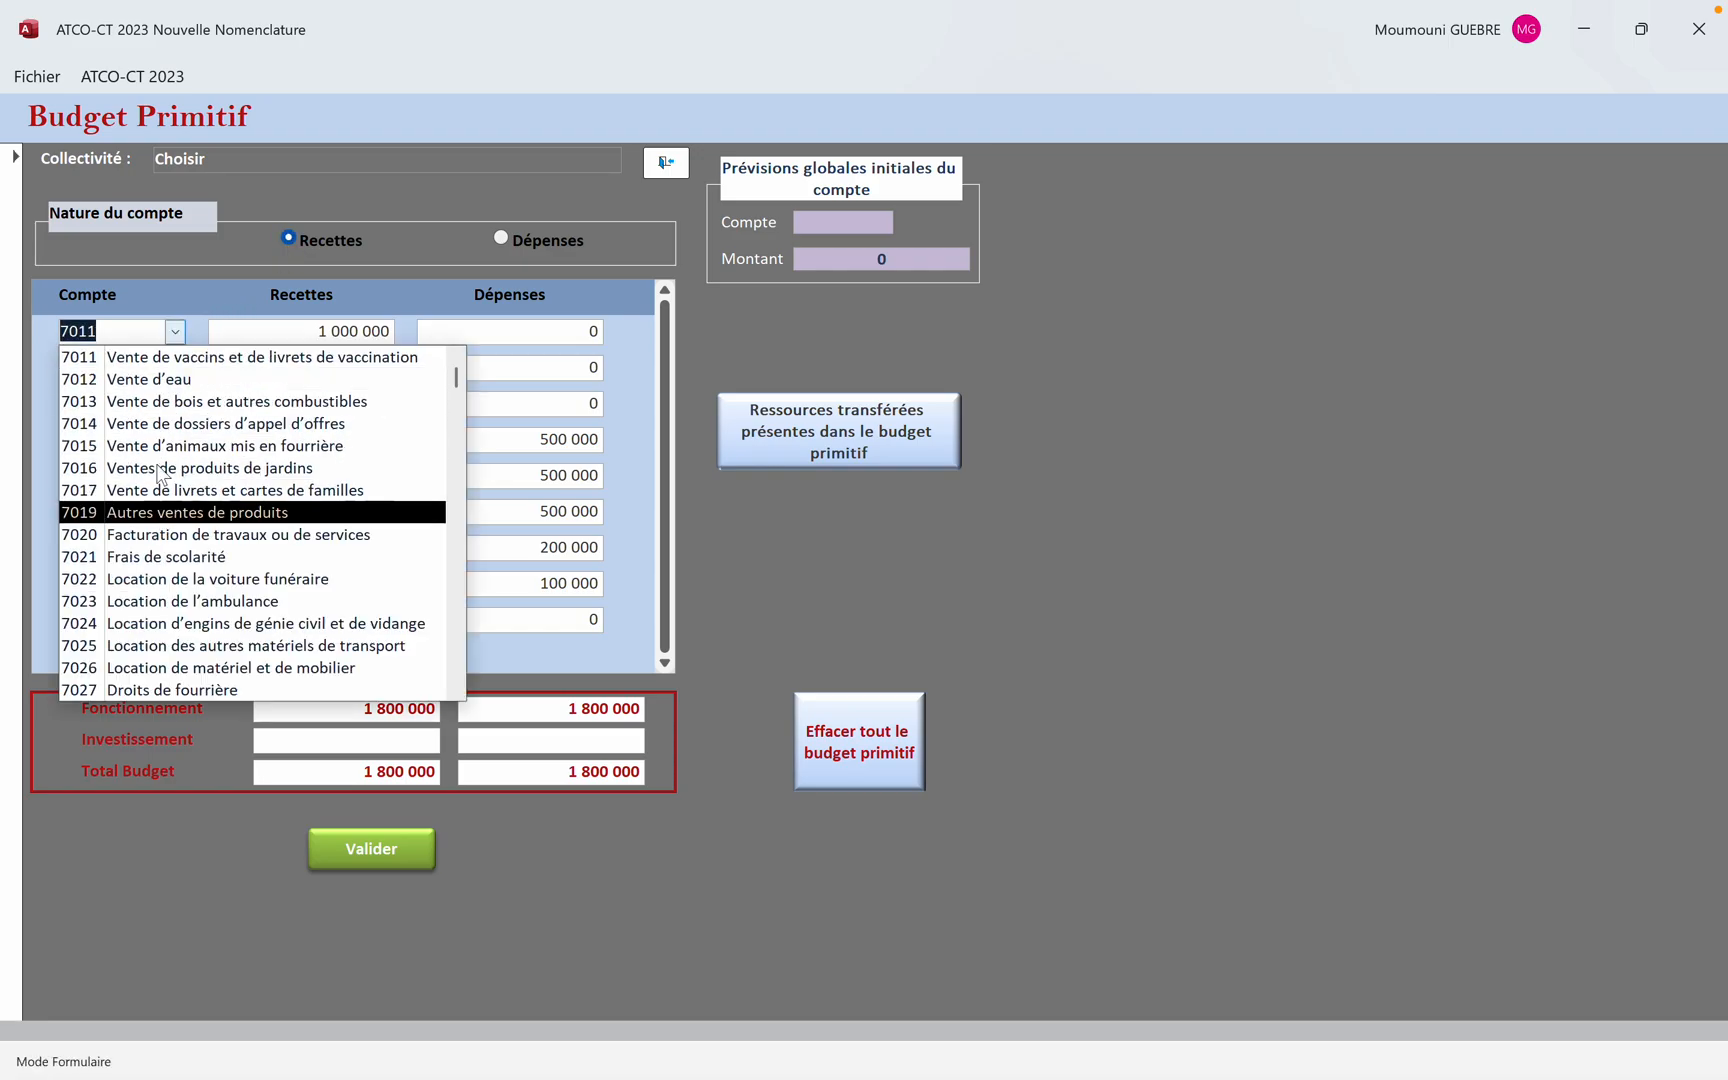
click(269, 280)
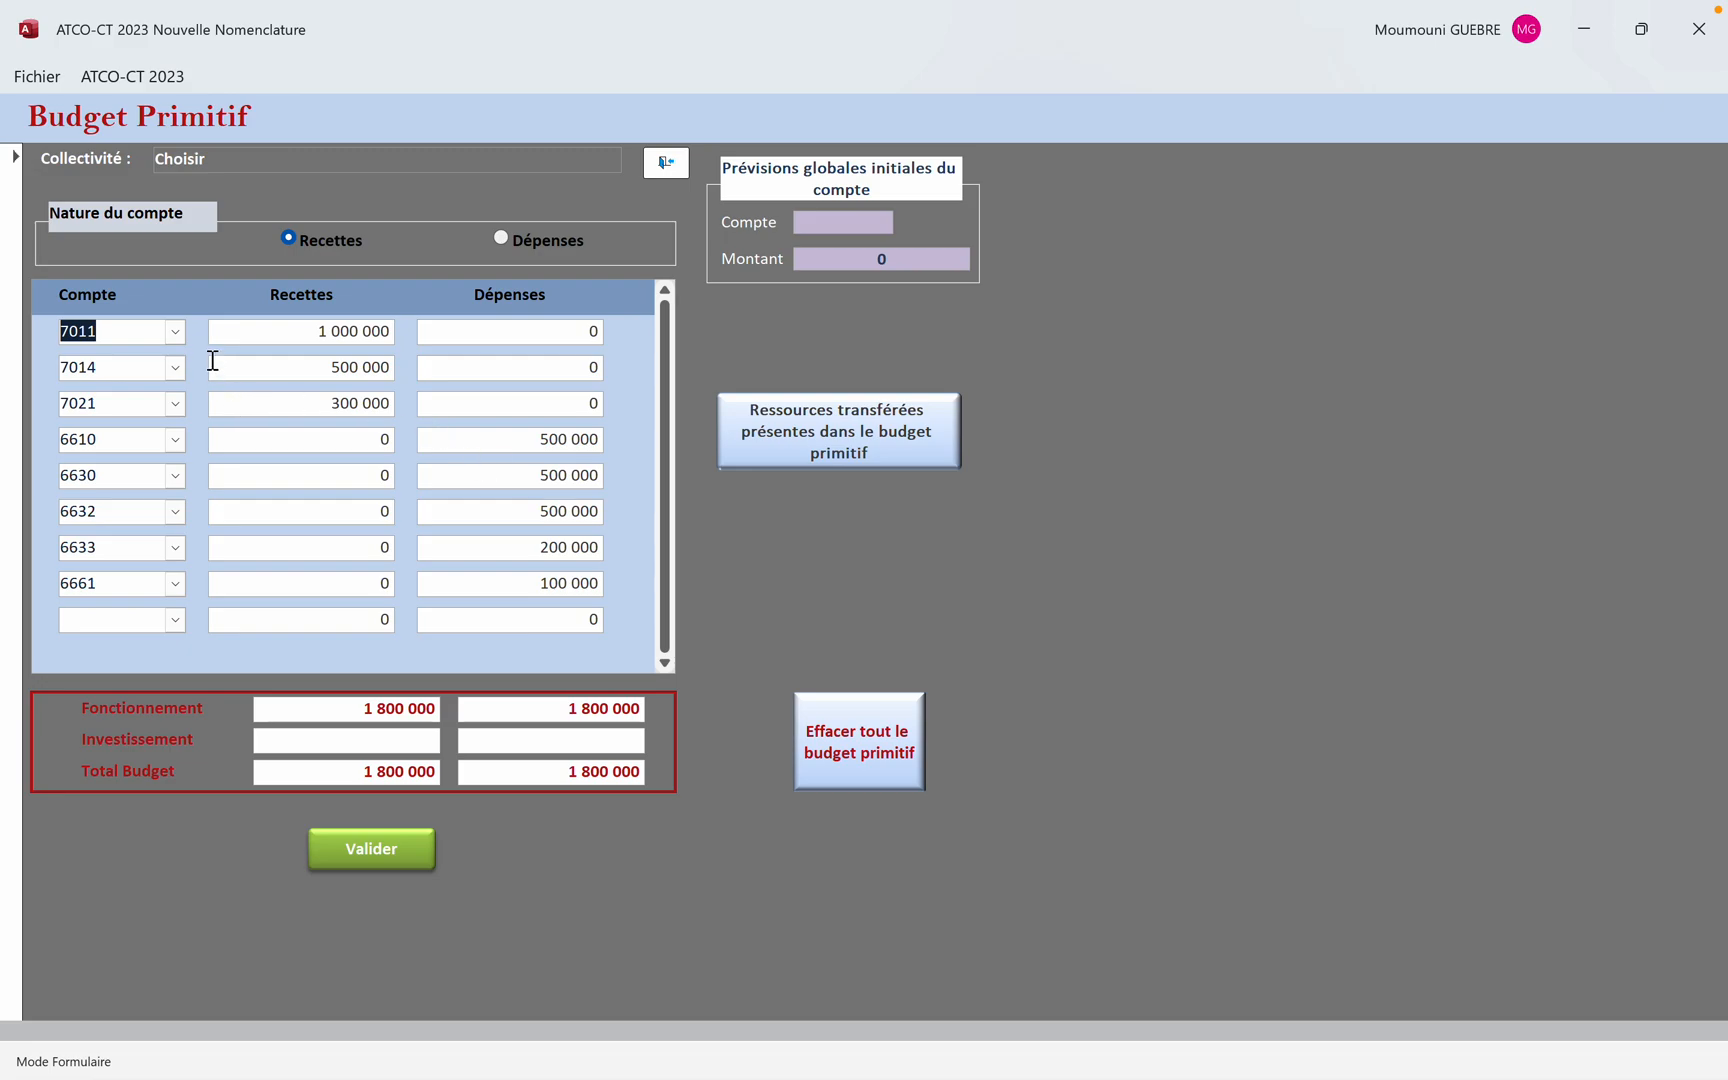
Set the account nature to Dépenses and examine the expense accounts available for the 6610 row
click(503, 238)
click(176, 441)
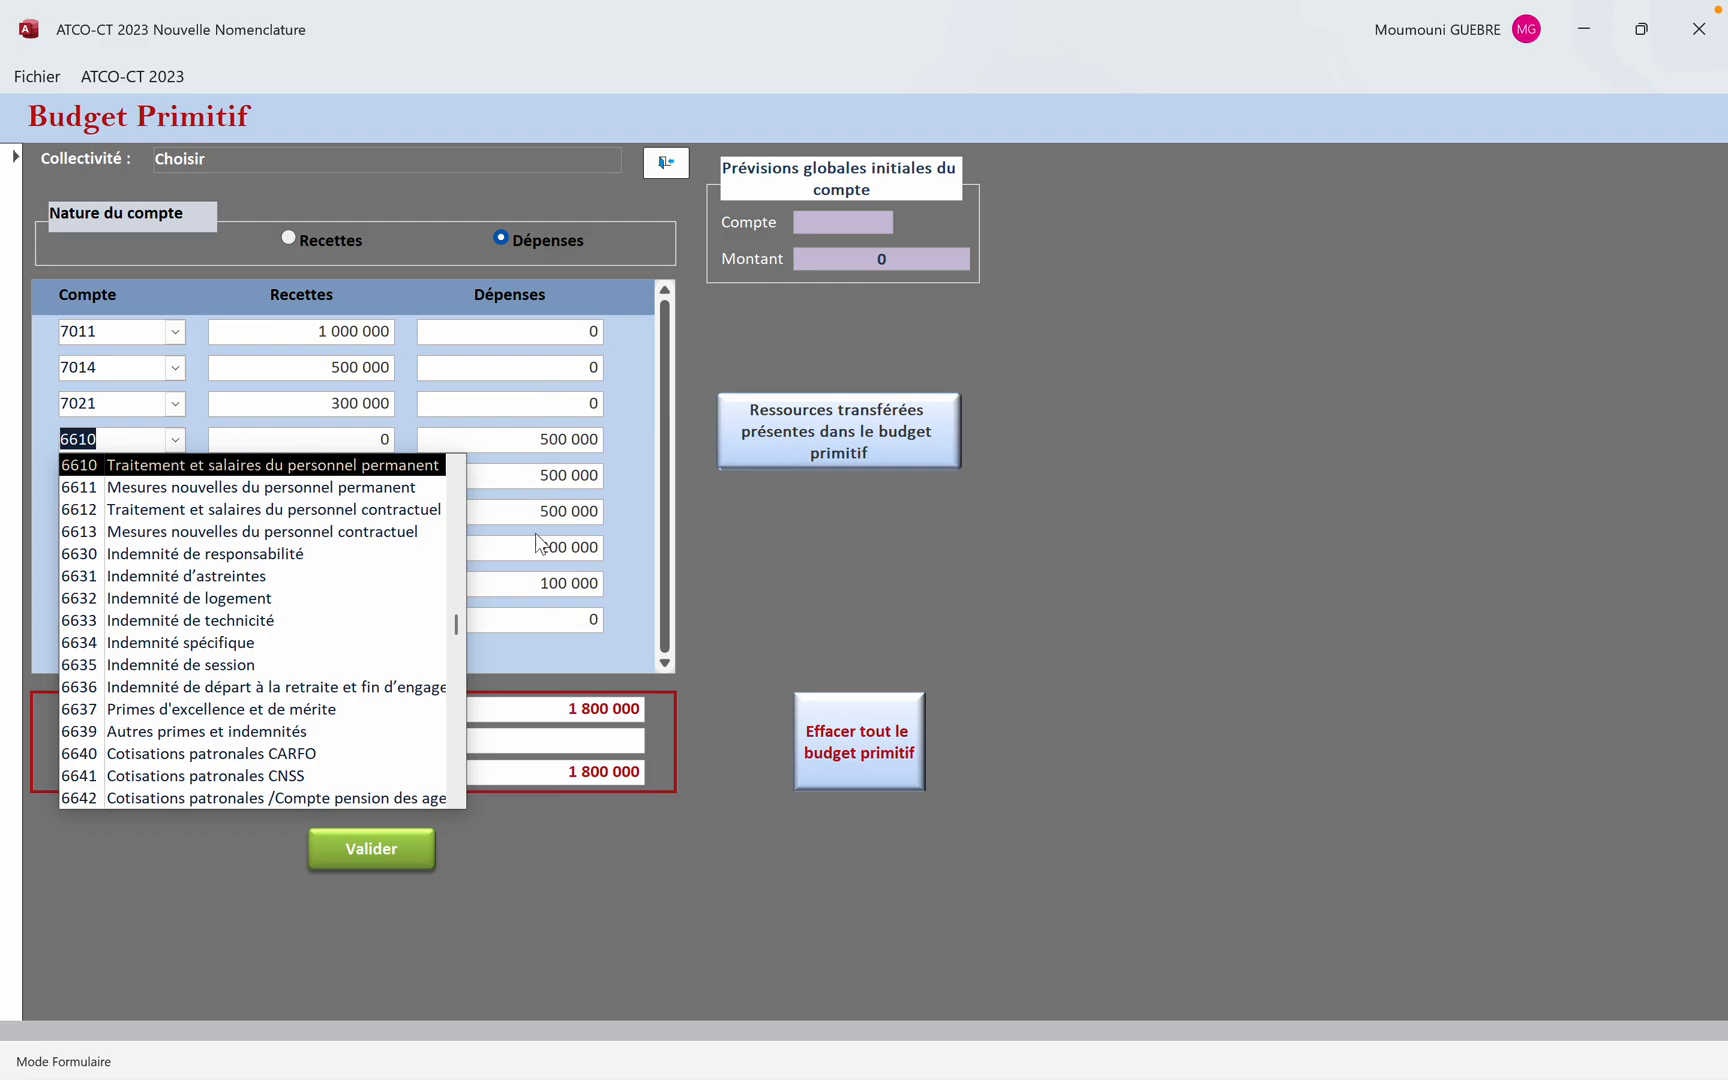
click(528, 298)
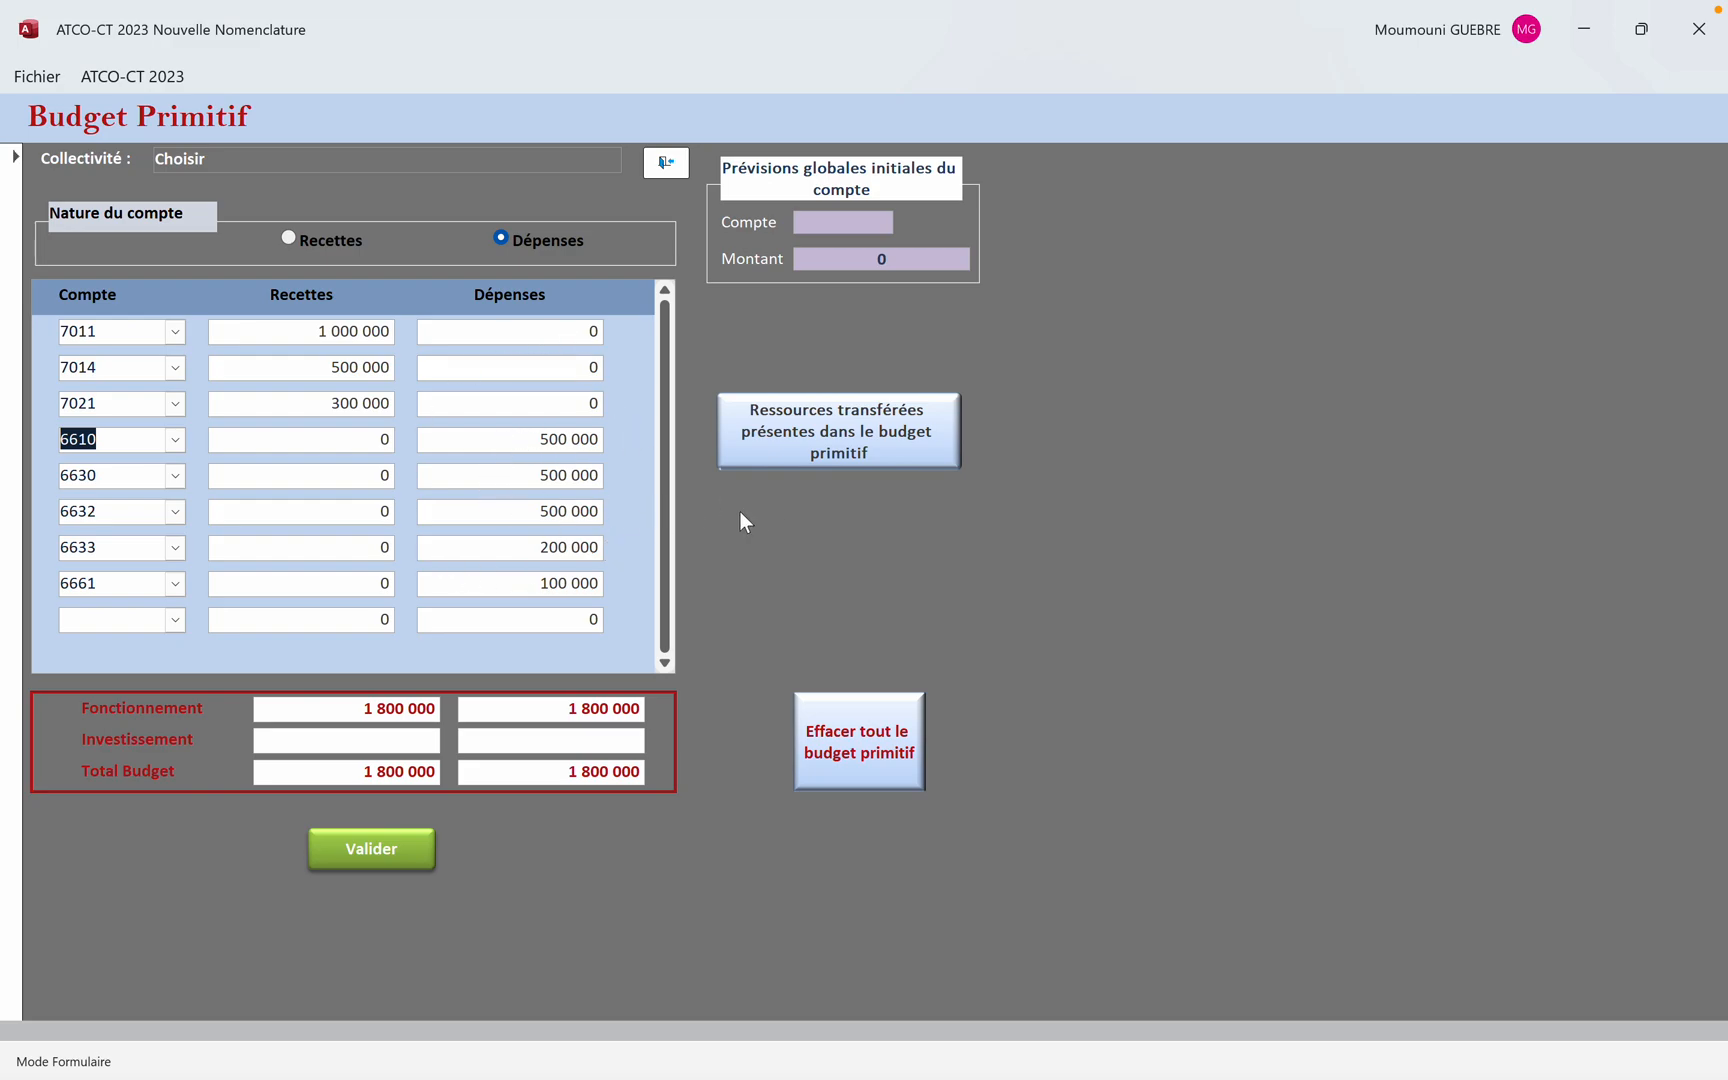
Add account 6011 to the transferred resources of the primary budget and look through the available resource origins
click(811, 454)
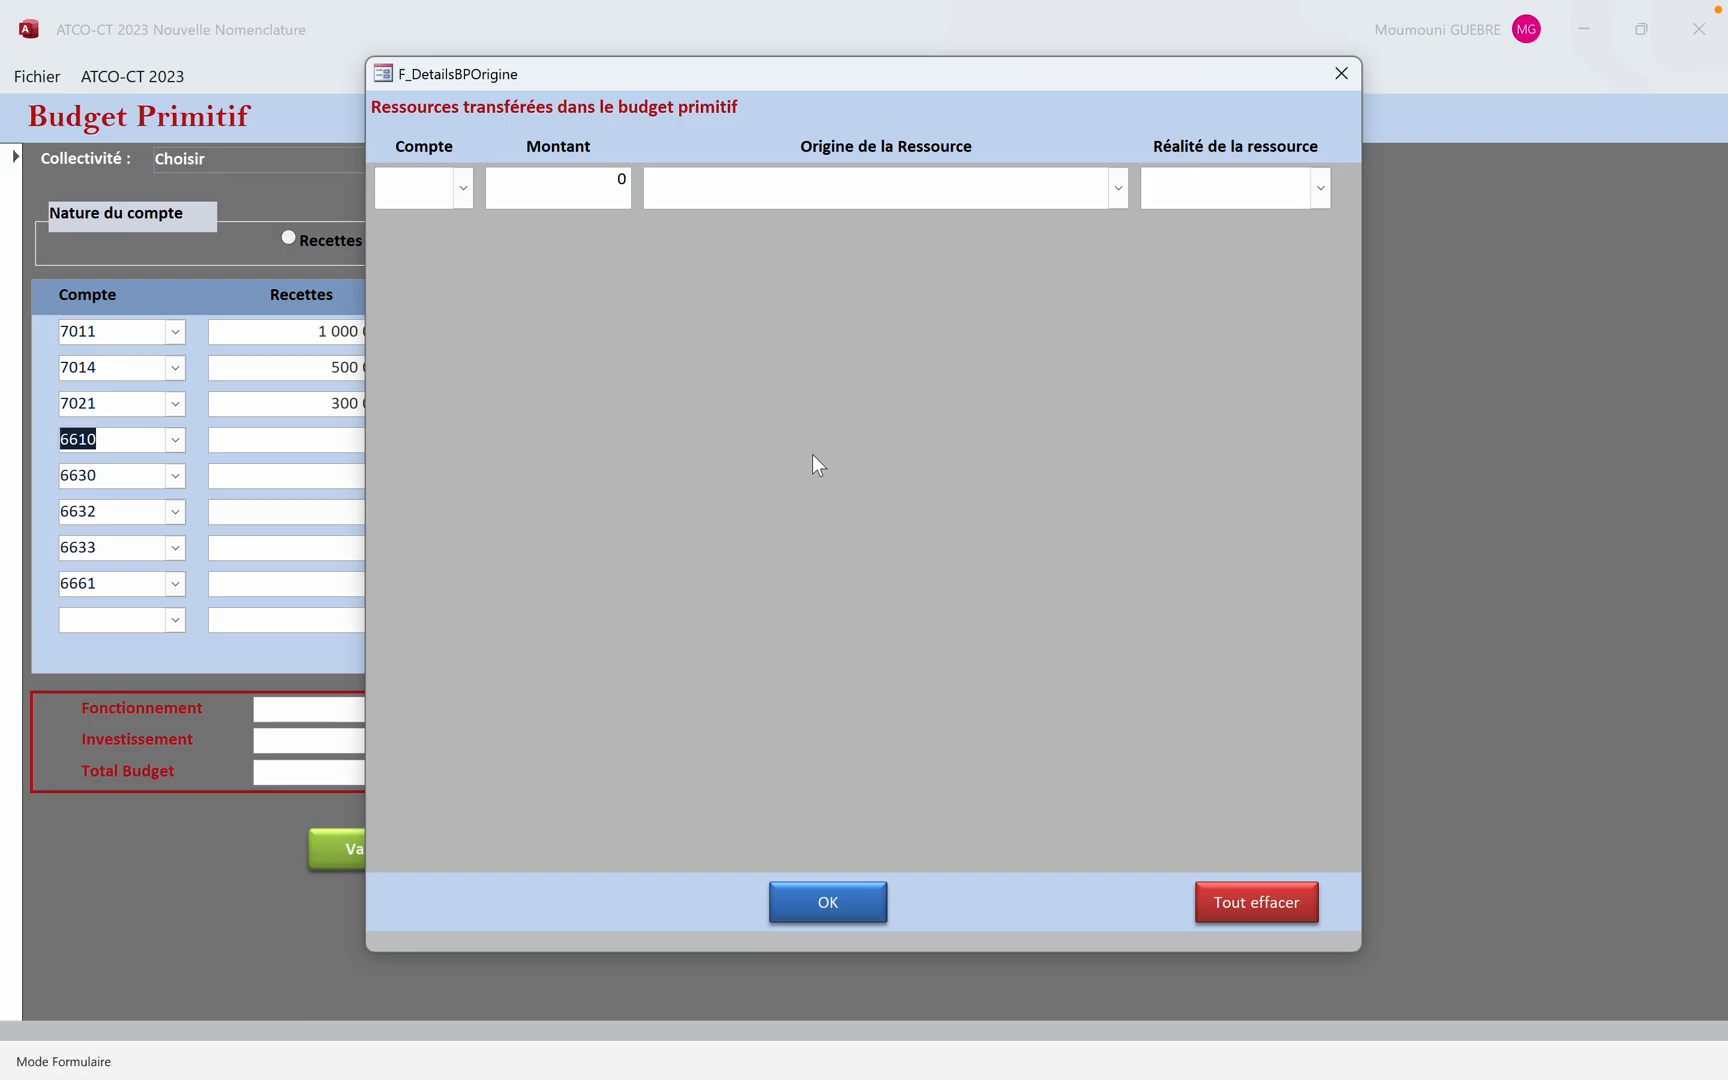
click(467, 200)
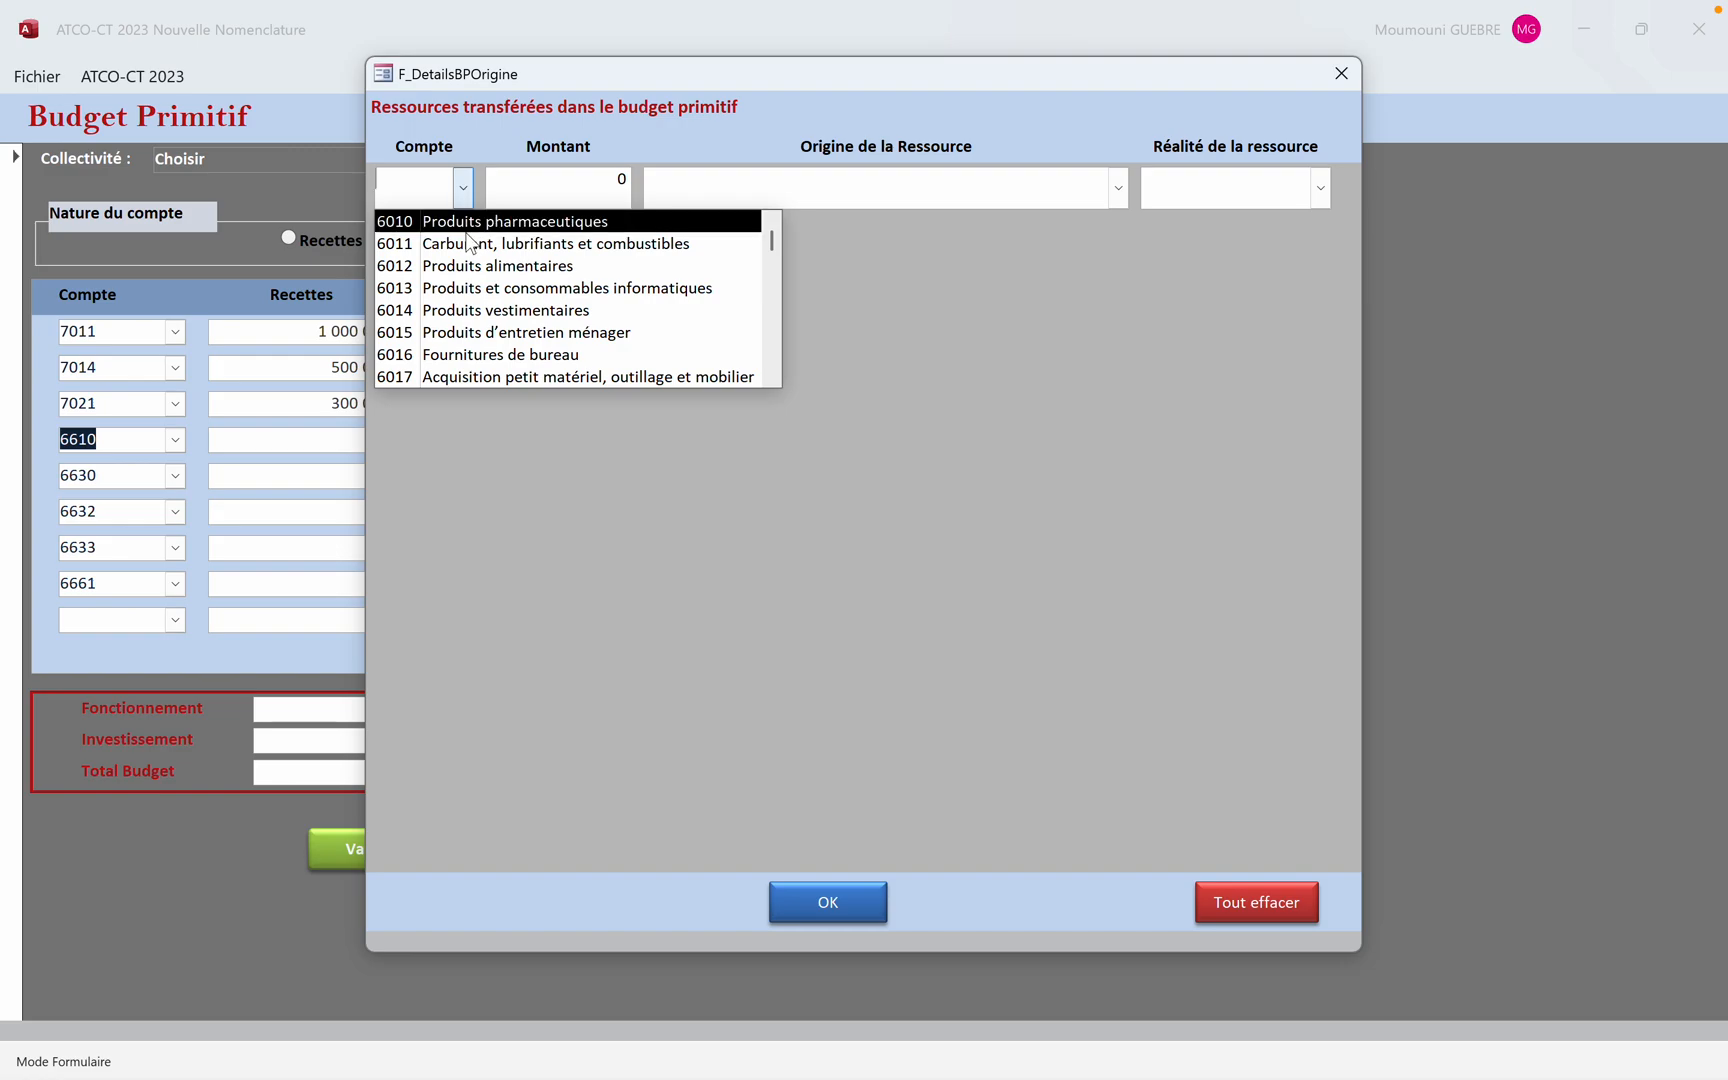
click(470, 245)
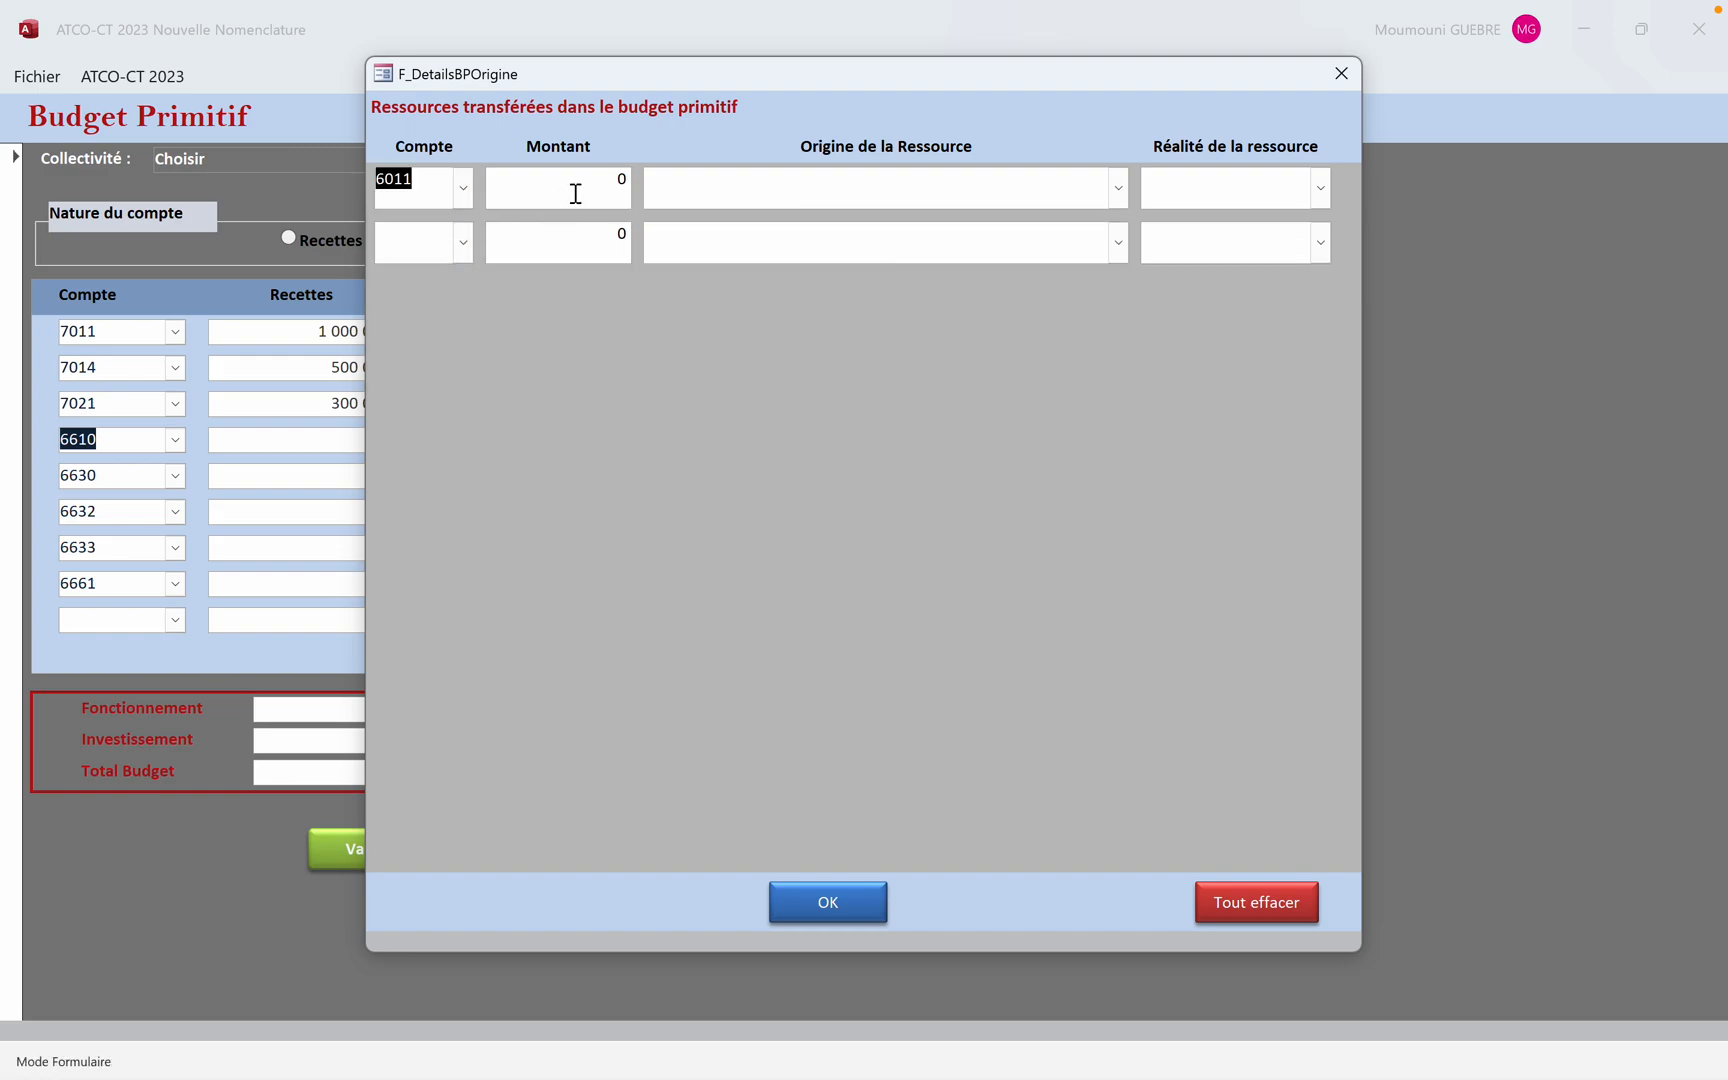
key(Tab)
click(1119, 180)
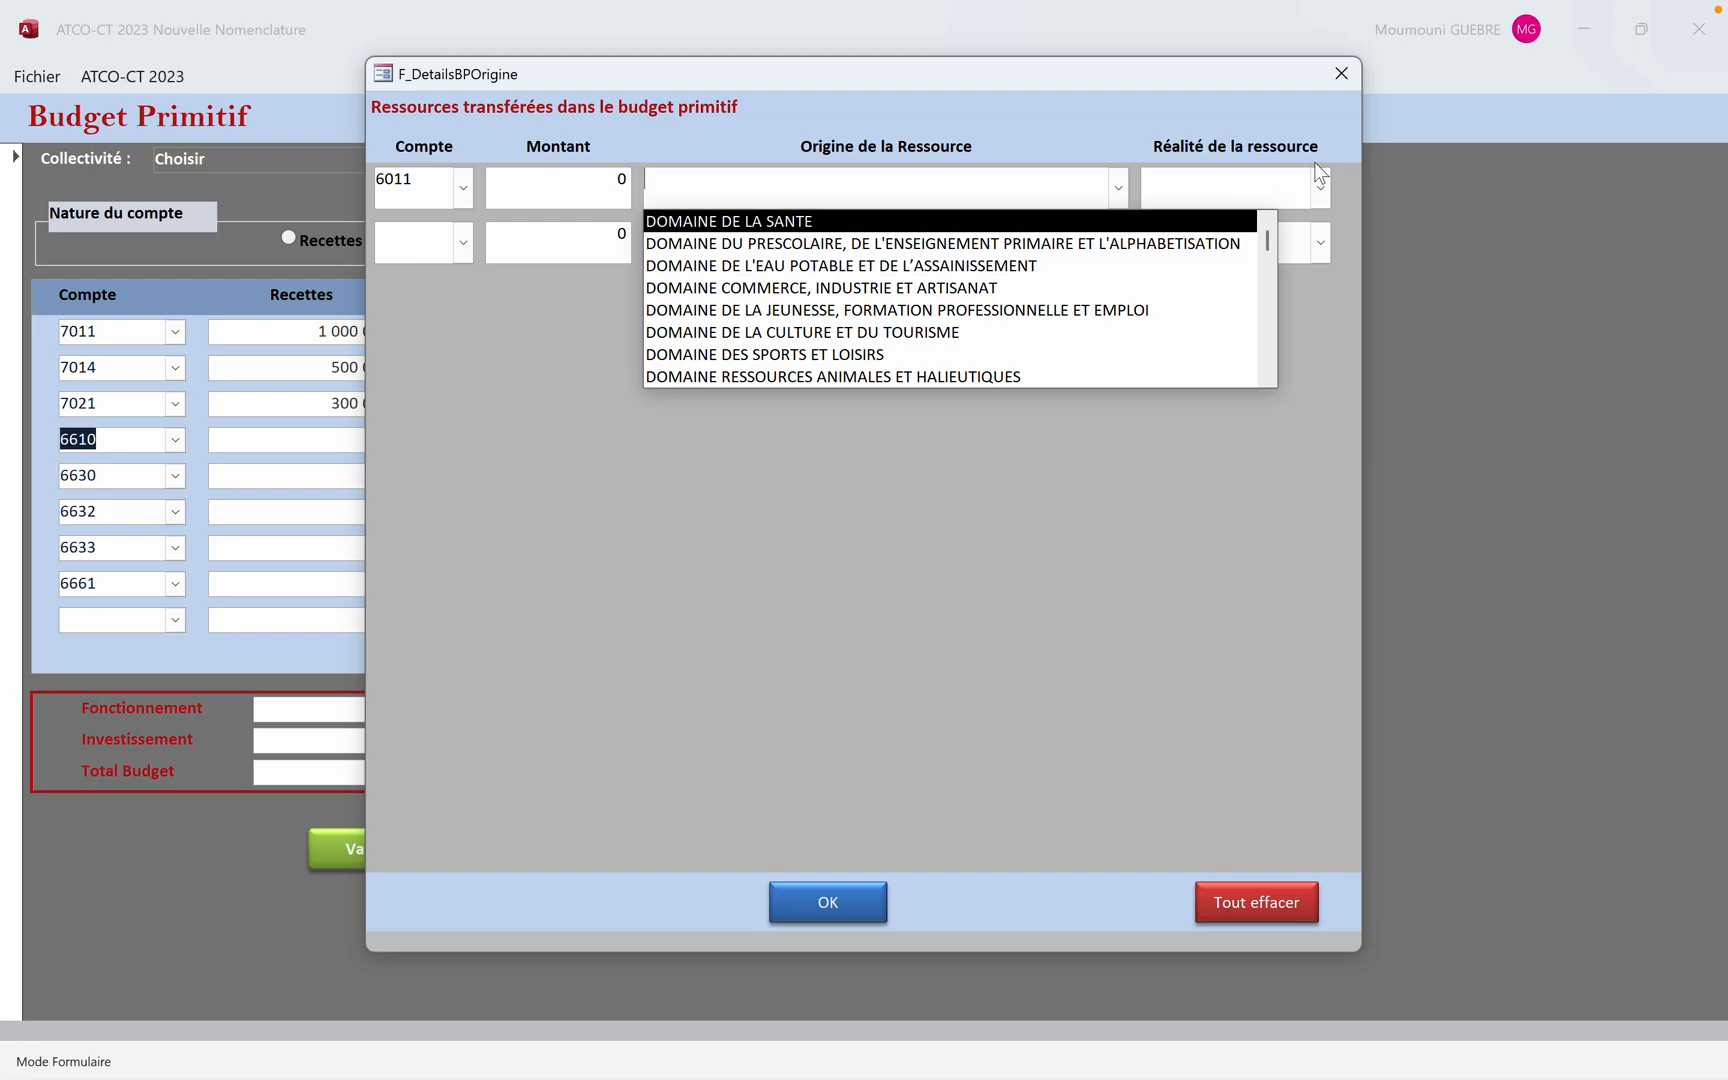
Set the Réalité de la ressource of the 6011 row to Prévisions
click(1318, 188)
click(1318, 188)
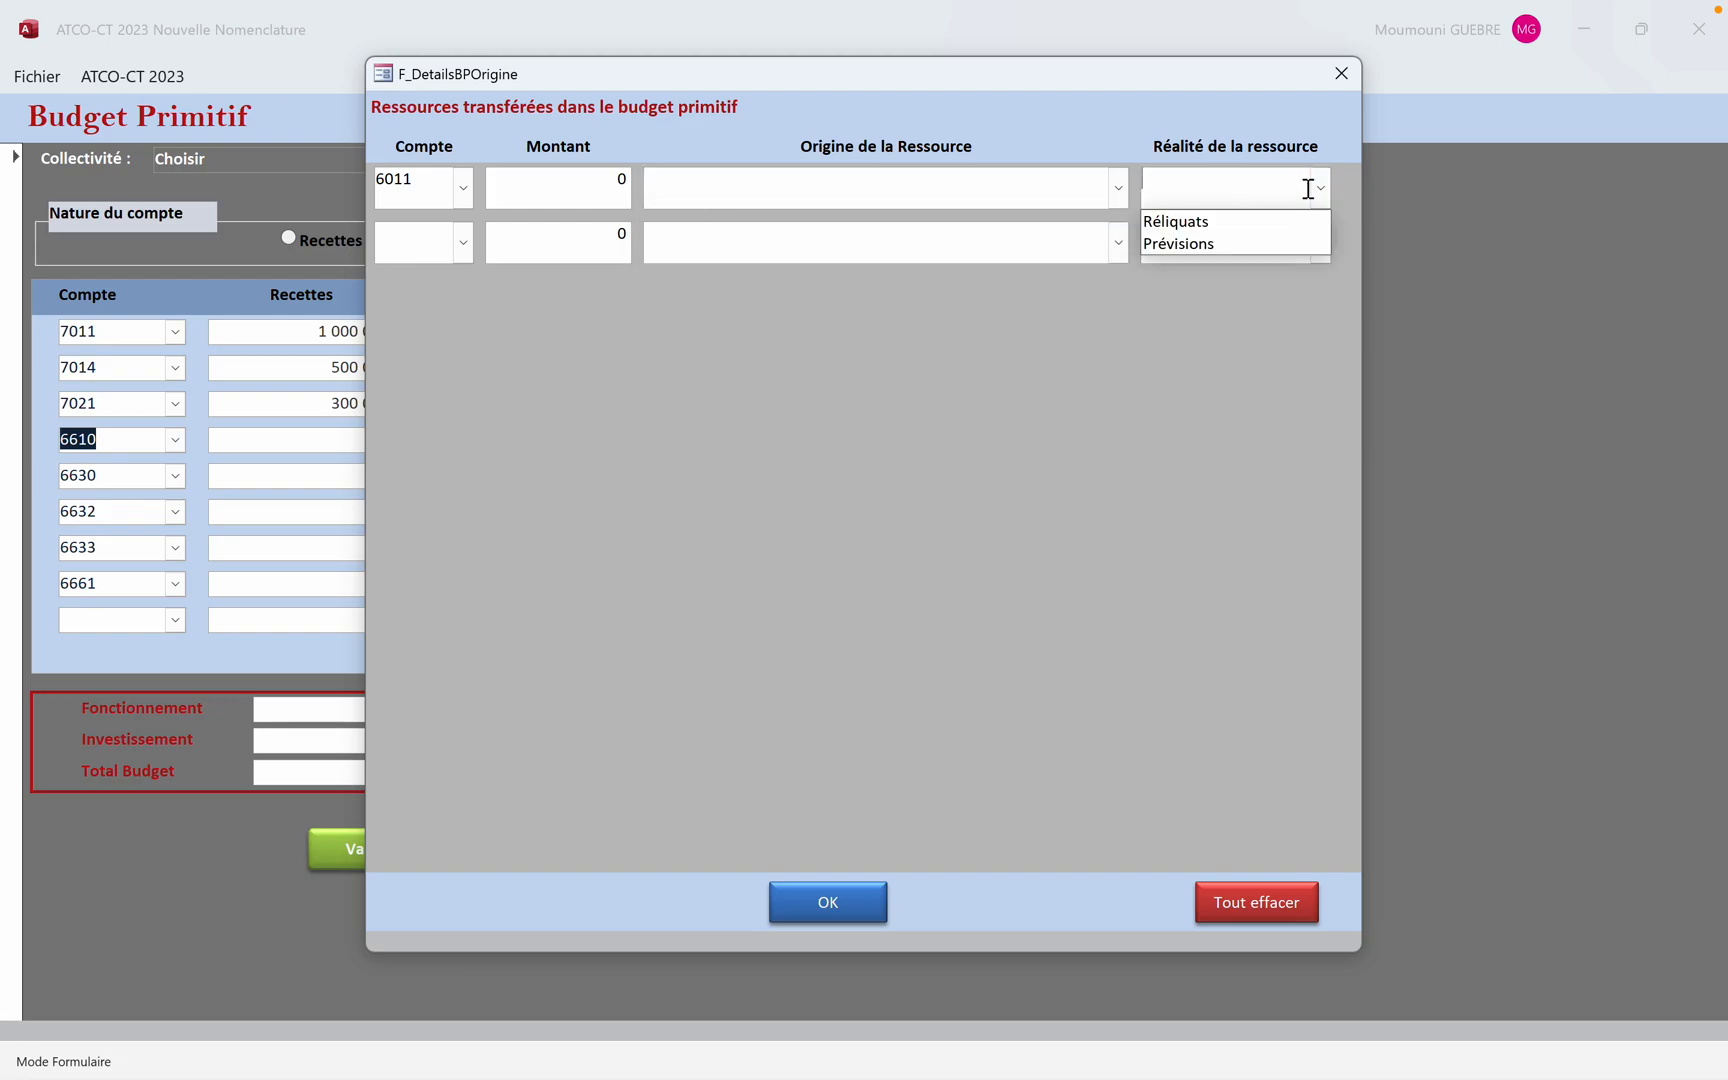
click(1267, 244)
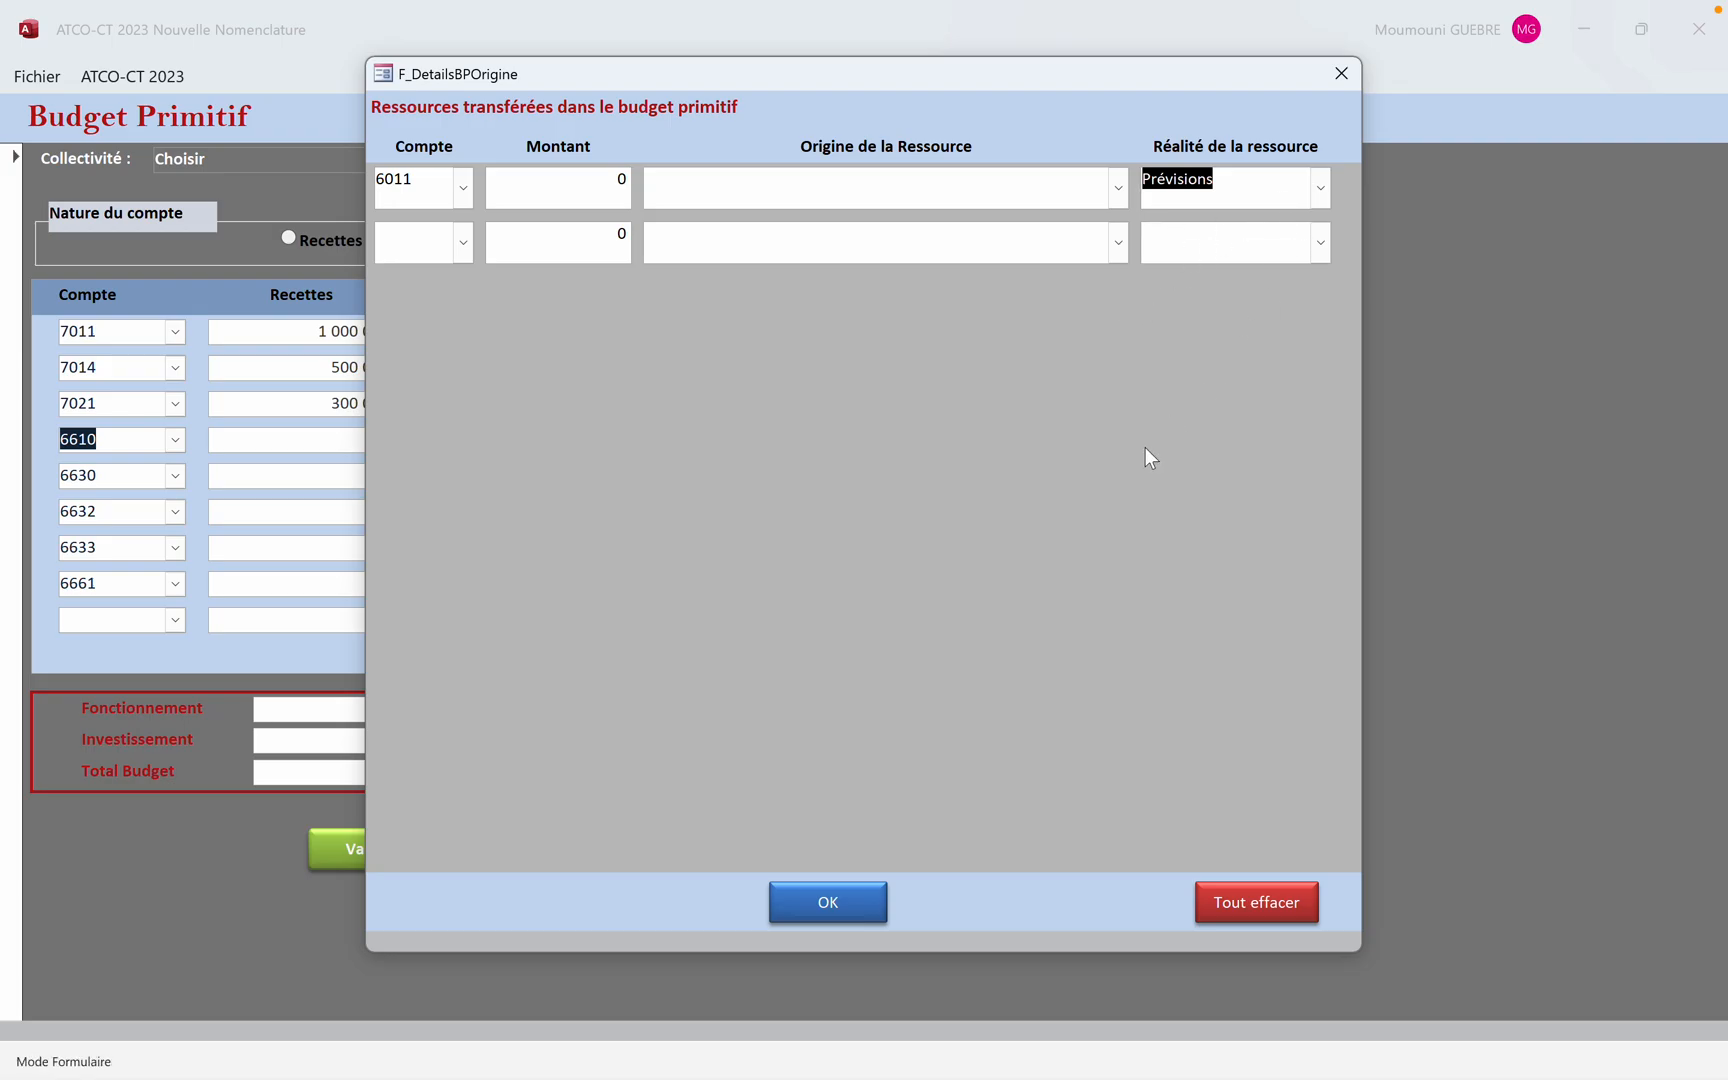
Confirm the transferred resources and validate the primary budget records
click(866, 898)
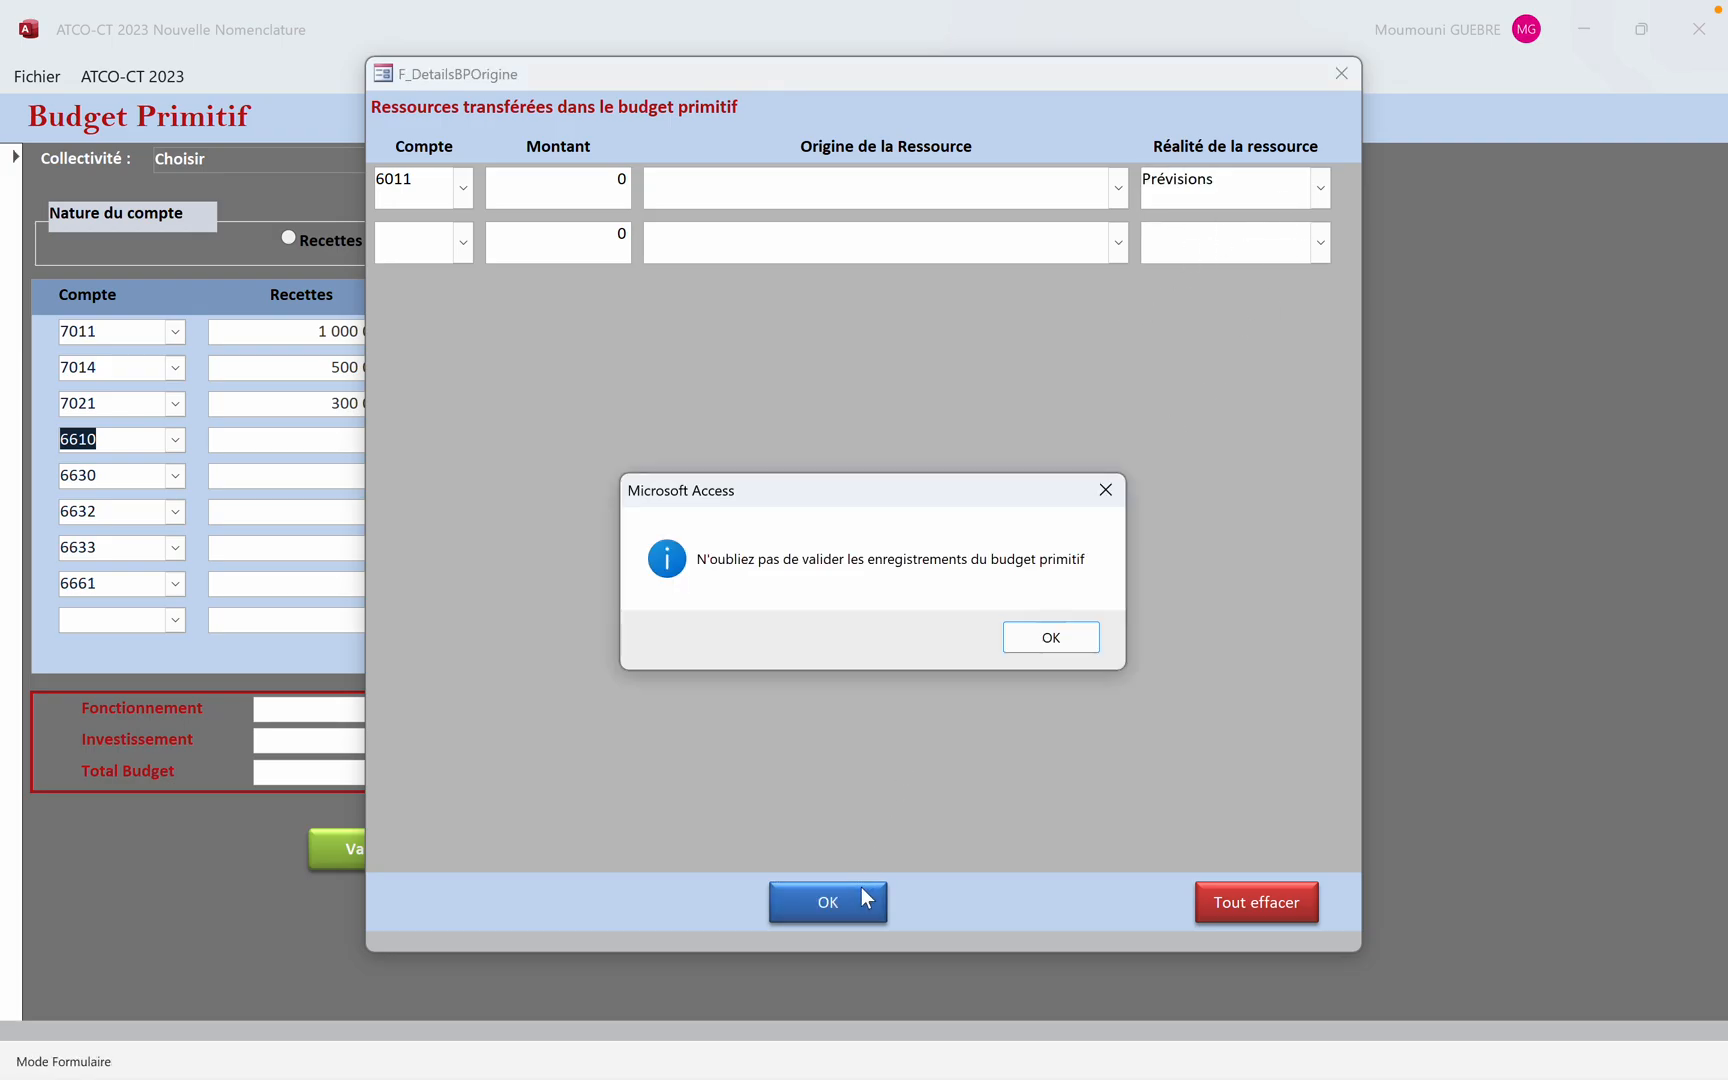
click(1034, 637)
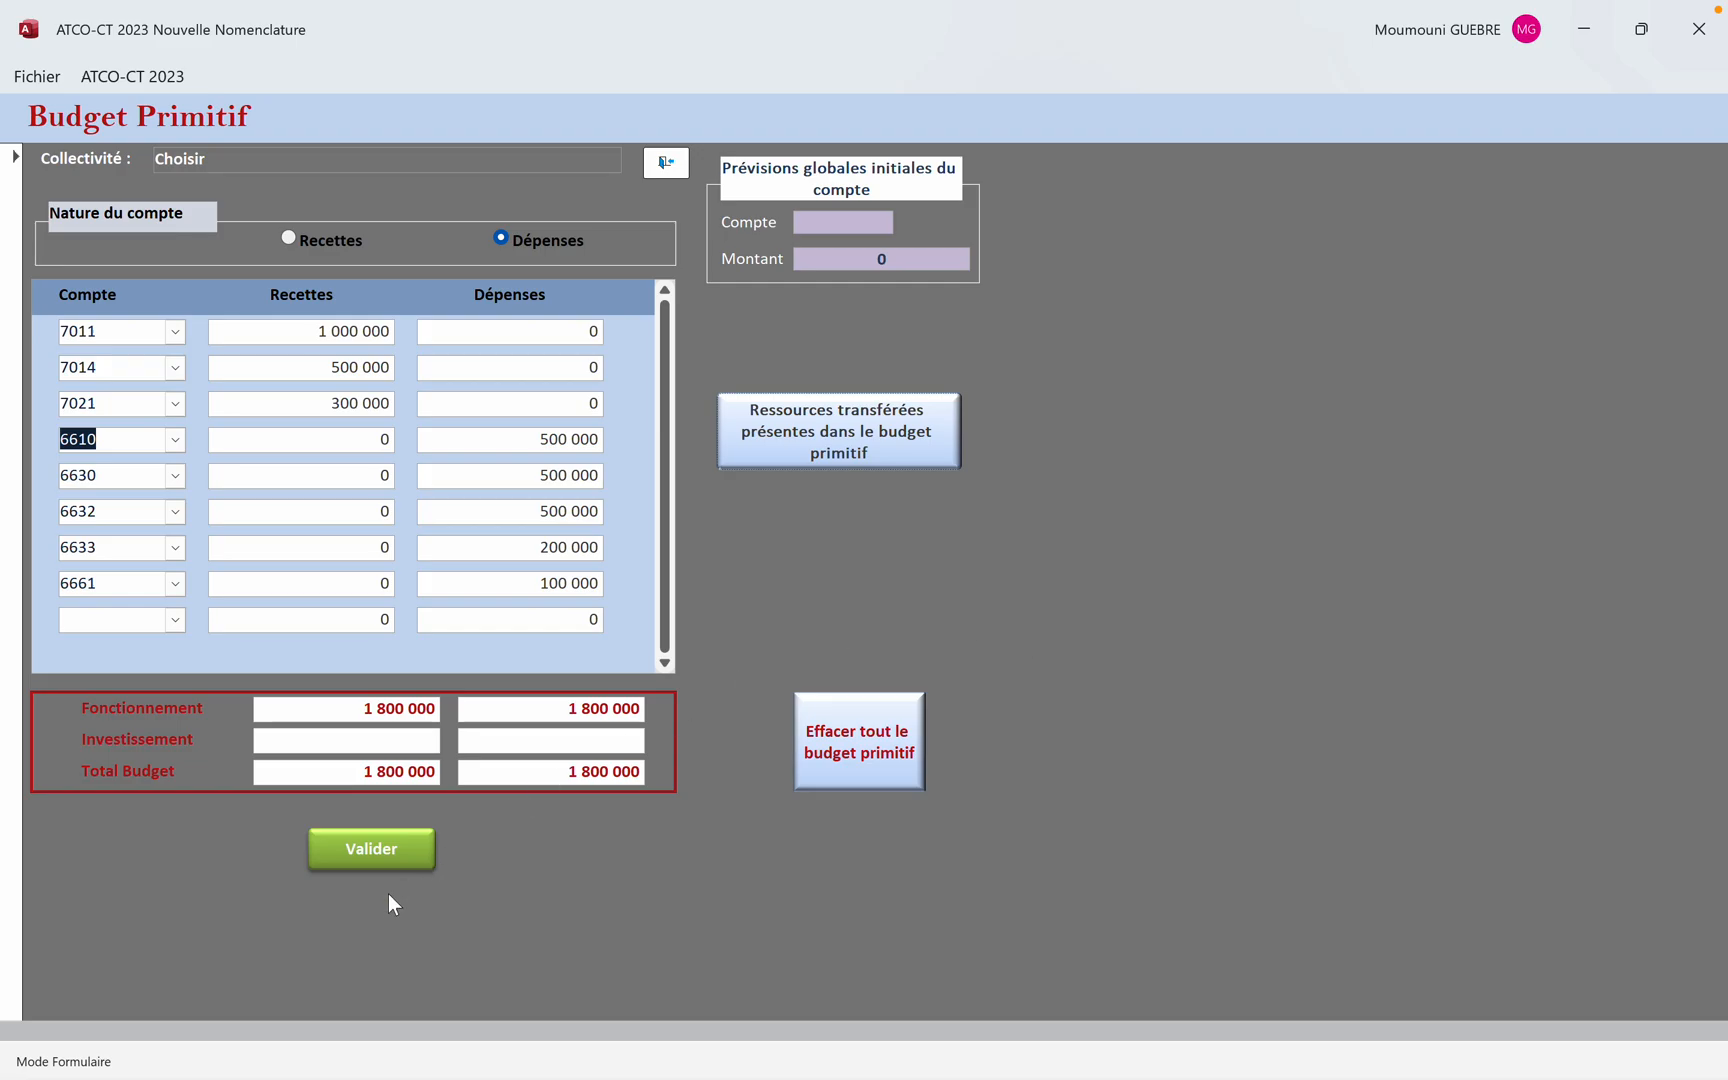
click(381, 864)
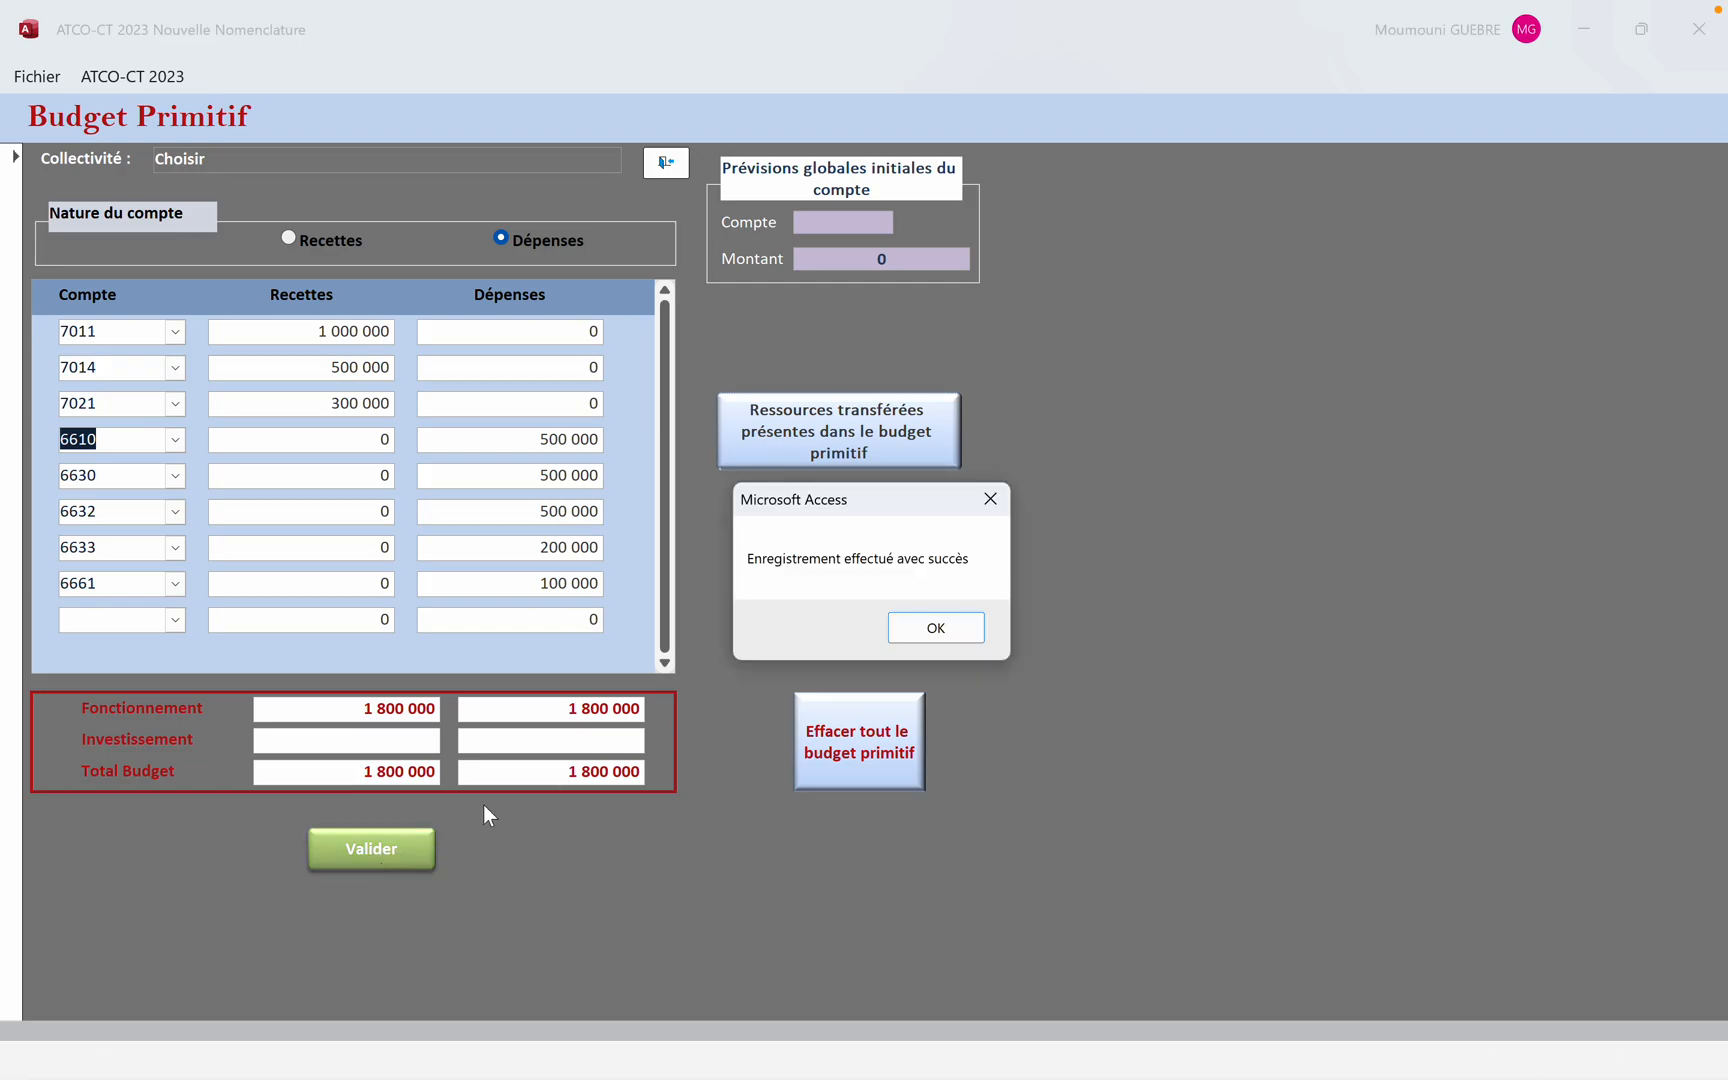
click(932, 630)
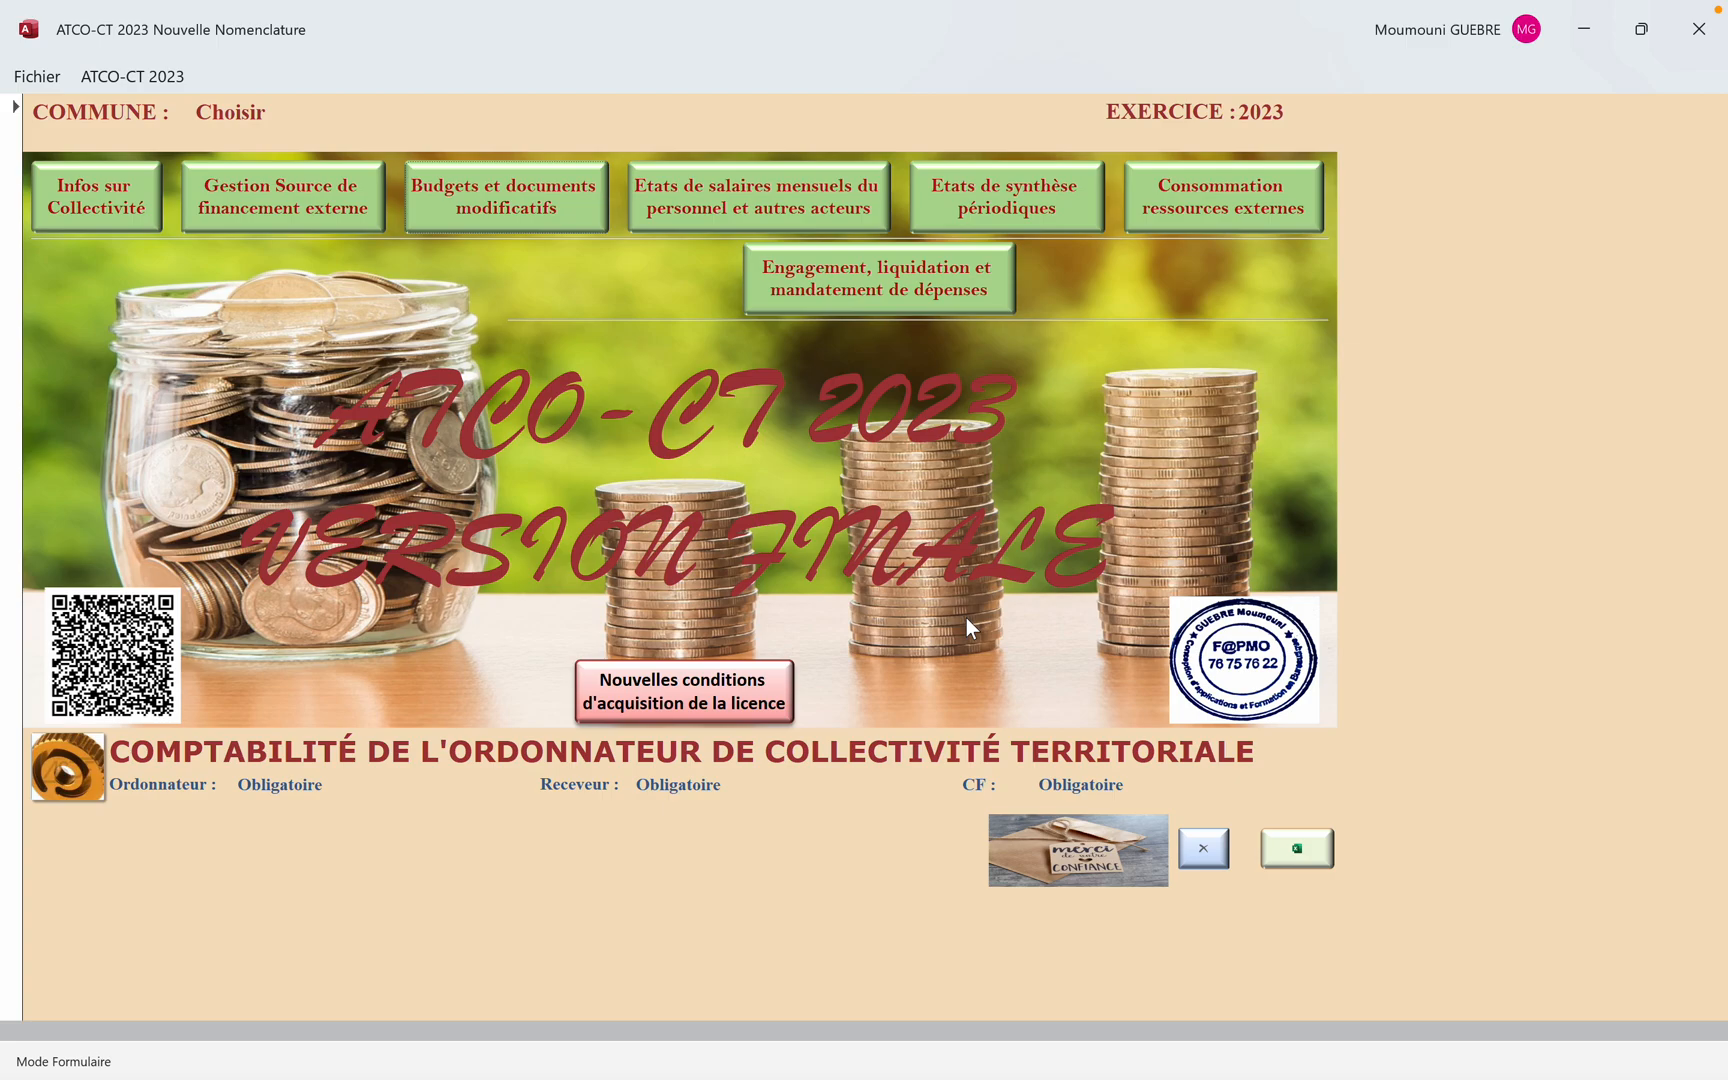
Open the Budget Rectificatif 1 from the budgets and amending documents
click(562, 217)
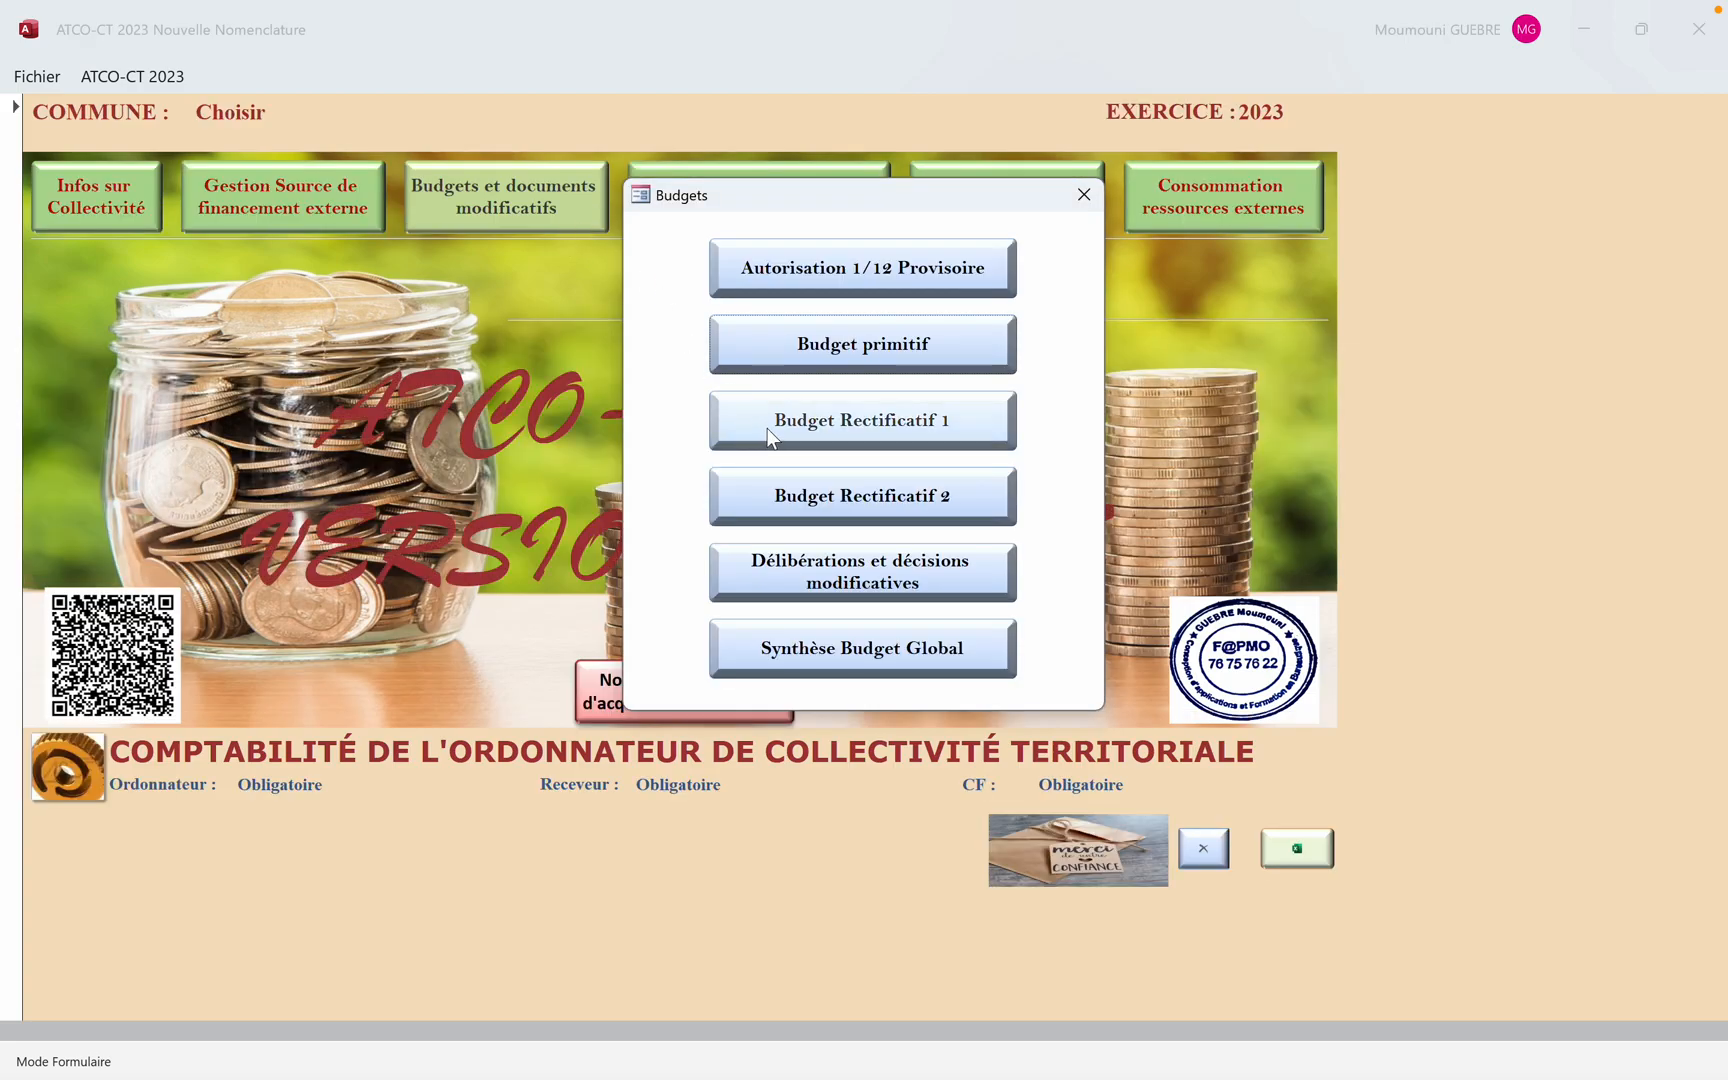
click(767, 428)
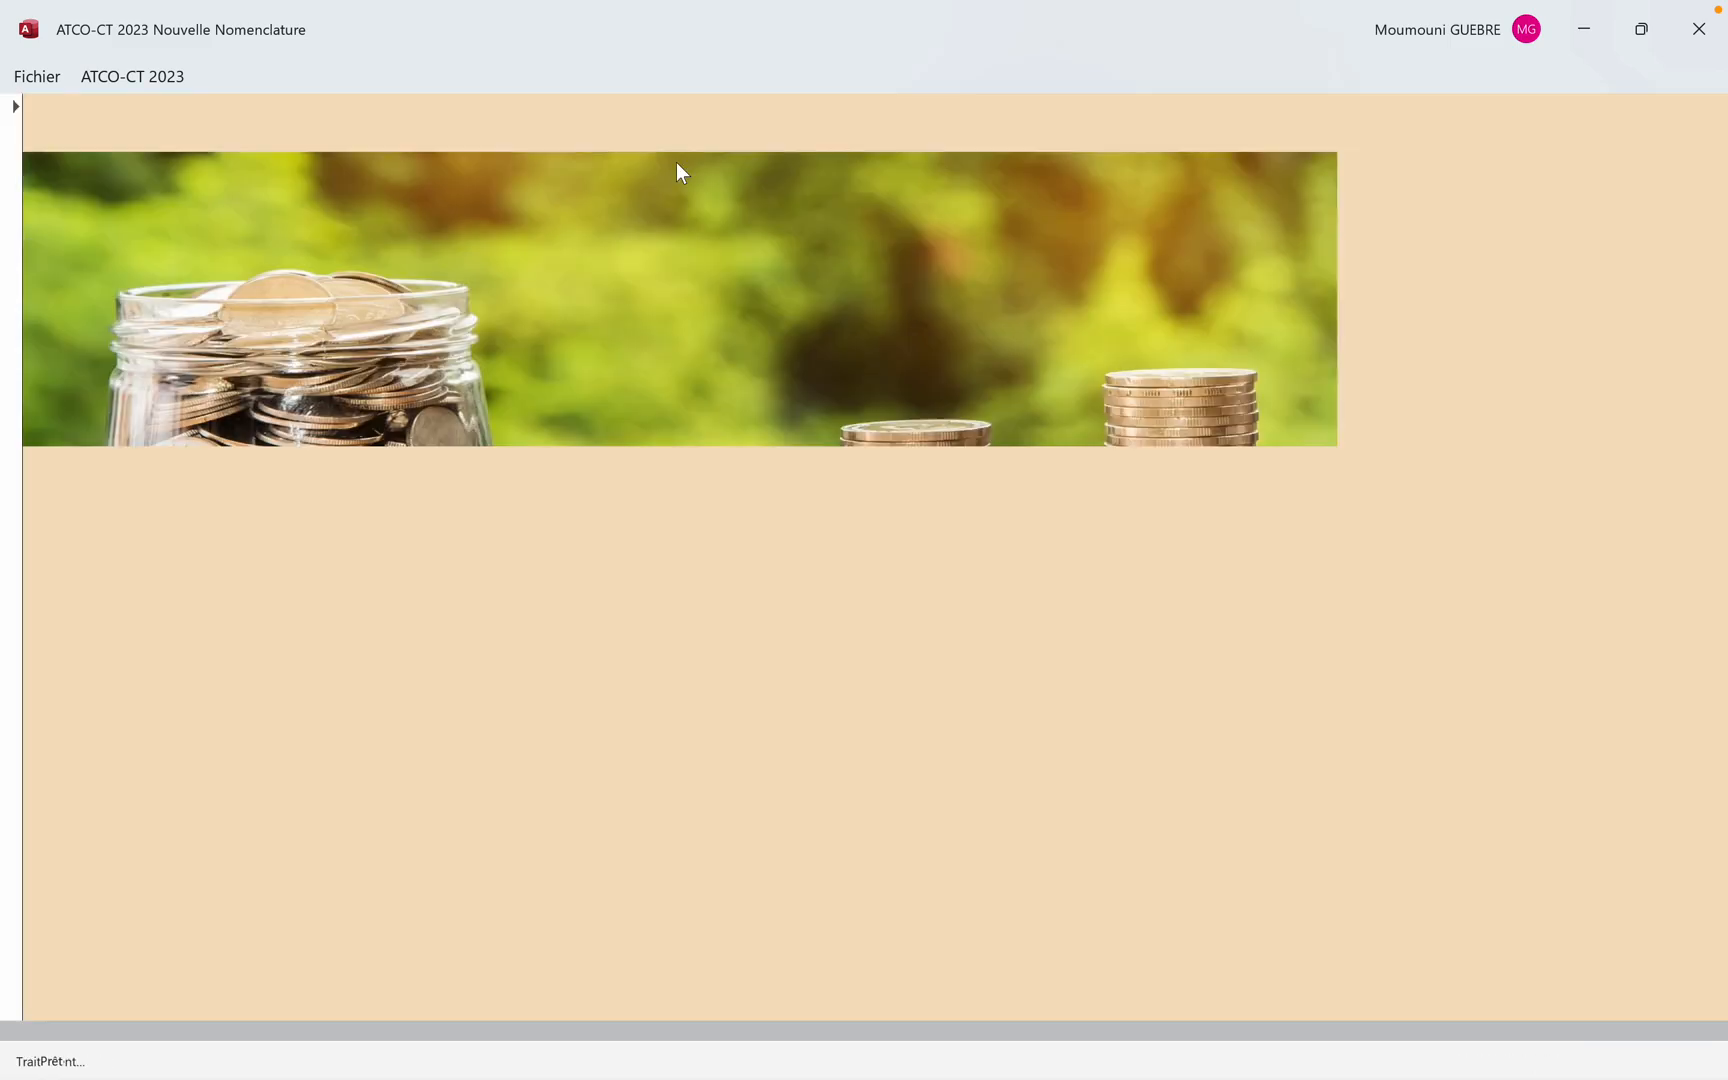
Open the amending deliberations and decisions, examine the Budget Modifié and Compte choices of the blank row, and leave the form
click(570, 211)
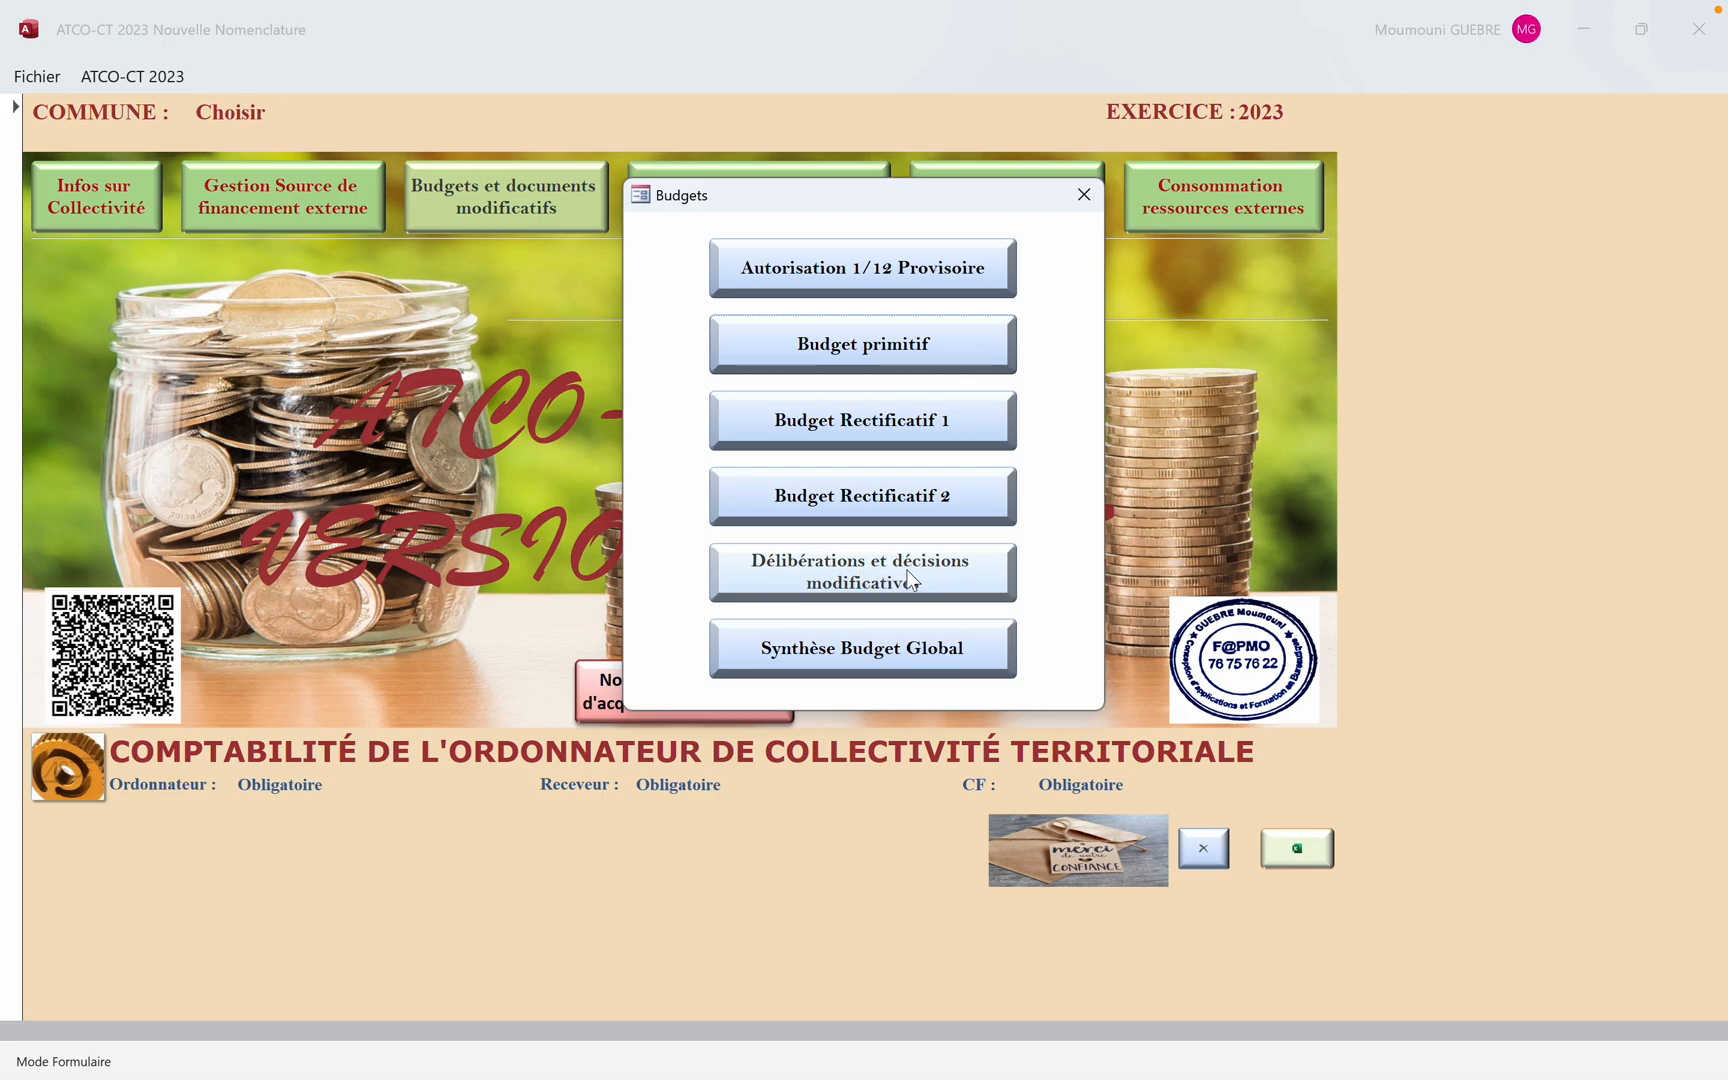
click(880, 572)
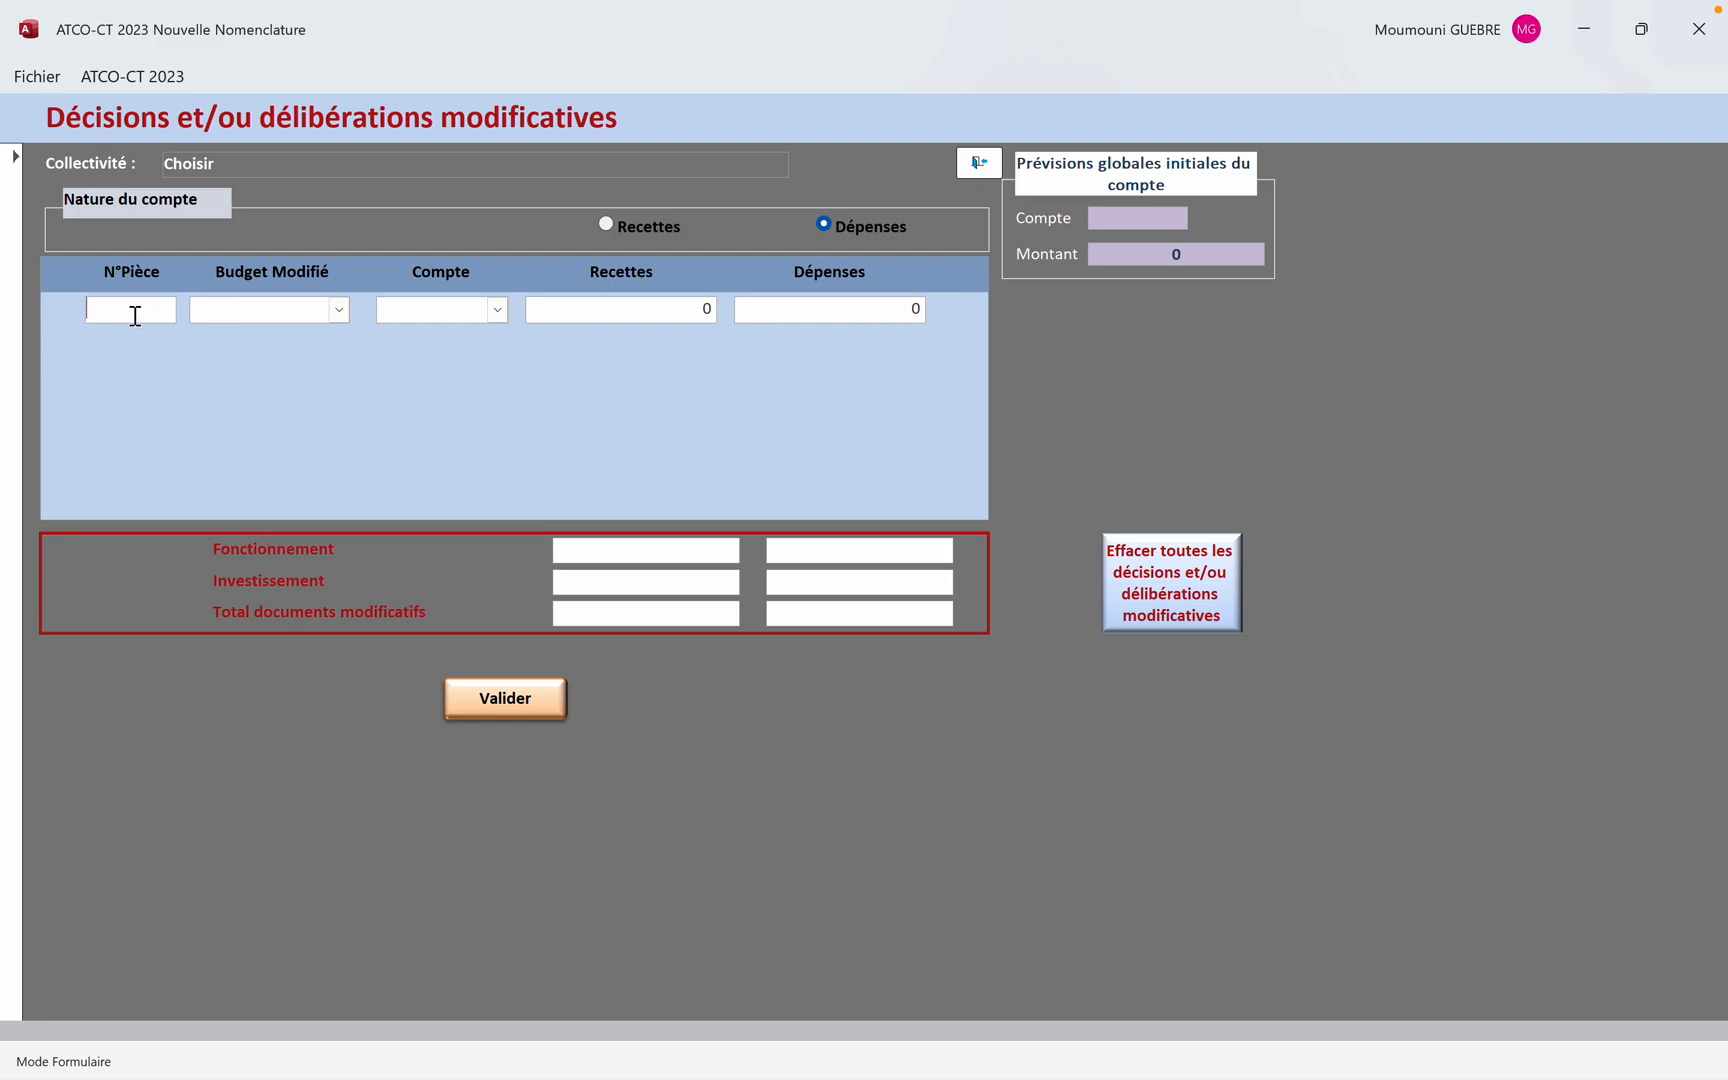
click(335, 311)
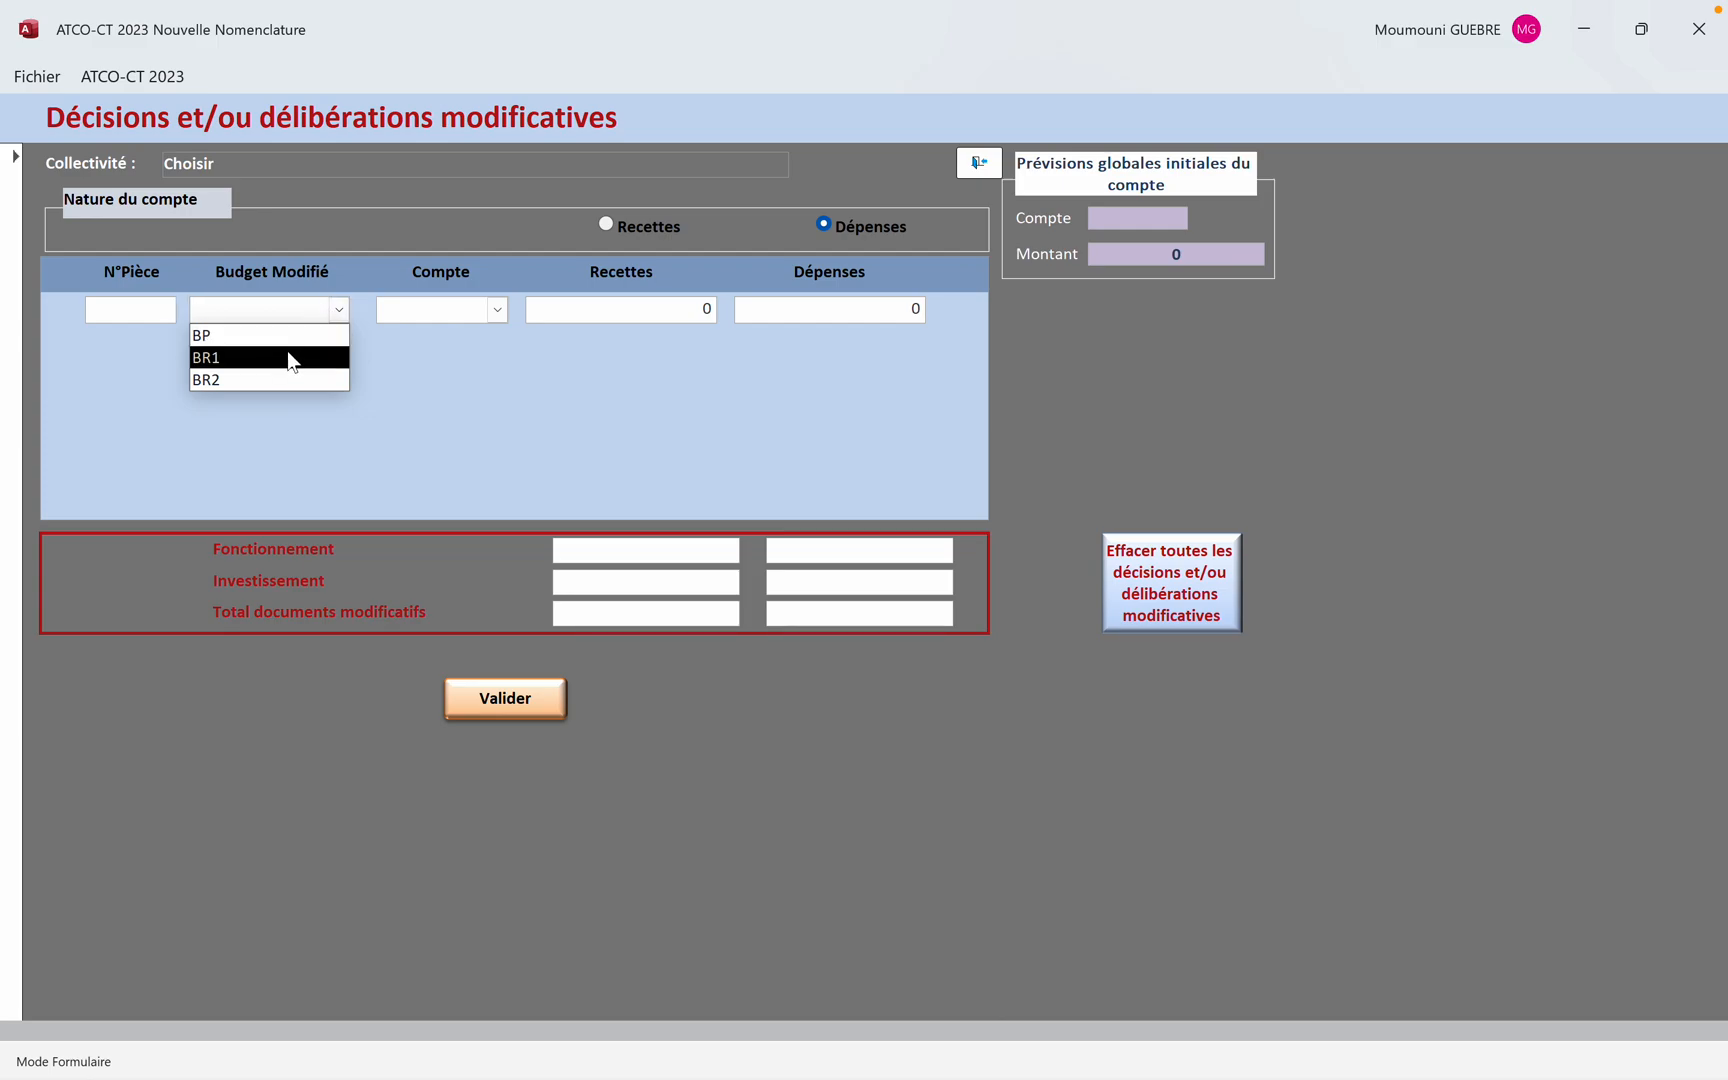
click(420, 307)
click(497, 309)
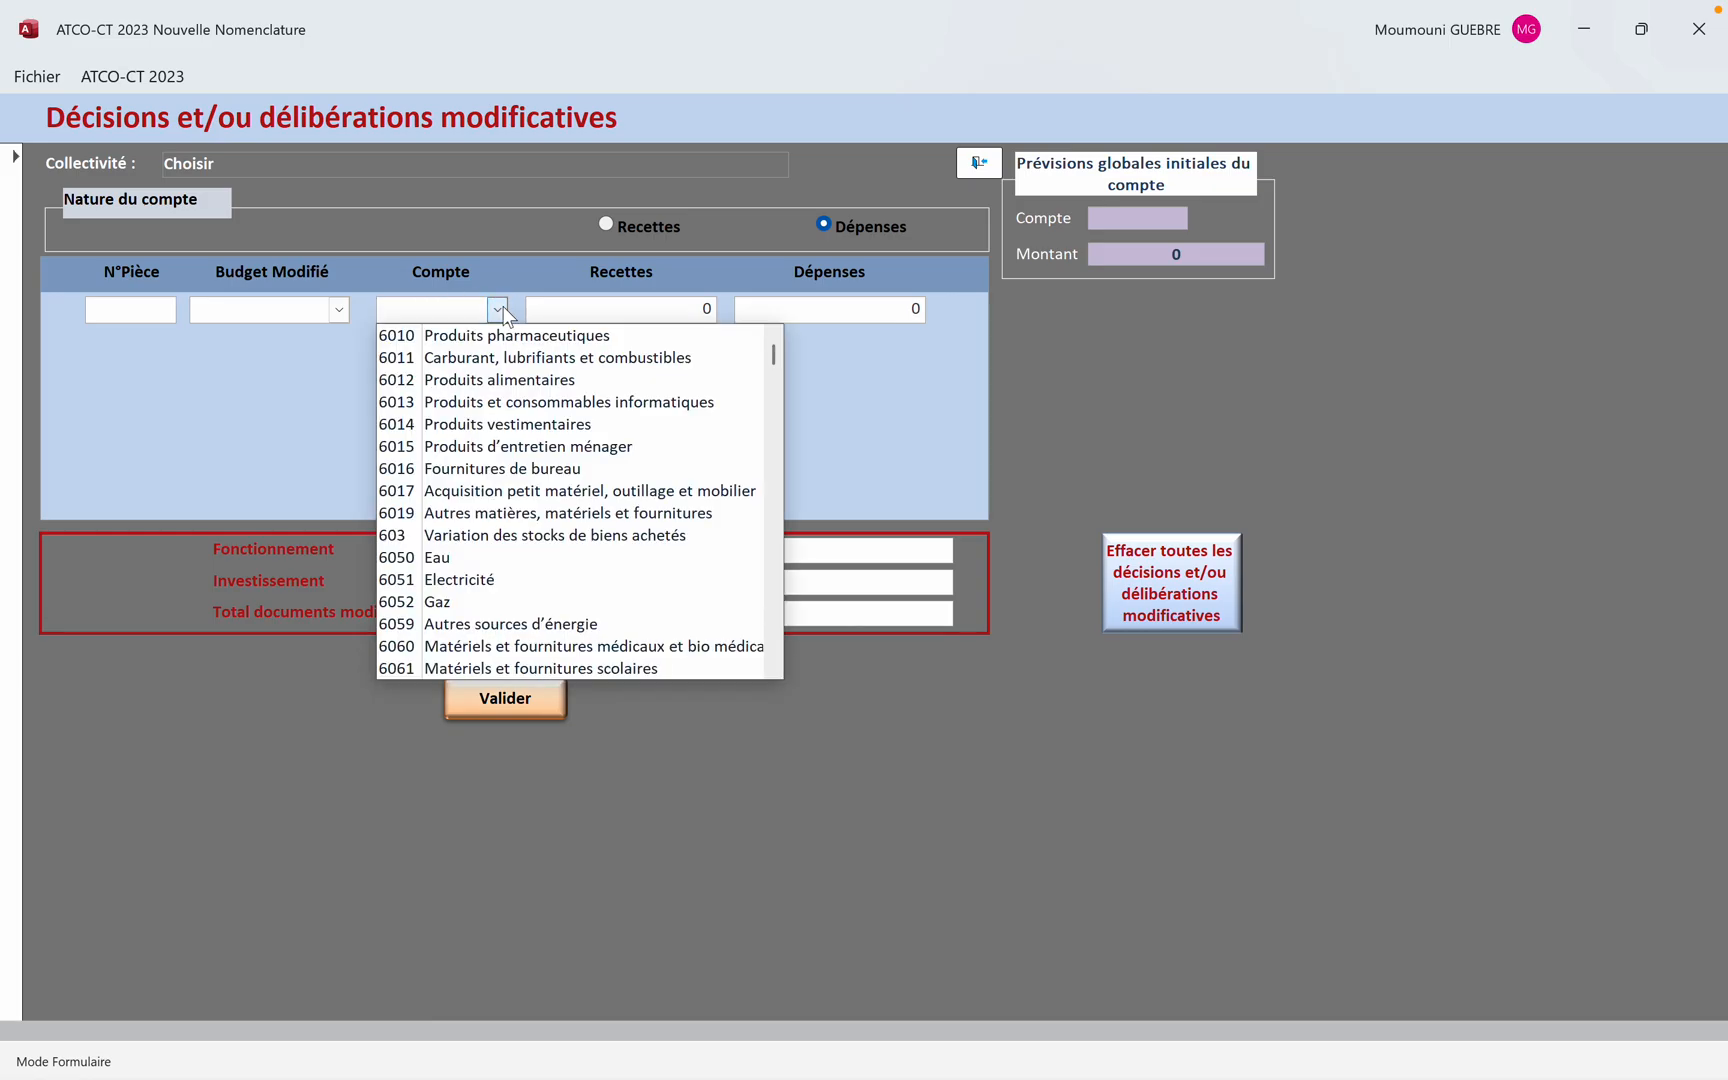
click(556, 307)
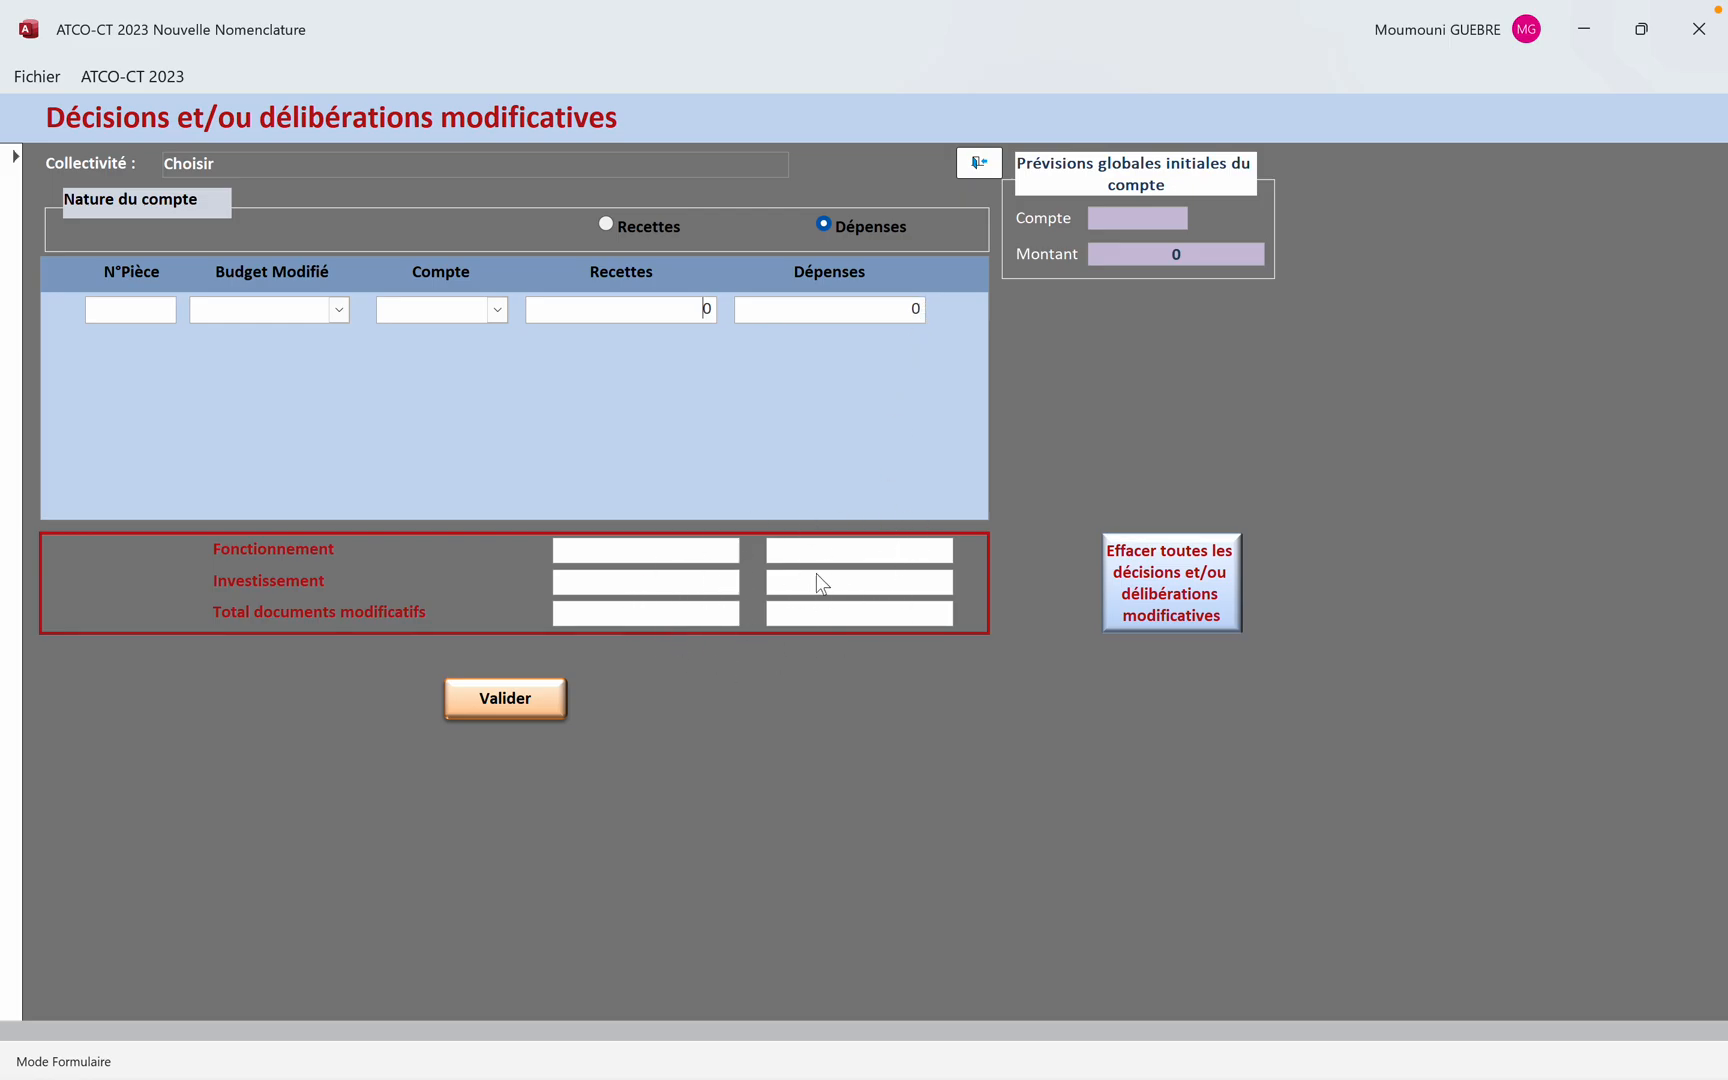
click(963, 166)
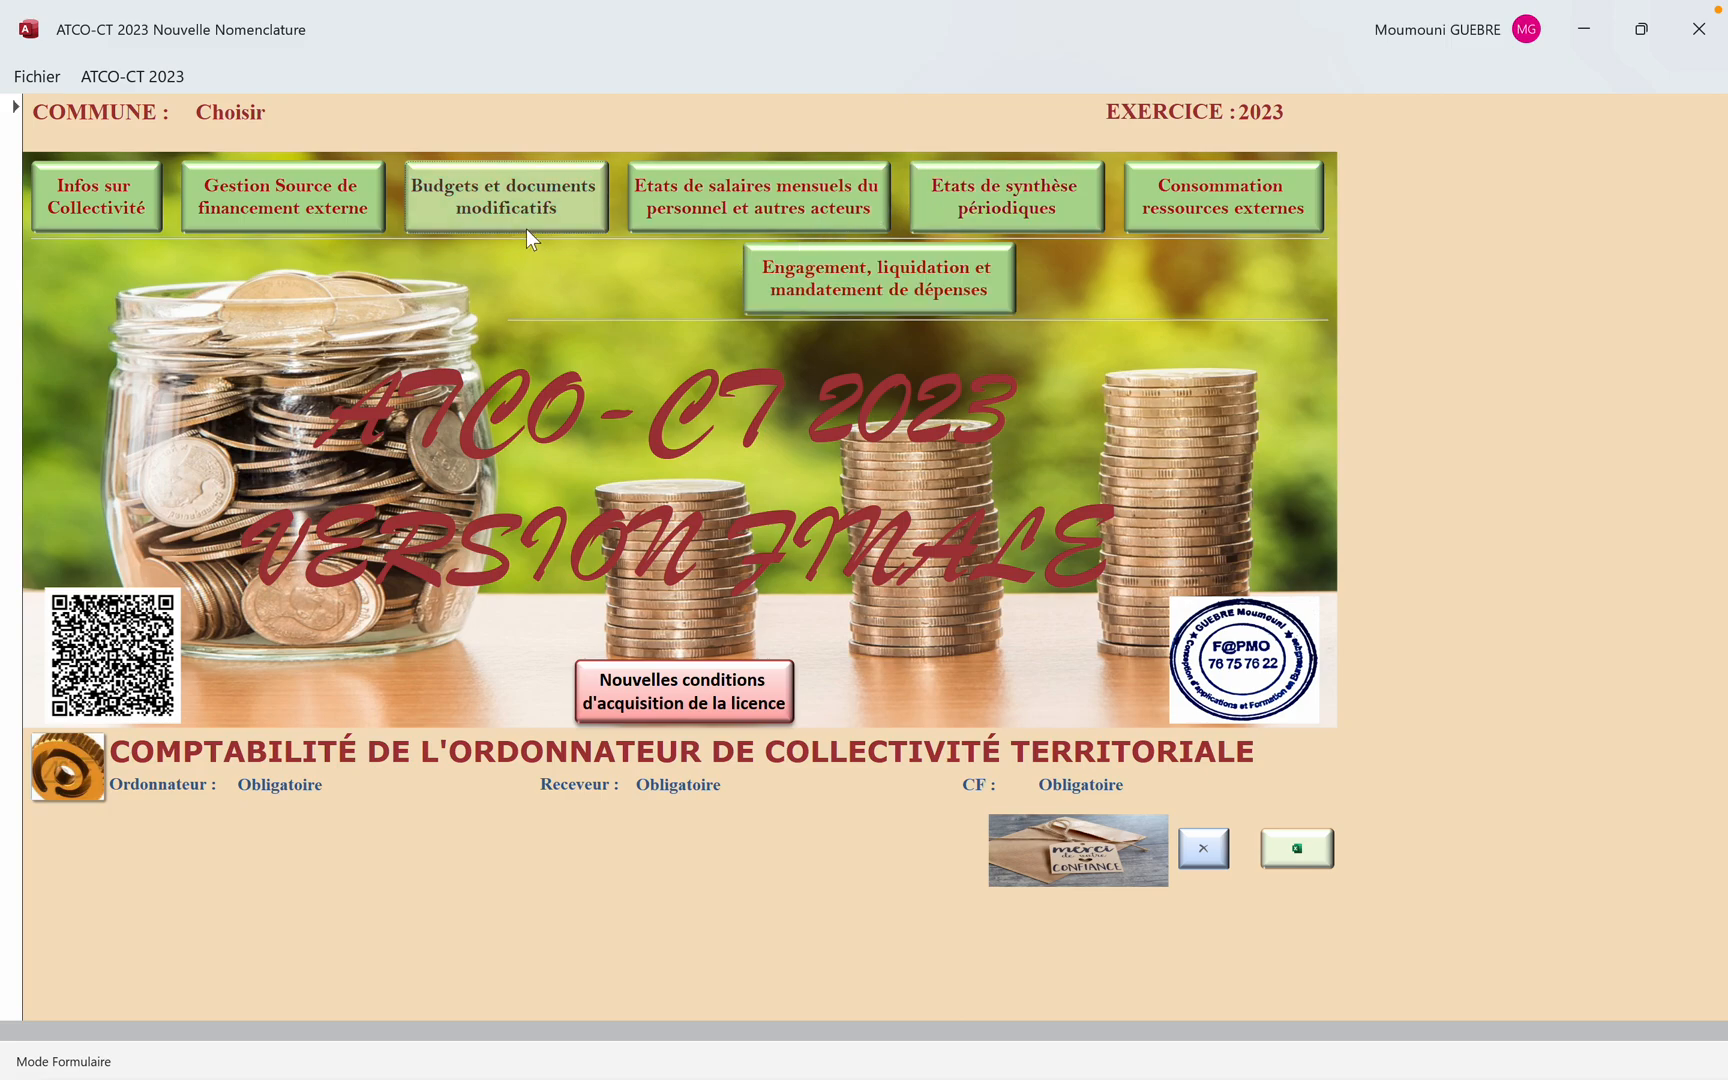
Open the monthly salary statements of staff and other actors and unlock them for data entry
click(765, 210)
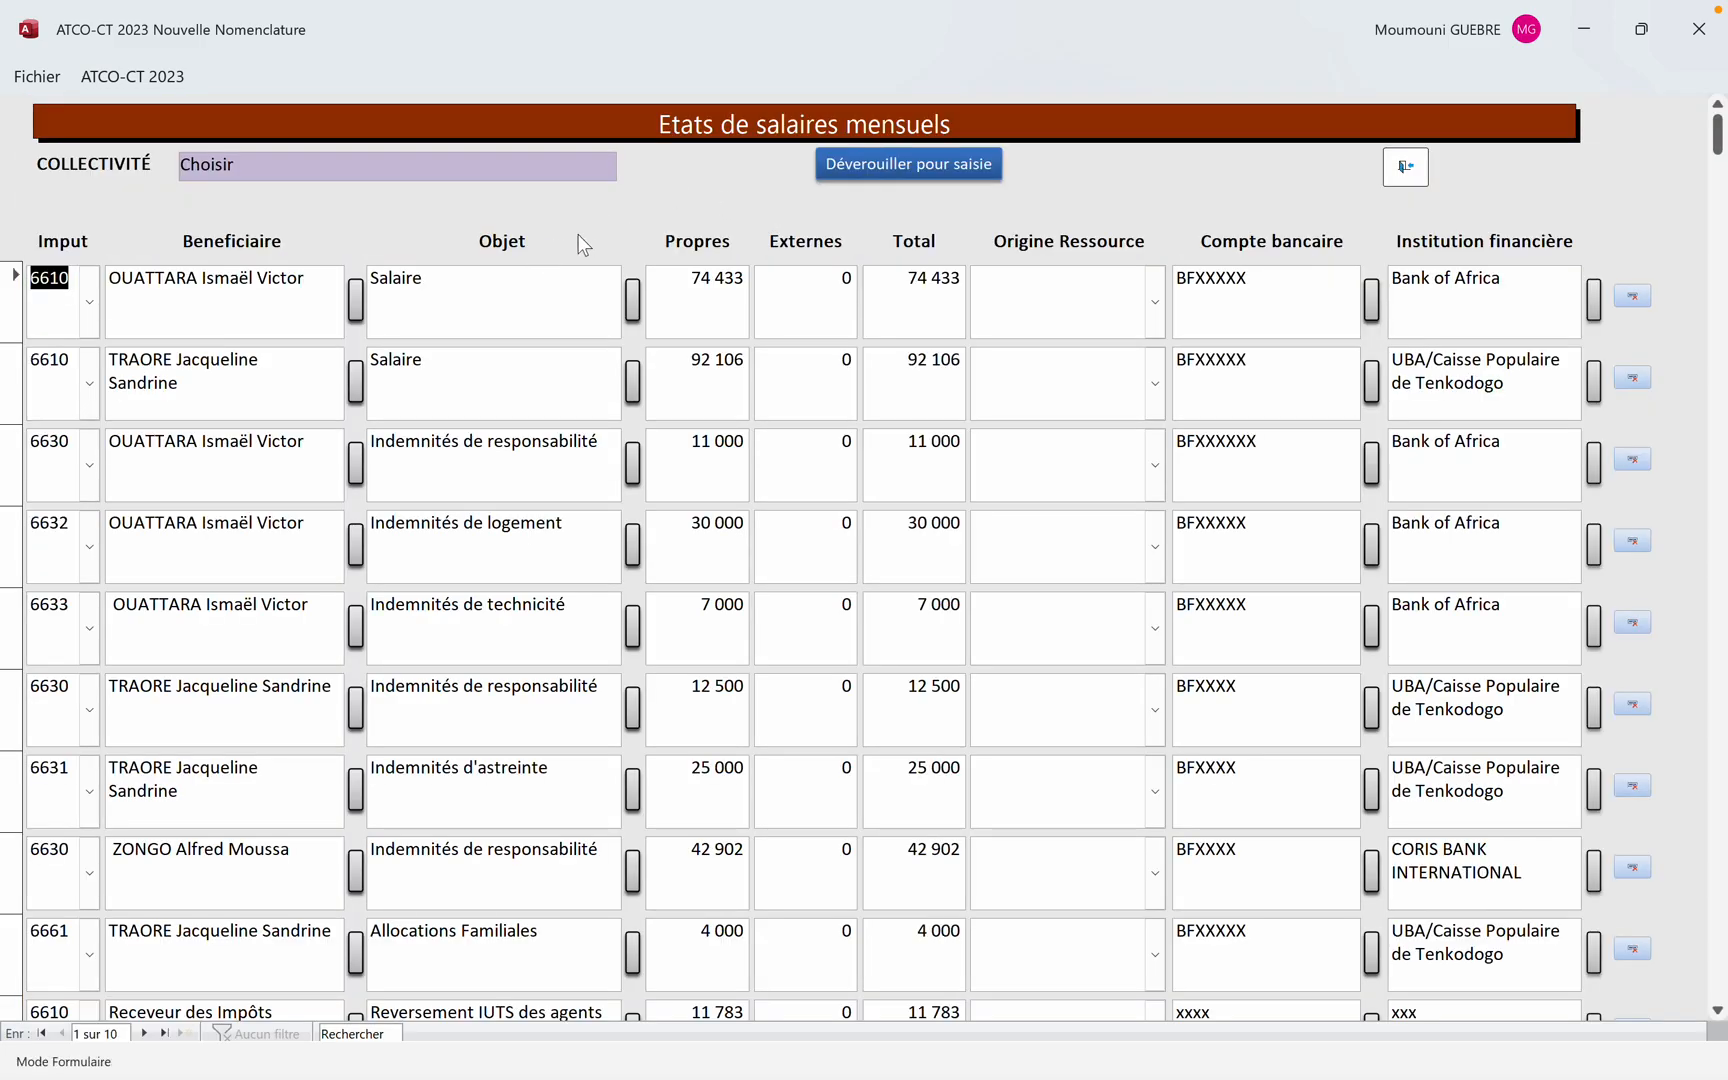
click(905, 163)
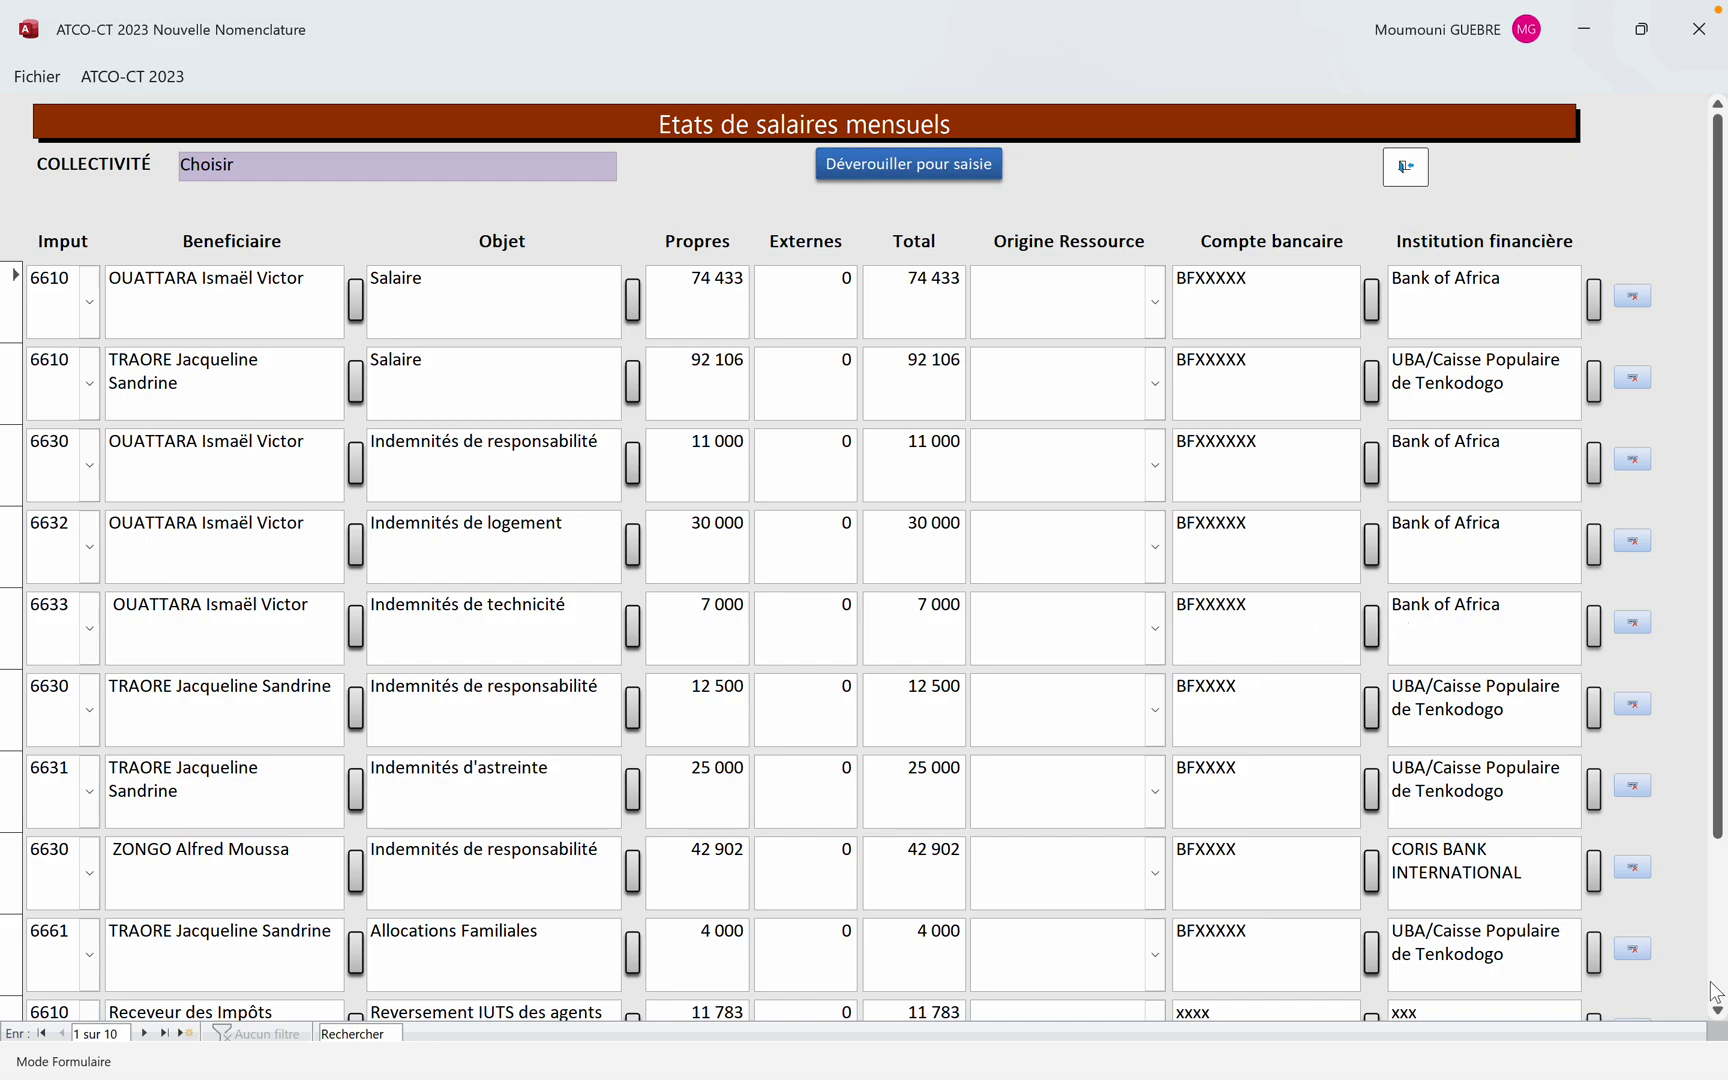
Look through the monthly salary statement records down to the blank row and close the form
scroll(1718, 1008, down, 3)
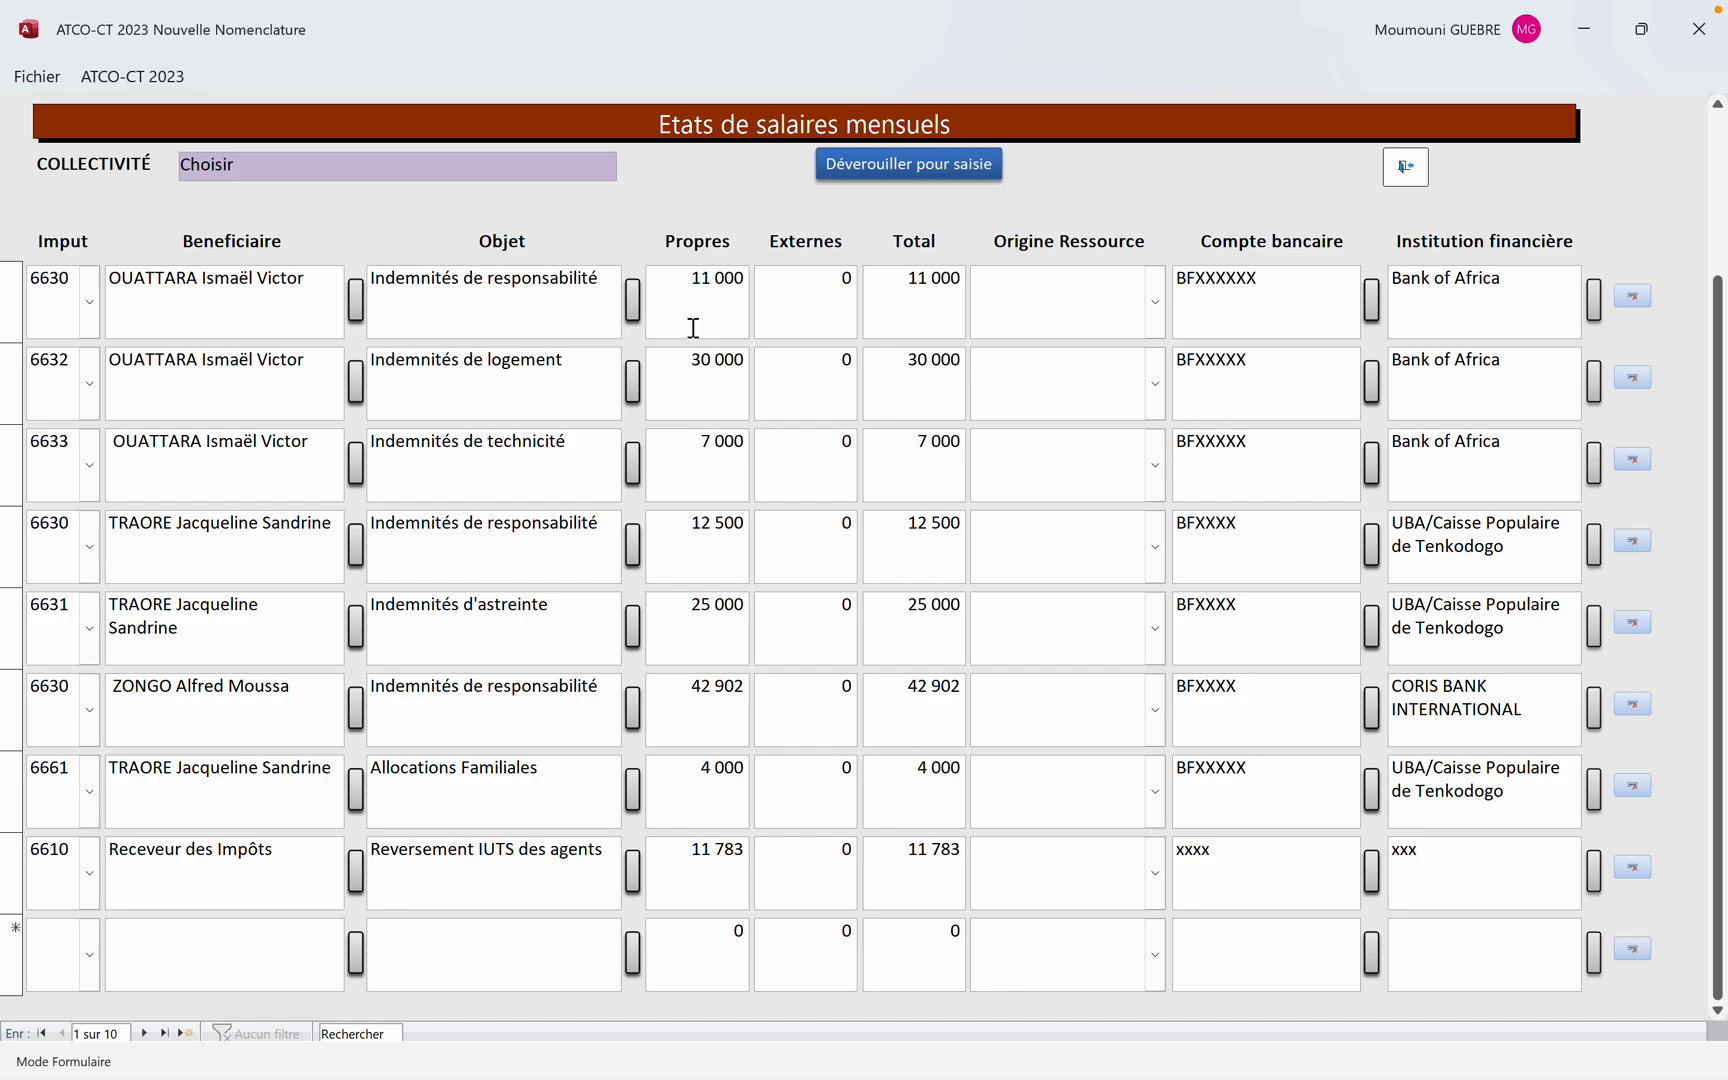
drag(1722, 592, 1720, 460)
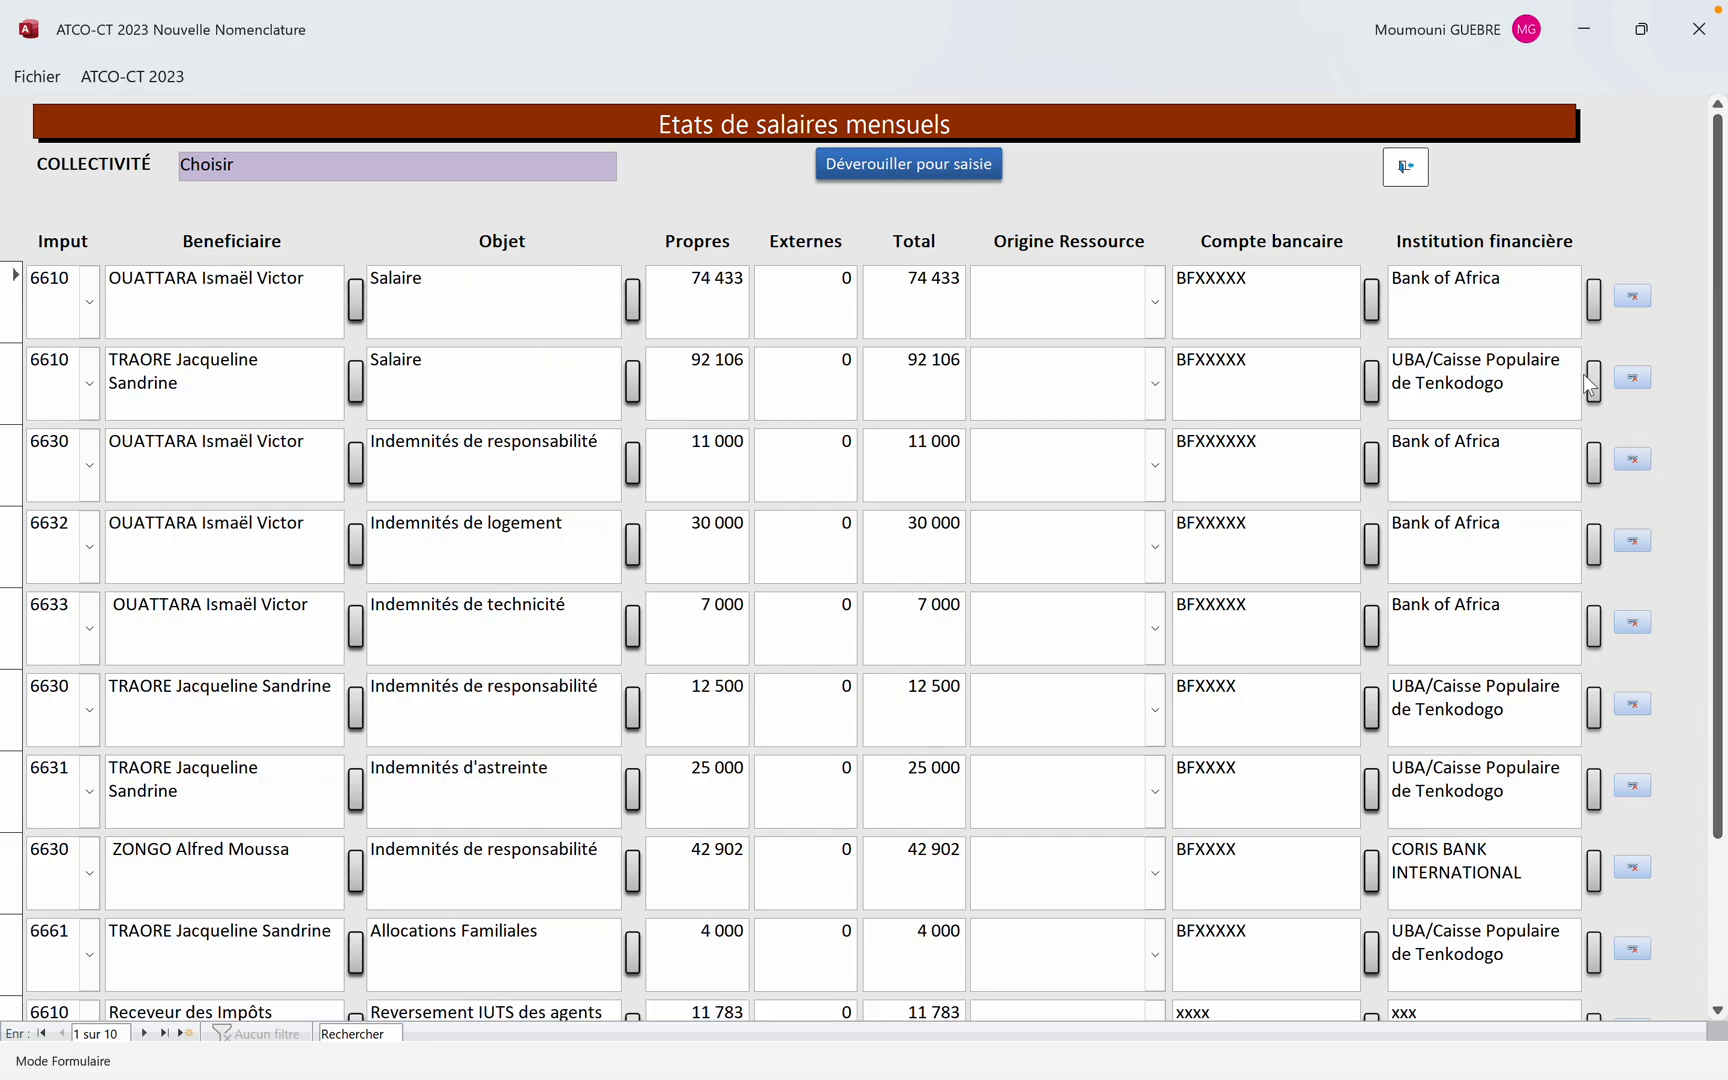
click(1418, 162)
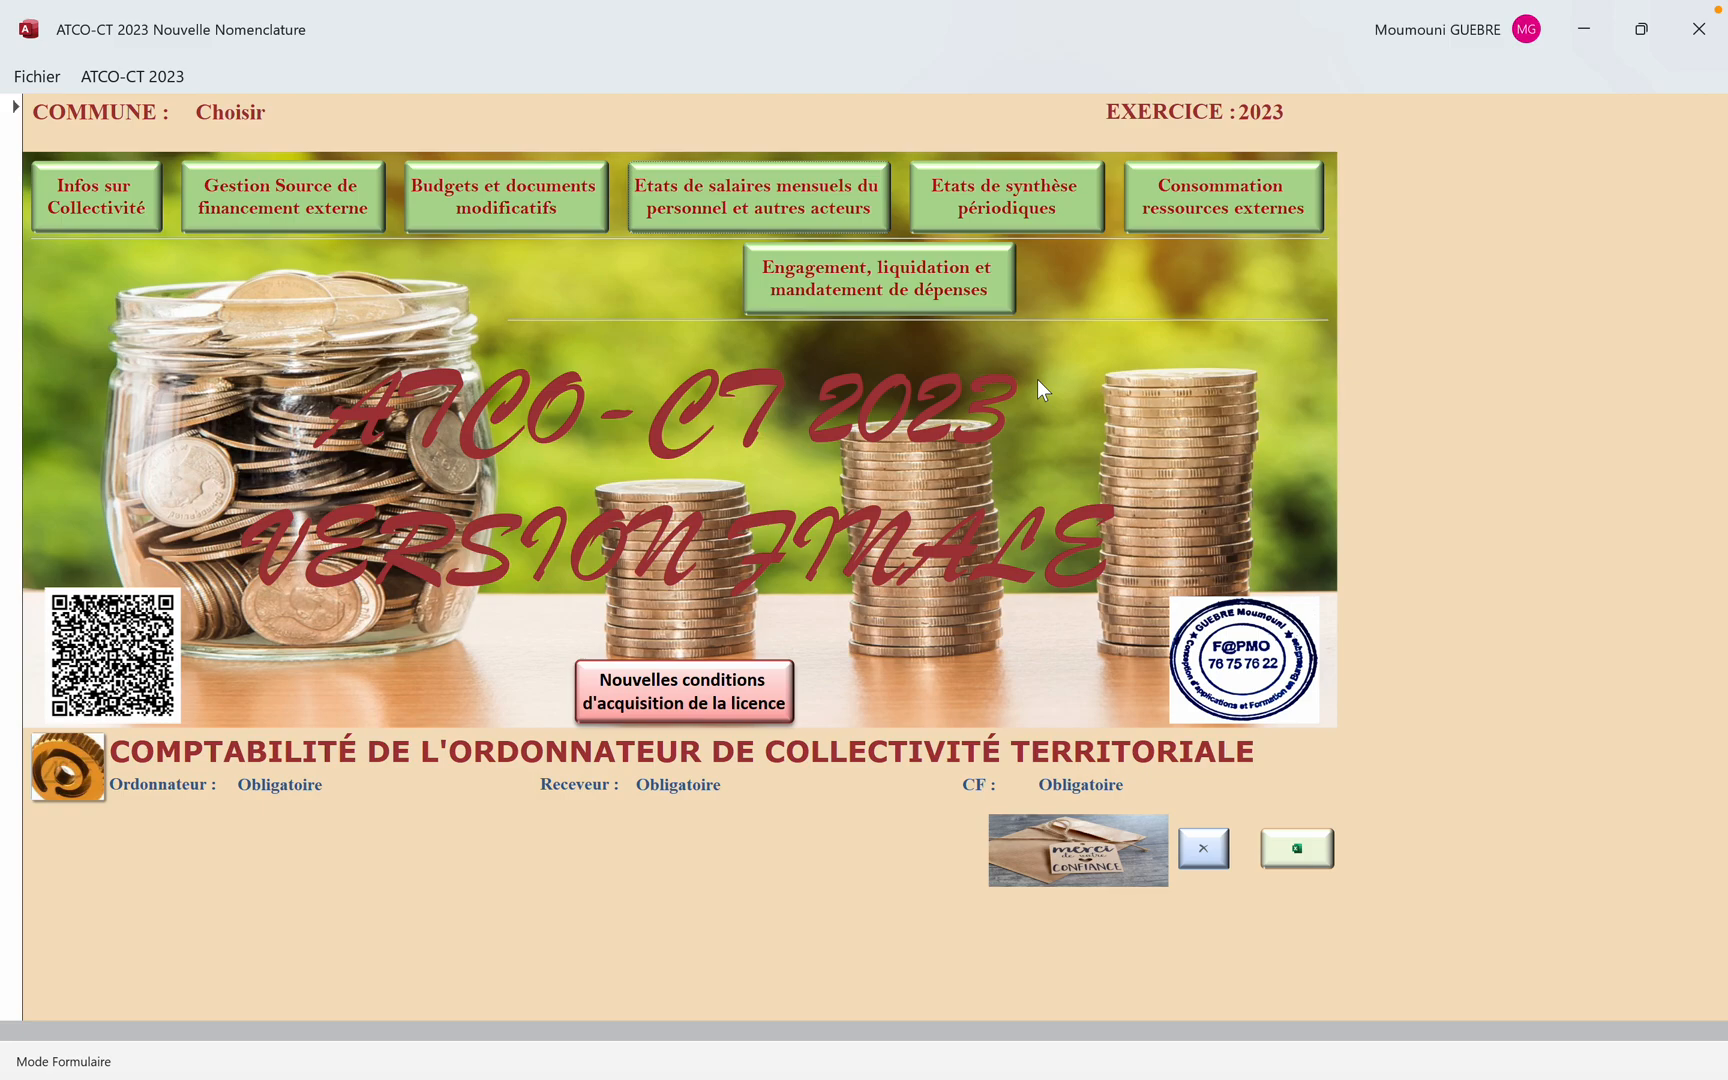
Open the monthly salary generation under expense commitment and set creation date 09/01/2023, month Janvier and imputation 6610
click(885, 289)
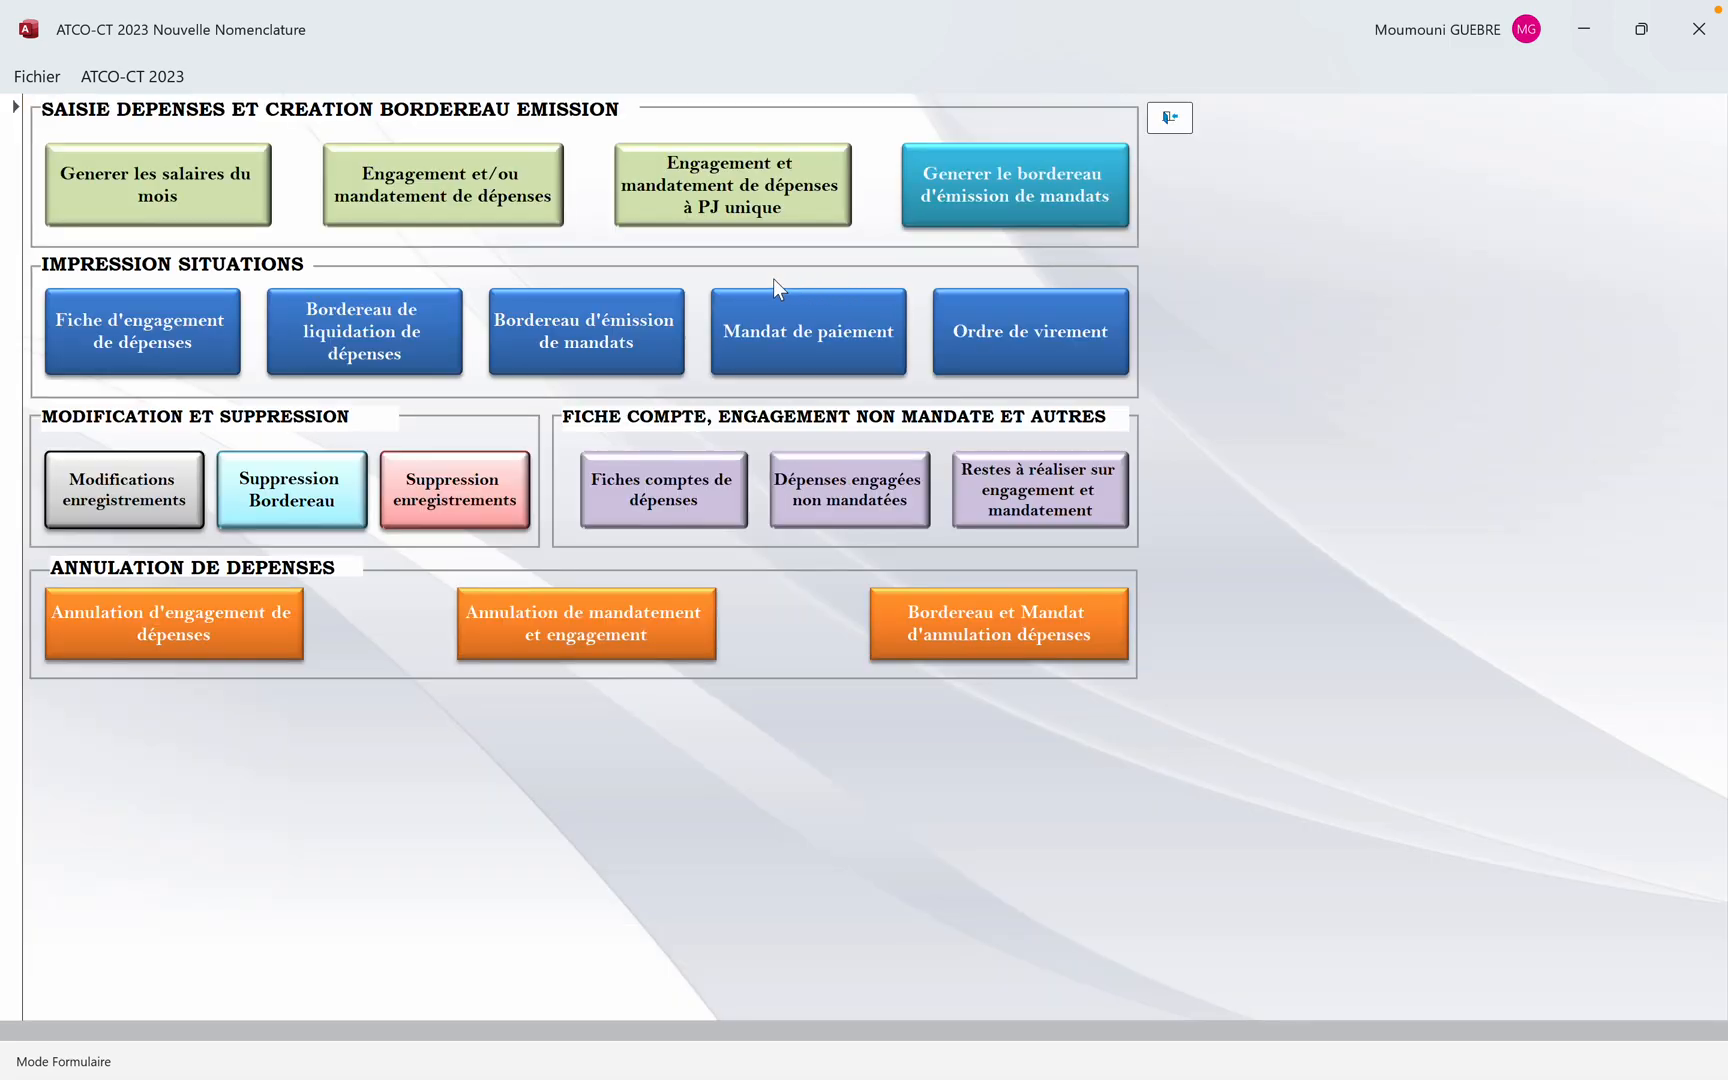
click(196, 207)
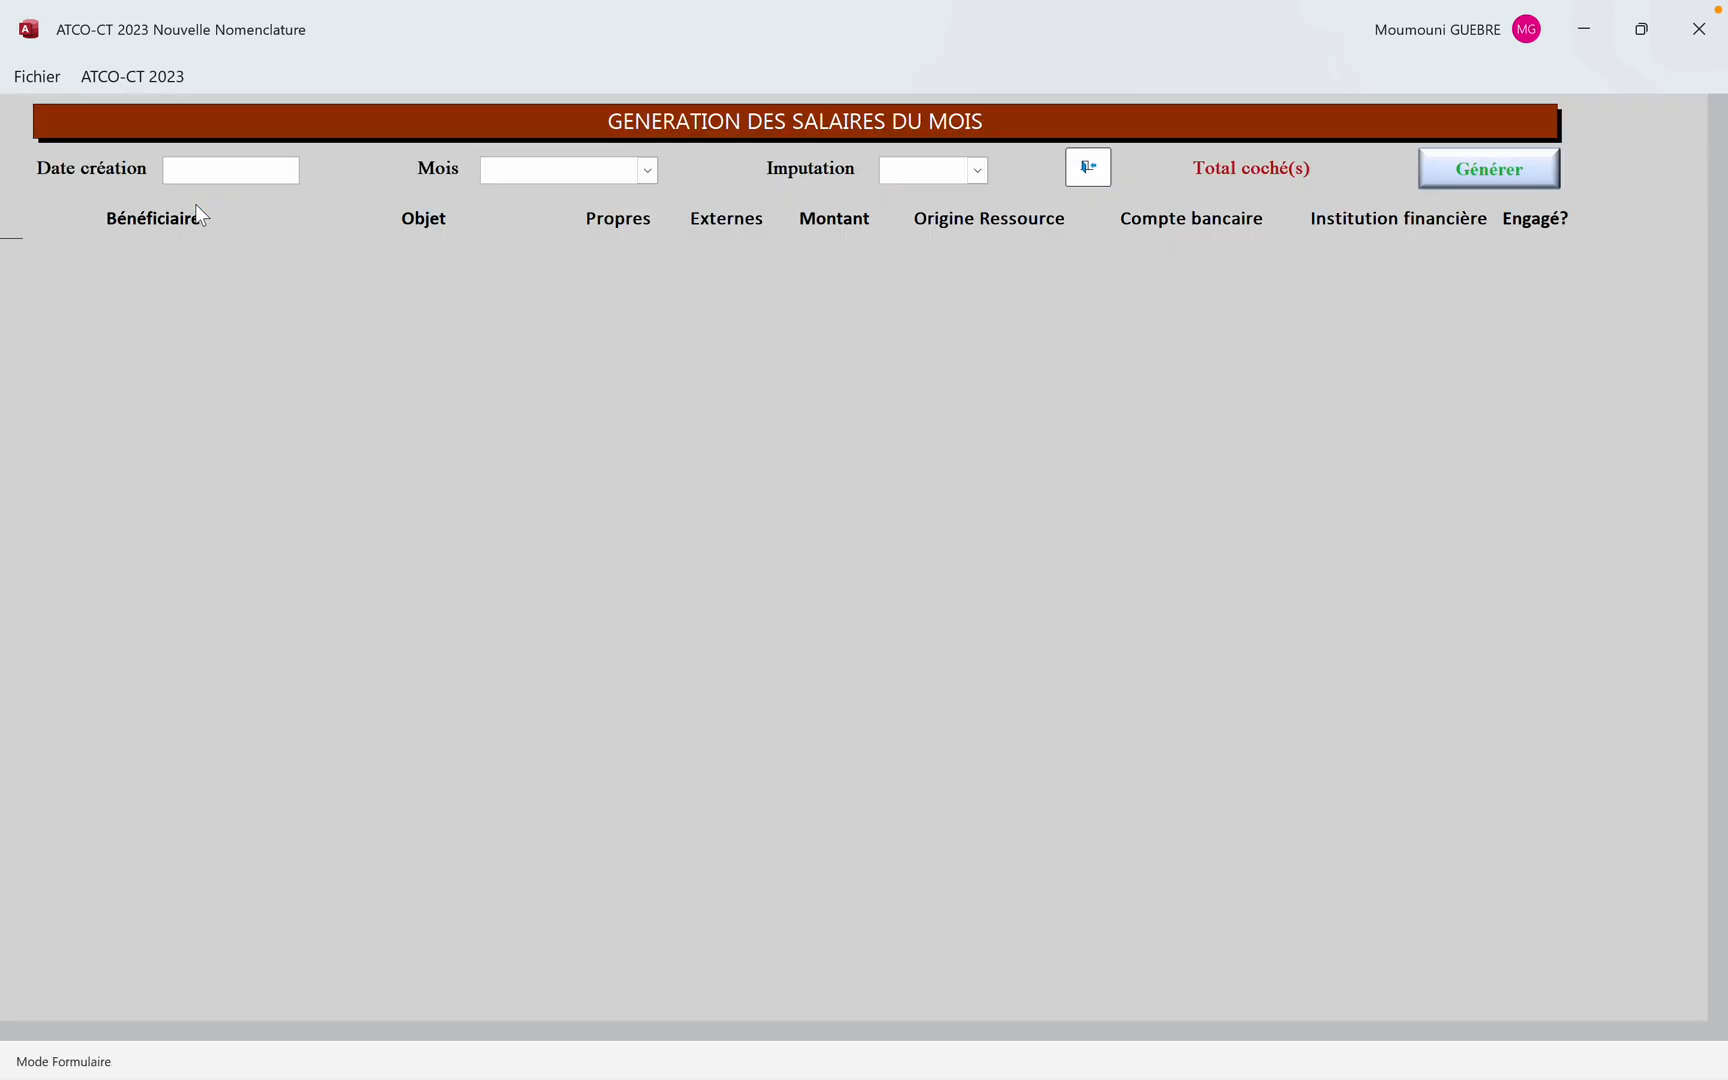
click(246, 178)
click(310, 166)
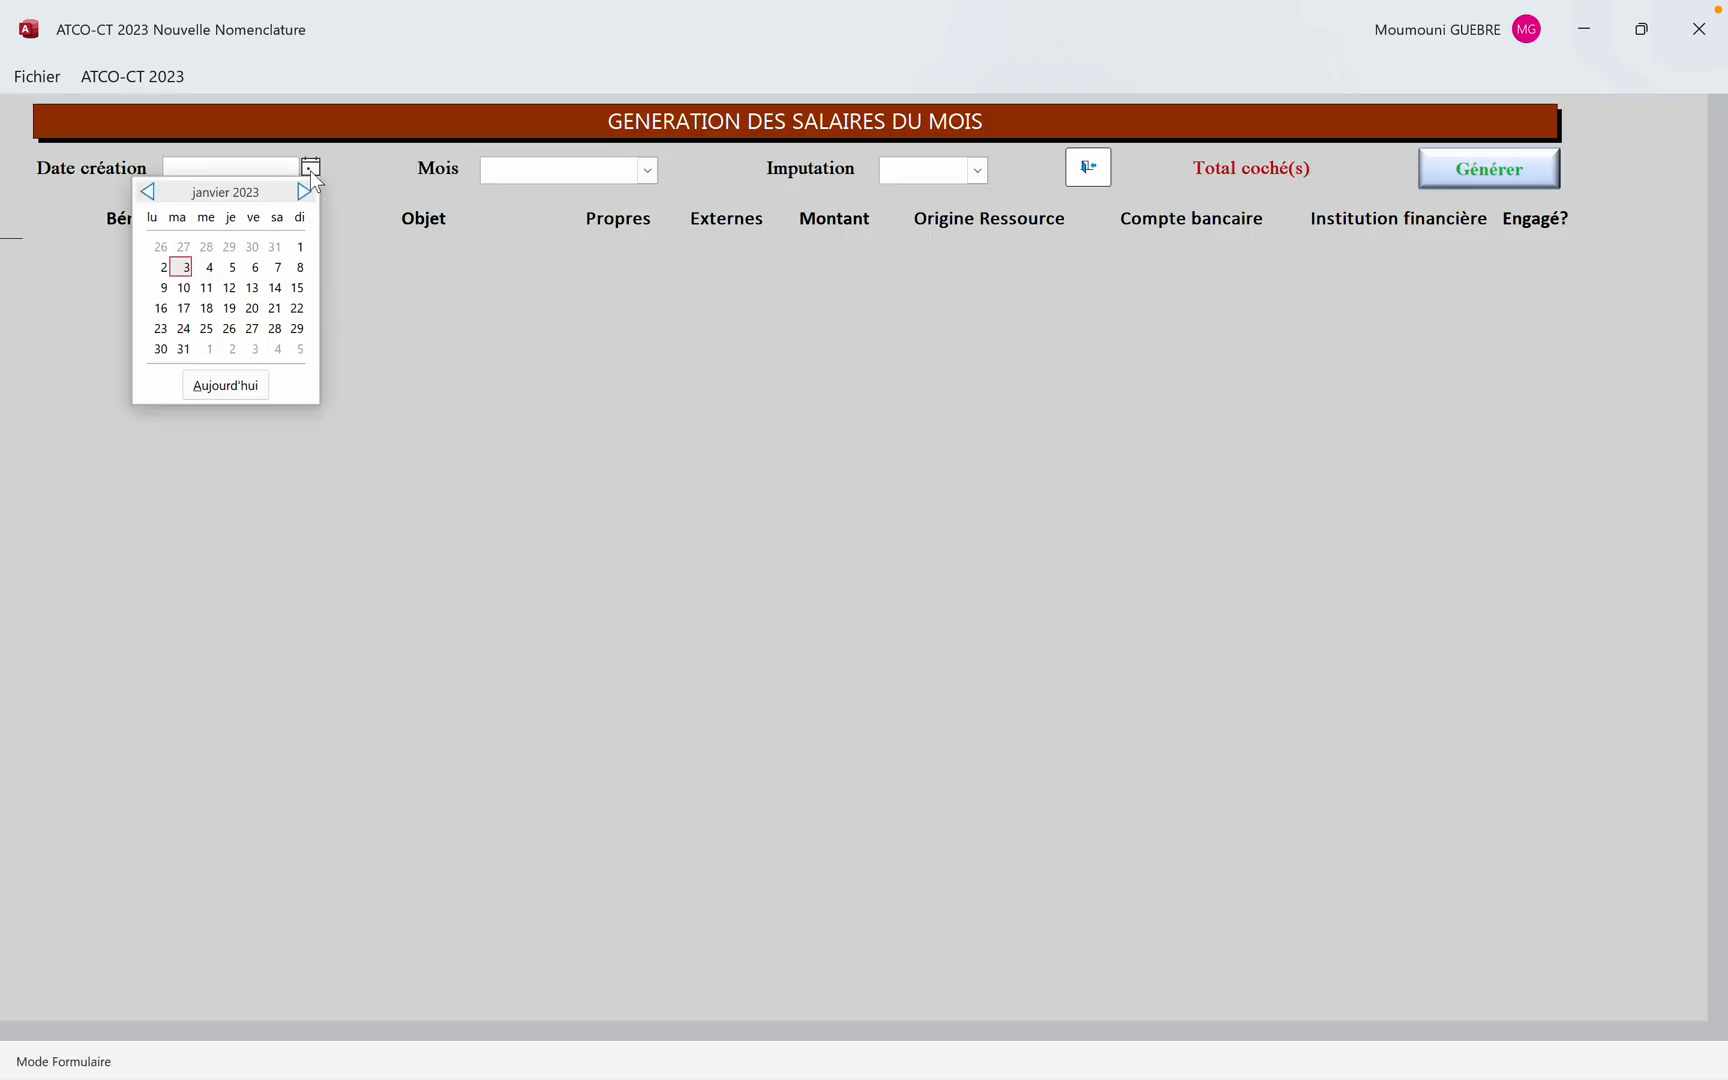
click(163, 288)
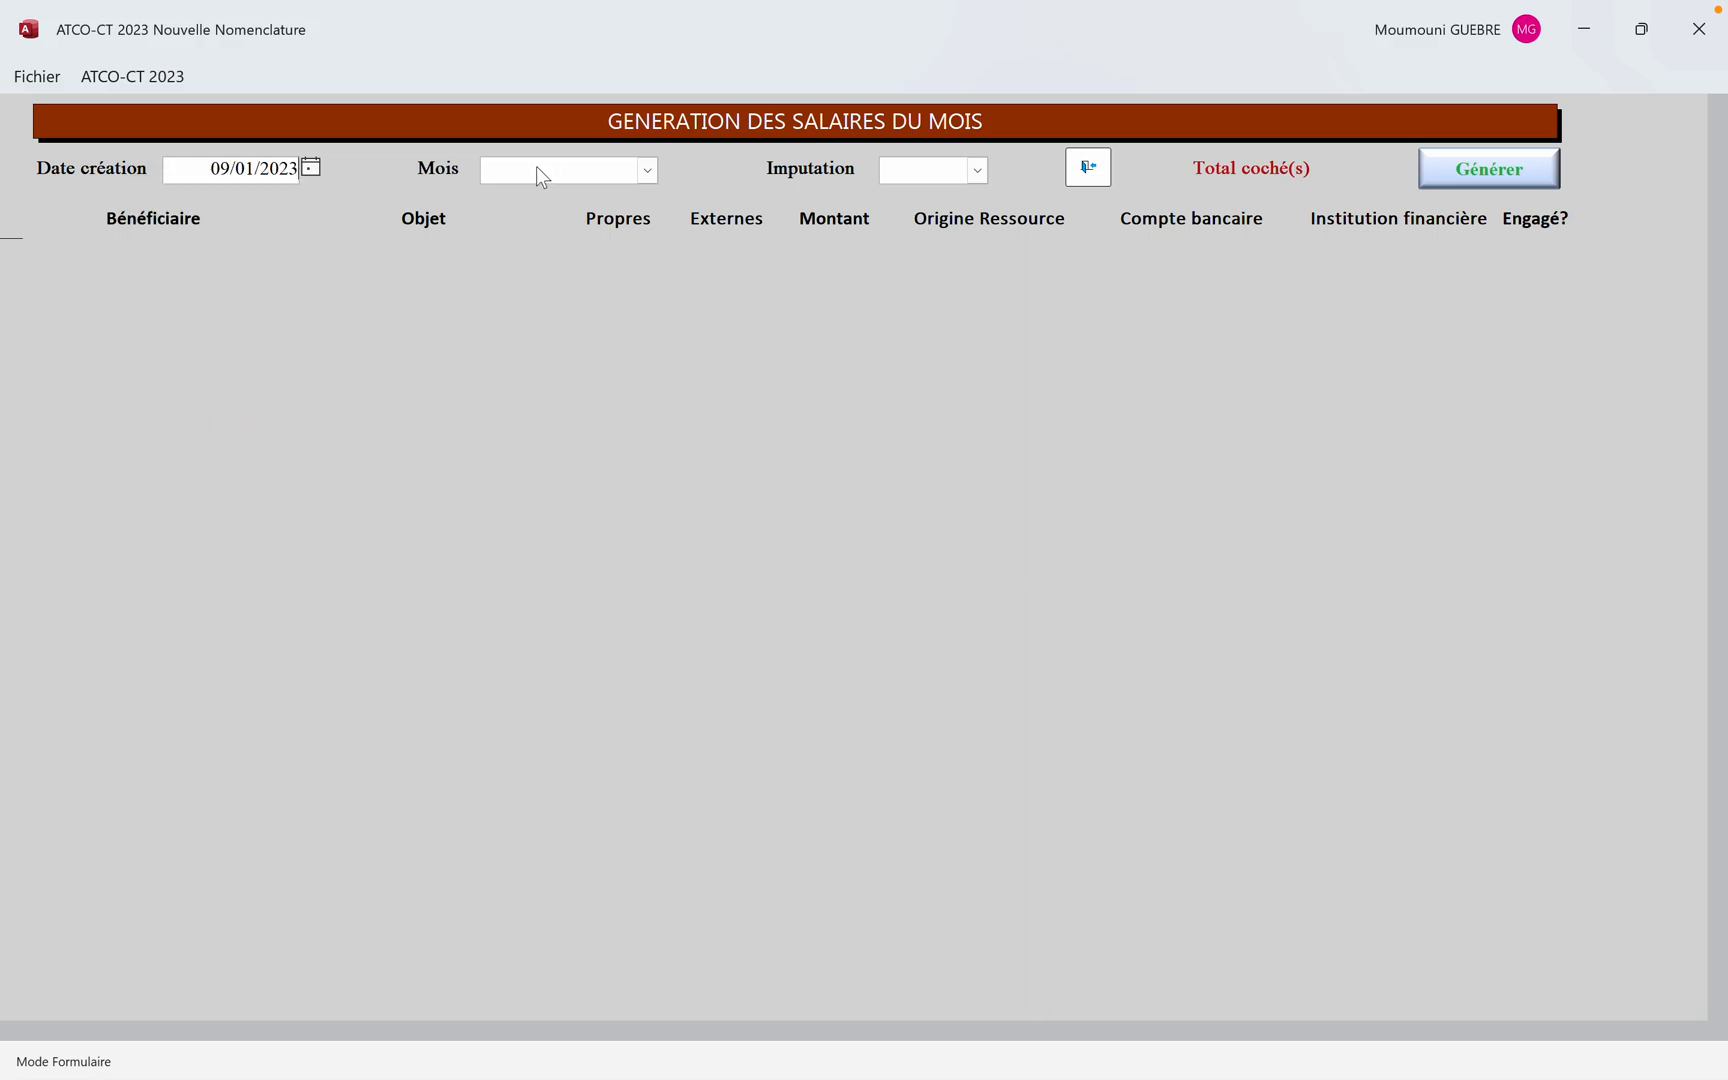
click(647, 171)
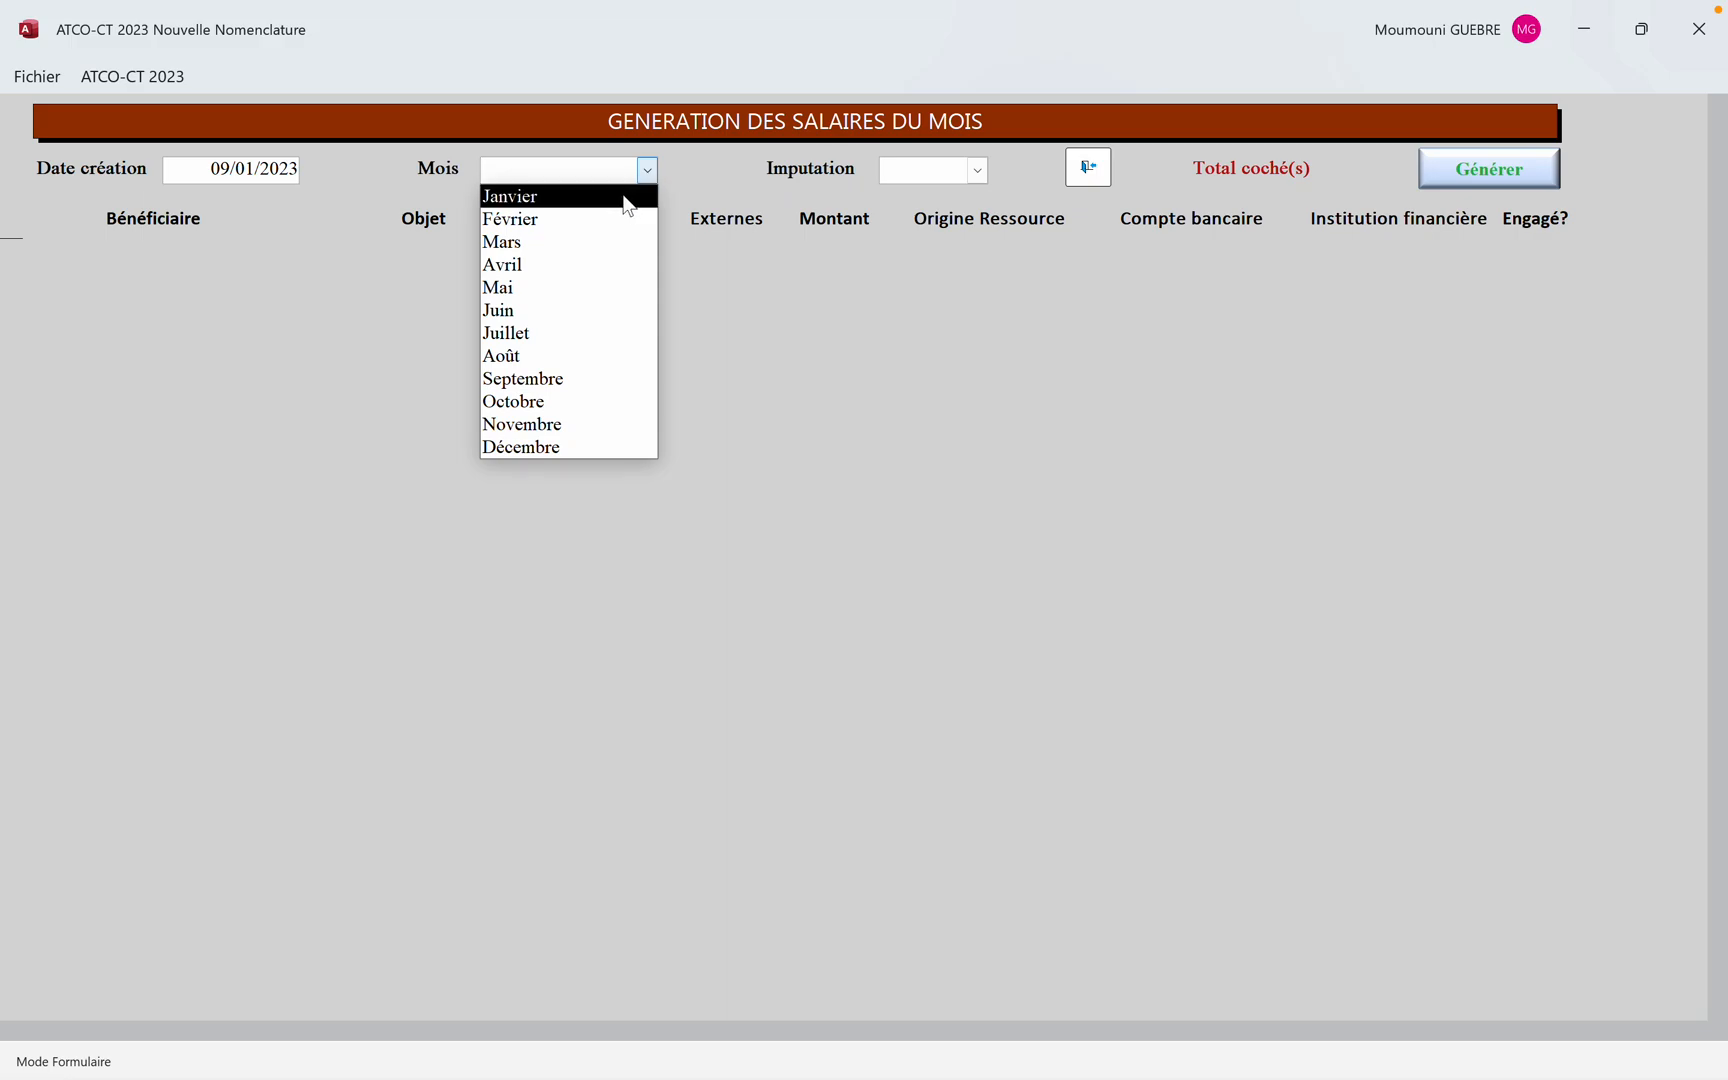
click(627, 198)
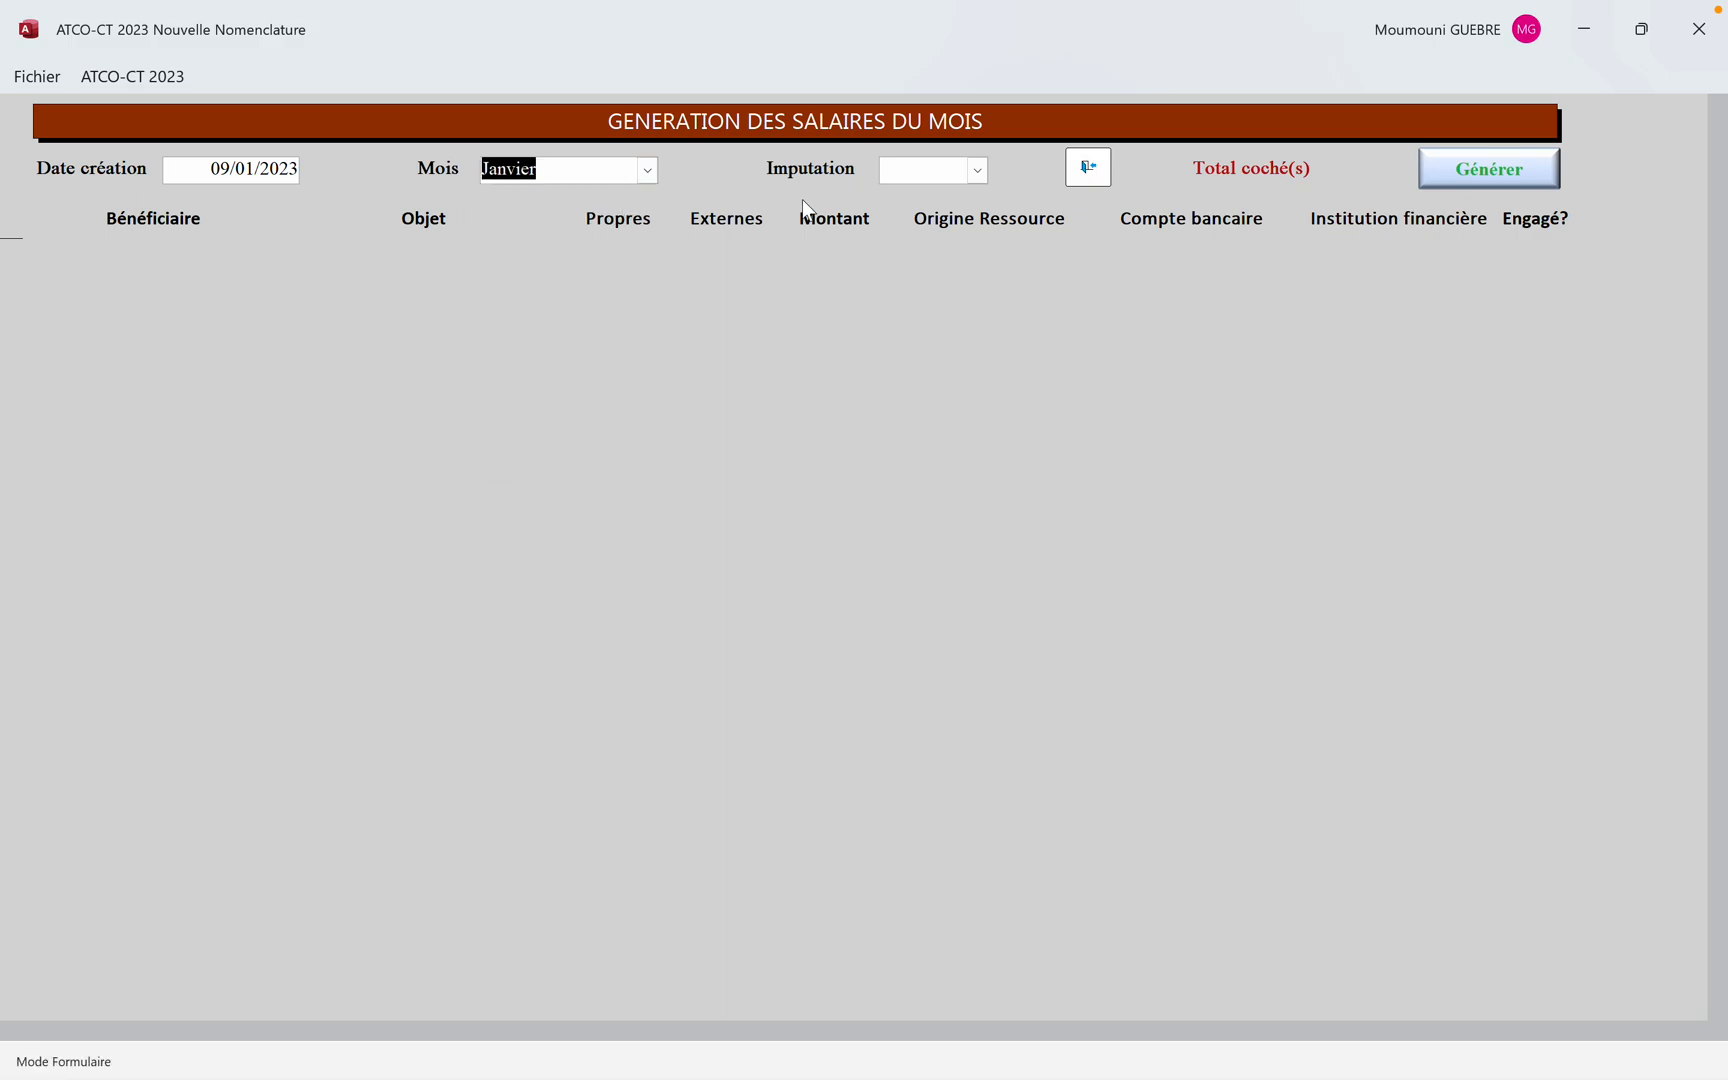
click(977, 171)
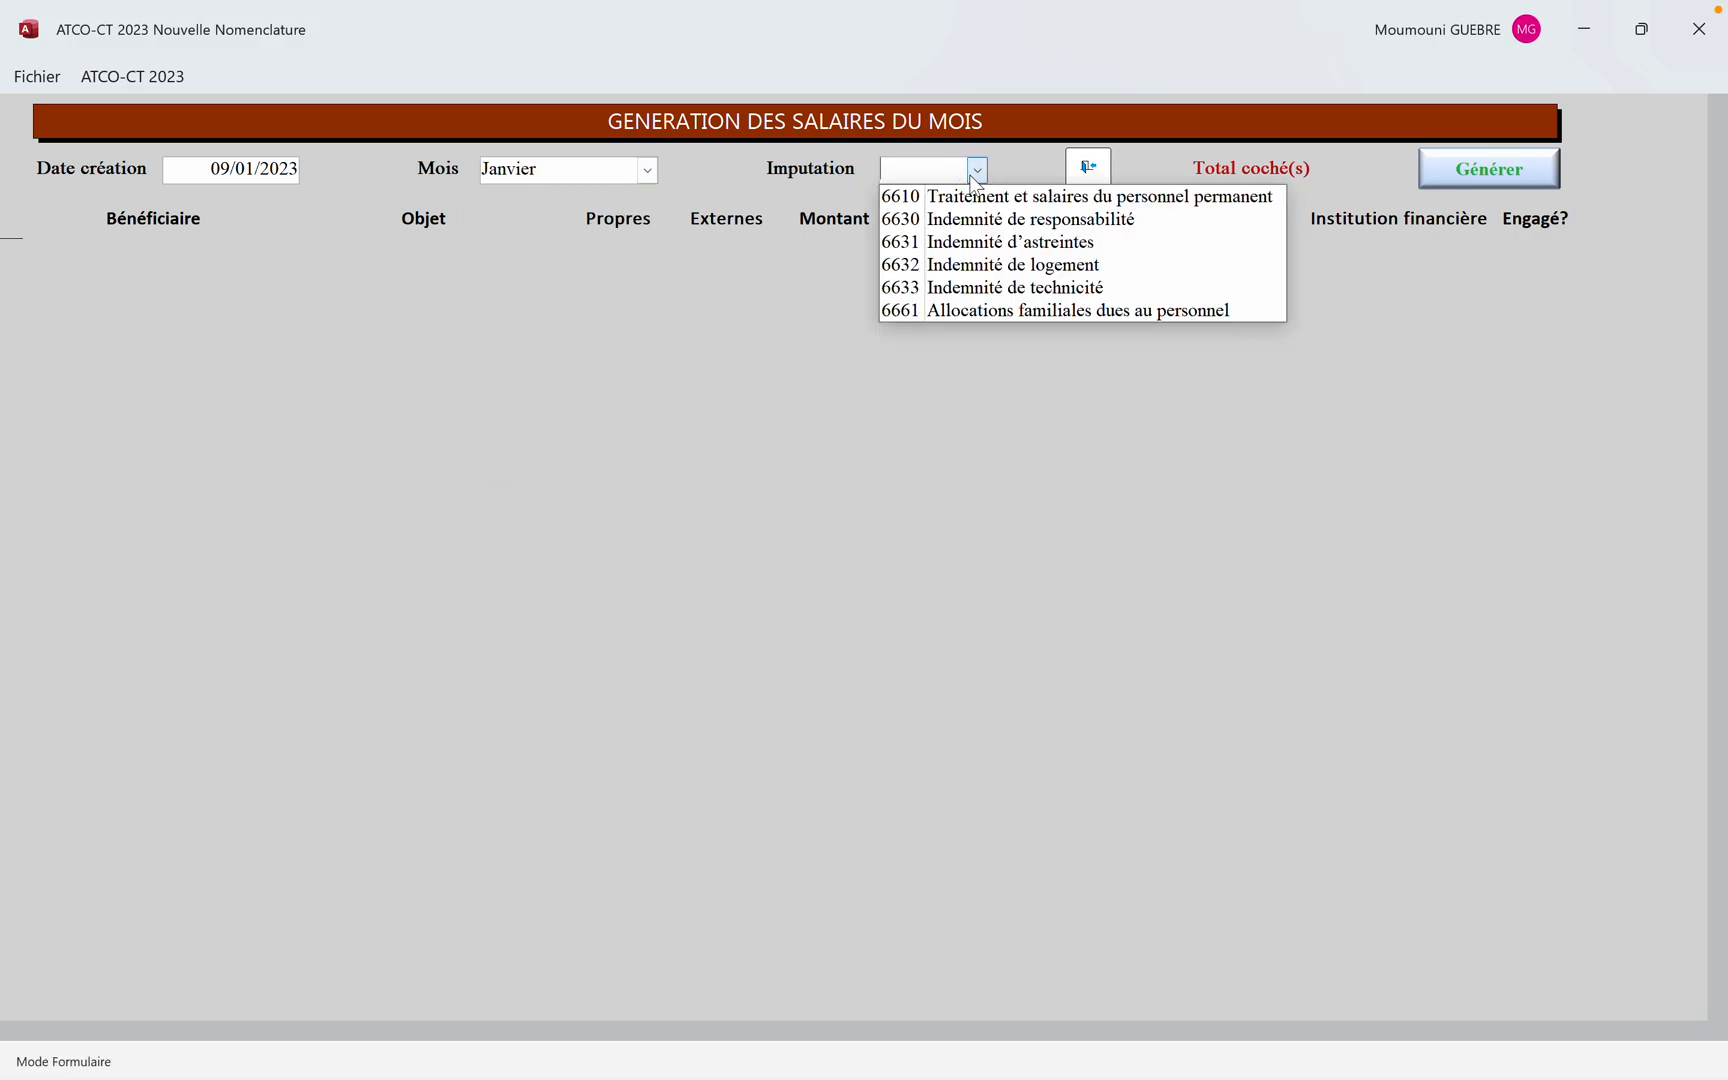
click(964, 196)
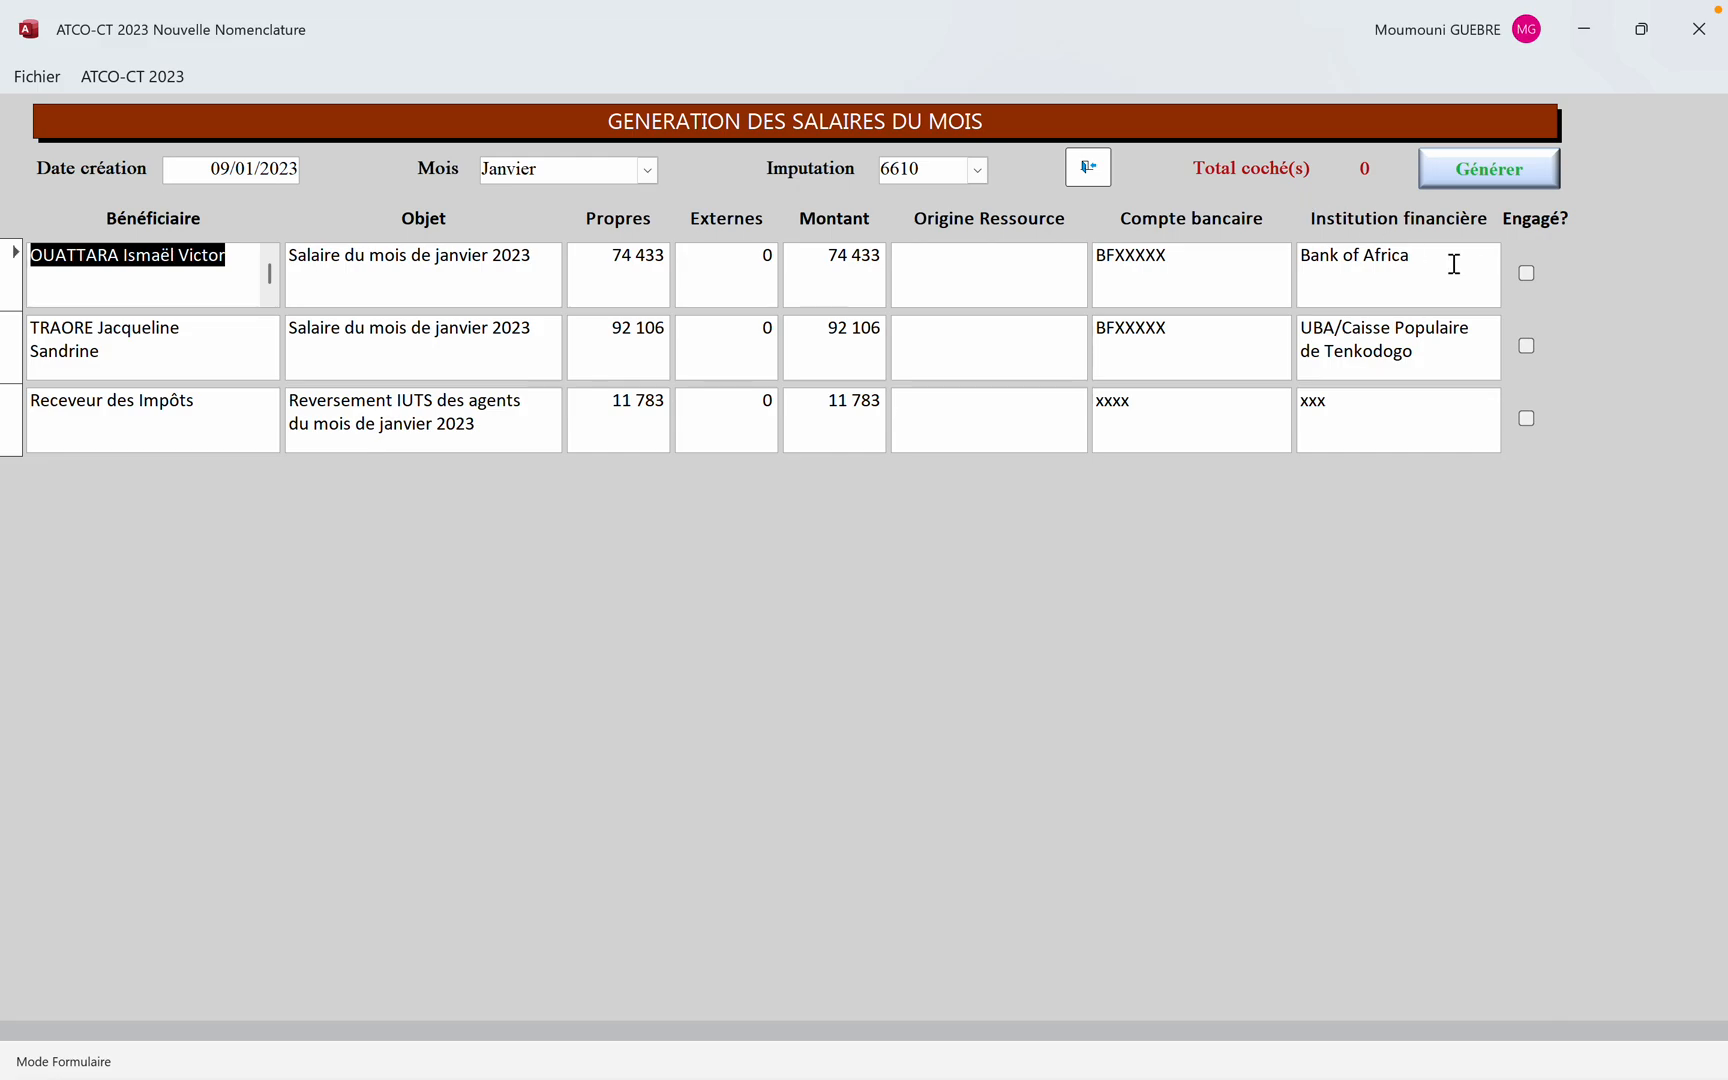
Mark all three salary lines of imputation 6610 as engaged, then generate and record their commitment and payment order
click(1517, 275)
click(1526, 342)
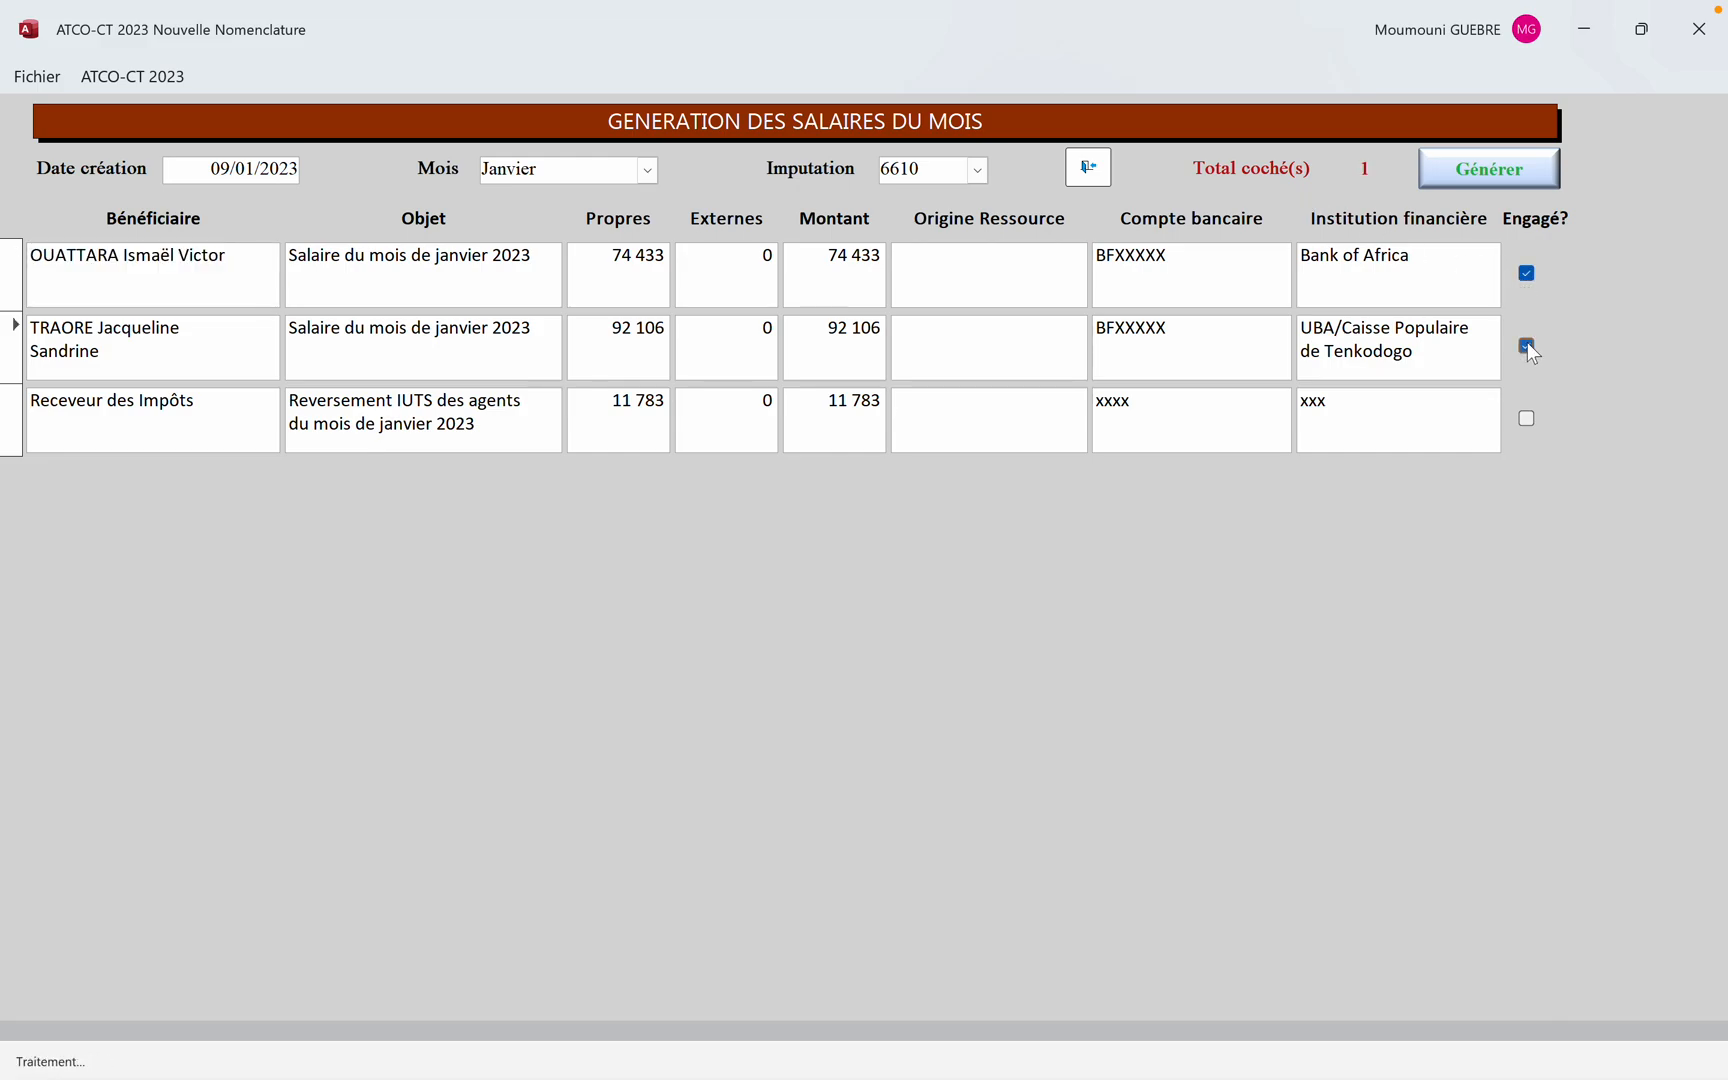
click(1528, 420)
click(1487, 168)
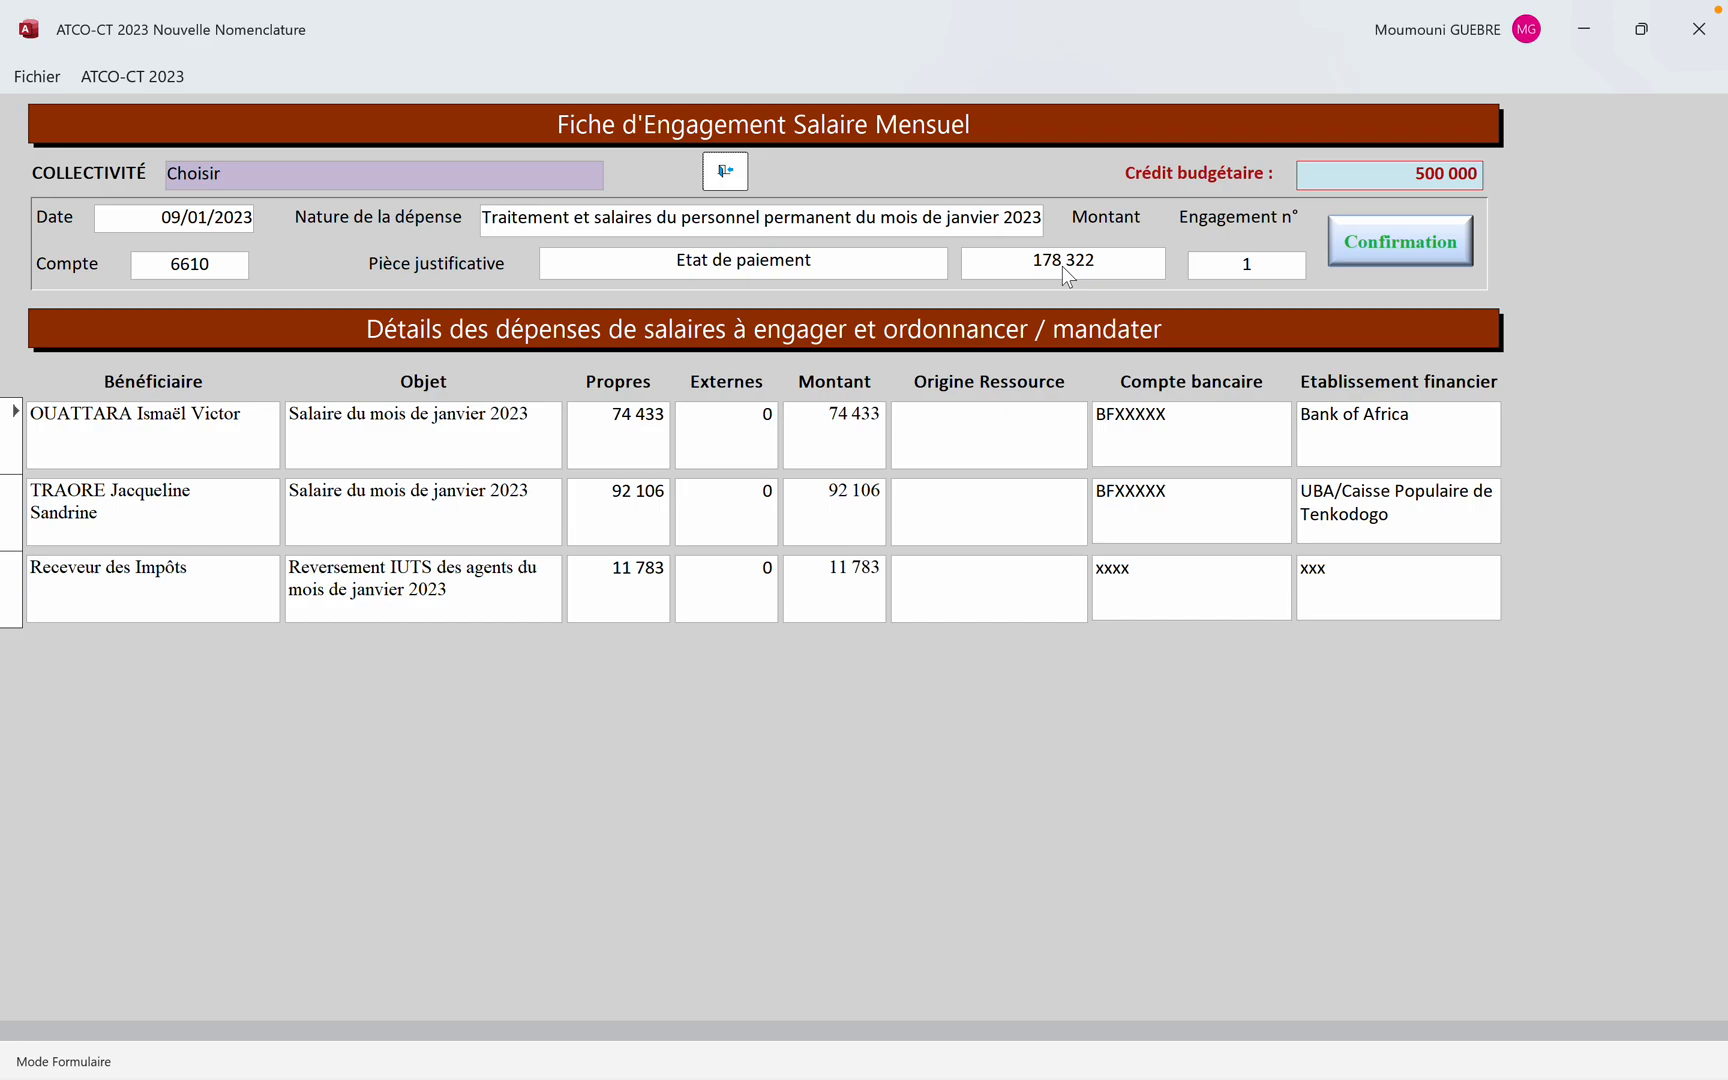
click(1382, 246)
click(856, 640)
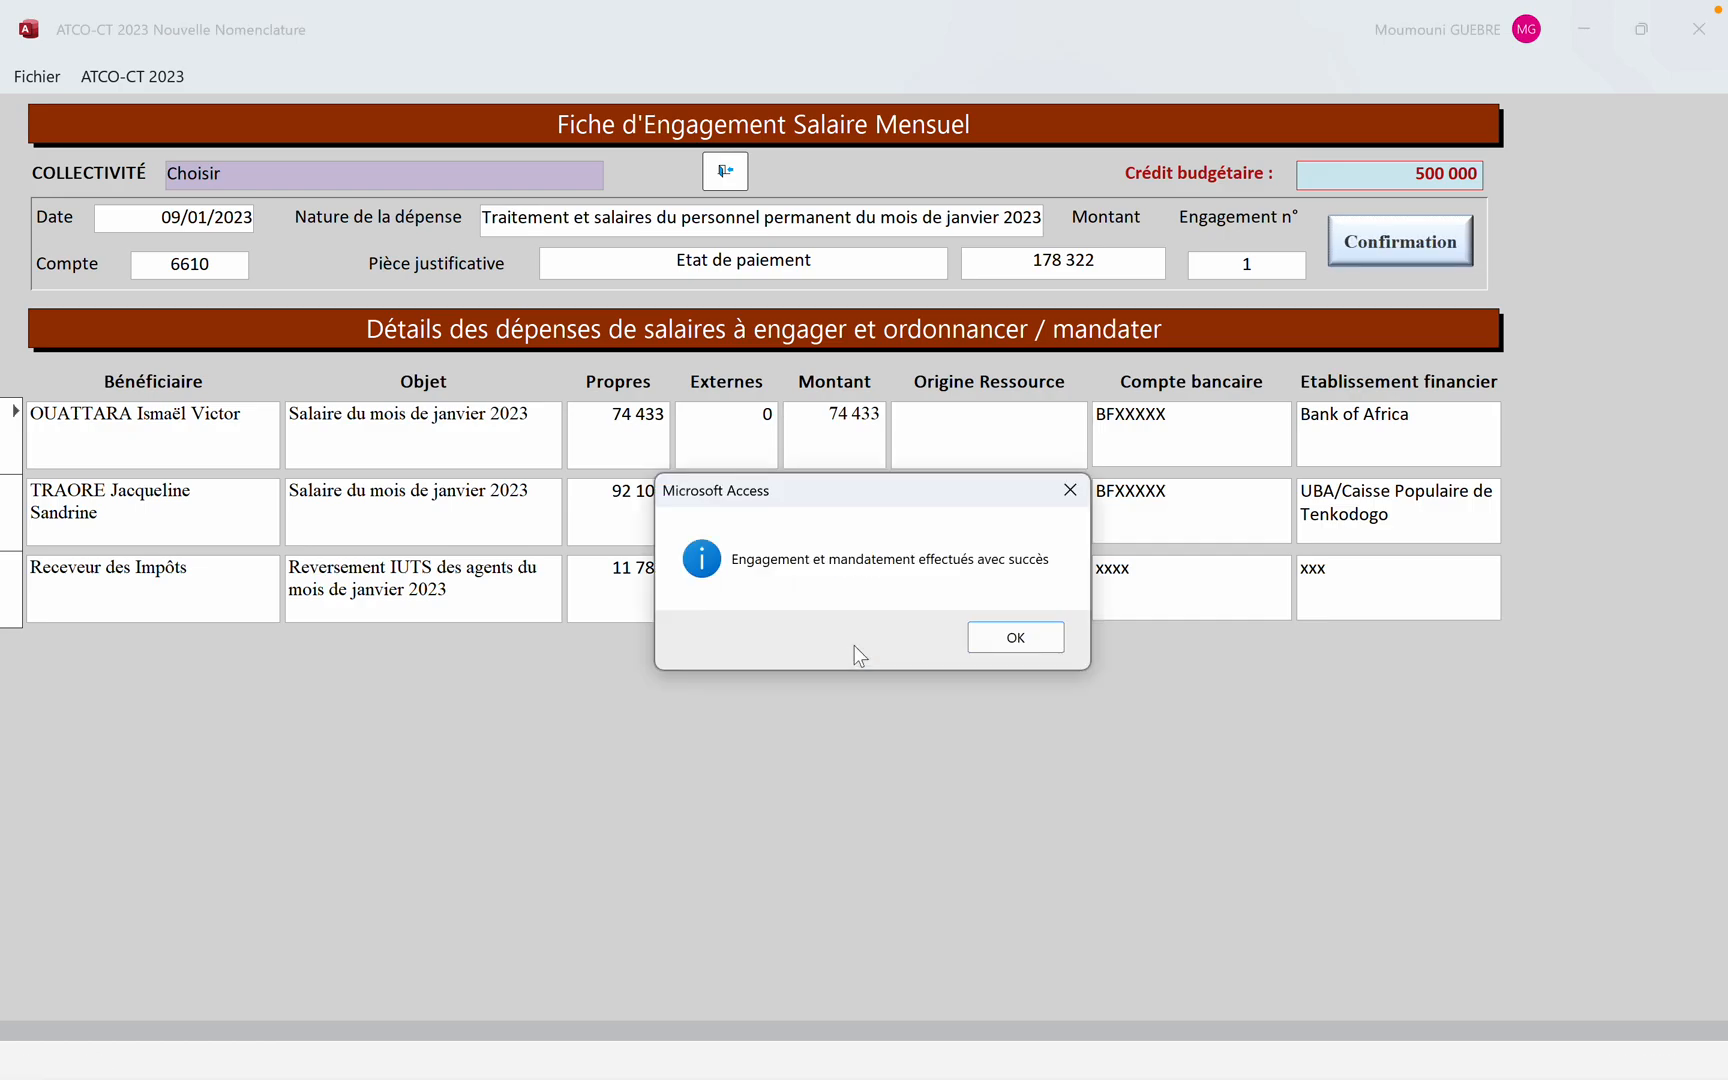
click(988, 638)
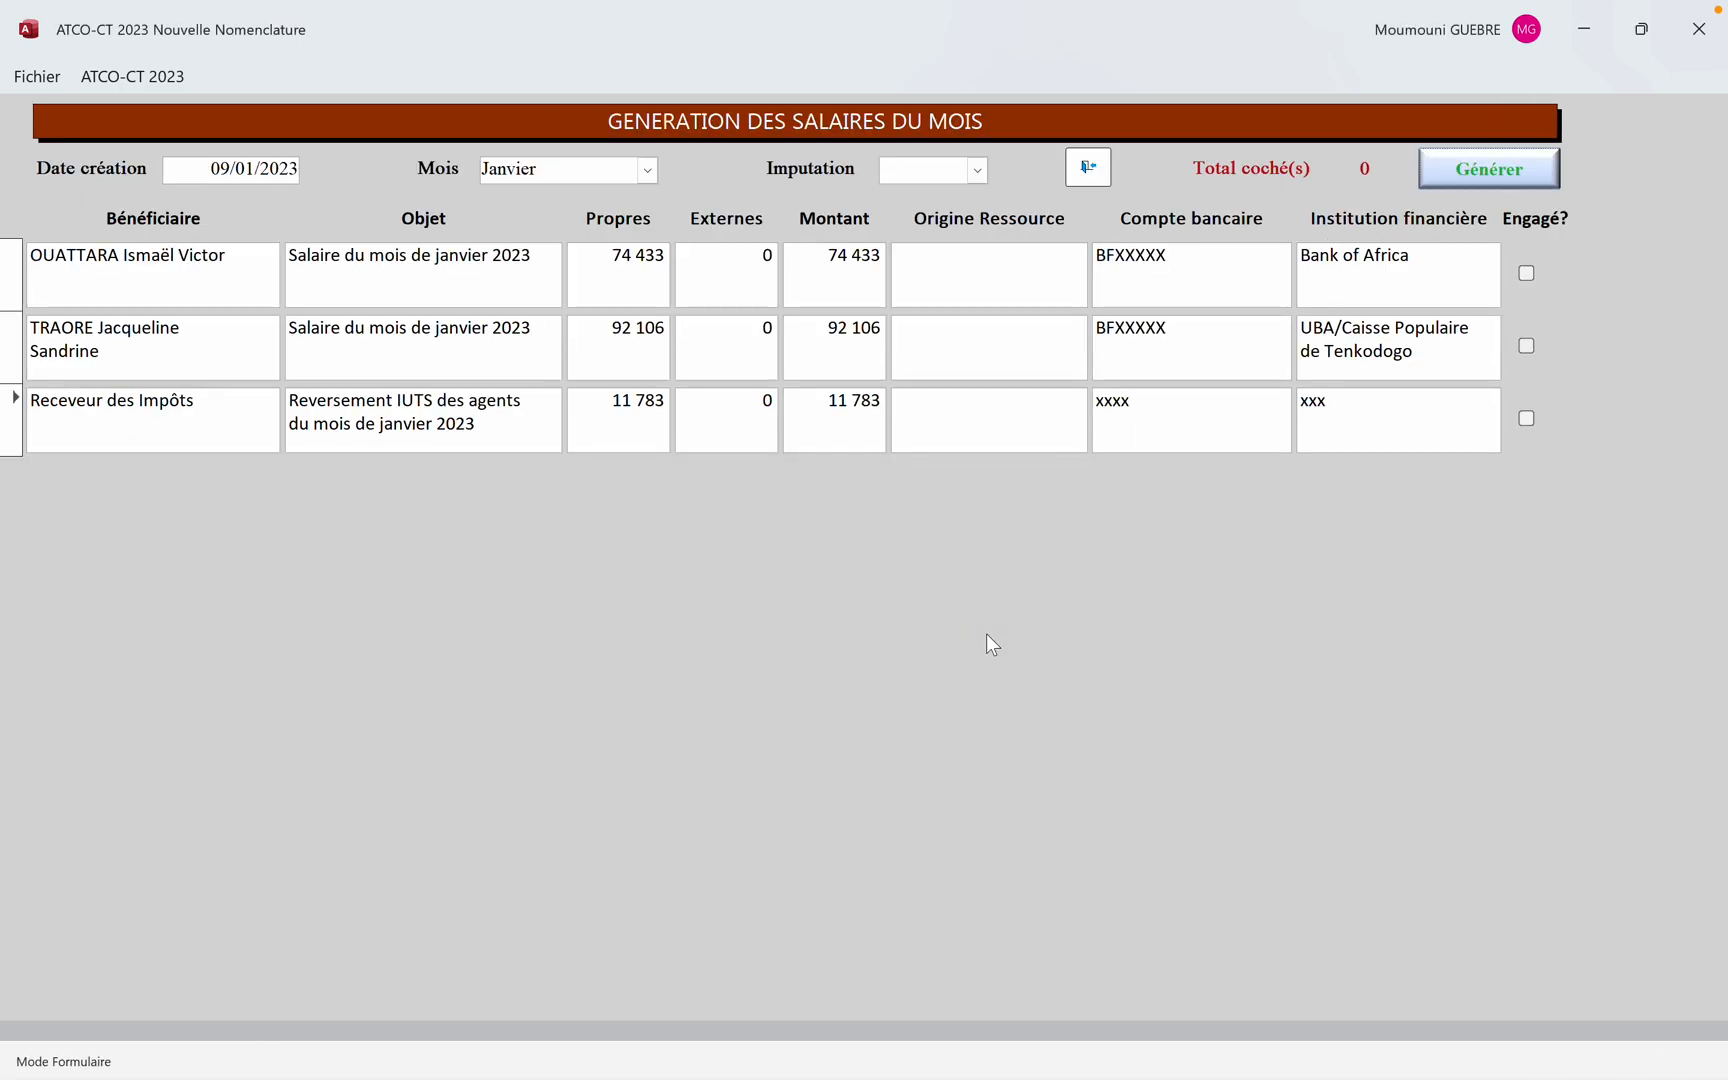
Generate and record the January commitment for imputation 6630 with all three responsibility allowance lines marked as engaged
click(975, 172)
click(980, 217)
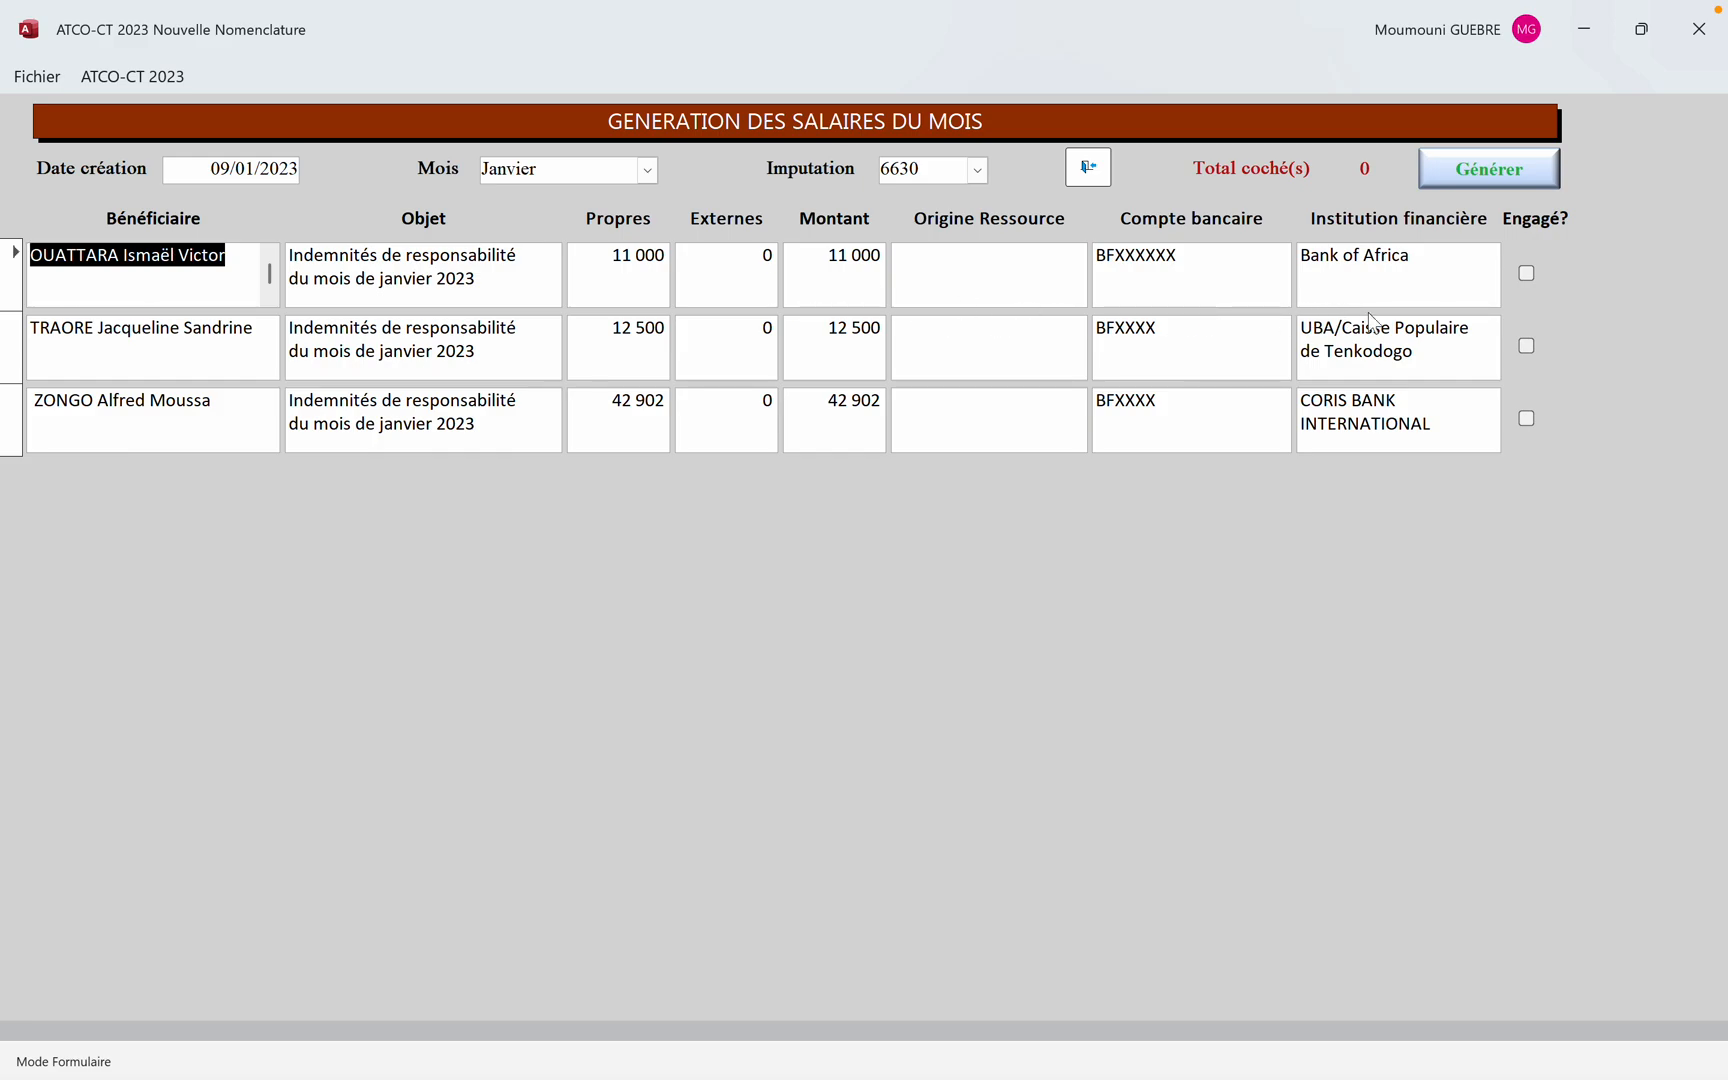
click(1526, 274)
click(1527, 346)
click(1527, 418)
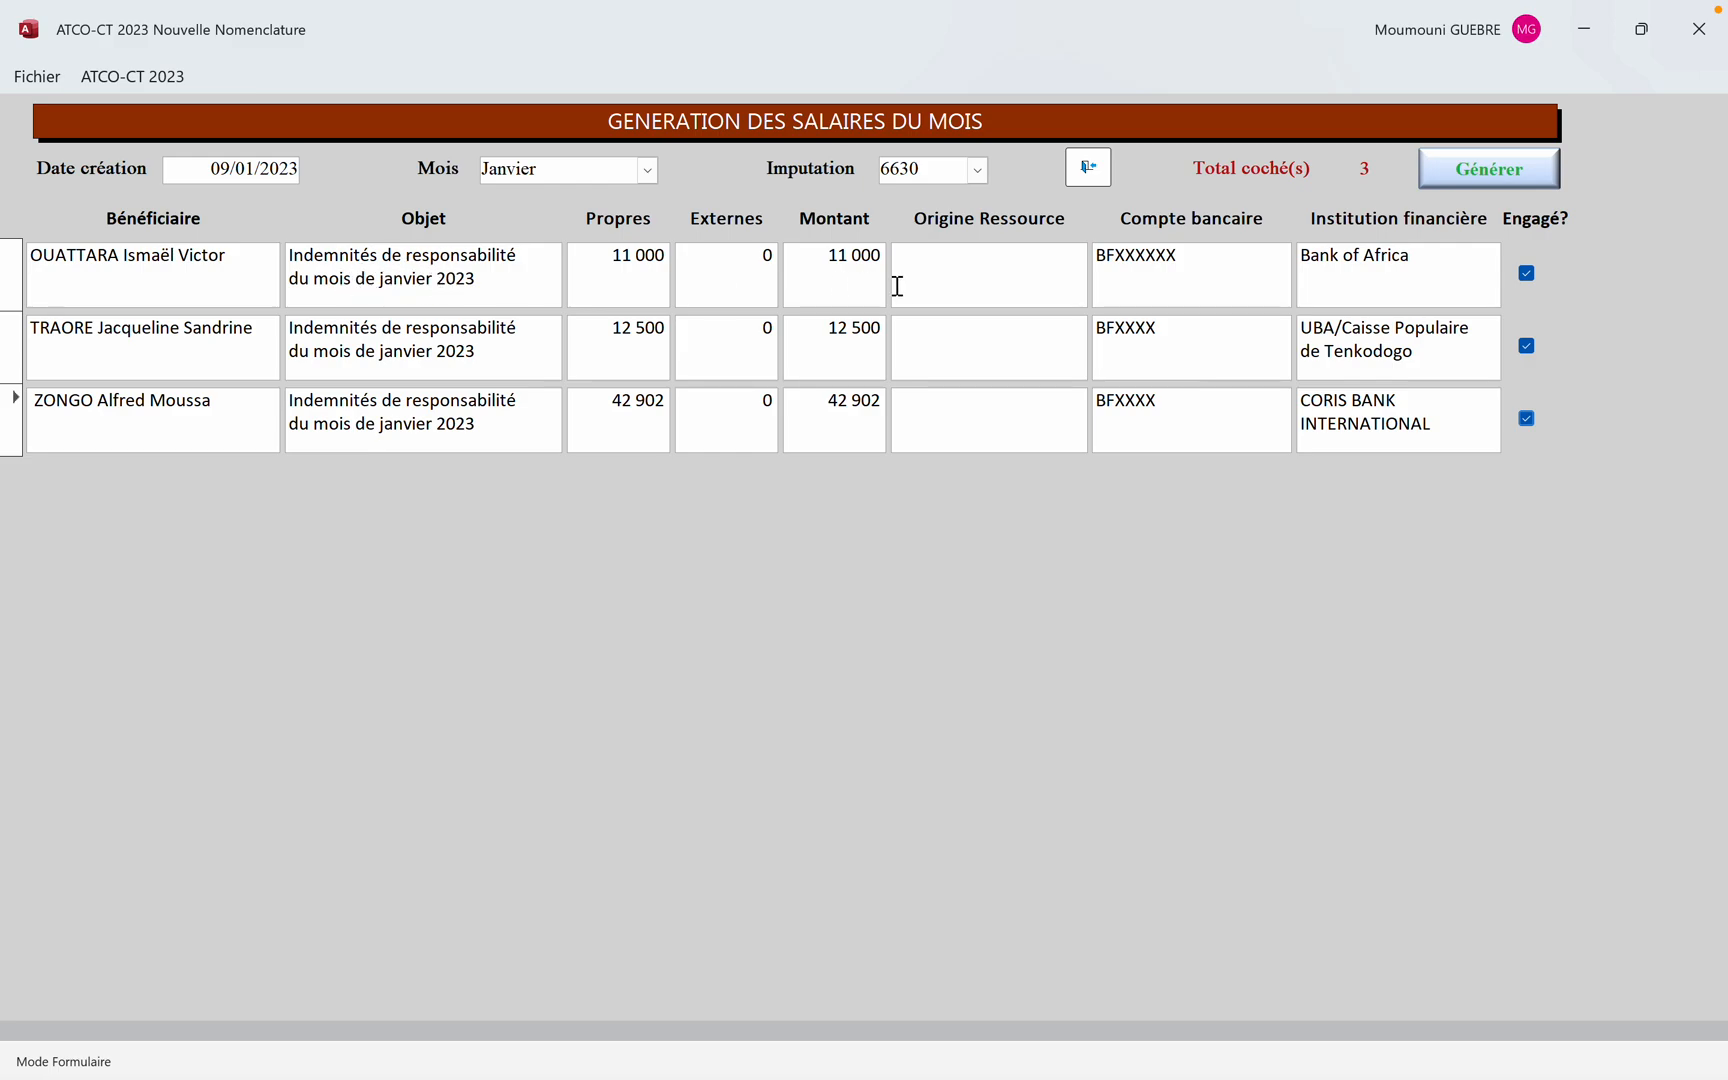
click(1460, 178)
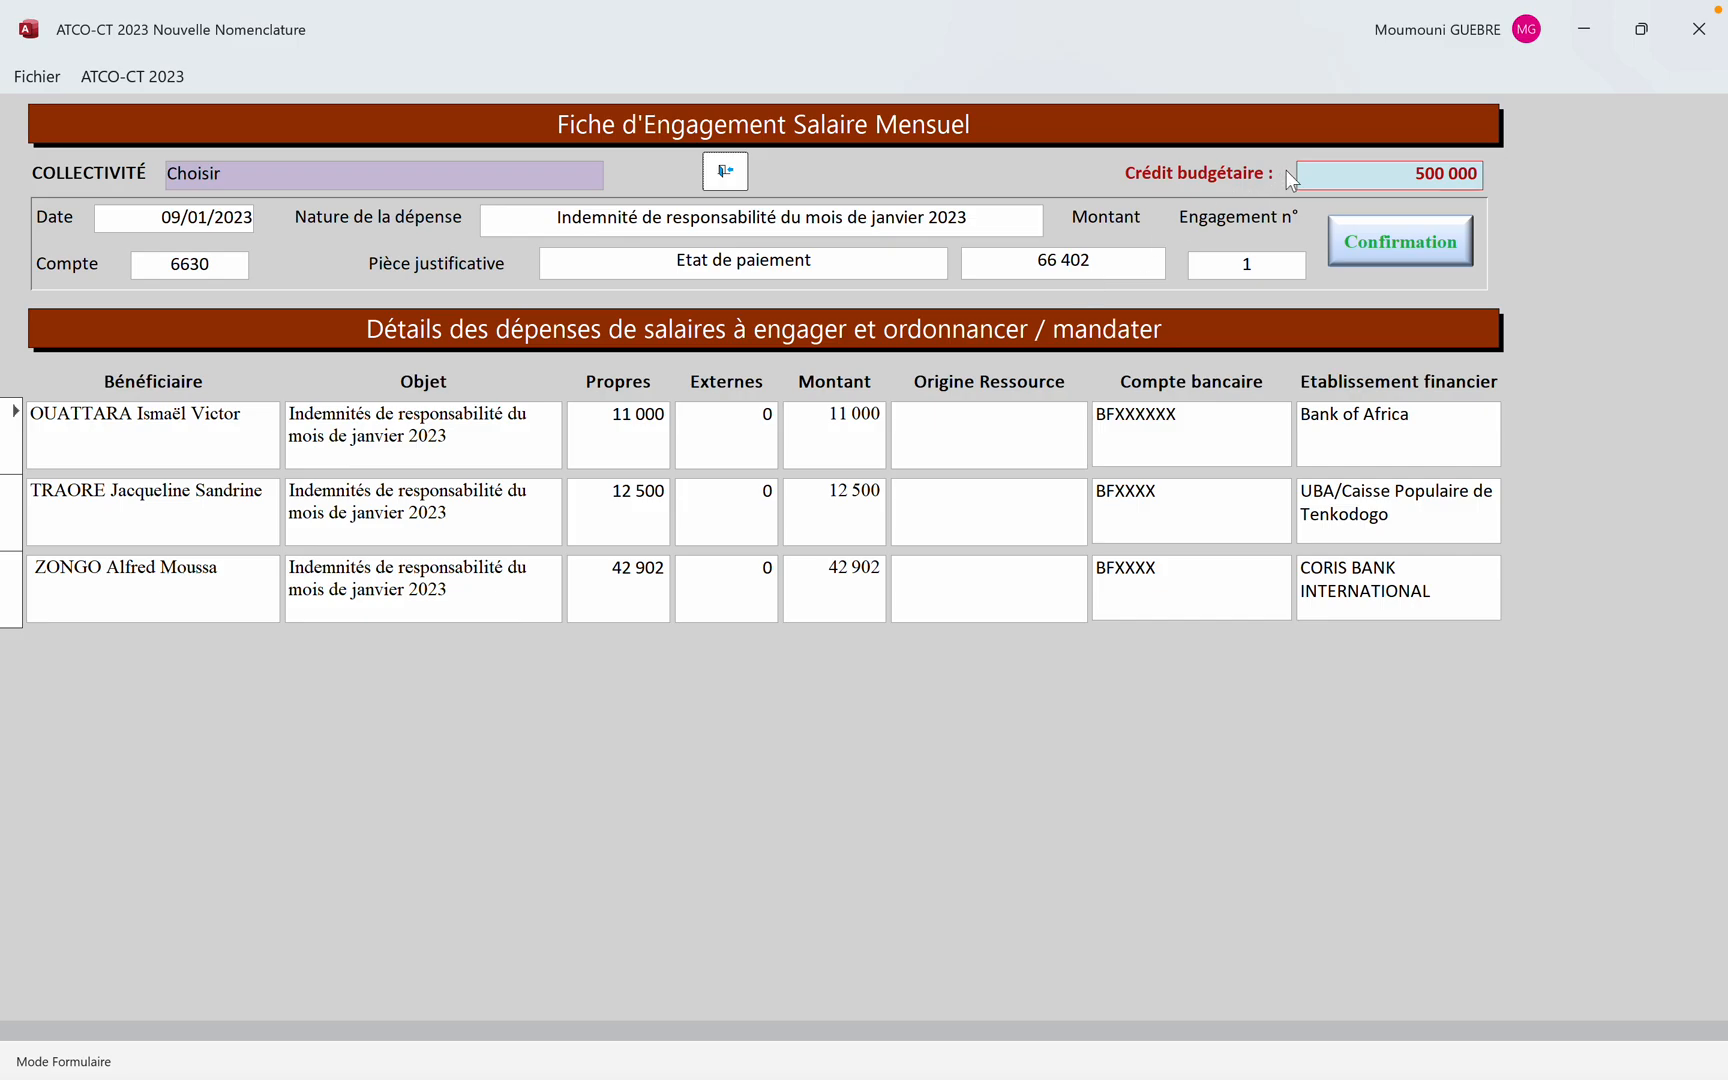
click(1400, 243)
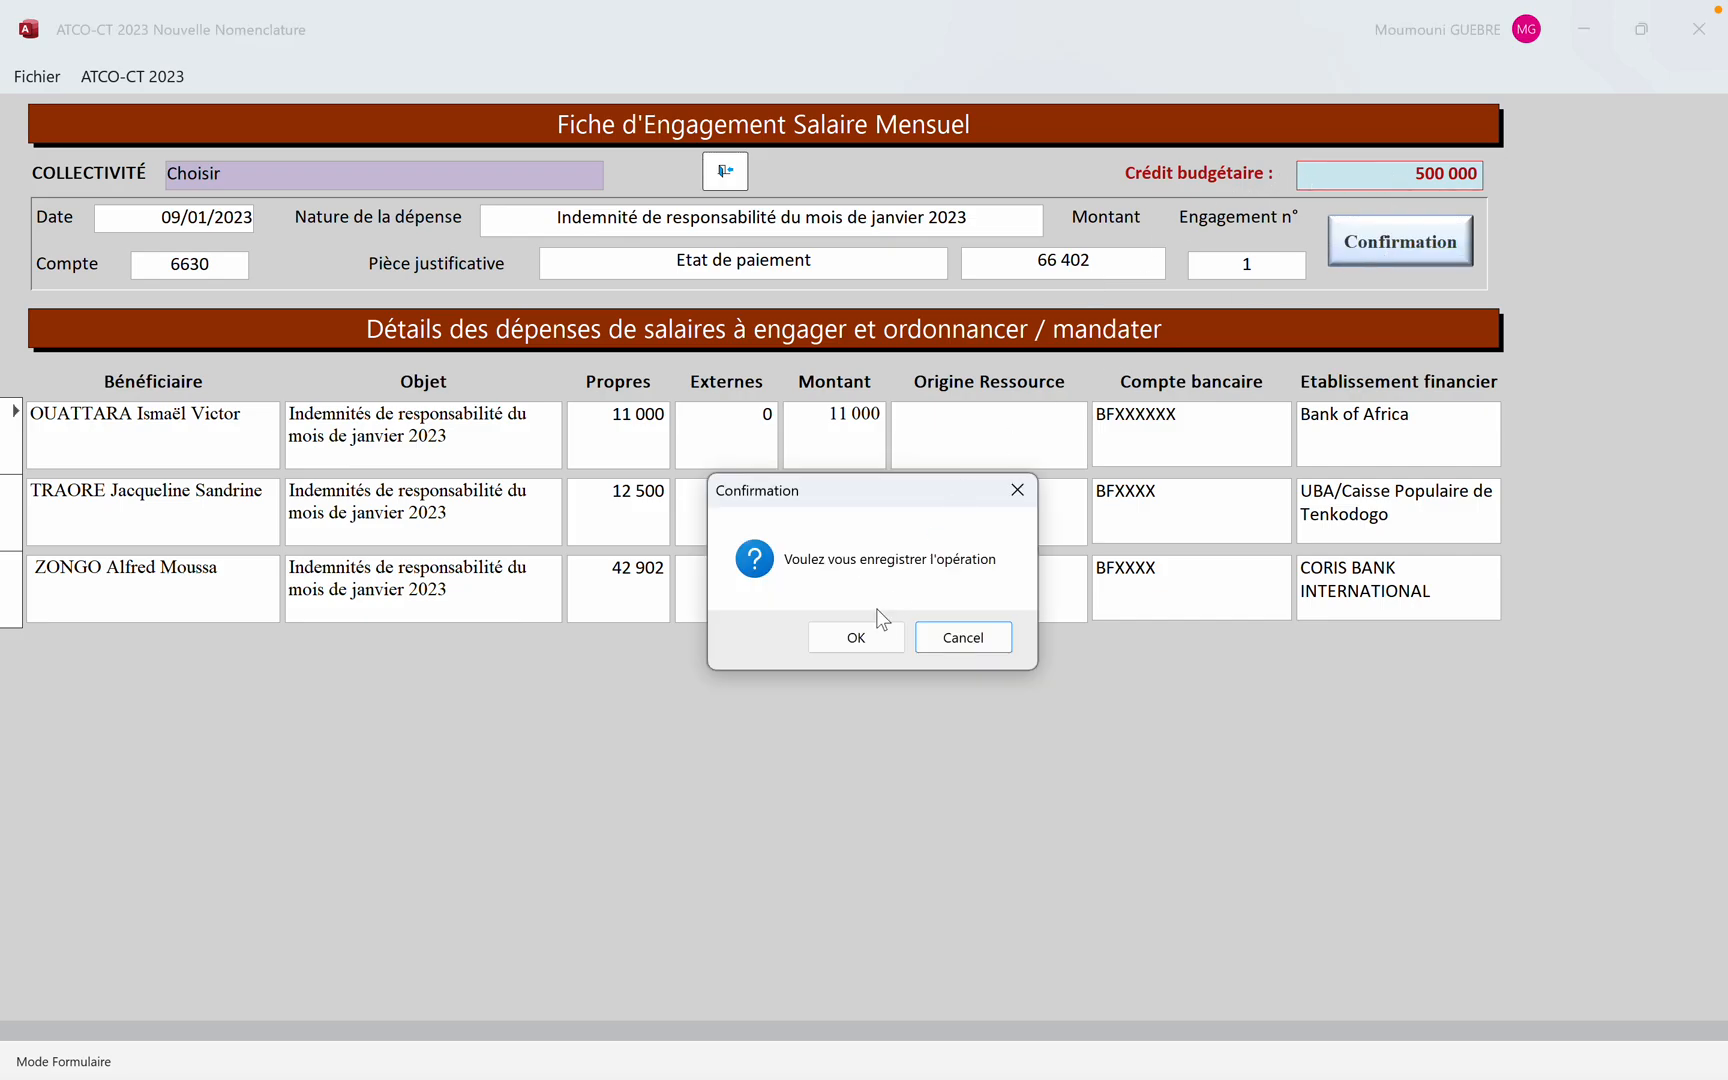
click(860, 642)
click(998, 641)
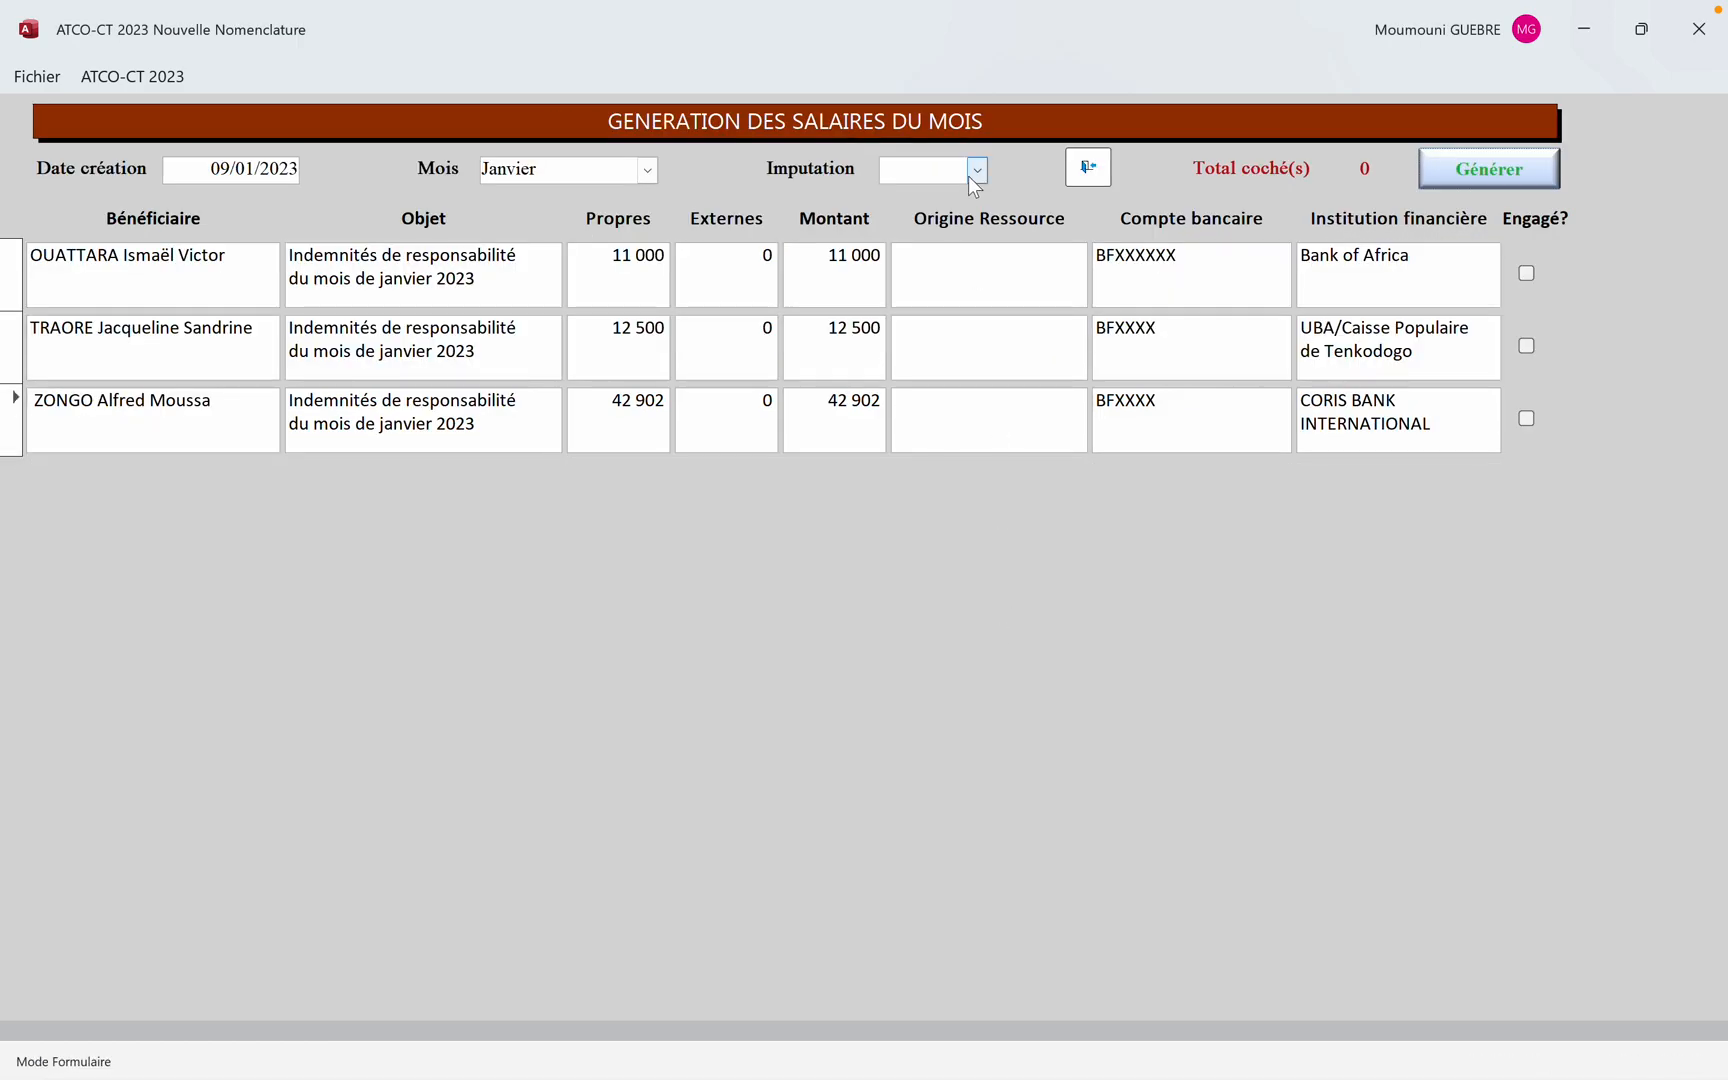
Try to commit the January on-call allowance under imputation 6631, and return to the main menu
click(970, 179)
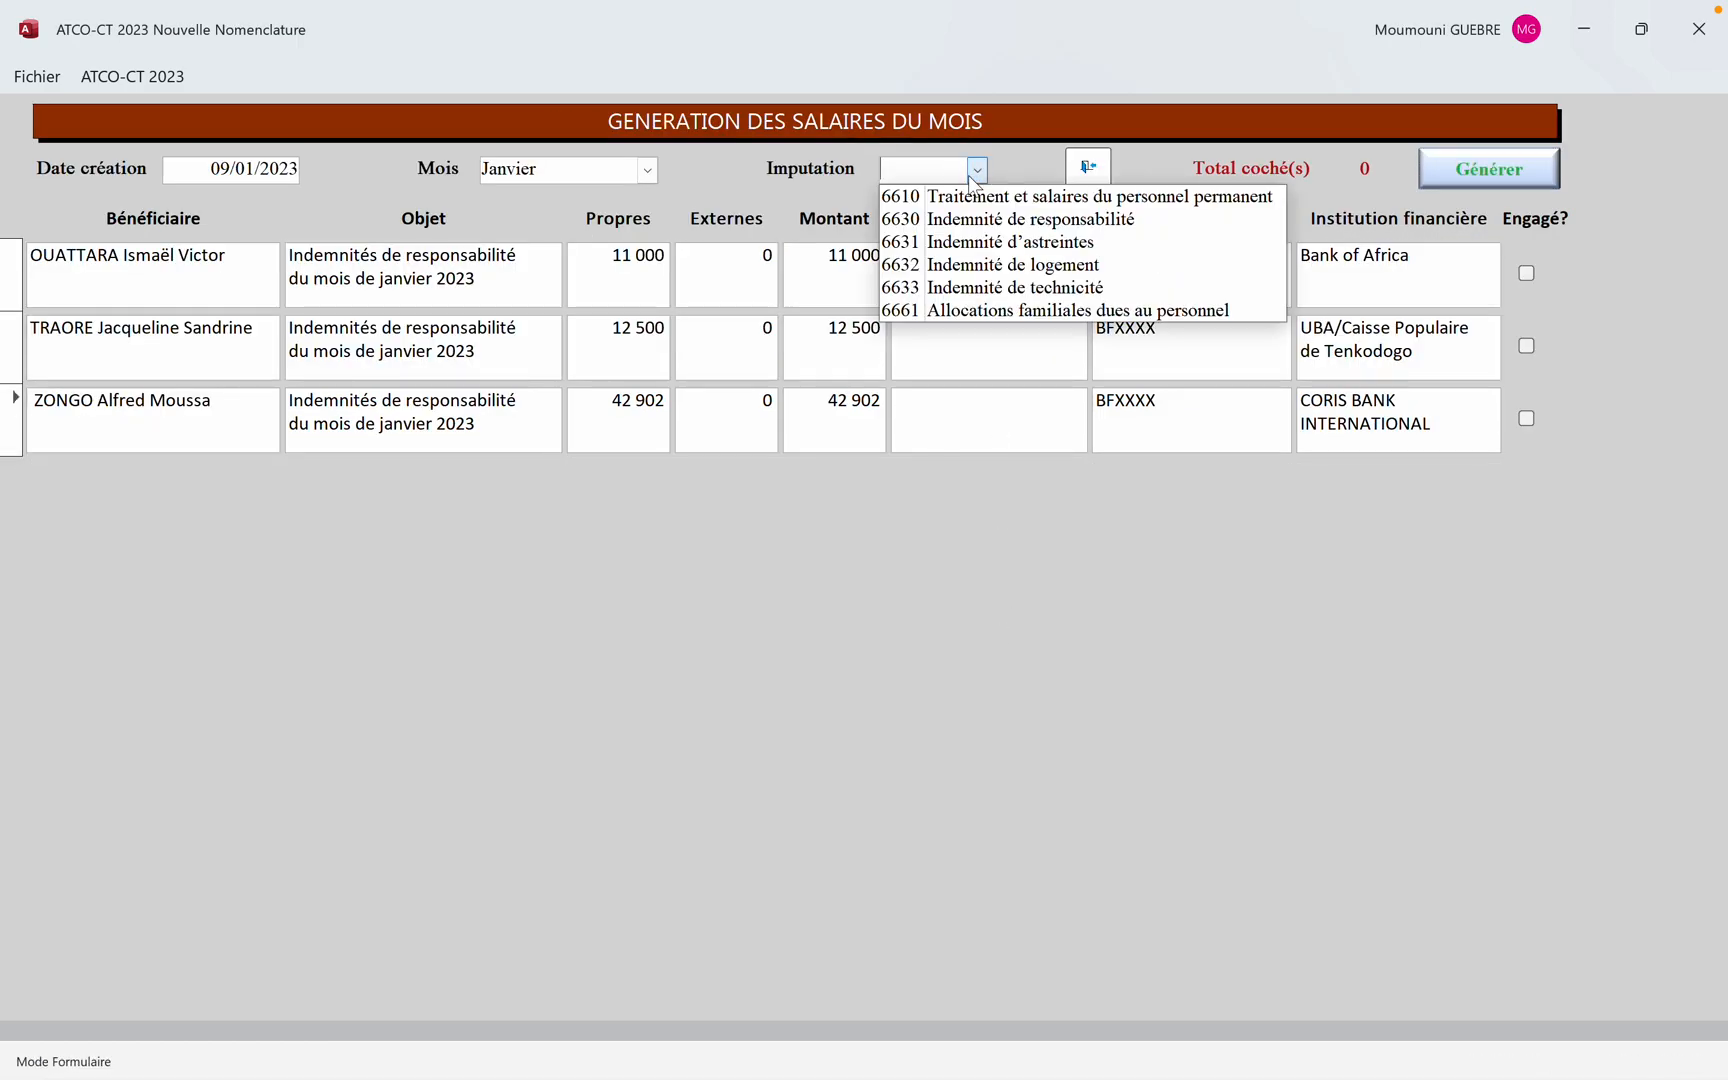
click(965, 241)
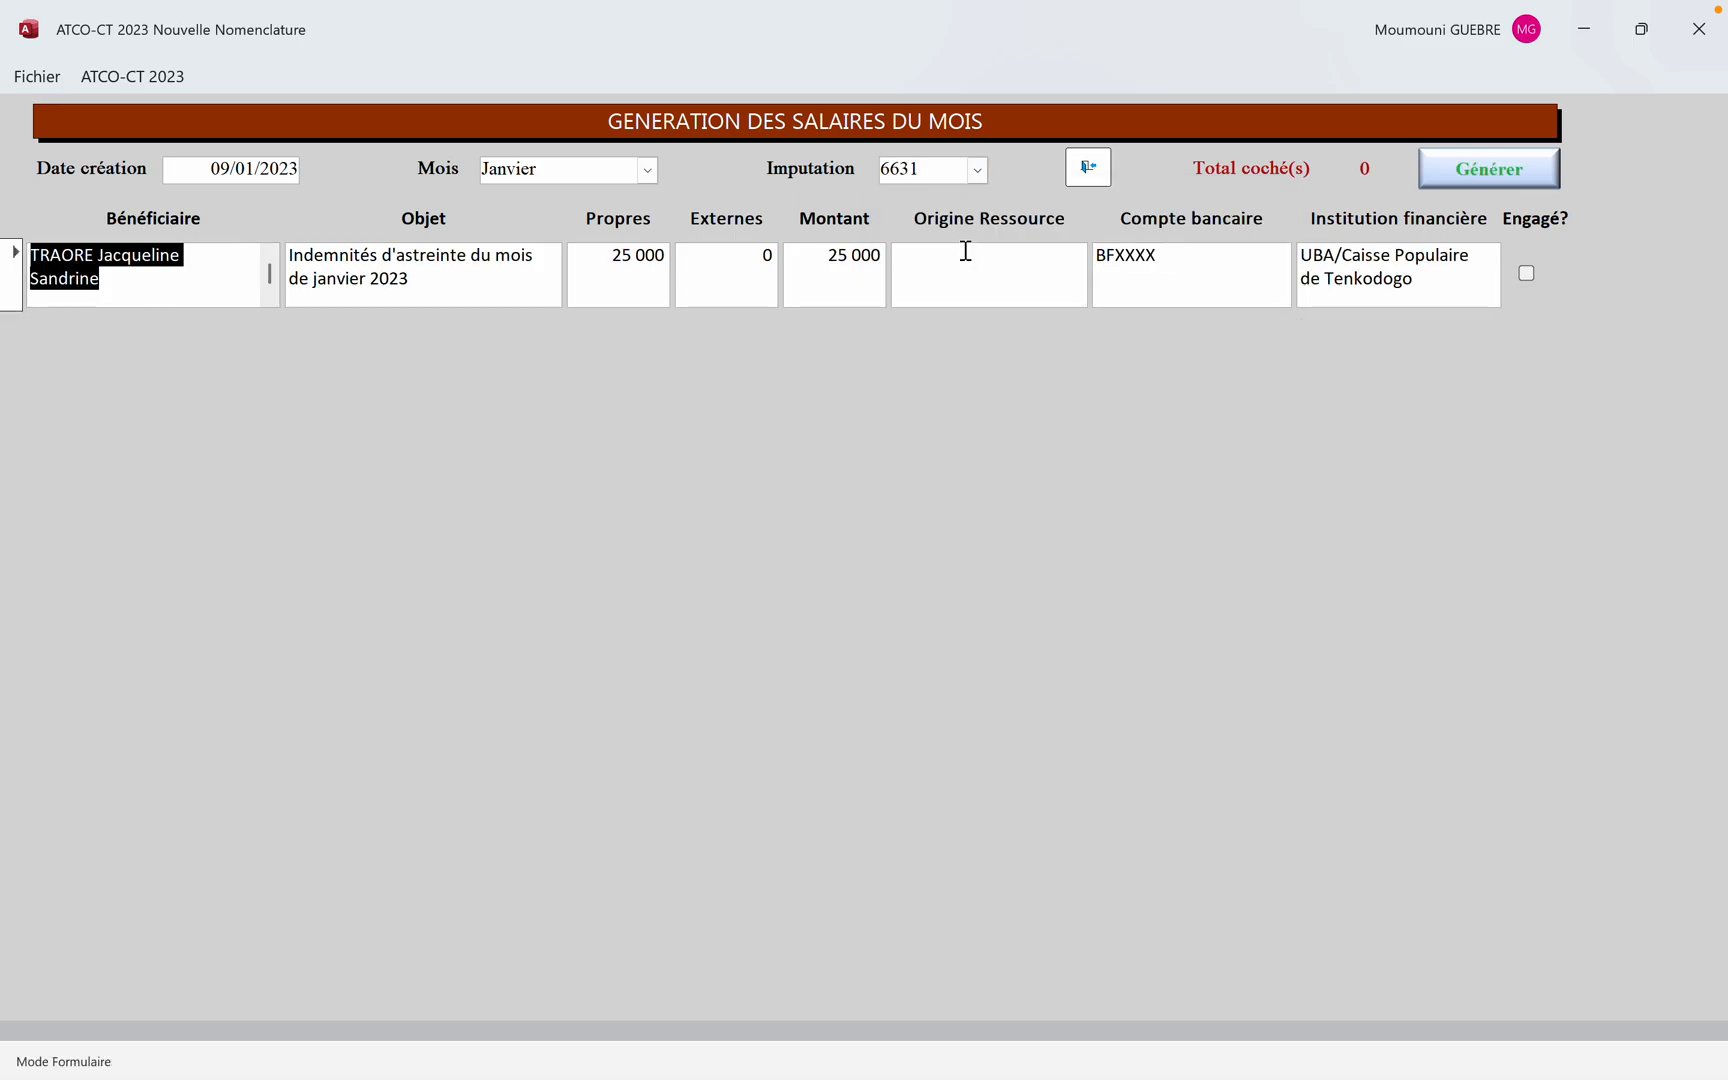
click(1526, 273)
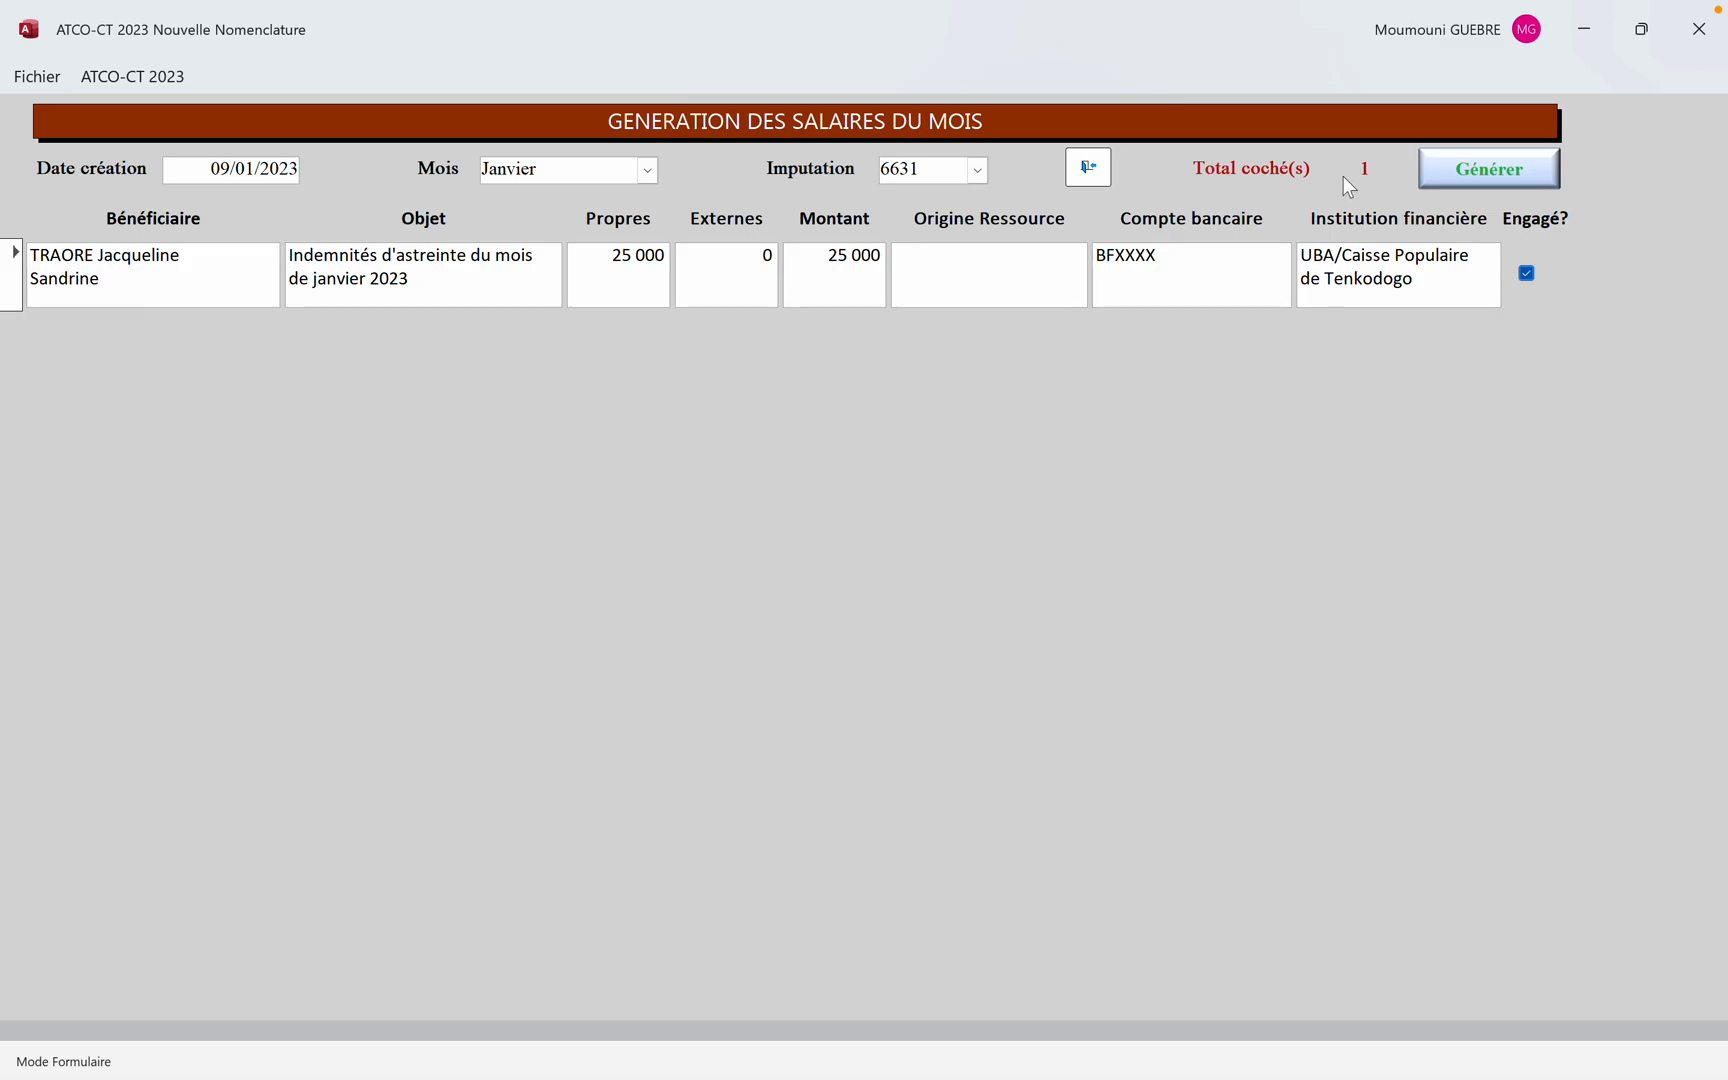
click(1470, 170)
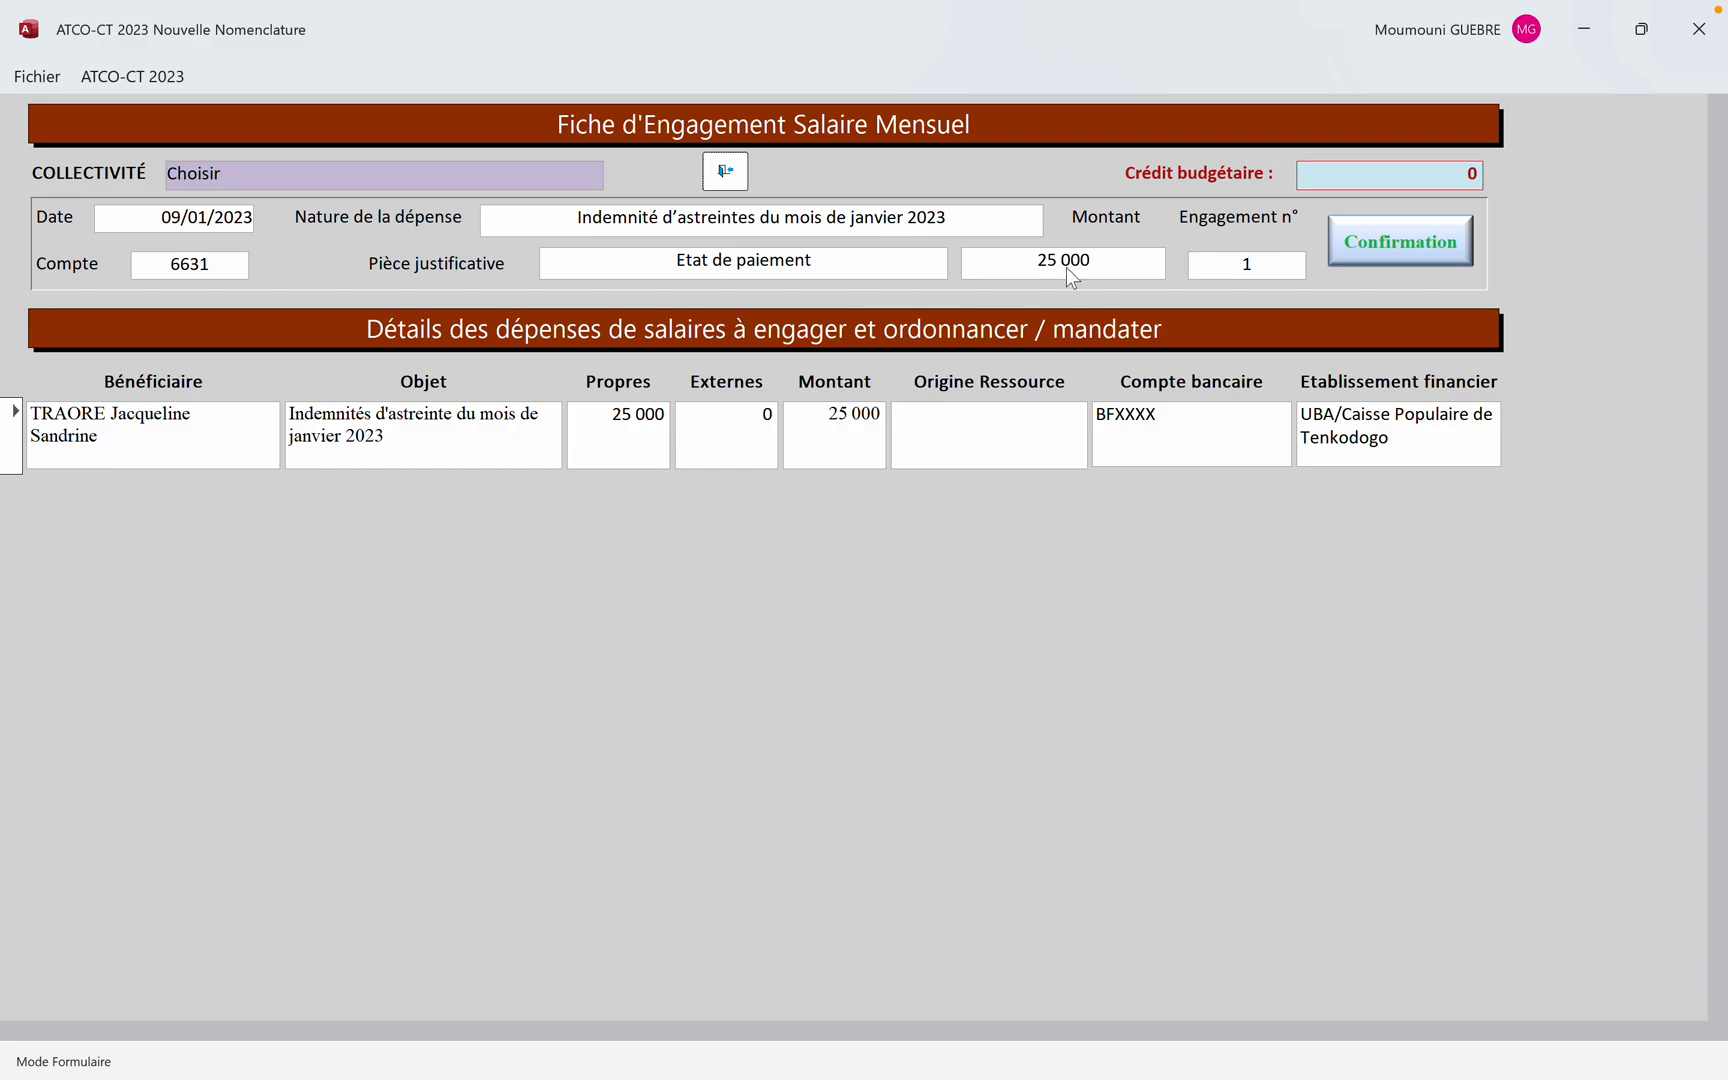
click(1345, 242)
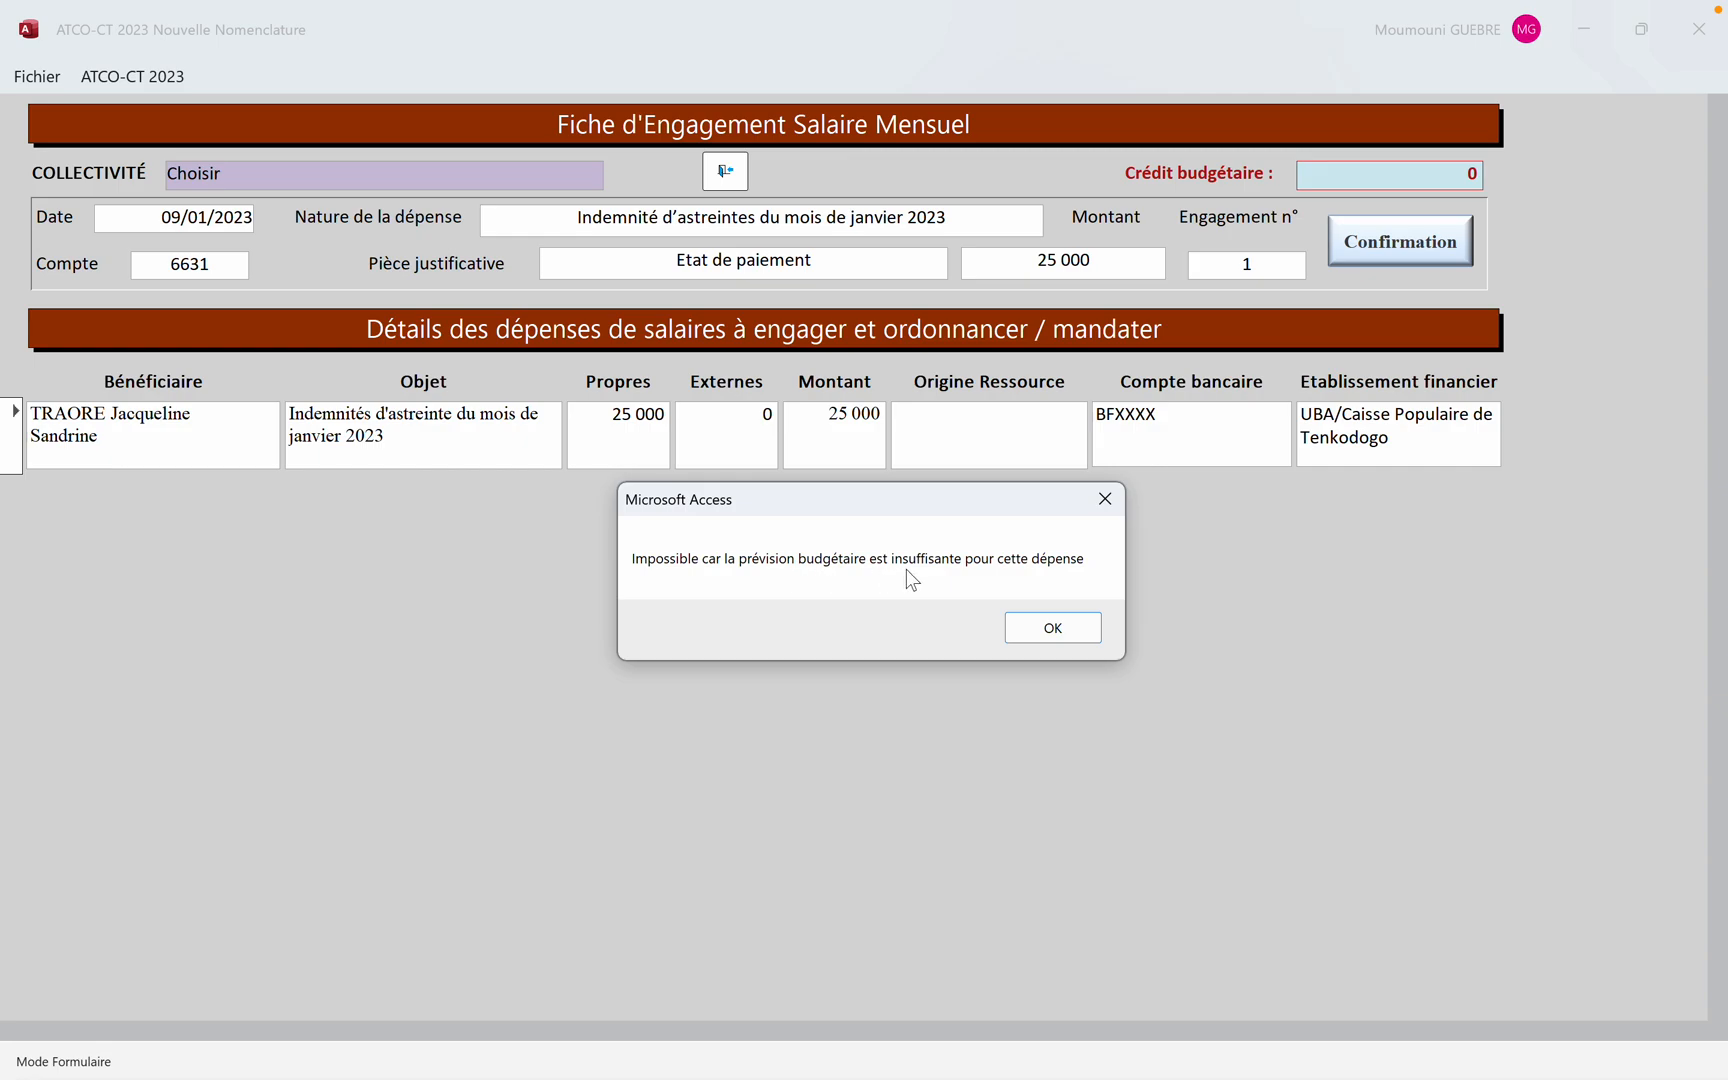
click(1045, 628)
click(727, 185)
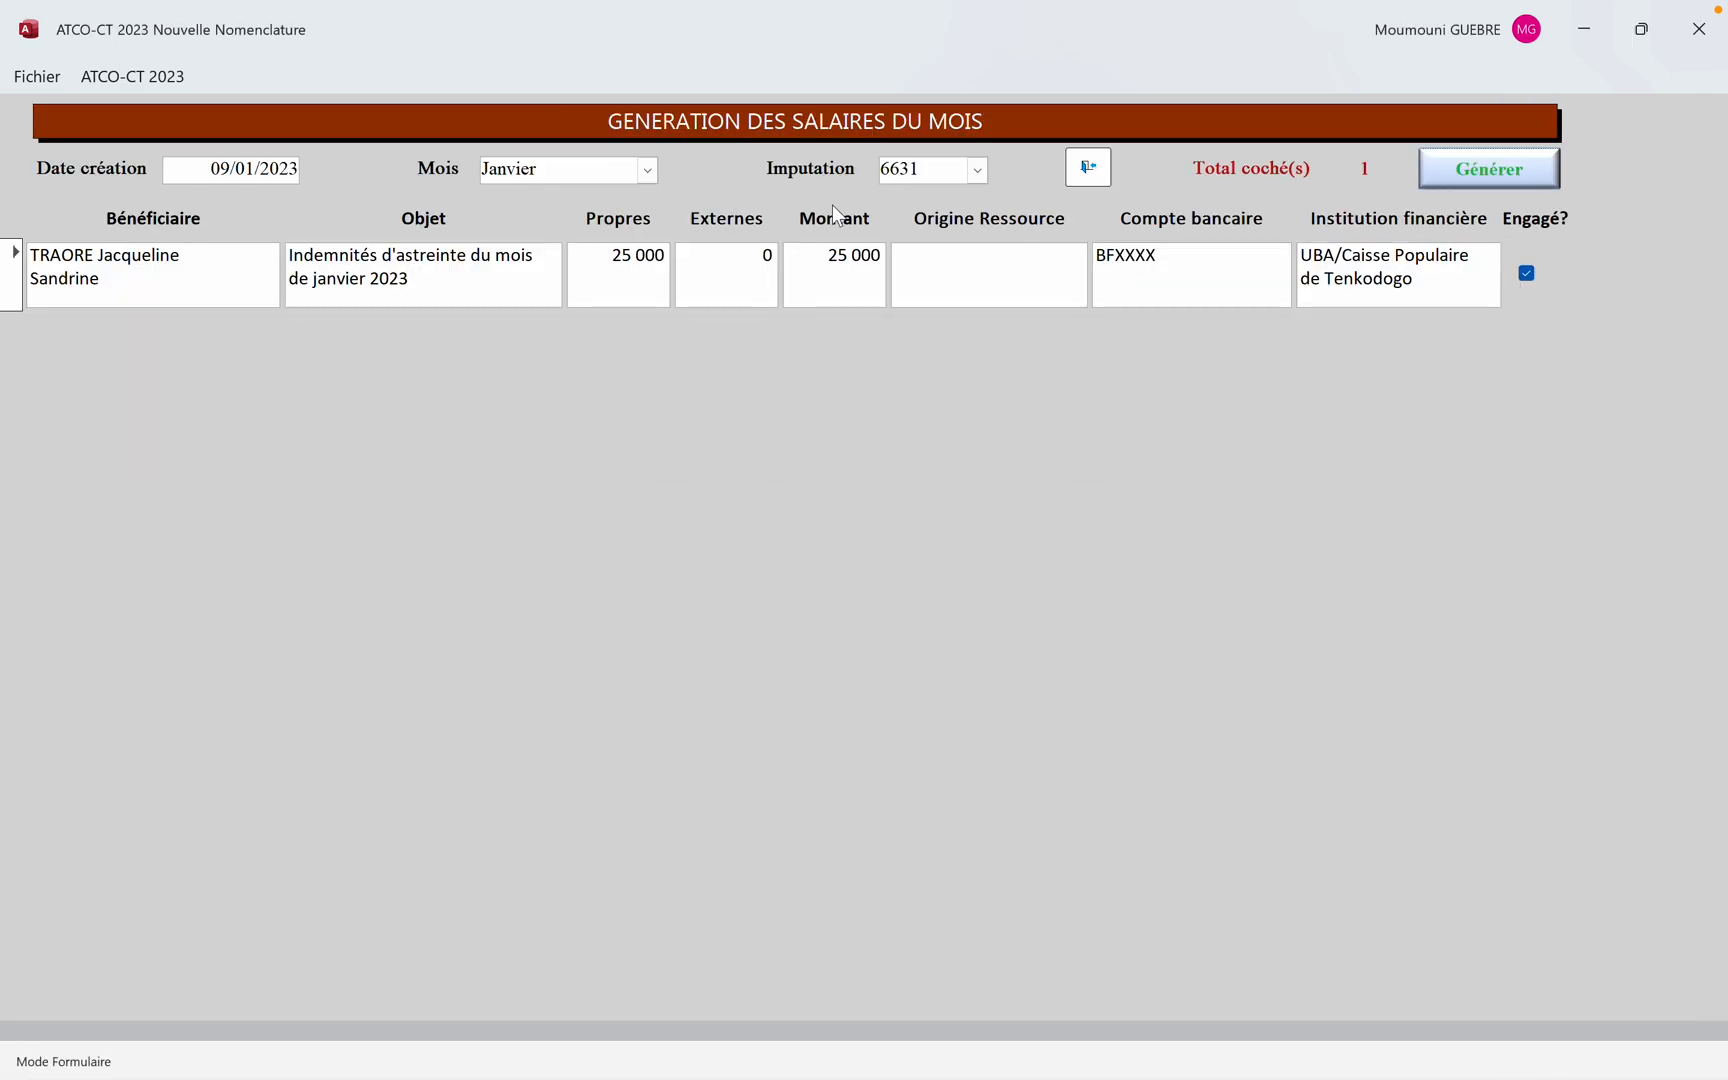
click(1086, 166)
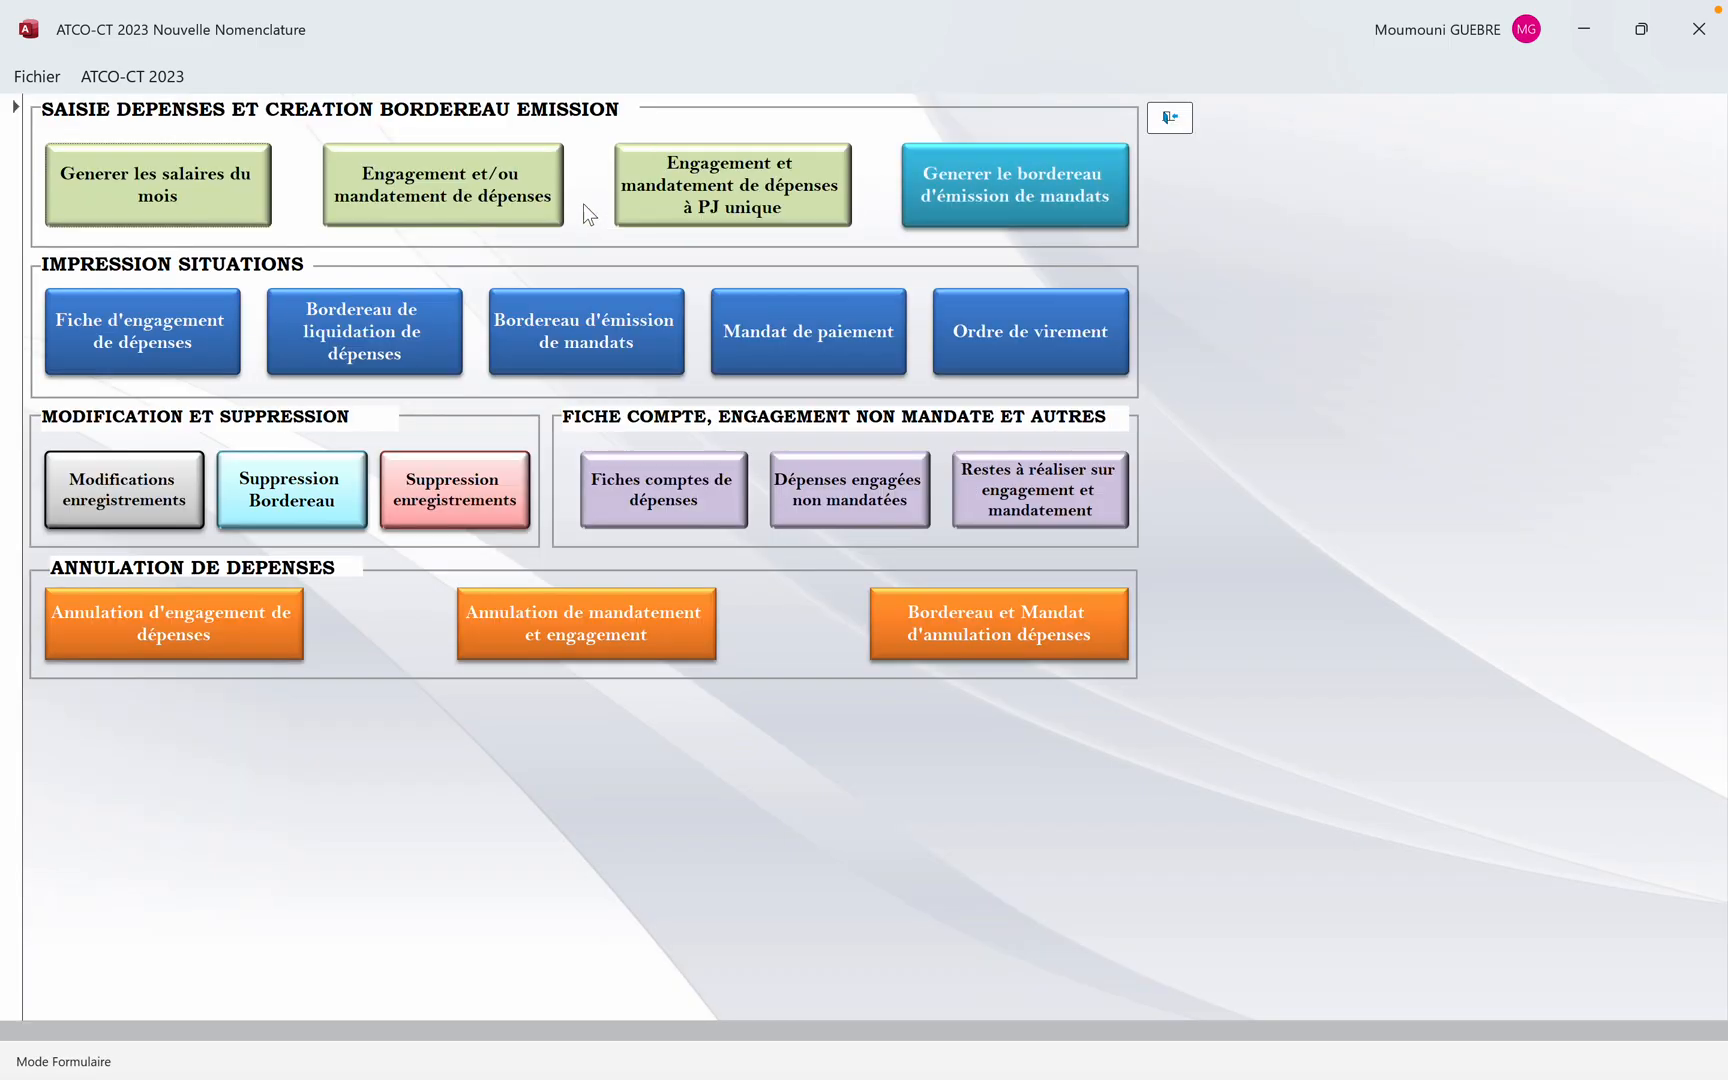
click(1166, 120)
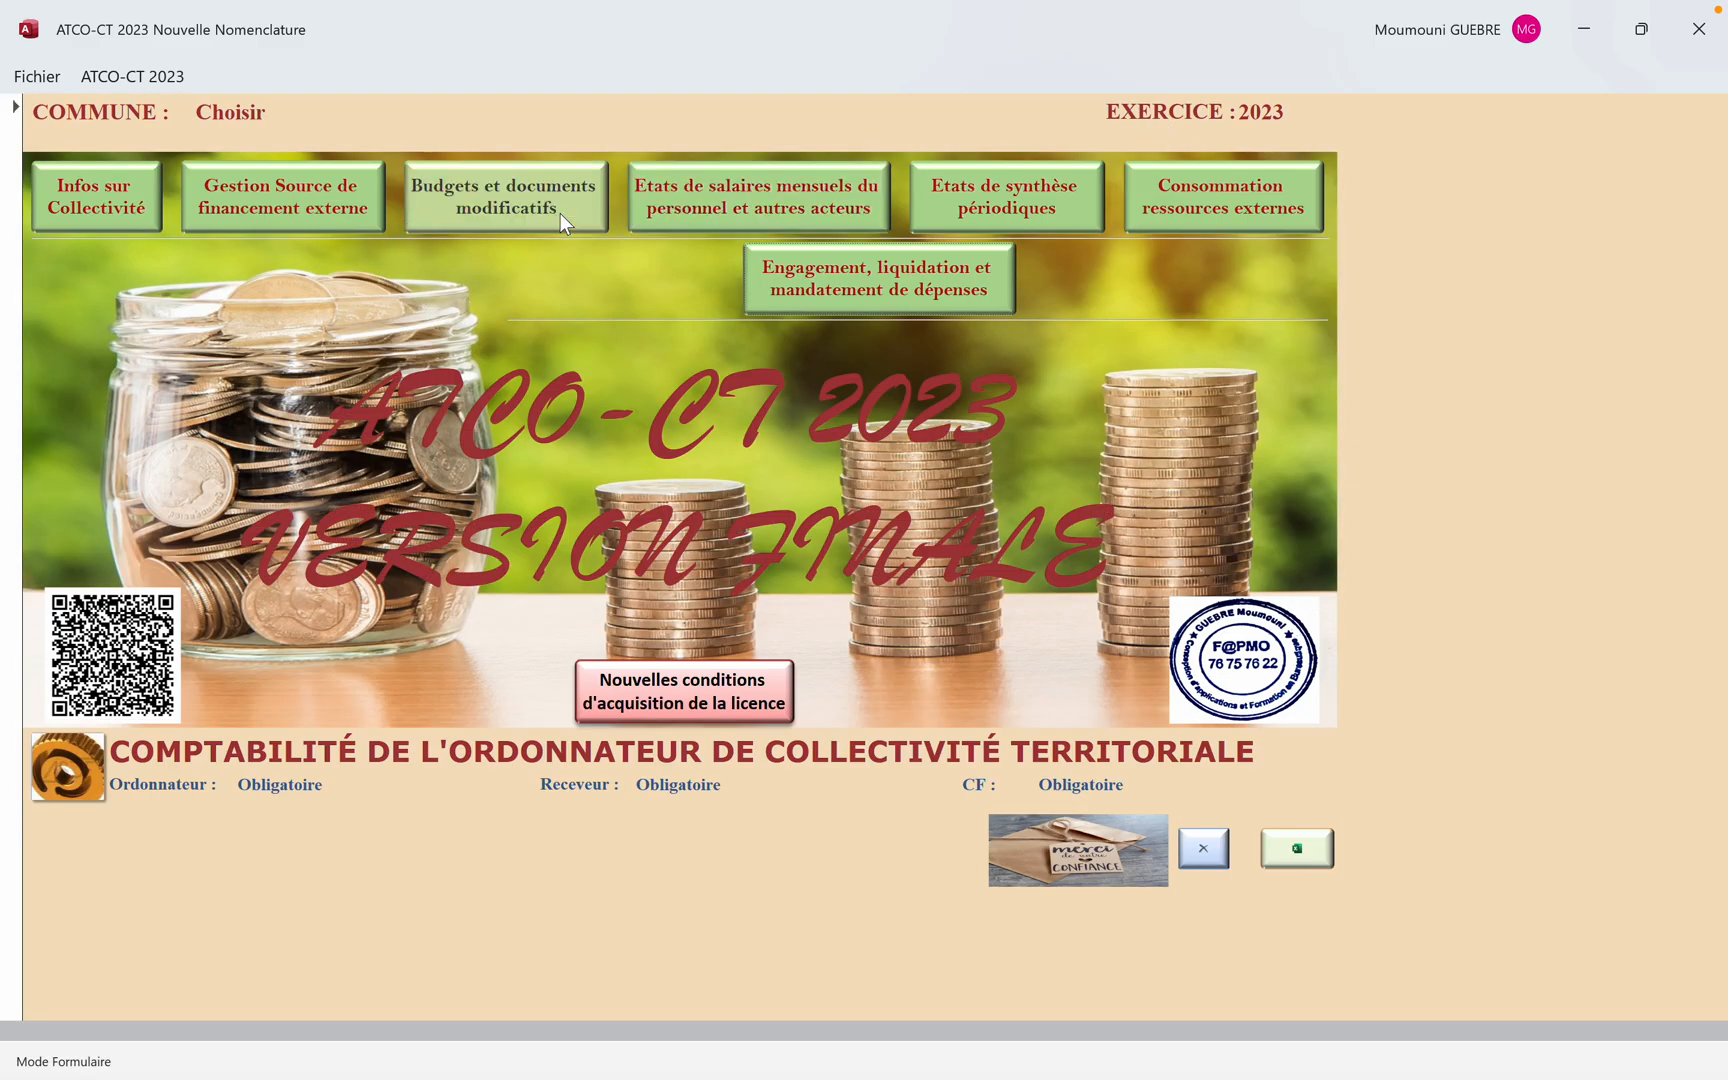
Open the Budget Primitif and add revenue account 7013 with 400 000 in Recettes
click(535, 214)
click(862, 342)
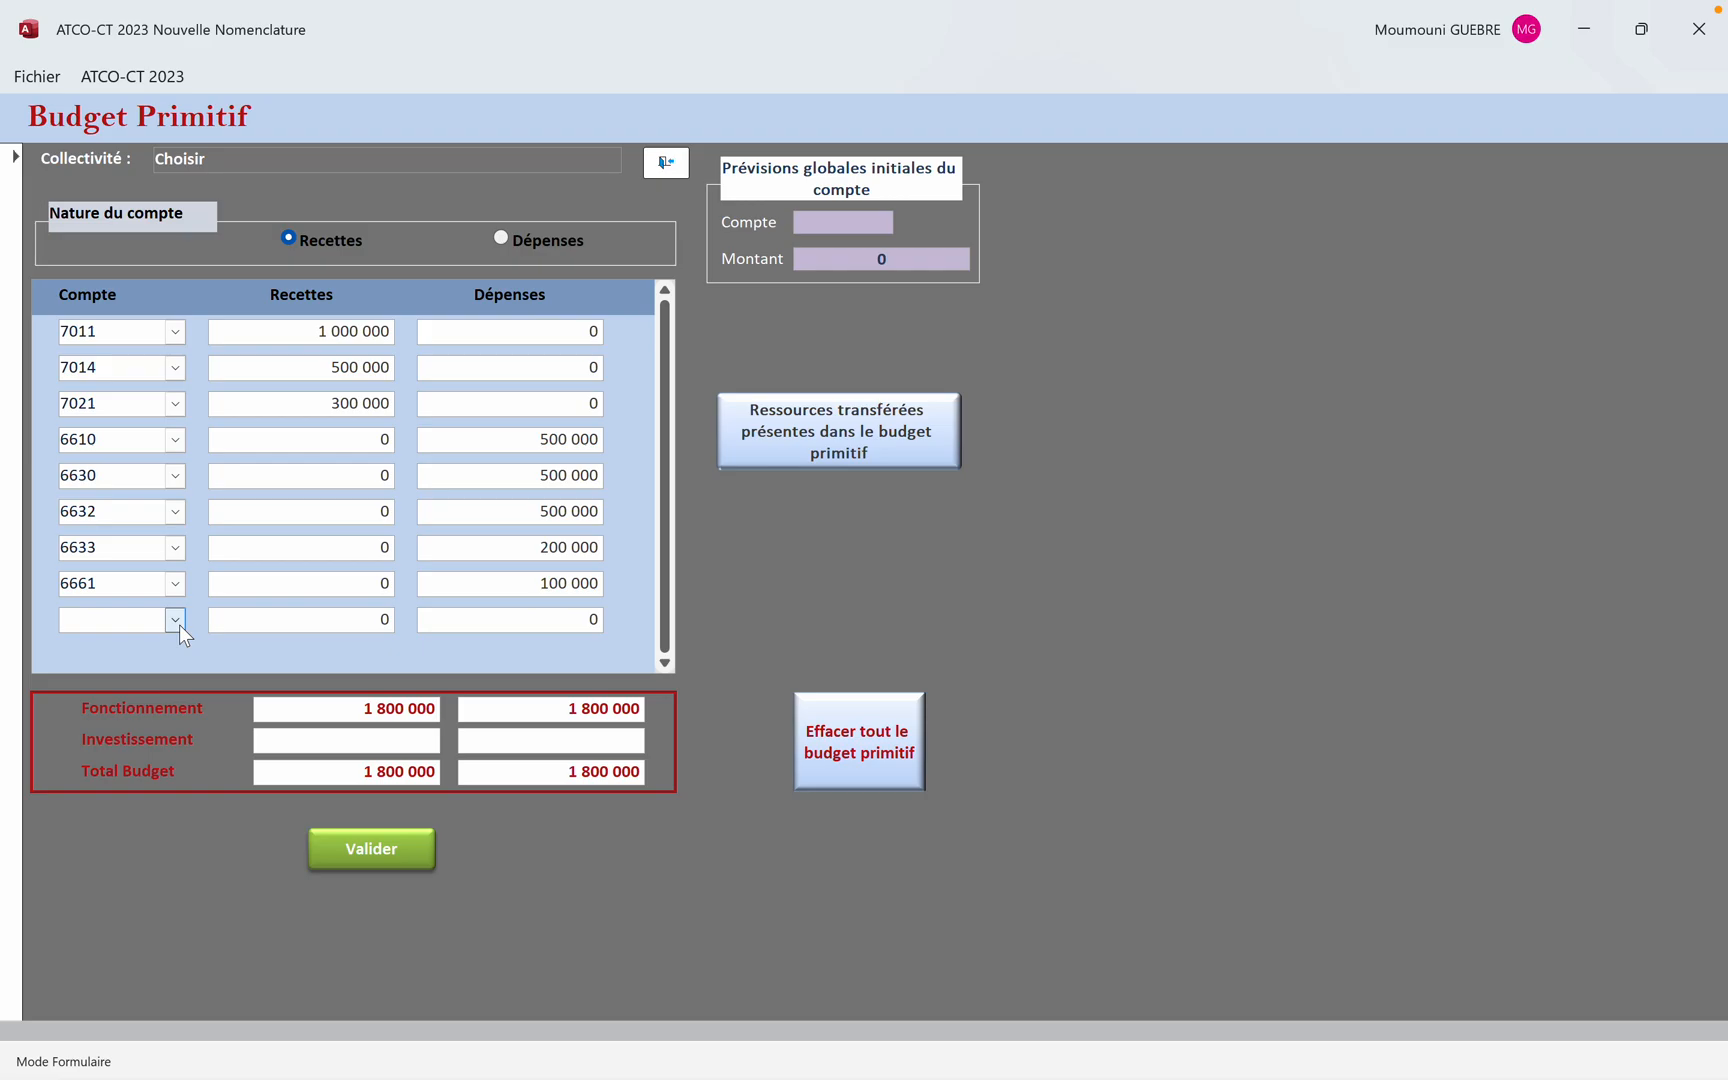
click(177, 620)
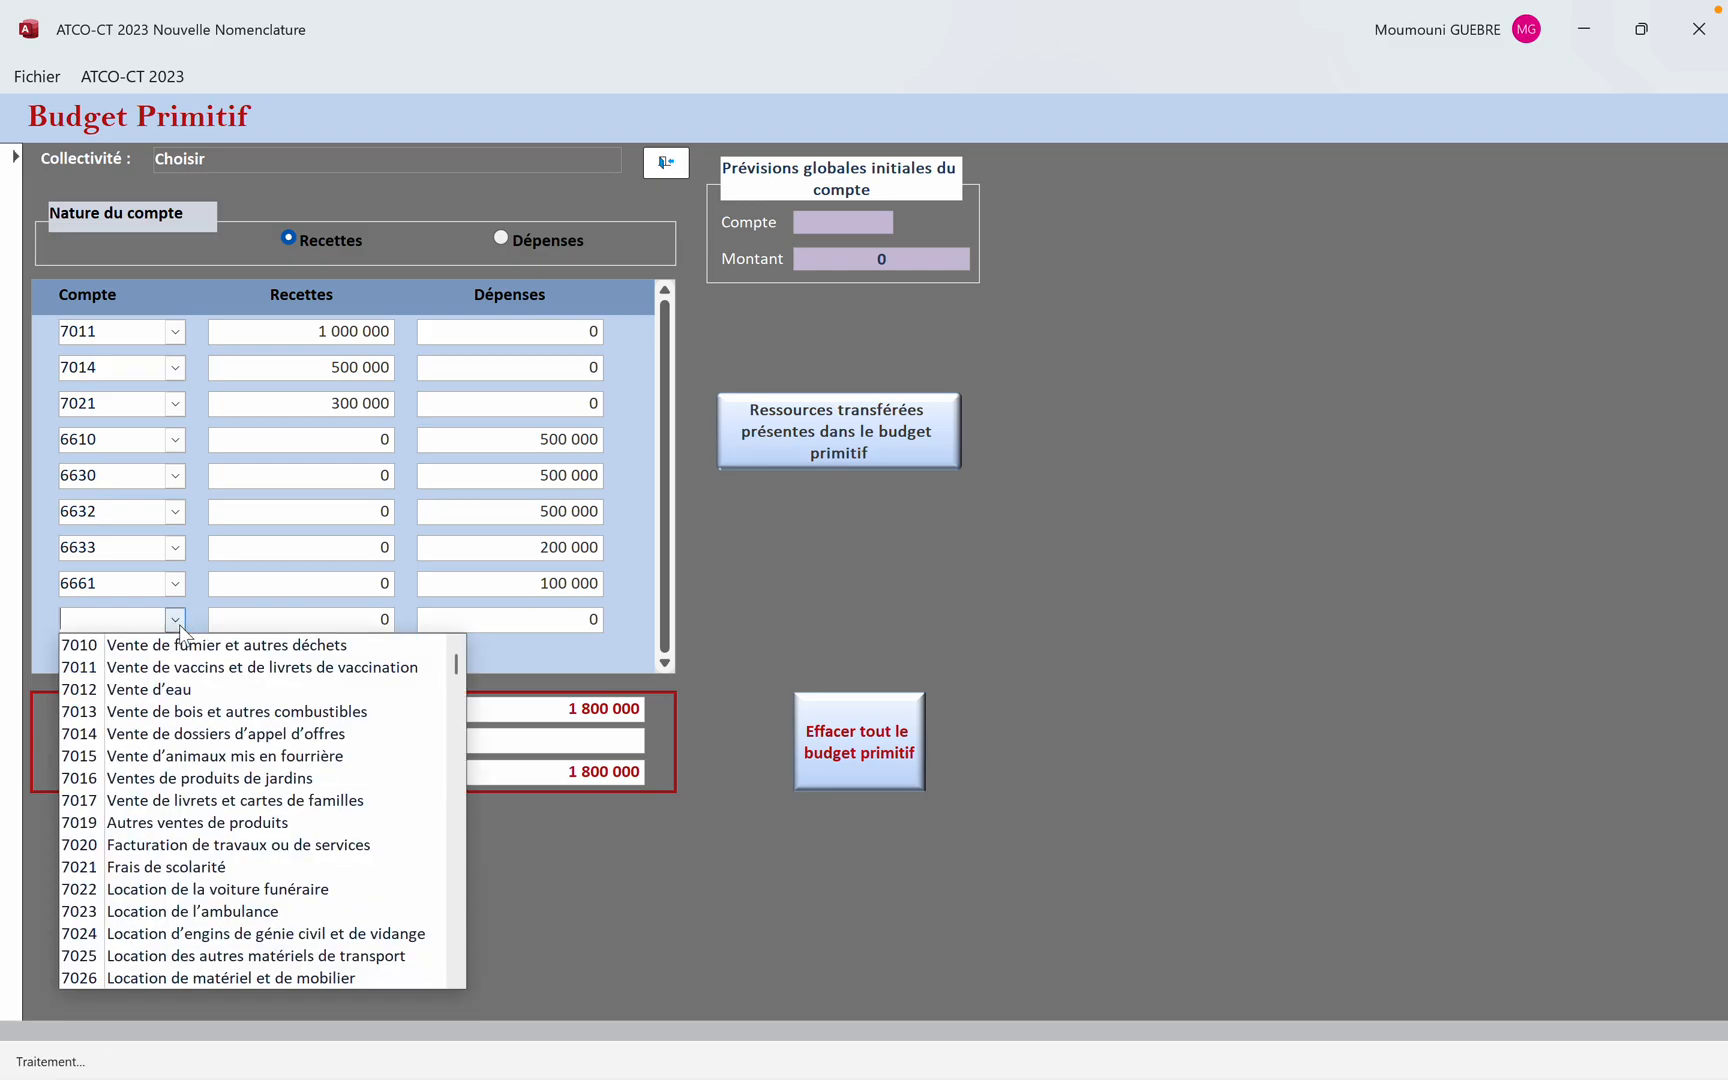
click(134, 710)
key(Tab)
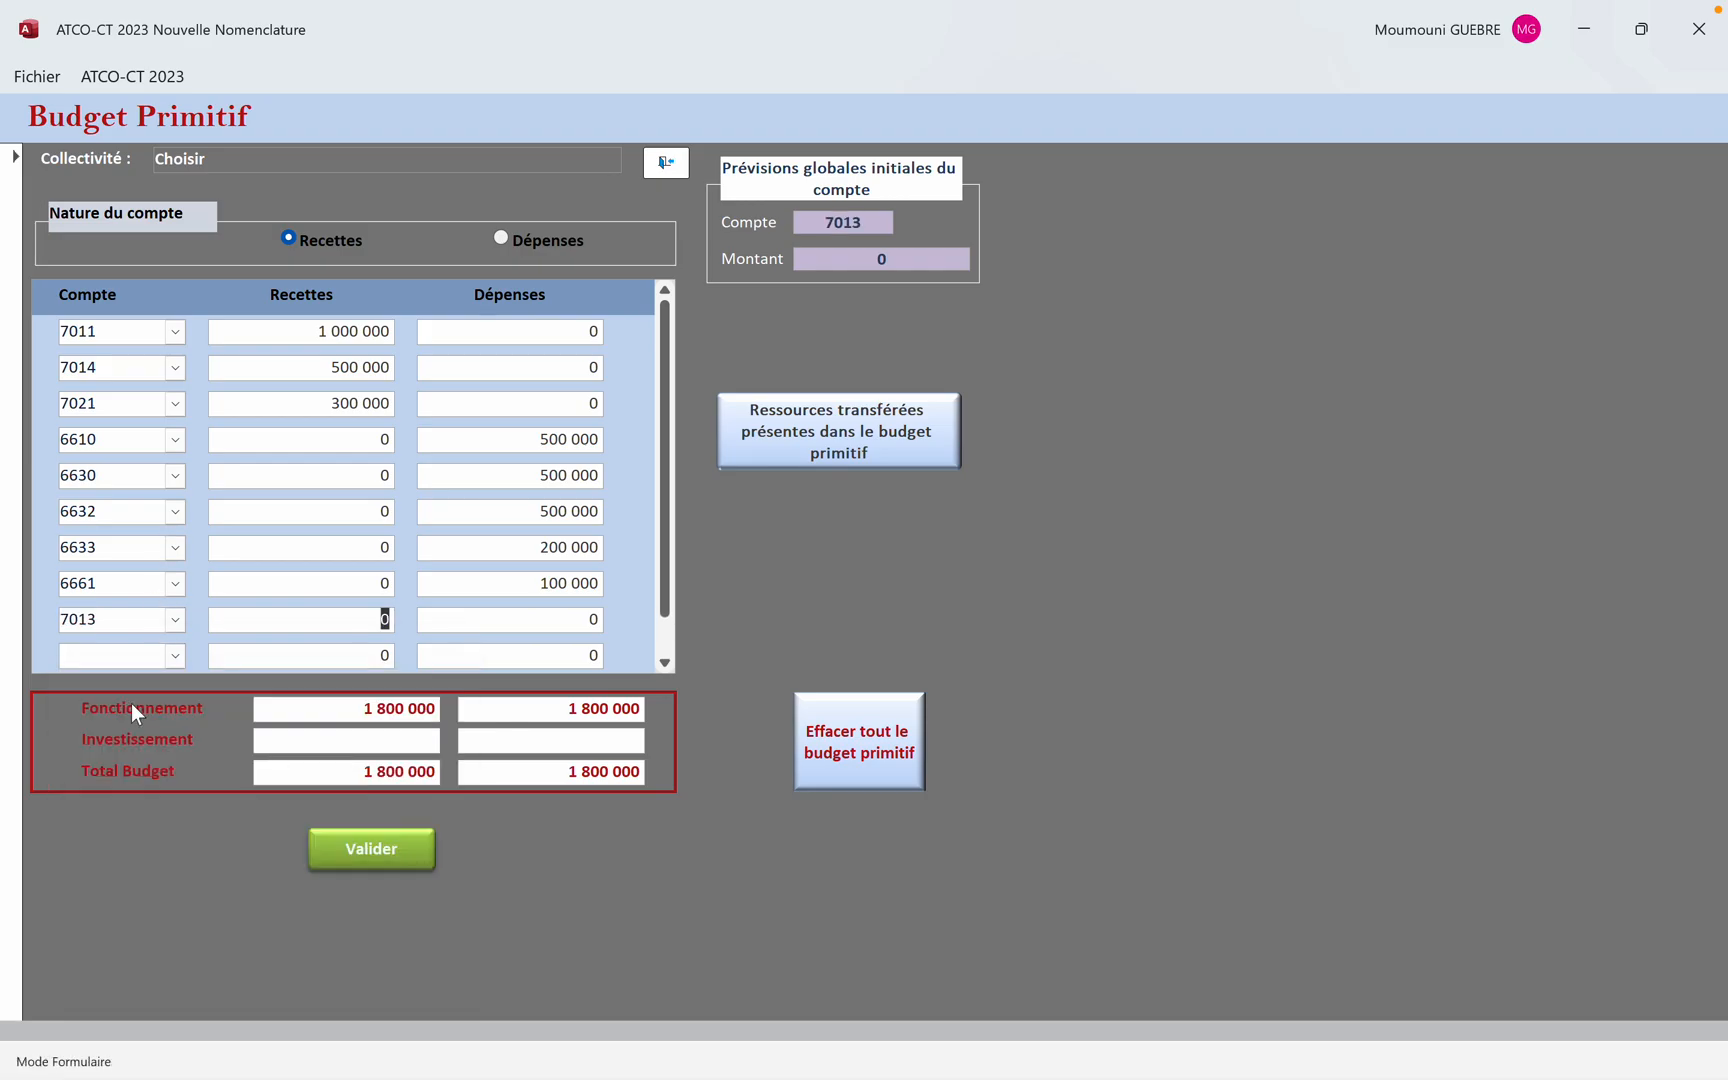
text(400 000)
click(451, 617)
key(Tab)
Switch the account nature to Dépenses and add account 6631 with 400 000 in Dépenses
click(506, 226)
click(175, 656)
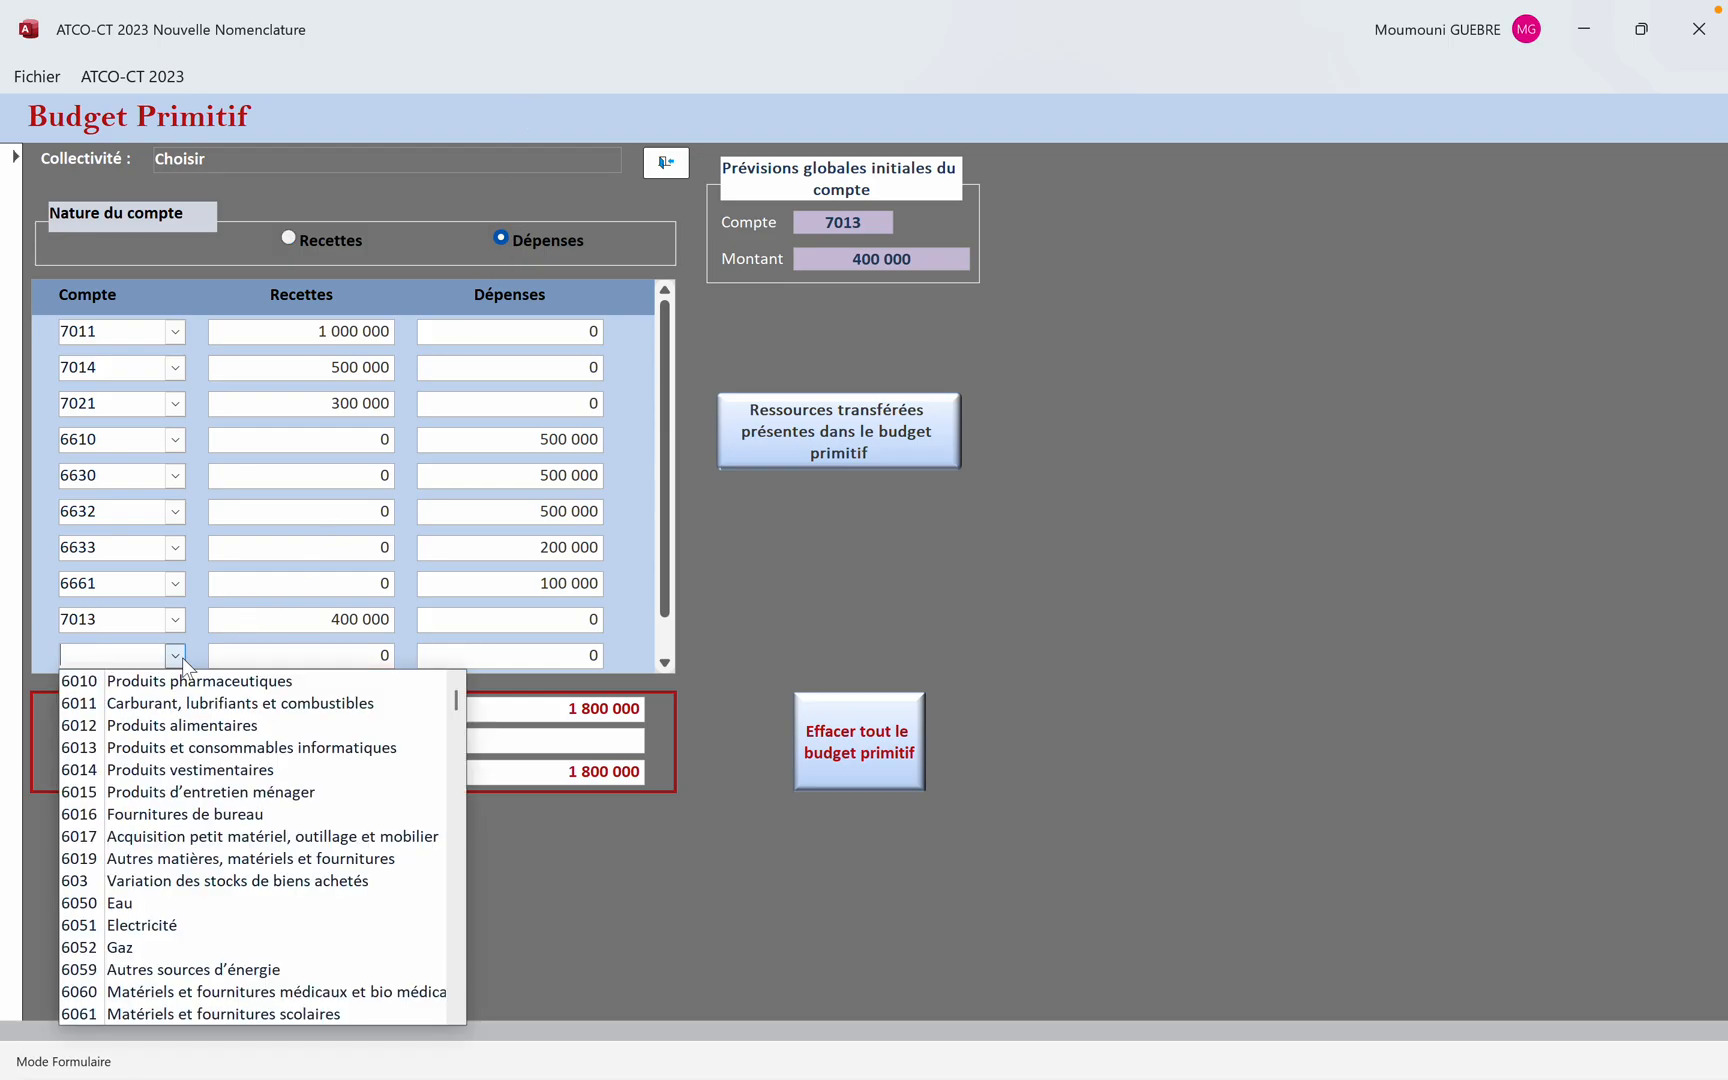
text(6631)
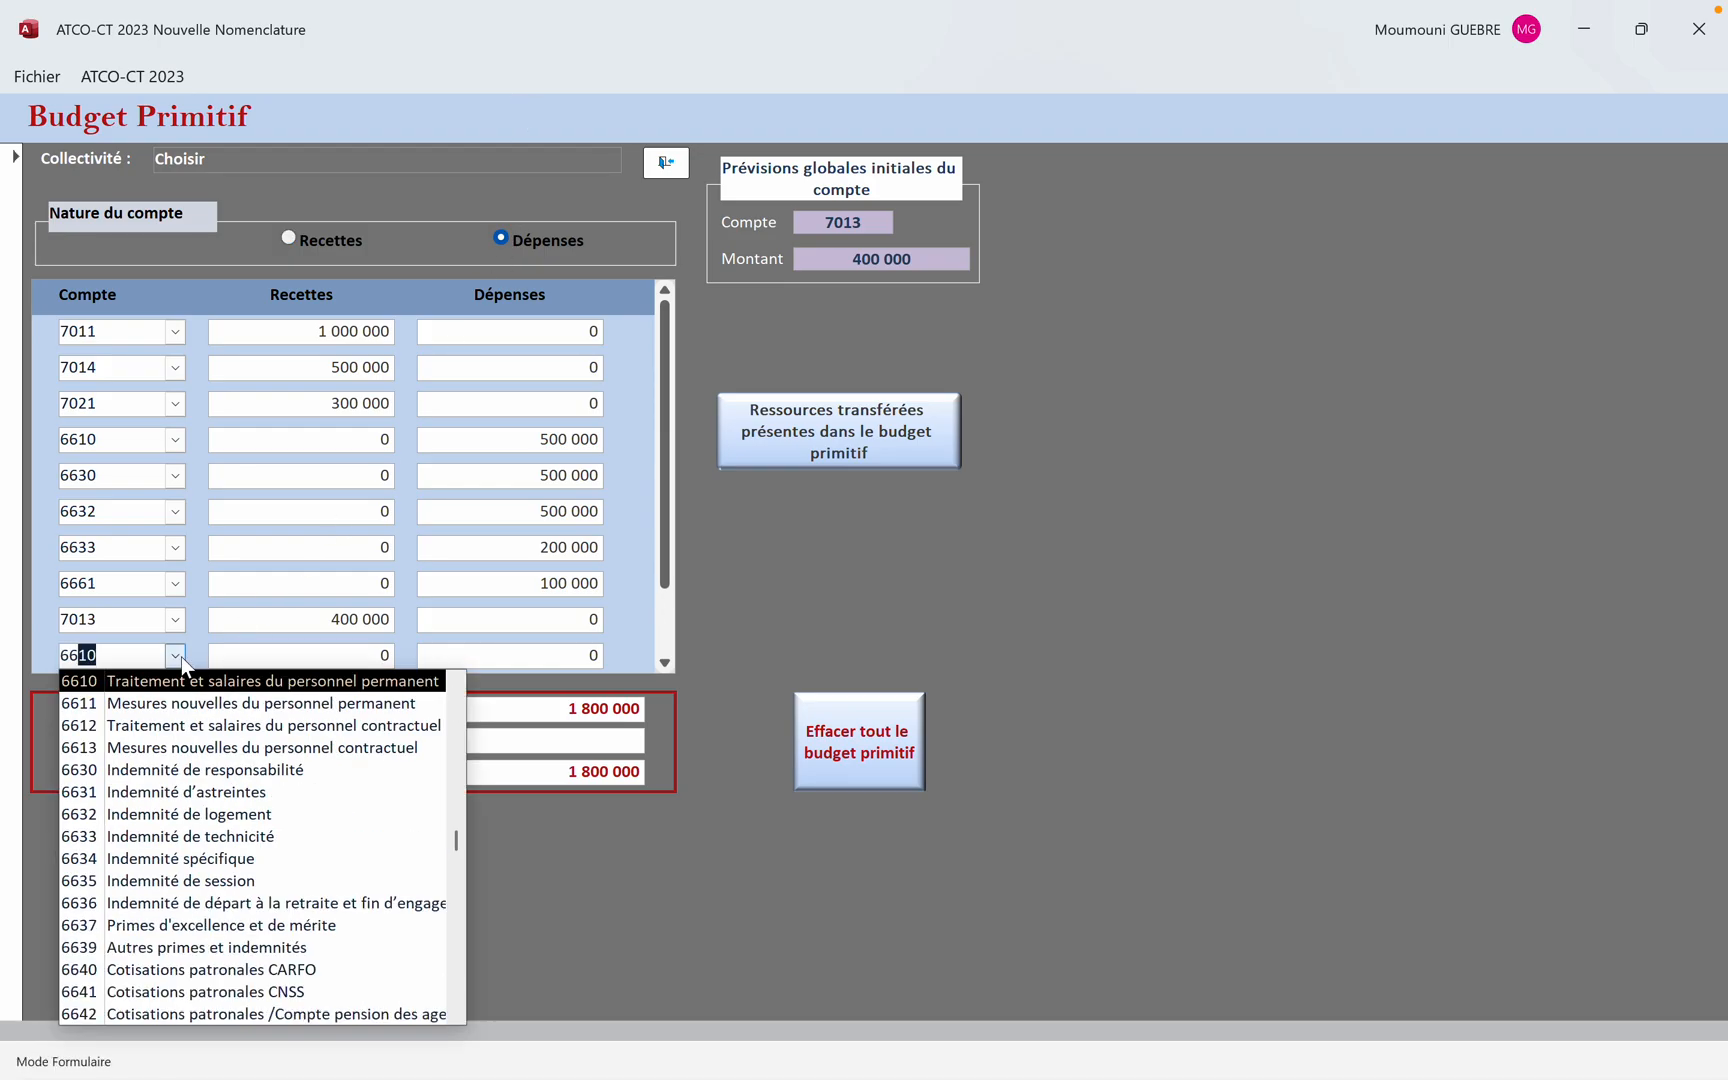
click(174, 674)
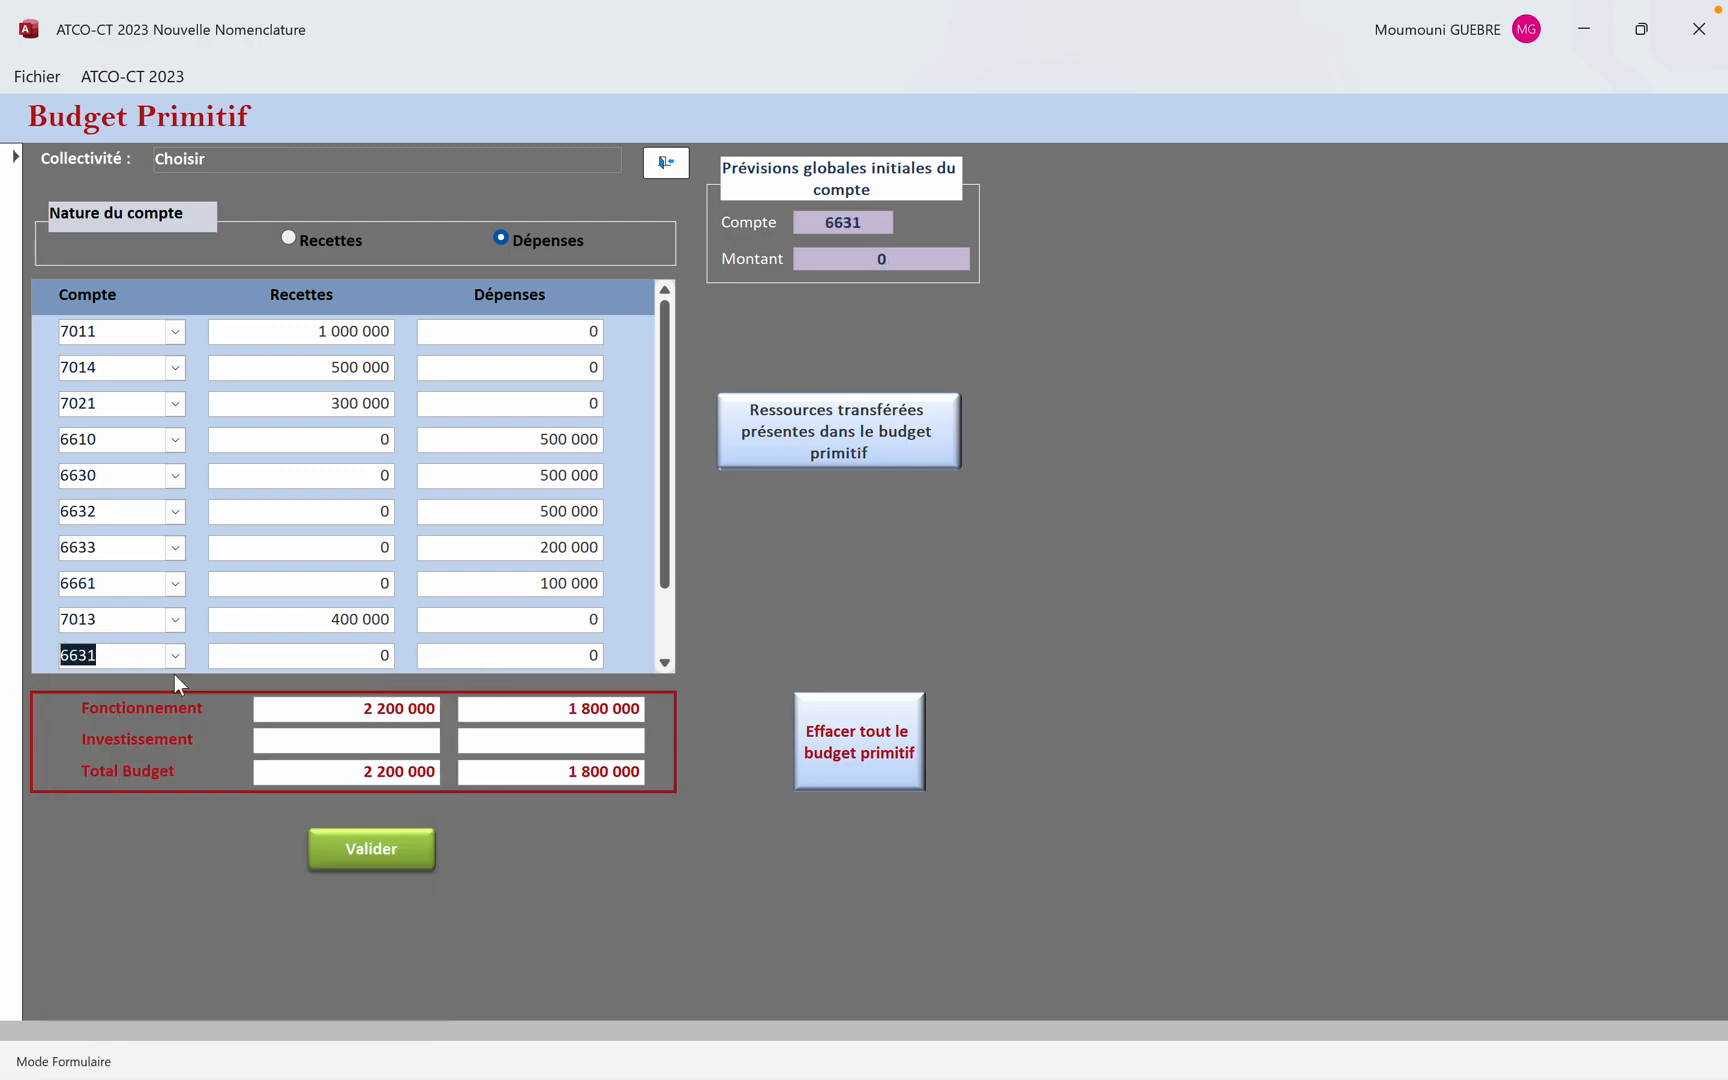
key(Tab)
key(Tab)
text(400 000)
click(293, 655)
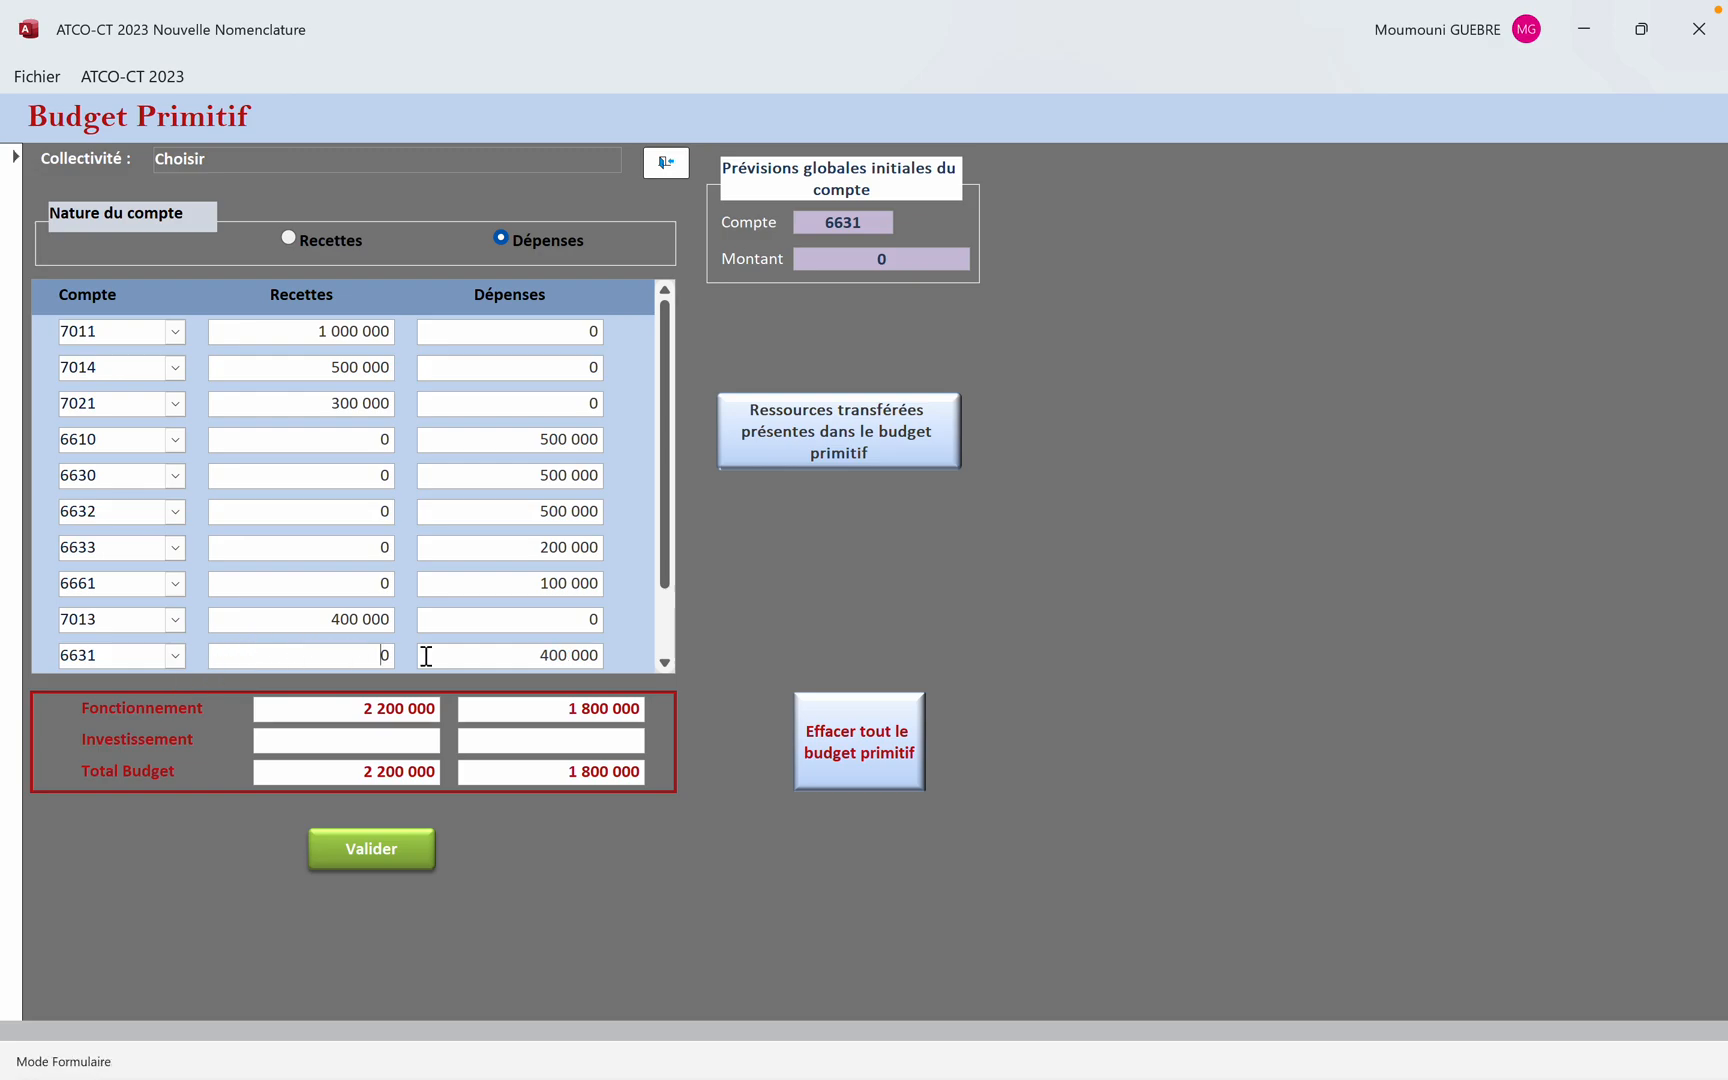
Commit the 6631 expense line, validate the Budget Primitif, and return to the main menu
click(664, 662)
click(527, 655)
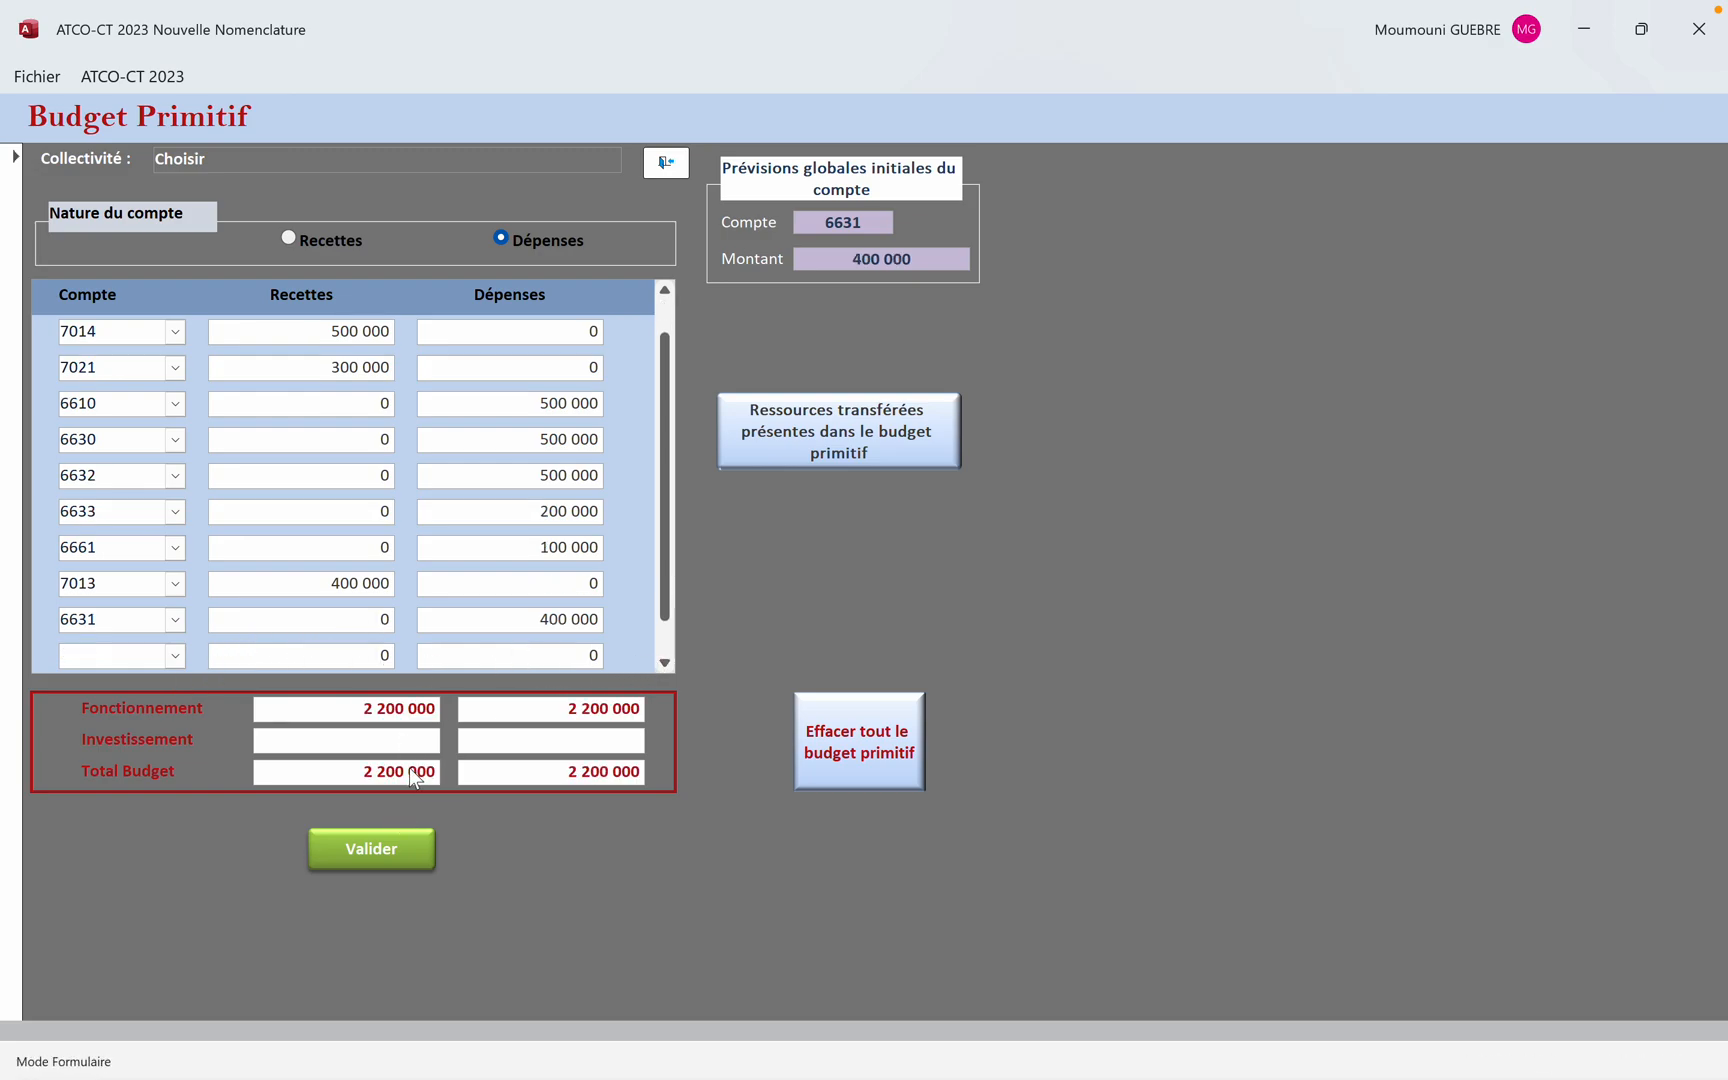
click(393, 848)
click(912, 629)
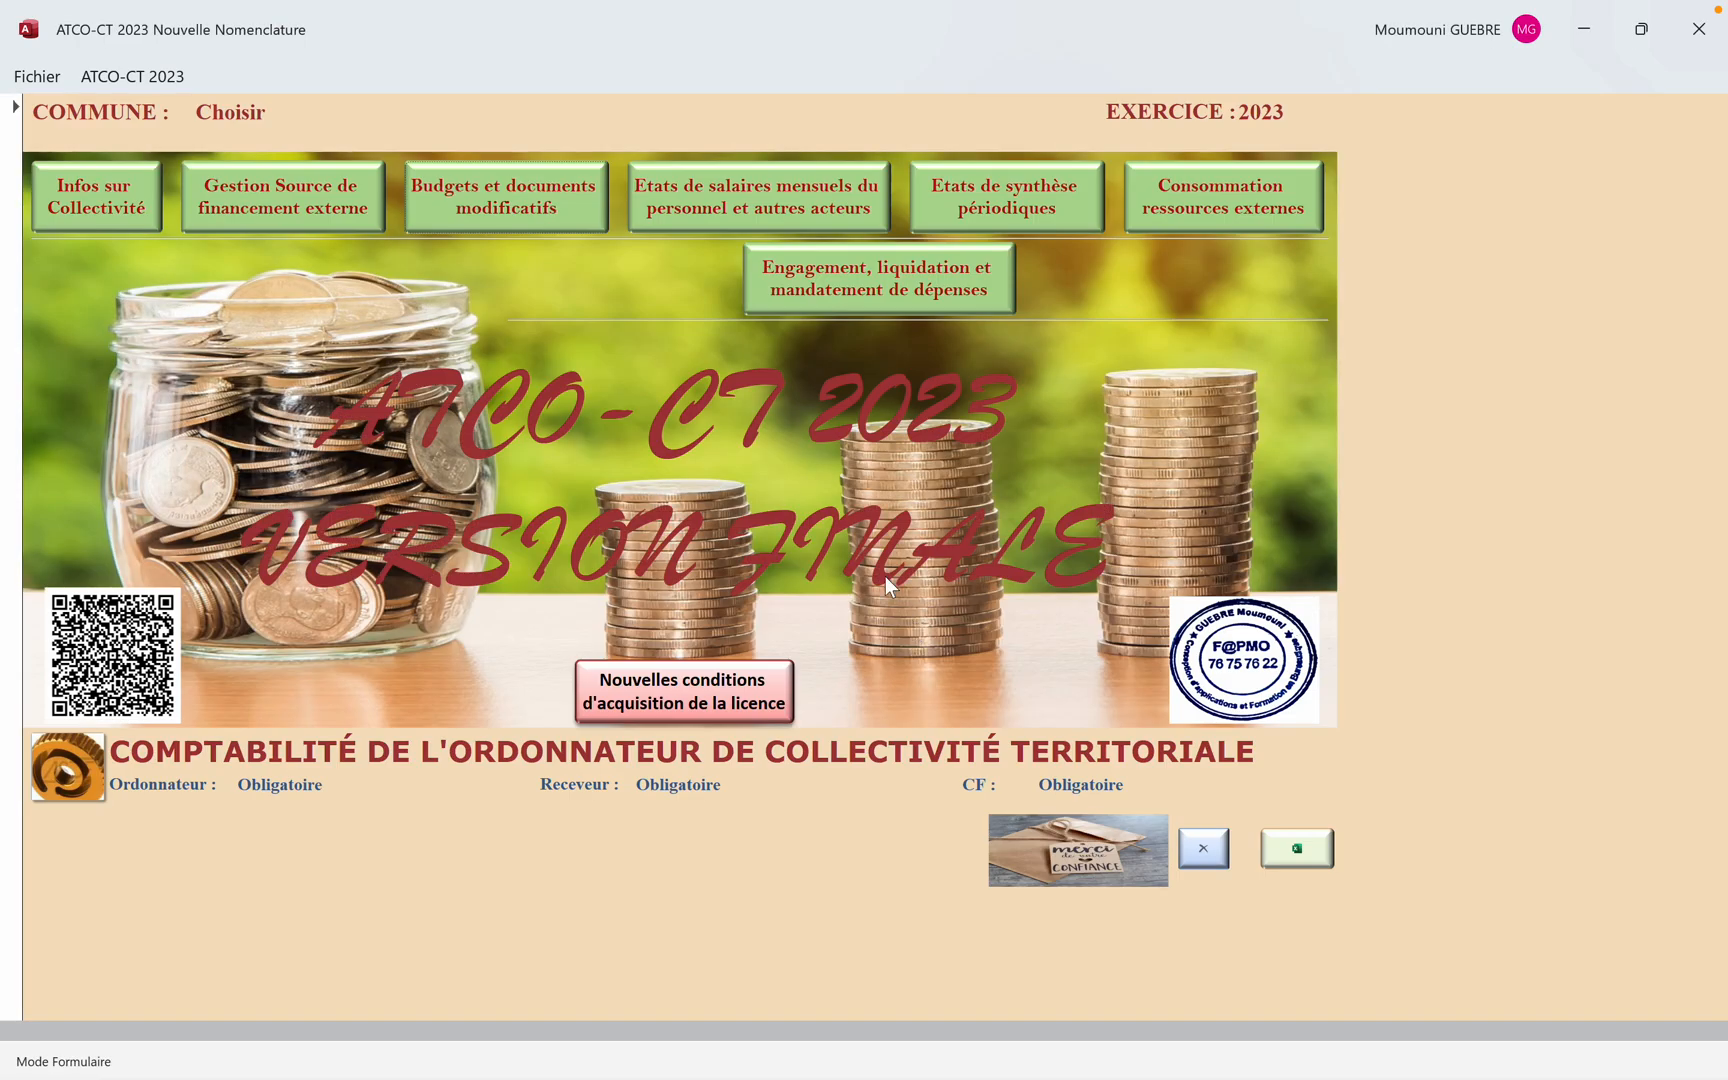
Open the monthly salary generation form and set the creation date to 09/01/2023, the month to Janvier and the imputation to 6631
click(896, 266)
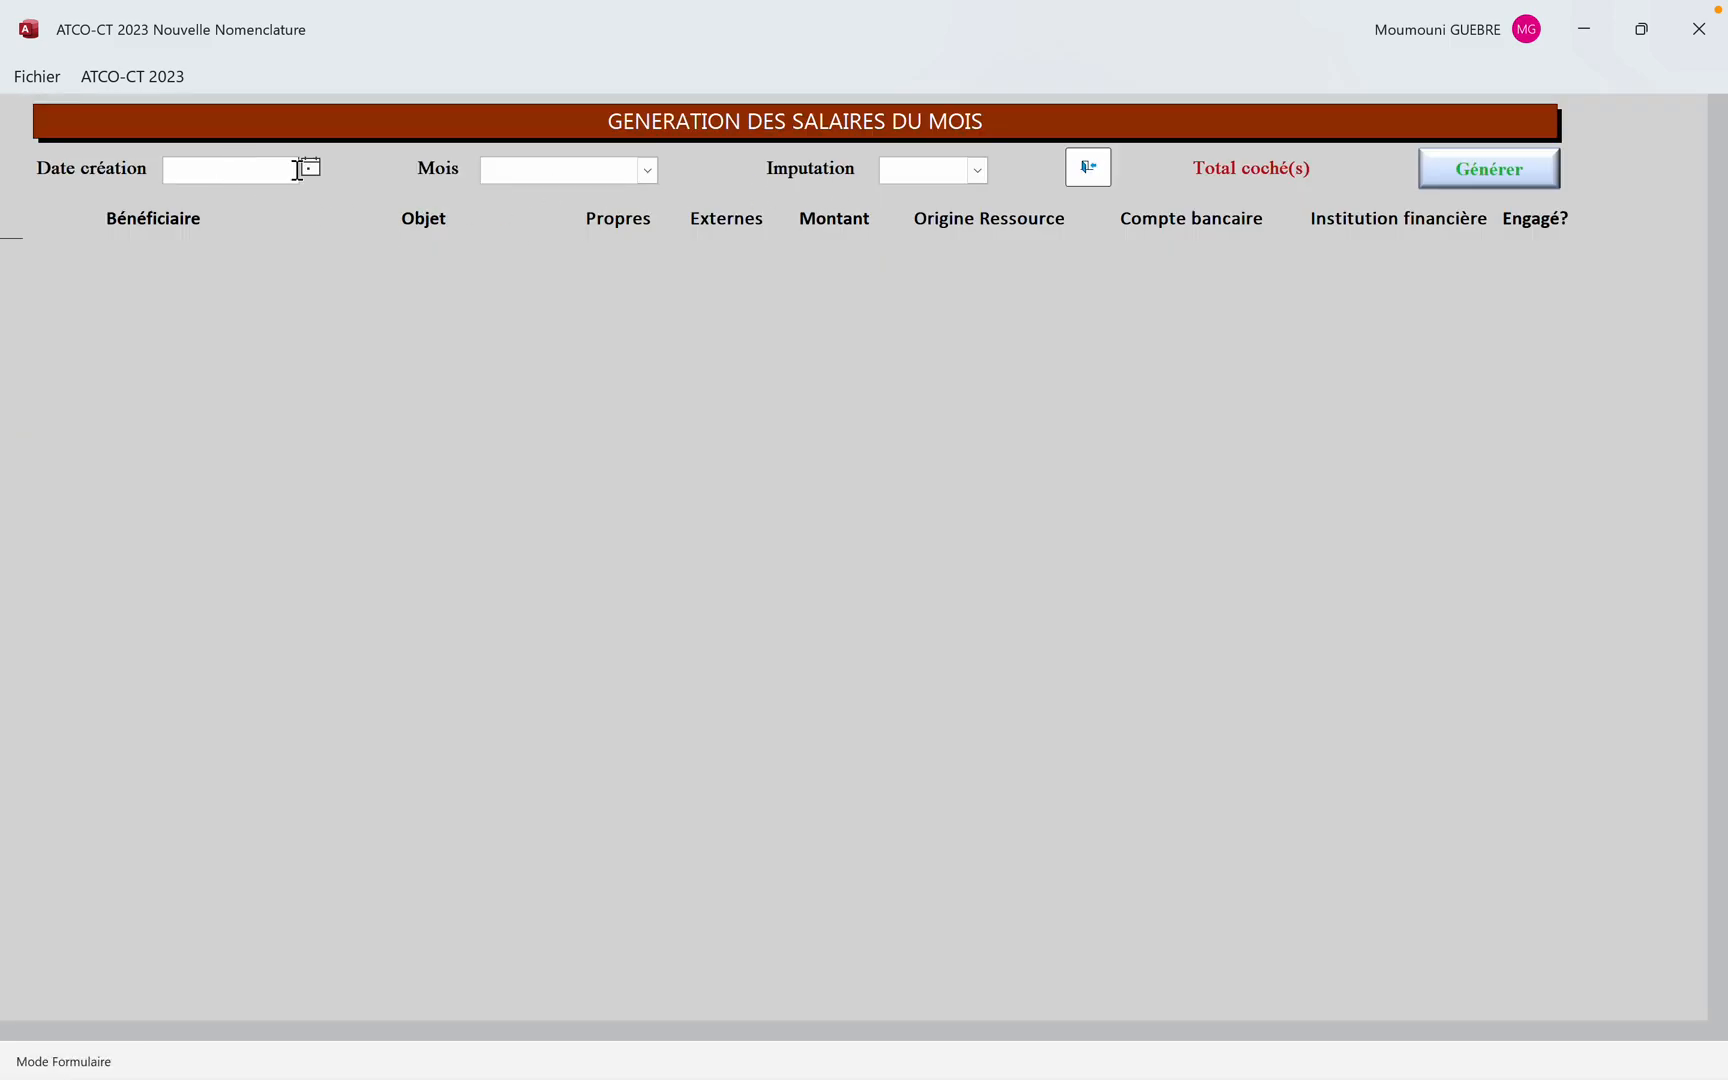
click(310, 167)
click(182, 287)
click(314, 165)
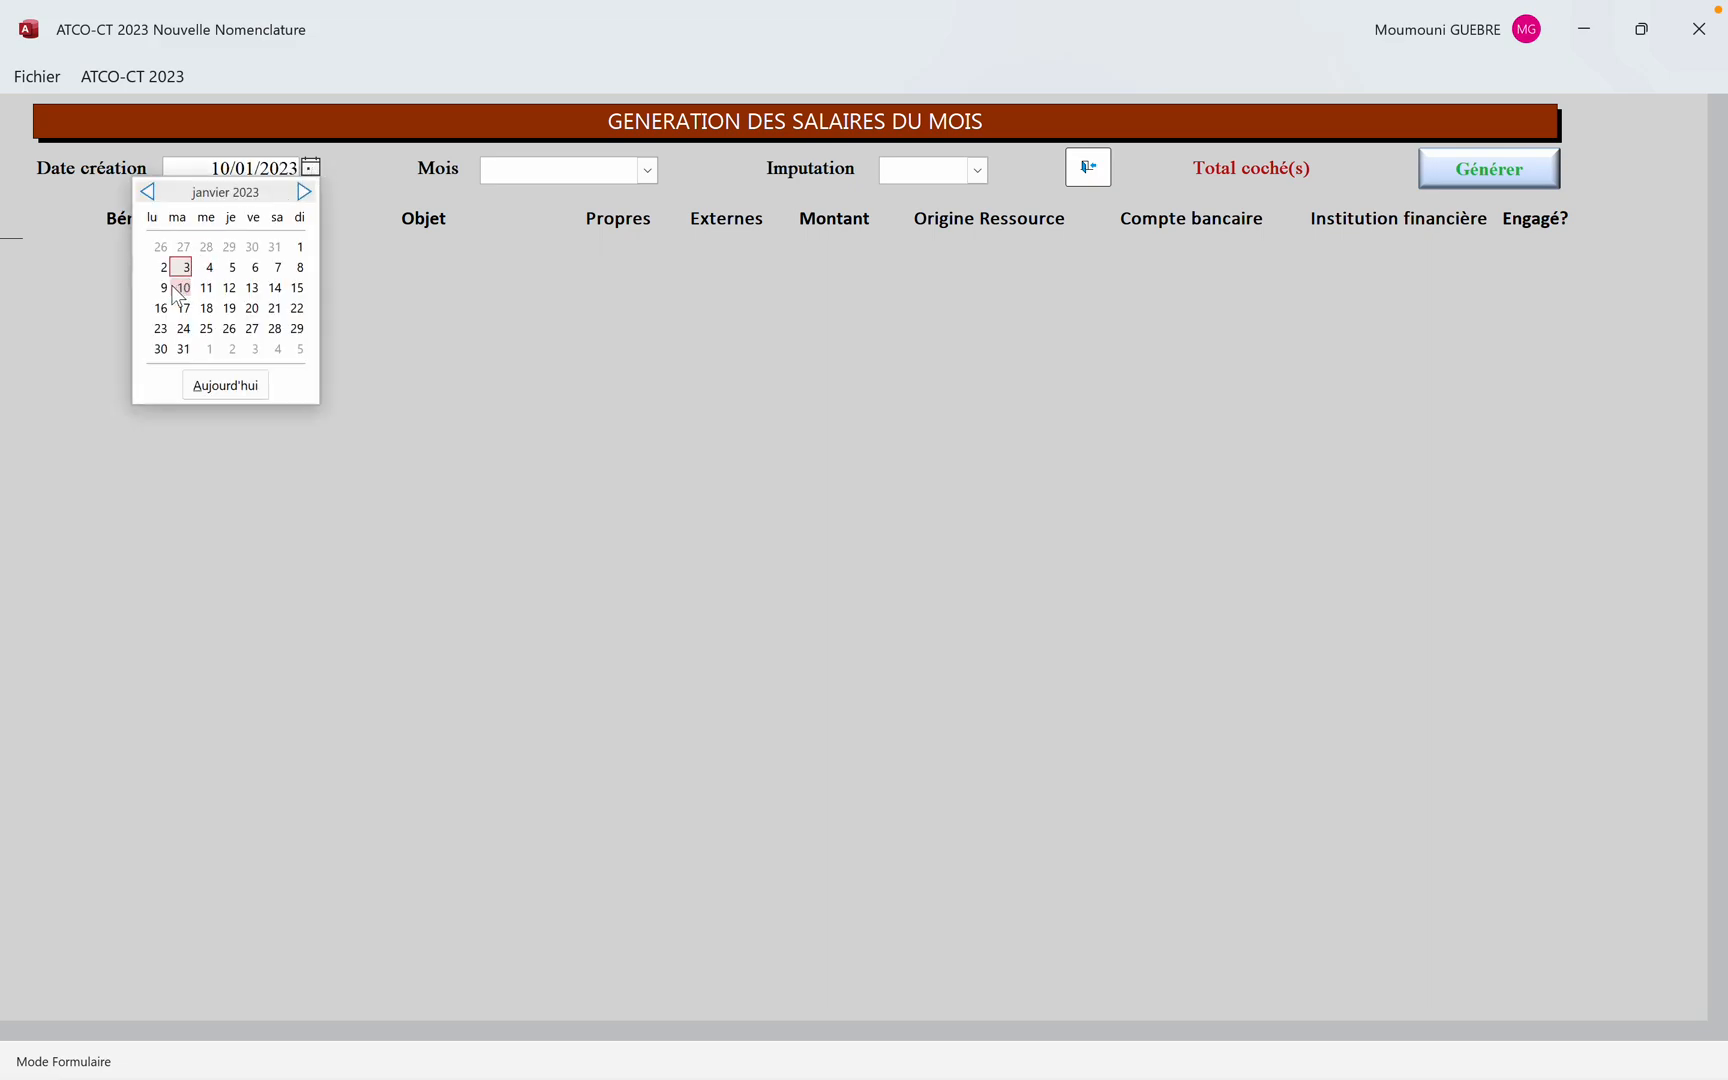
click(163, 287)
click(647, 170)
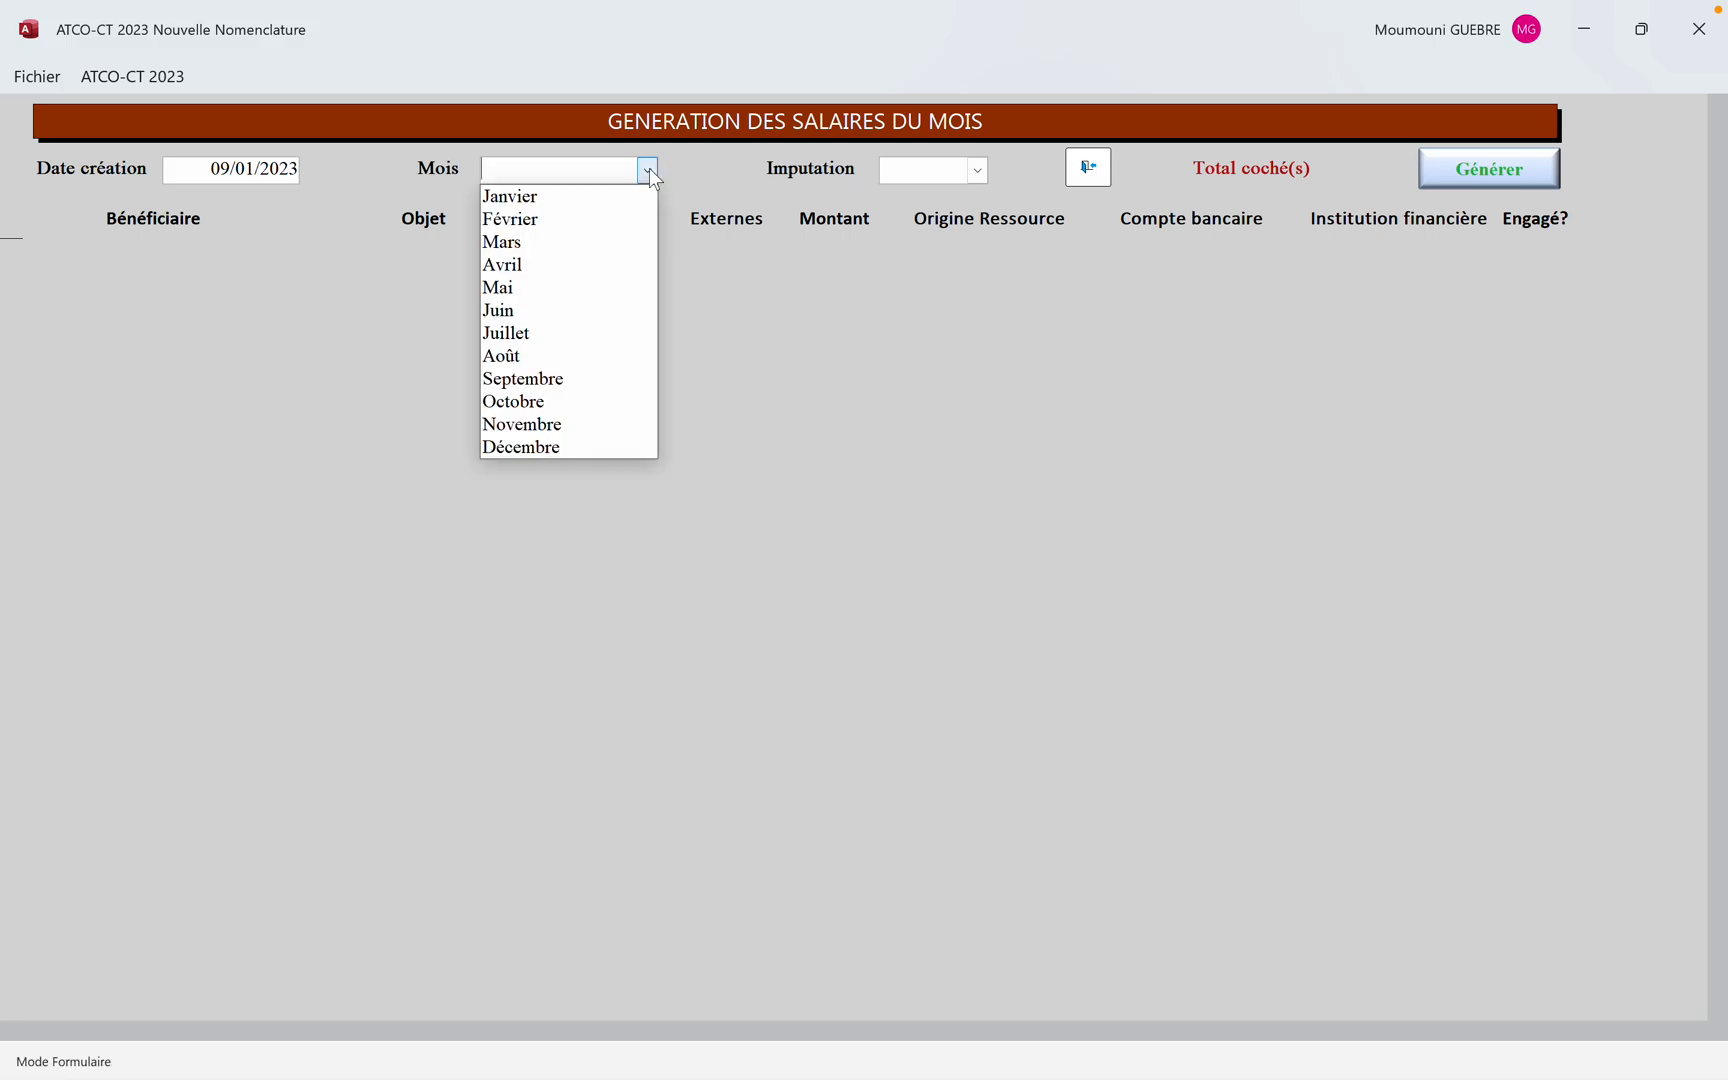
click(620, 200)
click(975, 172)
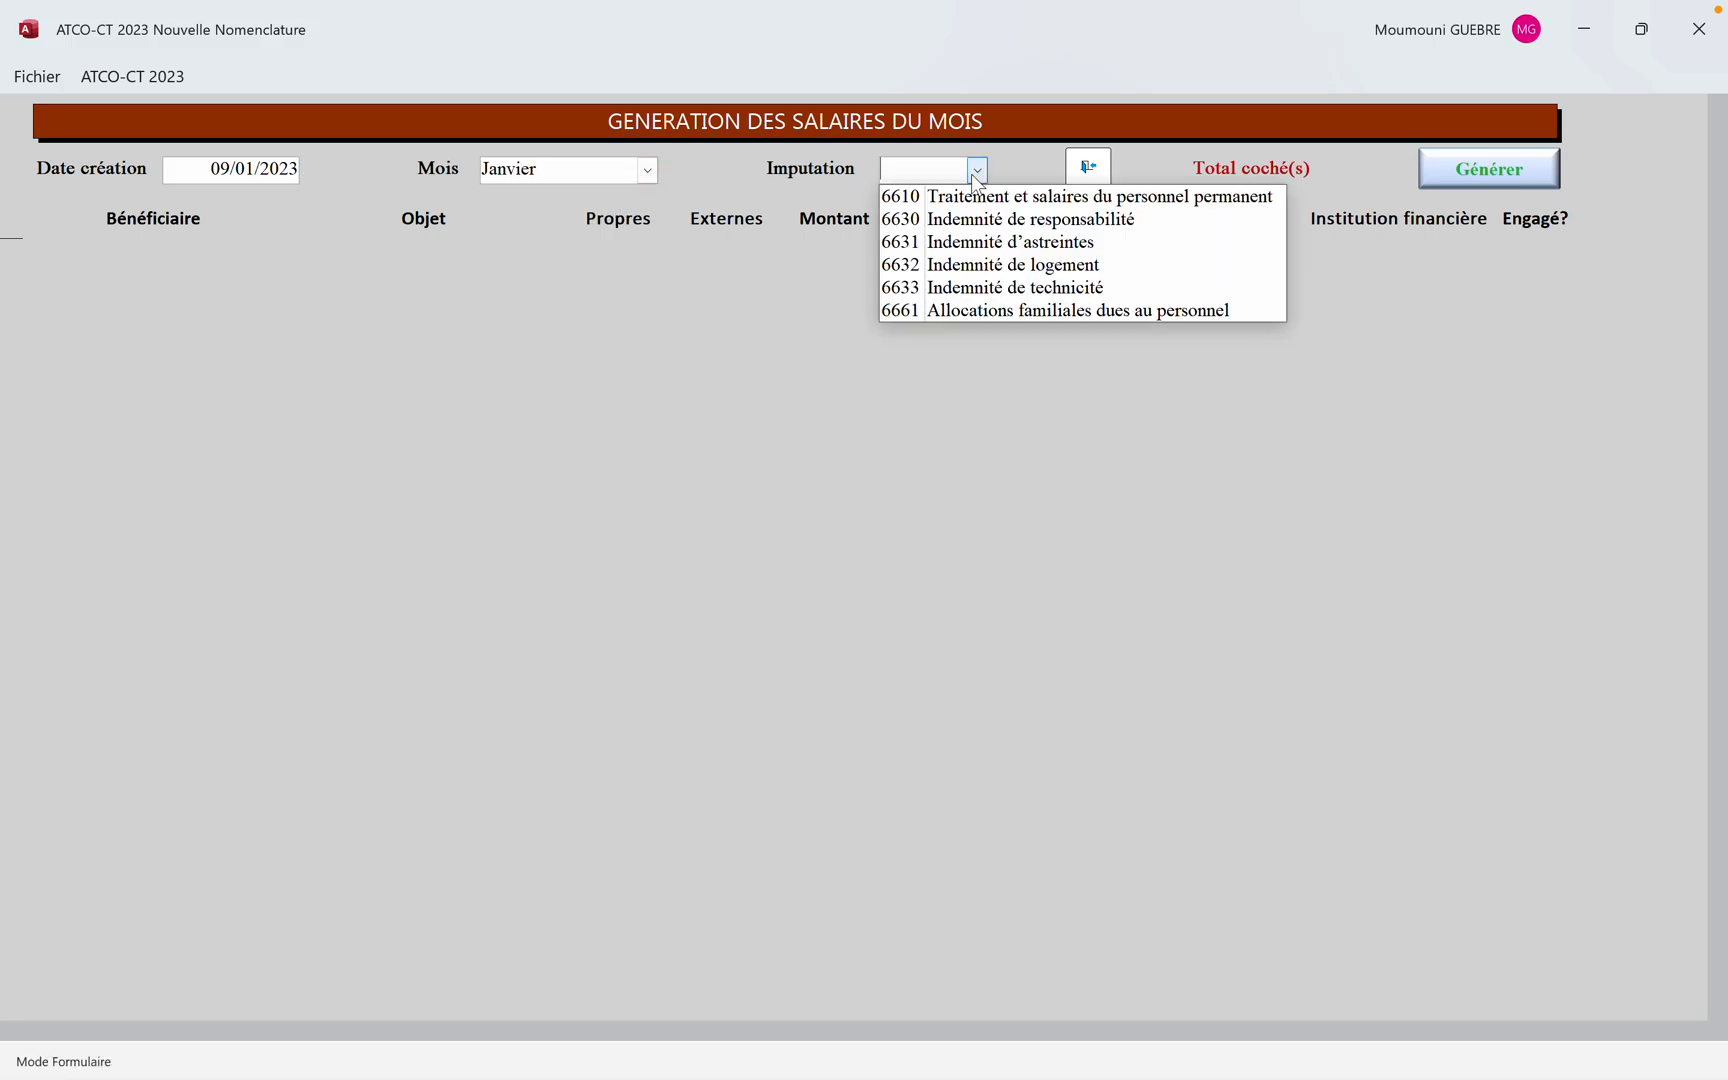
click(970, 244)
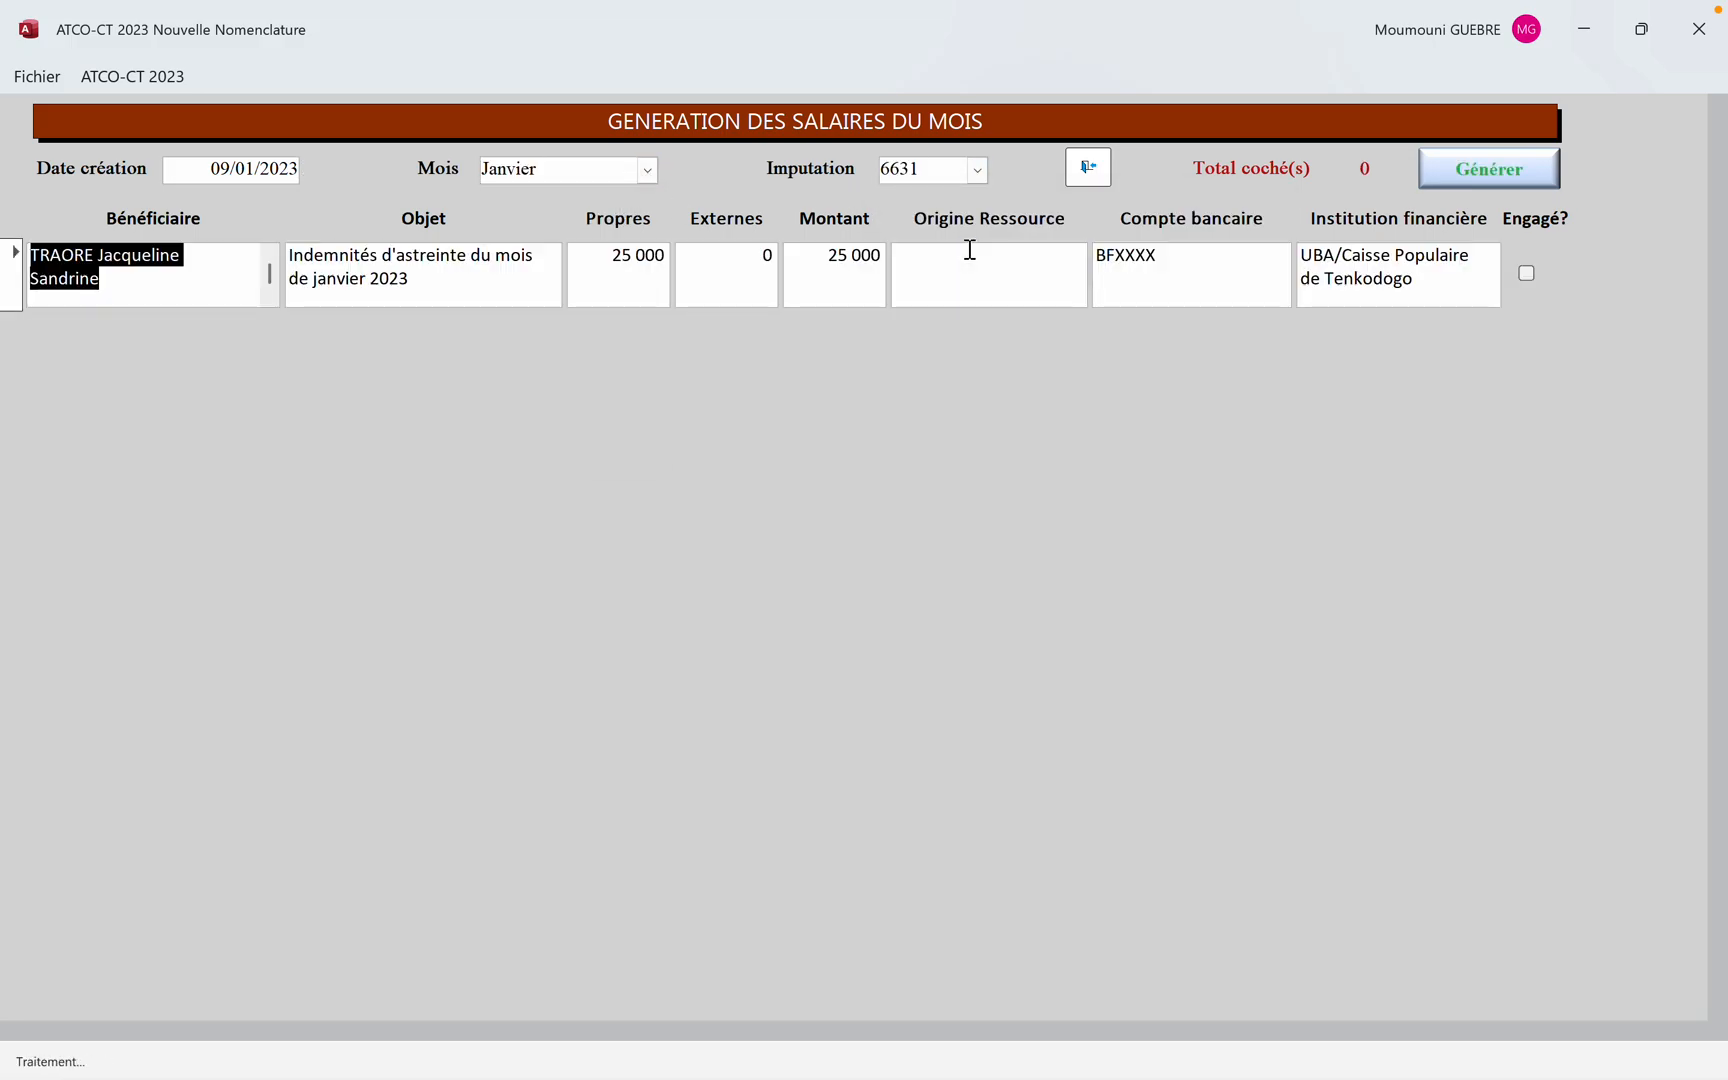
Mark the January on-call allowance line as engaged, then generate and record its commitment
click(1525, 274)
click(1476, 170)
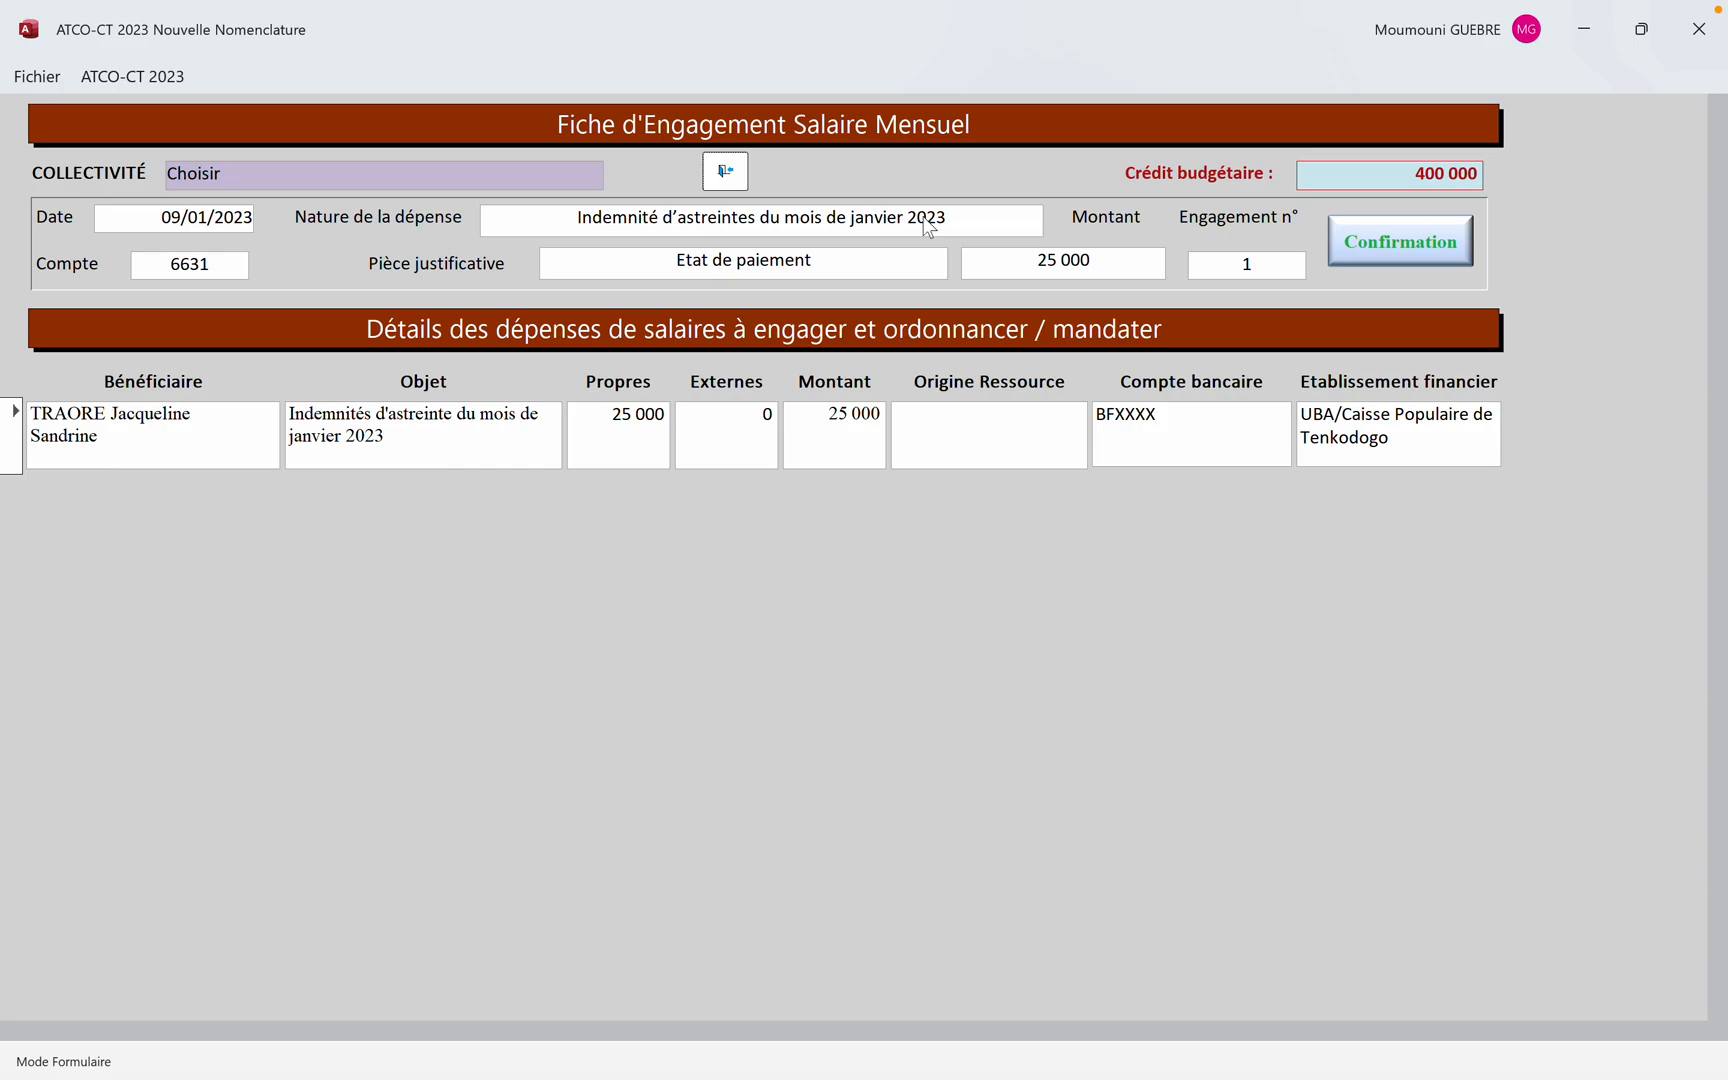
click(1367, 240)
click(857, 637)
click(1016, 636)
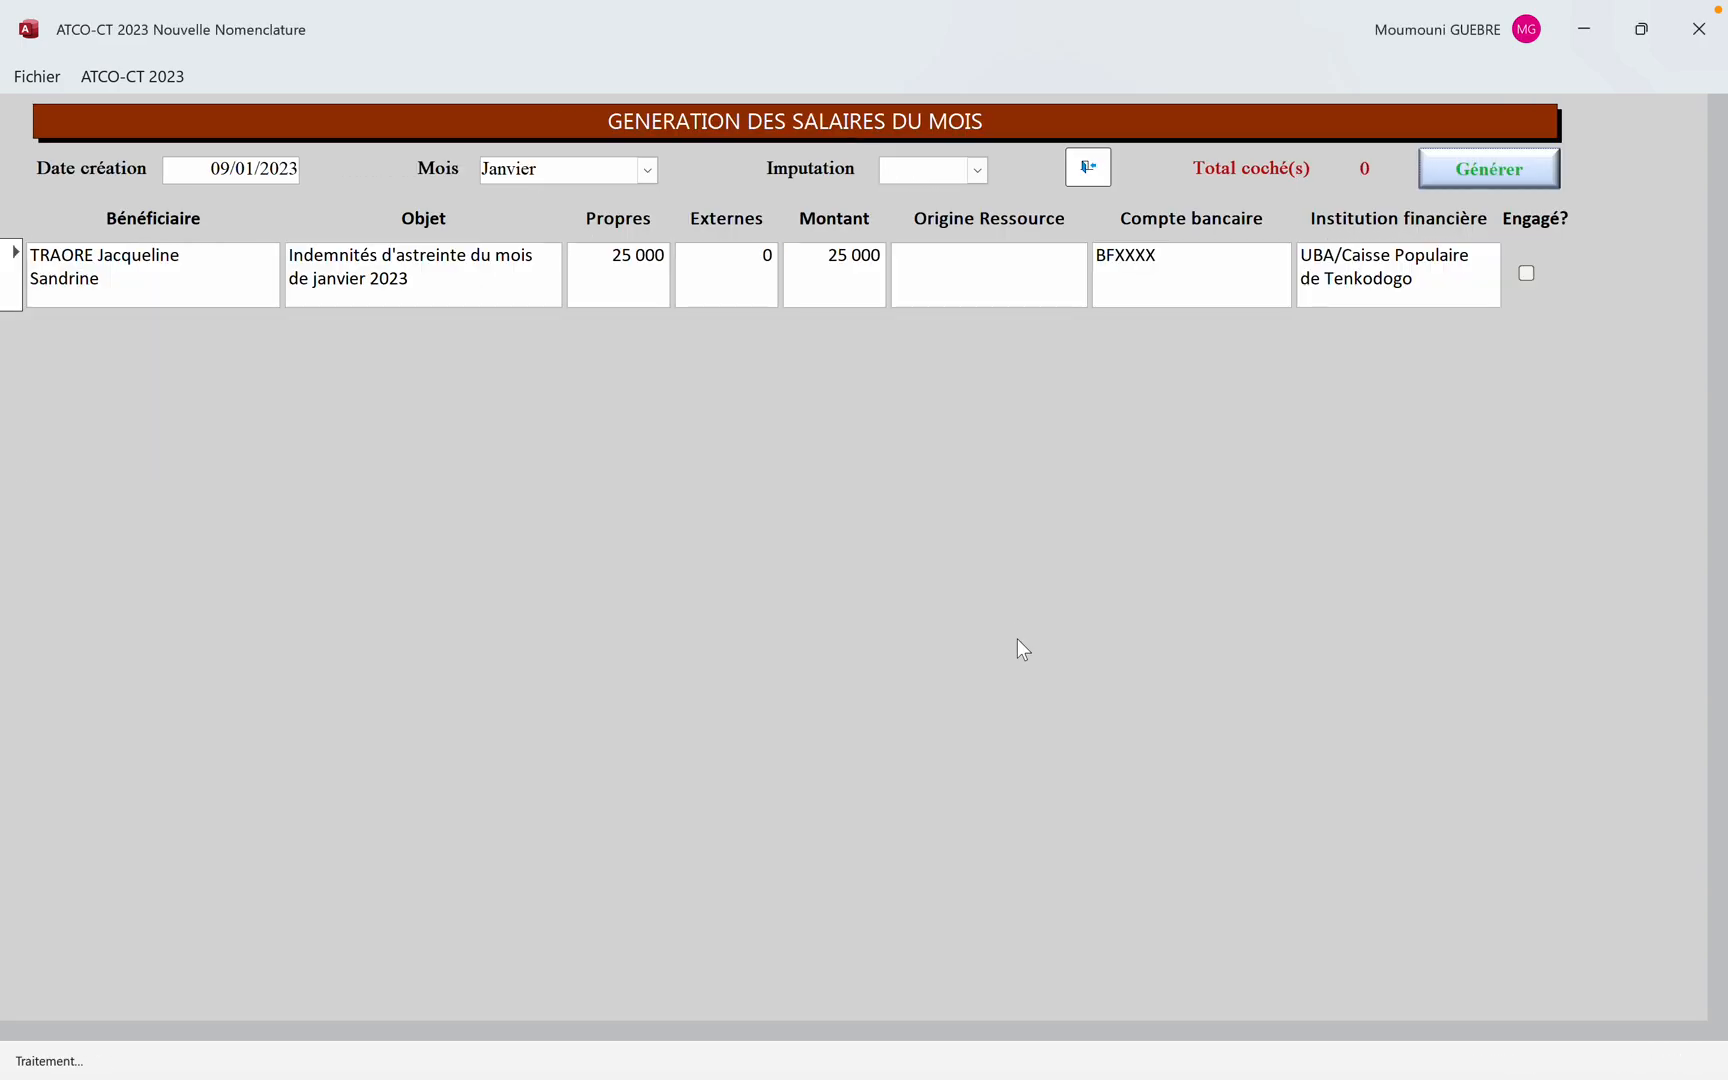
Generate and record the January commitment for imputation 6632 with the housing allowance line marked as engaged
click(977, 173)
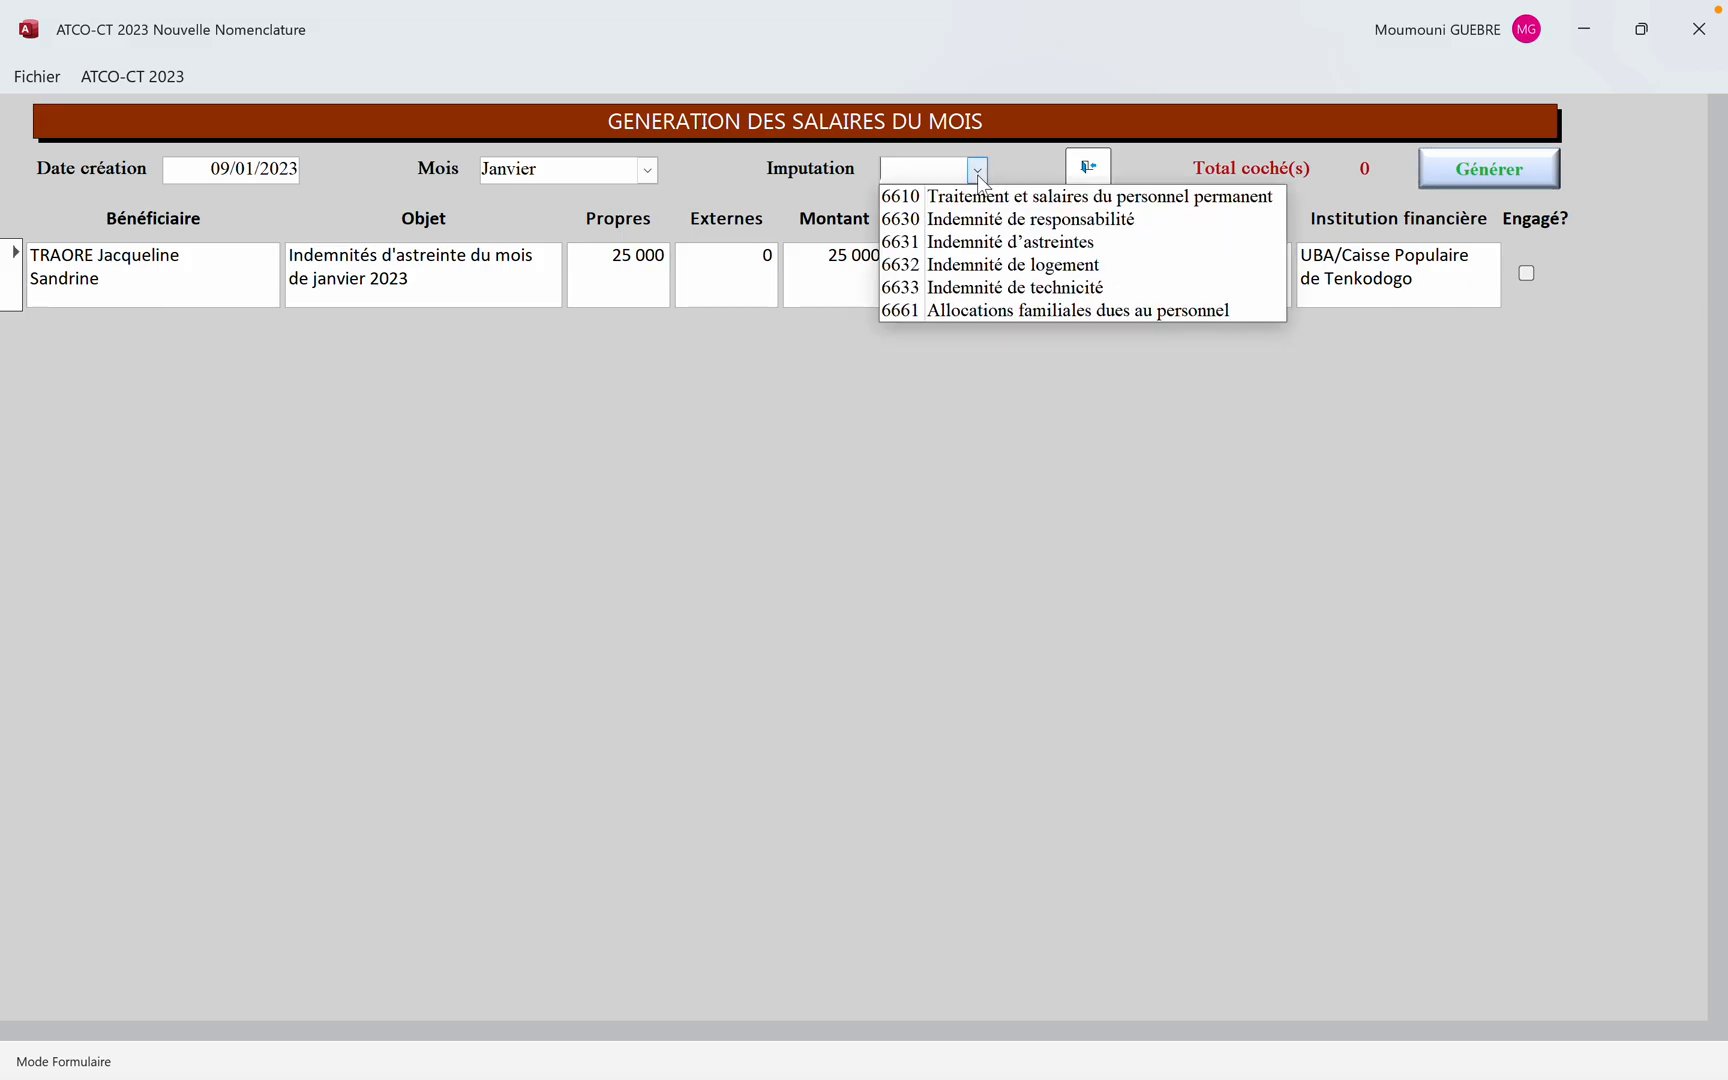
click(966, 260)
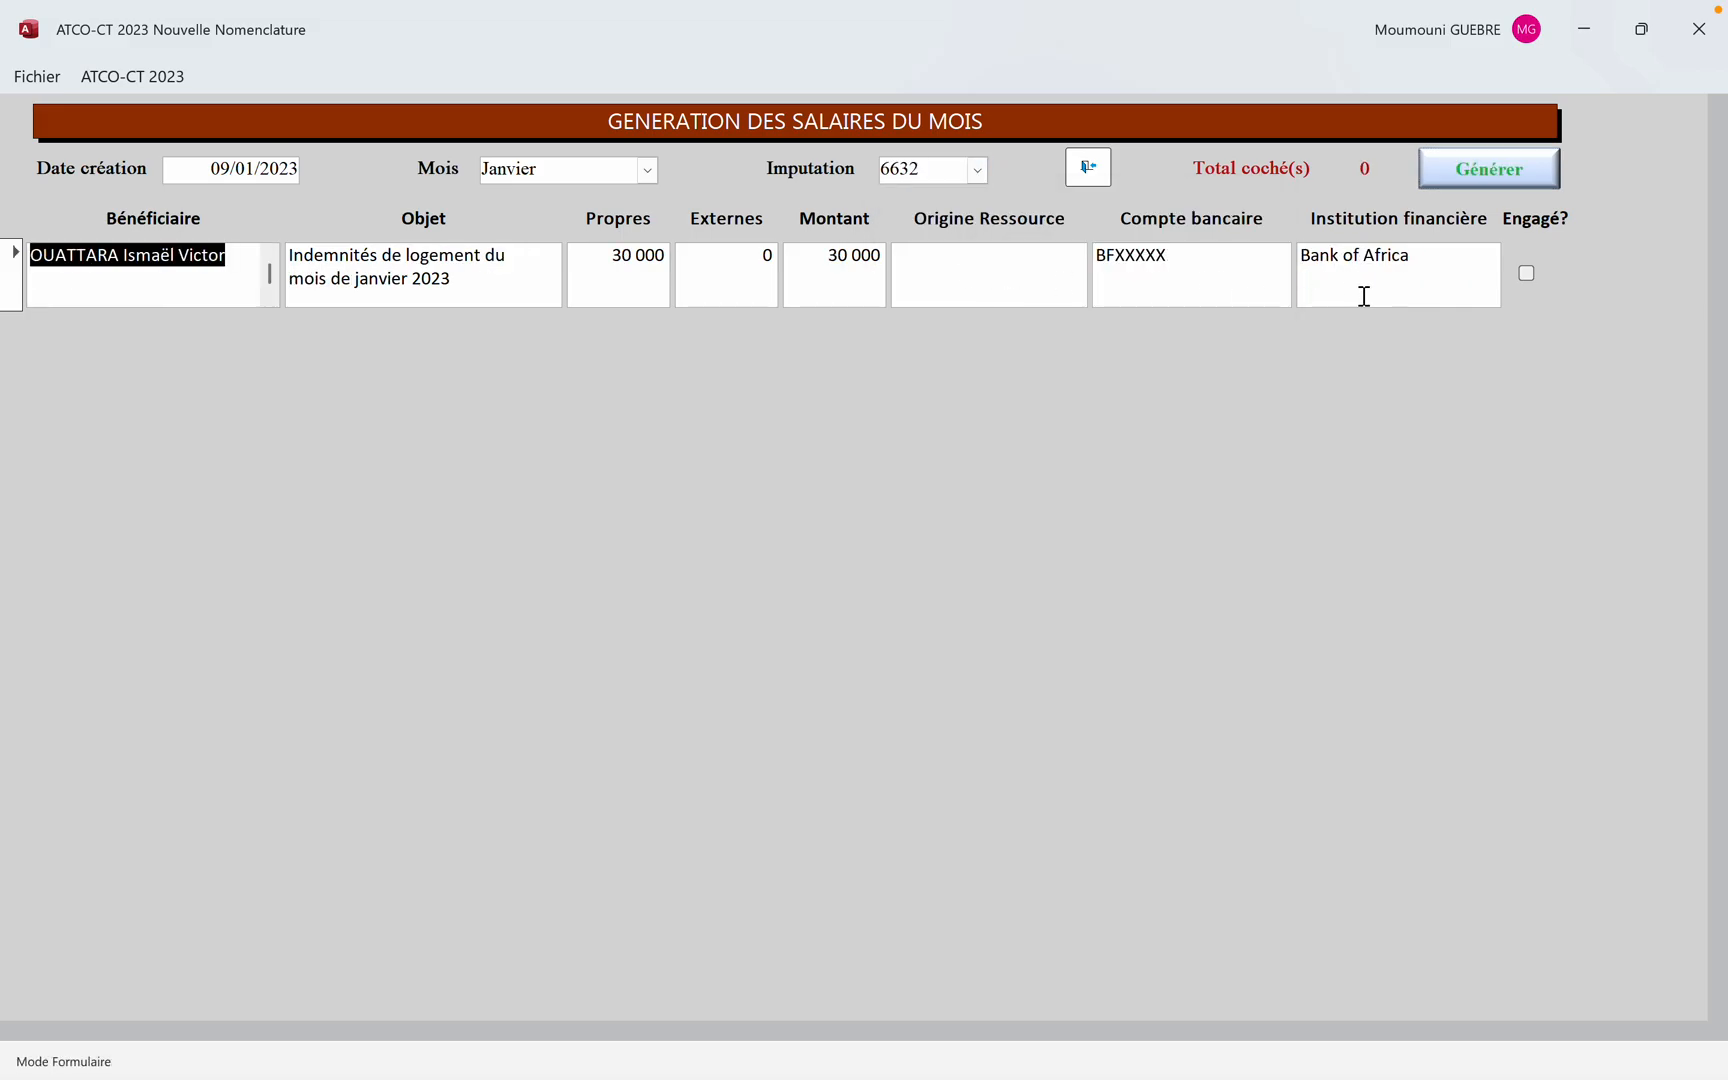
click(1521, 279)
click(1476, 174)
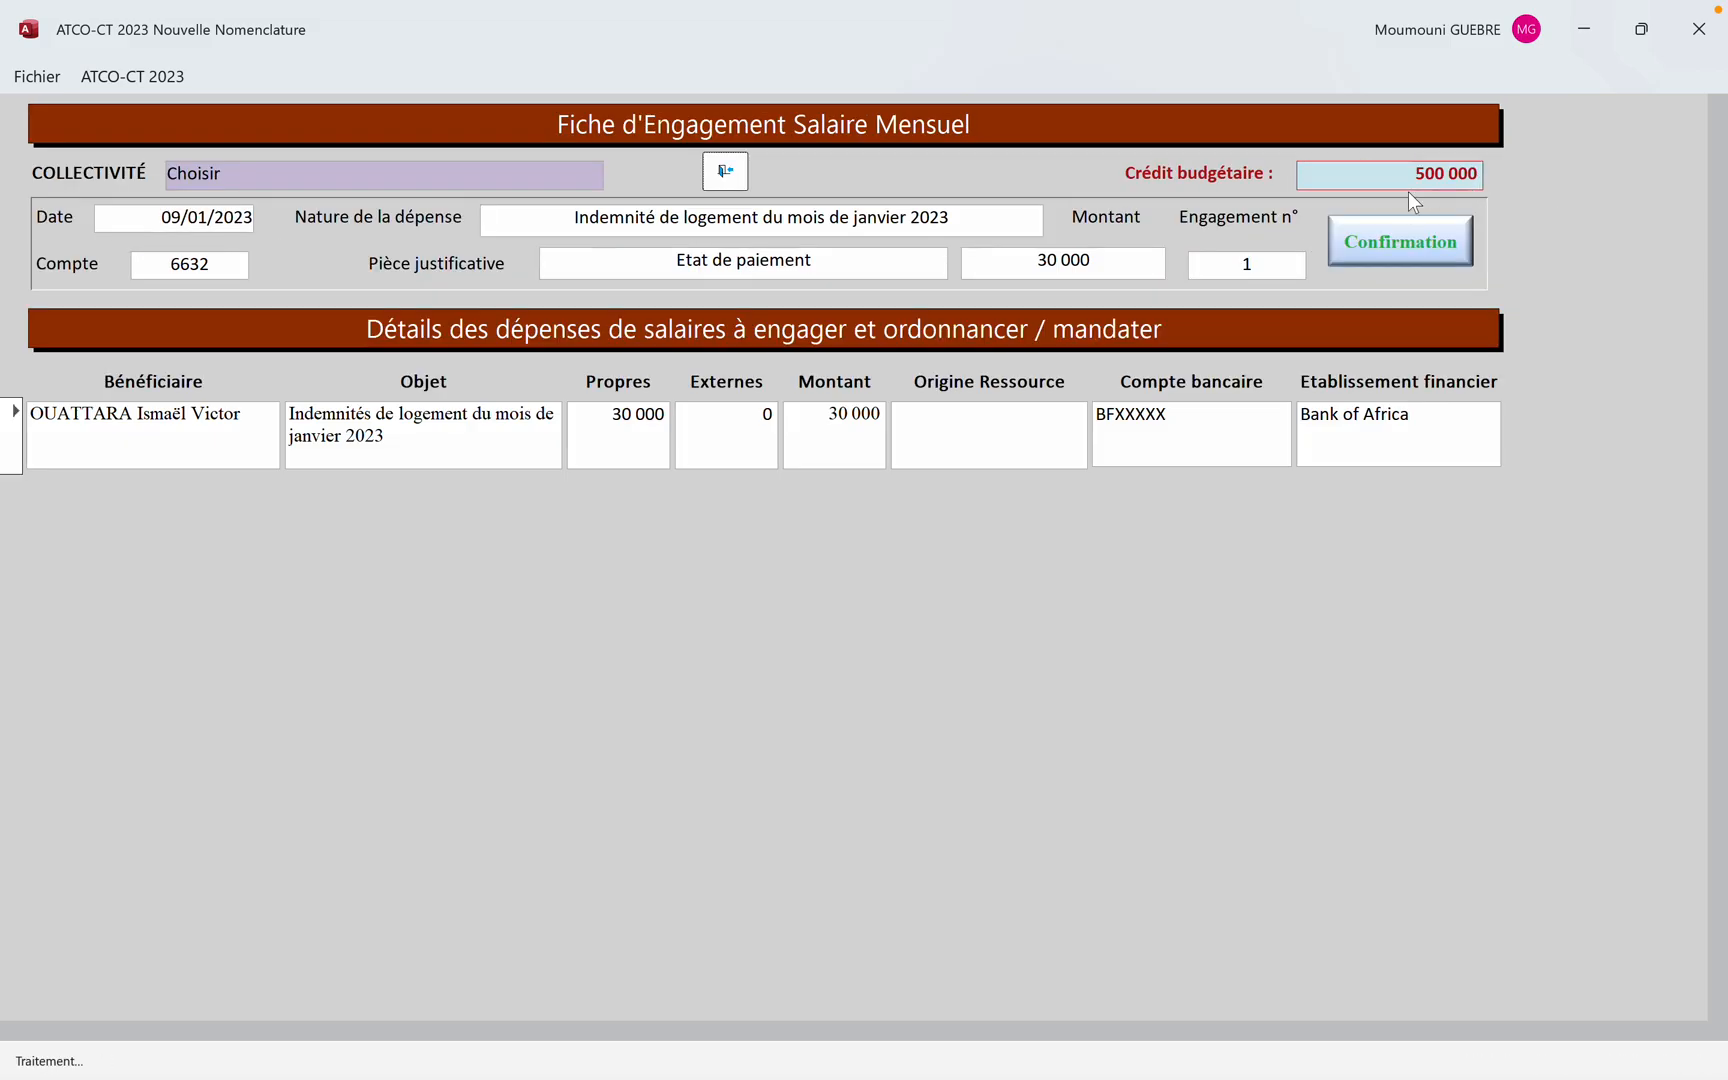
click(1386, 234)
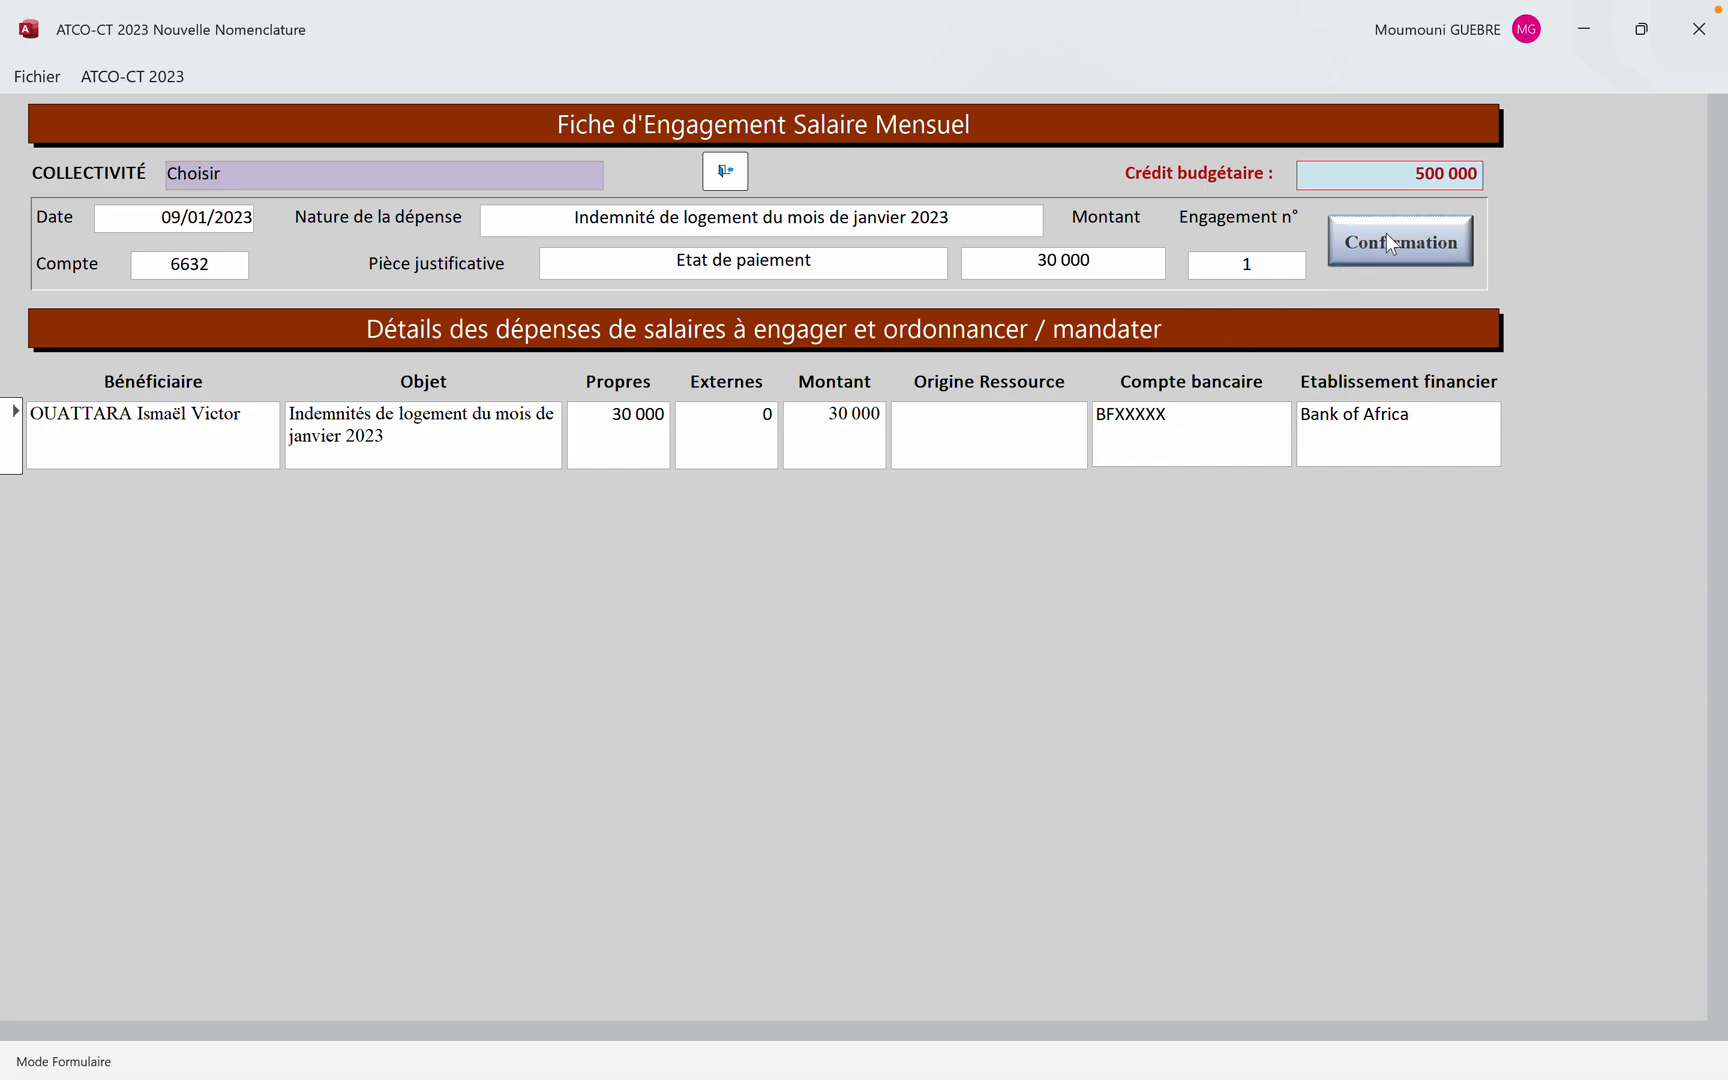
click(856, 642)
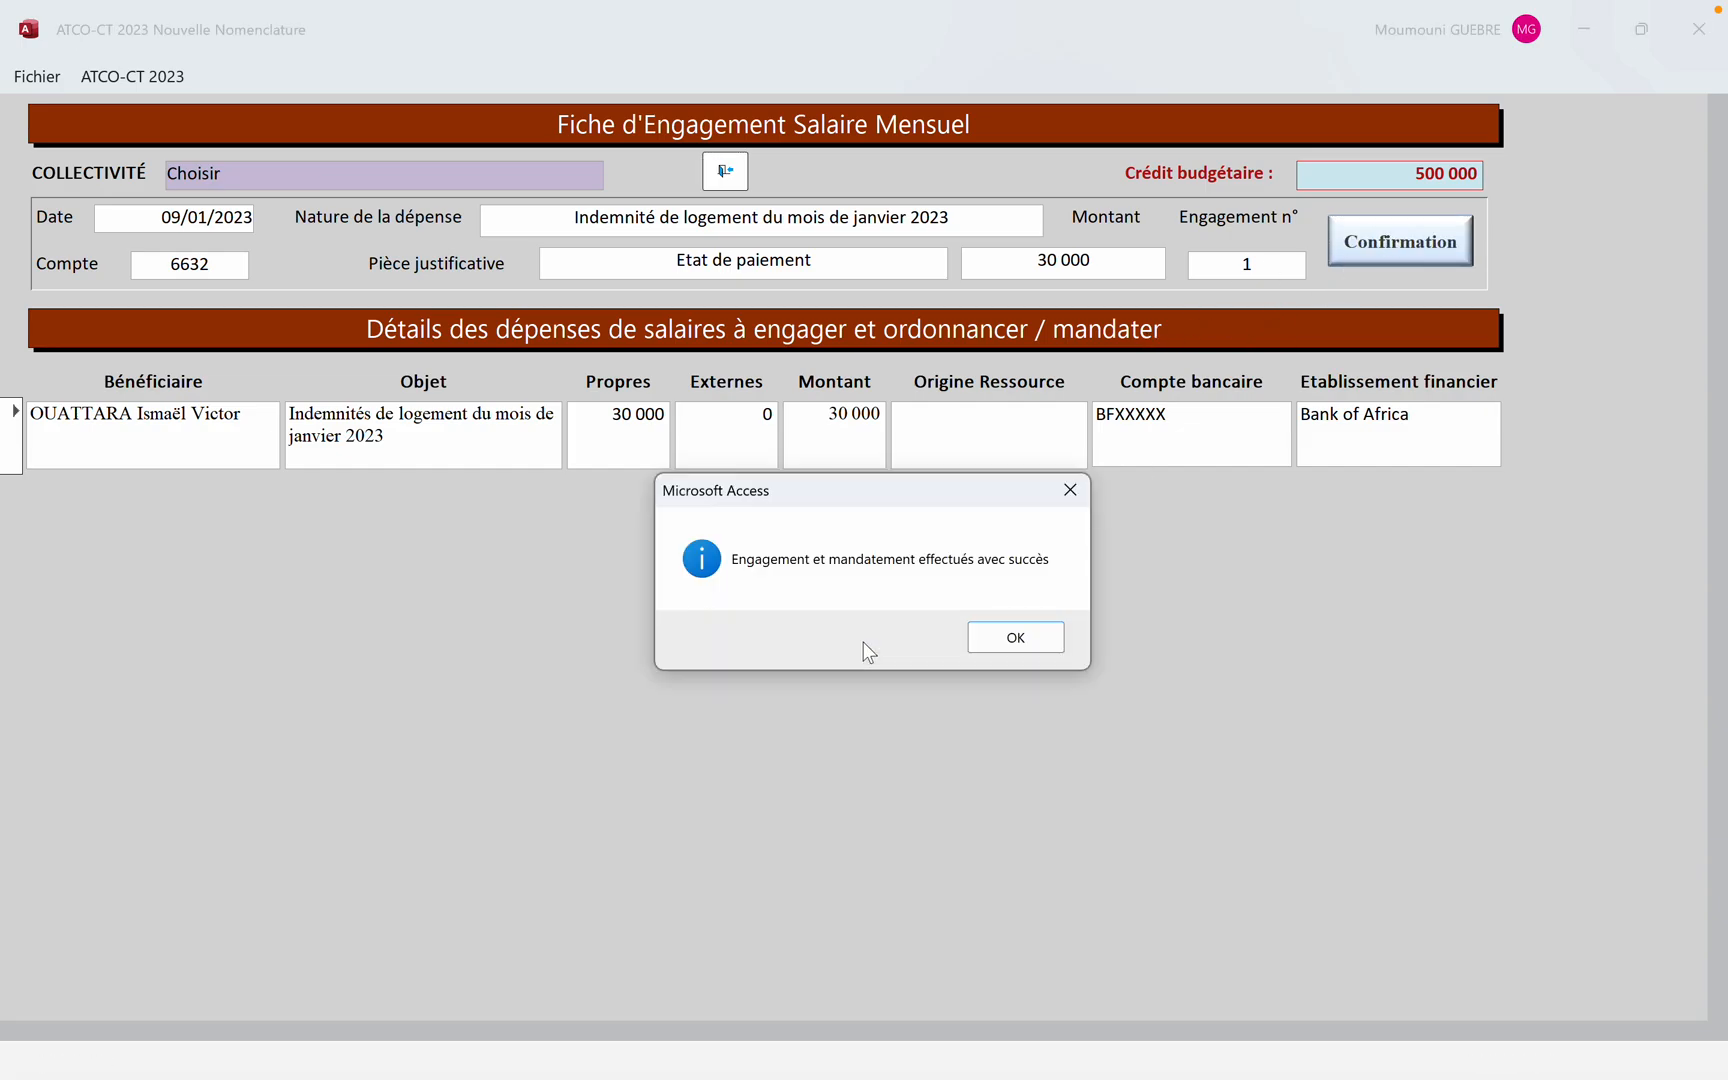
click(1035, 637)
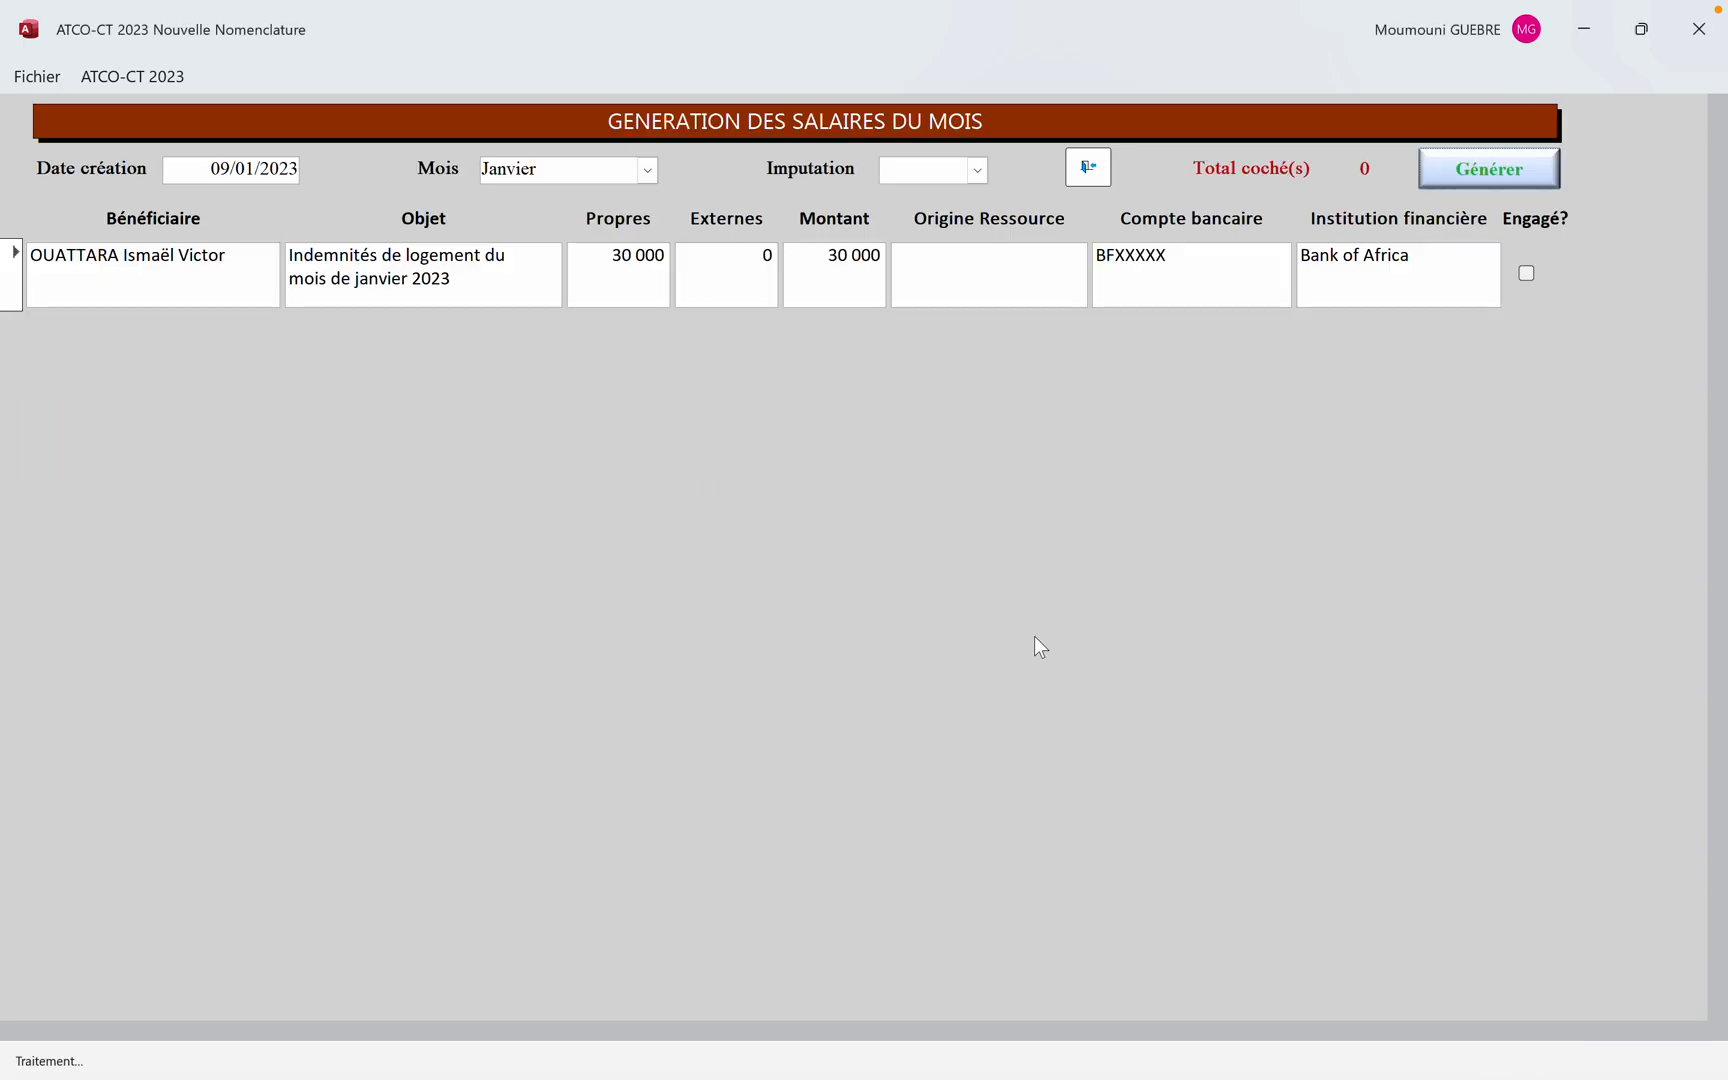
Generate and record the January commitment for imputation 6633 with the technical allowance line marked as engaged
click(977, 178)
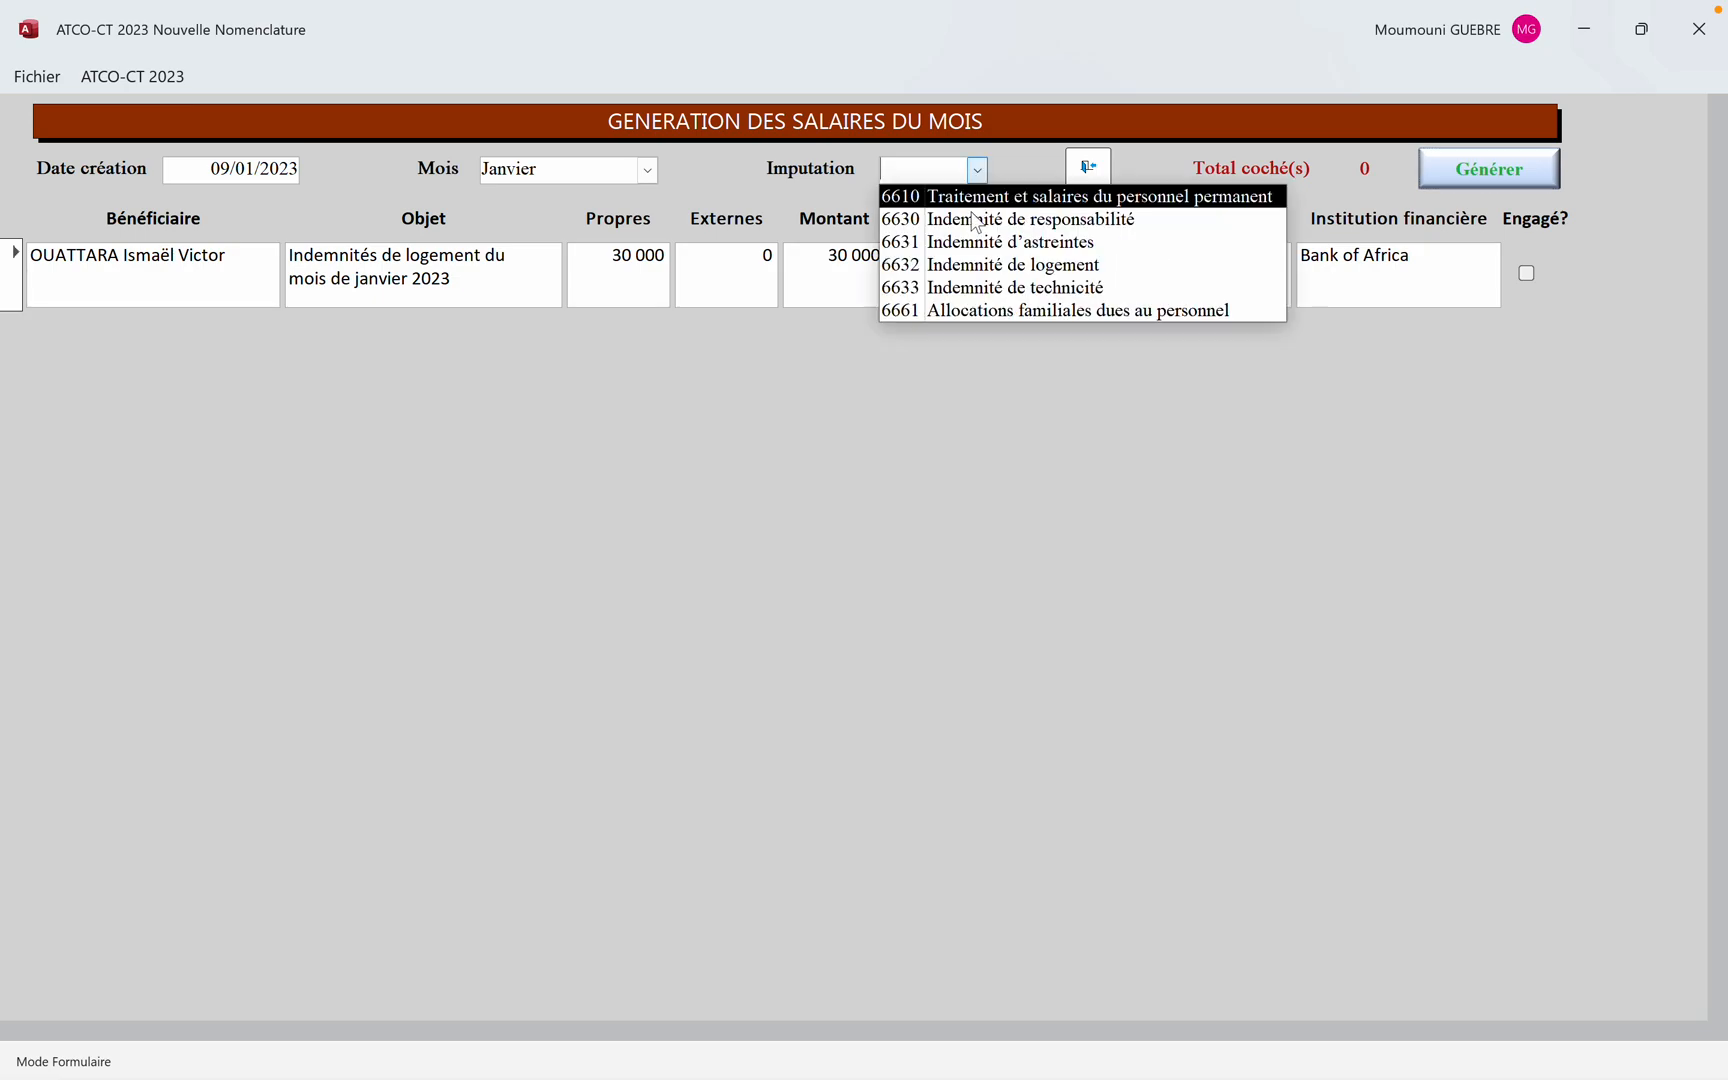
click(968, 288)
click(1526, 273)
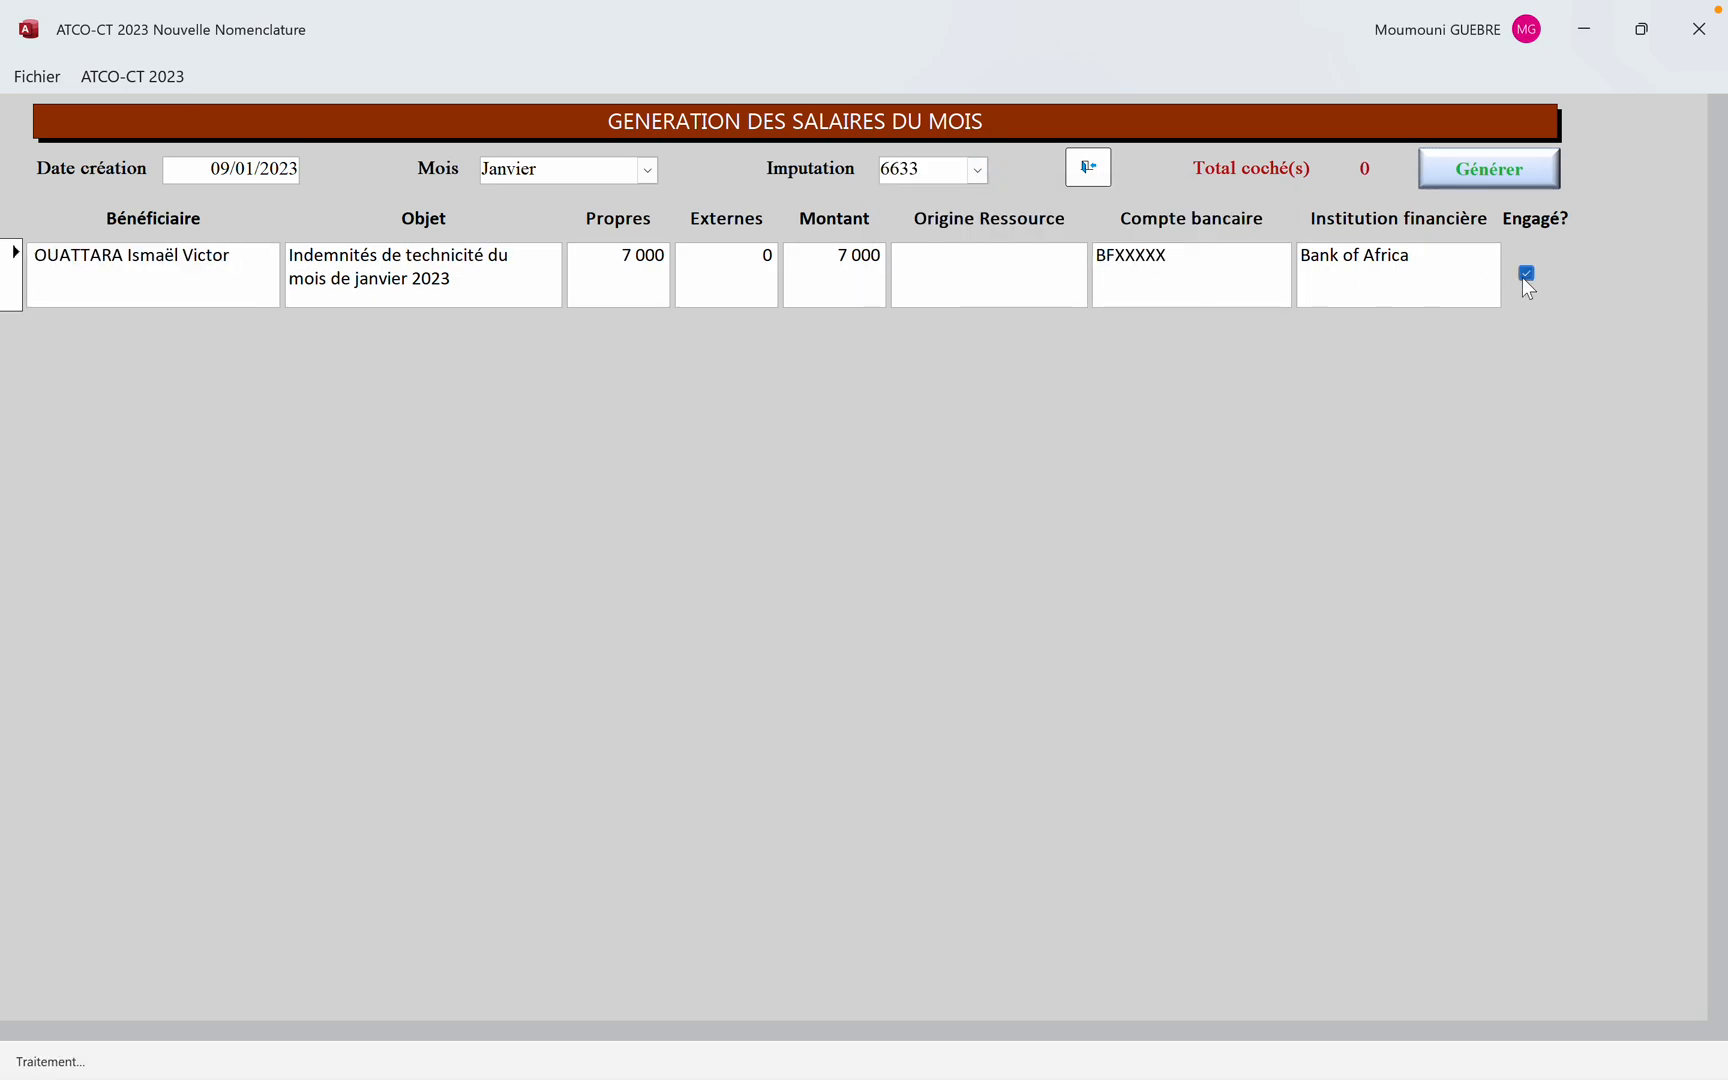
click(1474, 186)
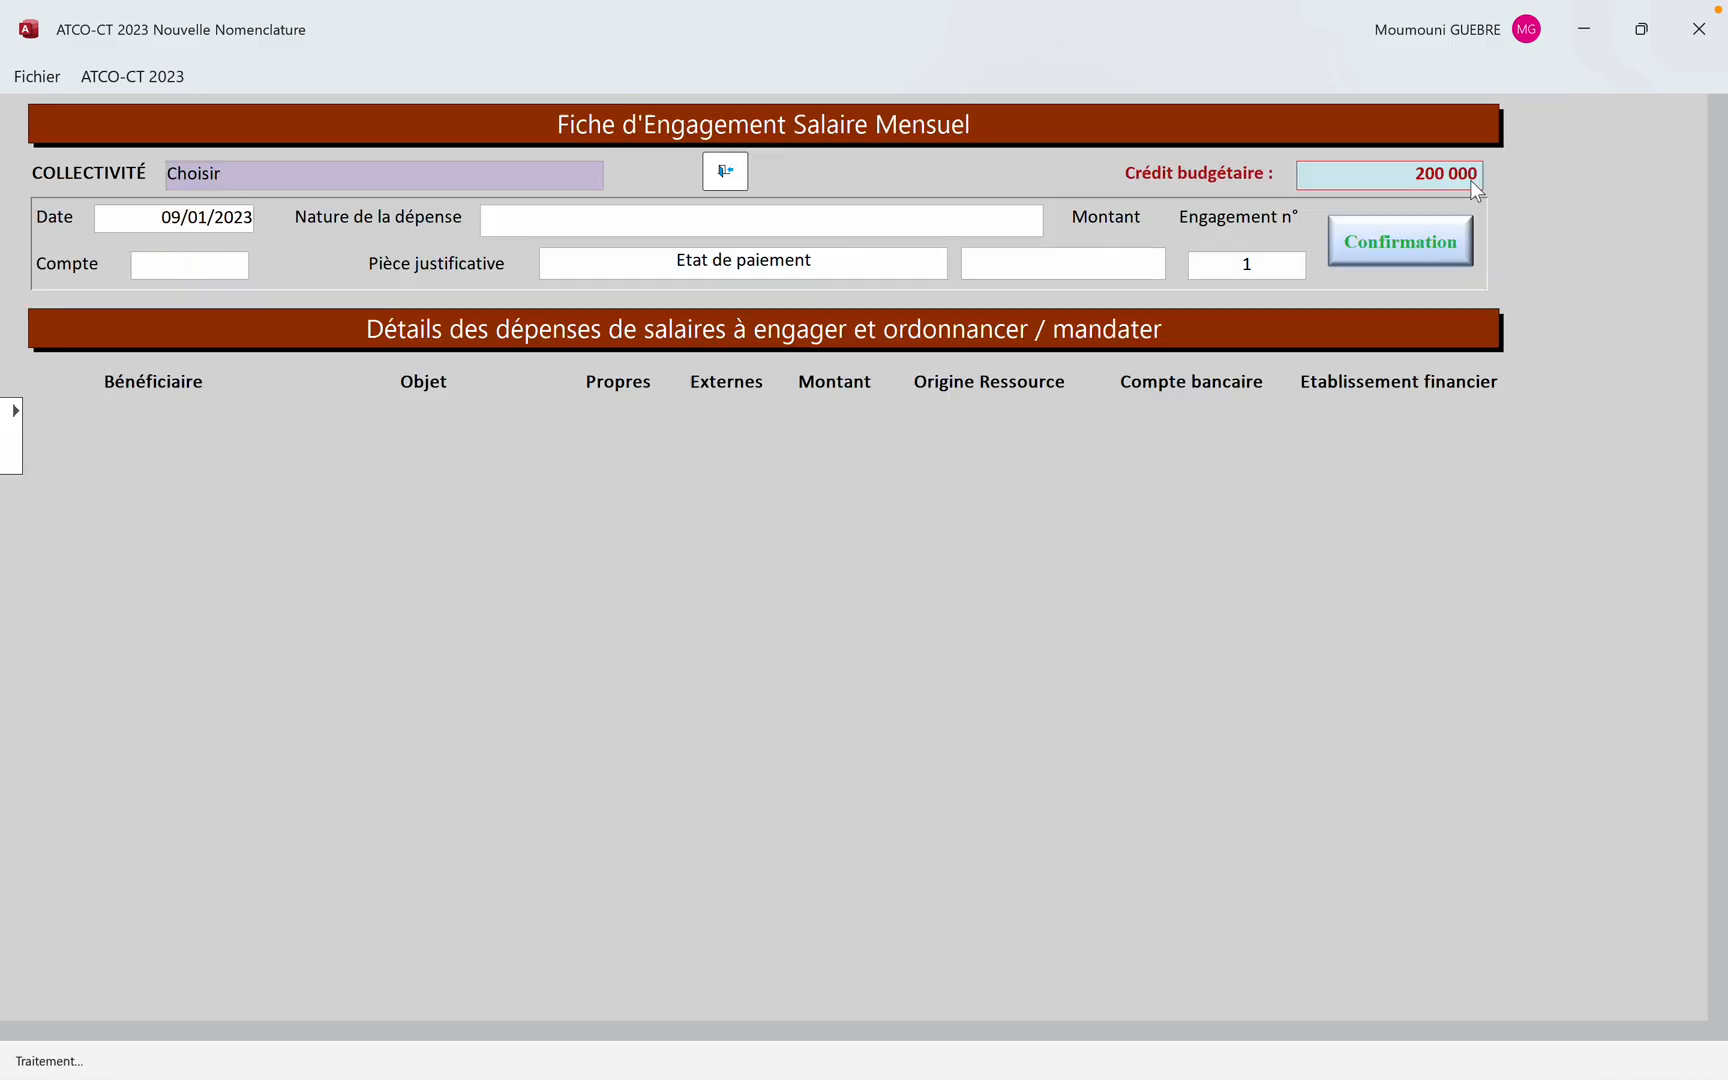
click(1393, 241)
click(880, 636)
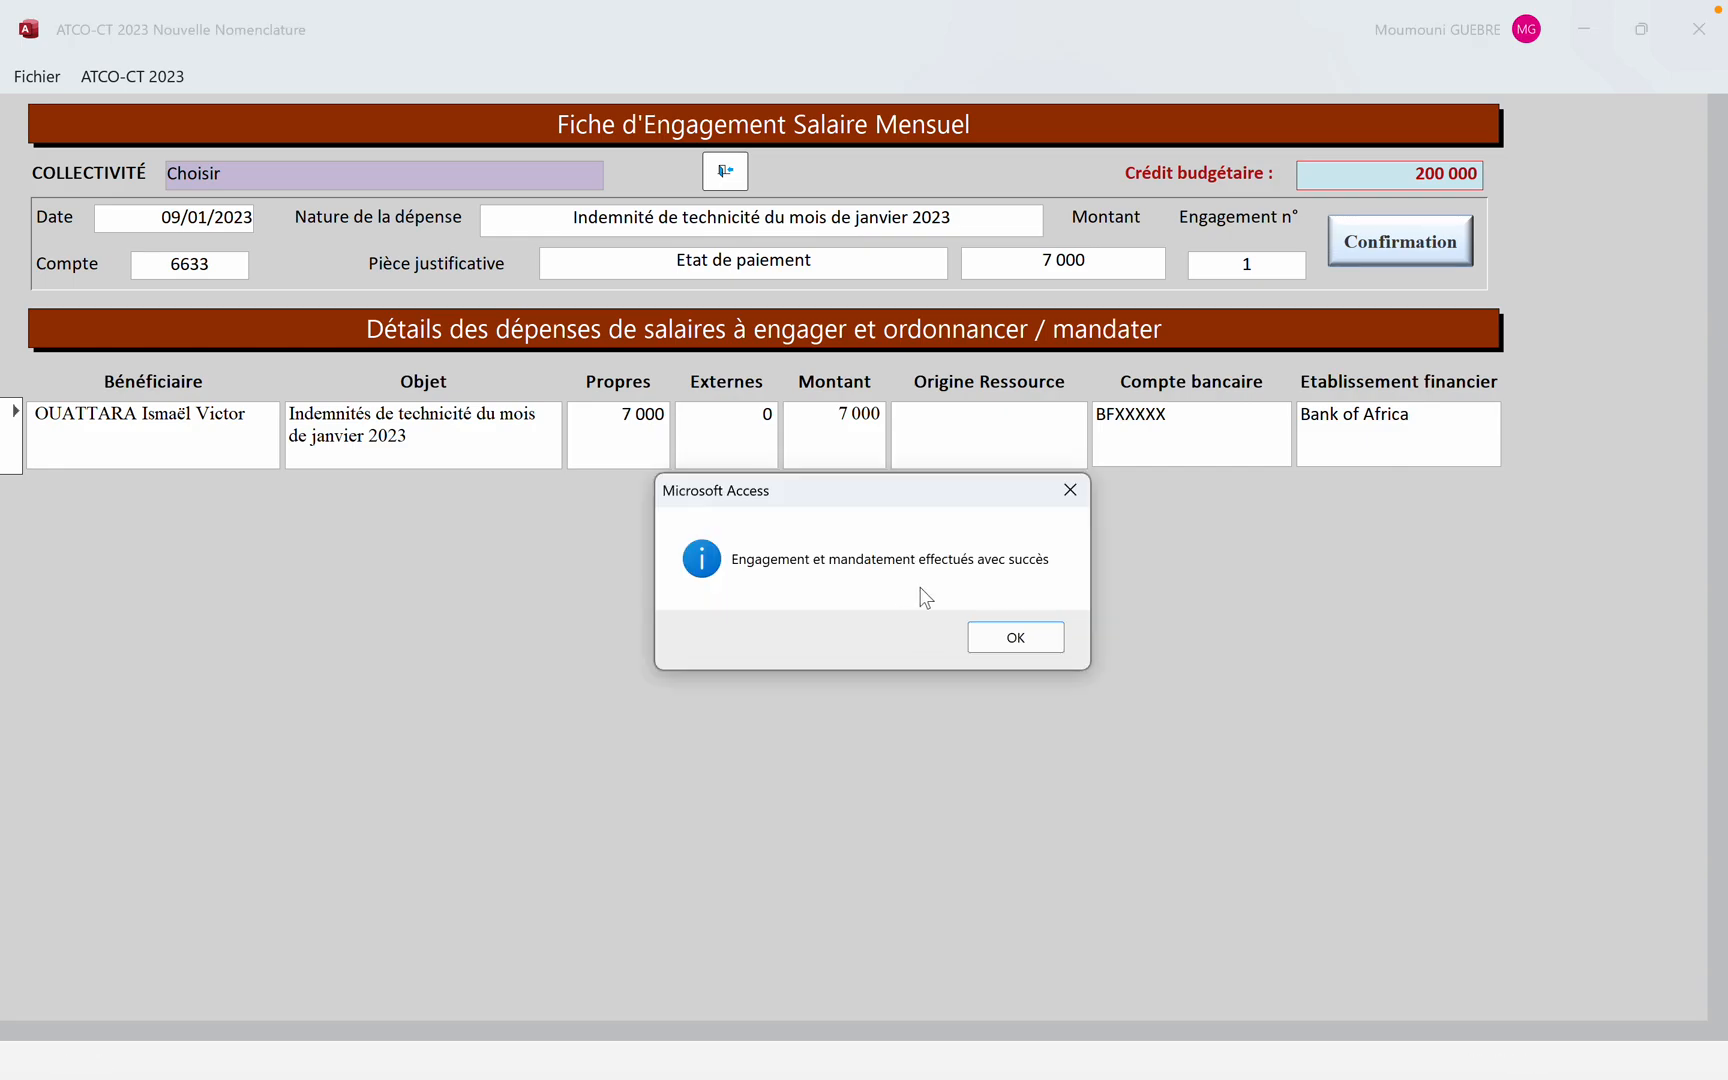
click(1008, 645)
Generate and record the January commitment for imputation 6661 with the family allowance line marked as engaged
click(977, 170)
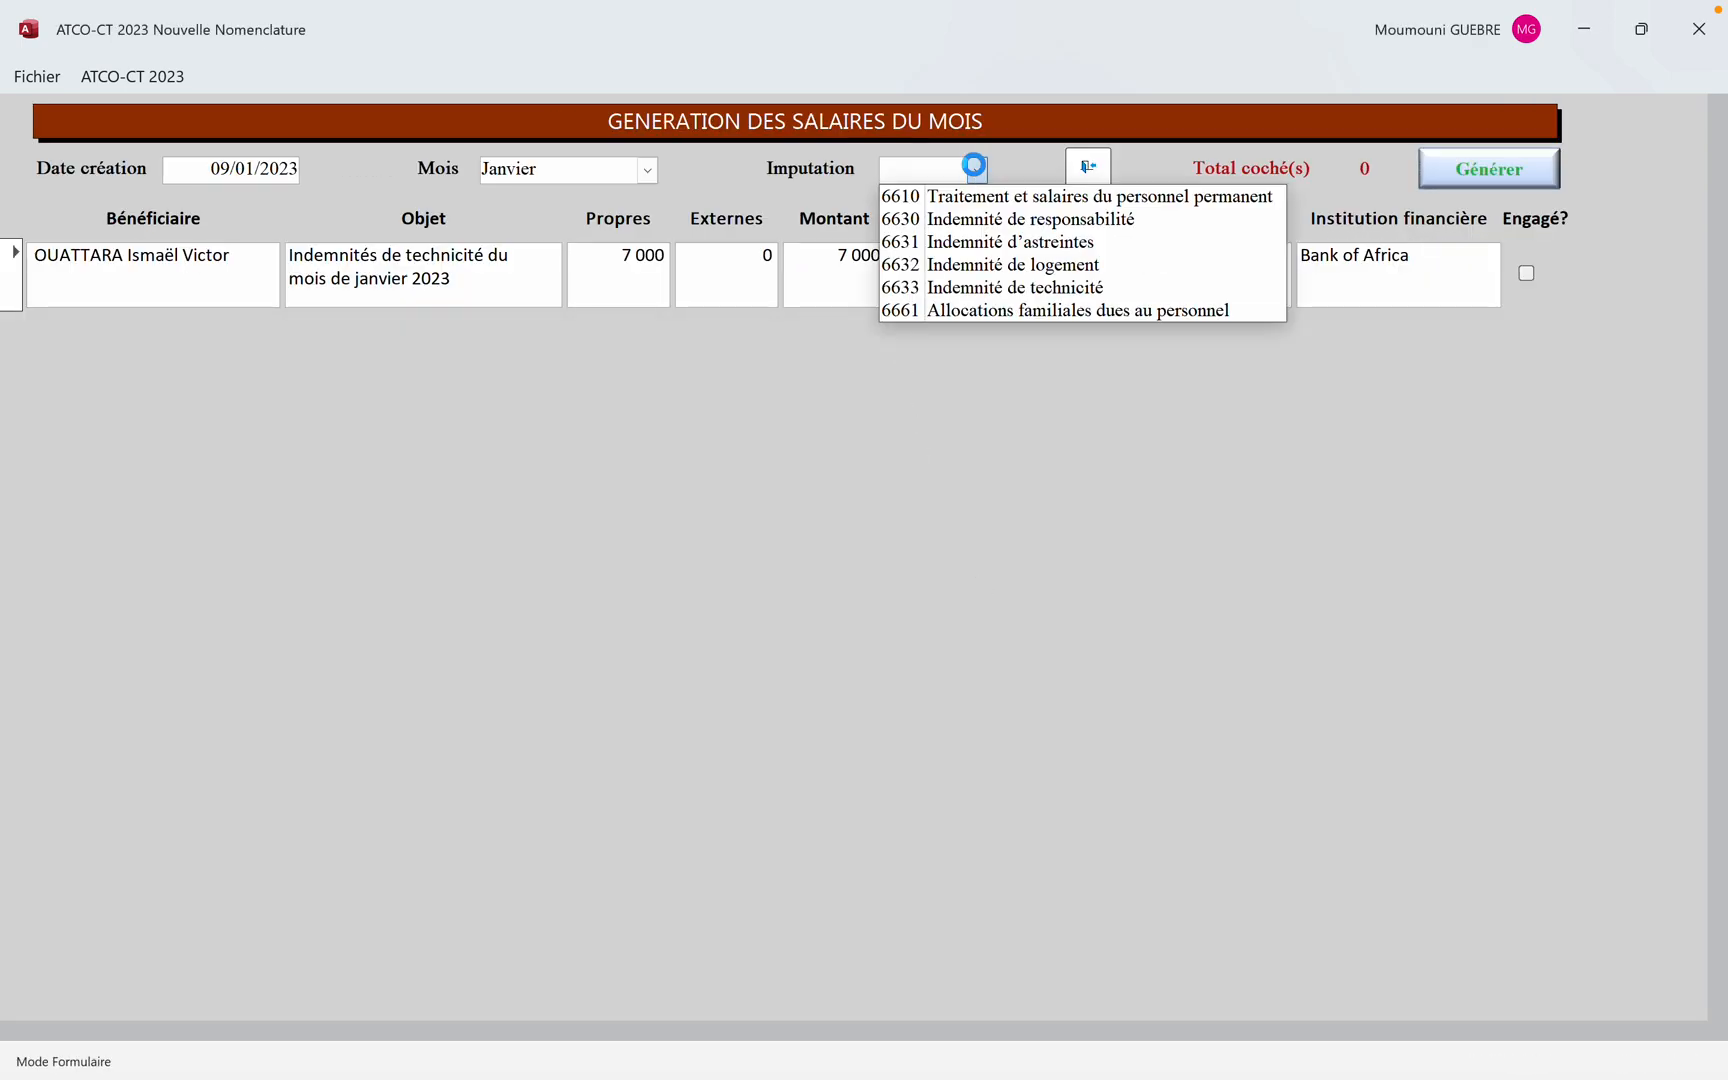
click(943, 309)
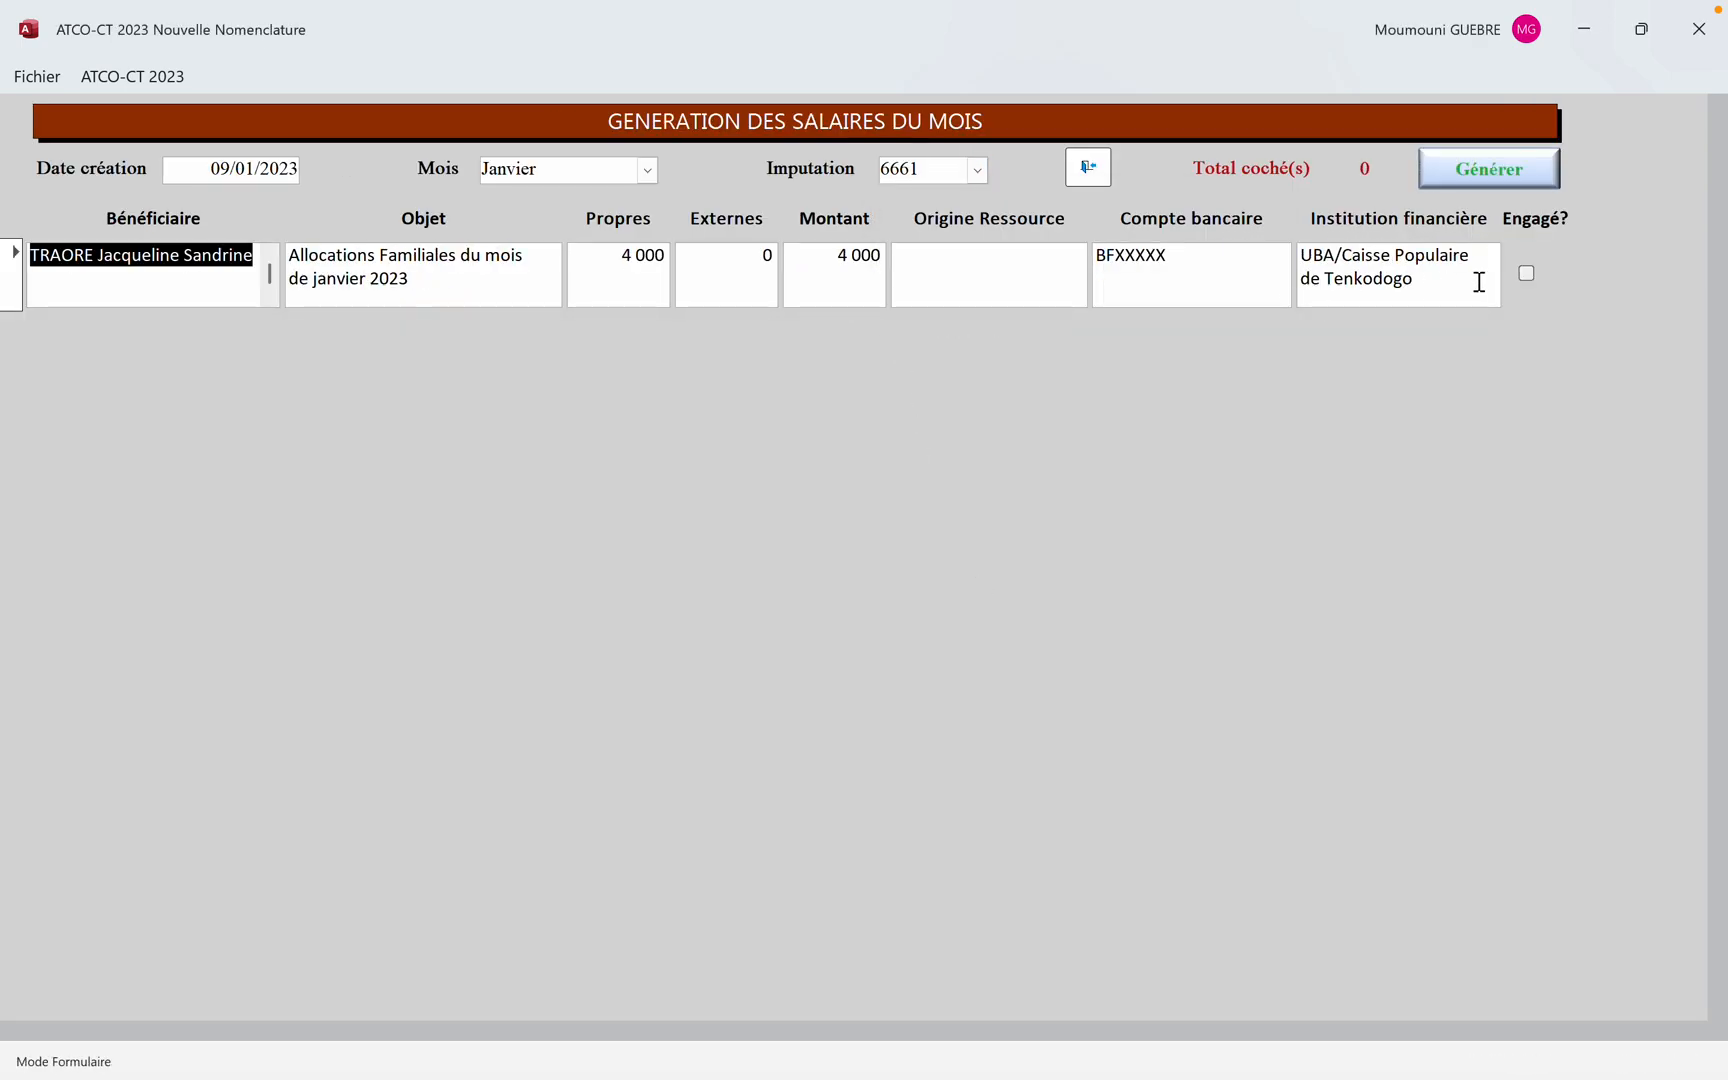
click(1526, 275)
click(1469, 177)
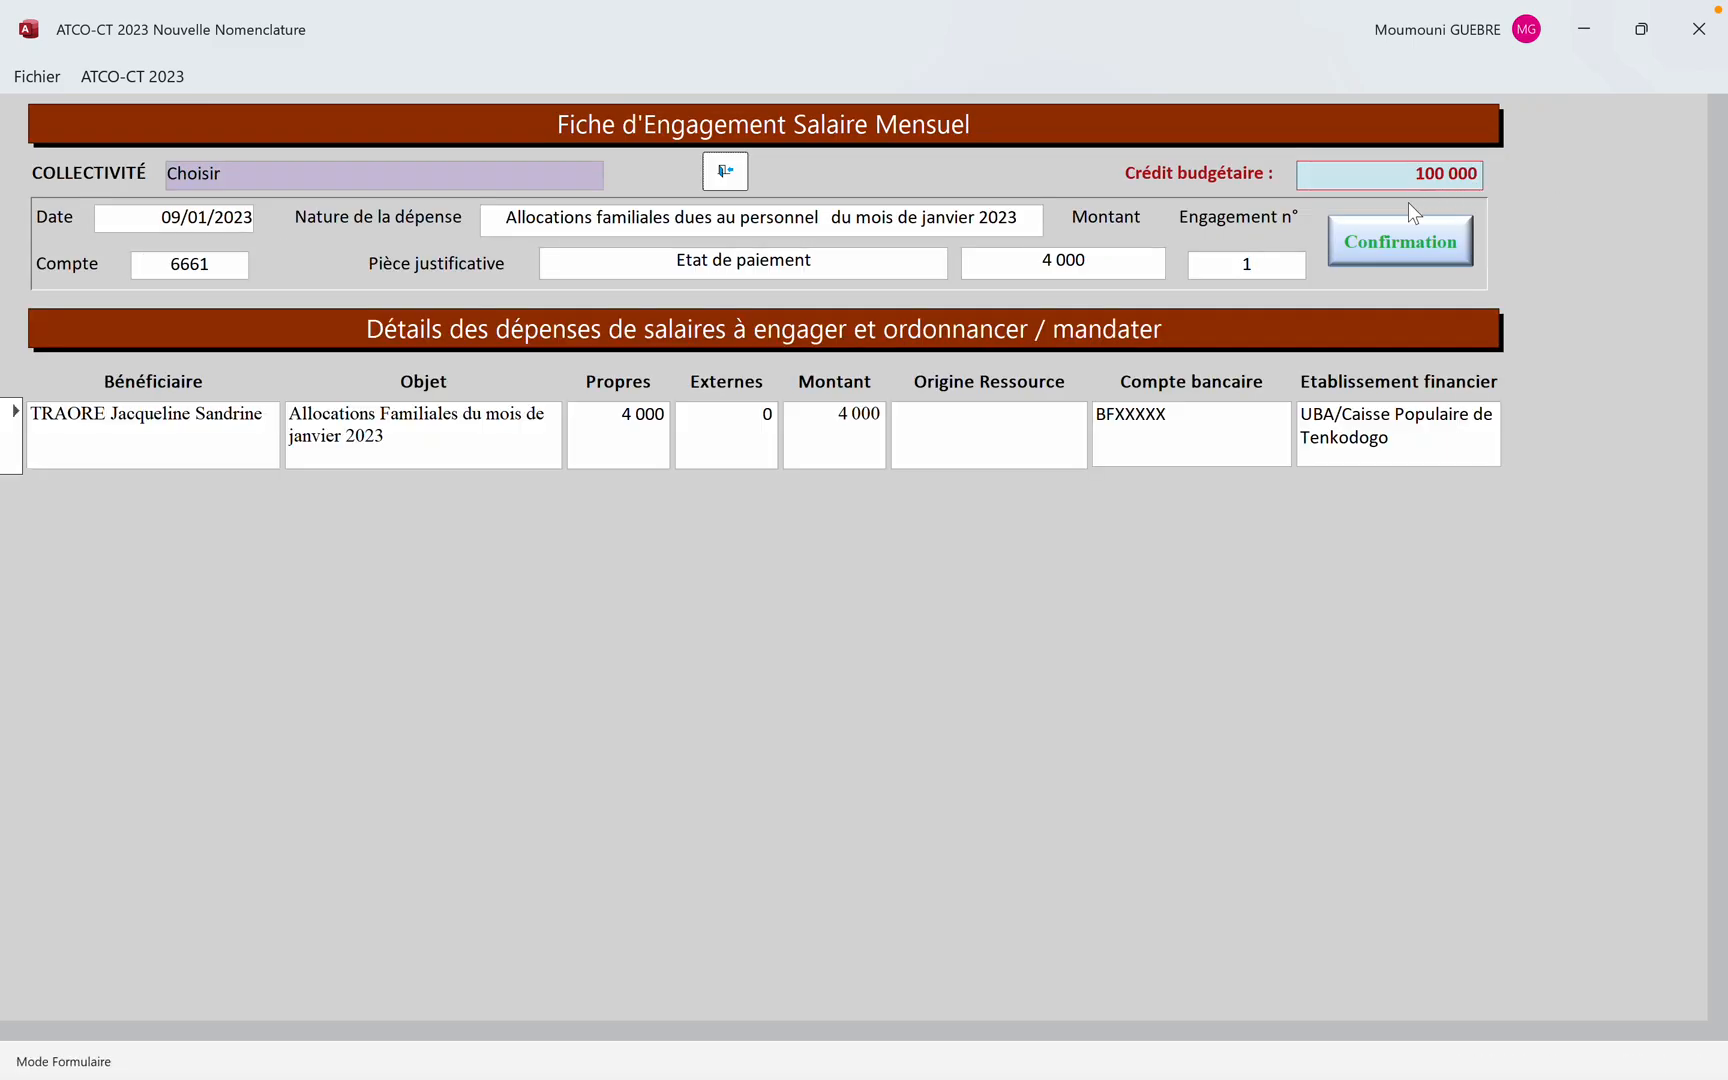
click(1405, 240)
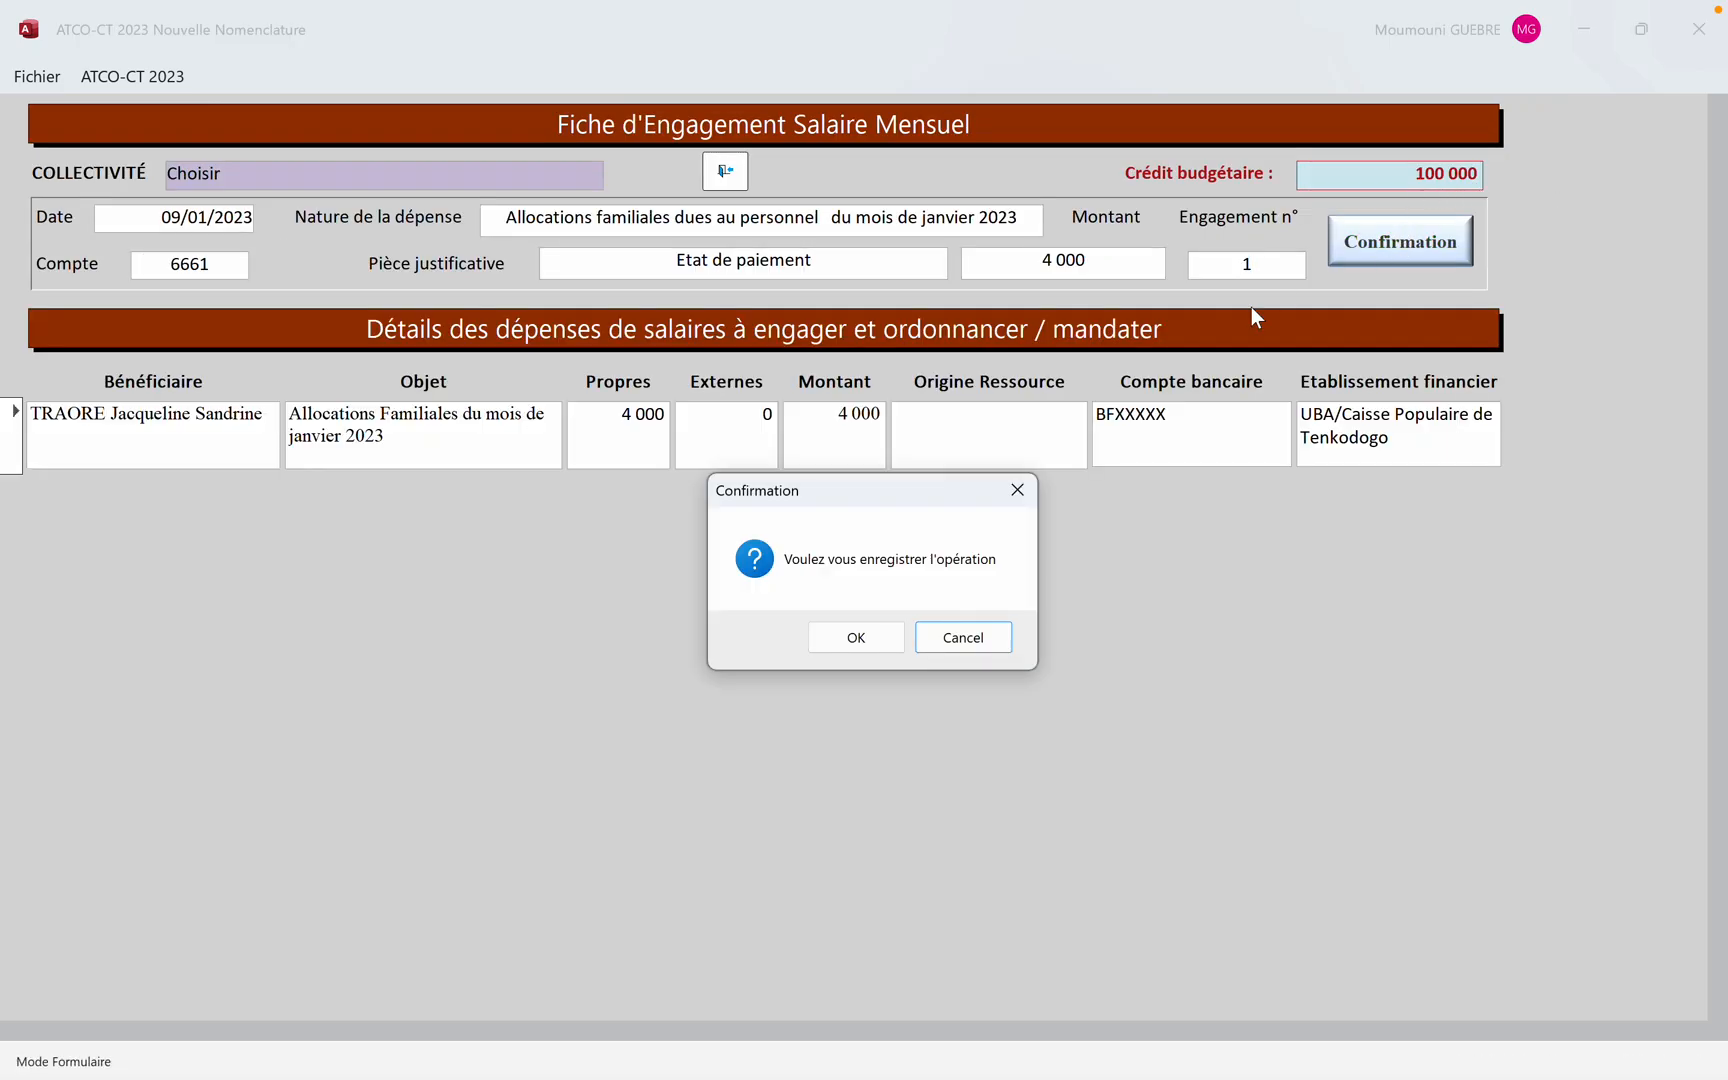
click(850, 649)
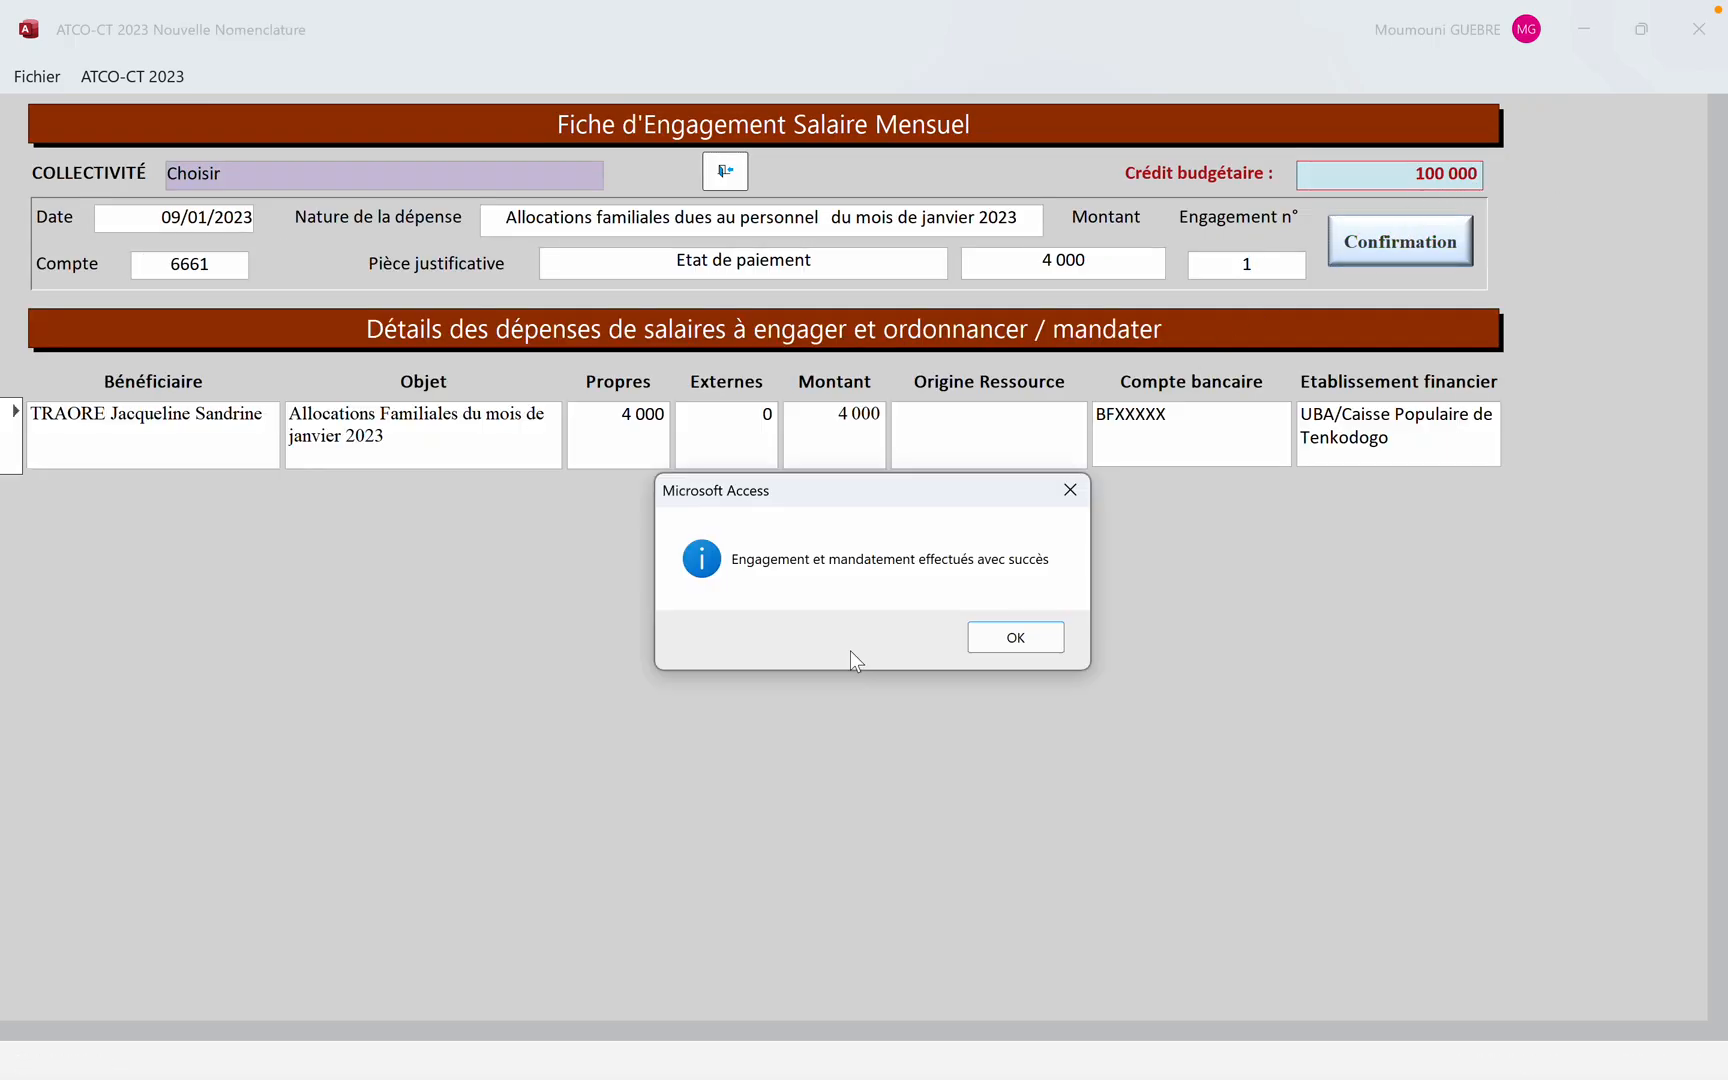
click(1009, 642)
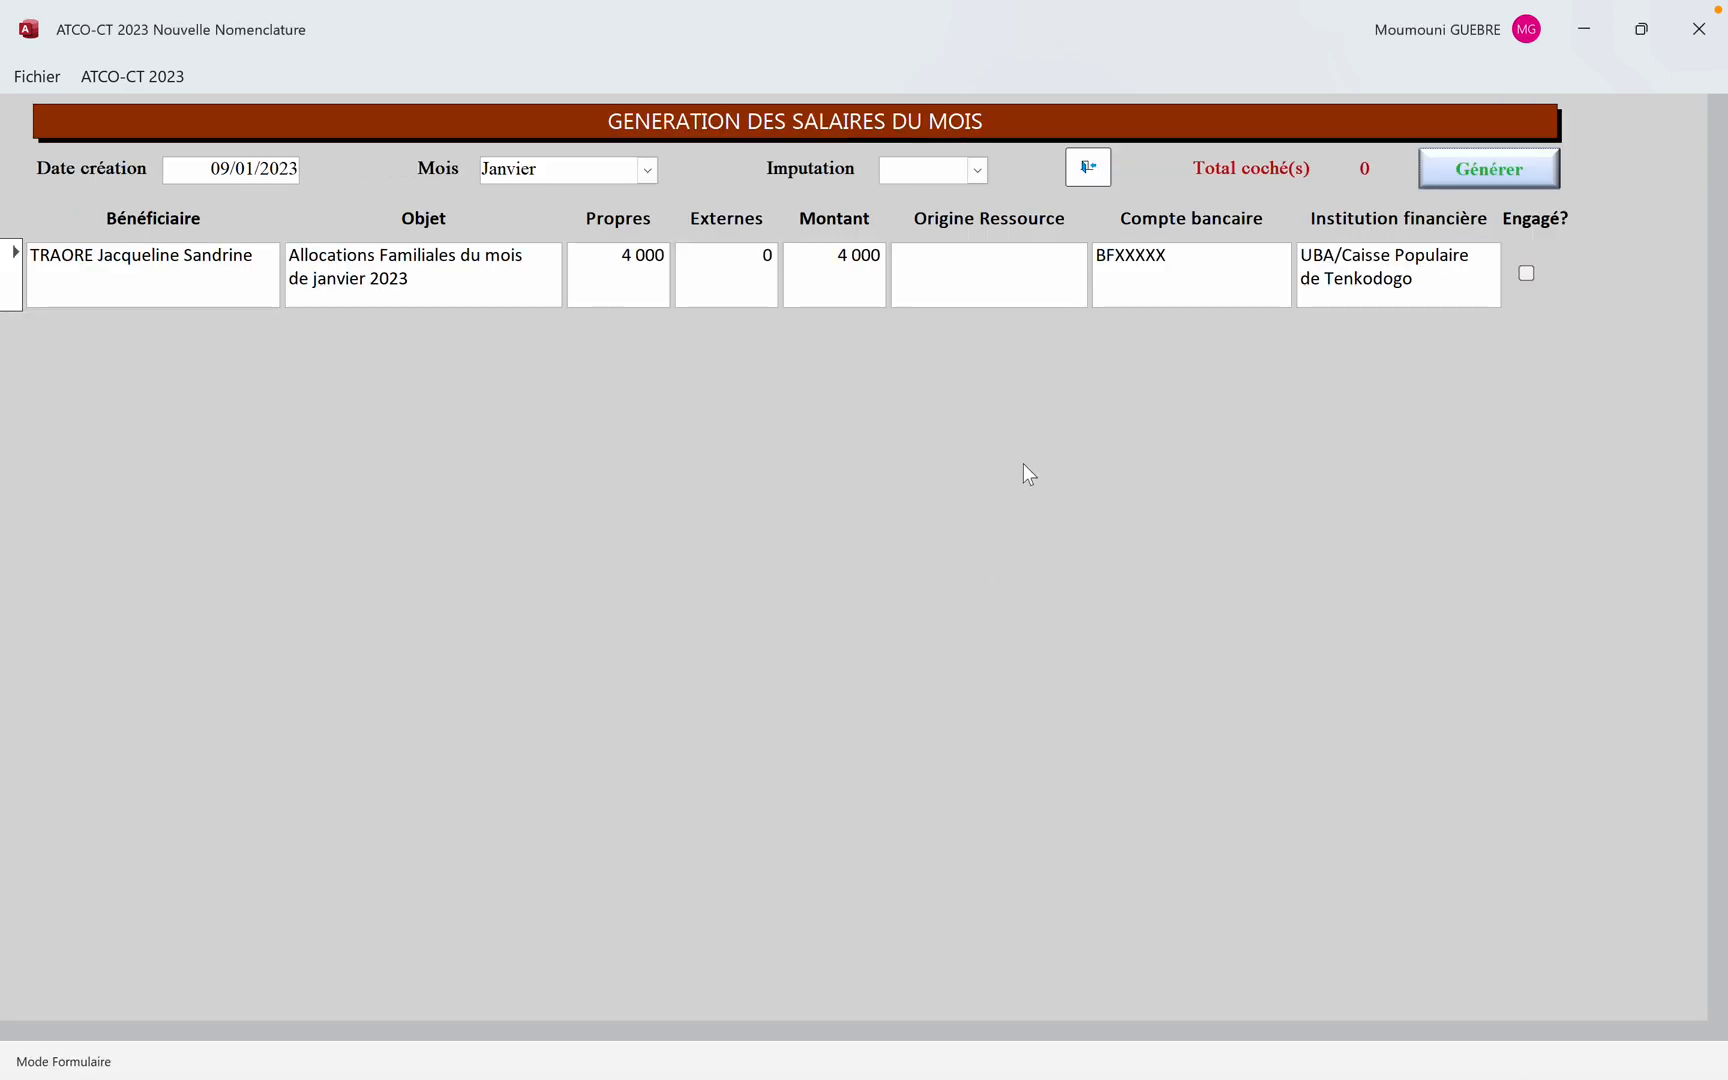
Try to generate the January commitment for imputation 6610 again with only the first salary line marked as engaged
click(979, 176)
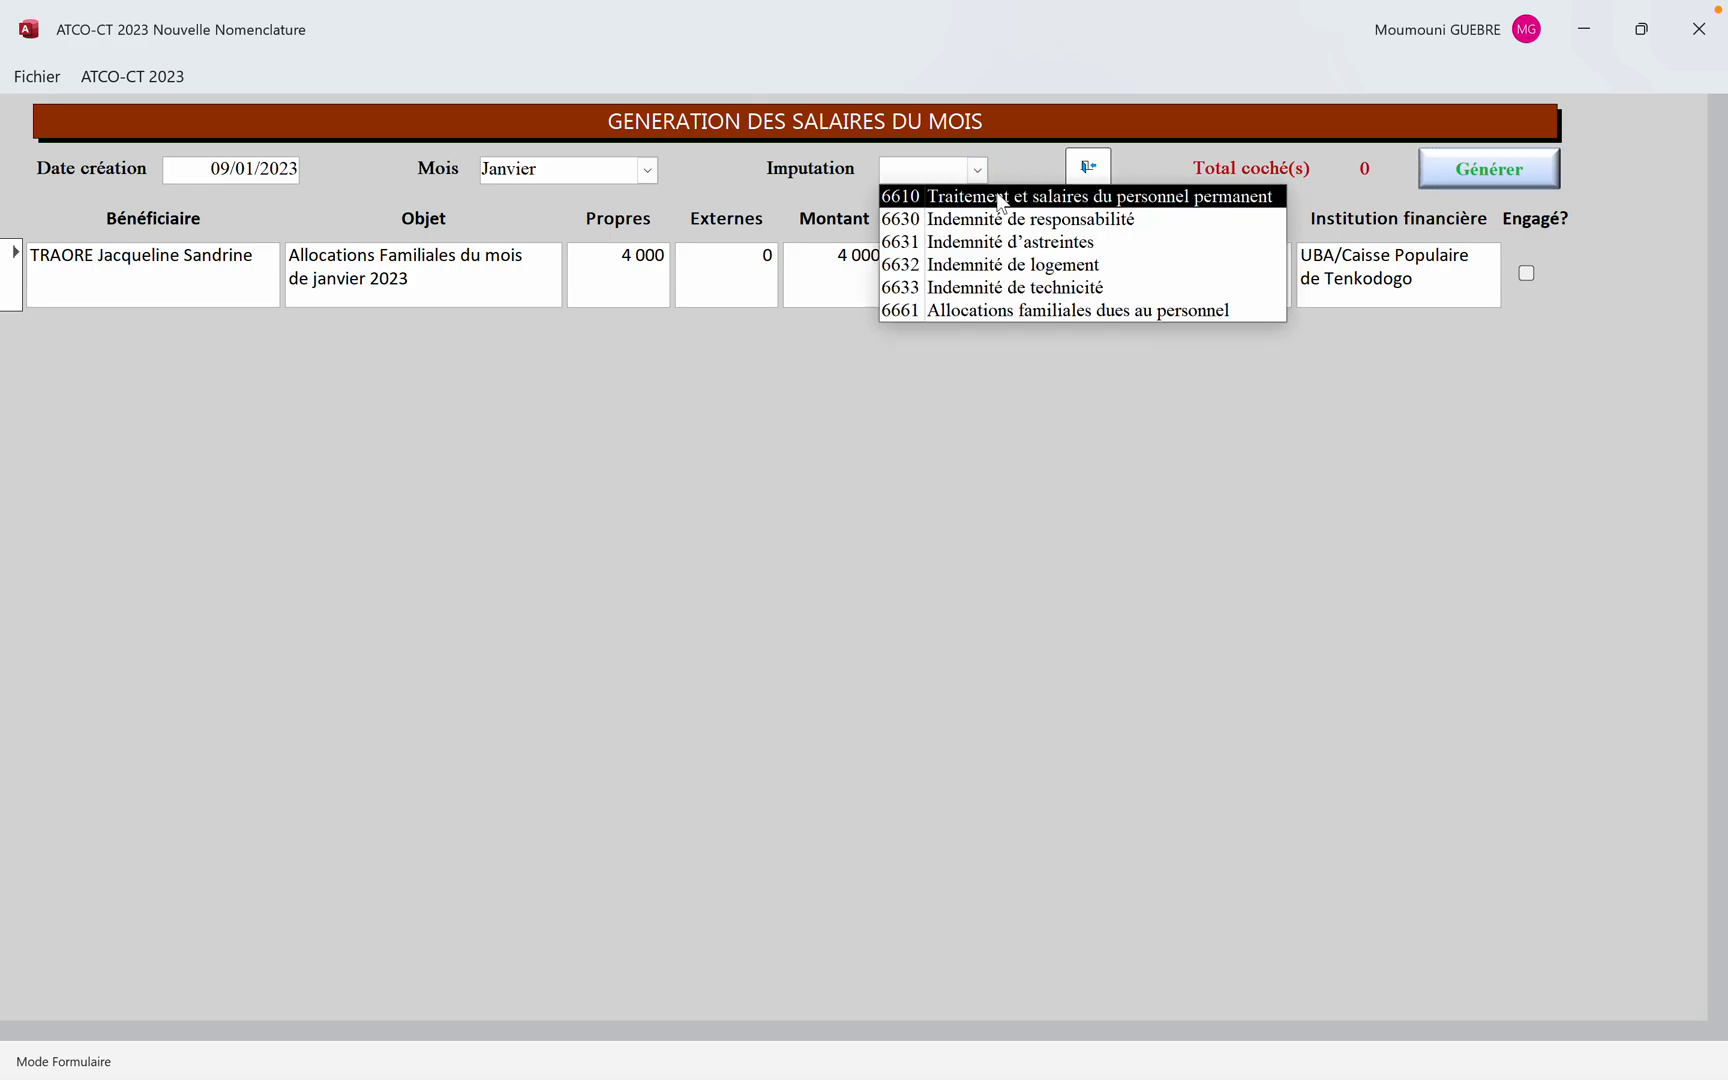
click(1001, 197)
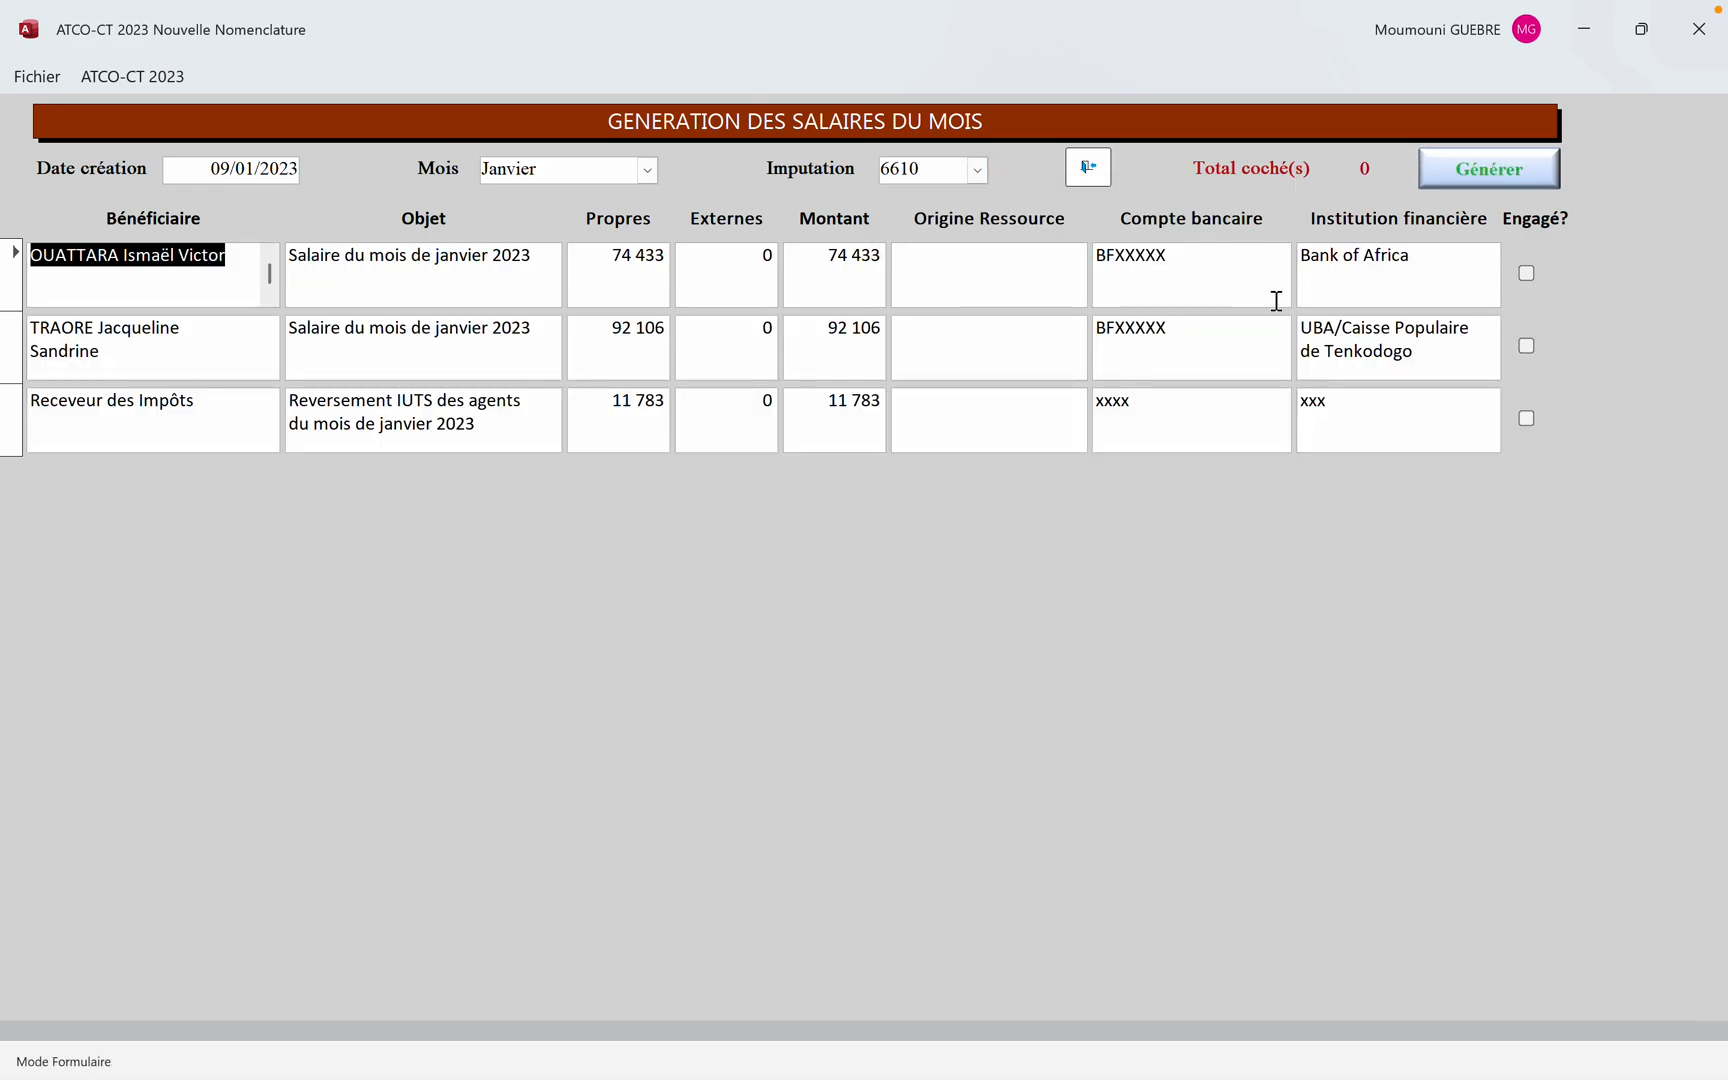
click(1520, 270)
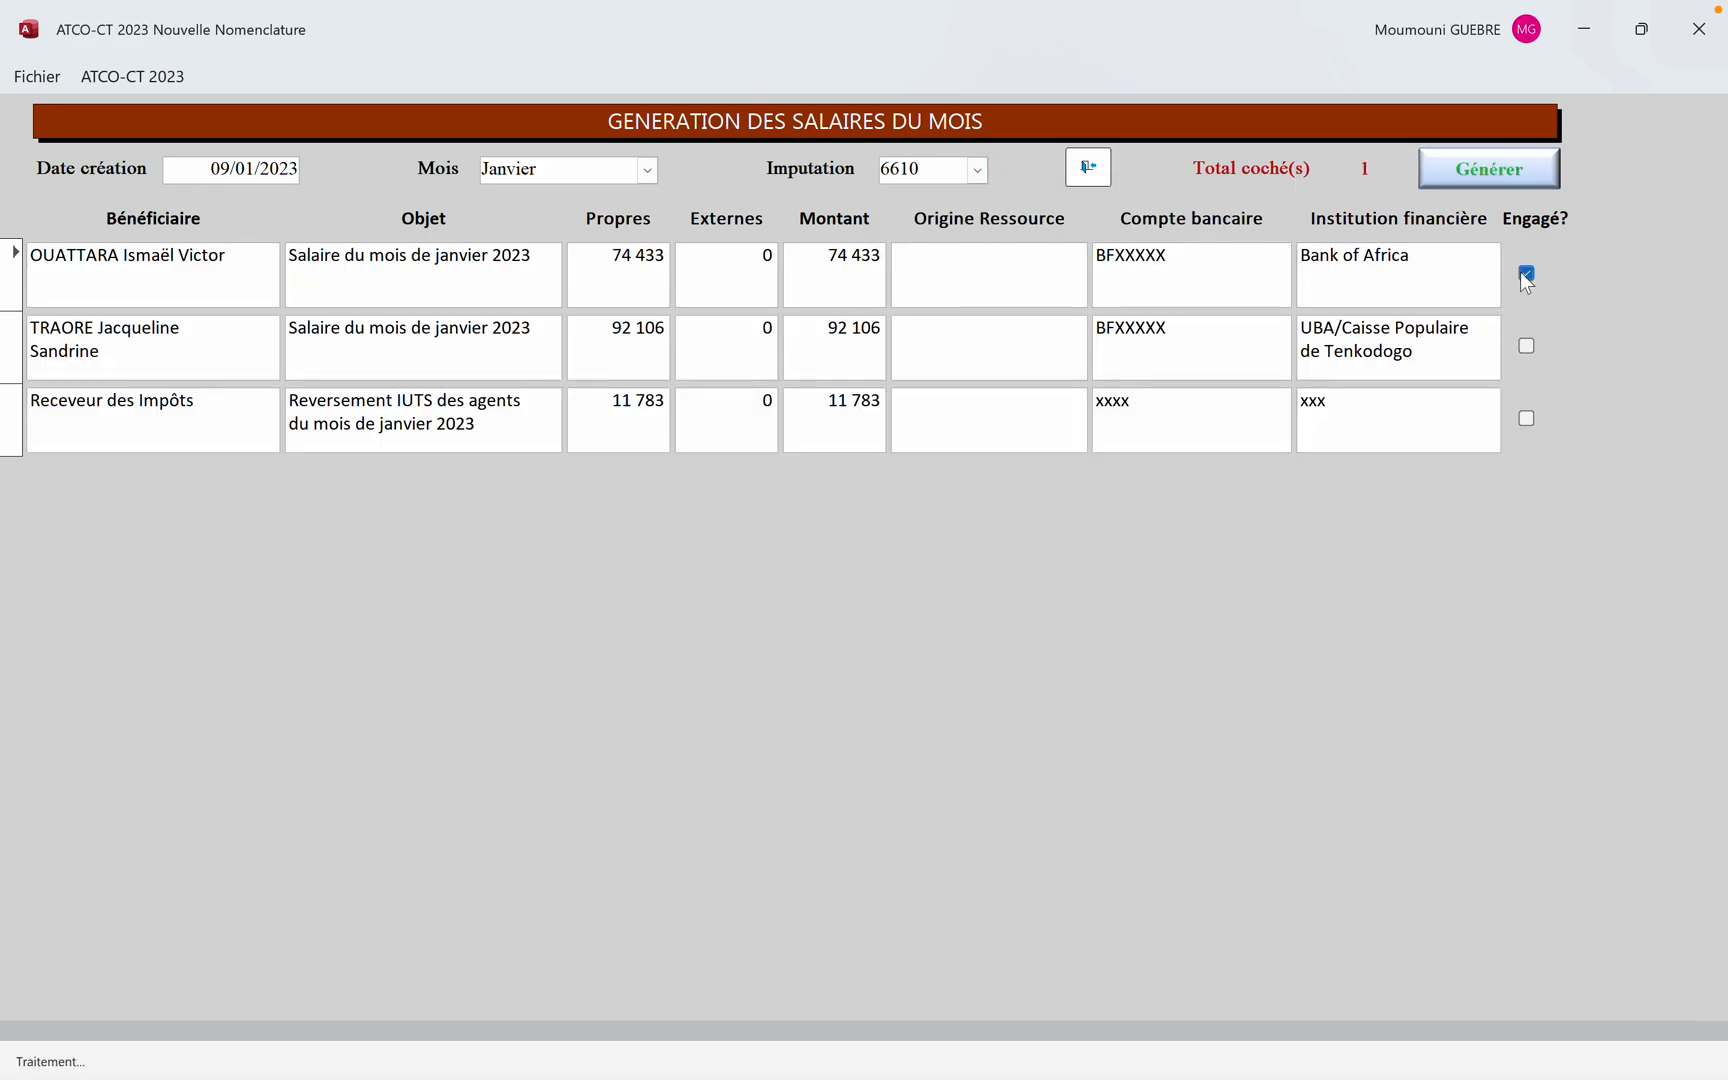
click(1490, 184)
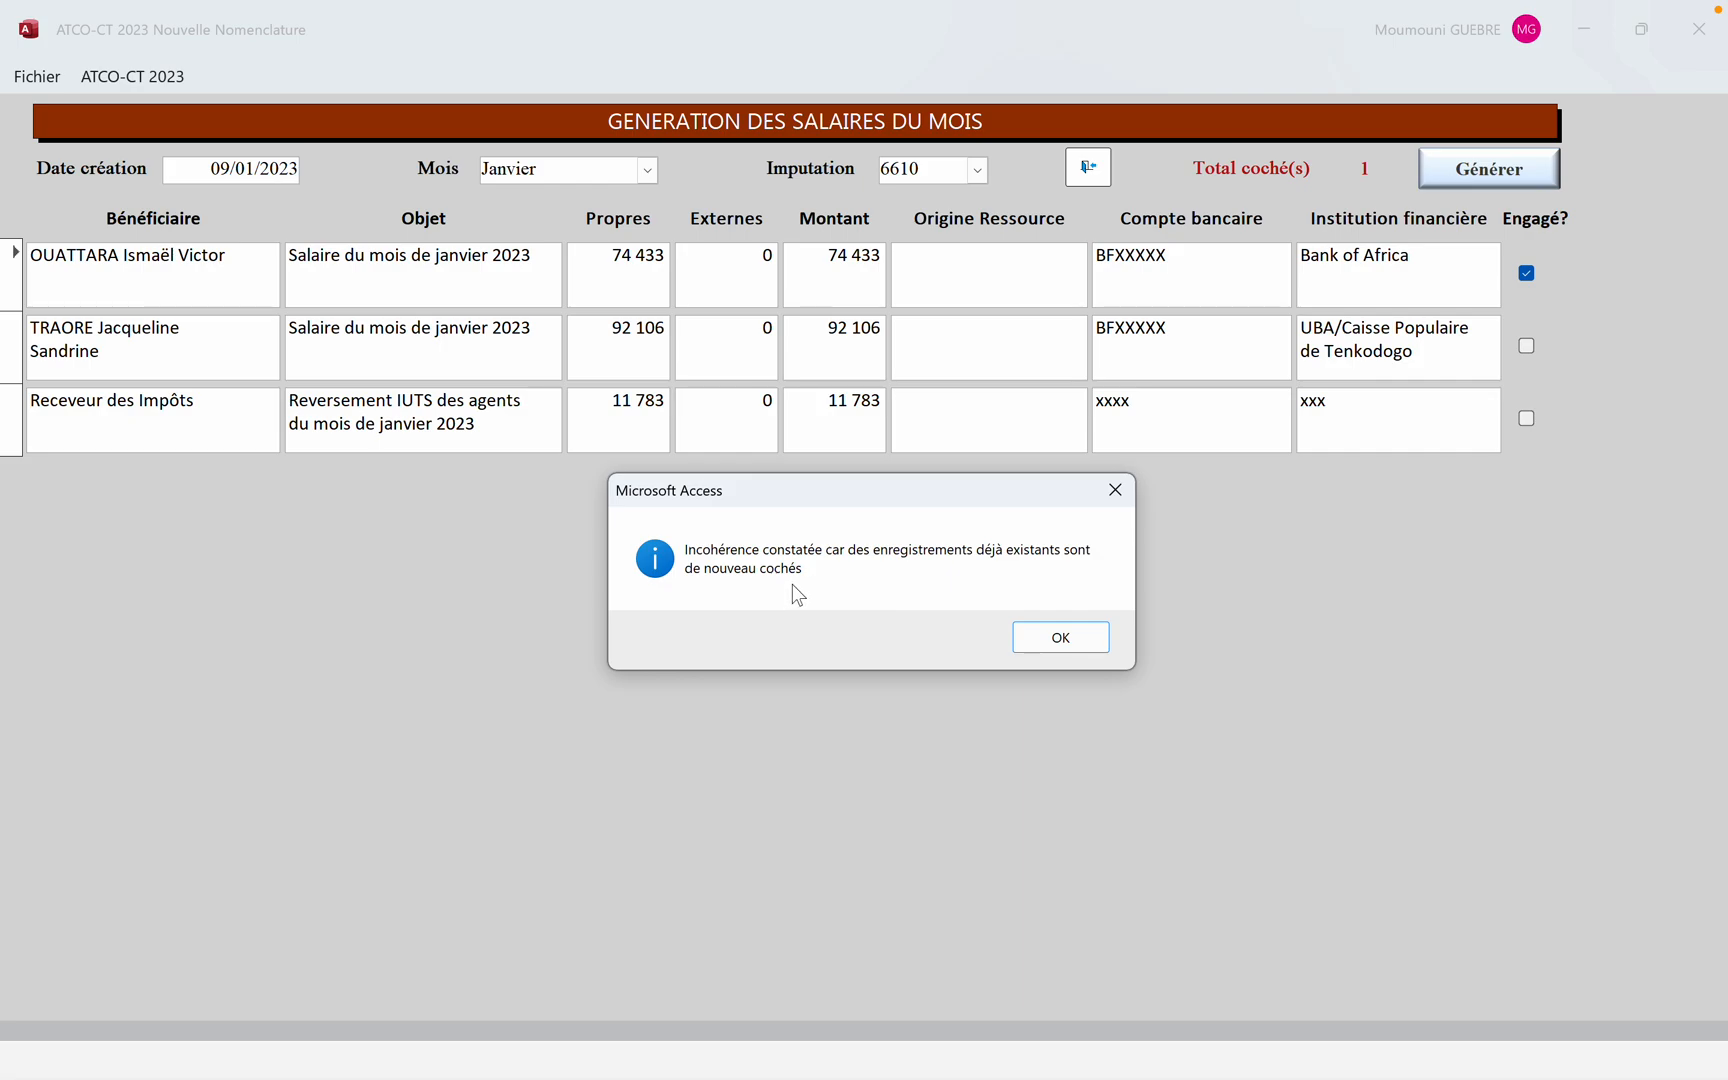
click(1060, 637)
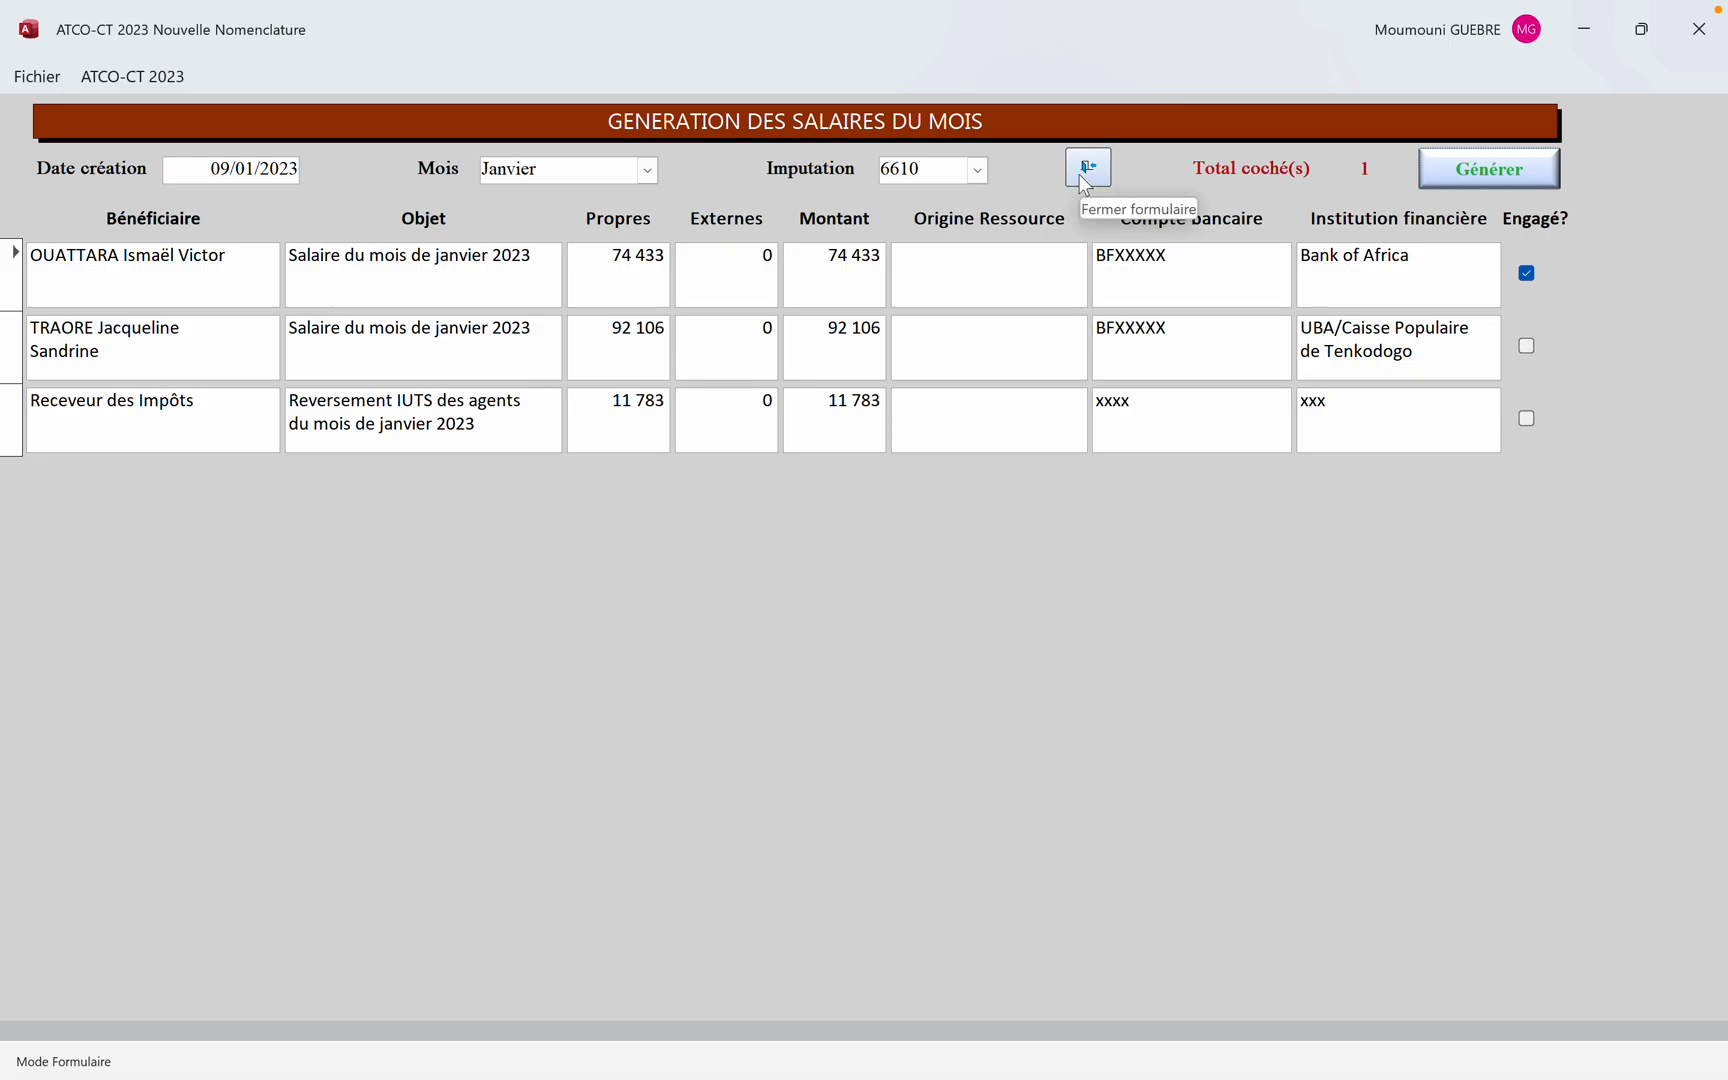
Close the salary generation form, open the Bordereau d'émission for mandats, and review the full list of mandats à émettre
click(1080, 175)
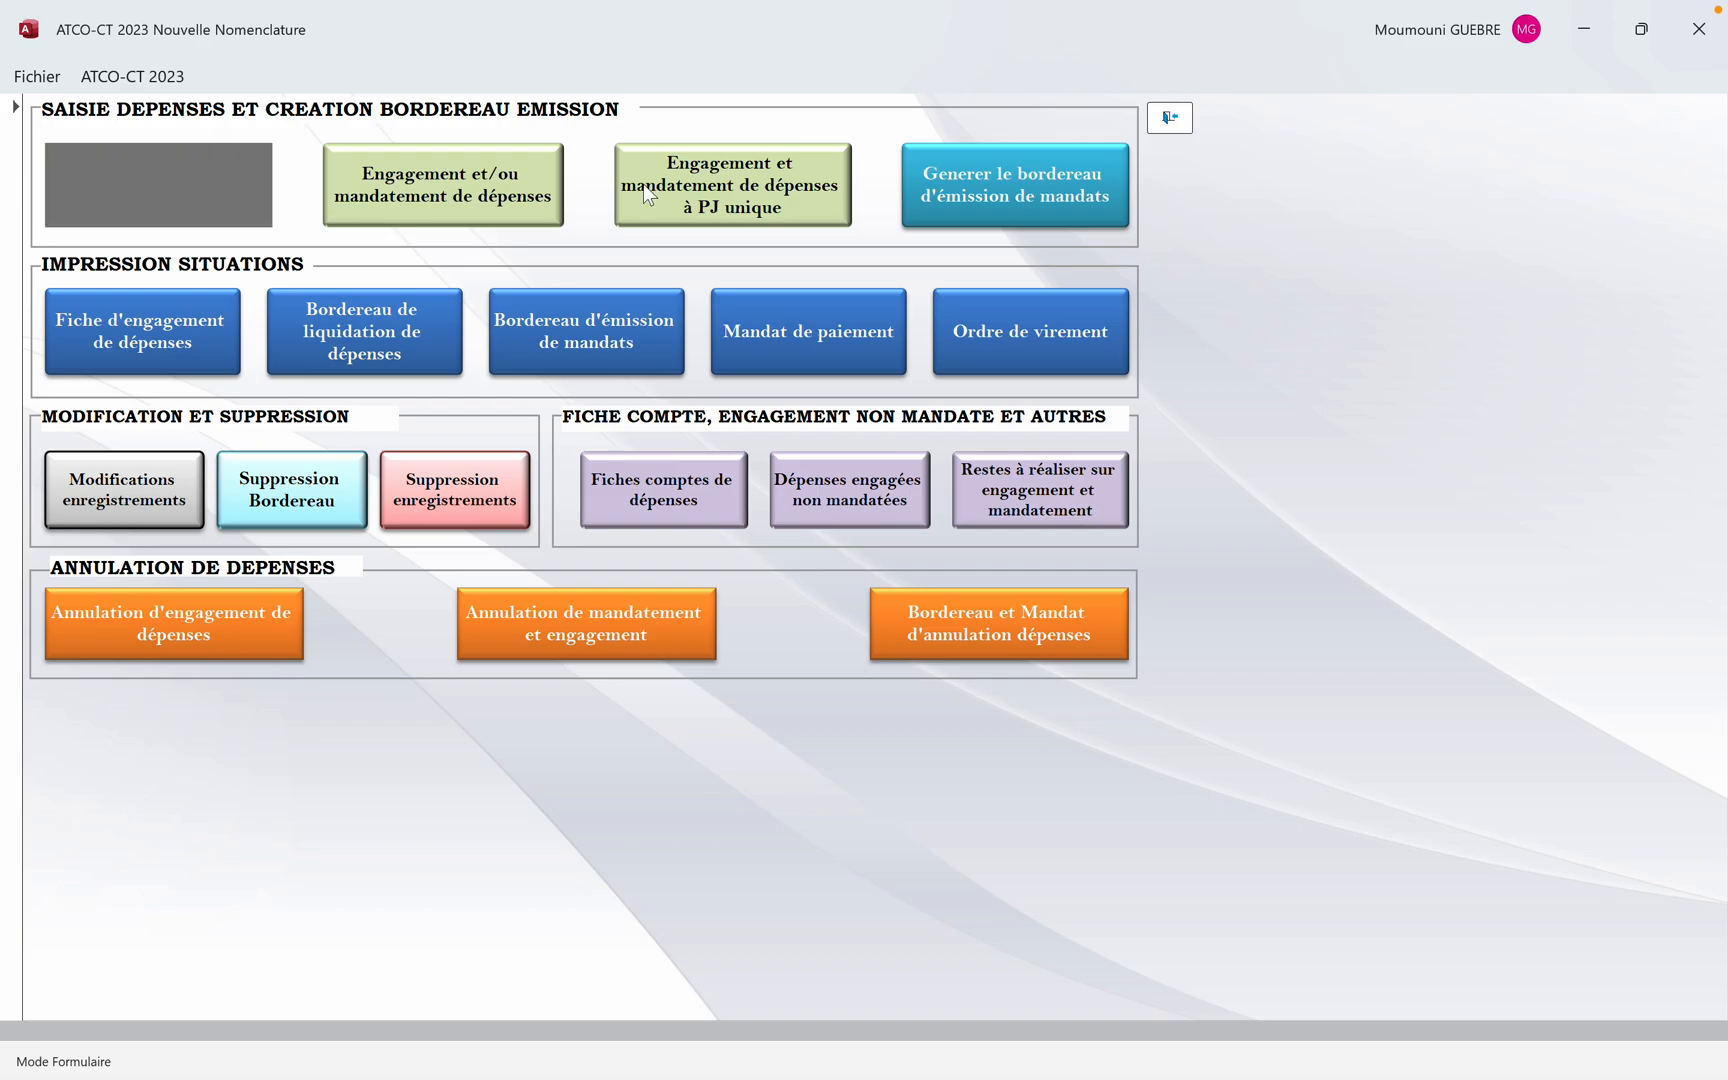
click(1031, 180)
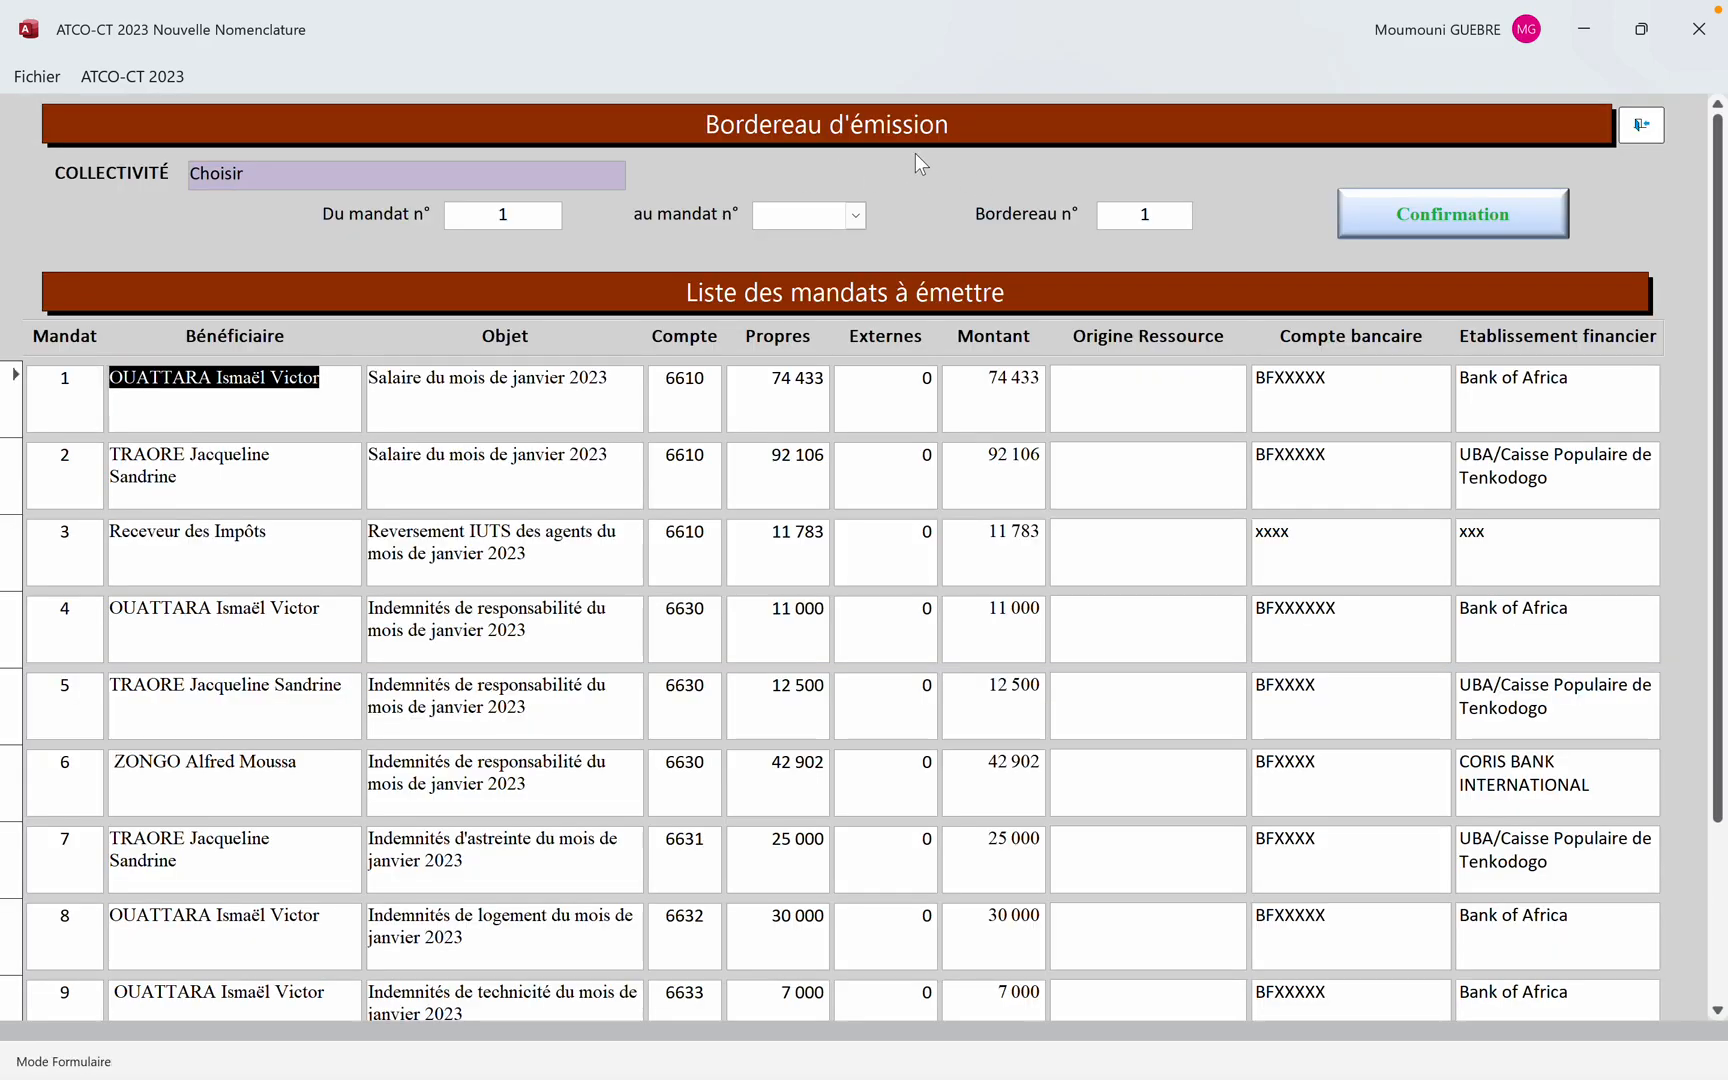
click(506, 219)
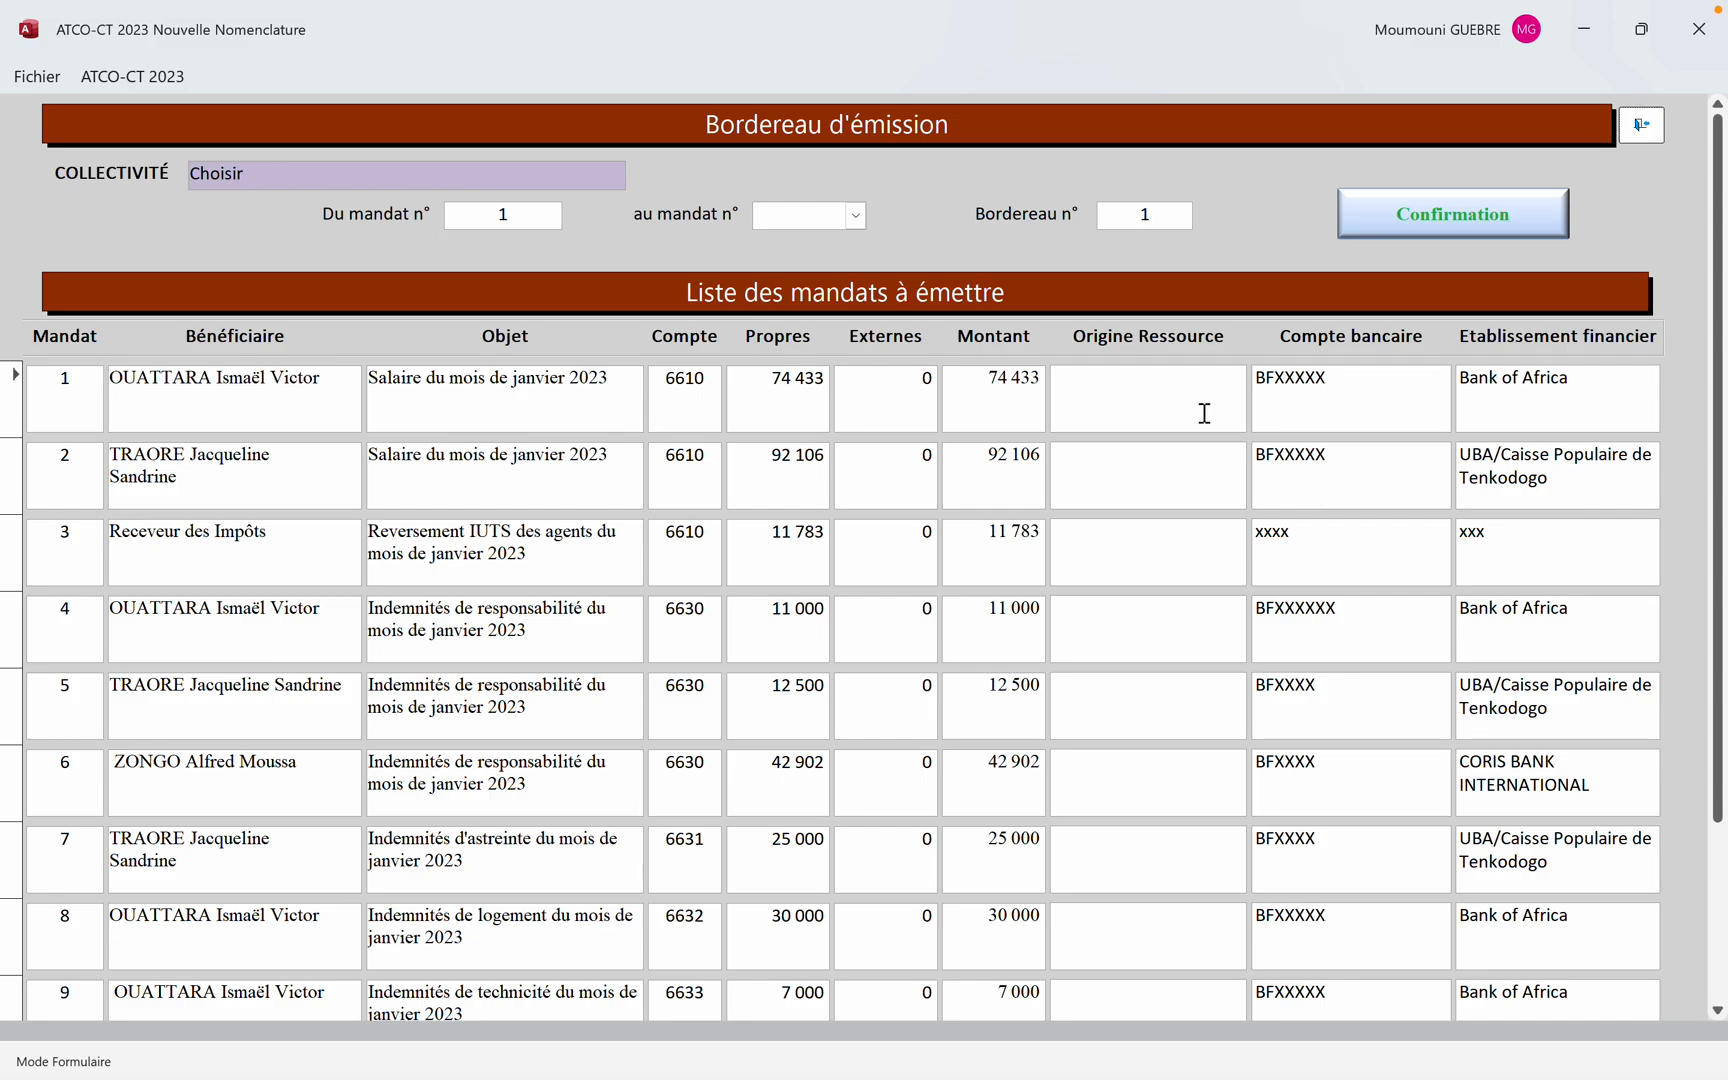
drag(1718, 470, 1718, 525)
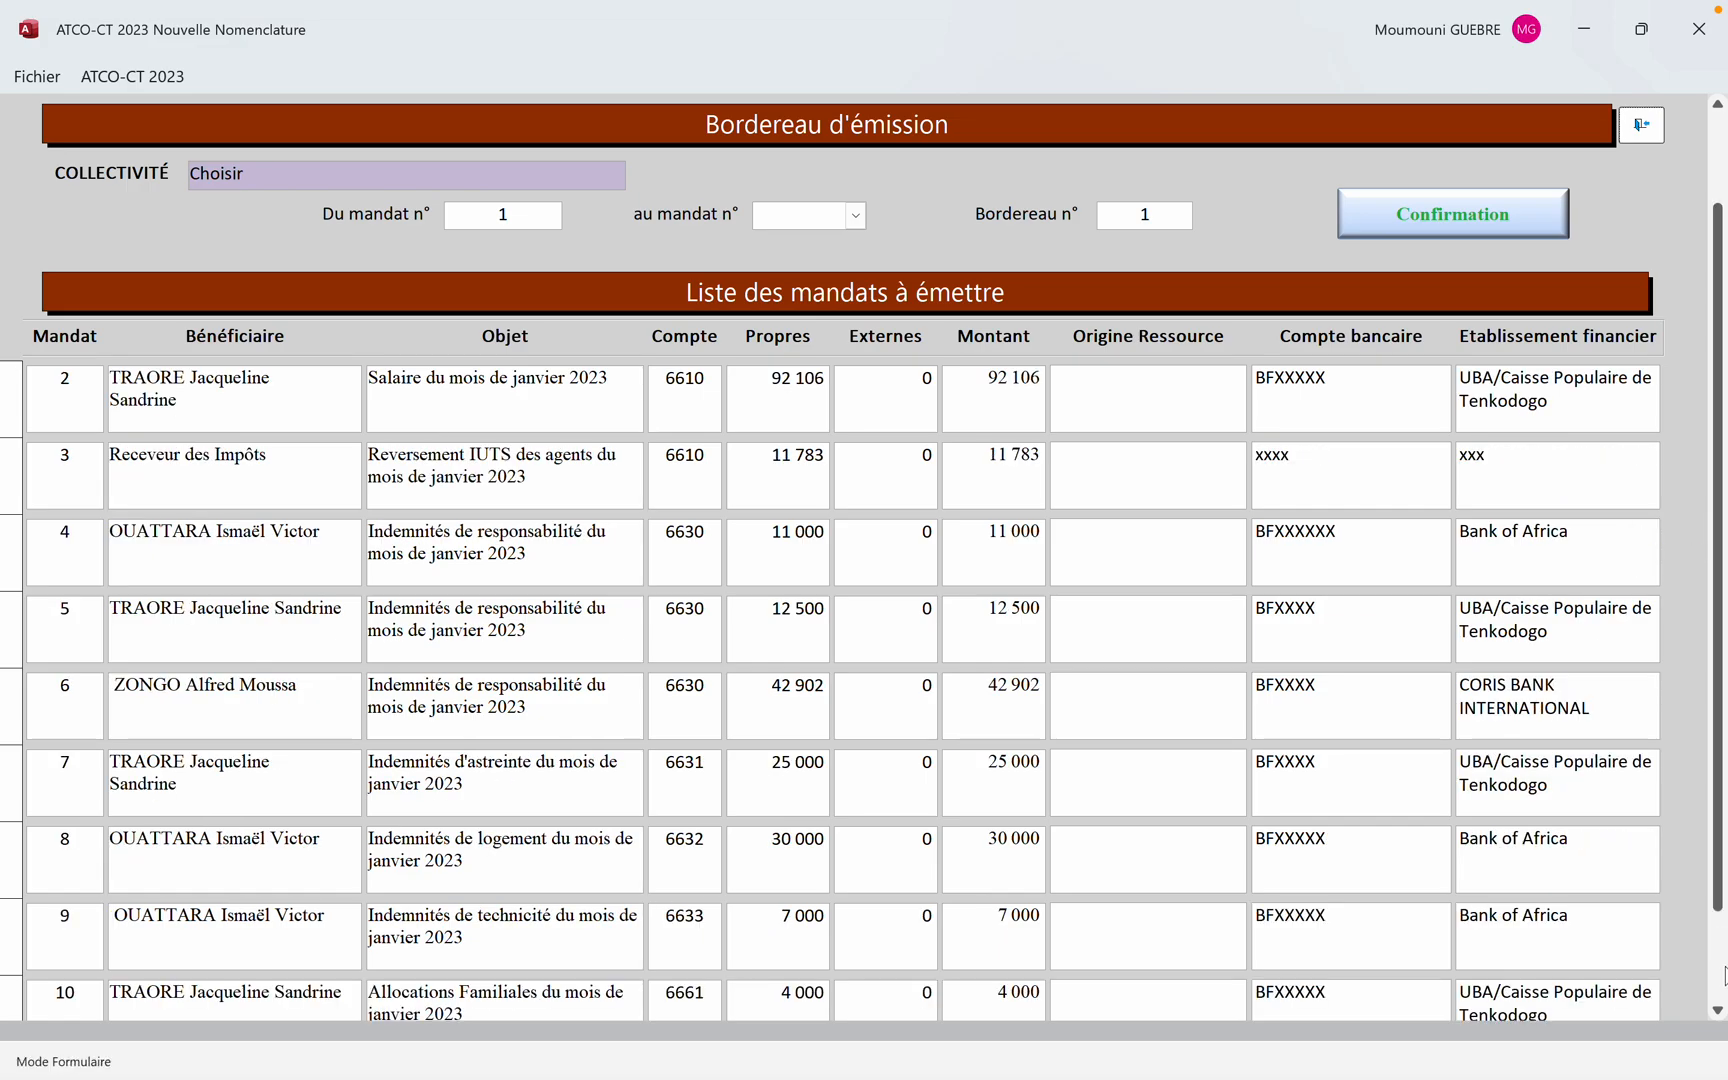
click(1722, 968)
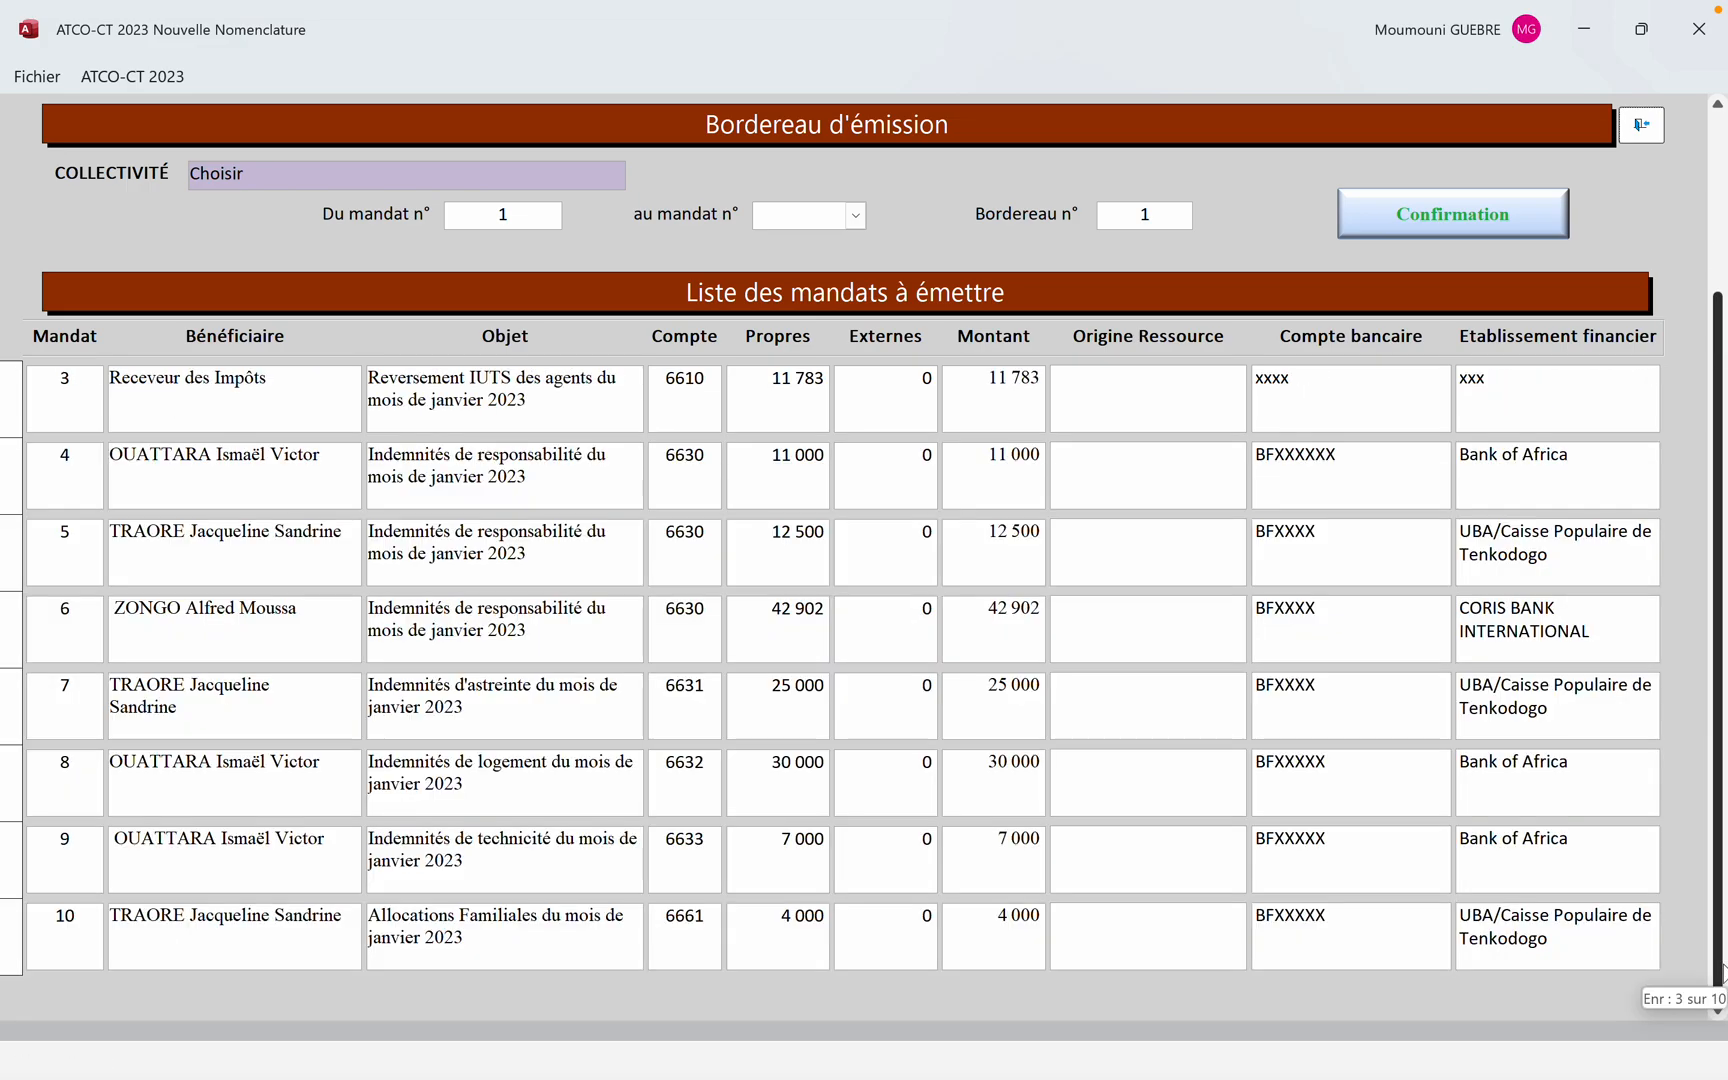
Create bordereau d'émission n° 1 covering mandats 1 to 10 and confirm its creation
click(1718, 192)
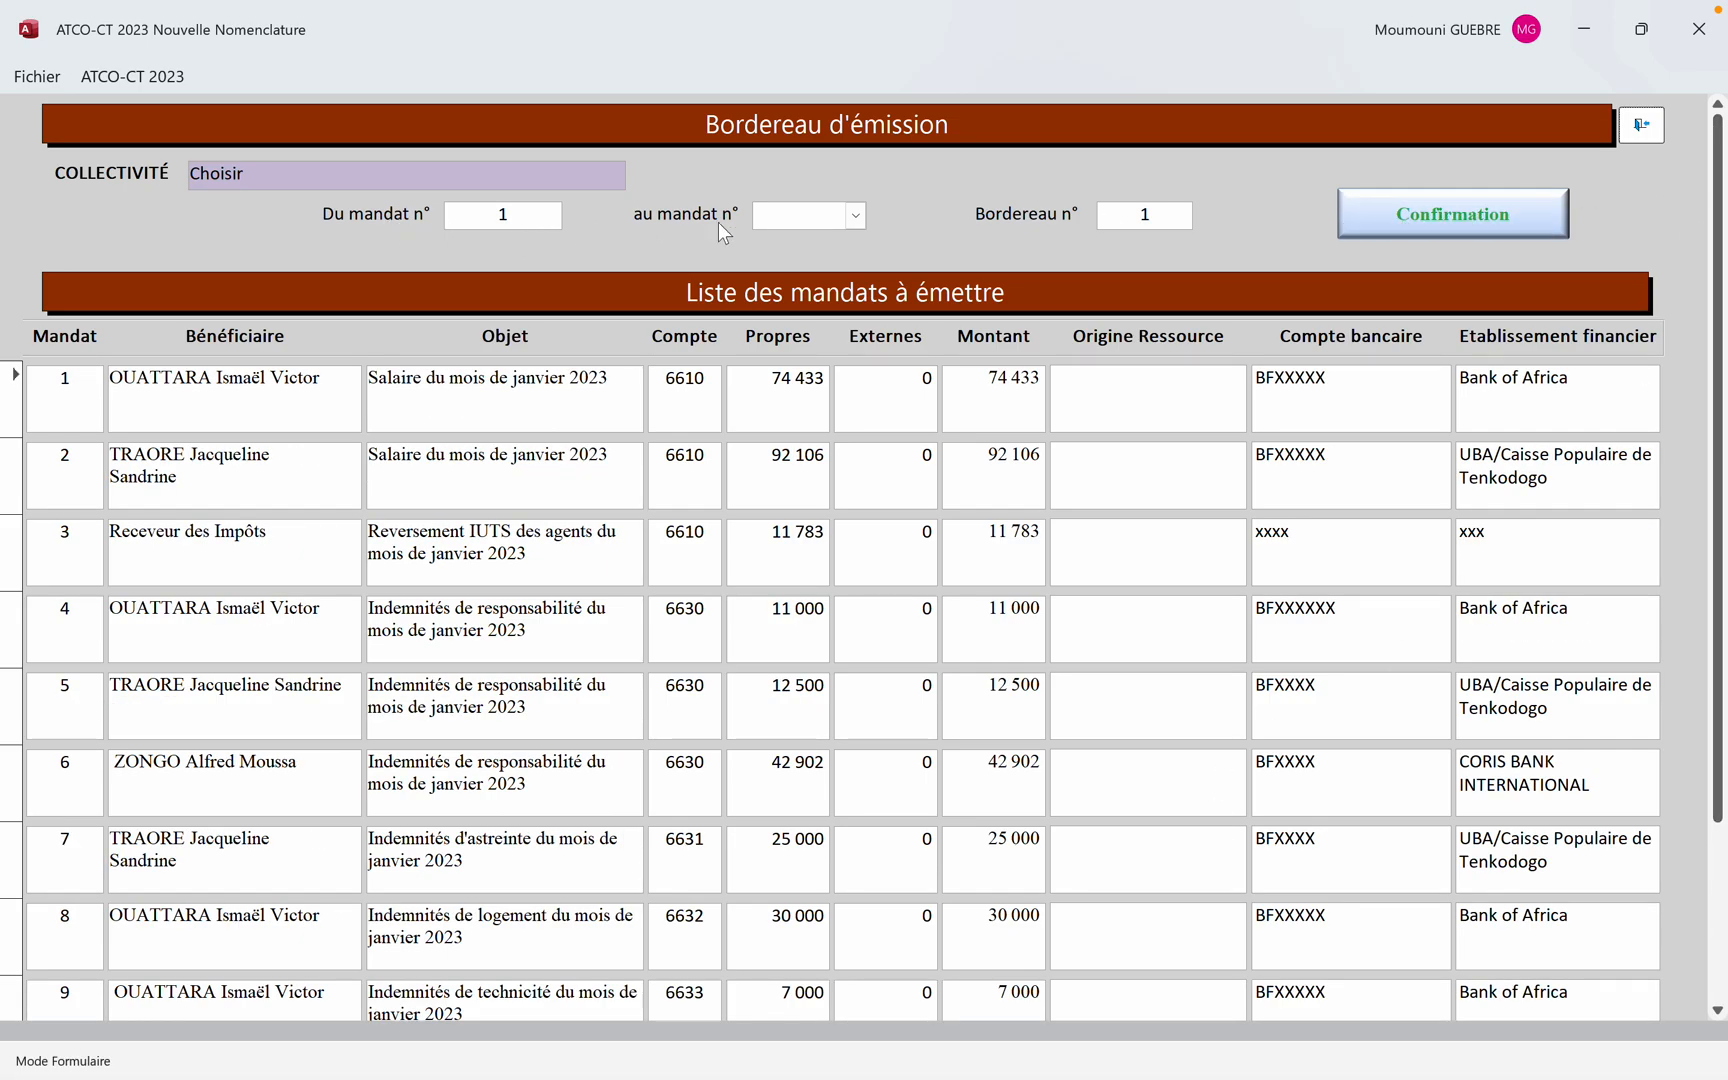
click(855, 215)
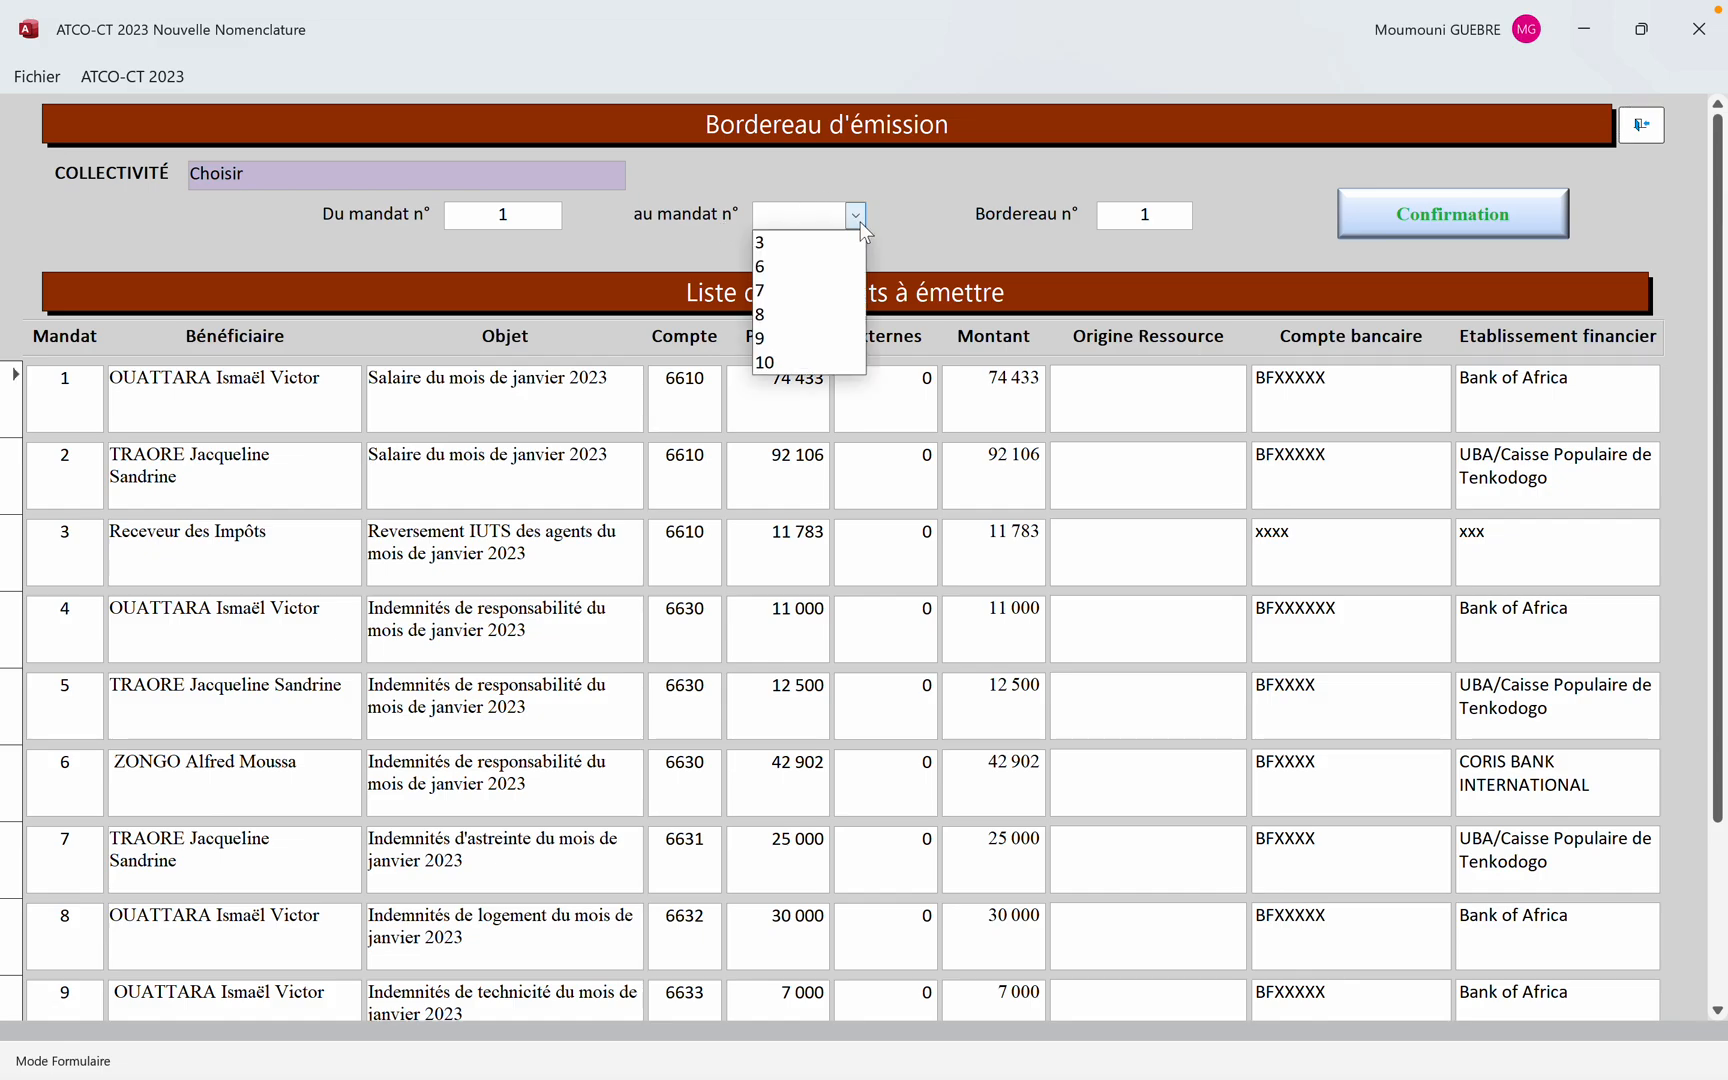
click(780, 362)
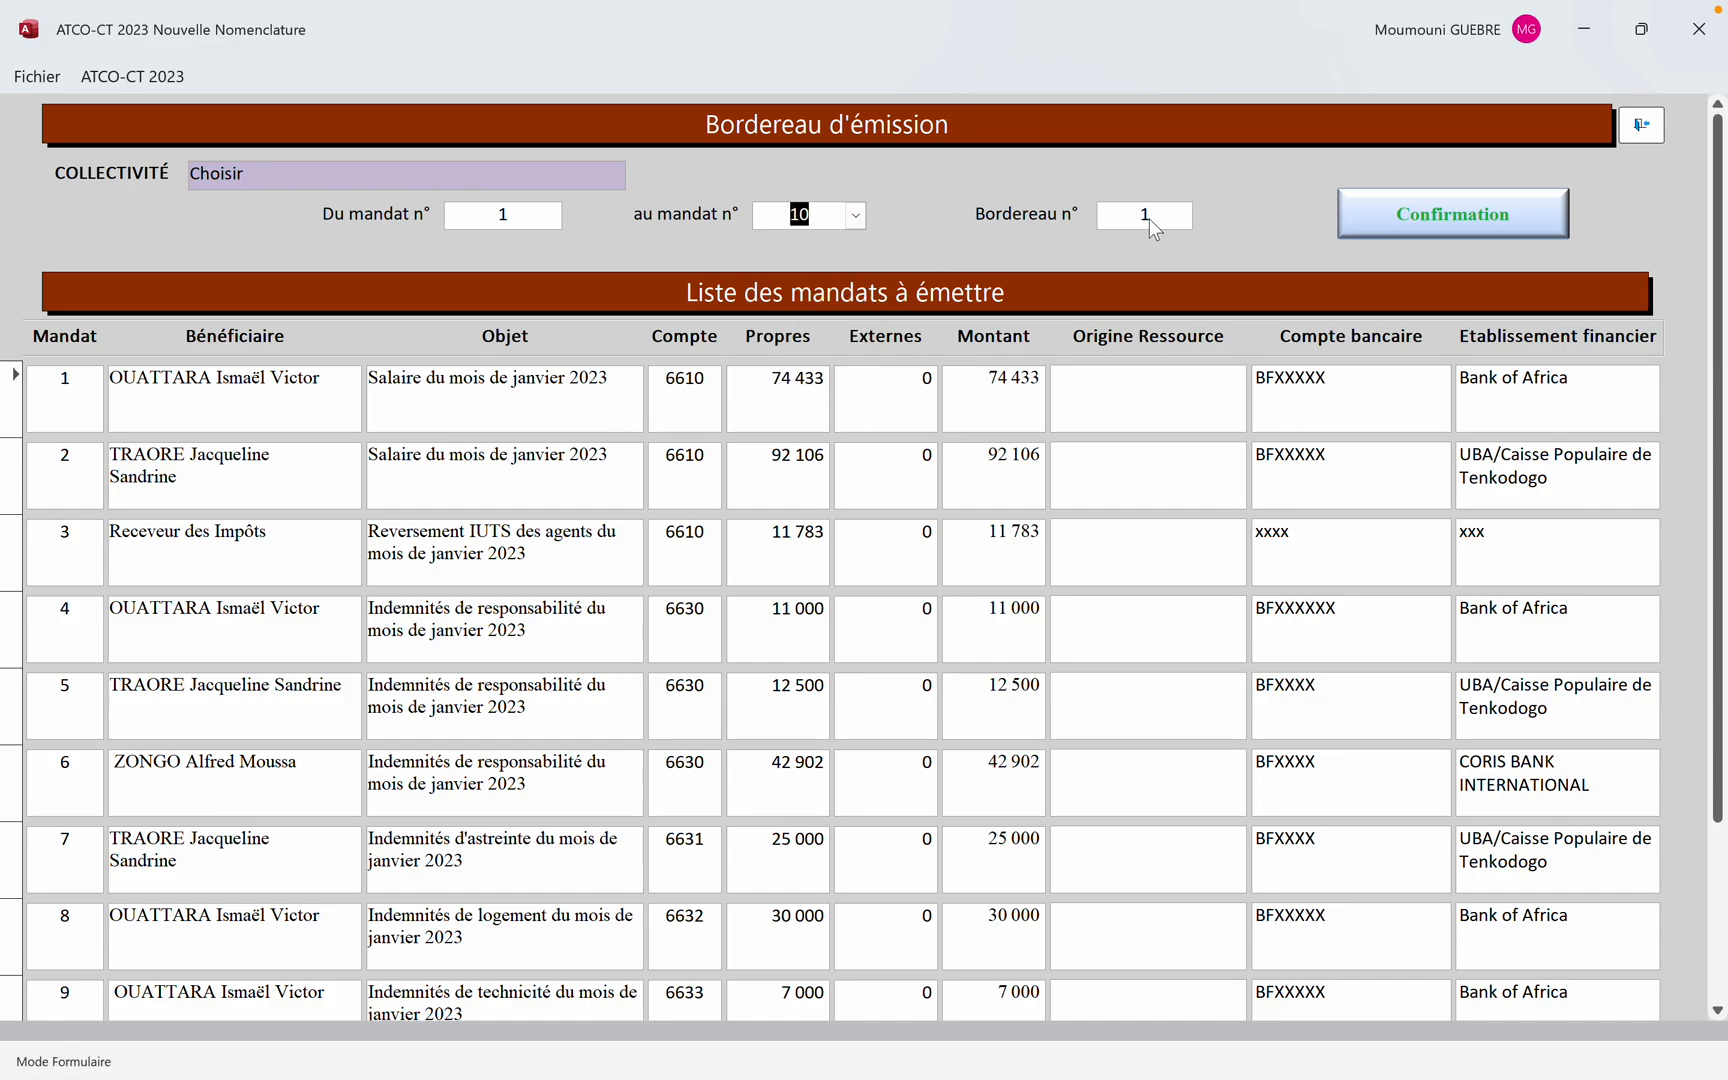
click(1452, 214)
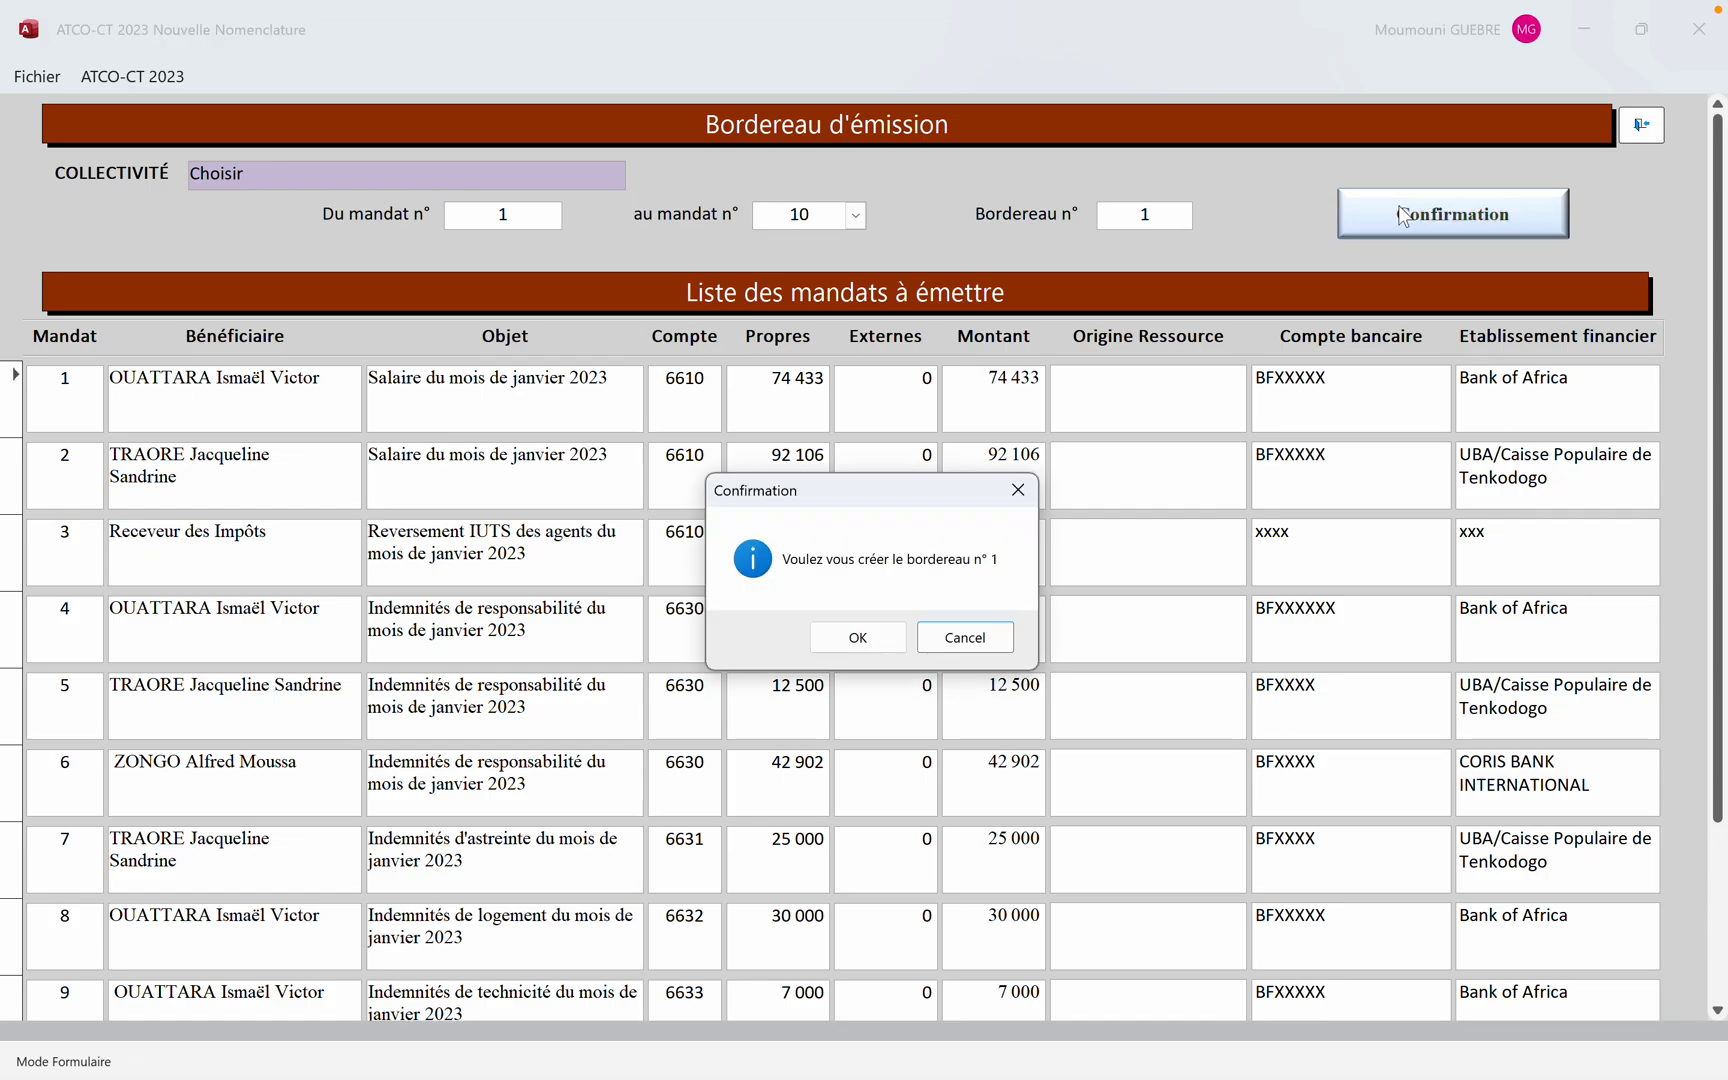
click(860, 640)
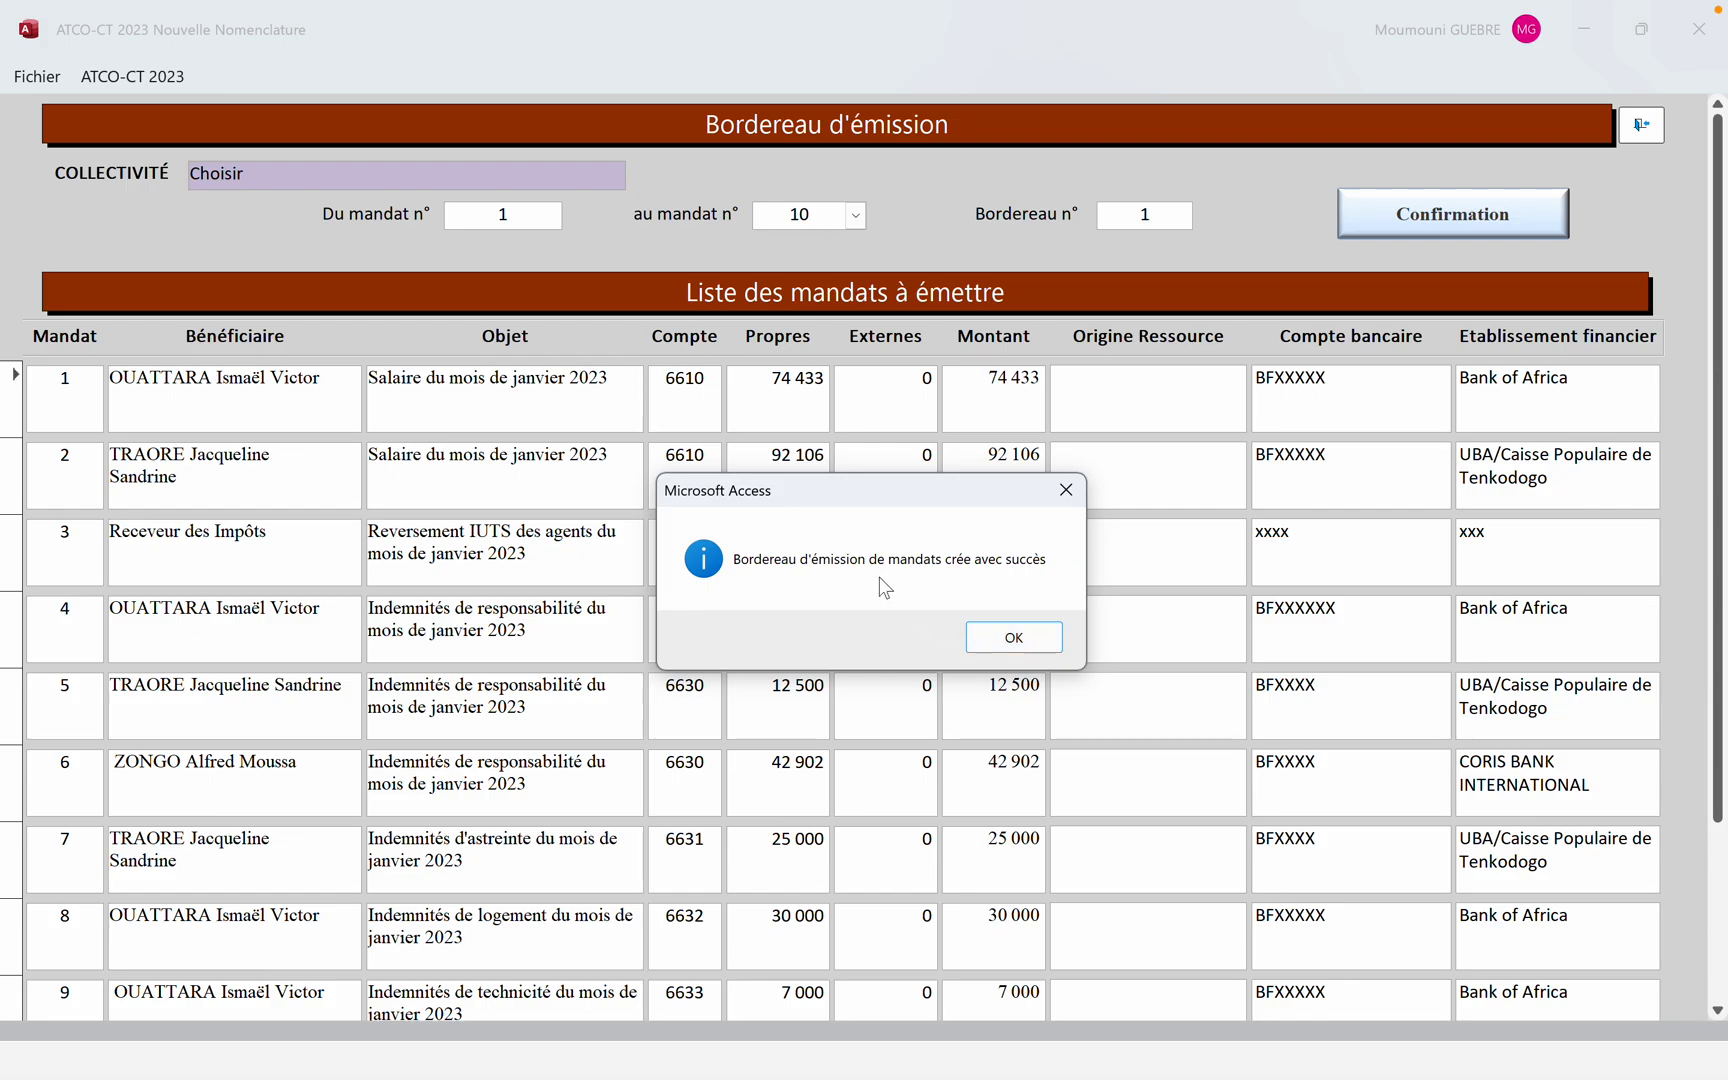
click(1012, 637)
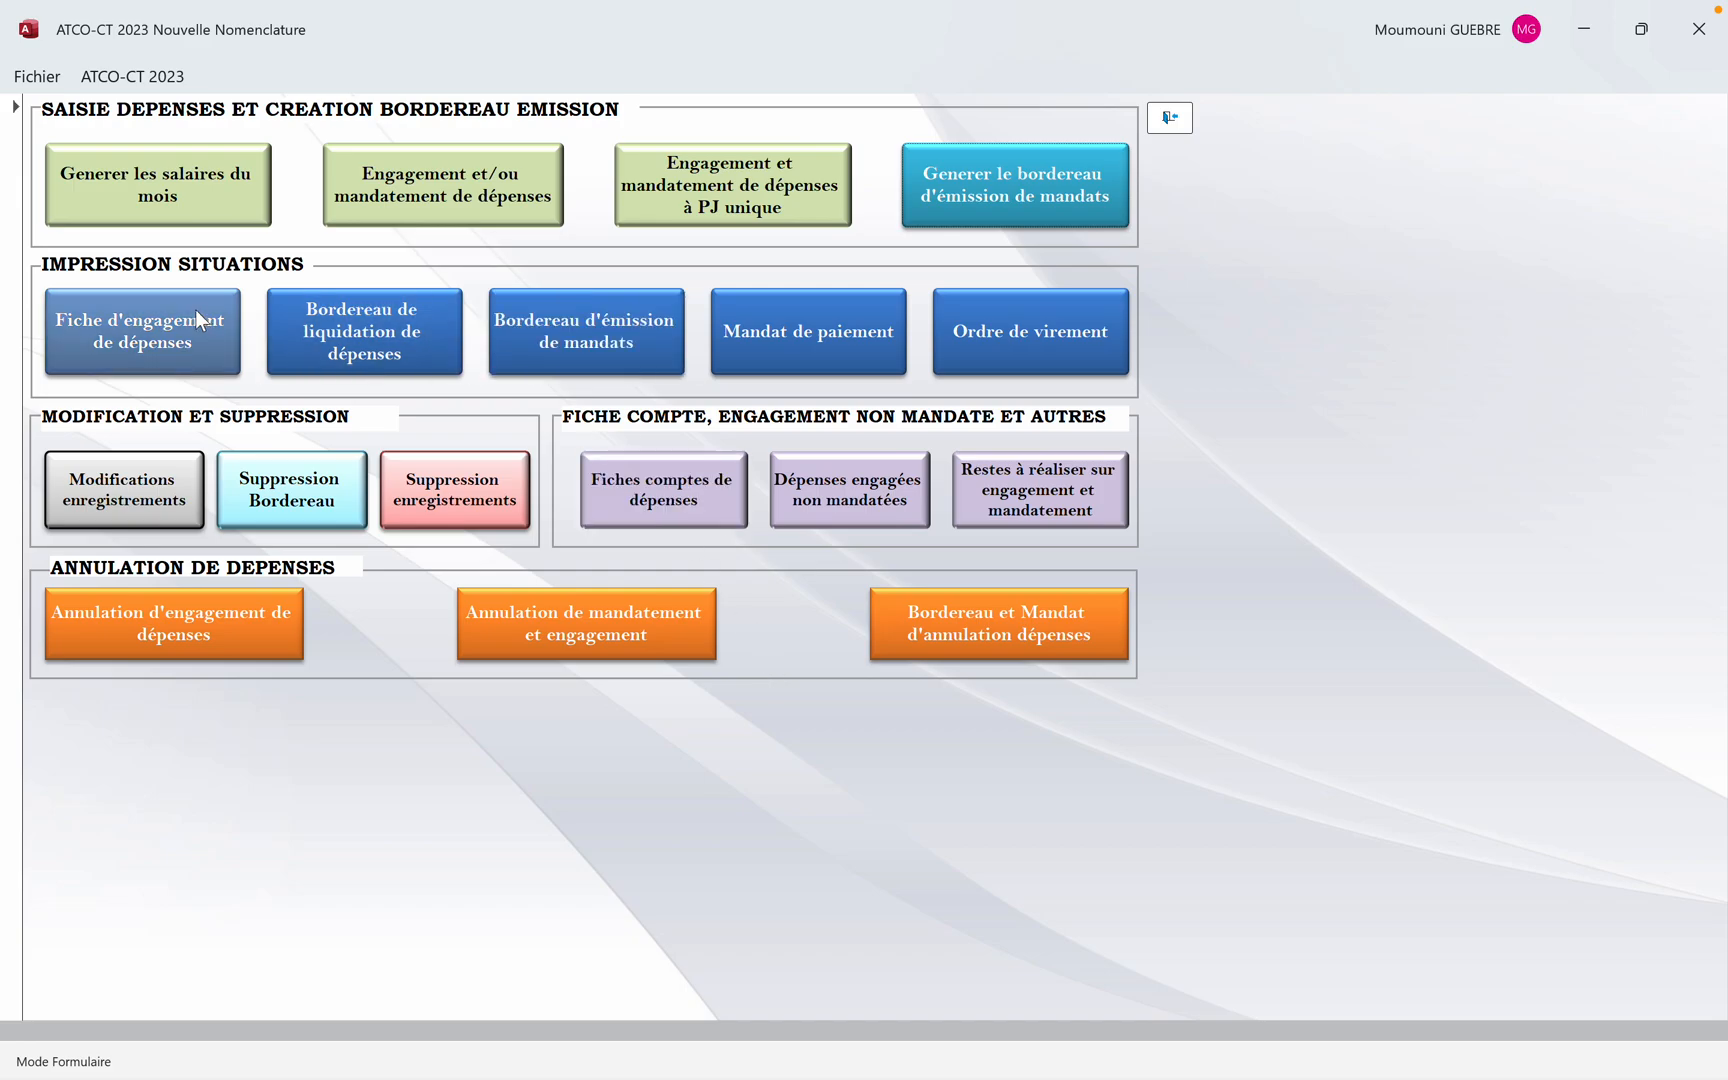
Open the Fiche d'engagement de dépenses and review the imputations of the recorded January commitments
click(144, 321)
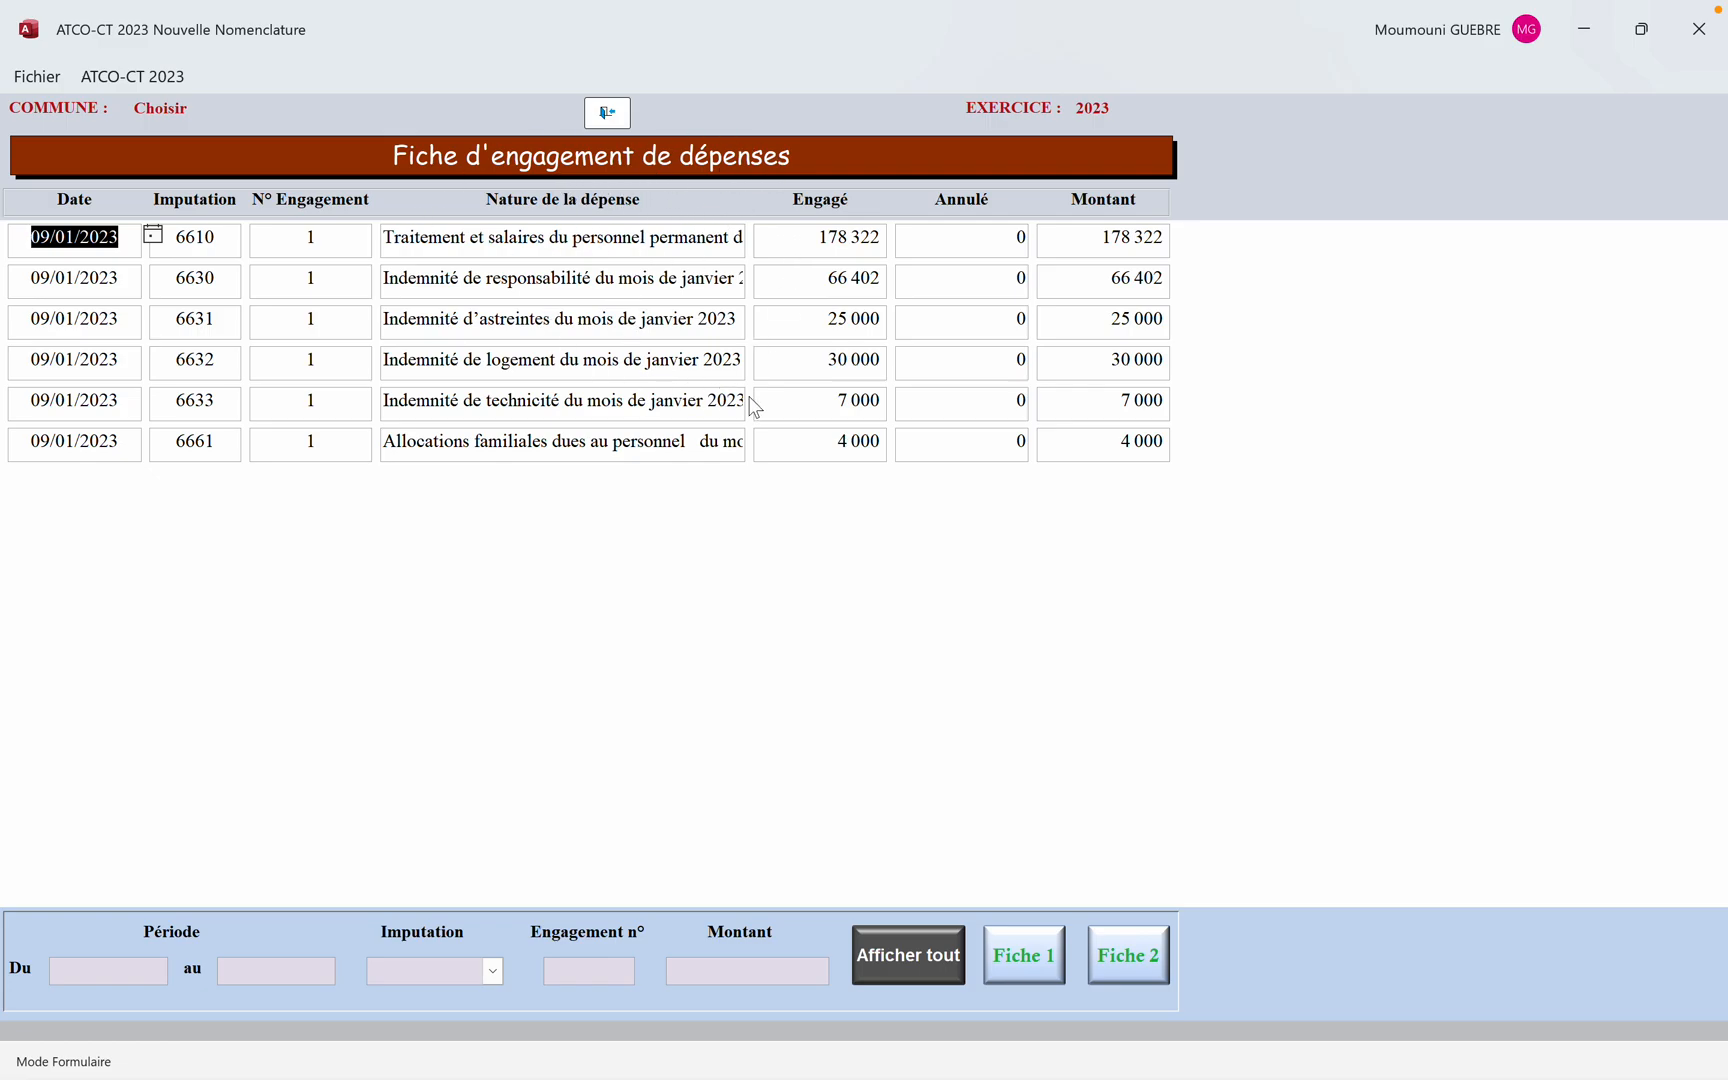
double_click(206, 238)
click(207, 271)
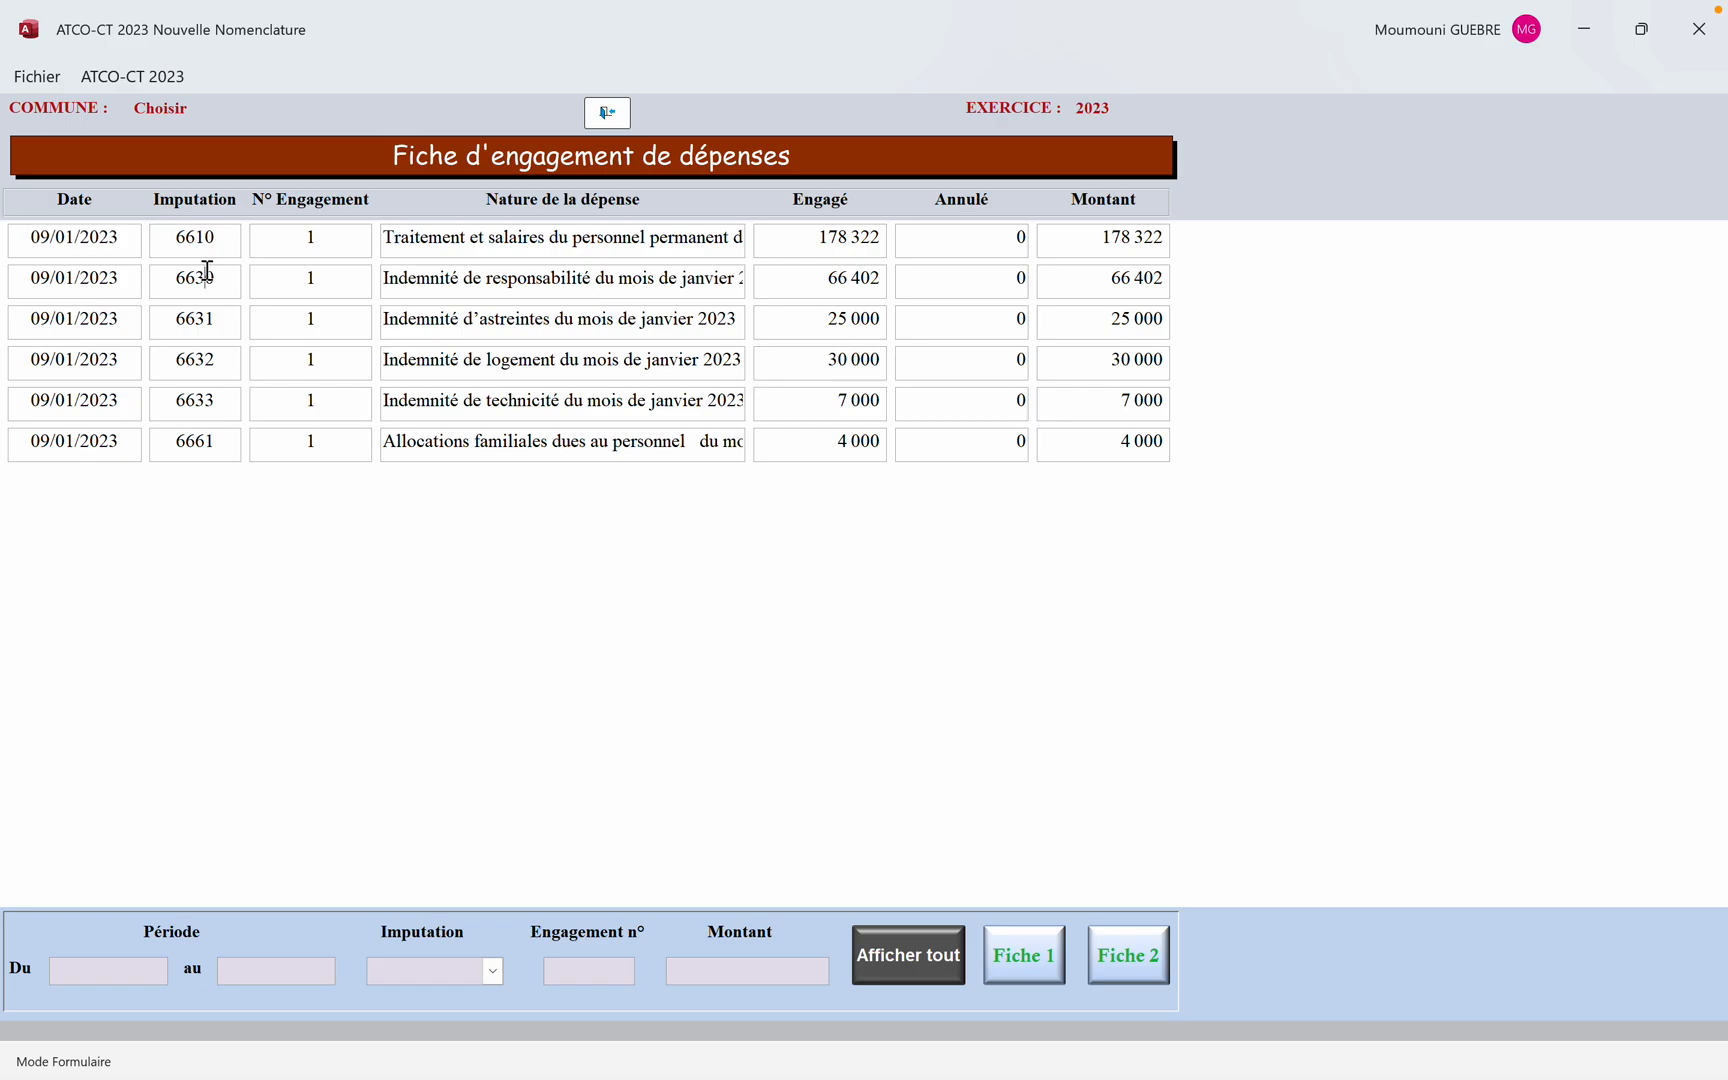
click(222, 362)
click(224, 446)
Preview the commitments as Fiche 1 and examine the whole sheet for paragraph 6610
click(1034, 970)
scroll(964, 769, down, 10)
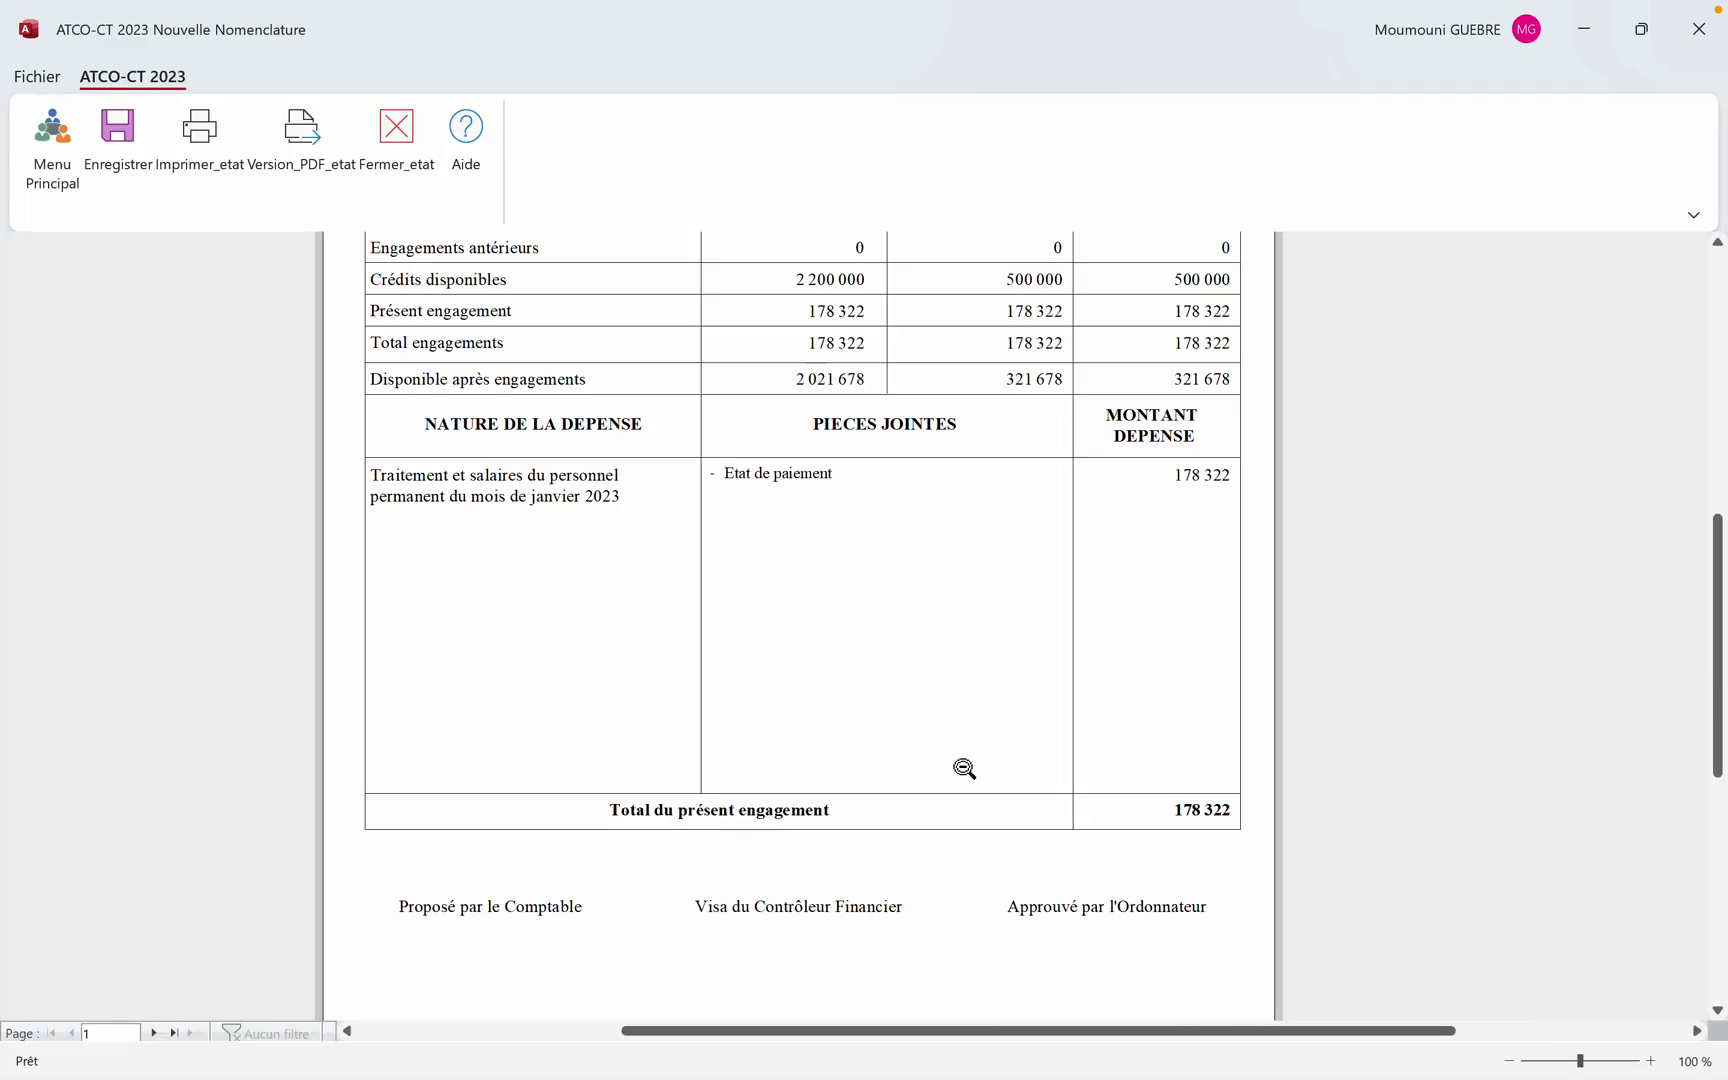
scroll(964, 769, up, 10)
scroll(964, 769, down, 3)
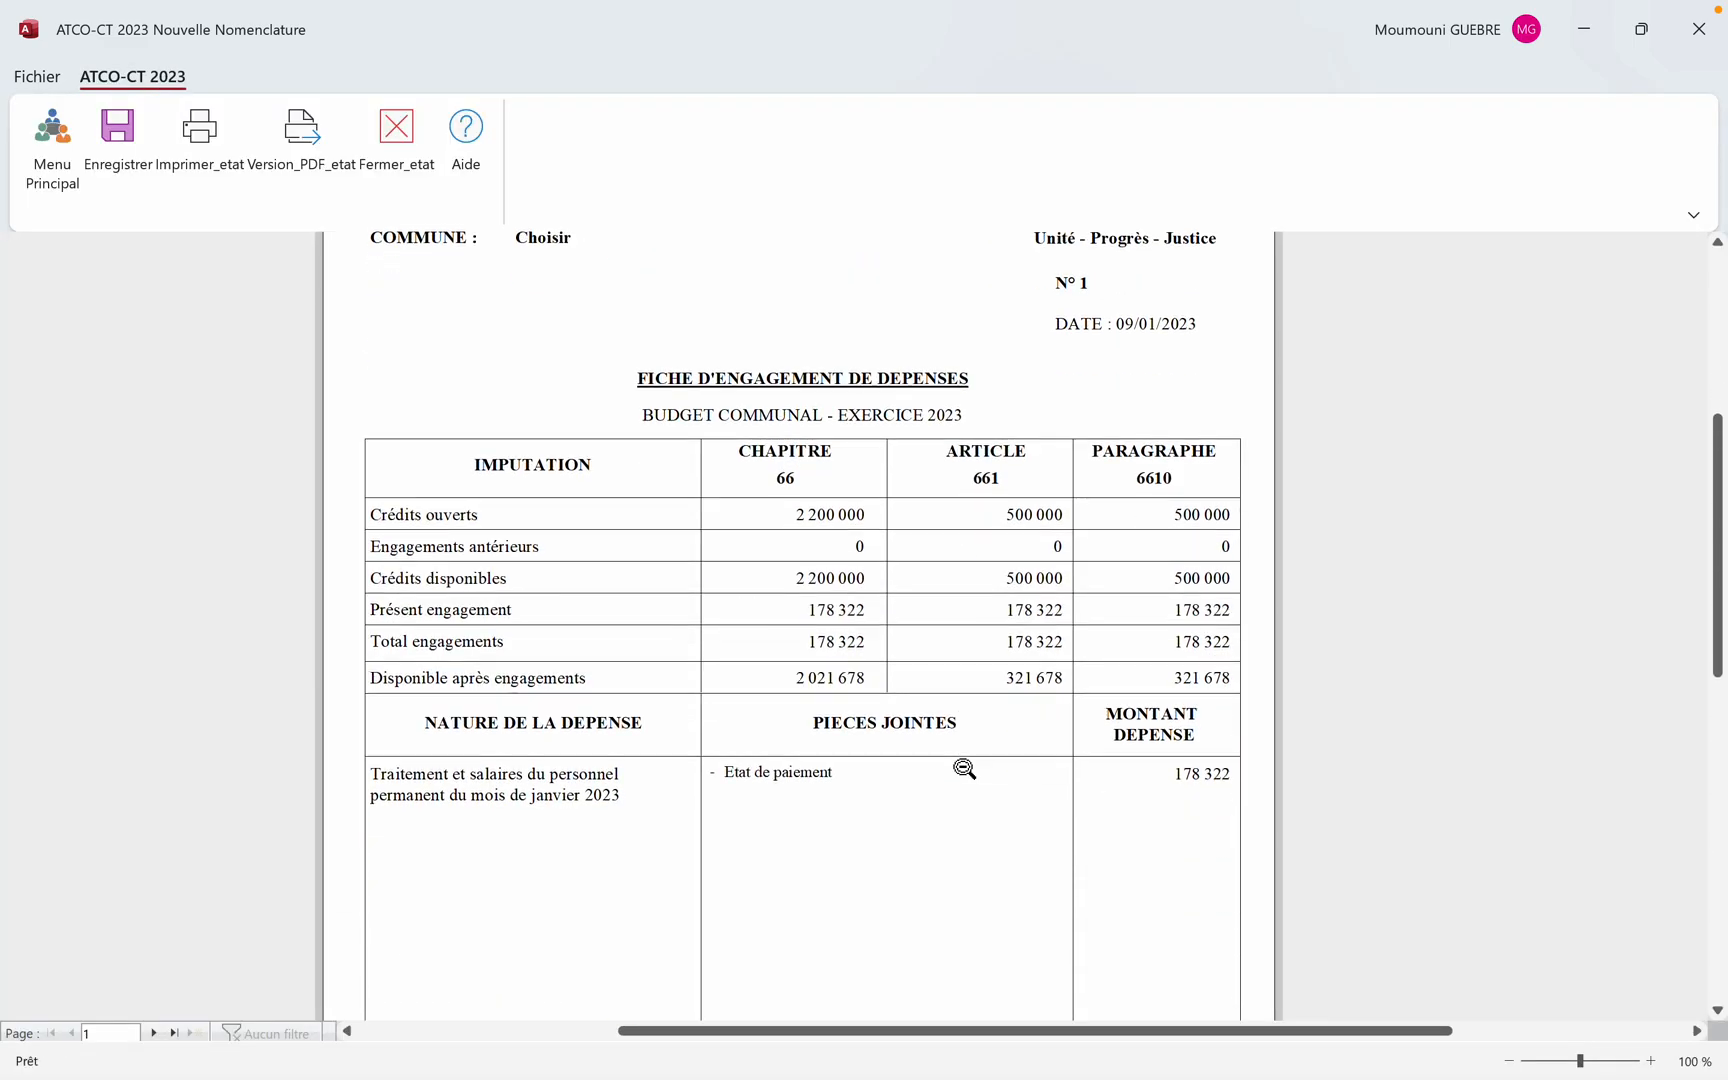
scroll(964, 769, up, 1)
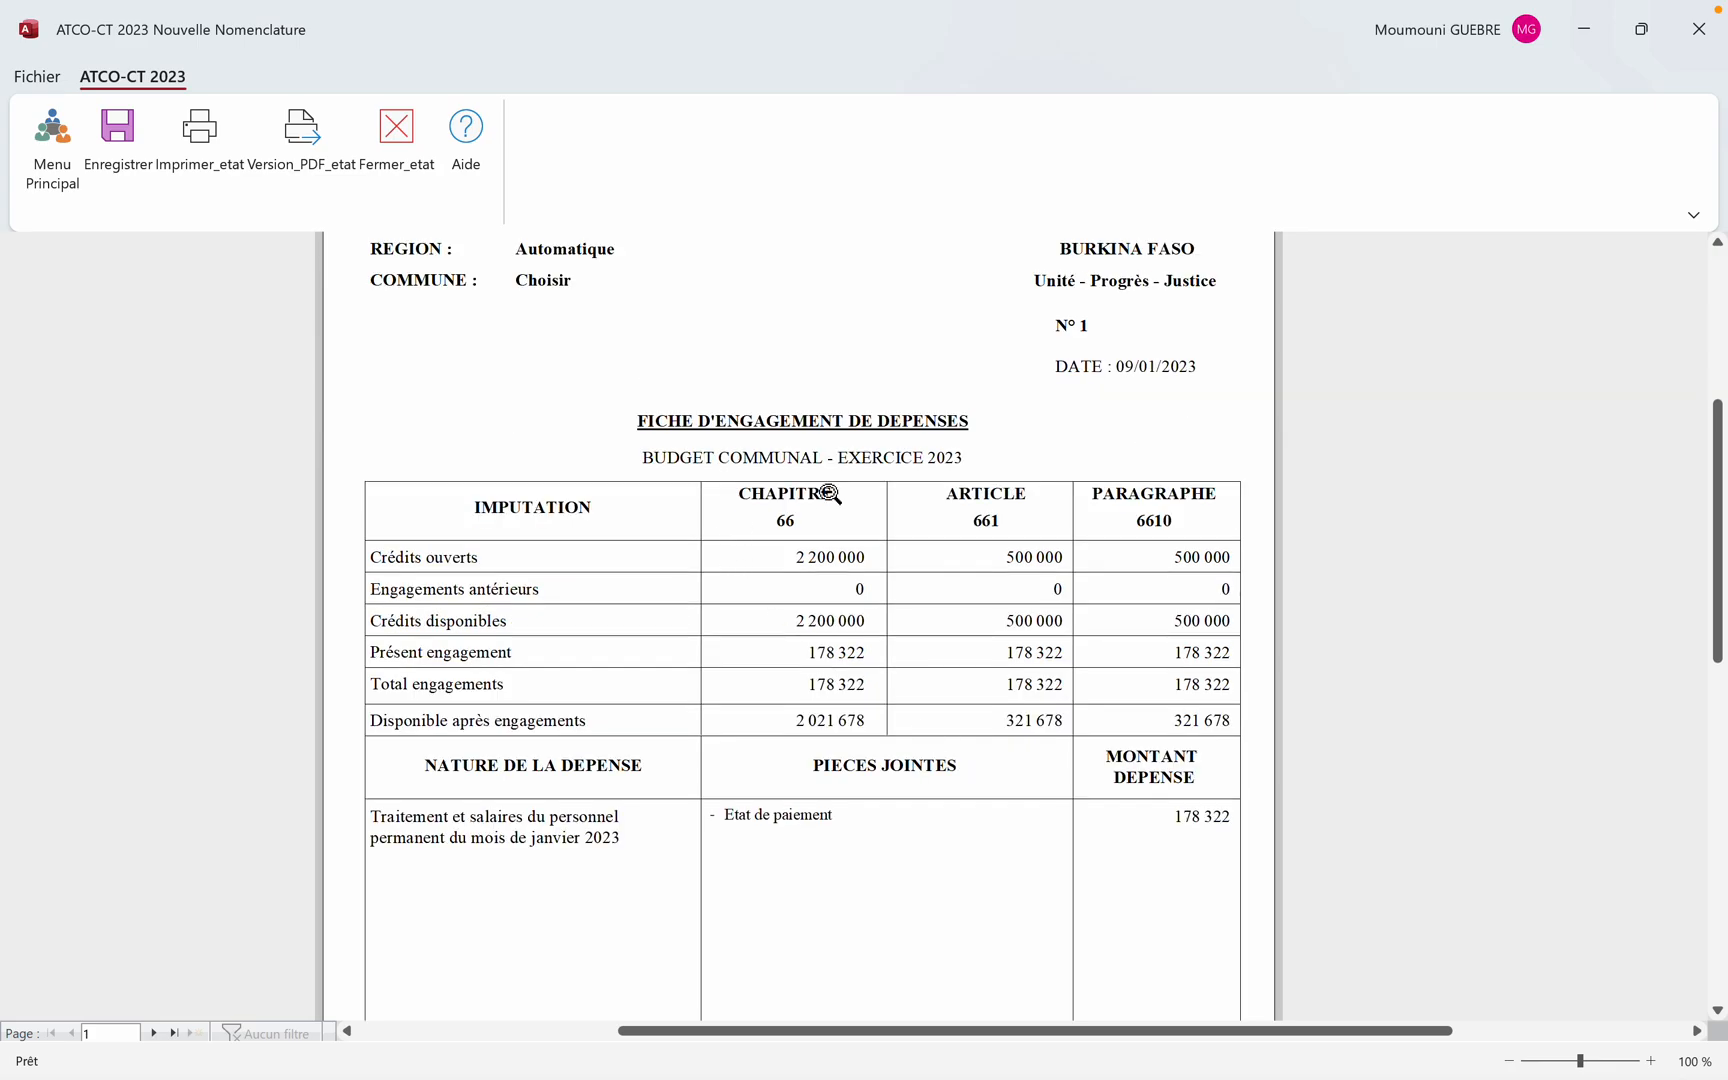
scroll(852, 511, down, 1)
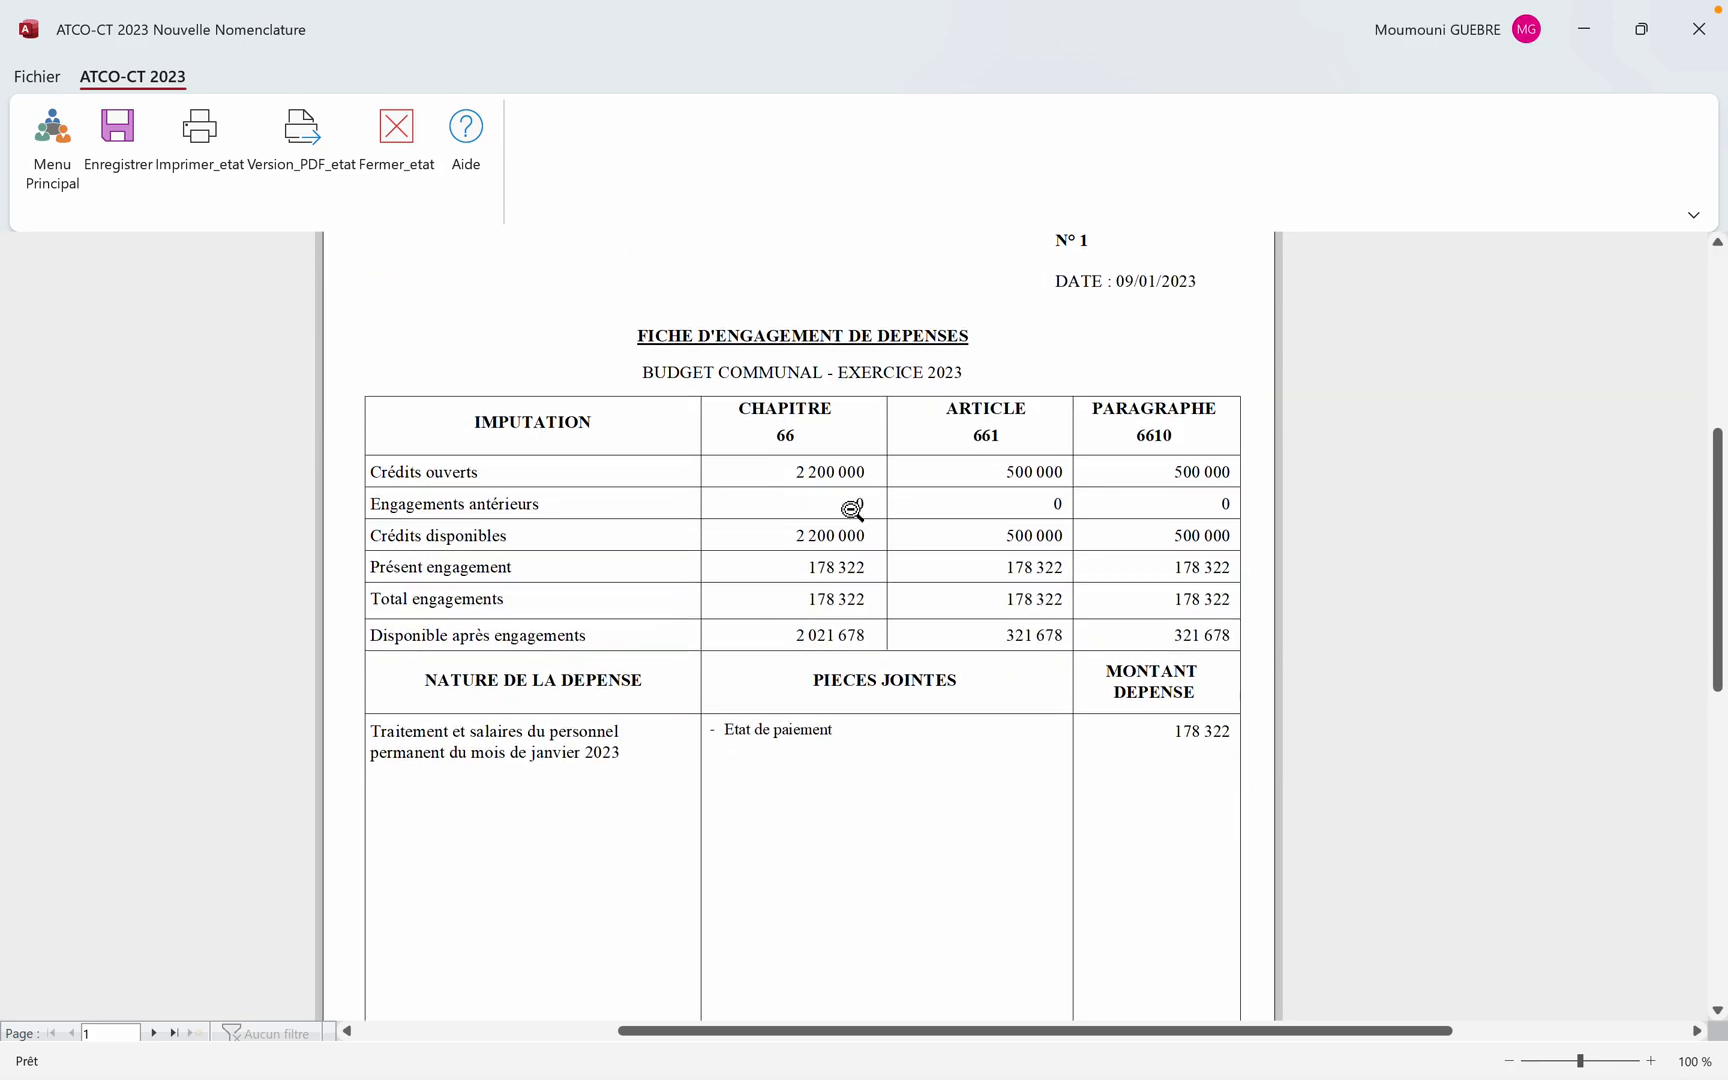
scroll(1060, 538, down, 3)
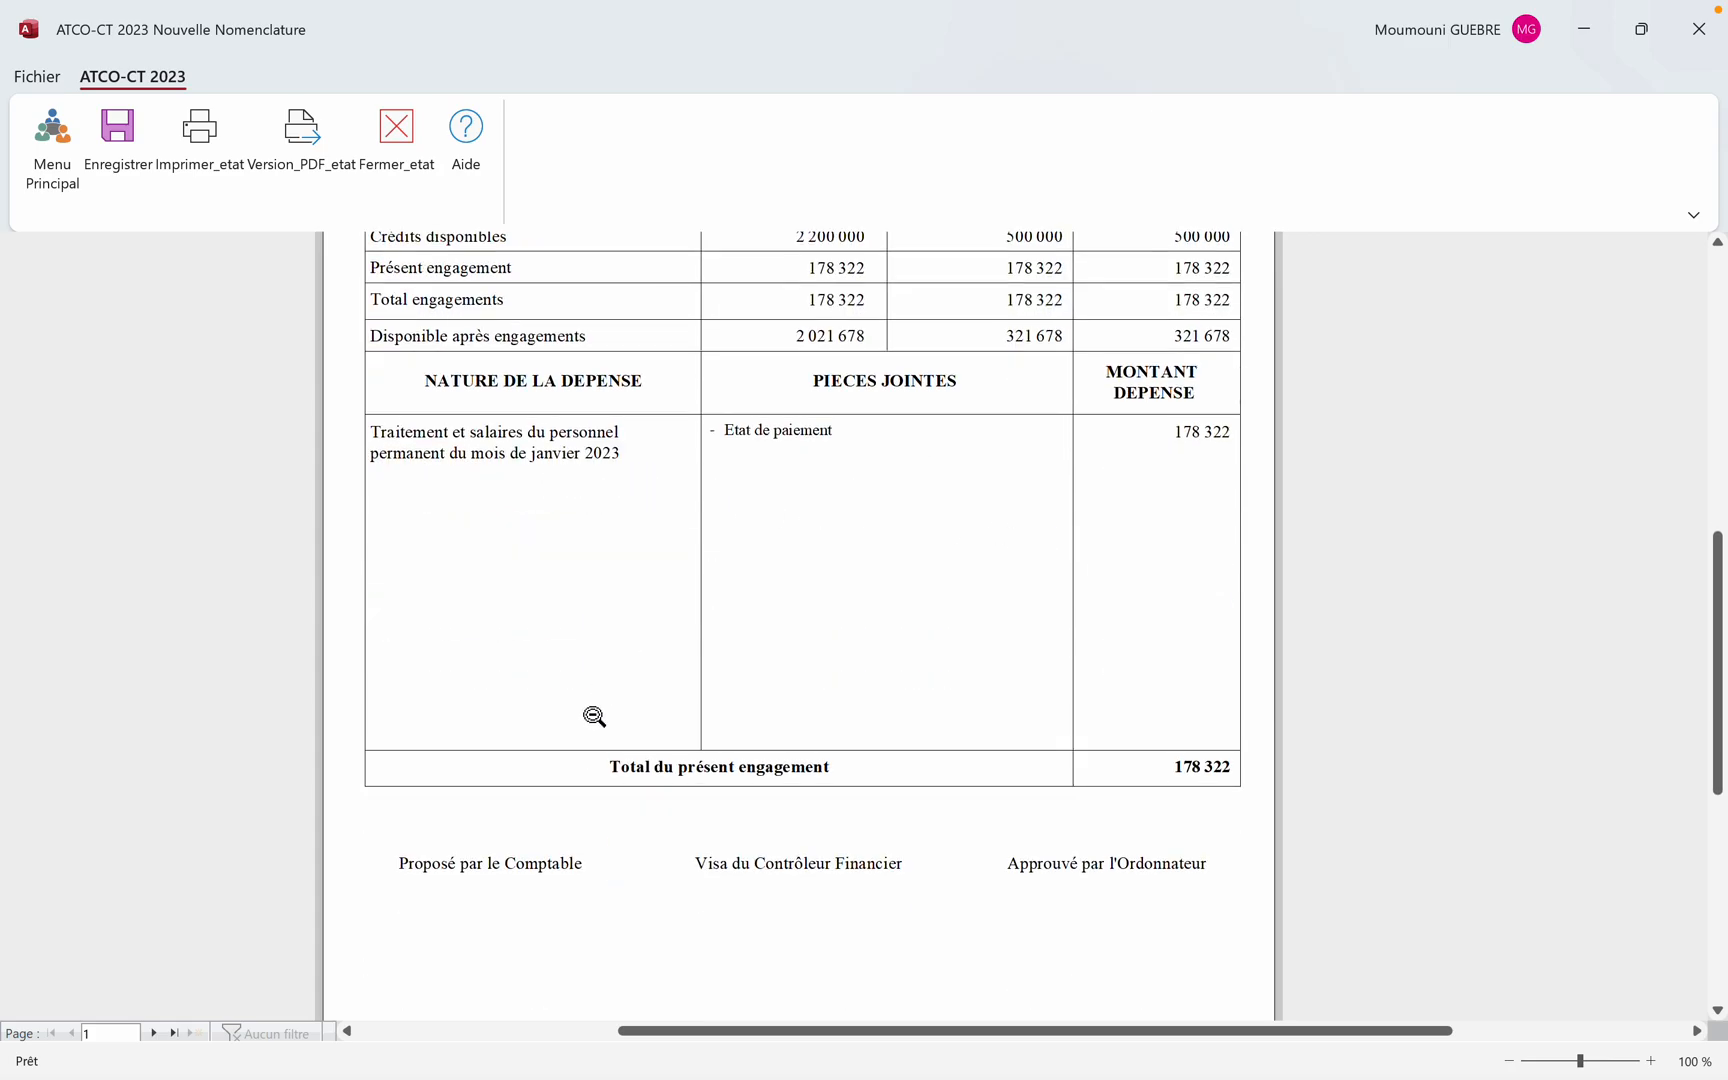
Examine the responsibility allowance commitment sheet for paragraph 6630 with the ribbon reduced to tabs only
click(153, 1033)
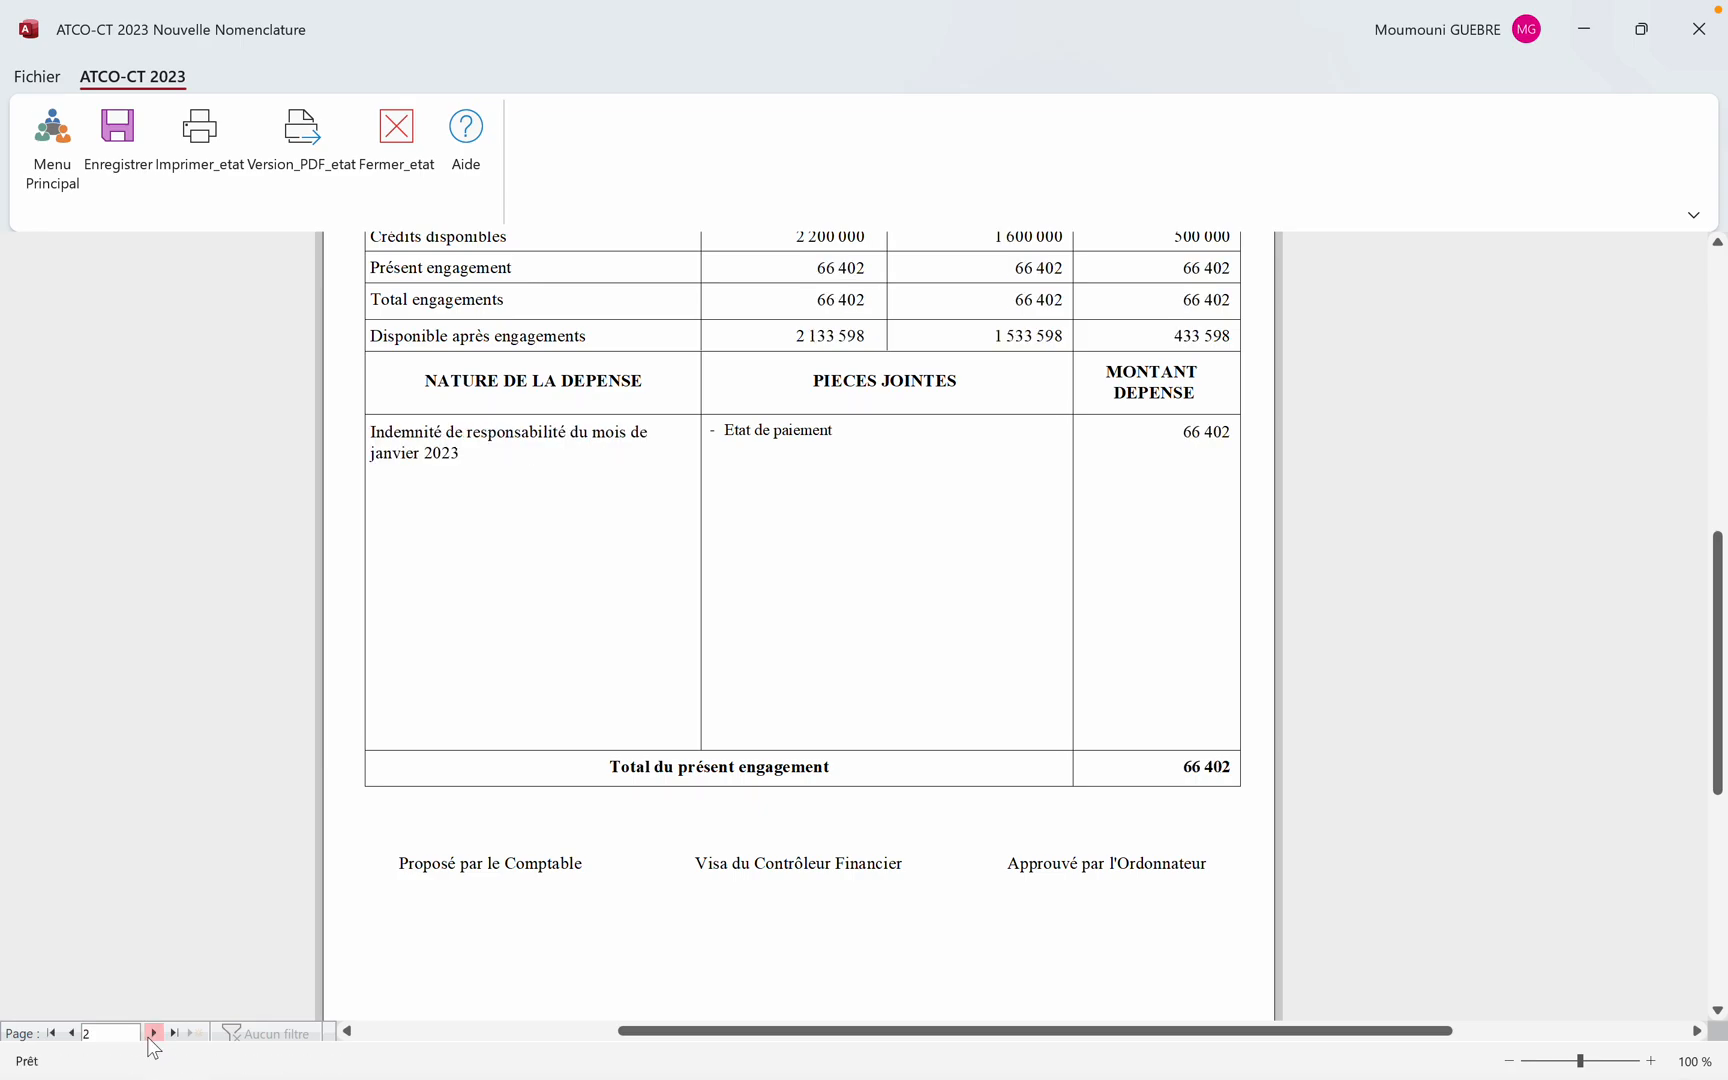
click(840, 665)
click(1693, 215)
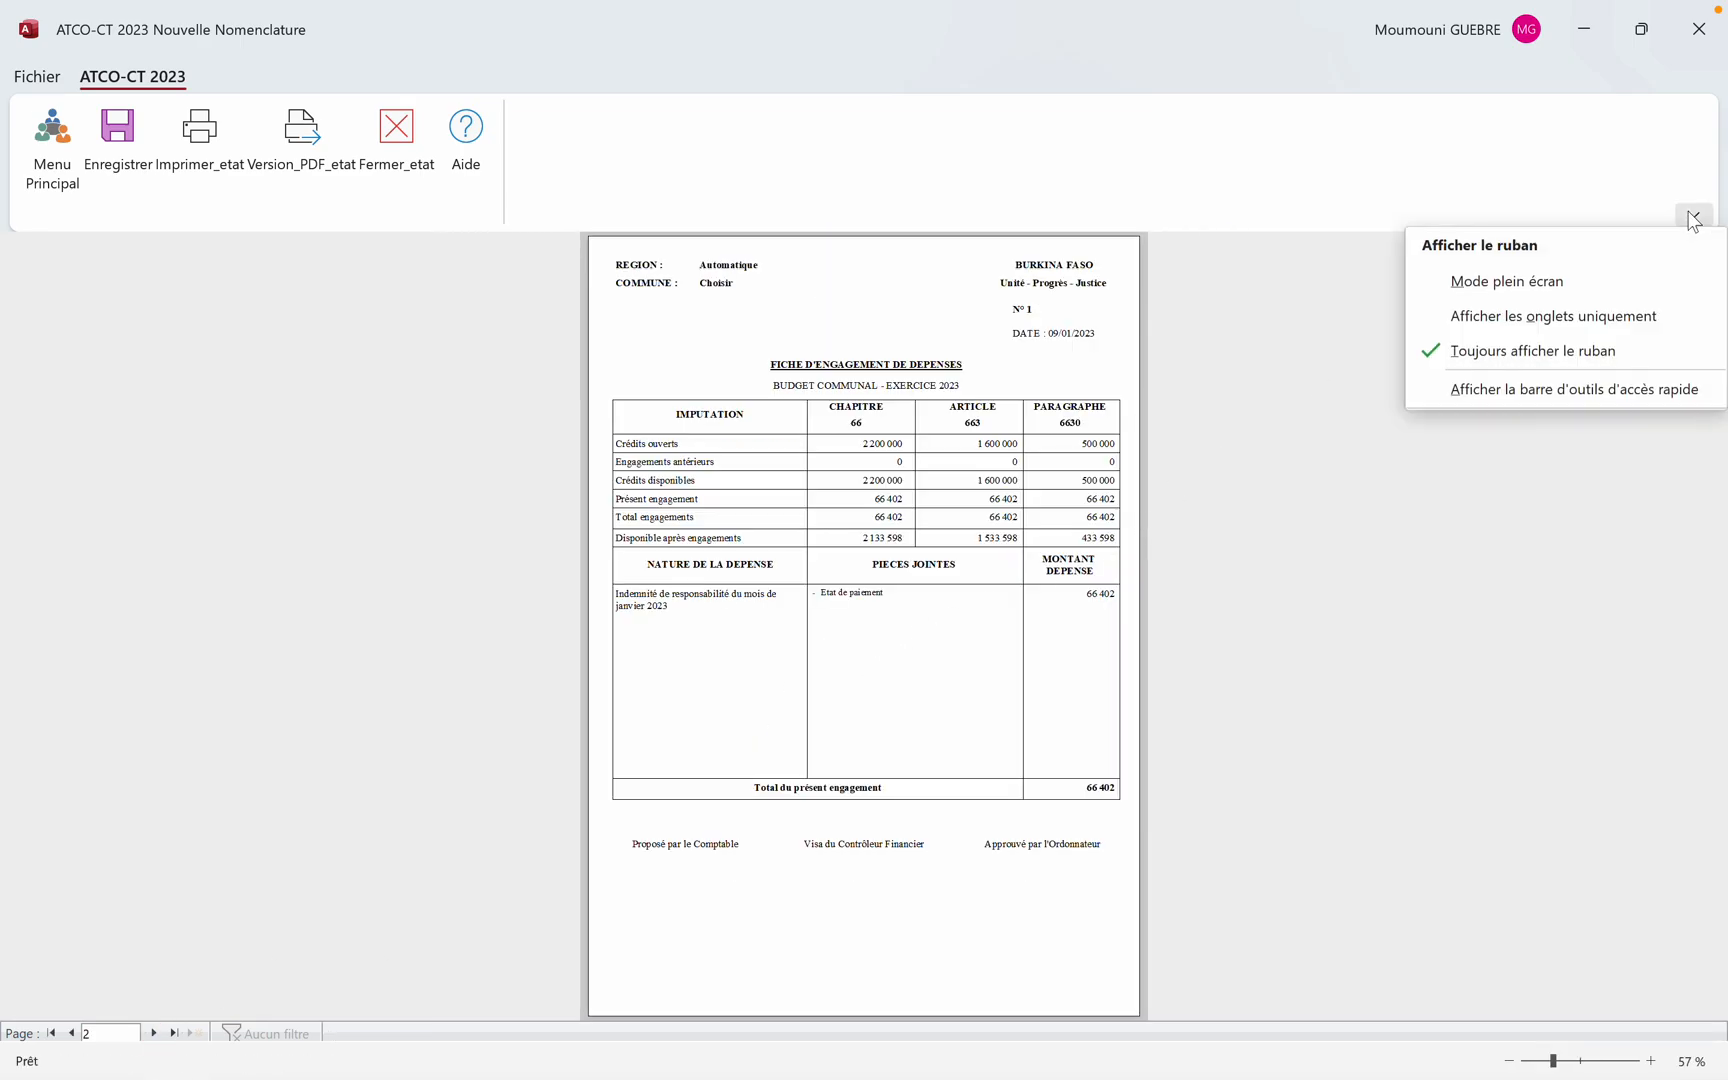
click(1525, 318)
click(1159, 377)
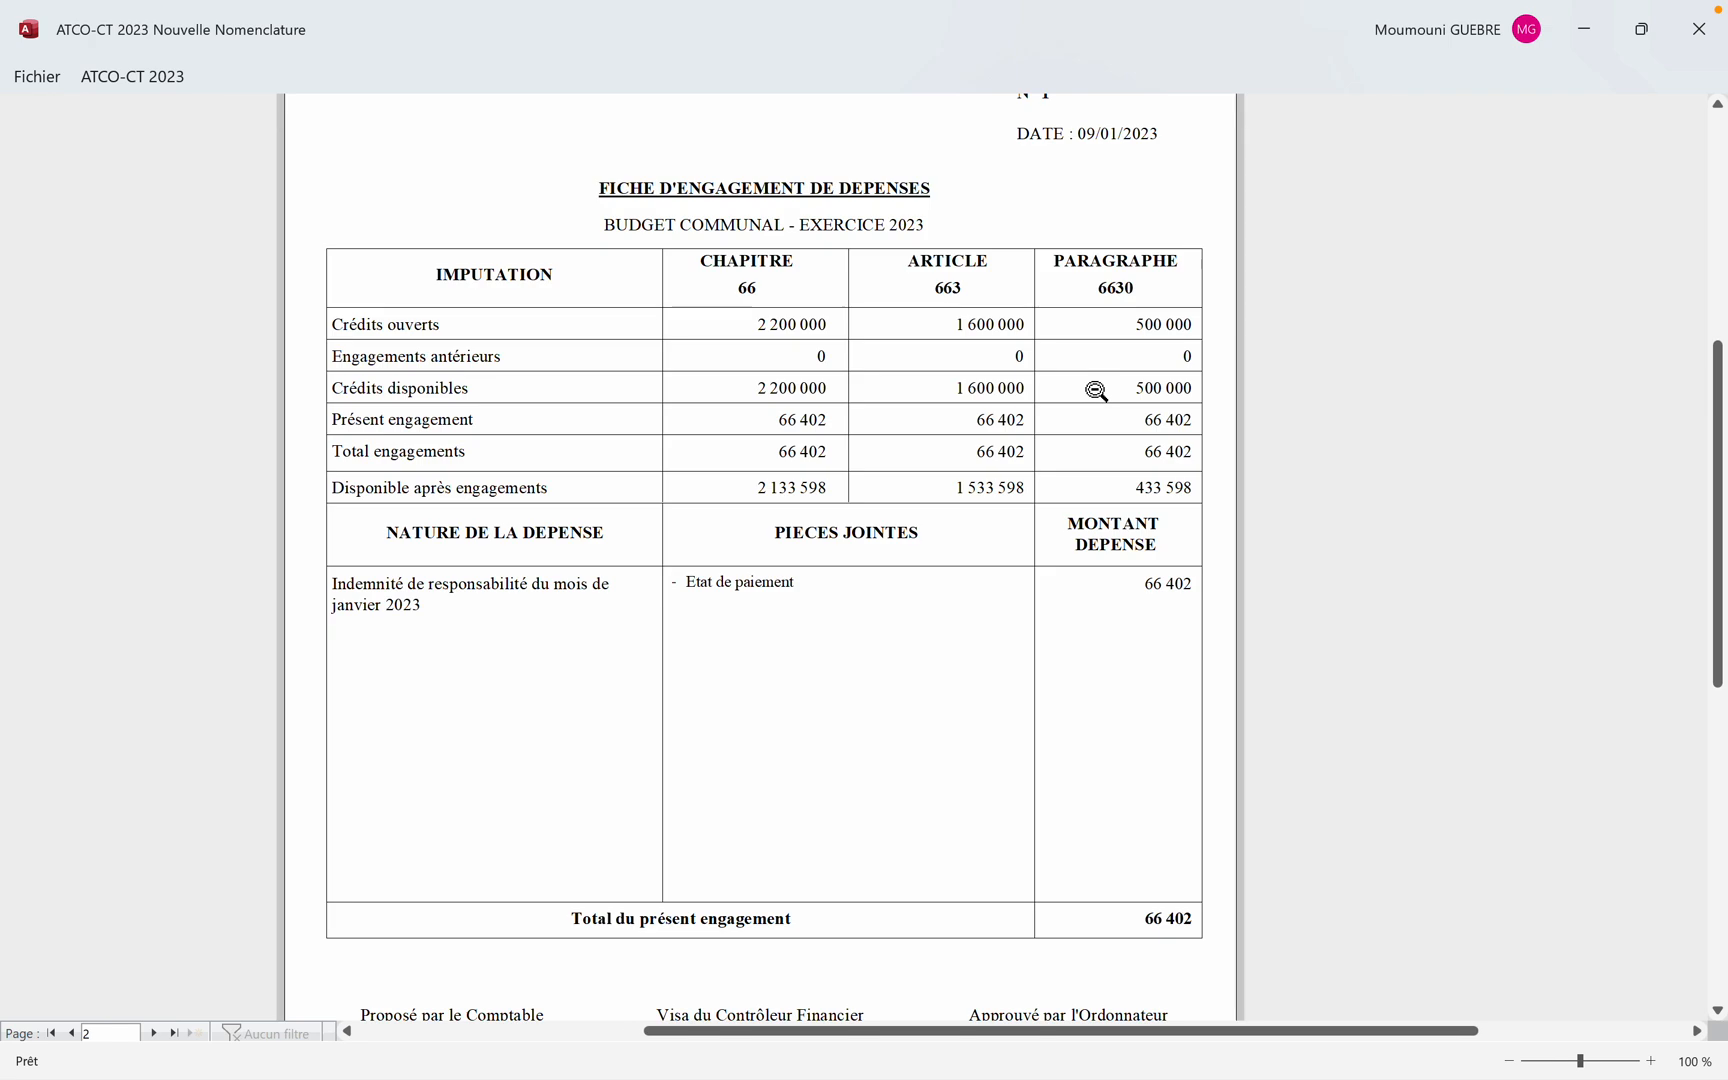
scroll(895, 400, up, 3)
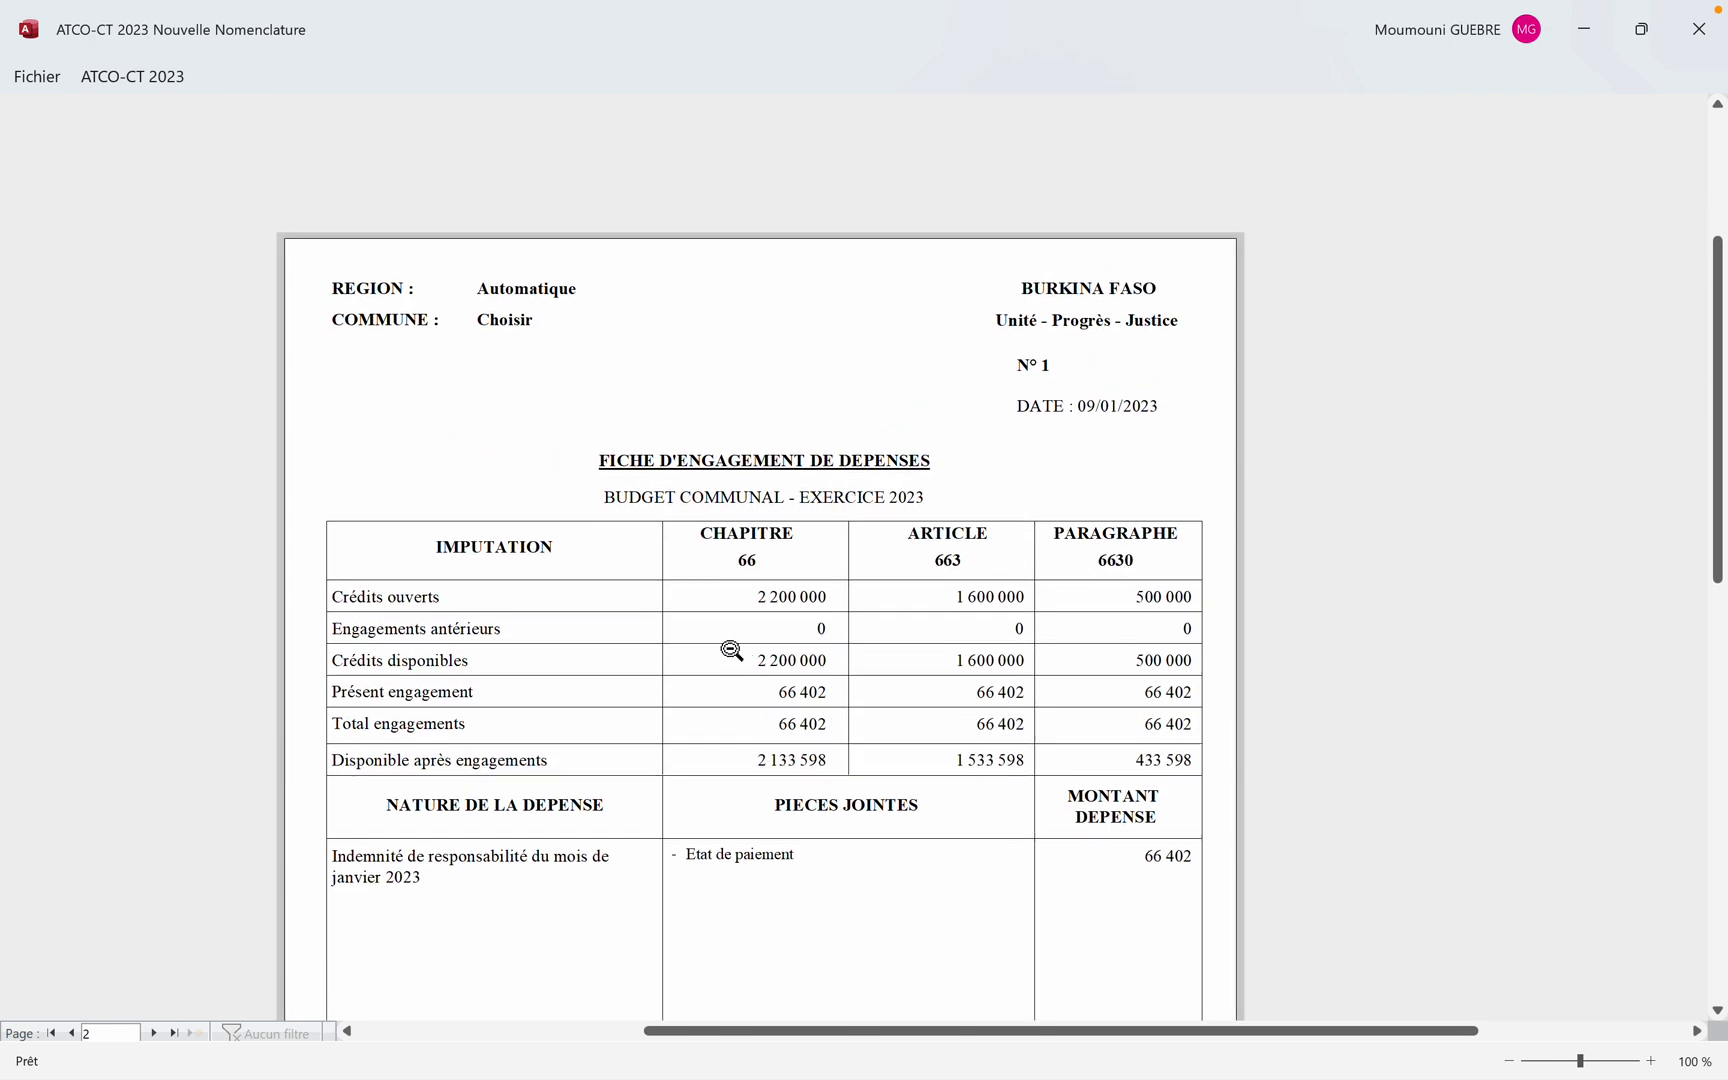
scroll(818, 641, down, 3)
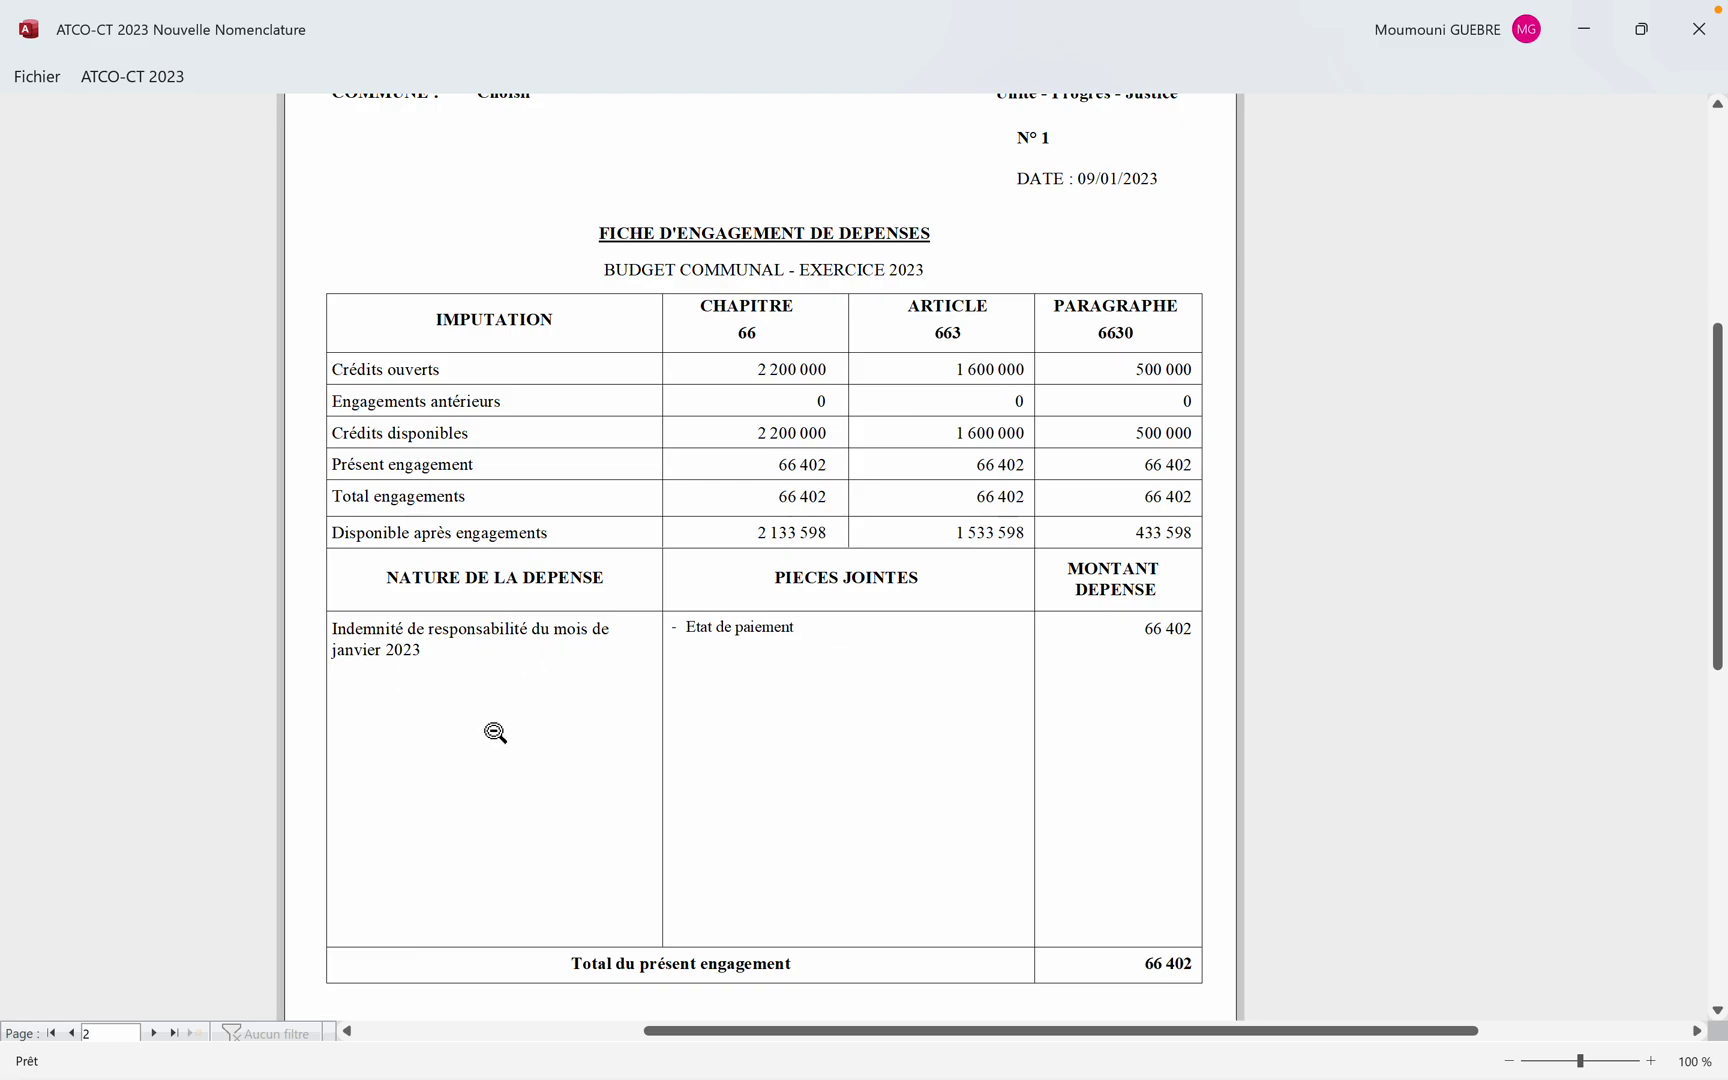
Review the commitment sheets for paragraphs 6631 and 6632, then close the report and the commitment form
click(155, 1033)
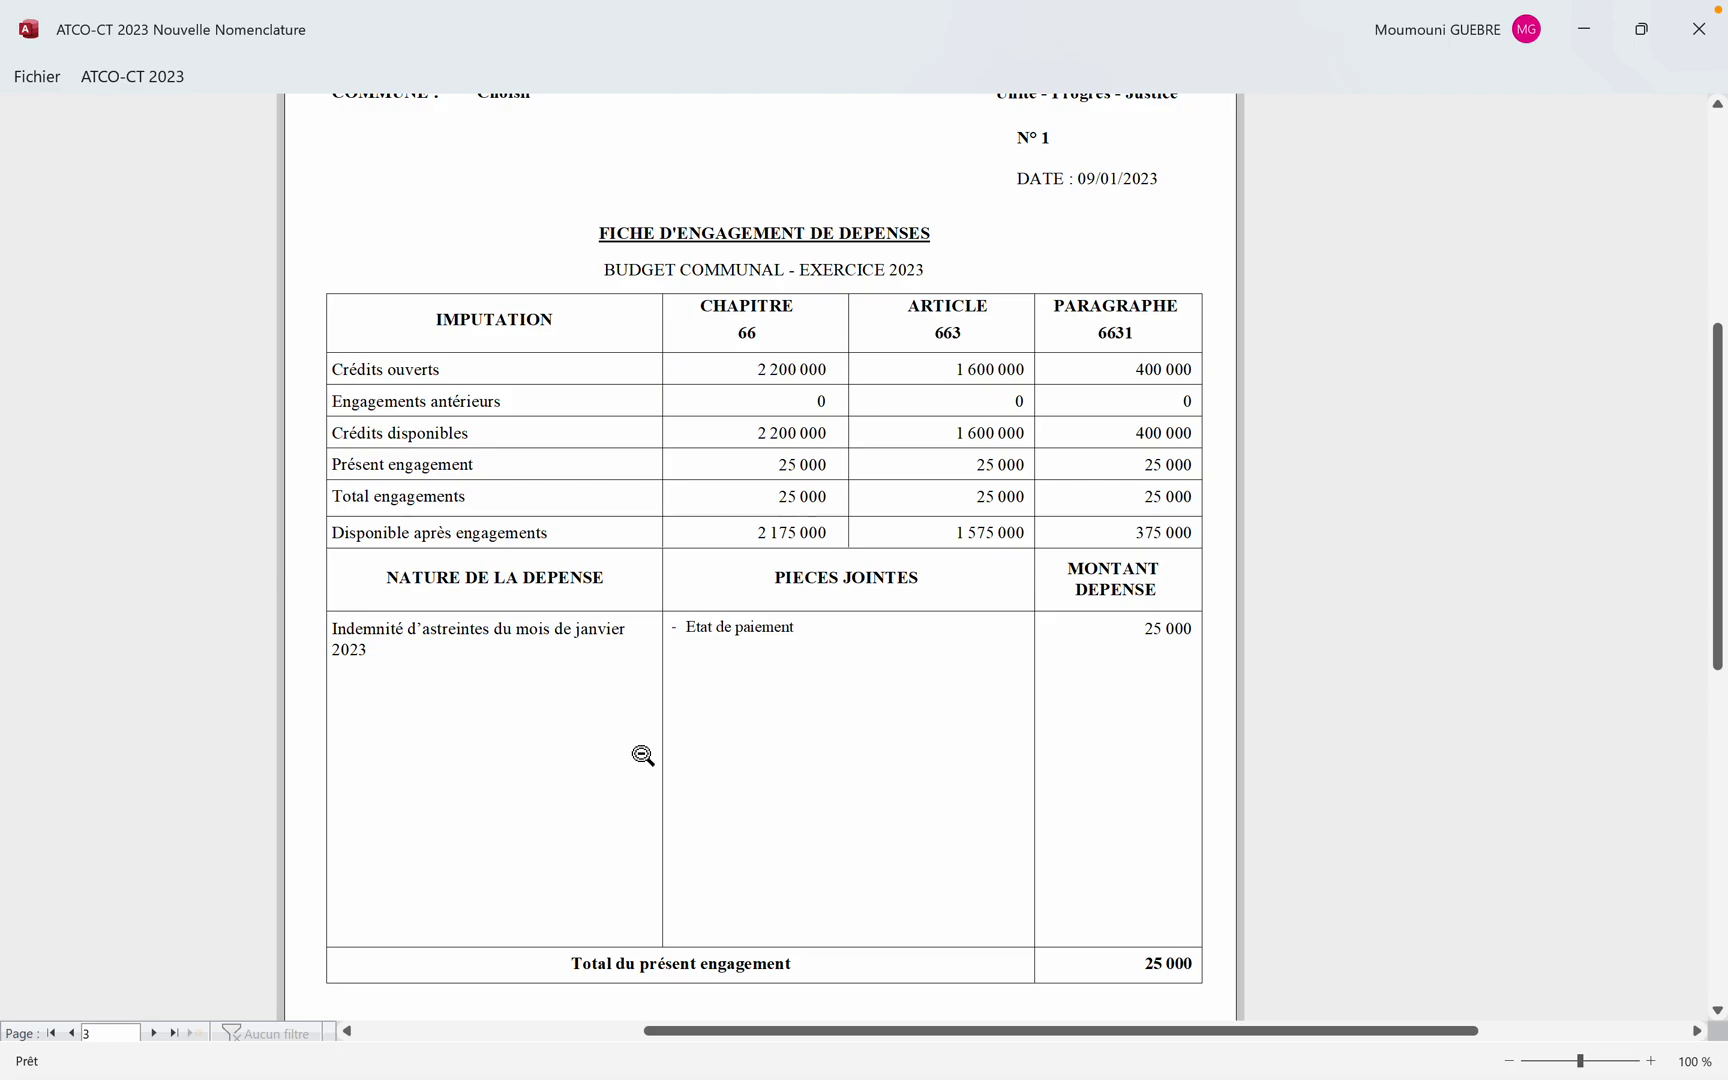
scroll(643, 755, up, 1)
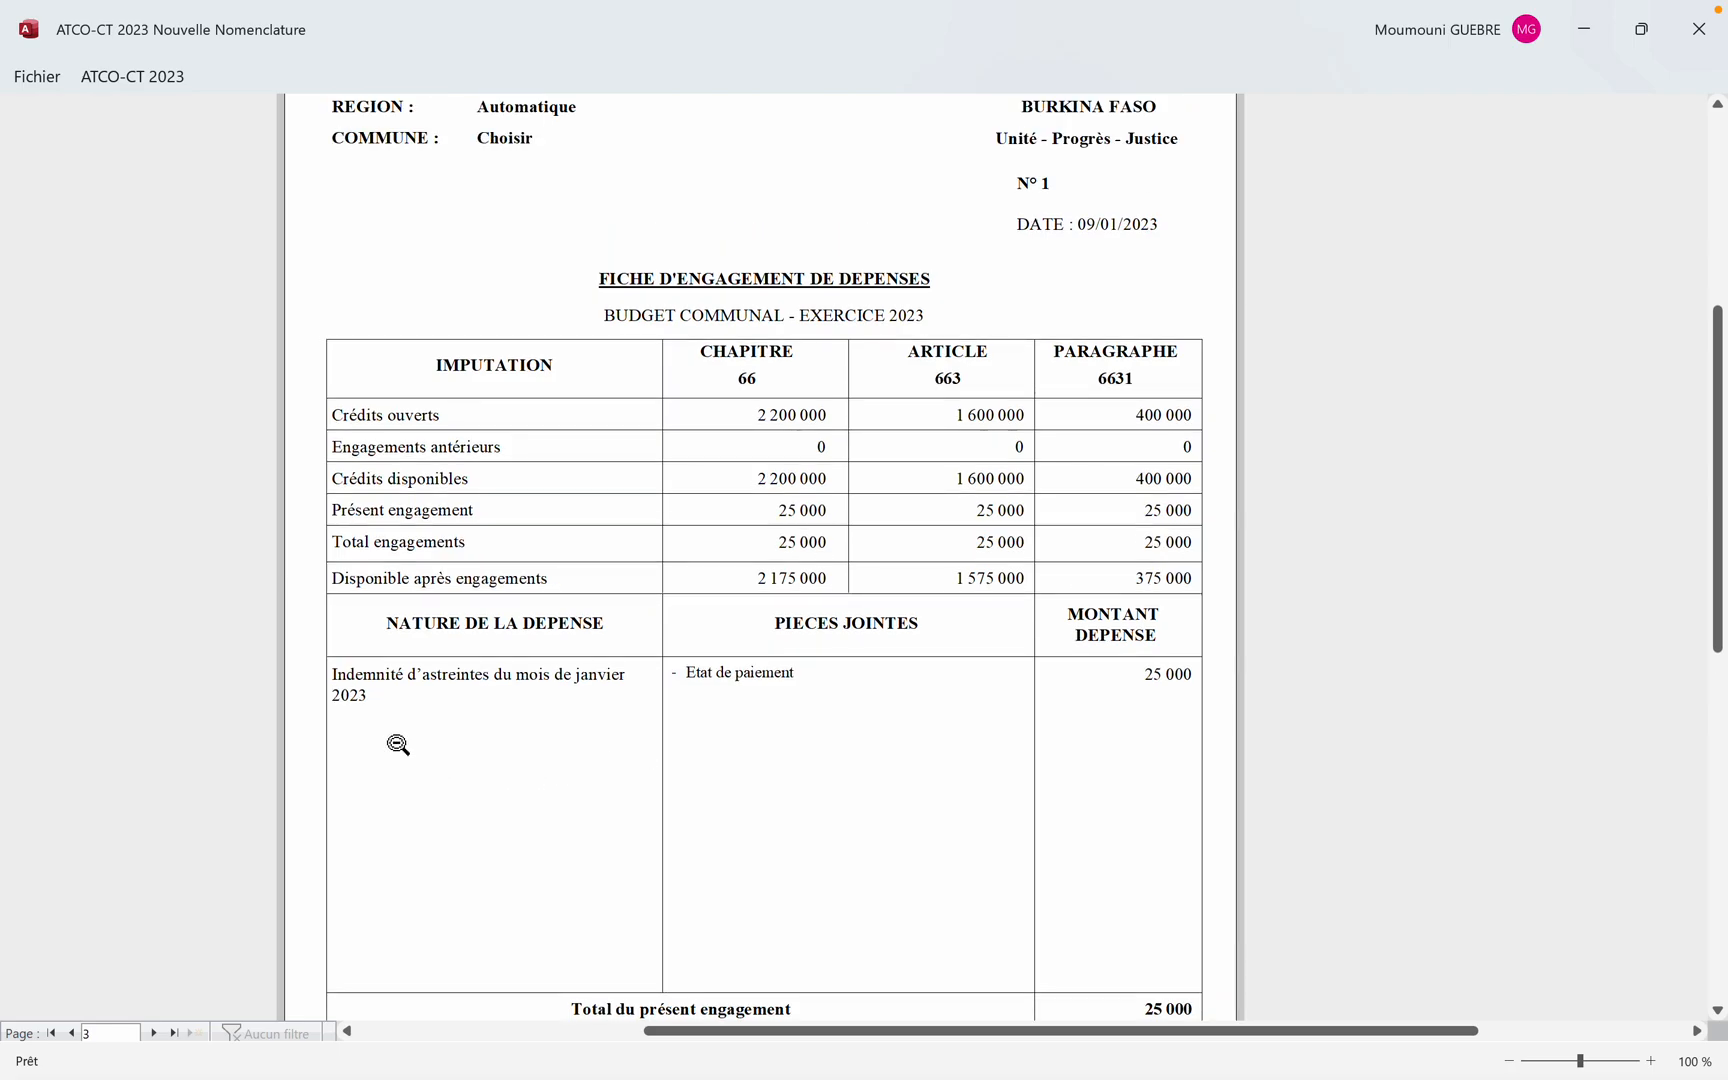
click(155, 1033)
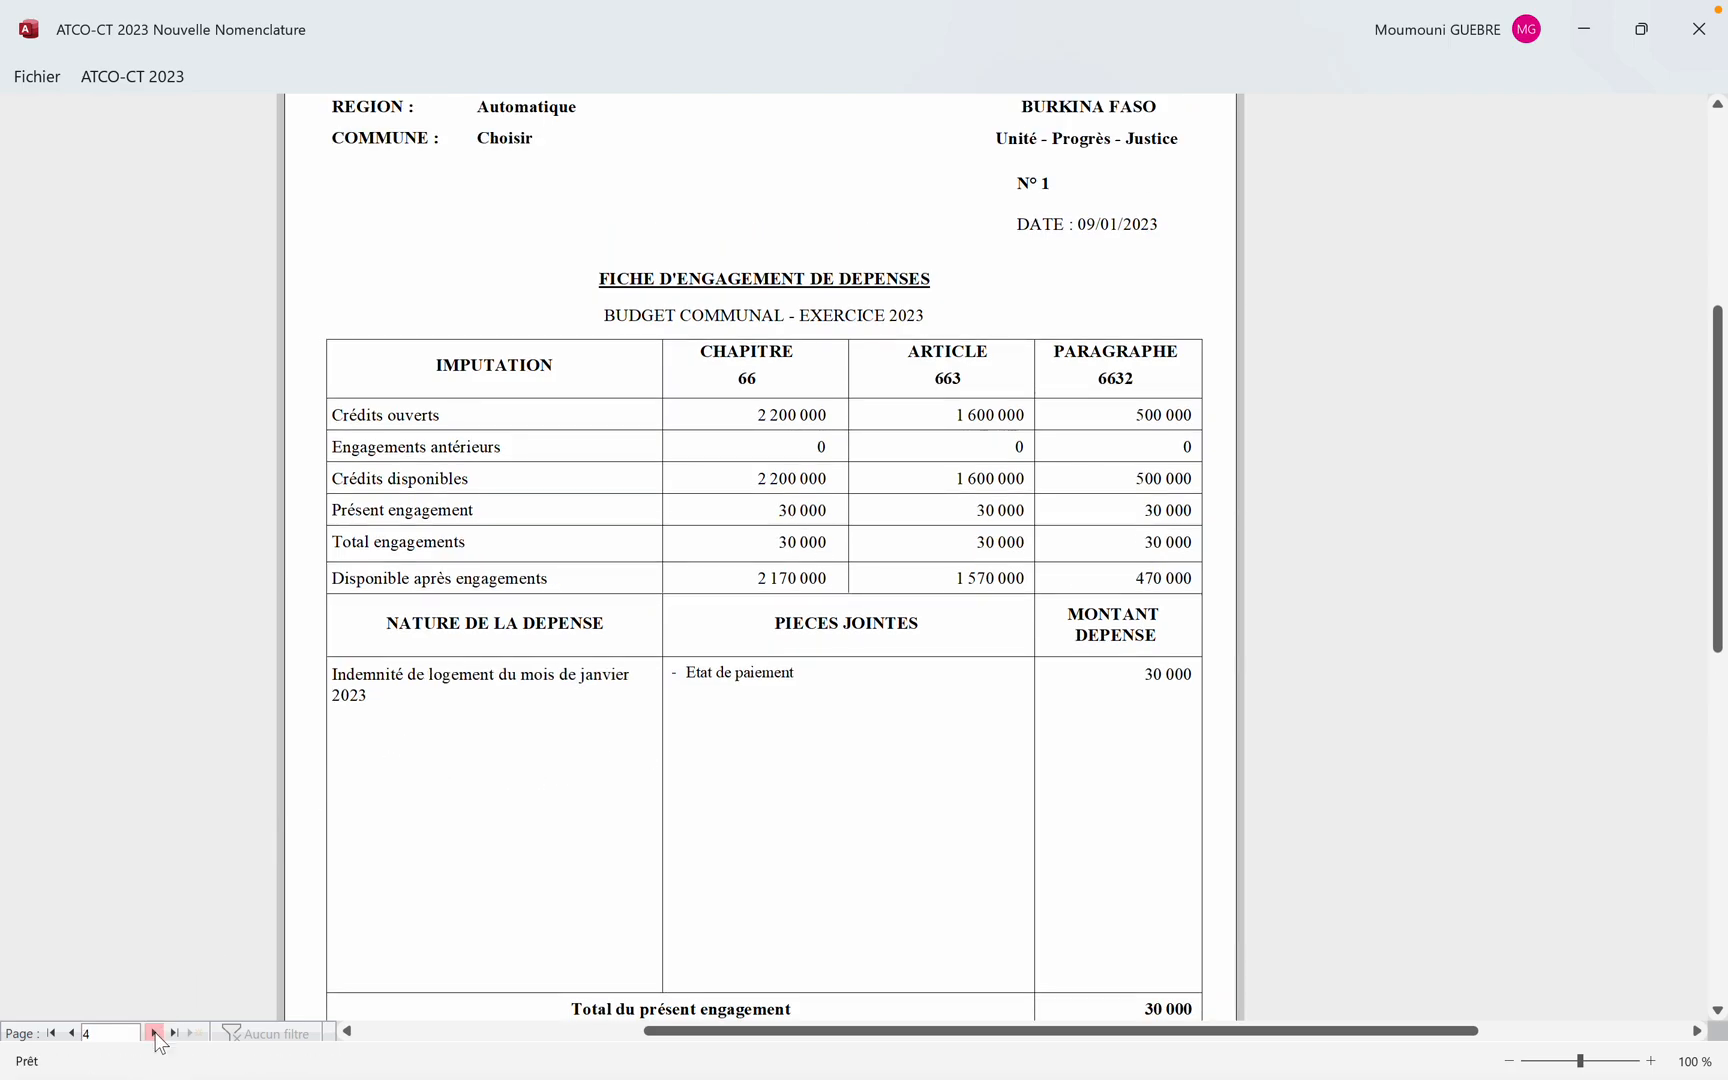
click(598, 772)
click(600, 772)
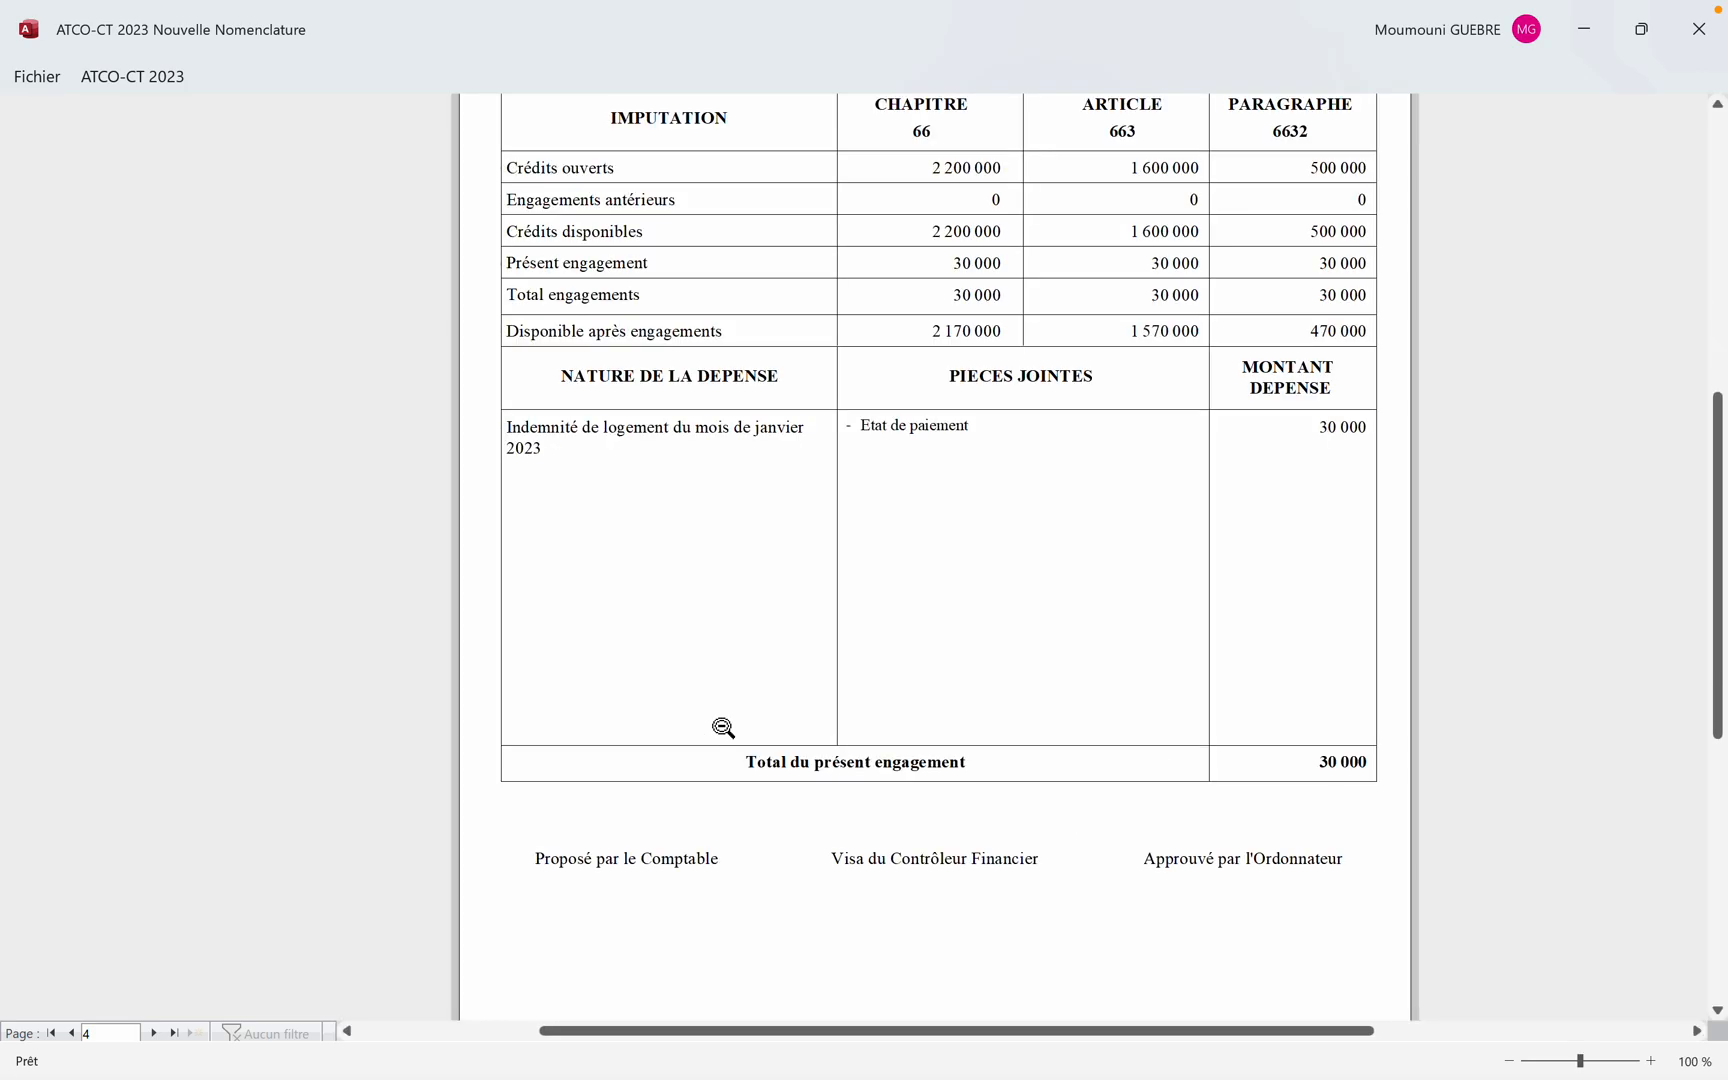
scroll(723, 728, up, 3)
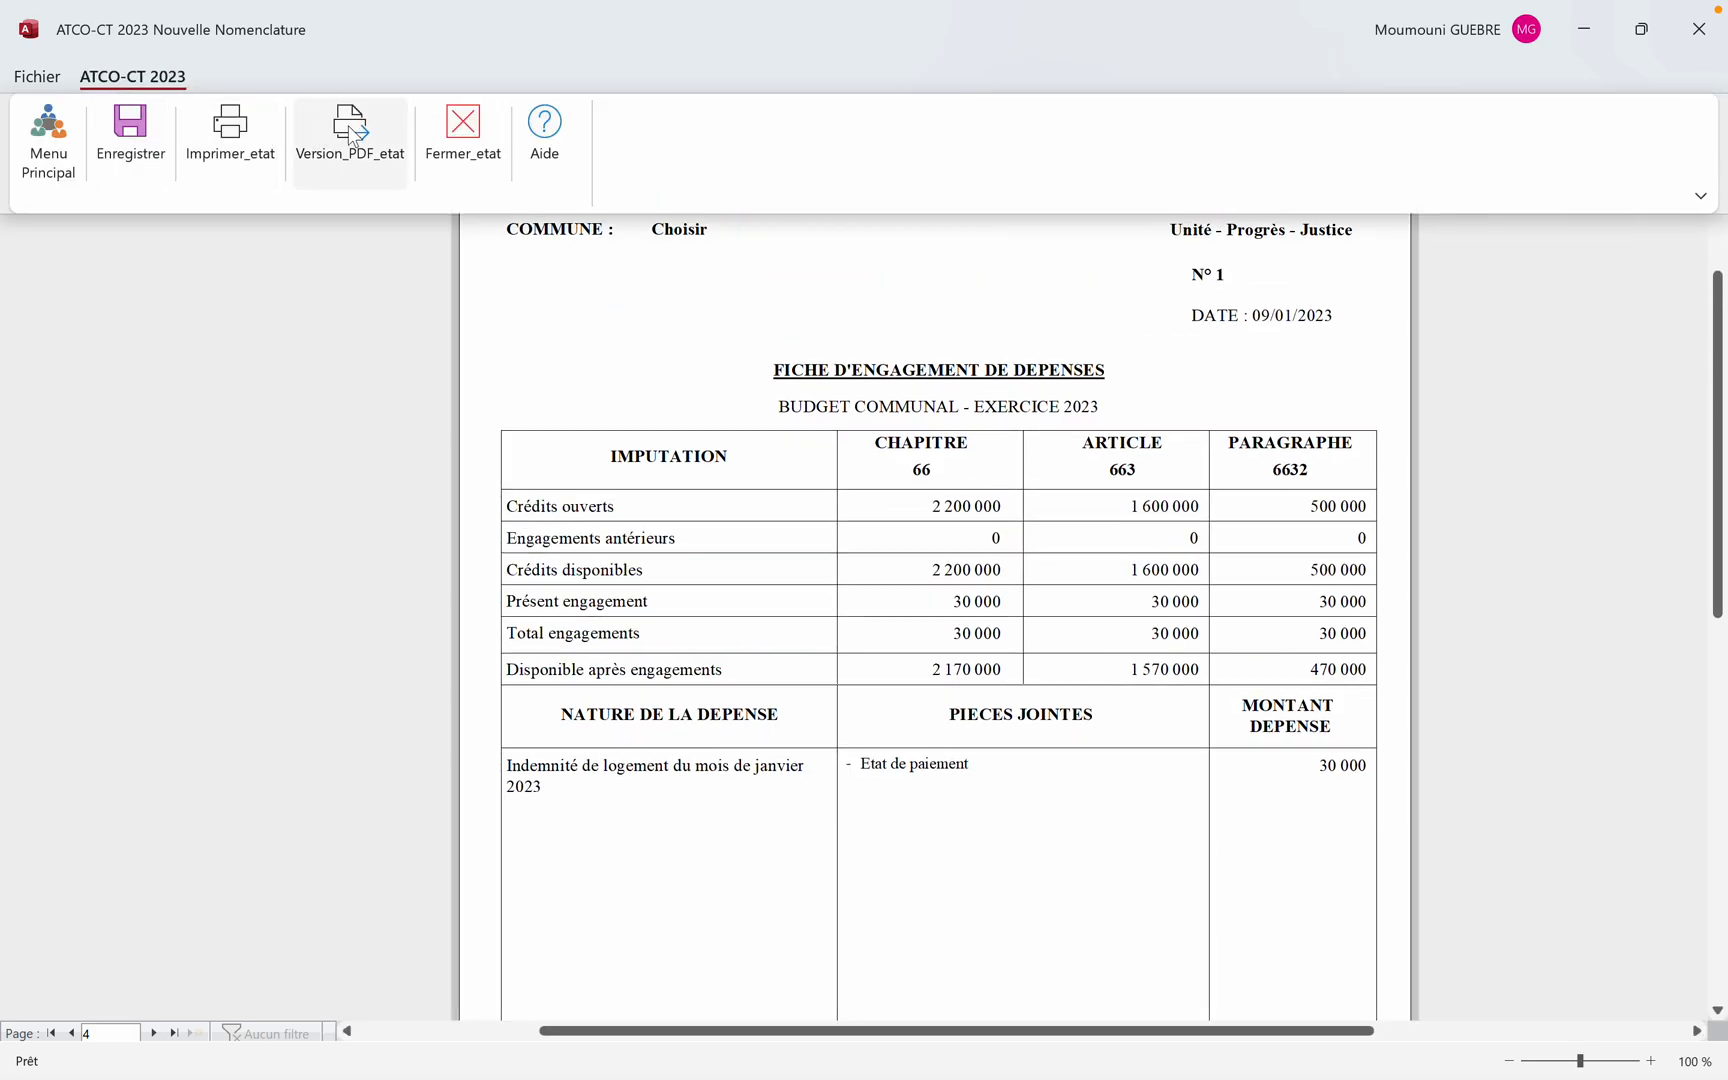
click(458, 138)
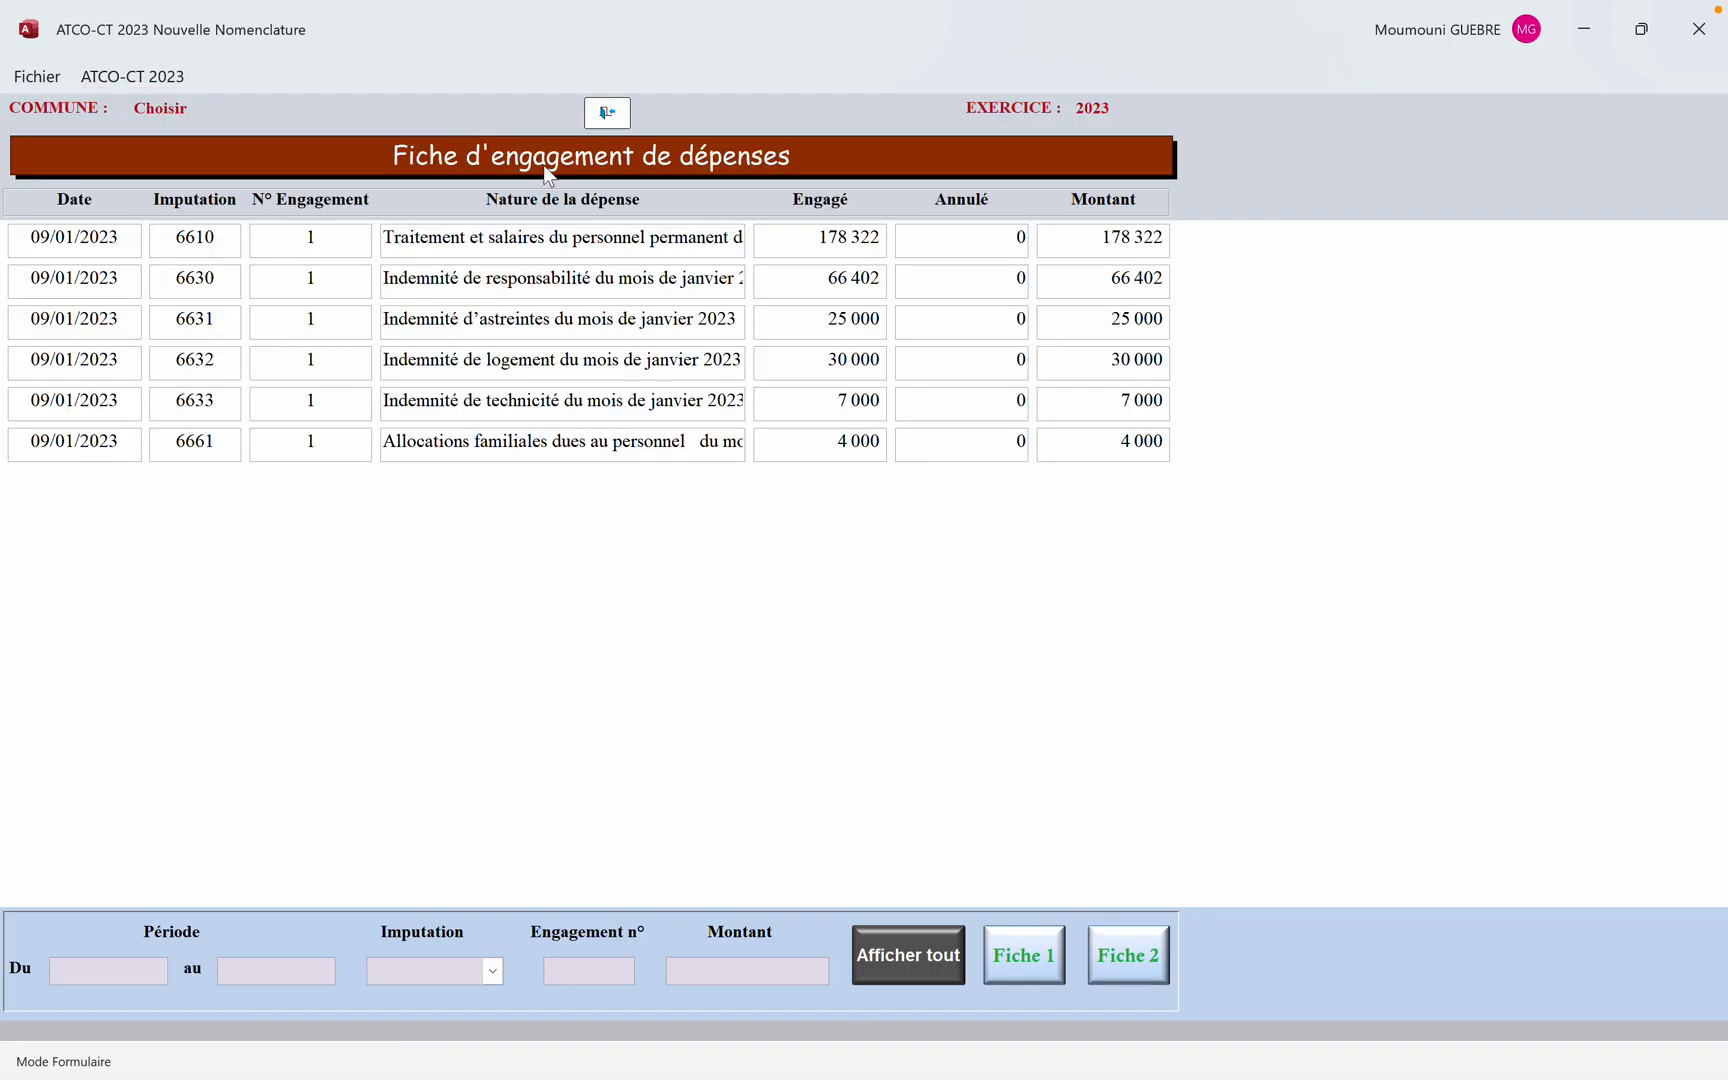
click(605, 115)
Open the Bordereau de liquidation de dépenses and browse its records from account 6610 through to the last one
click(380, 358)
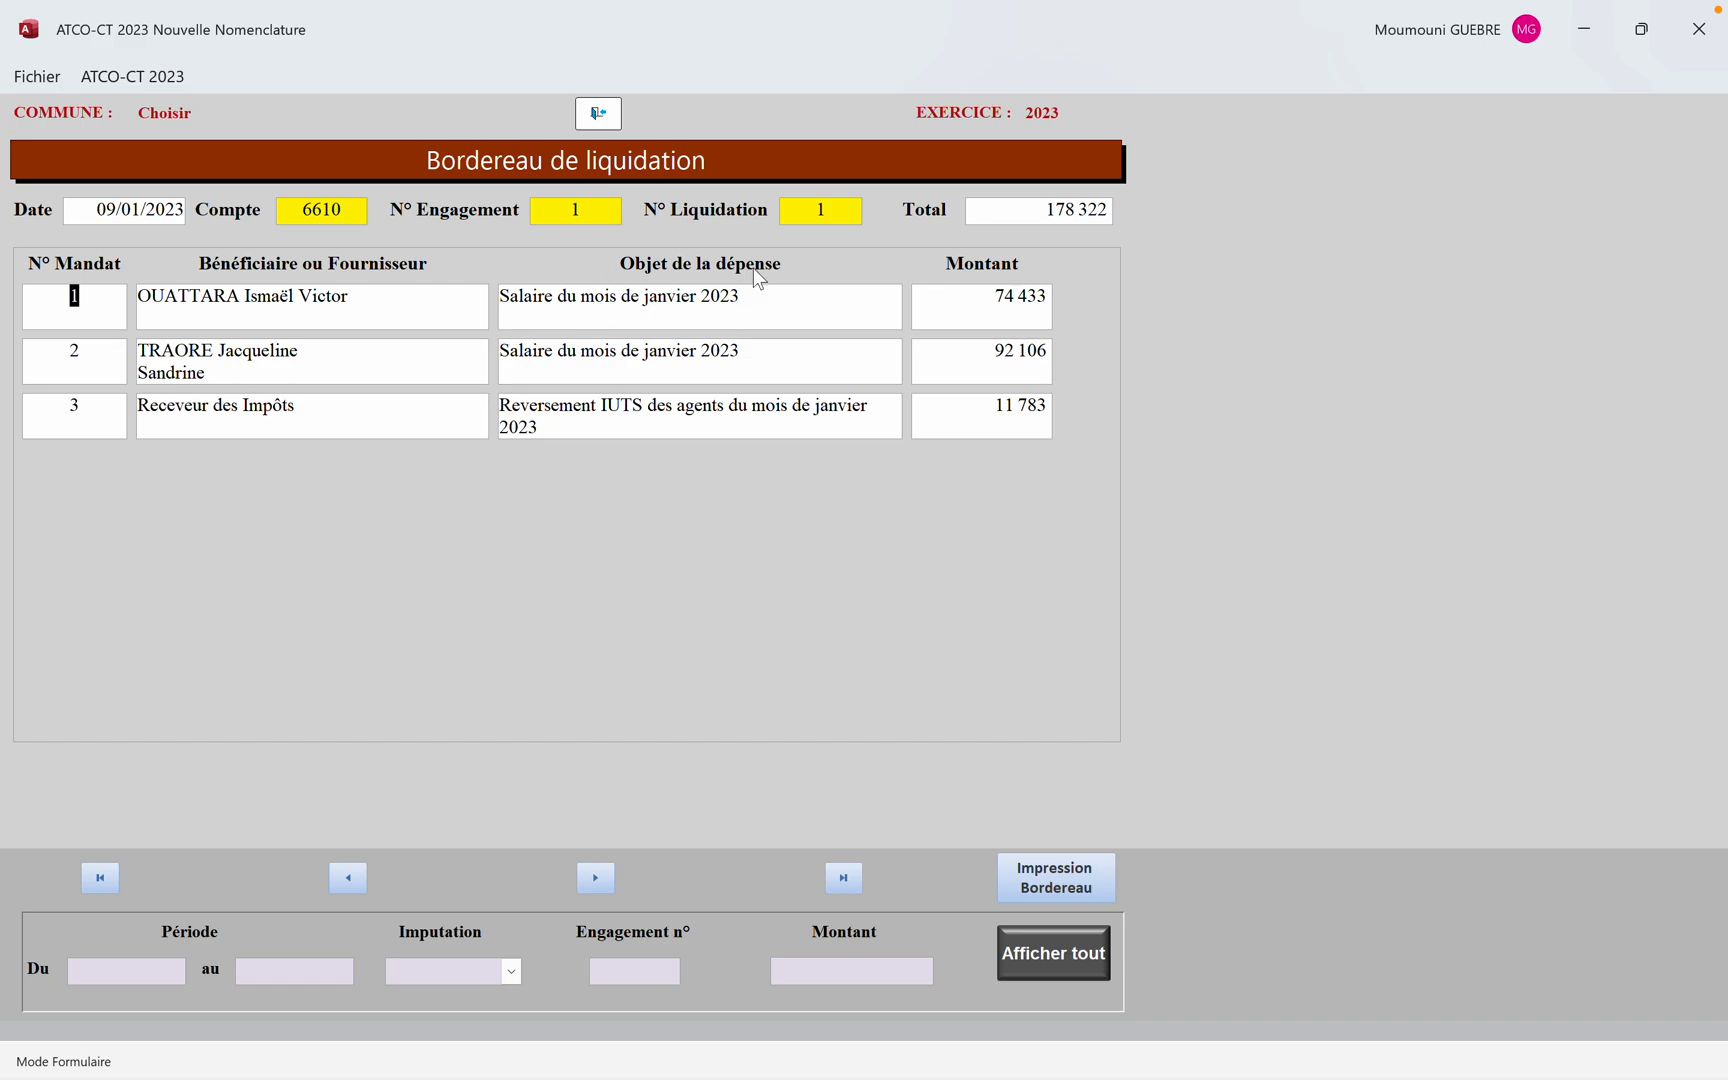
click(590, 887)
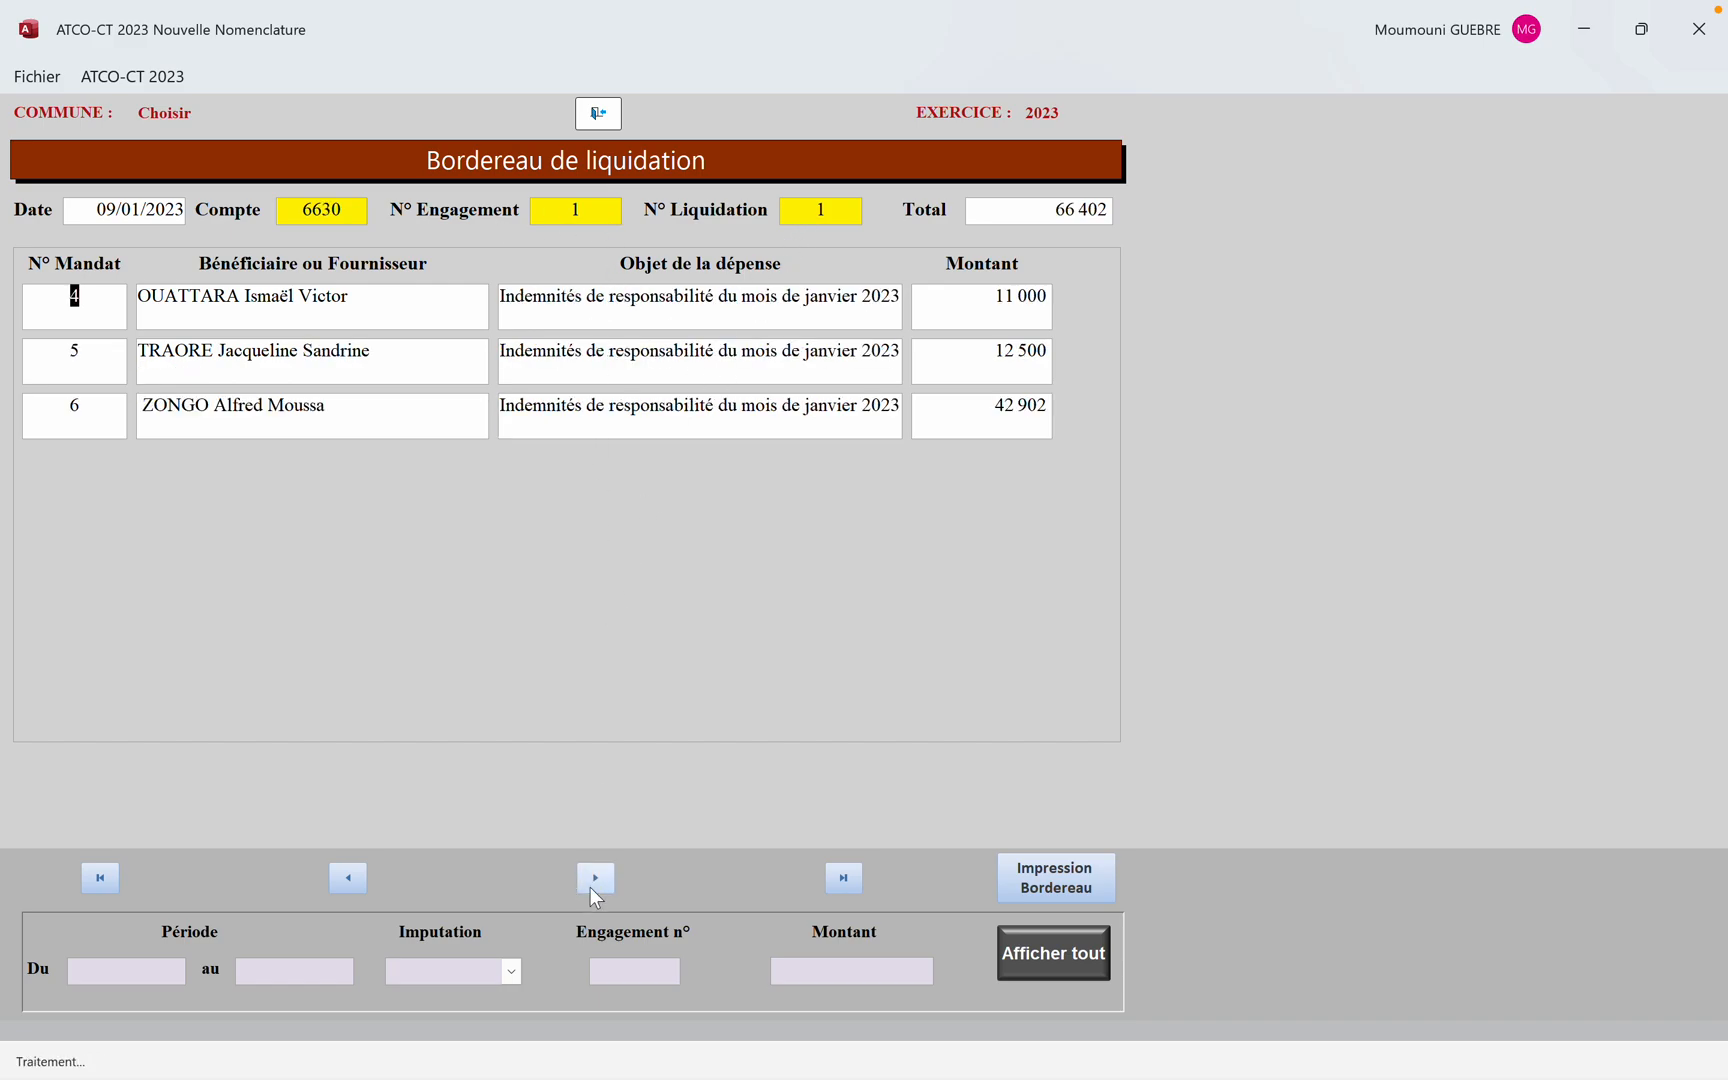
click(590, 887)
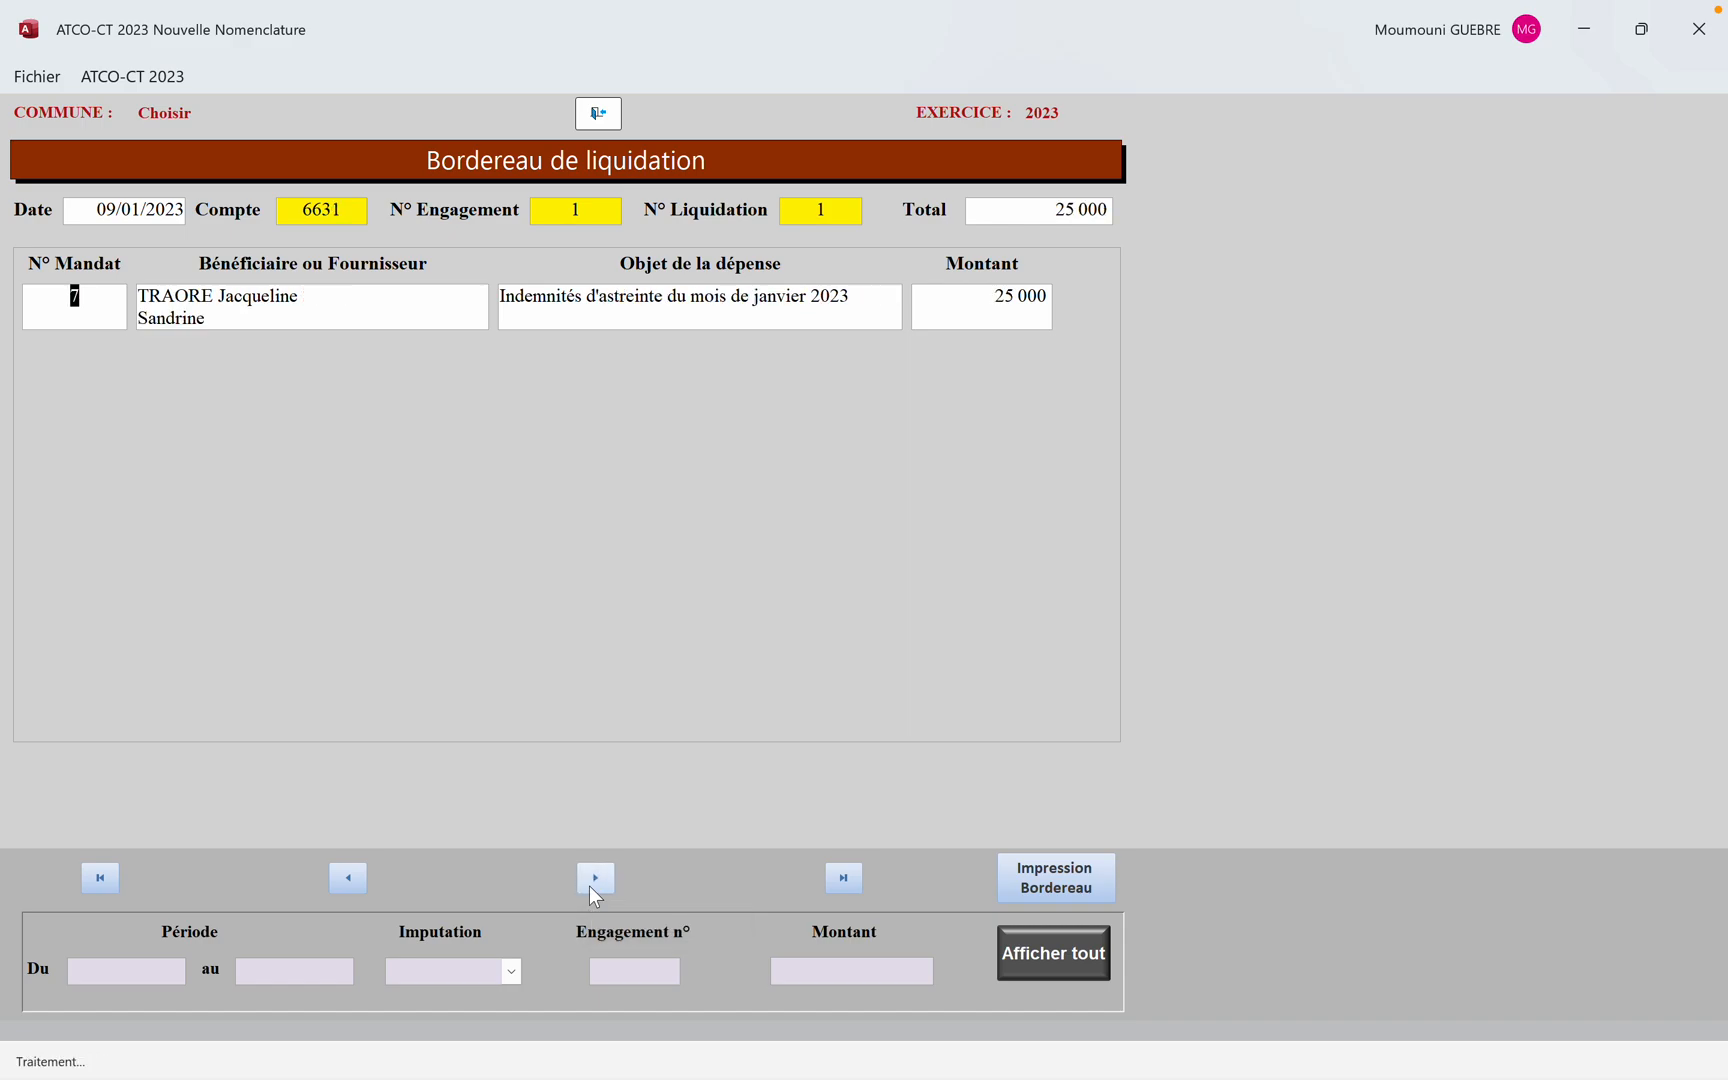
click(590, 887)
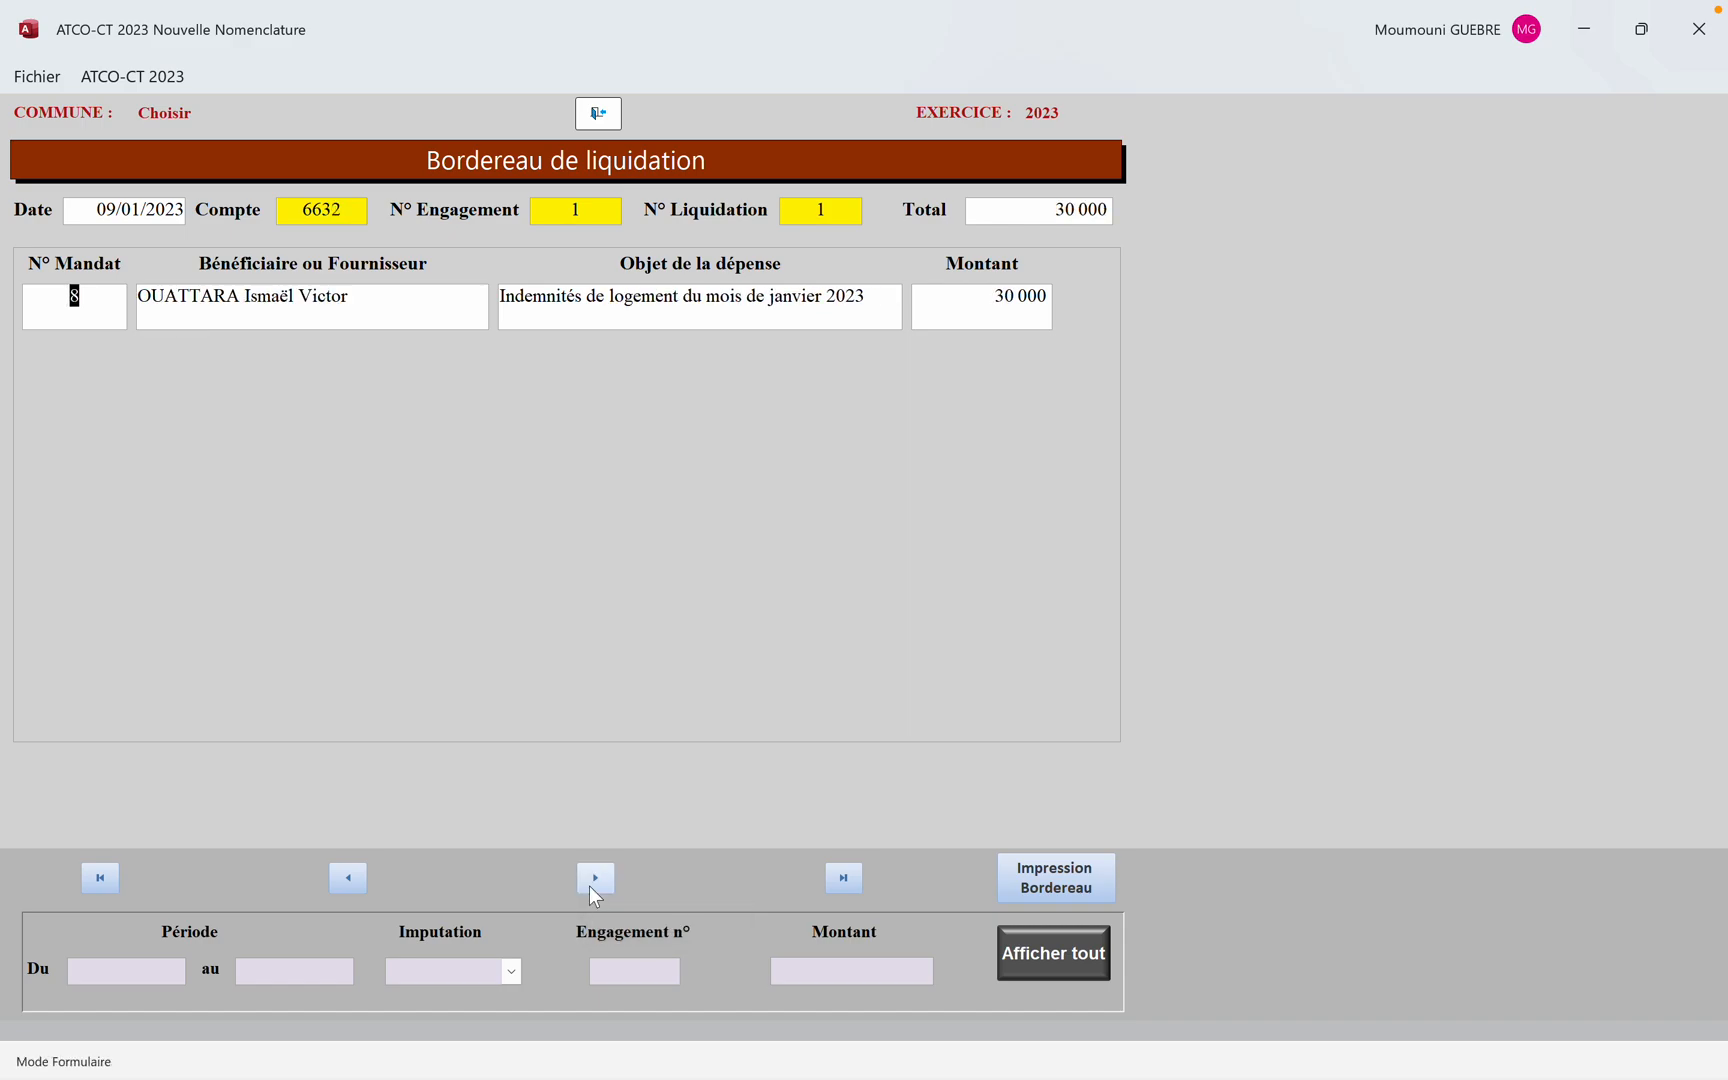
click(590, 887)
click(590, 887)
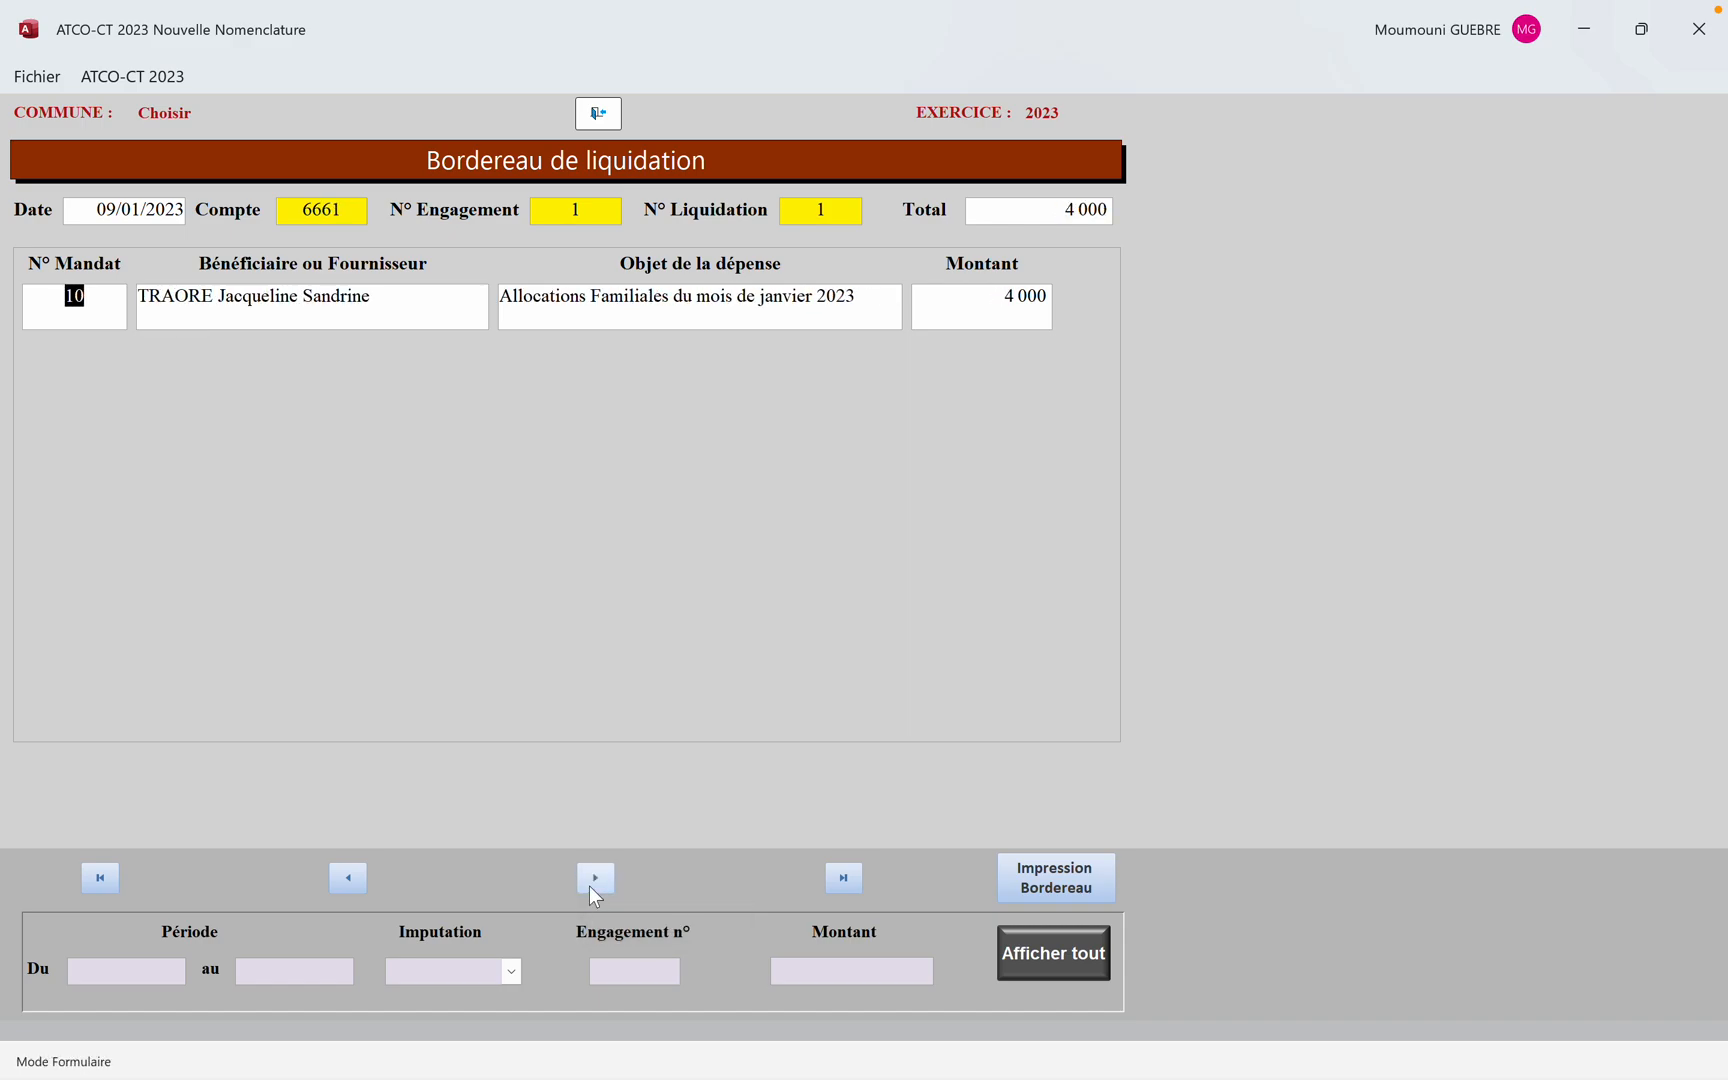
click(590, 887)
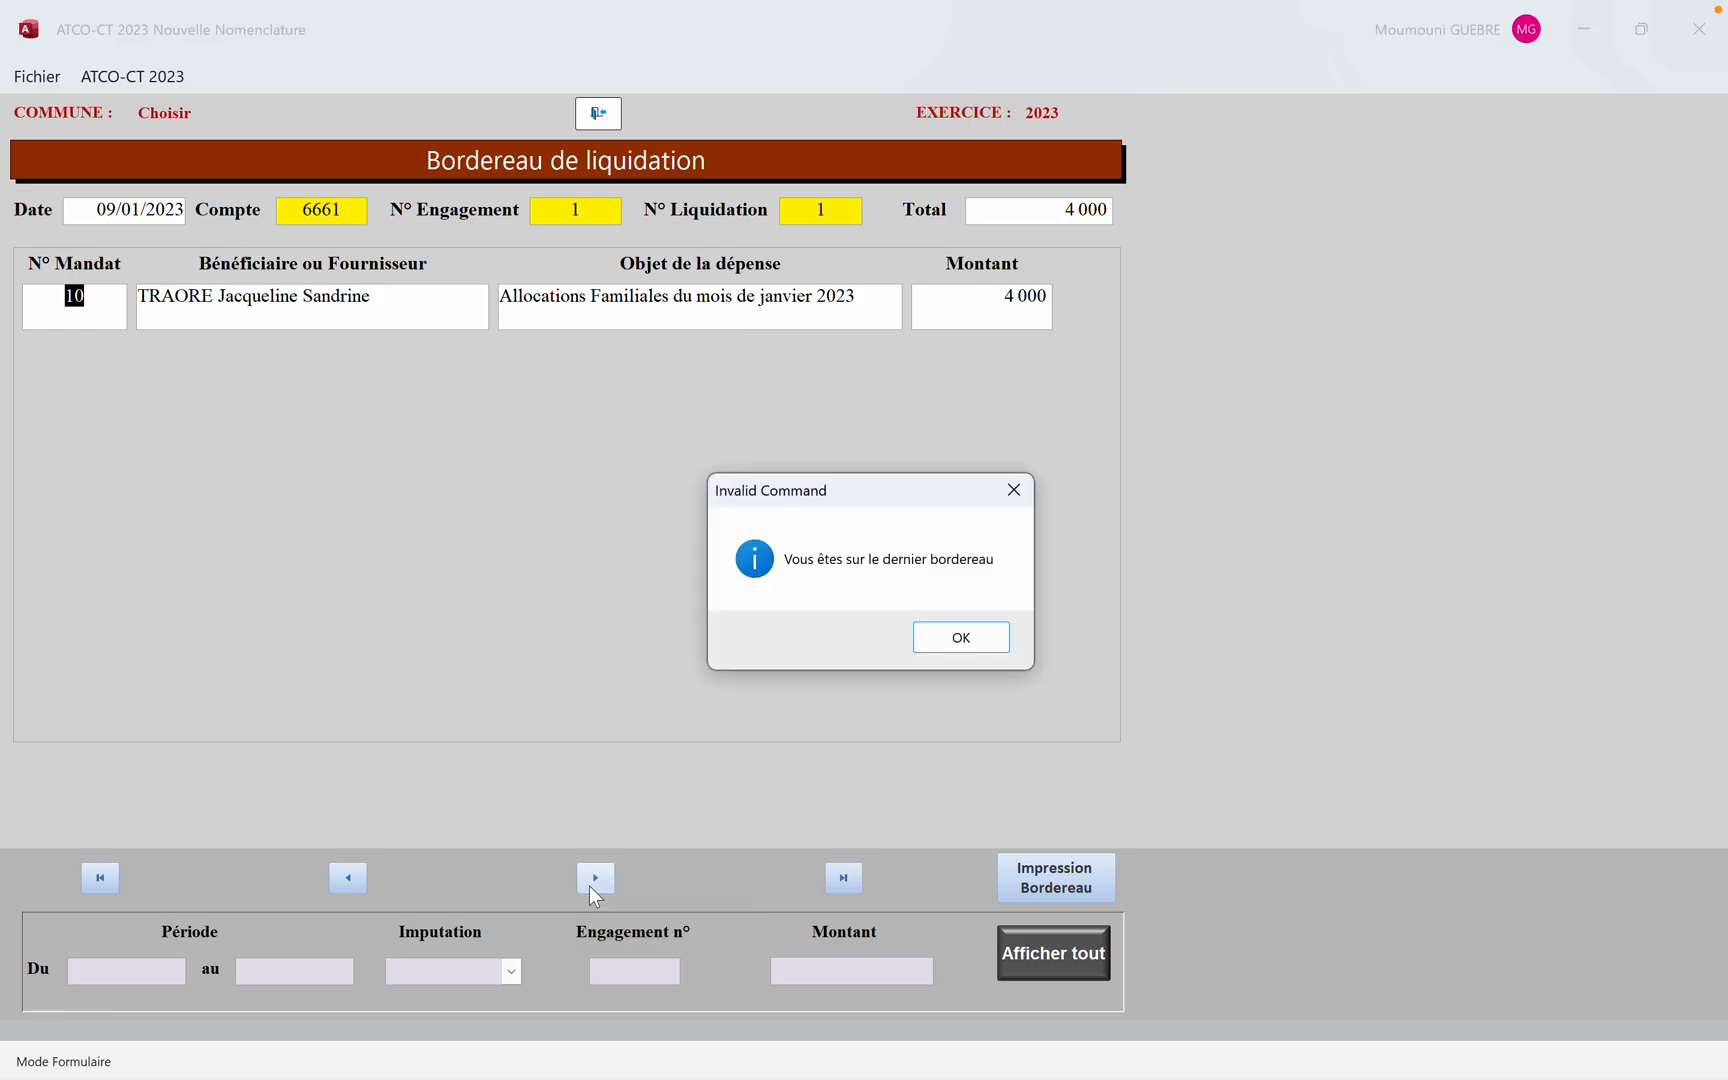
click(950, 645)
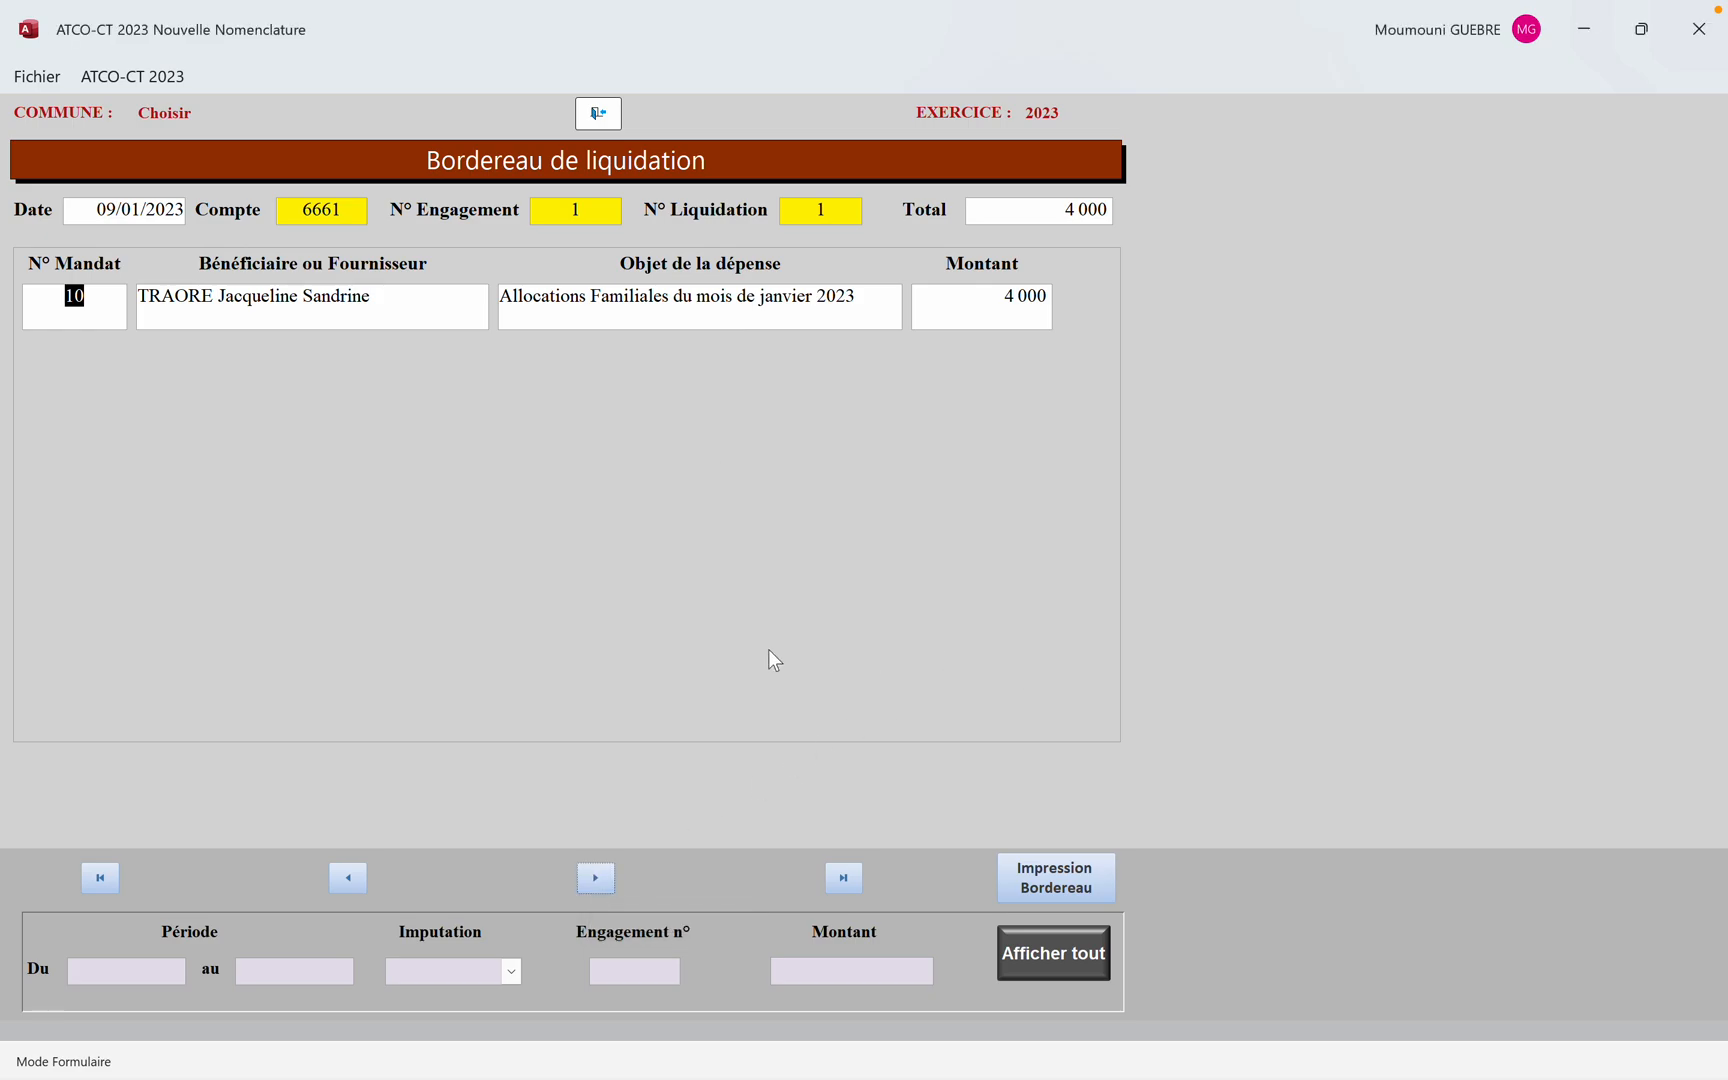
Return to the first liquidation record, examine the printable bordereau for paragraph 6610, and close the report
click(102, 872)
click(1079, 865)
click(1052, 808)
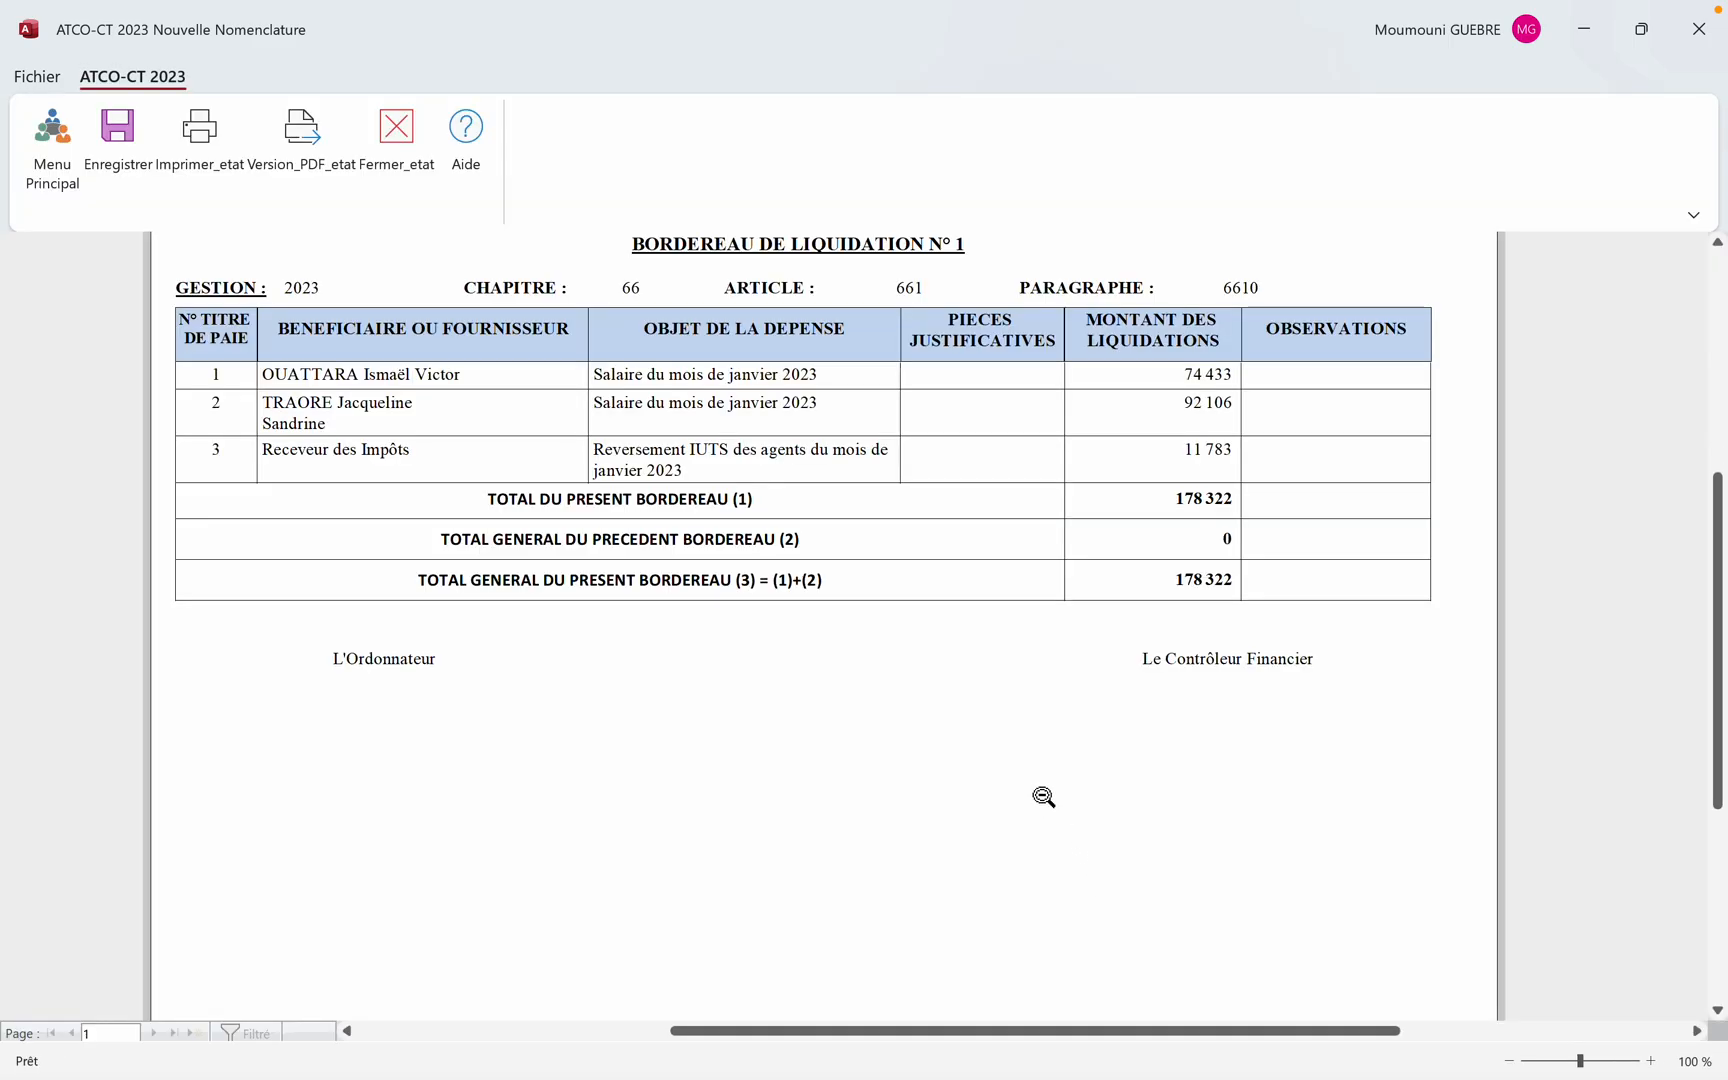
scroll(980, 688, up, 3)
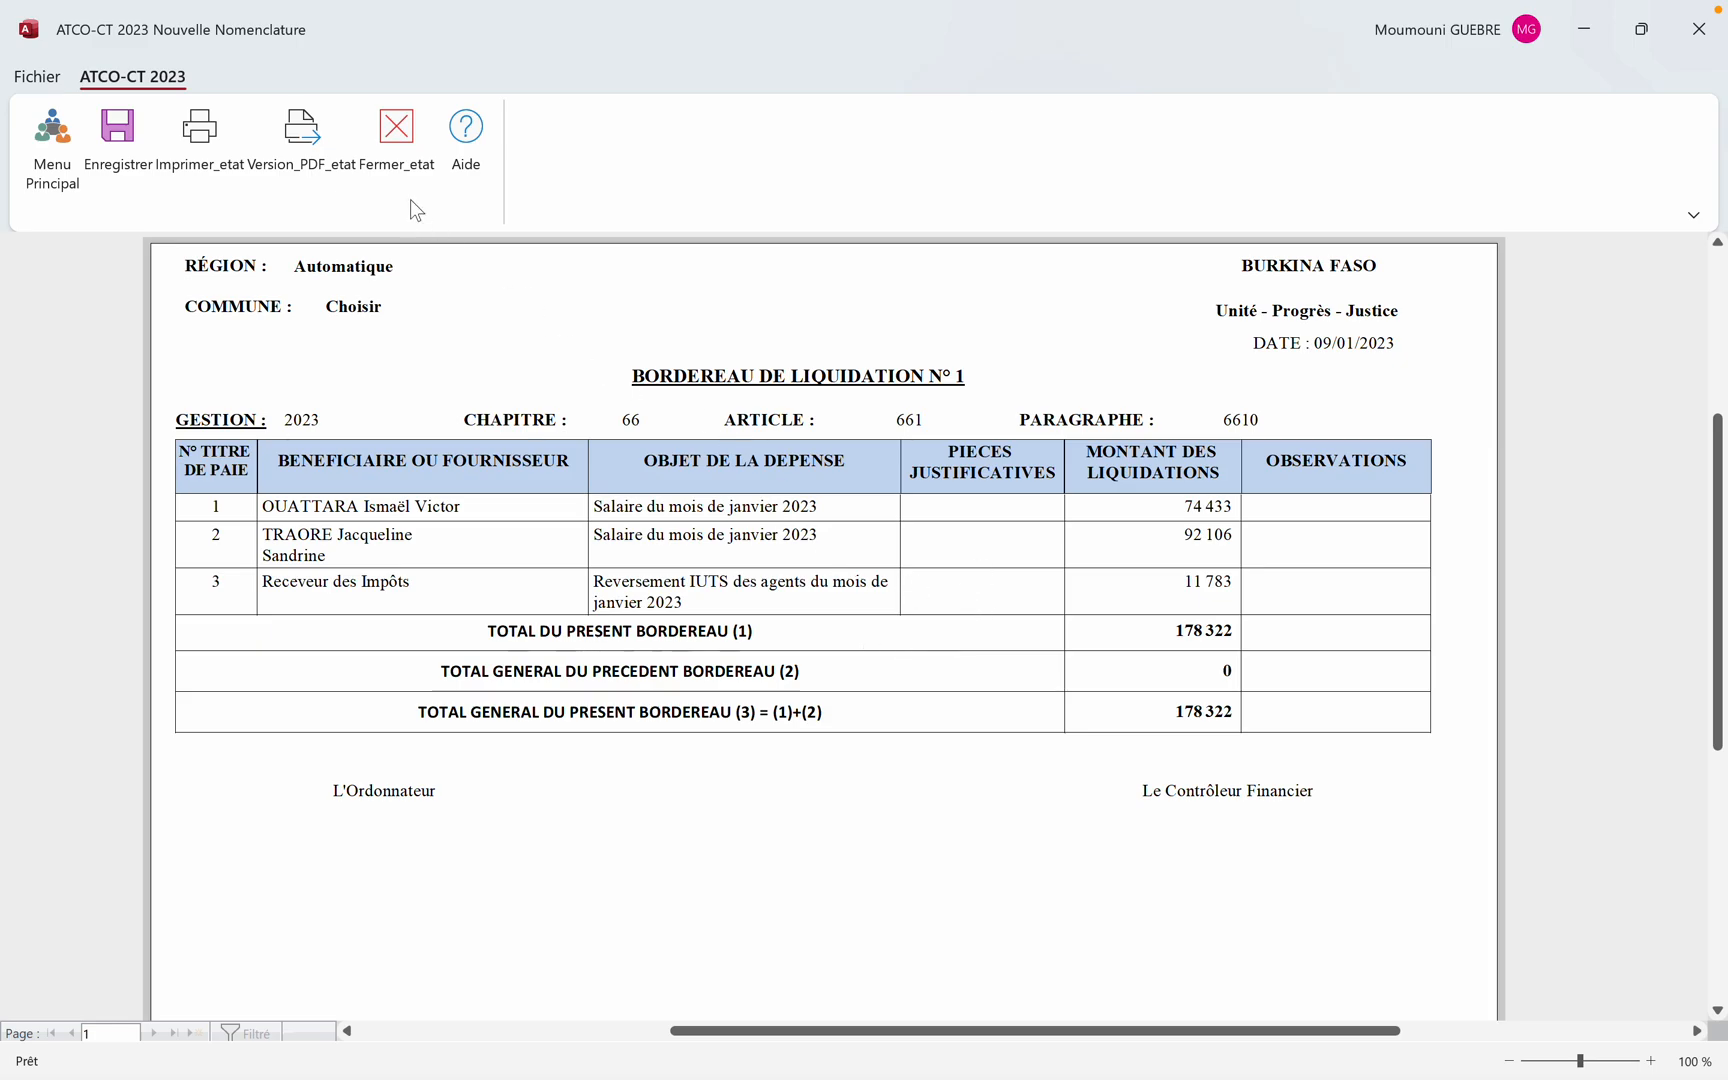
click(390, 150)
Advance to the account 6630 liquidation record, examine its printable bordereau, and close the report
click(609, 882)
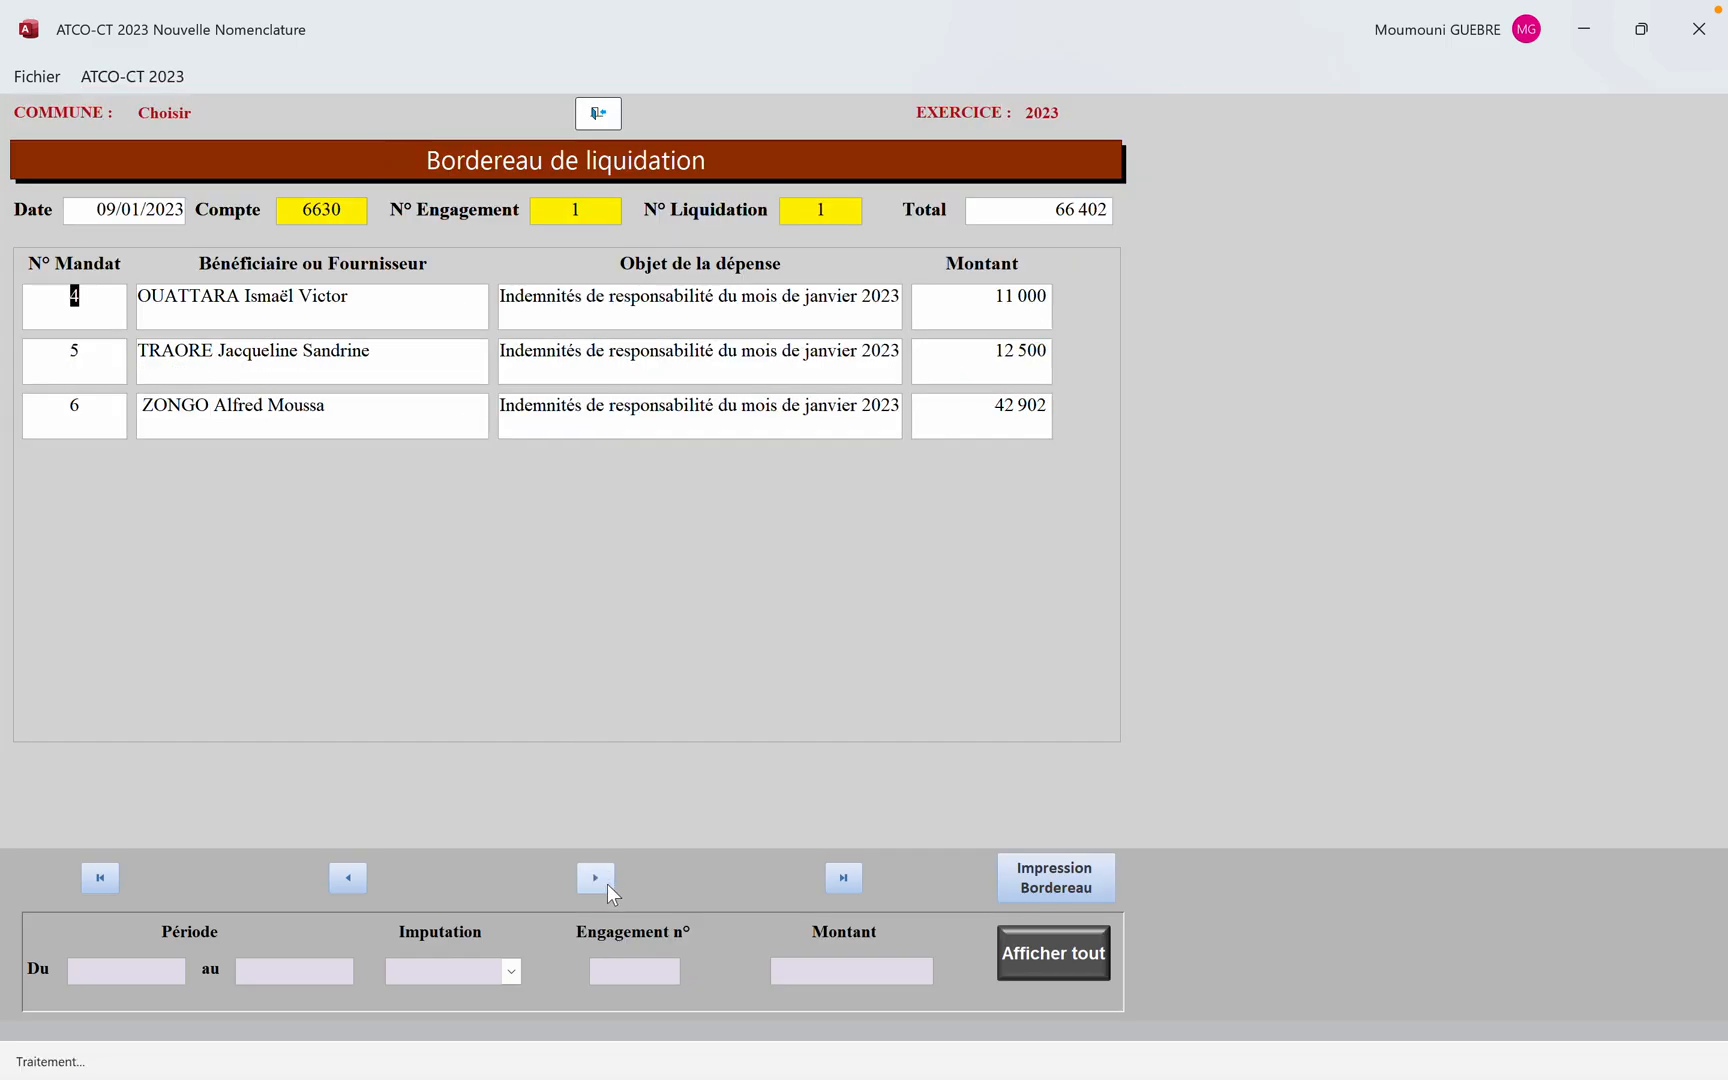
click(1022, 873)
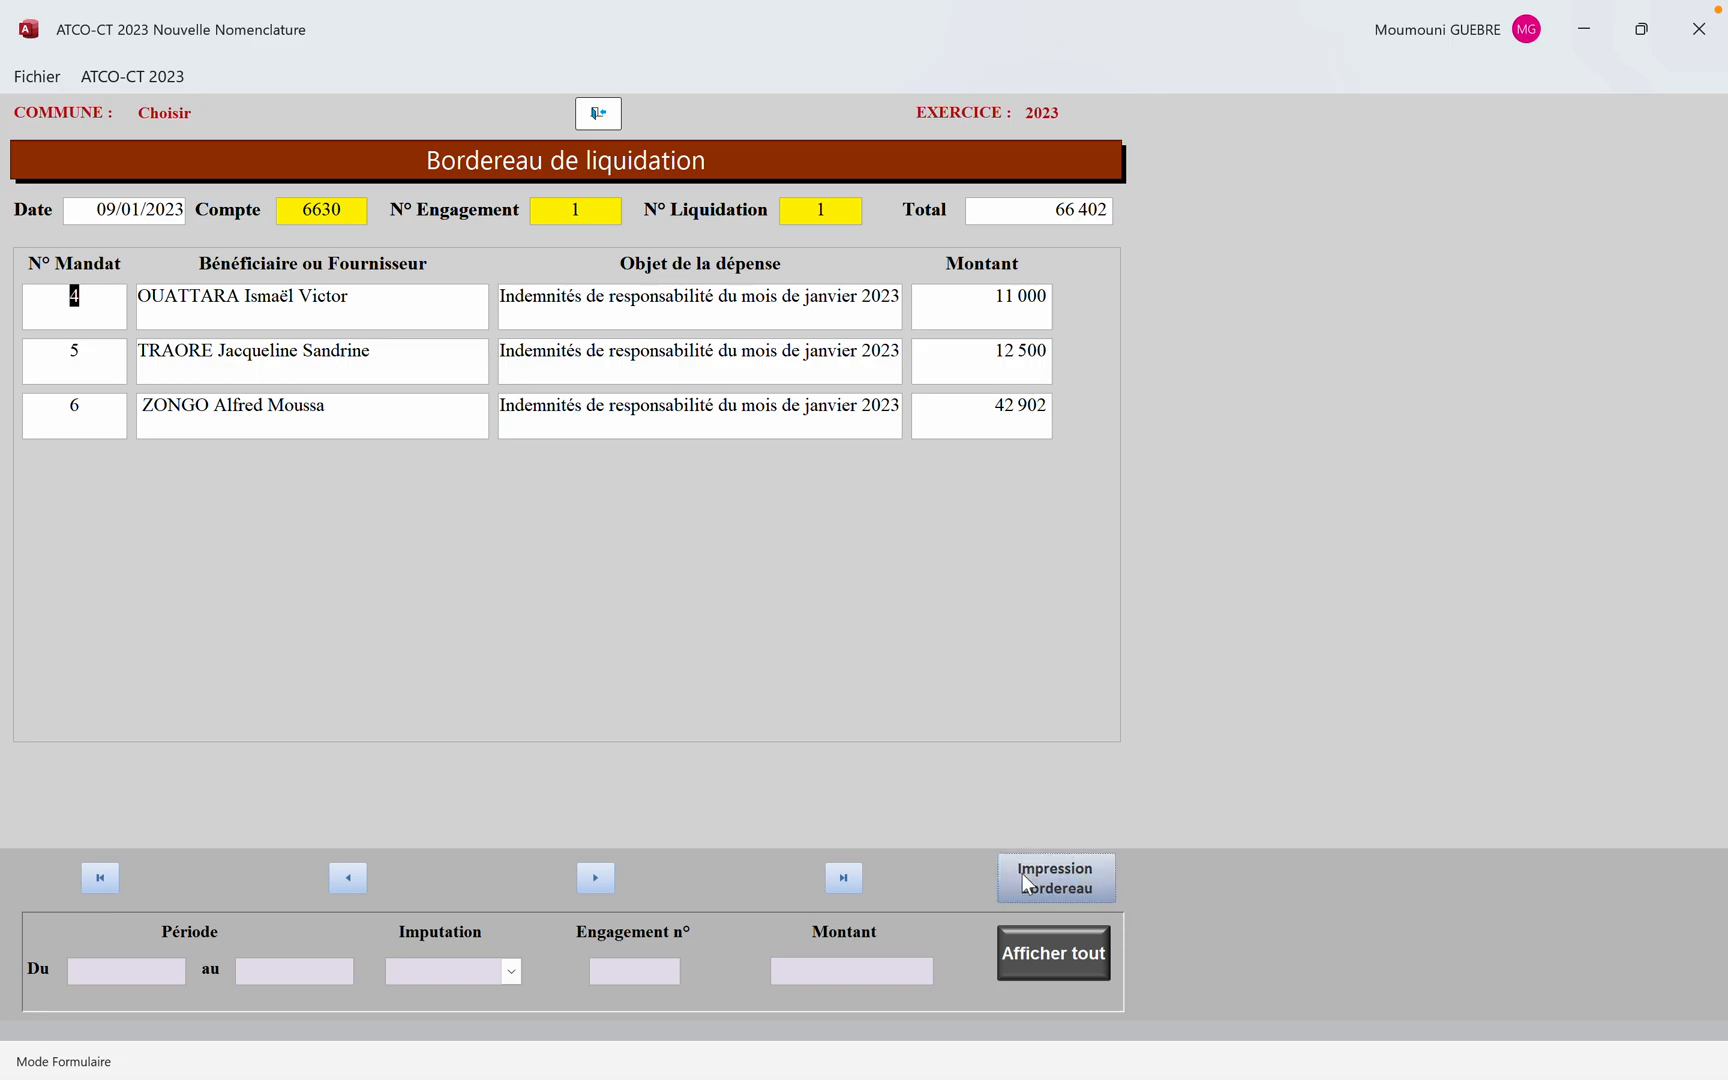
click(976, 771)
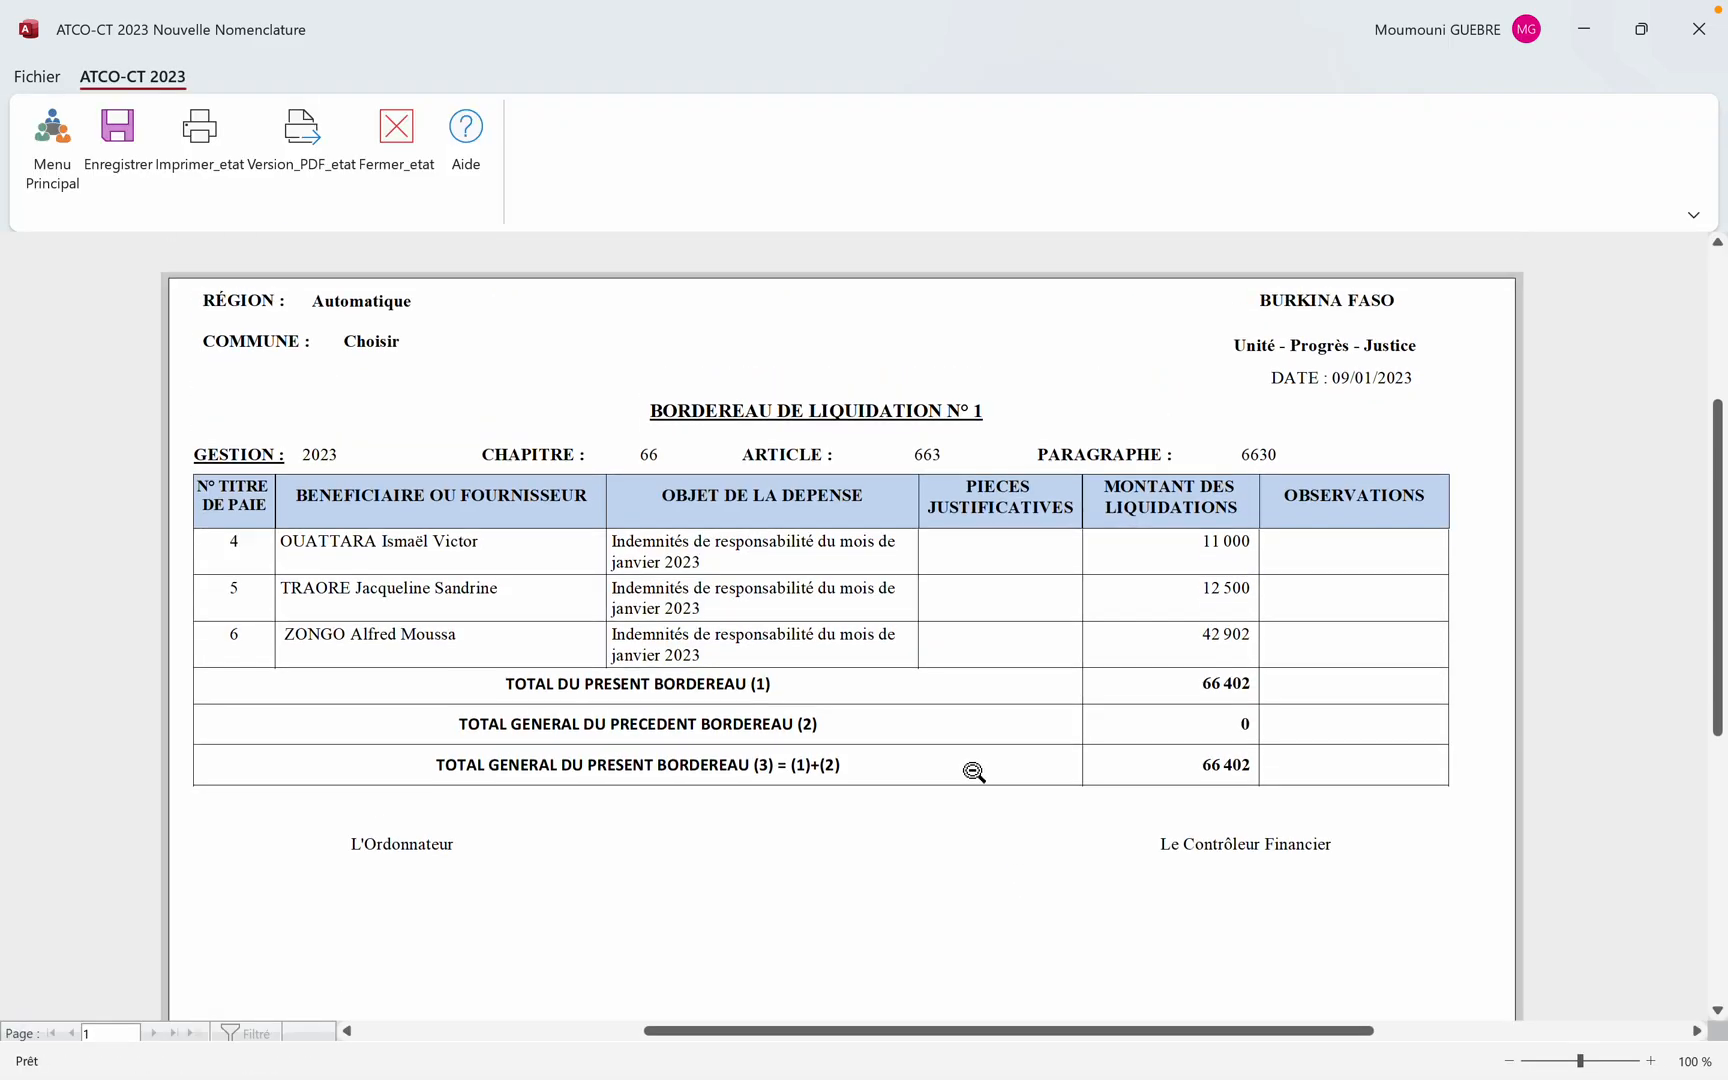
scroll(974, 772, down, 1)
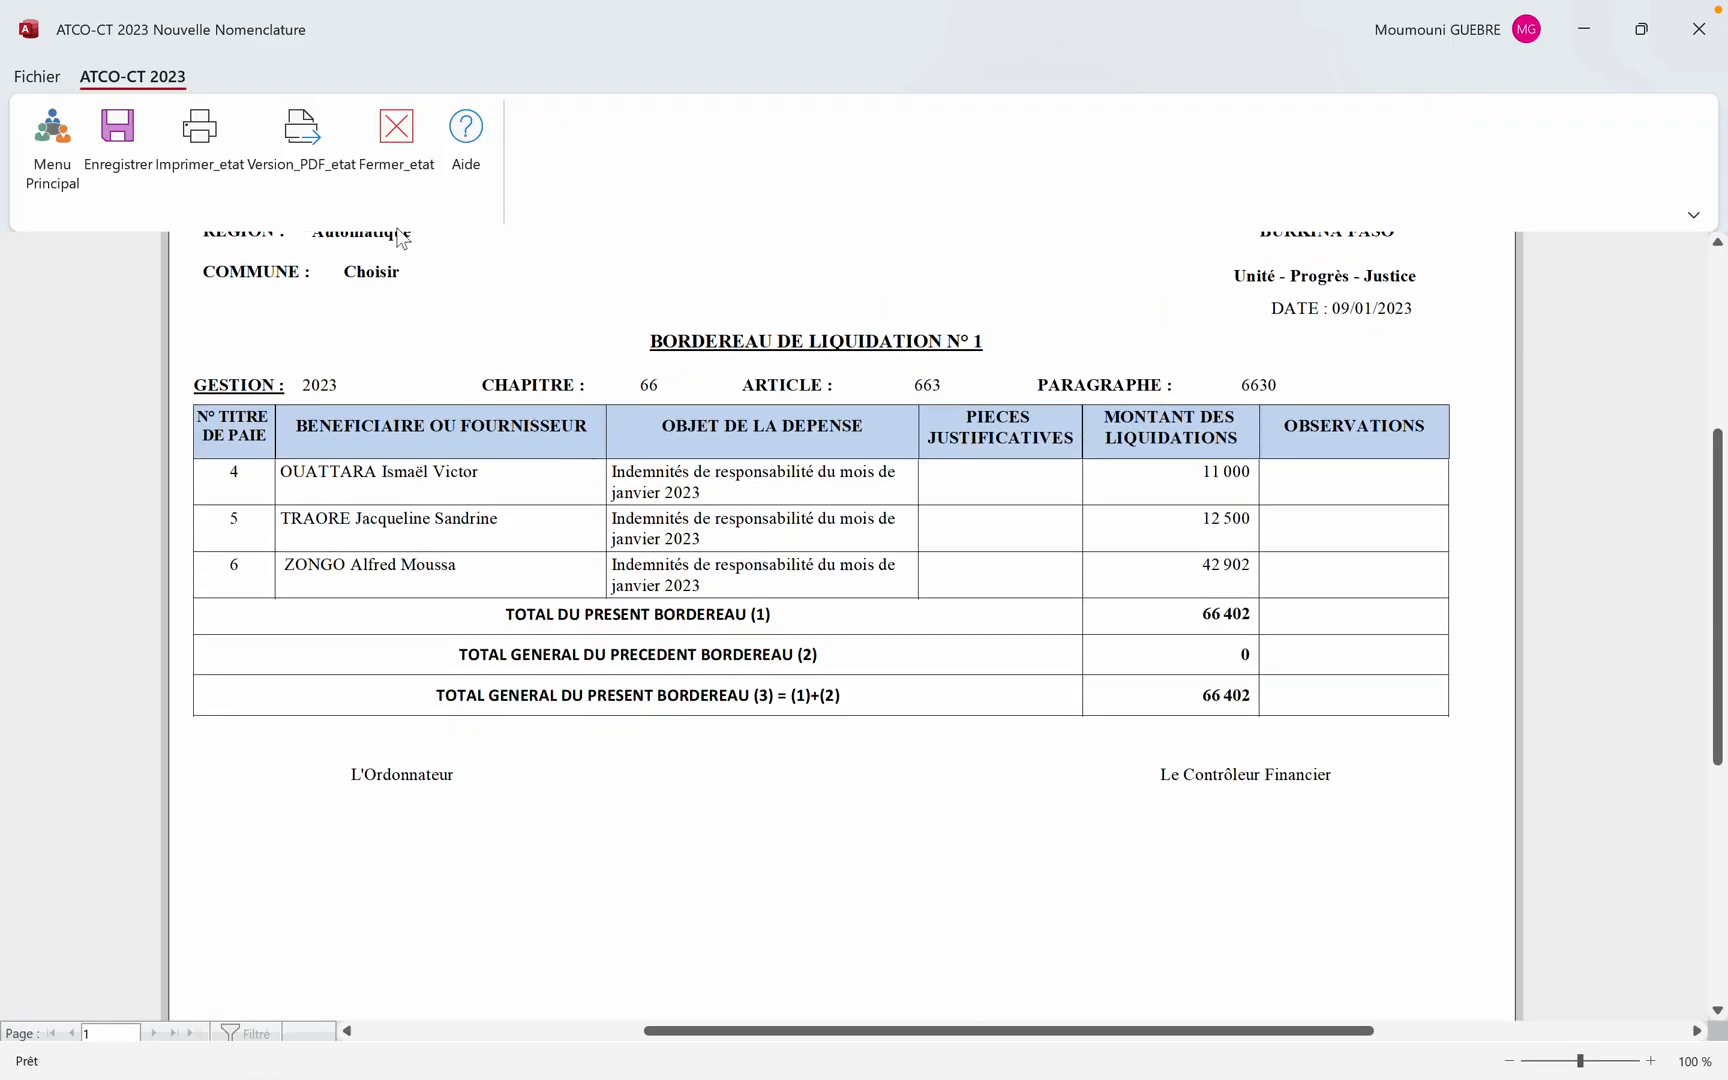
click(396, 159)
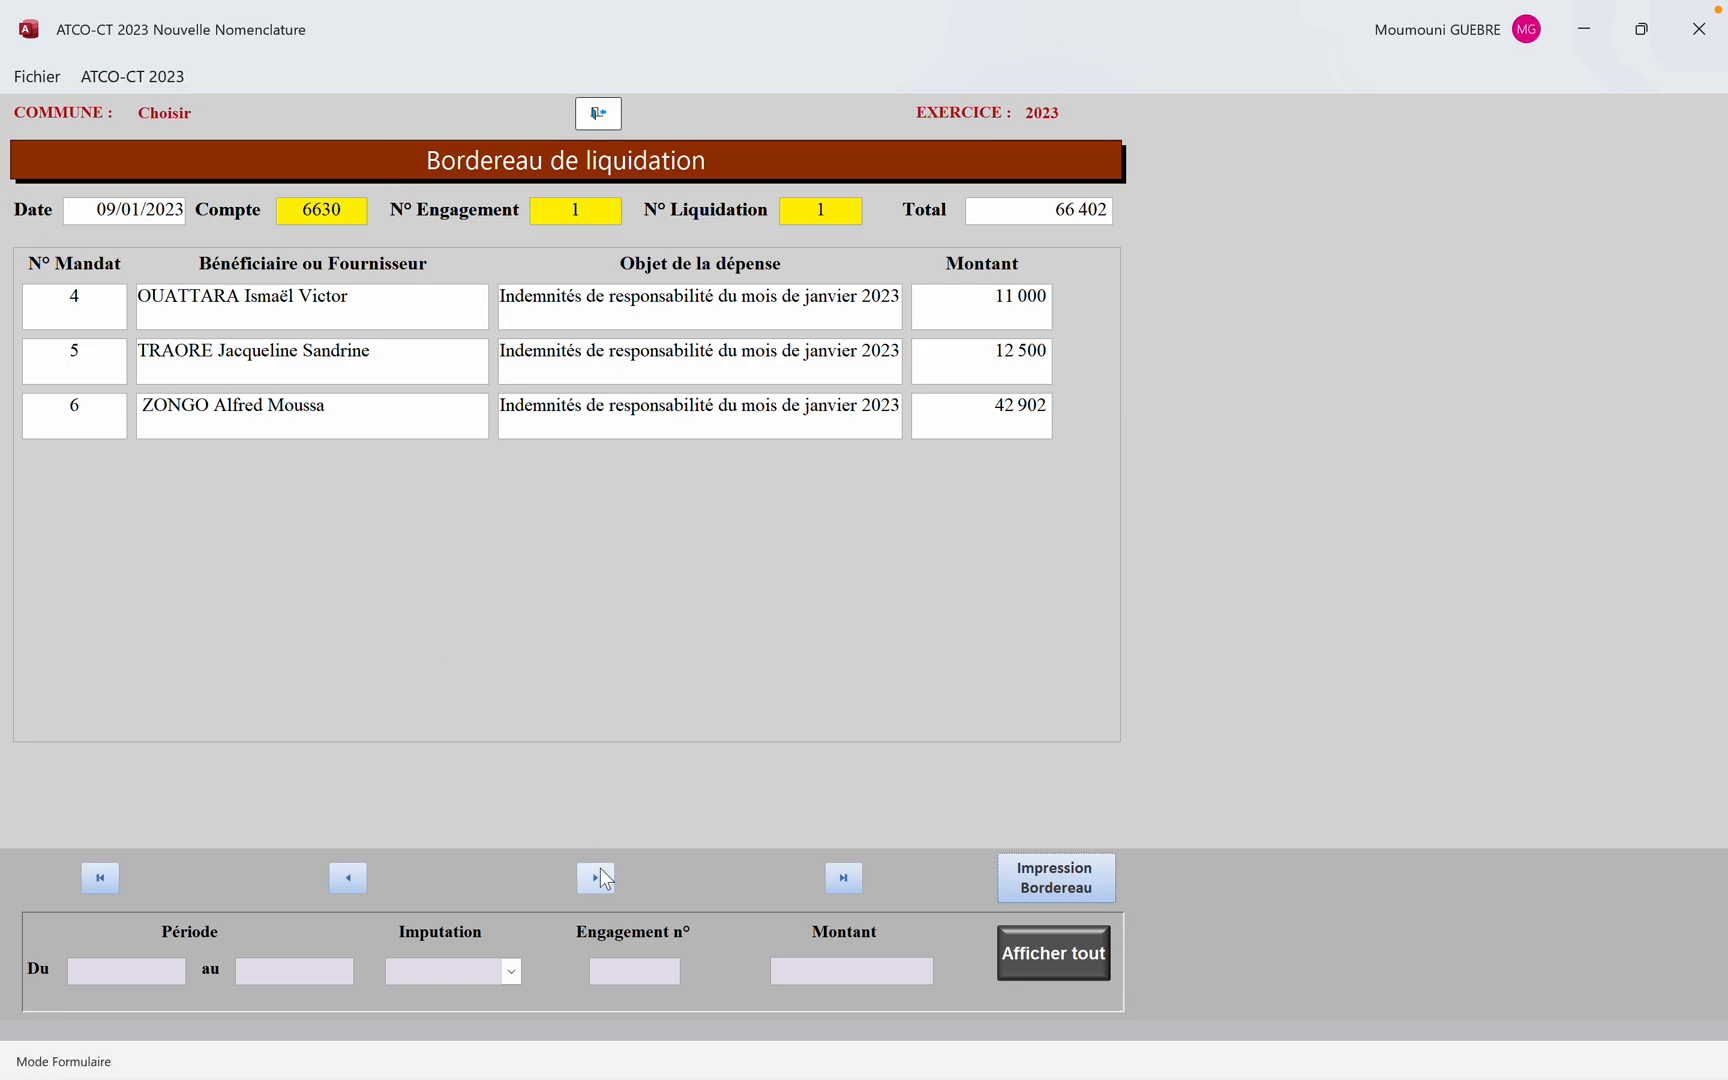
Review the printable liquidation bordereau for paragraph 6631, then close the report and the liquidation form
click(596, 878)
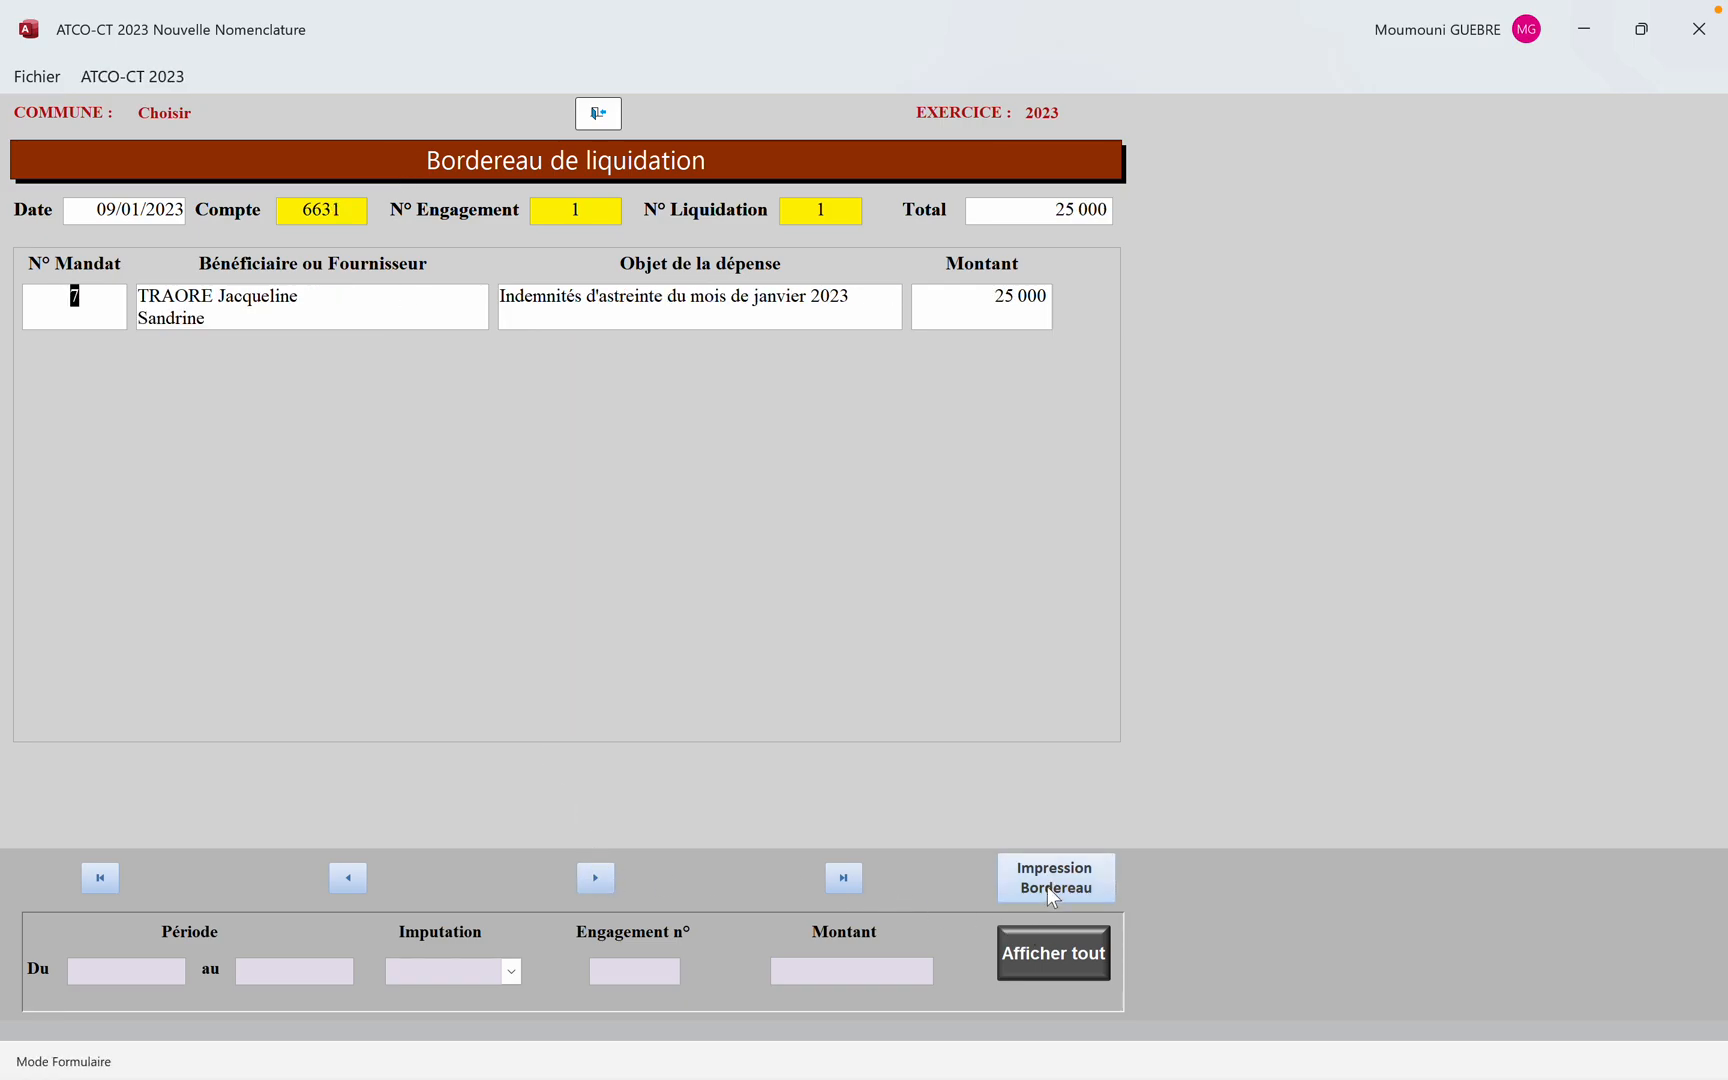
click(1054, 884)
click(949, 752)
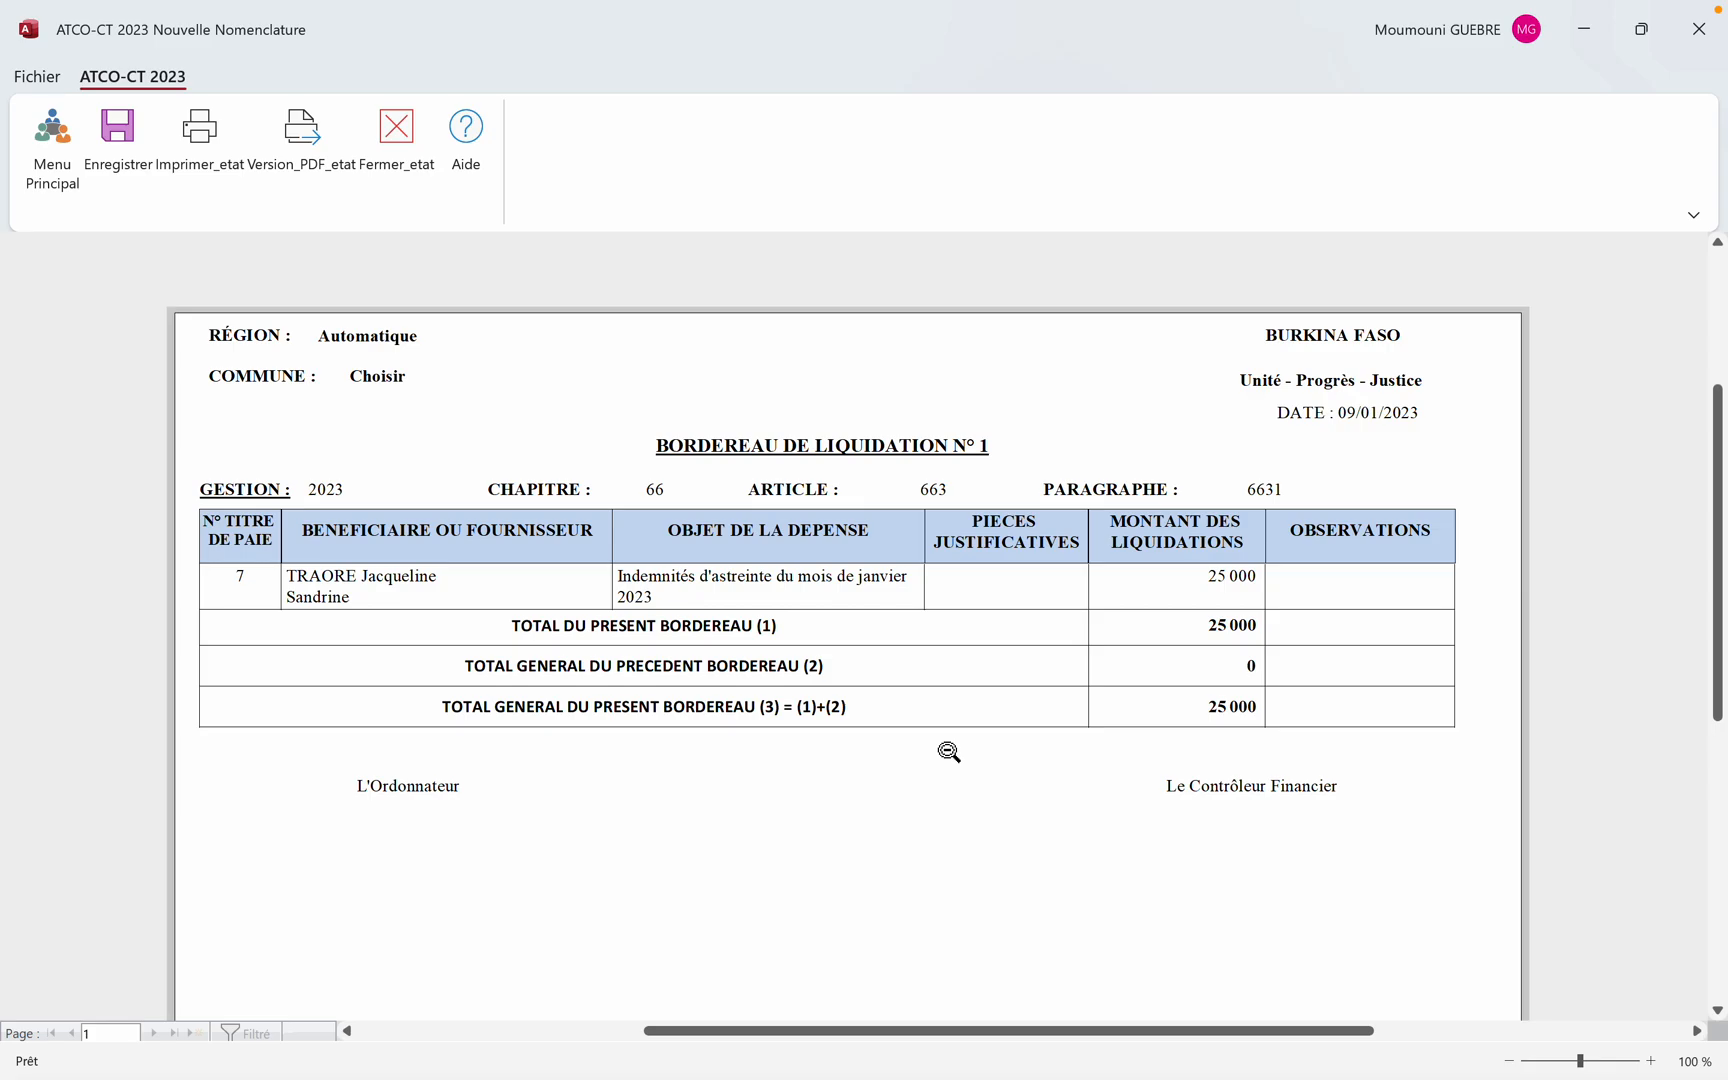
click(405, 152)
click(597, 114)
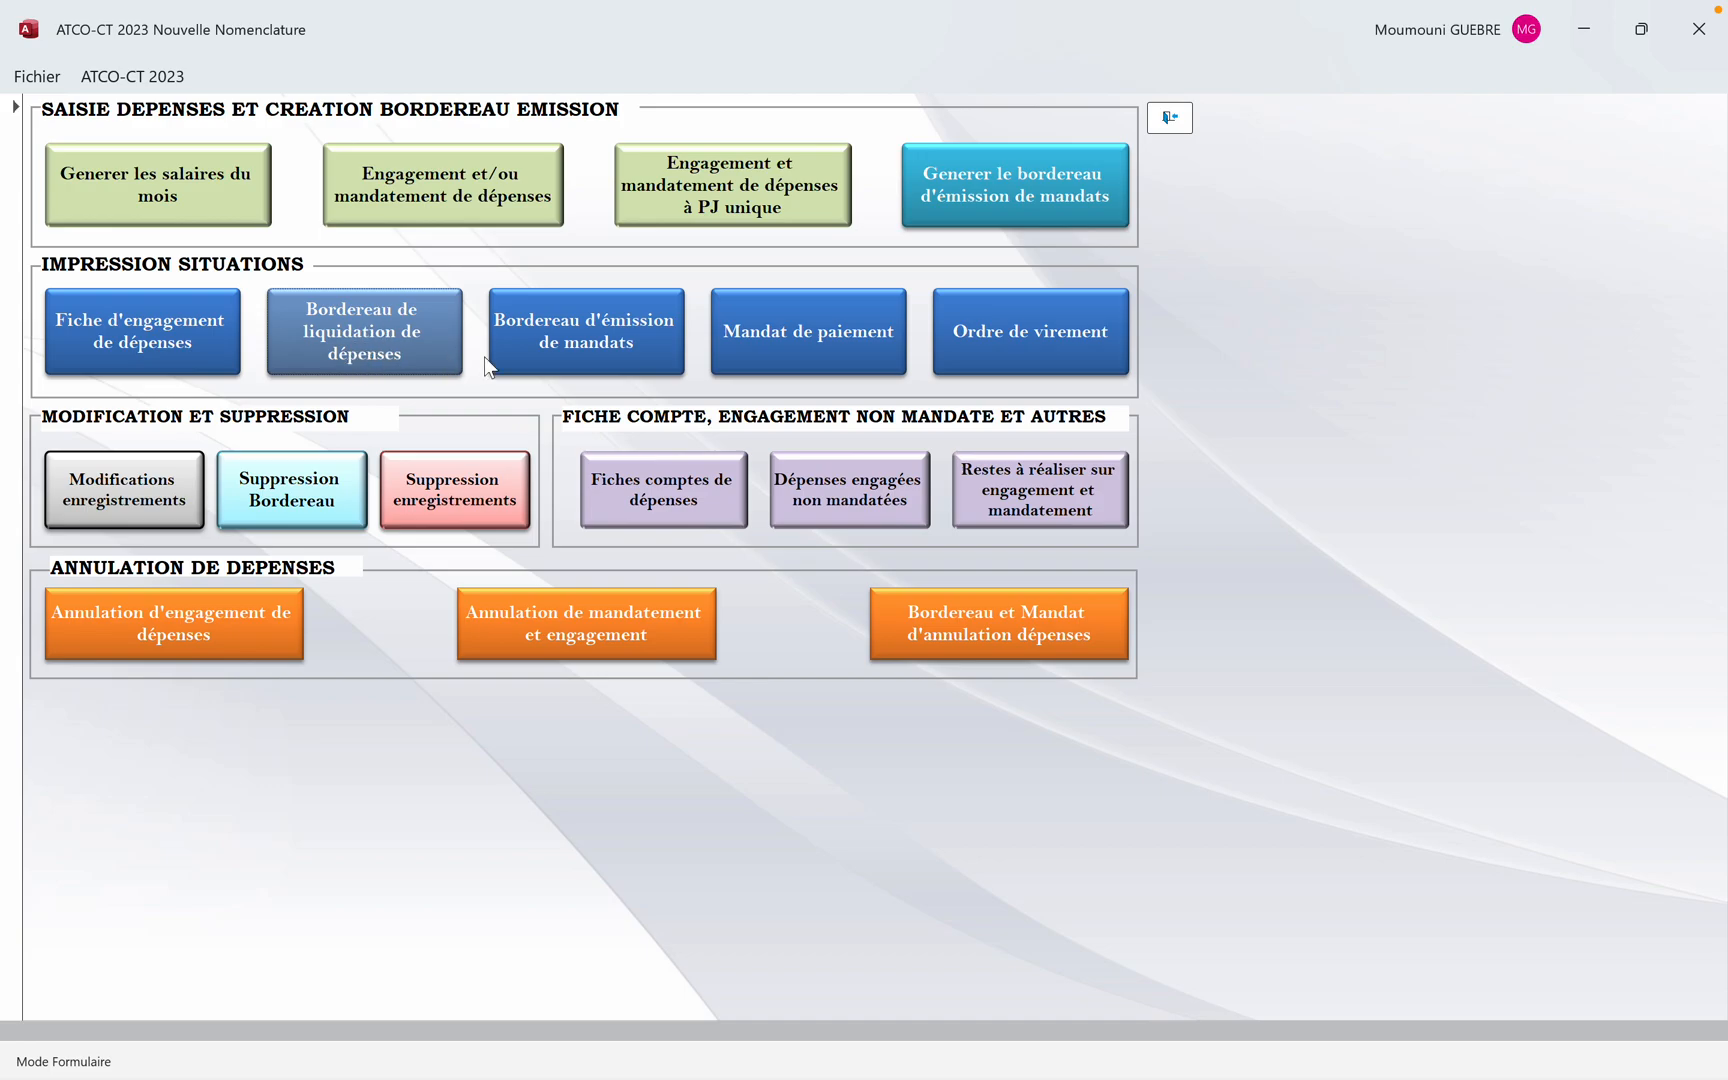
Open the Bordereau d'émission de mandats and look through its mandates from number 1 to number 10
click(579, 345)
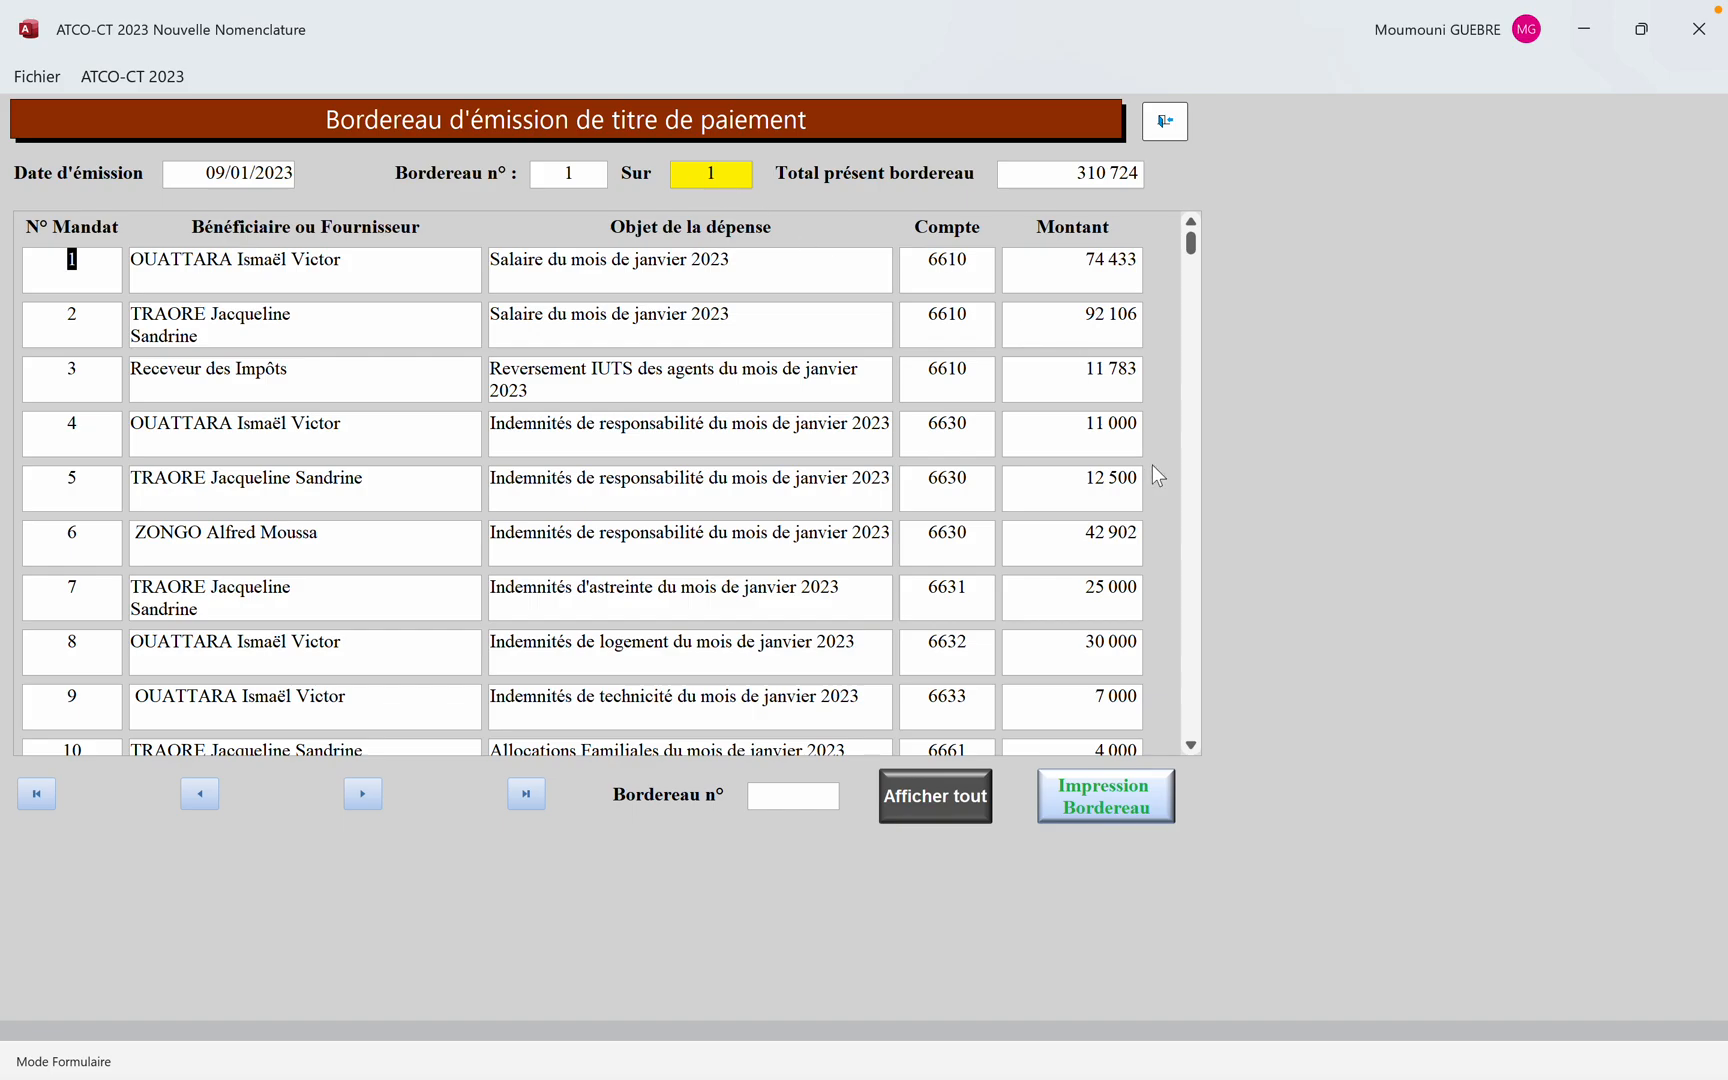
click(1191, 744)
click(1191, 744)
click(1191, 744)
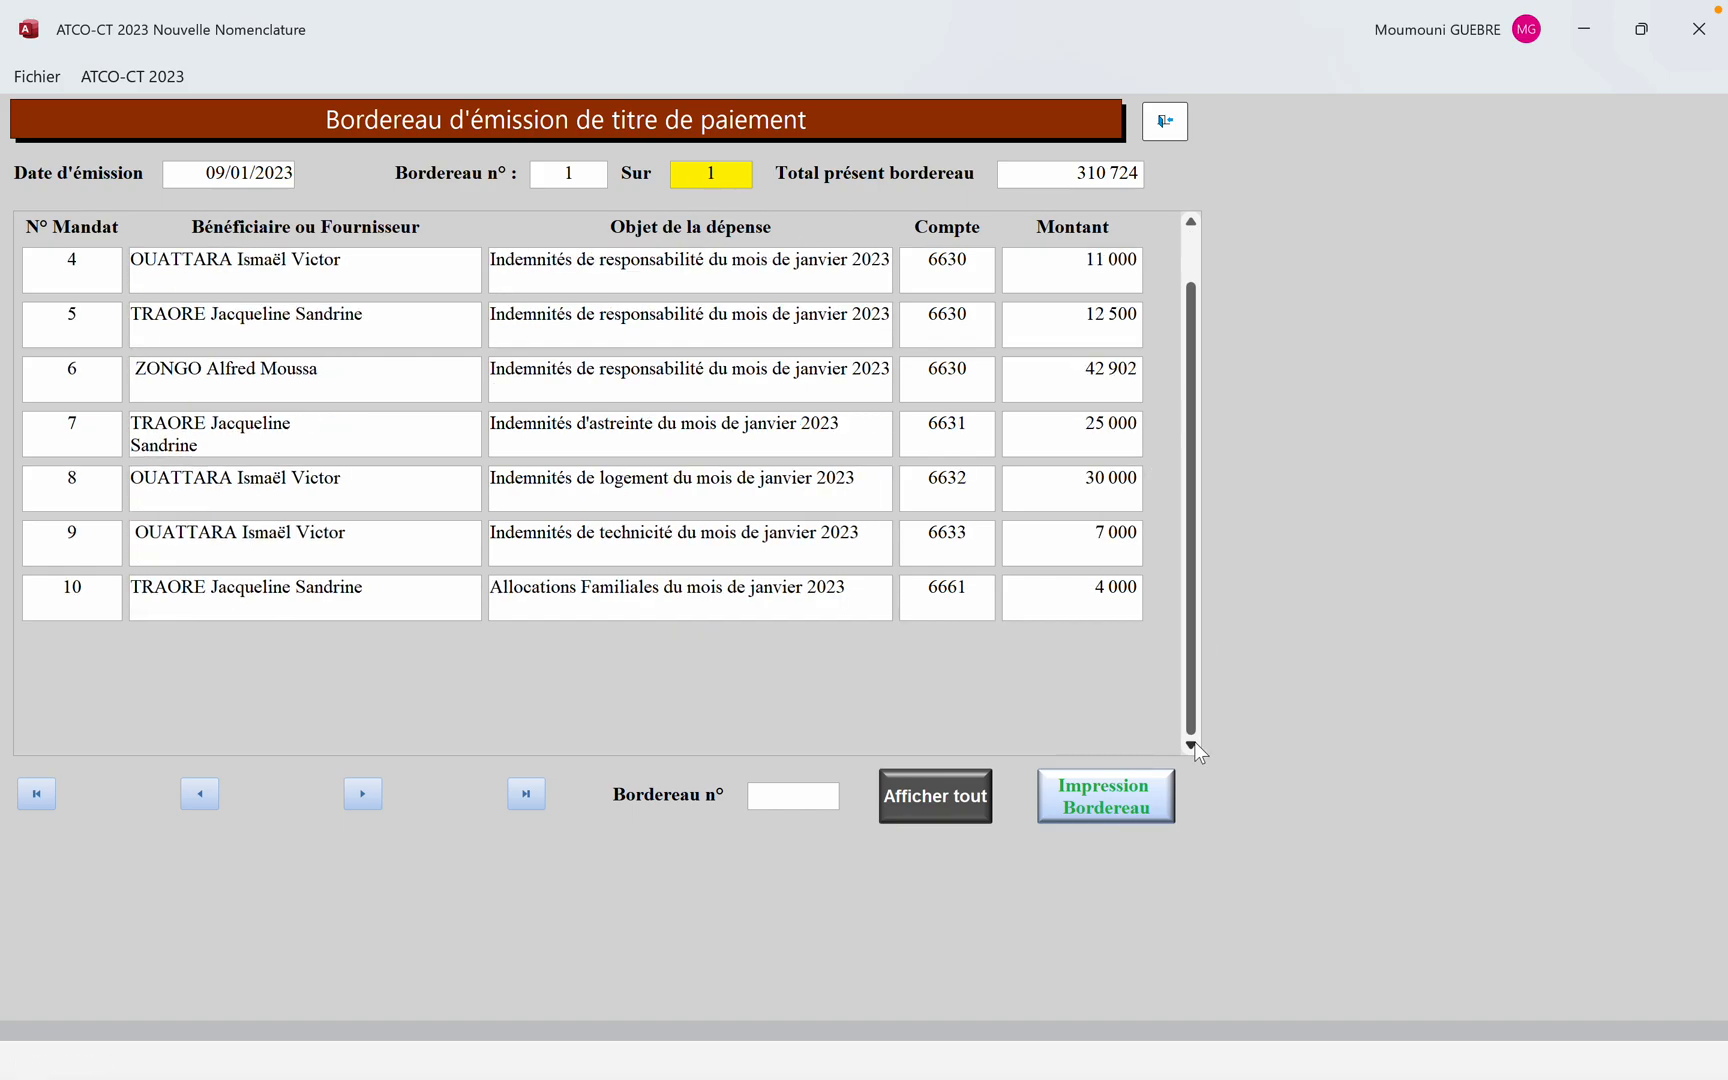
click(1191, 744)
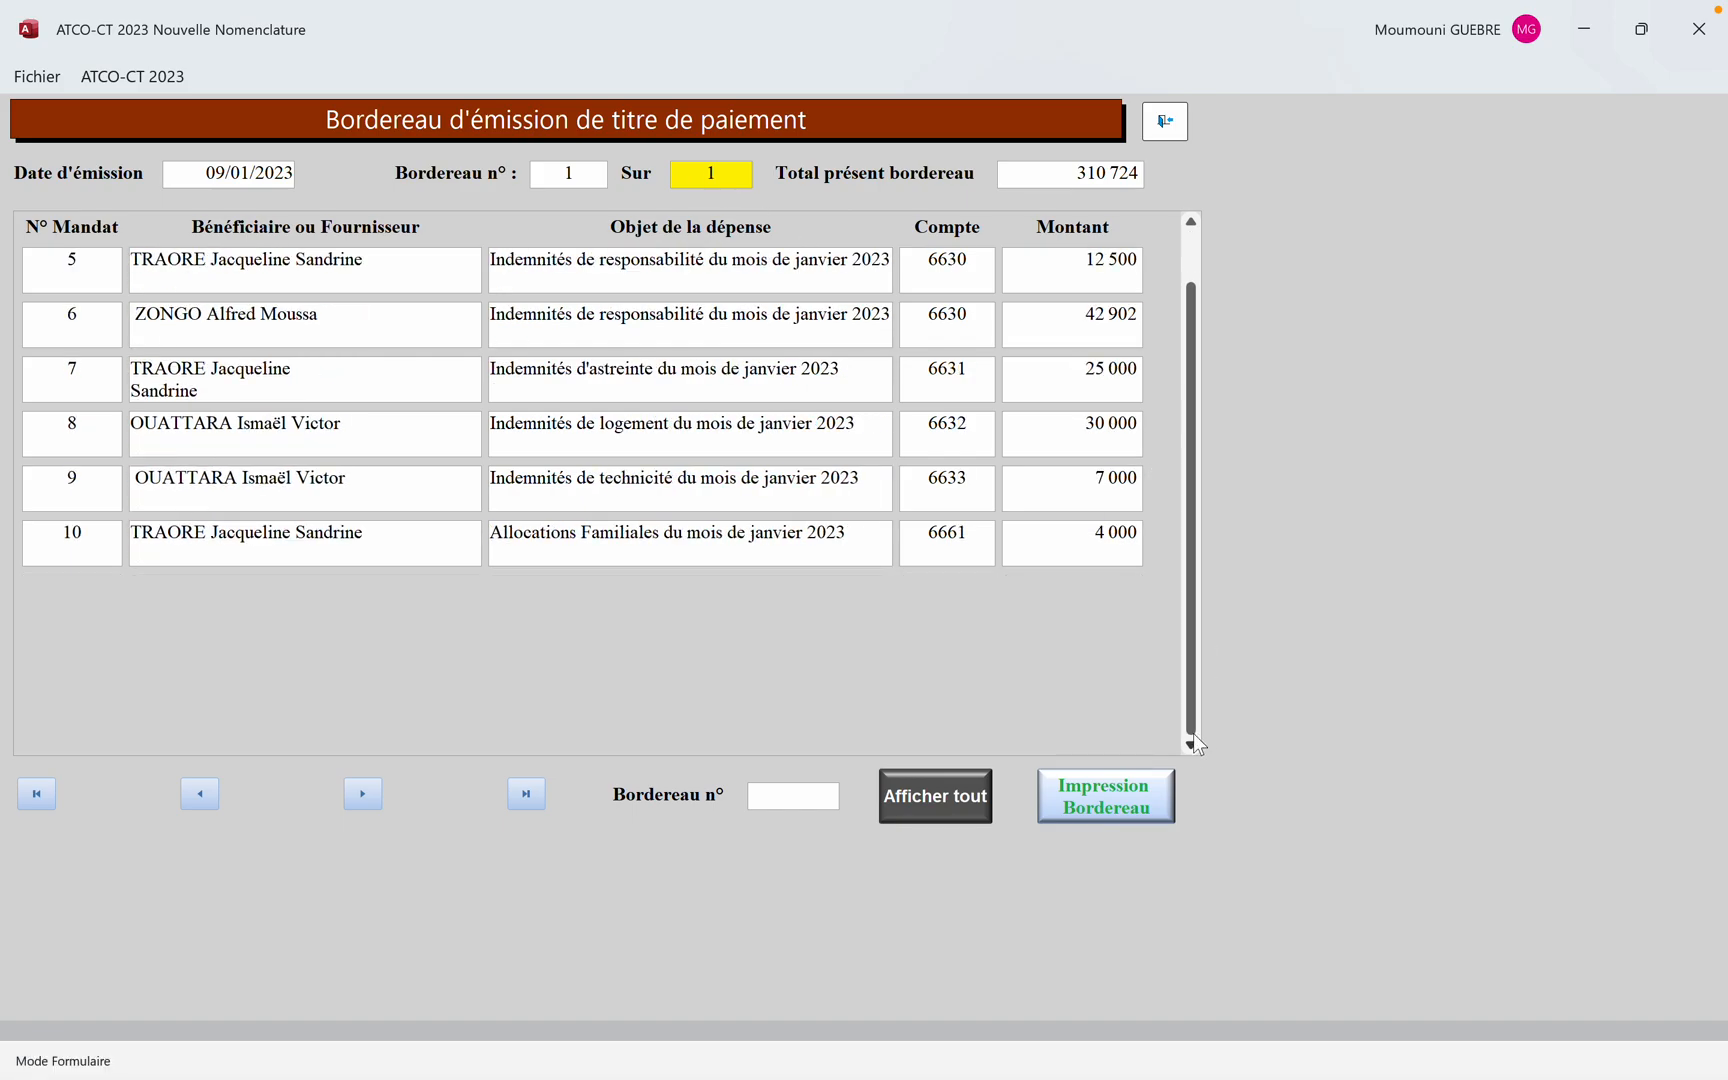
click(1183, 259)
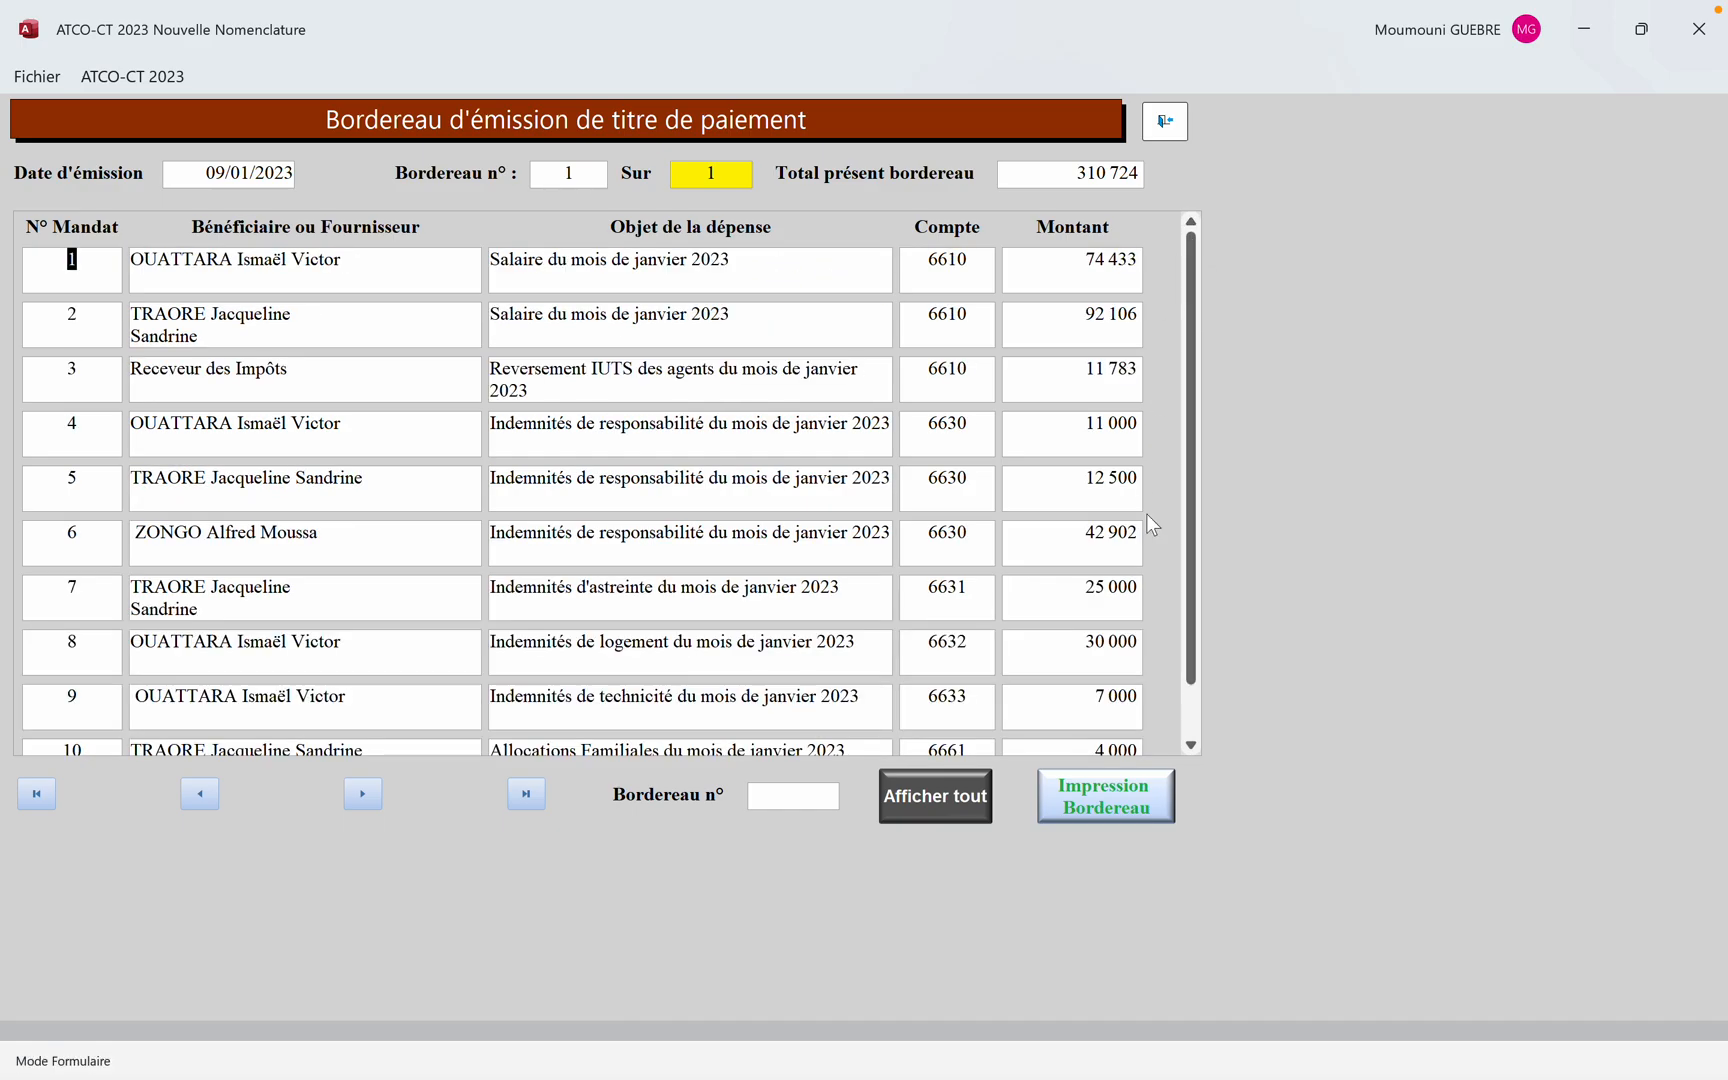
Preview the printable Bordereau d'émission de titre de paiement n° 1 and examine its first page from header to footer
click(1141, 774)
click(1107, 760)
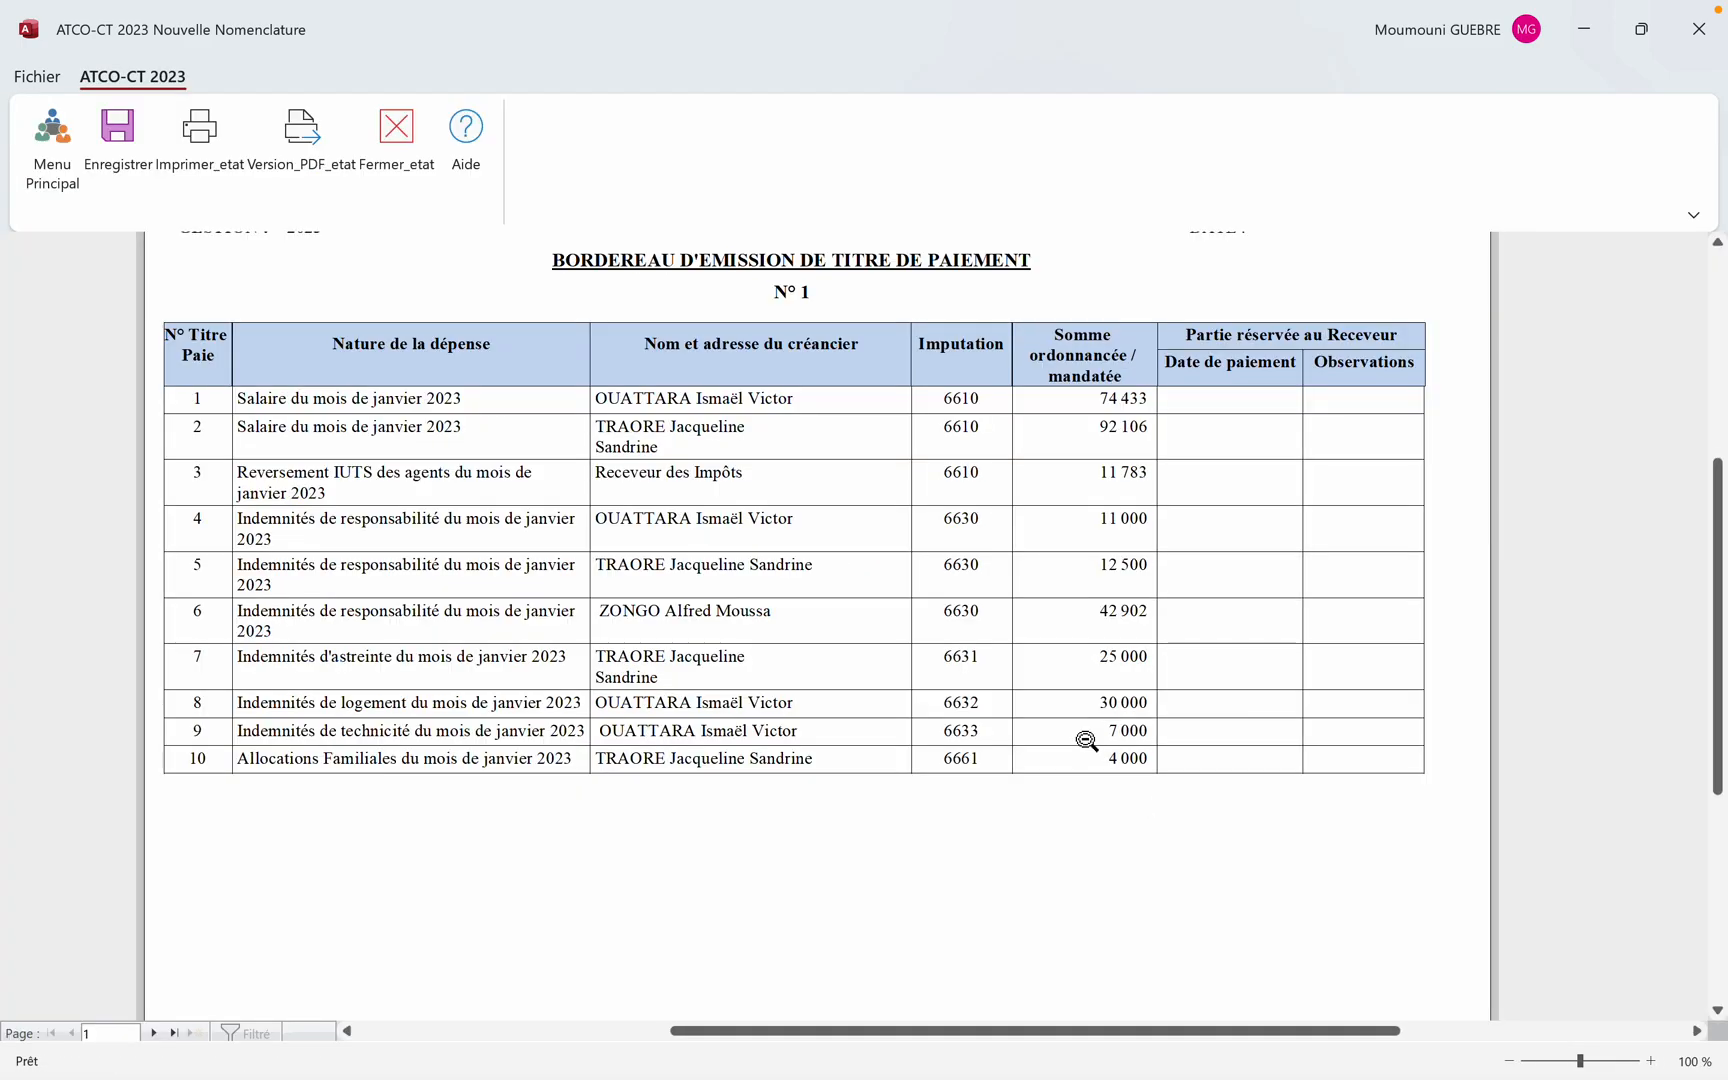
scroll(859, 605, up, 3)
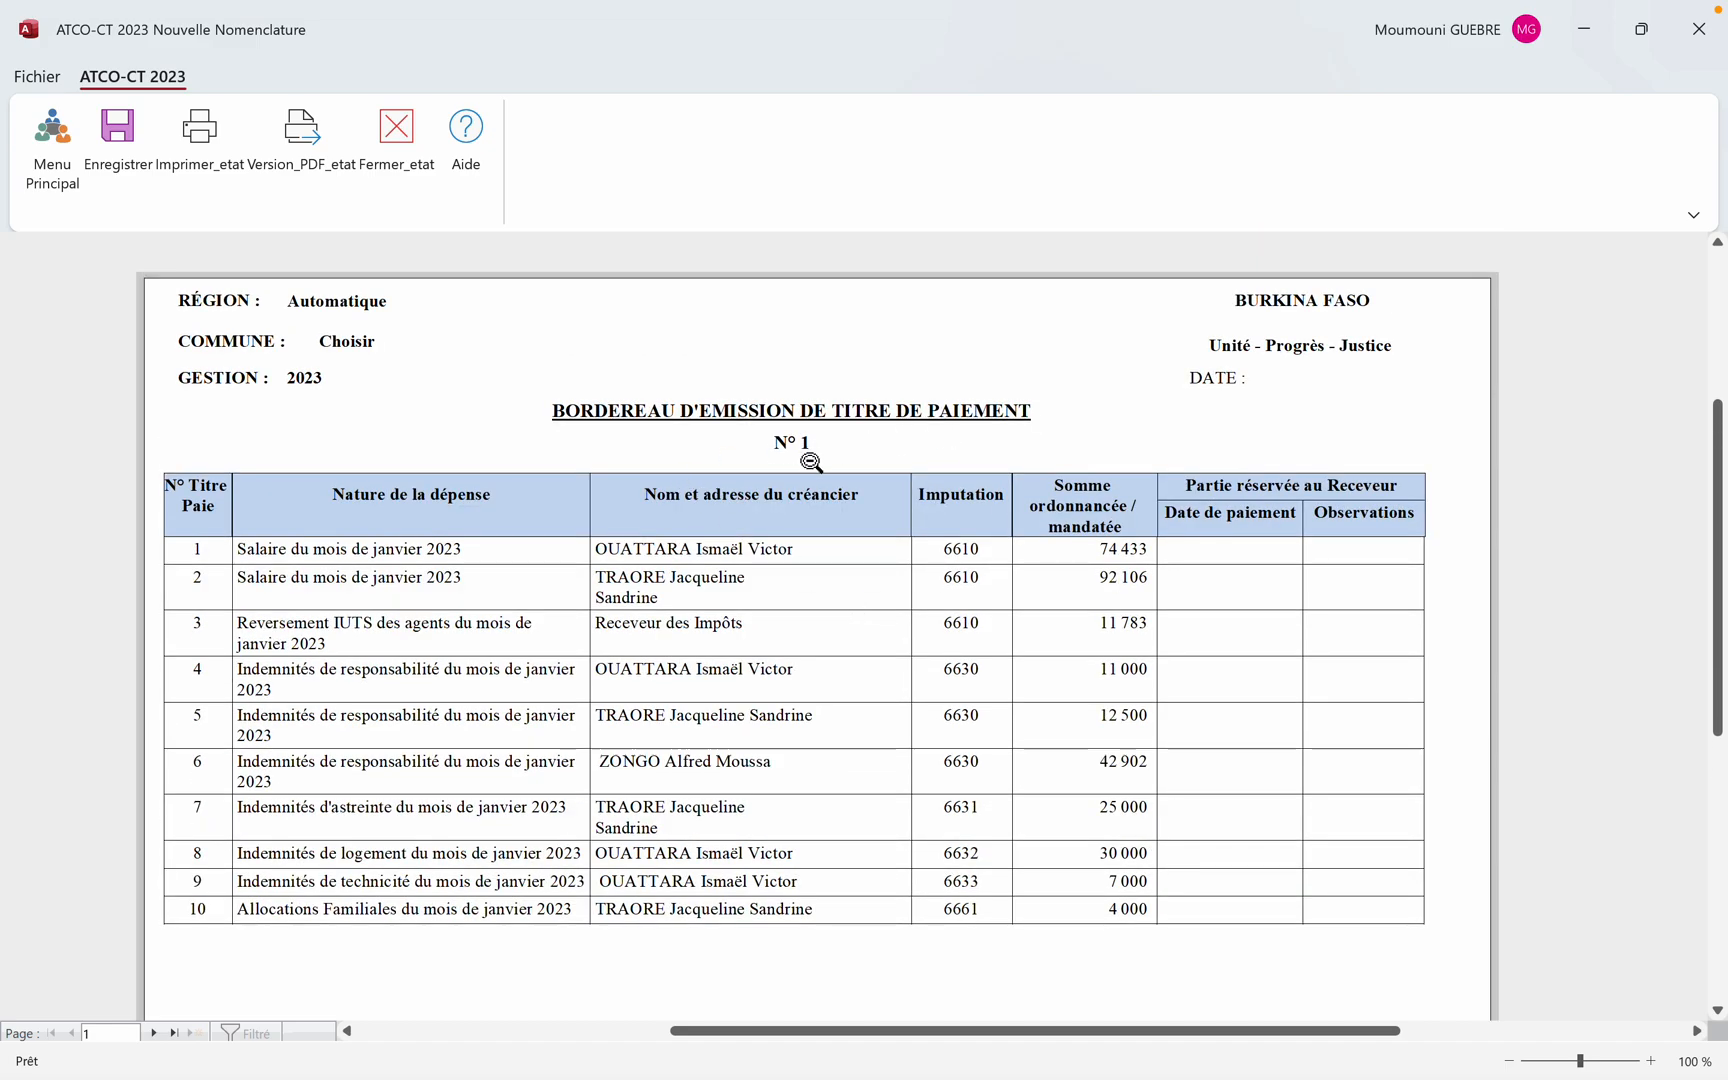
scroll(614, 663, down, 5)
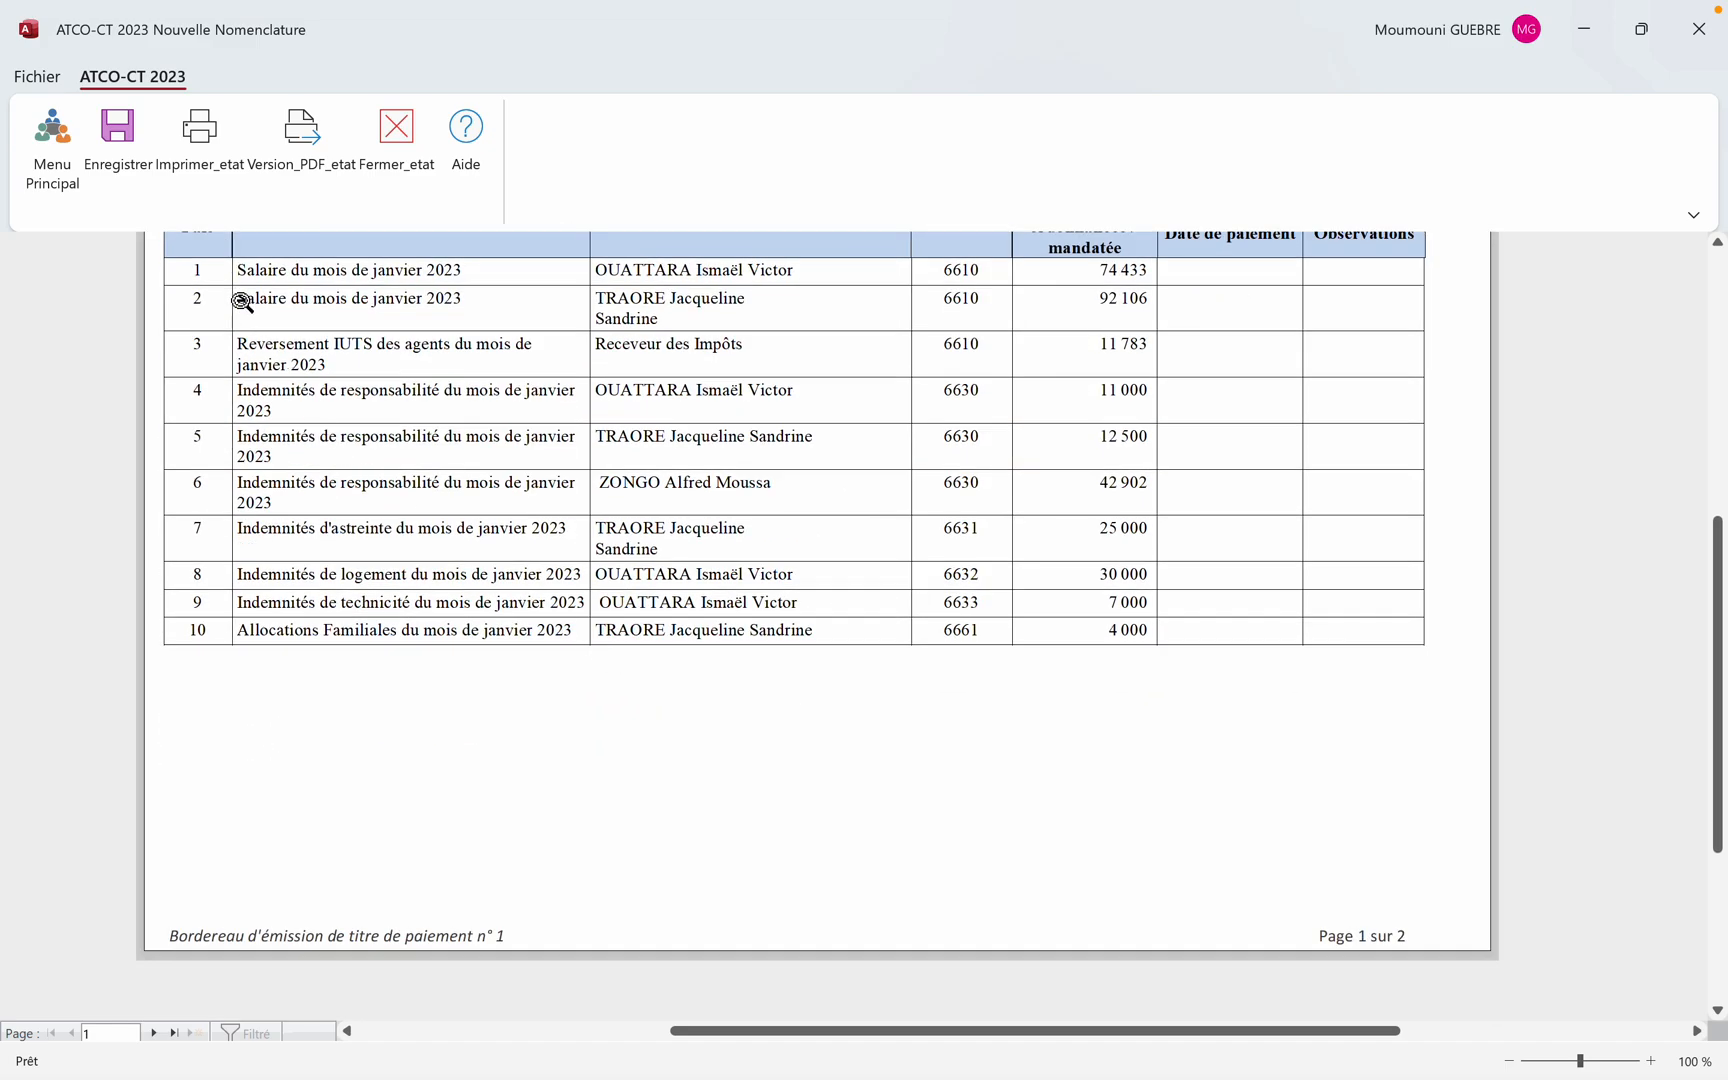
Examine page 2 of the issue slip with its totals and signature blocks, then close the report and the form
click(153, 1031)
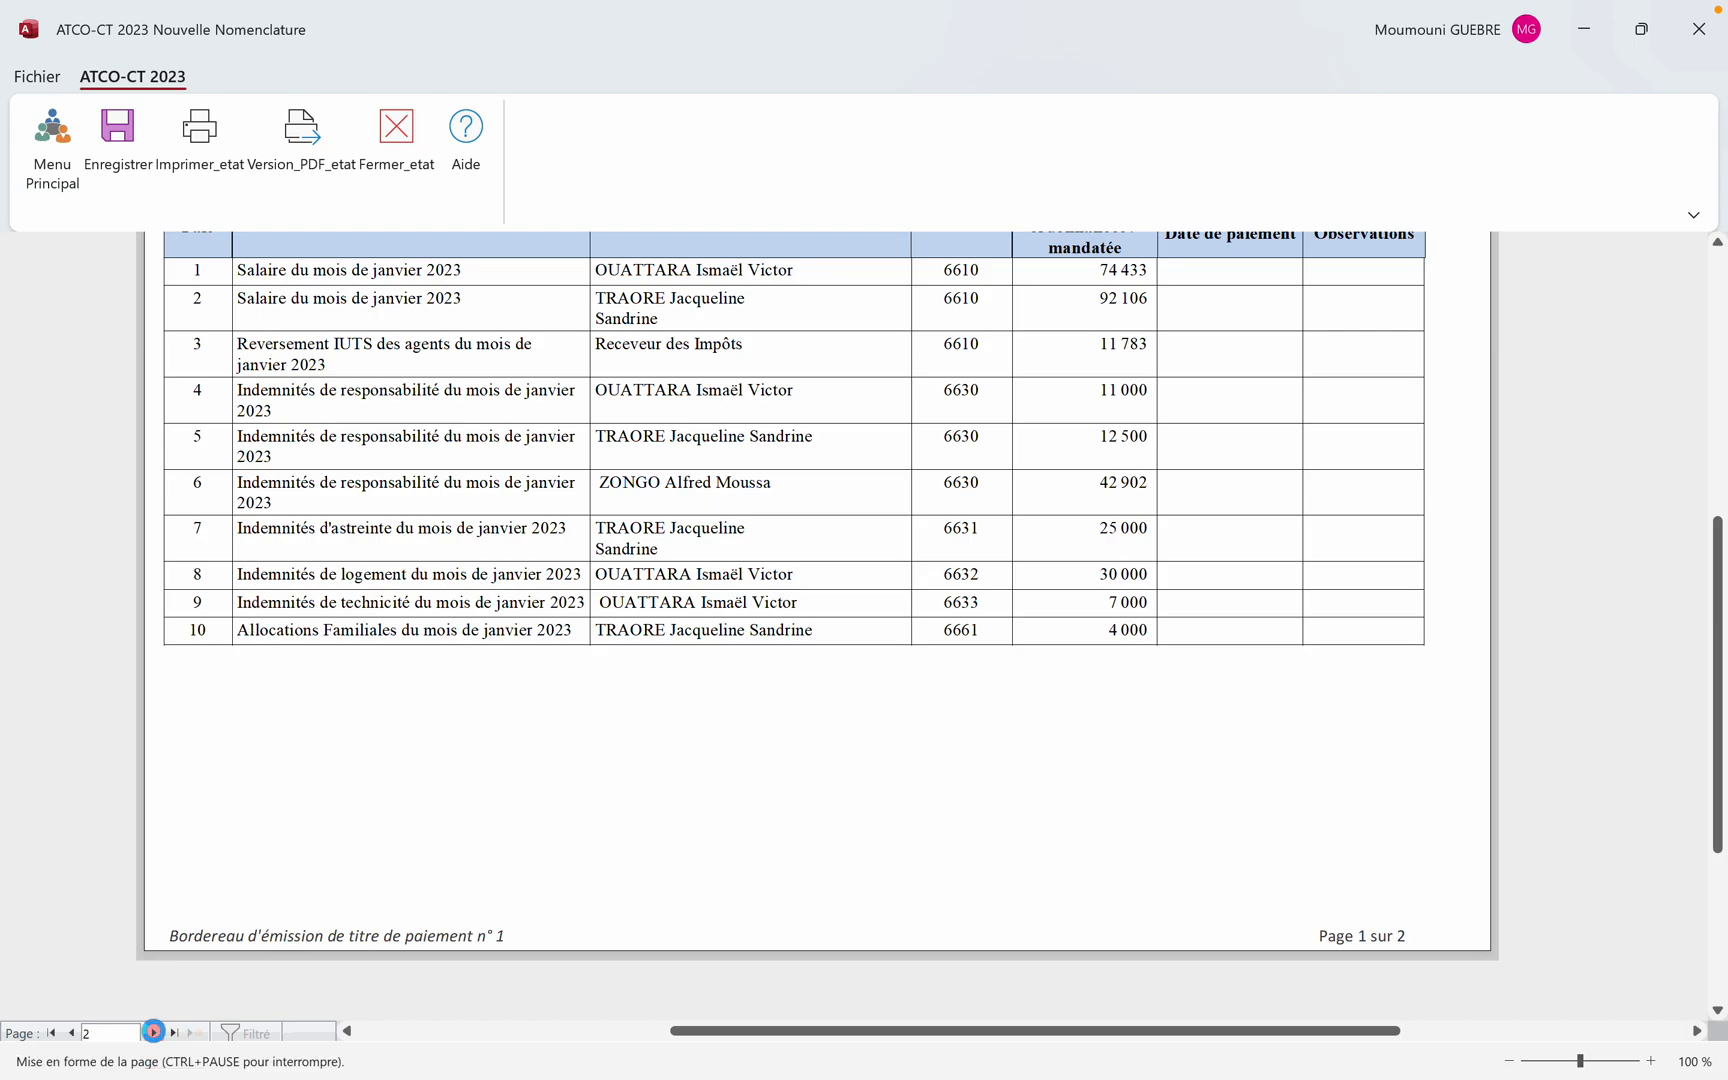
scroll(710, 712, up, 5)
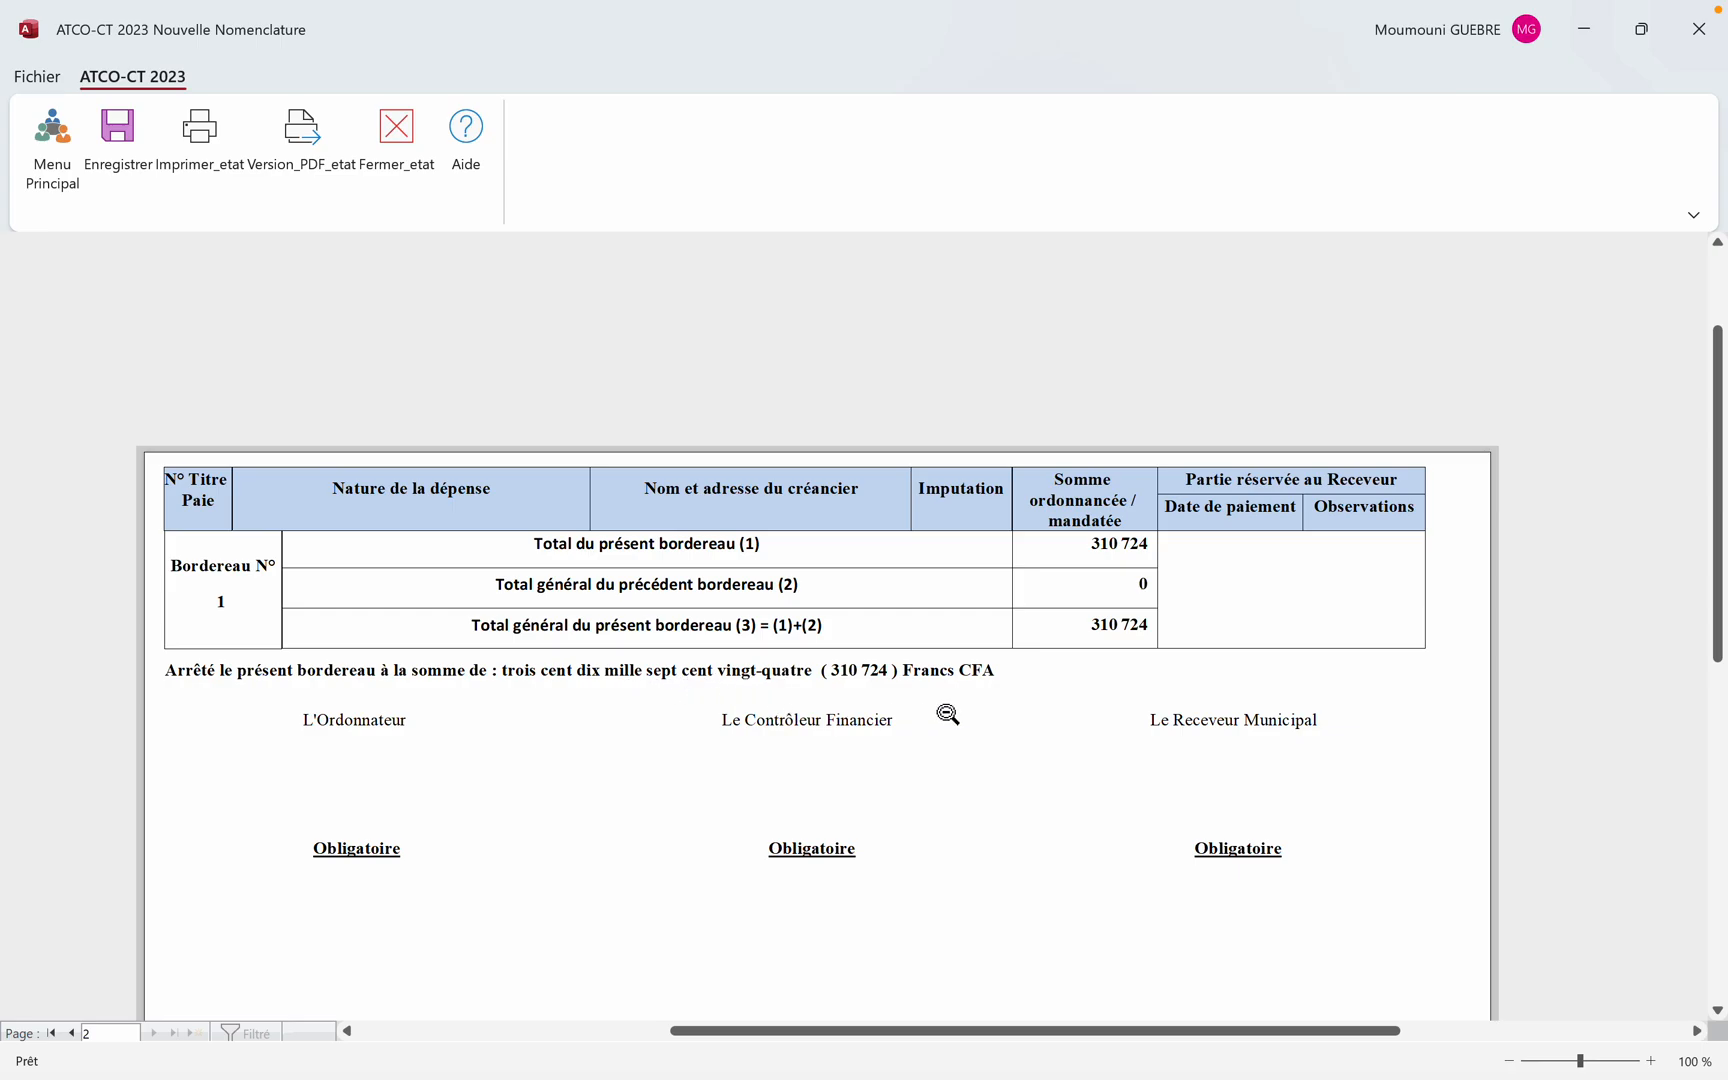
click(946, 731)
click(948, 734)
click(948, 734)
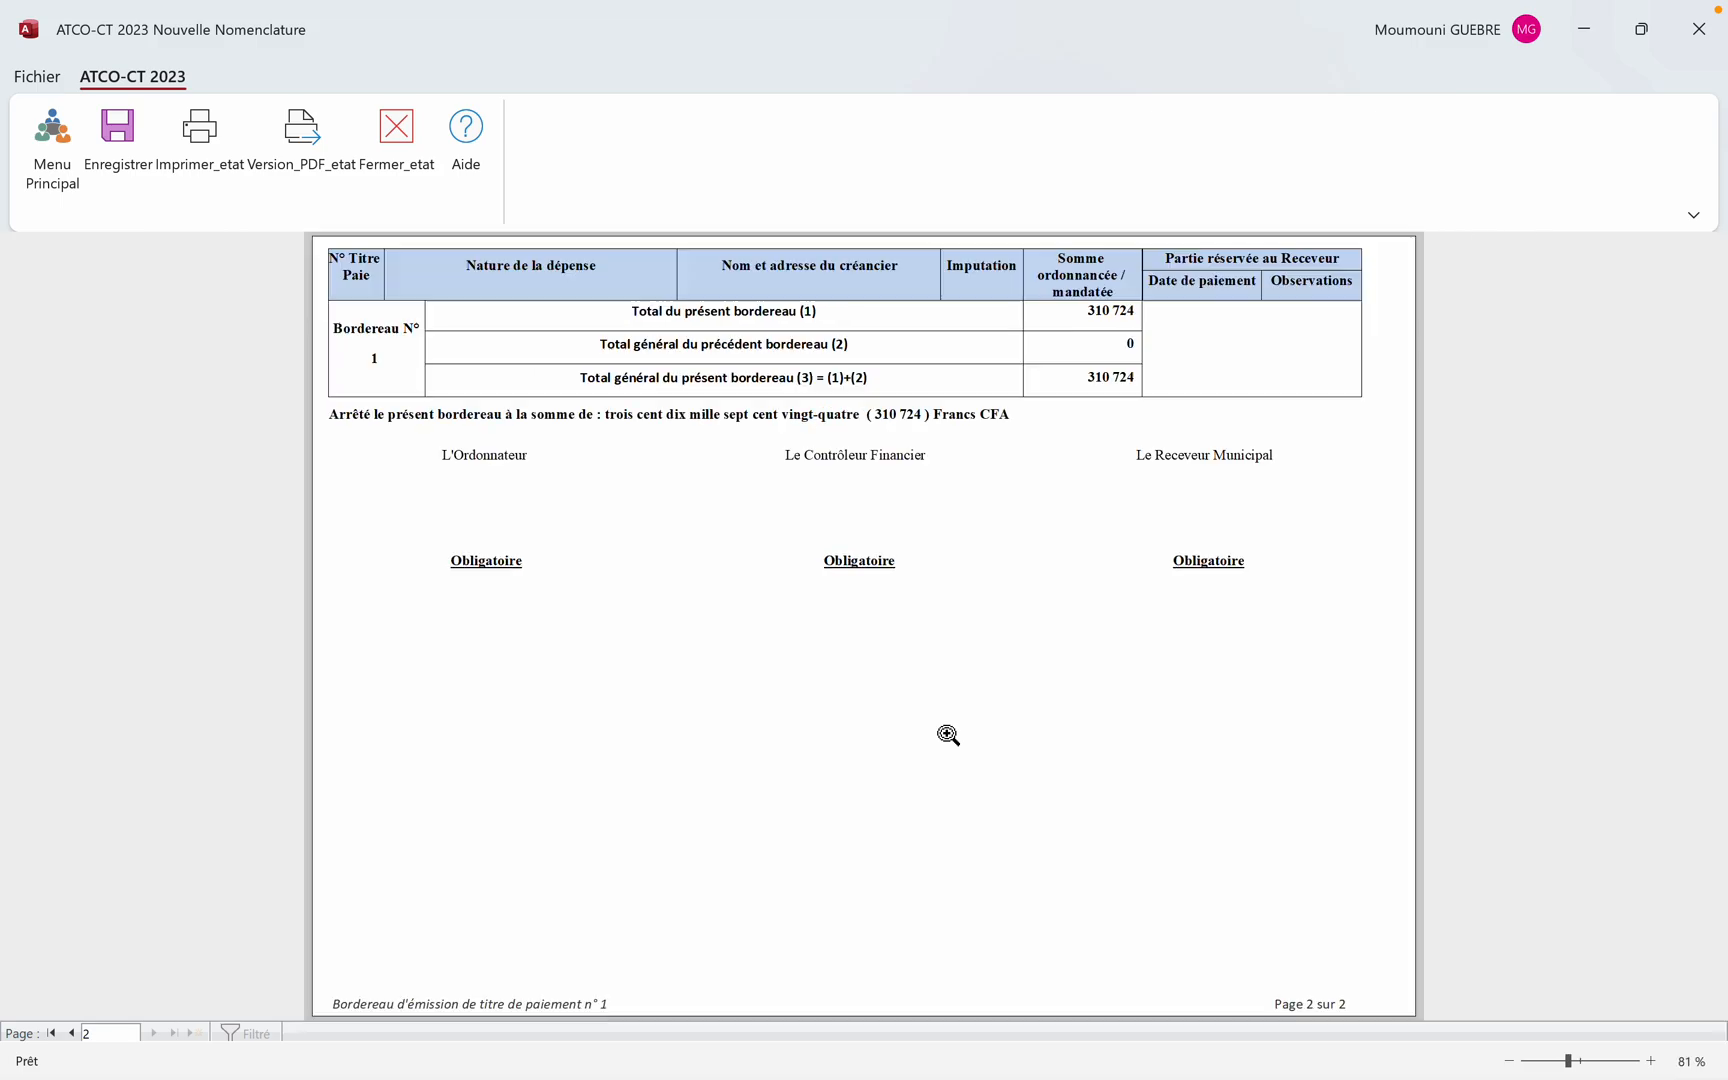
click(398, 142)
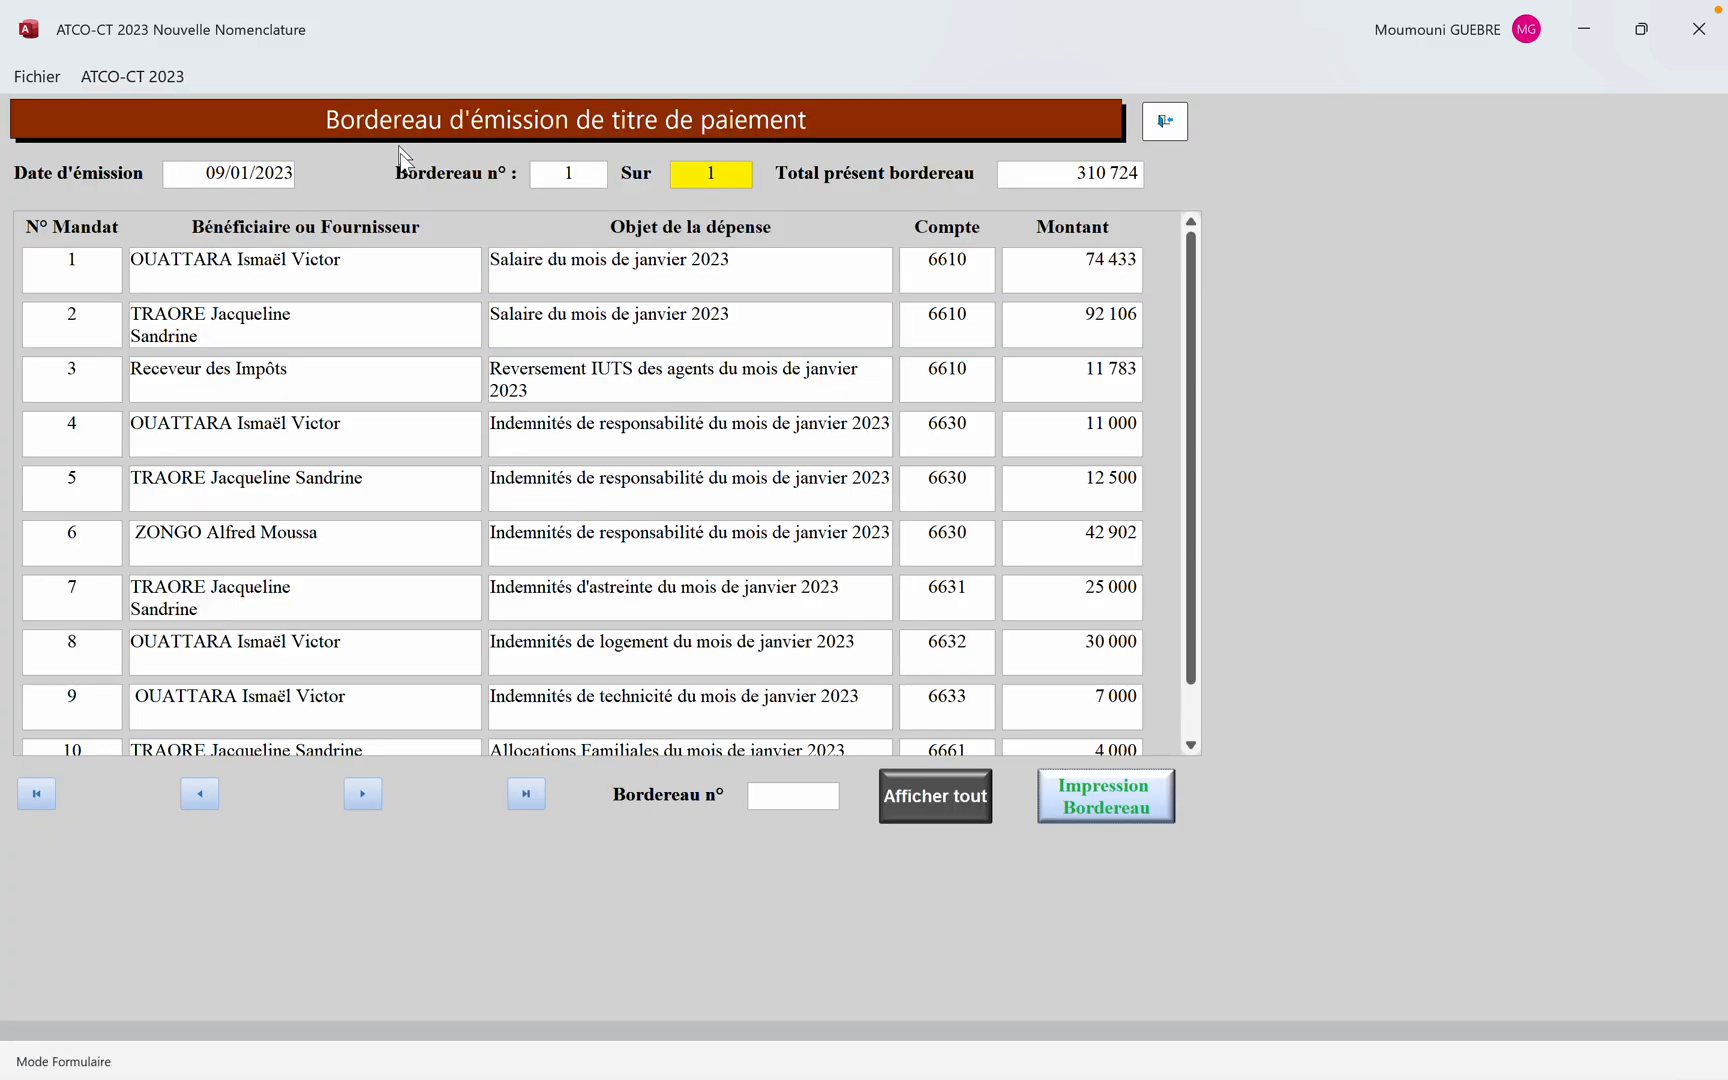
click(1162, 124)
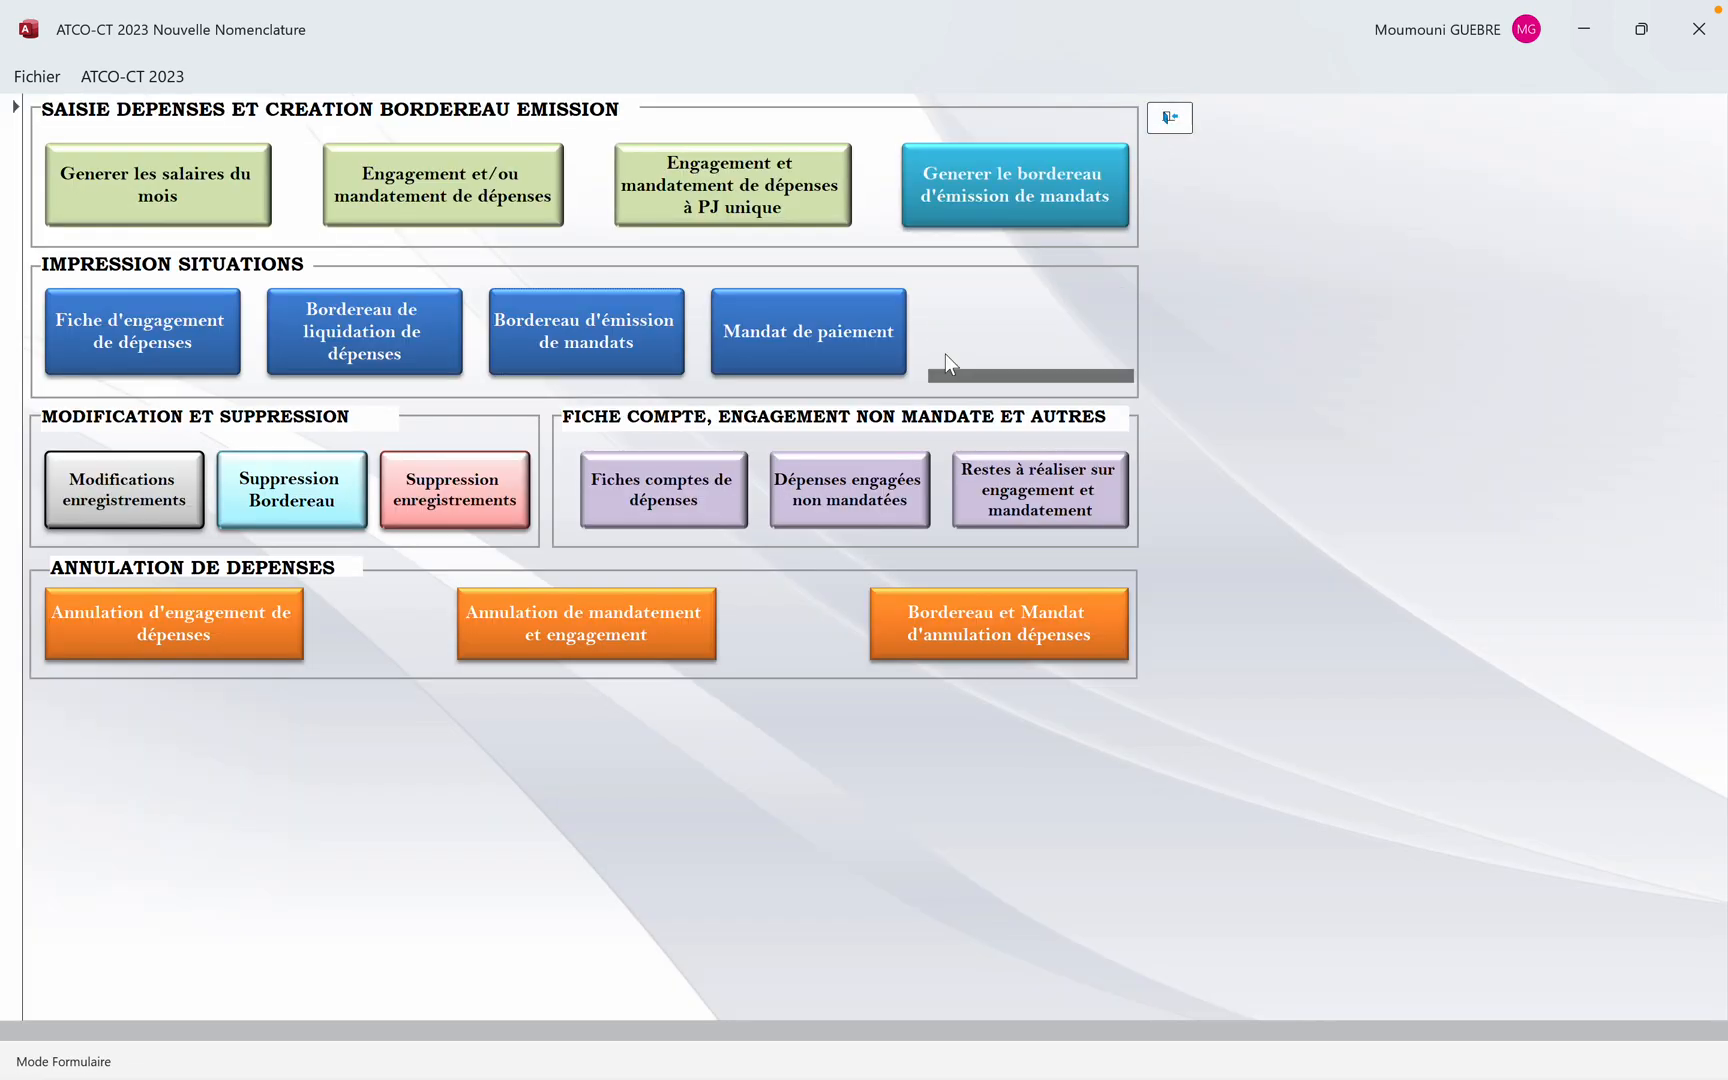
Open the Mandat de paiement list and preview the printable payment mandate n° 1 with the ribbon reduced to tabs only
click(788, 358)
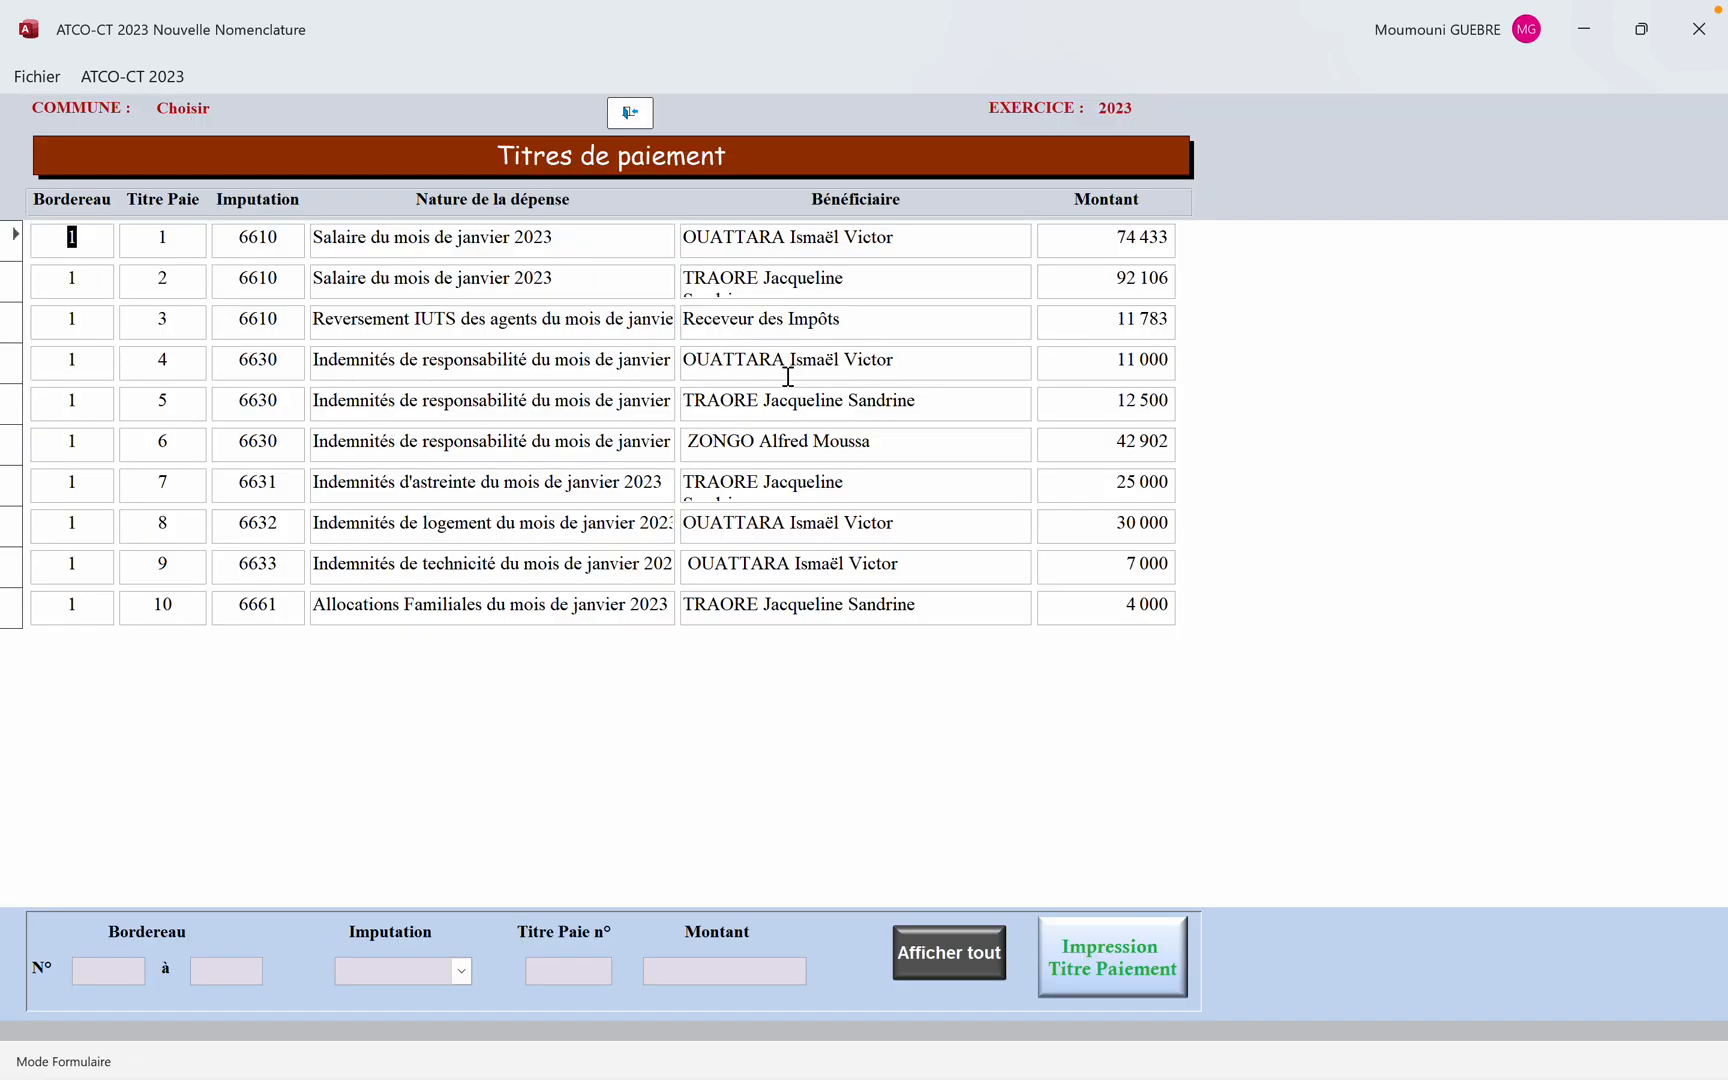
click(1100, 950)
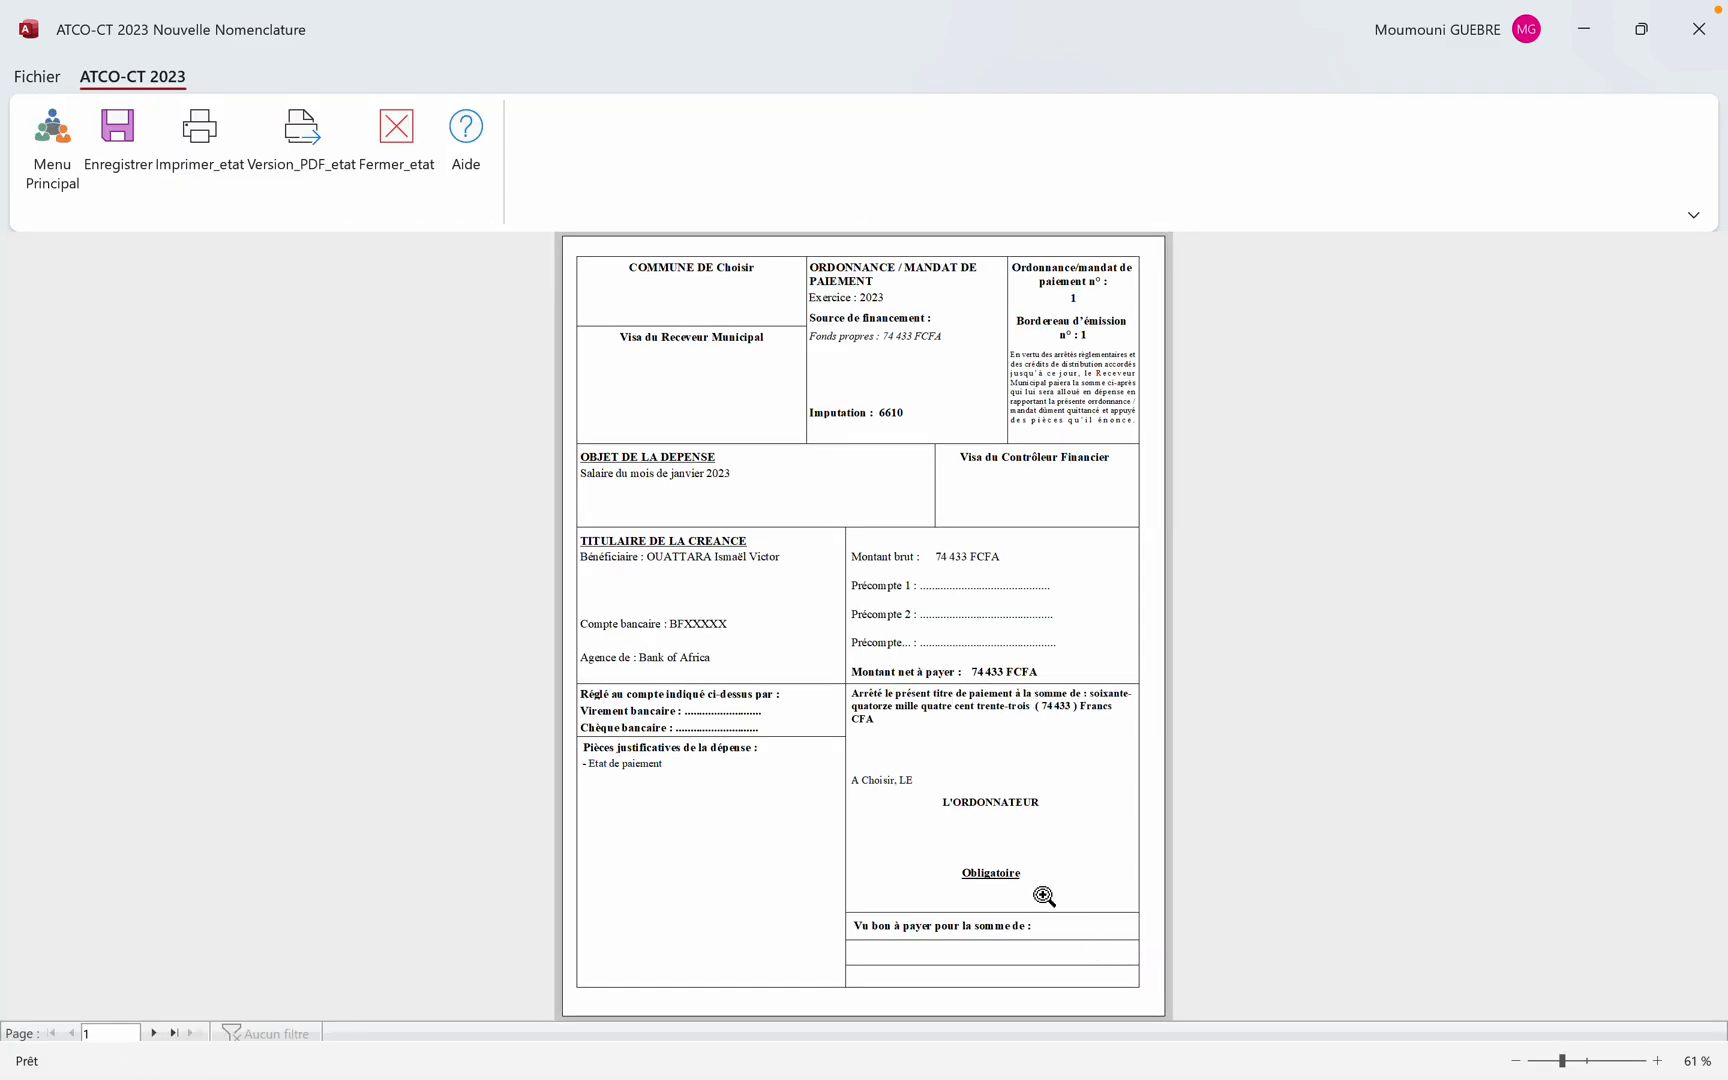
click(1042, 896)
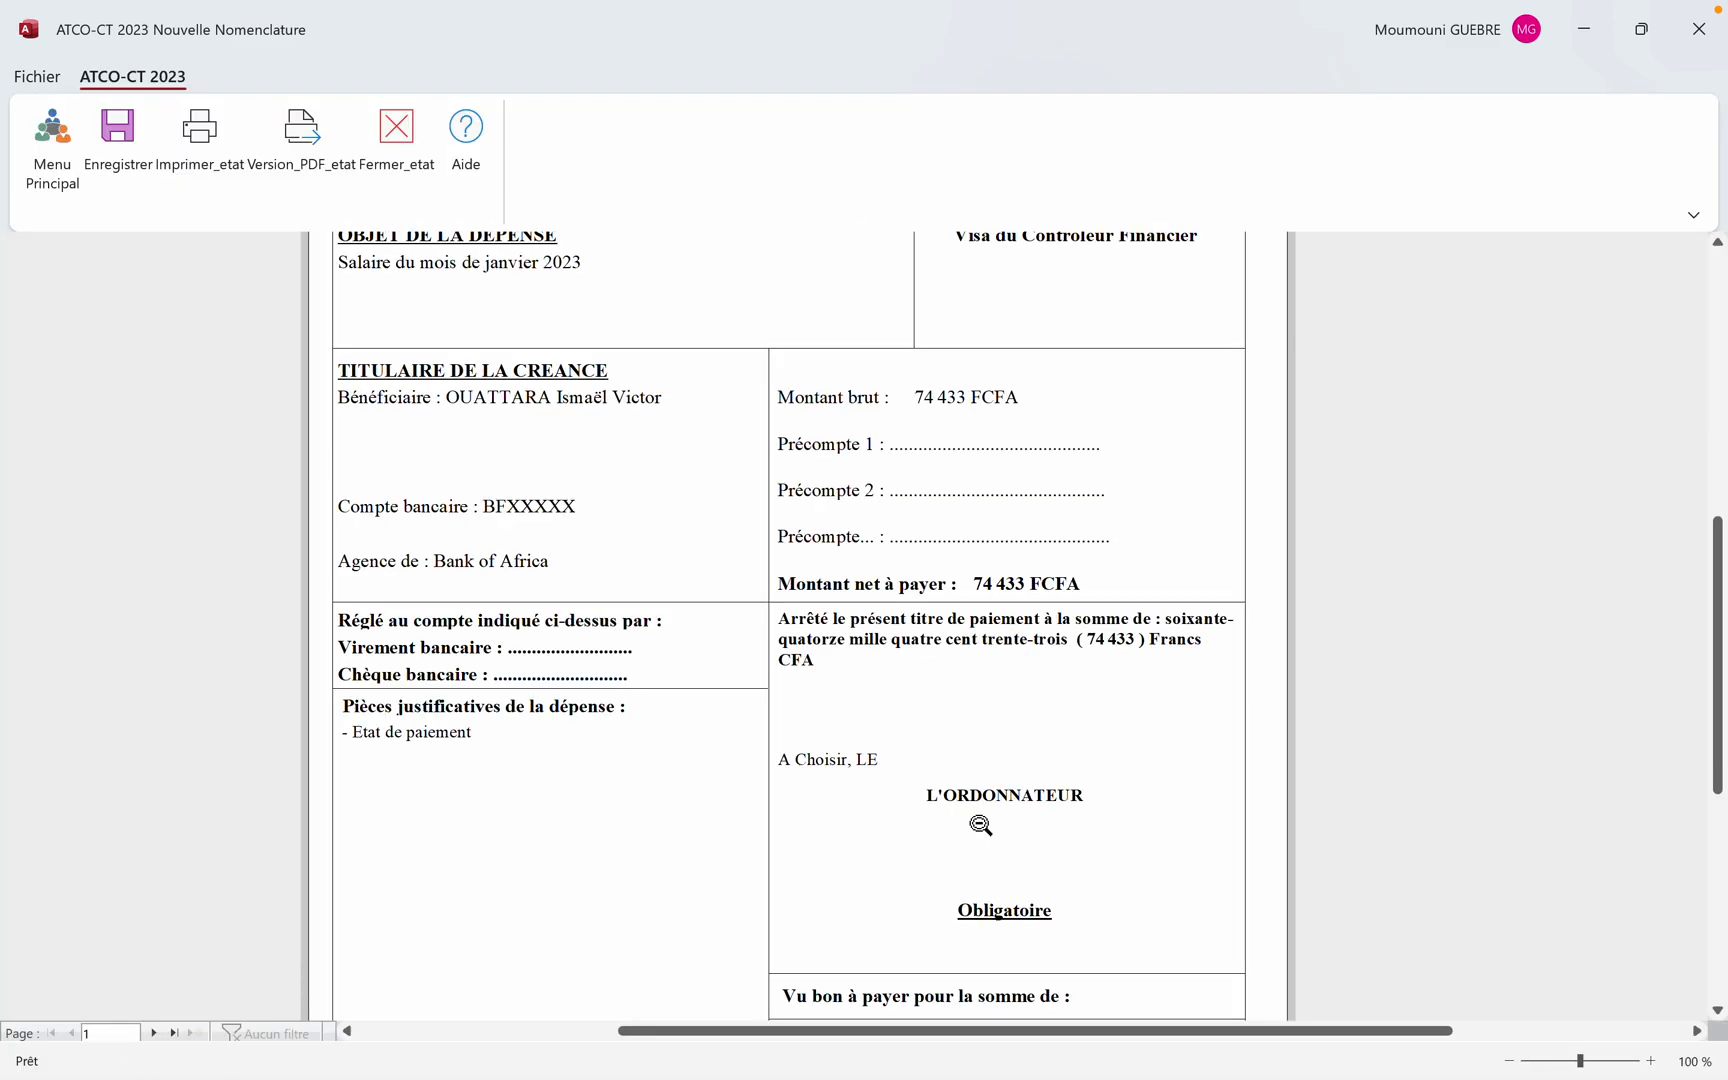
click(1694, 216)
click(1552, 318)
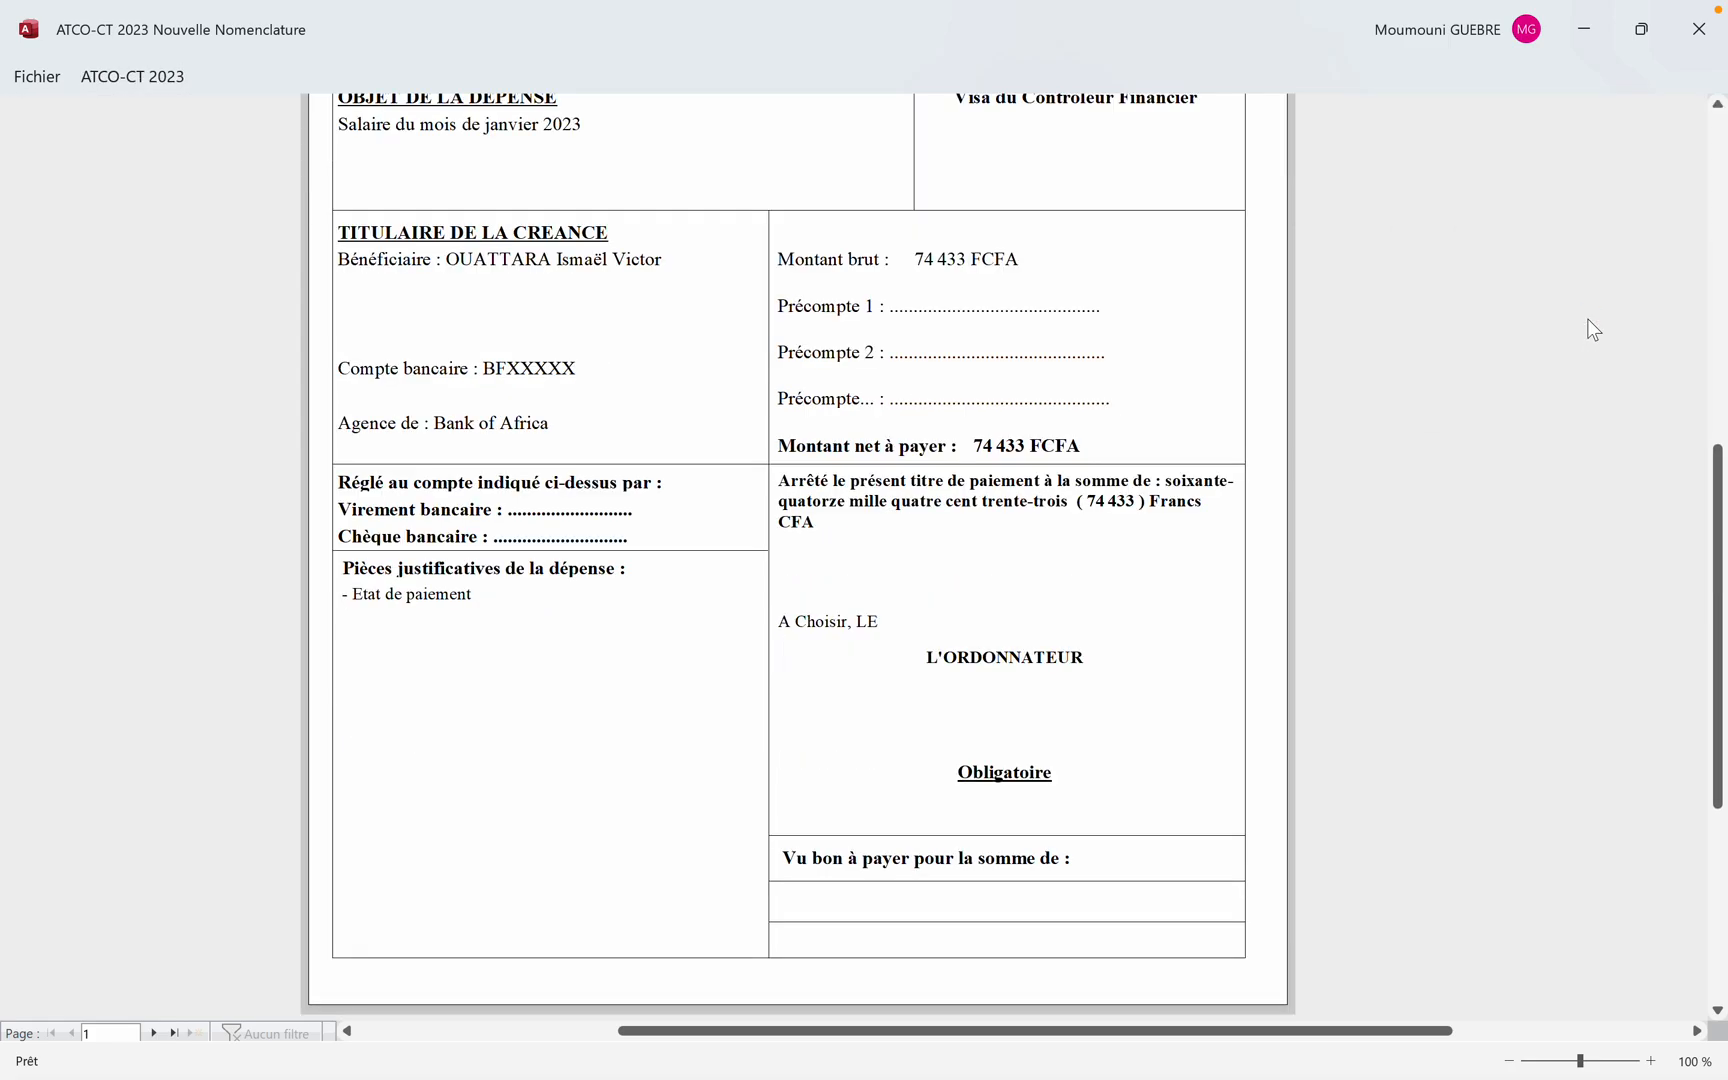
Examine payment mandate n° 1 from its header to the authorising officer's block, then close the report
click(1227, 374)
click(1135, 400)
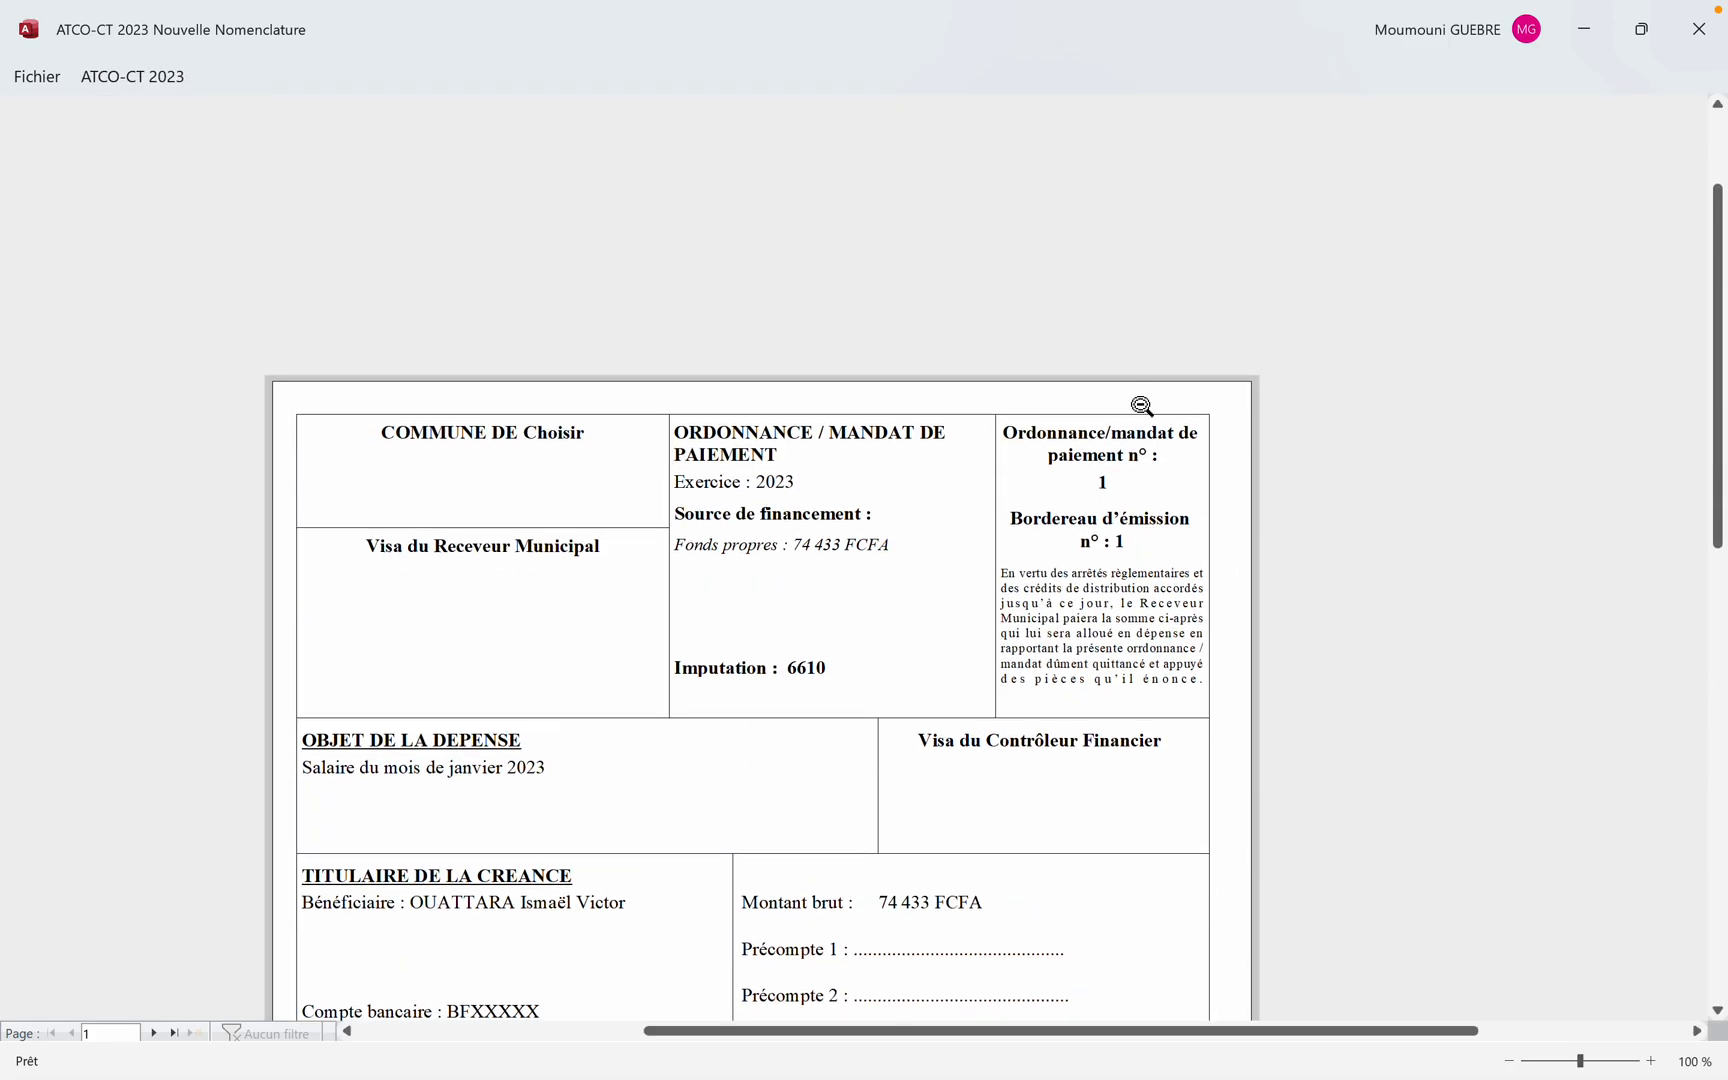
scroll(1142, 406, down, 1)
scroll(1142, 406, down, 2)
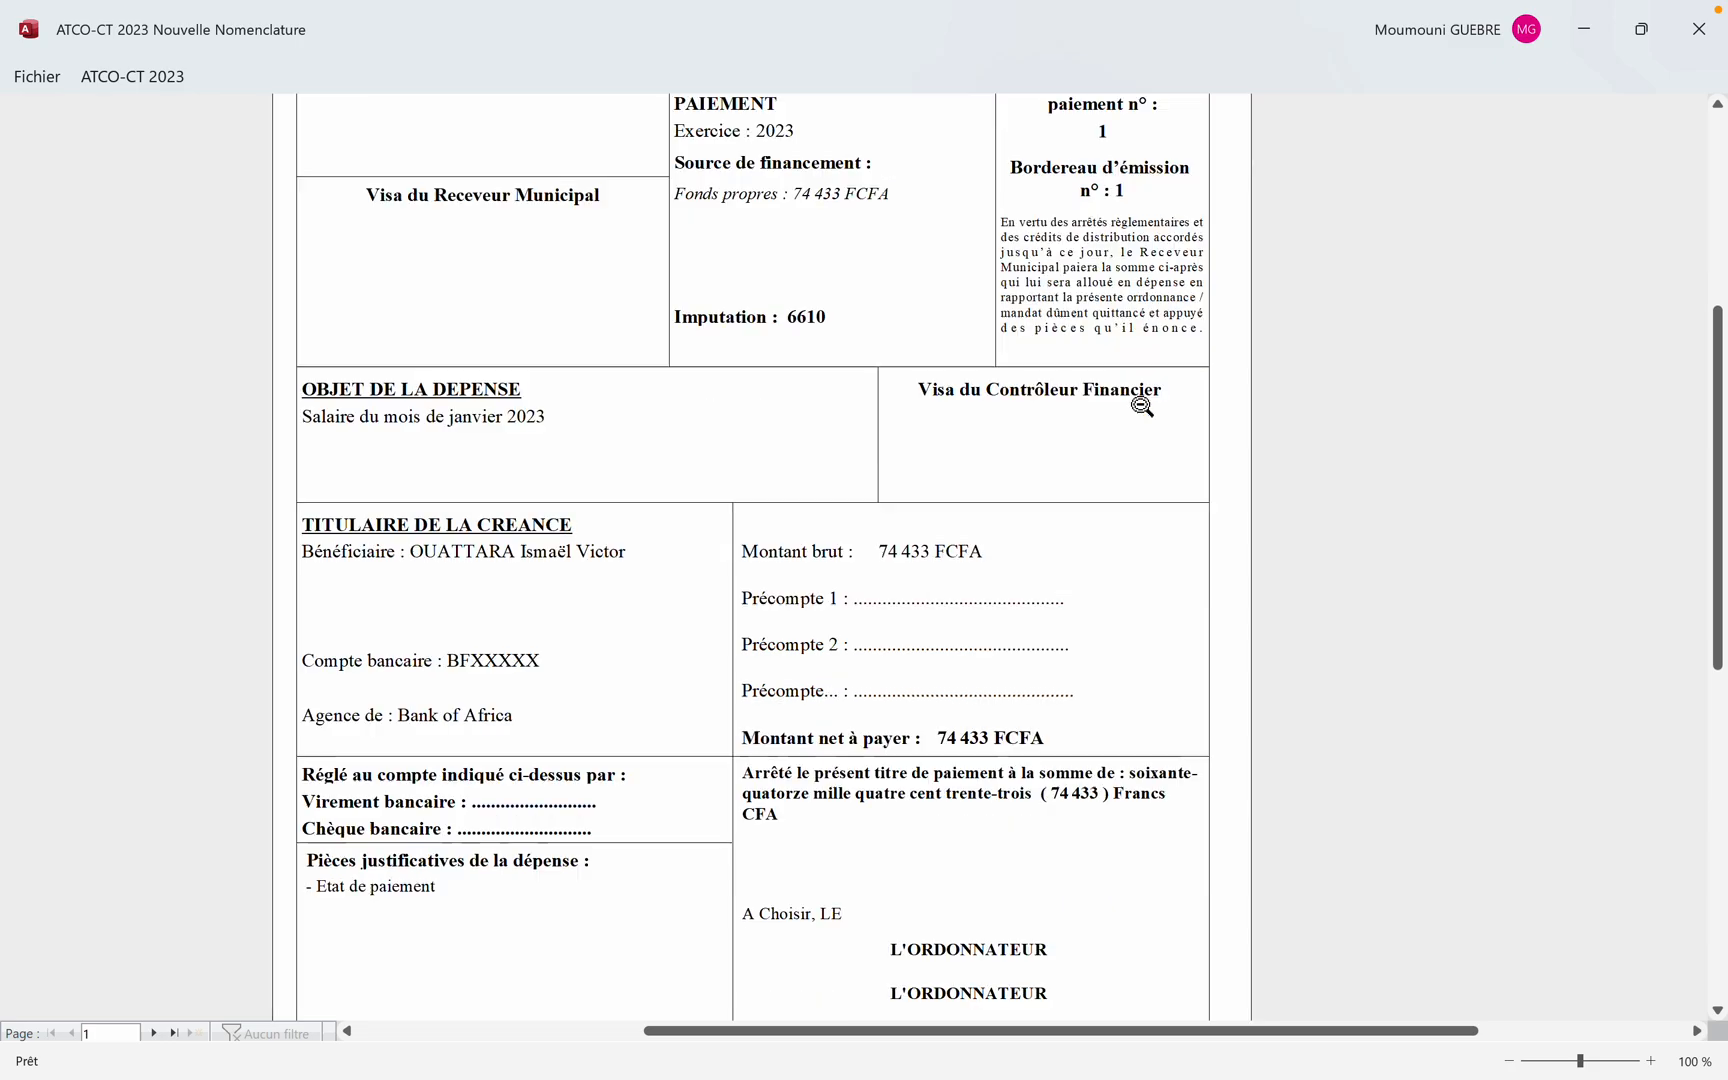
scroll(1142, 406, up, 1)
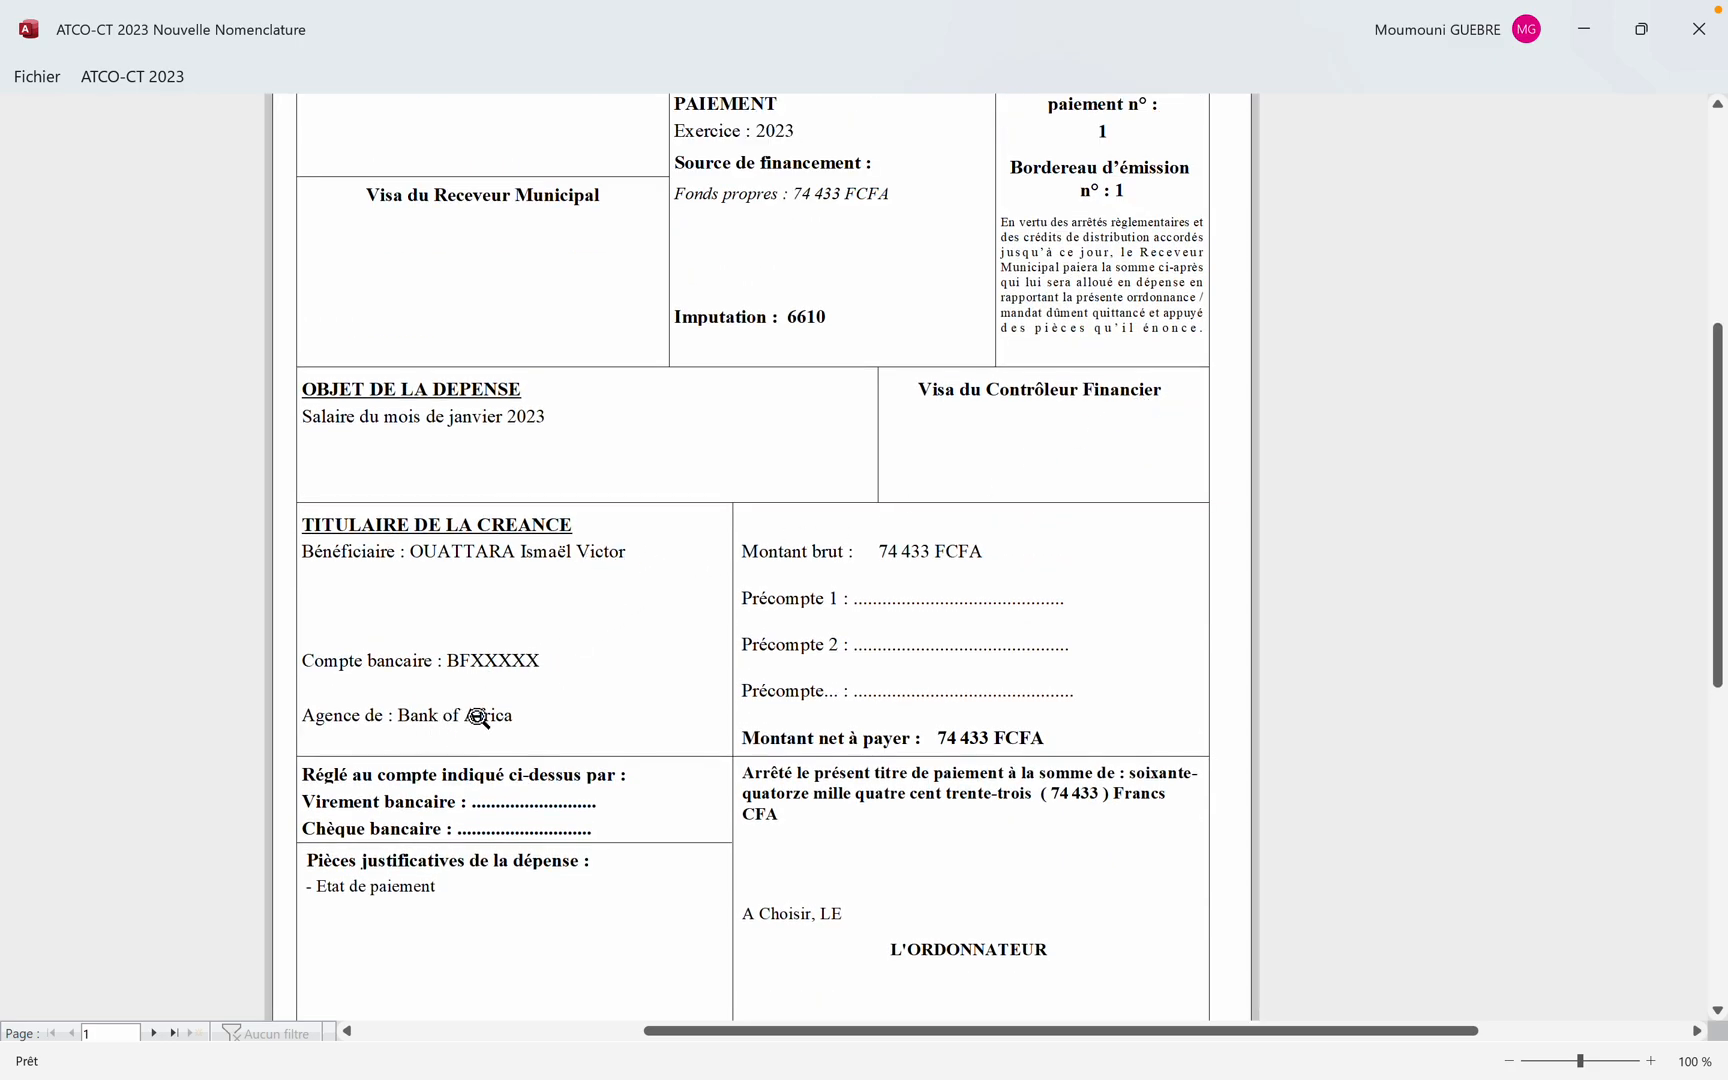
scroll(680, 697, down, 3)
scroll(680, 697, up, 5)
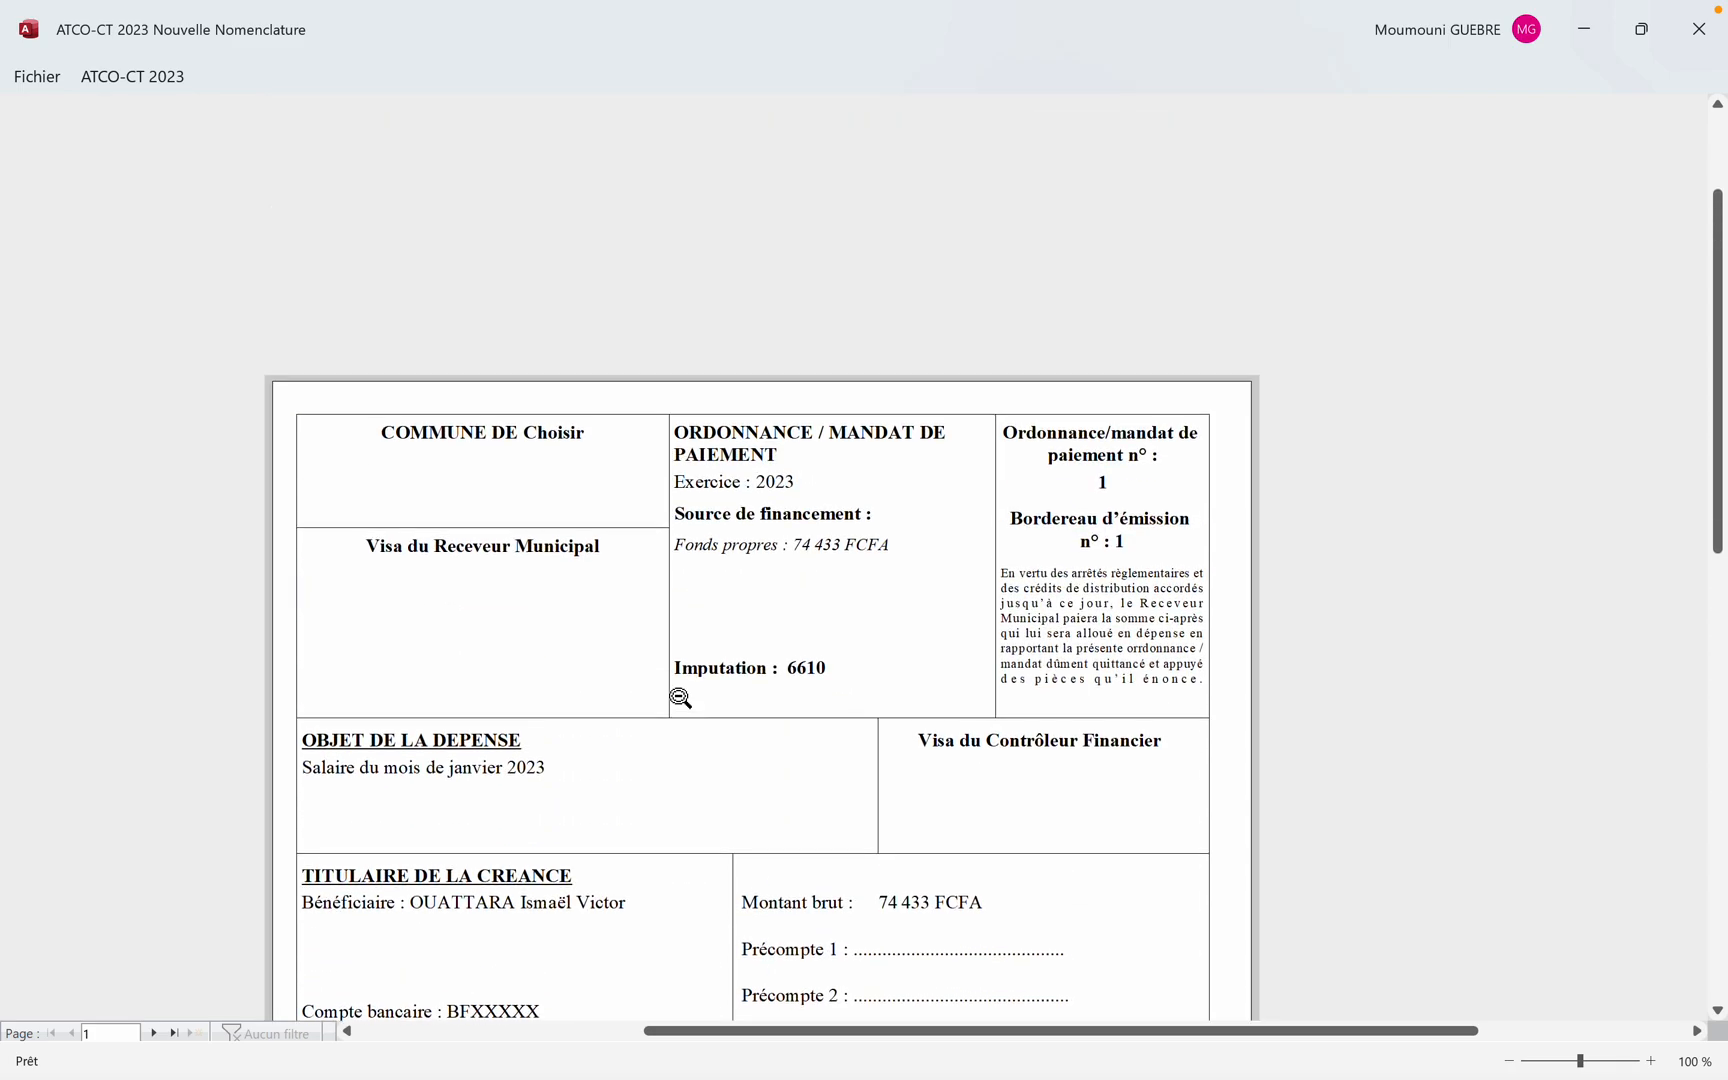
click(120, 90)
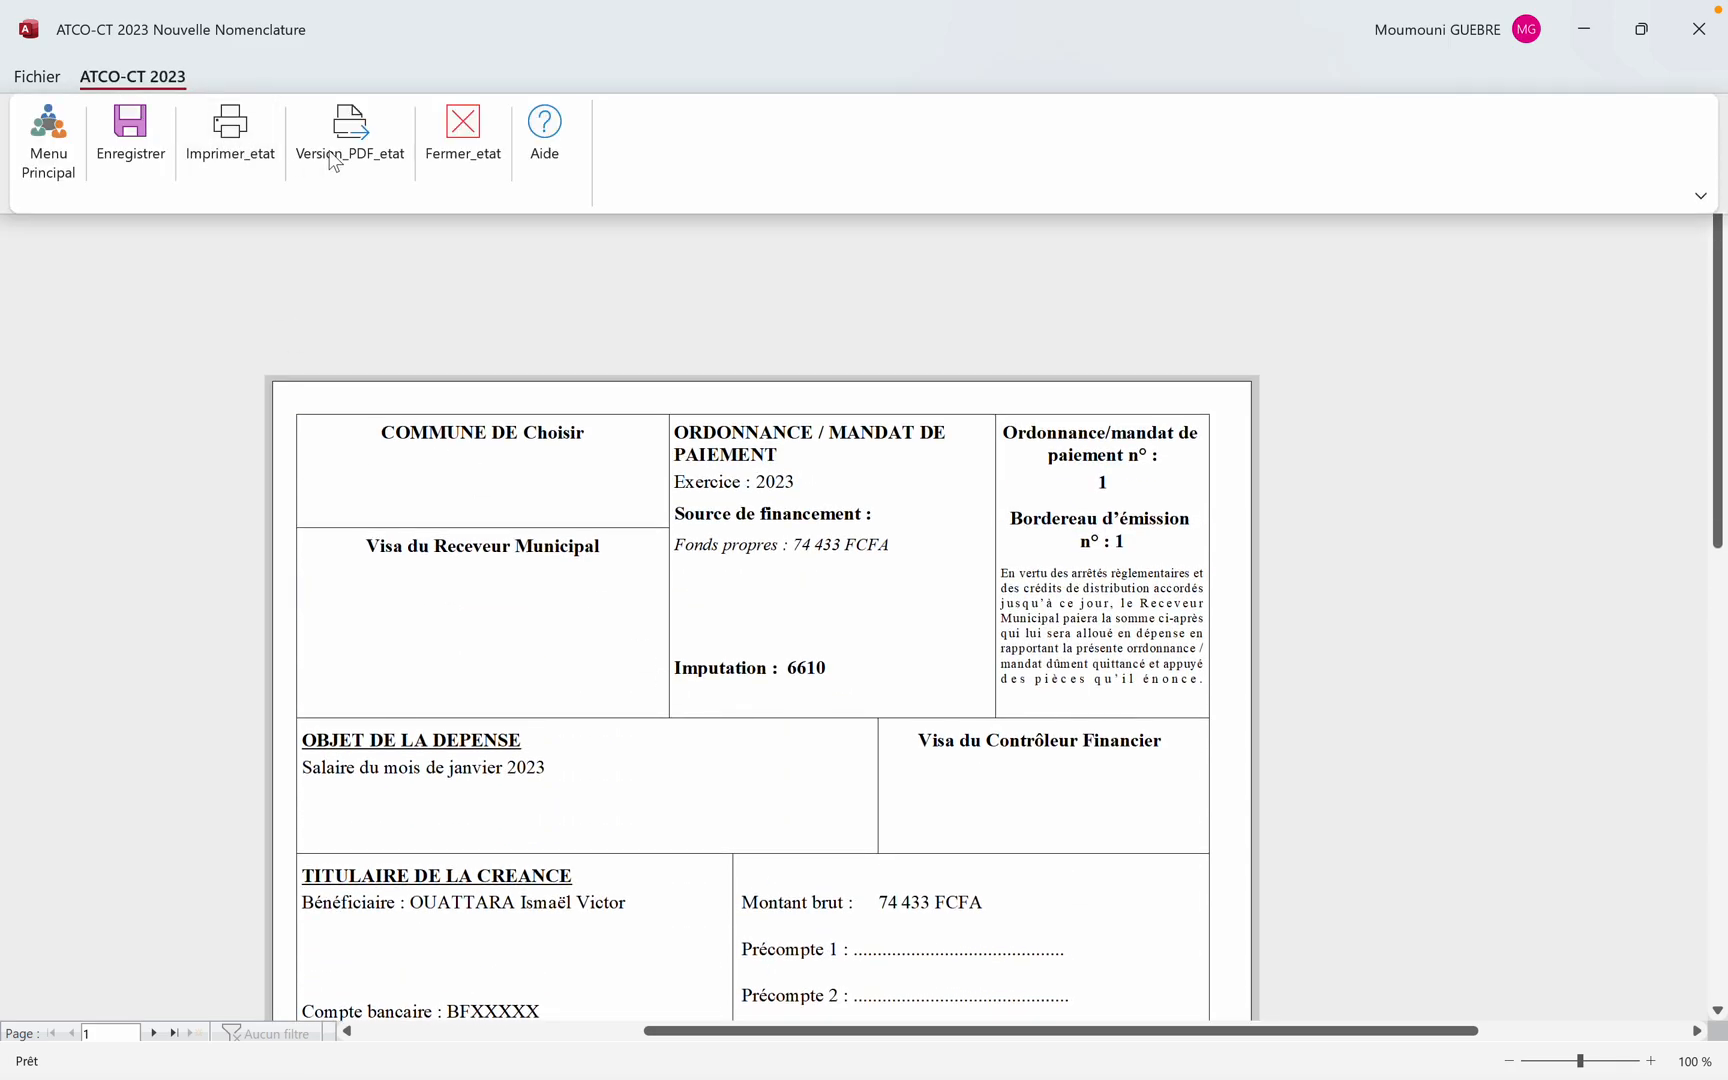
click(462, 142)
Preview the payment mandates again and go to page 5 with the ribbon reduced to tabs only
click(1080, 935)
click(153, 1033)
click(153, 1033)
click(153, 1033)
click(153, 1033)
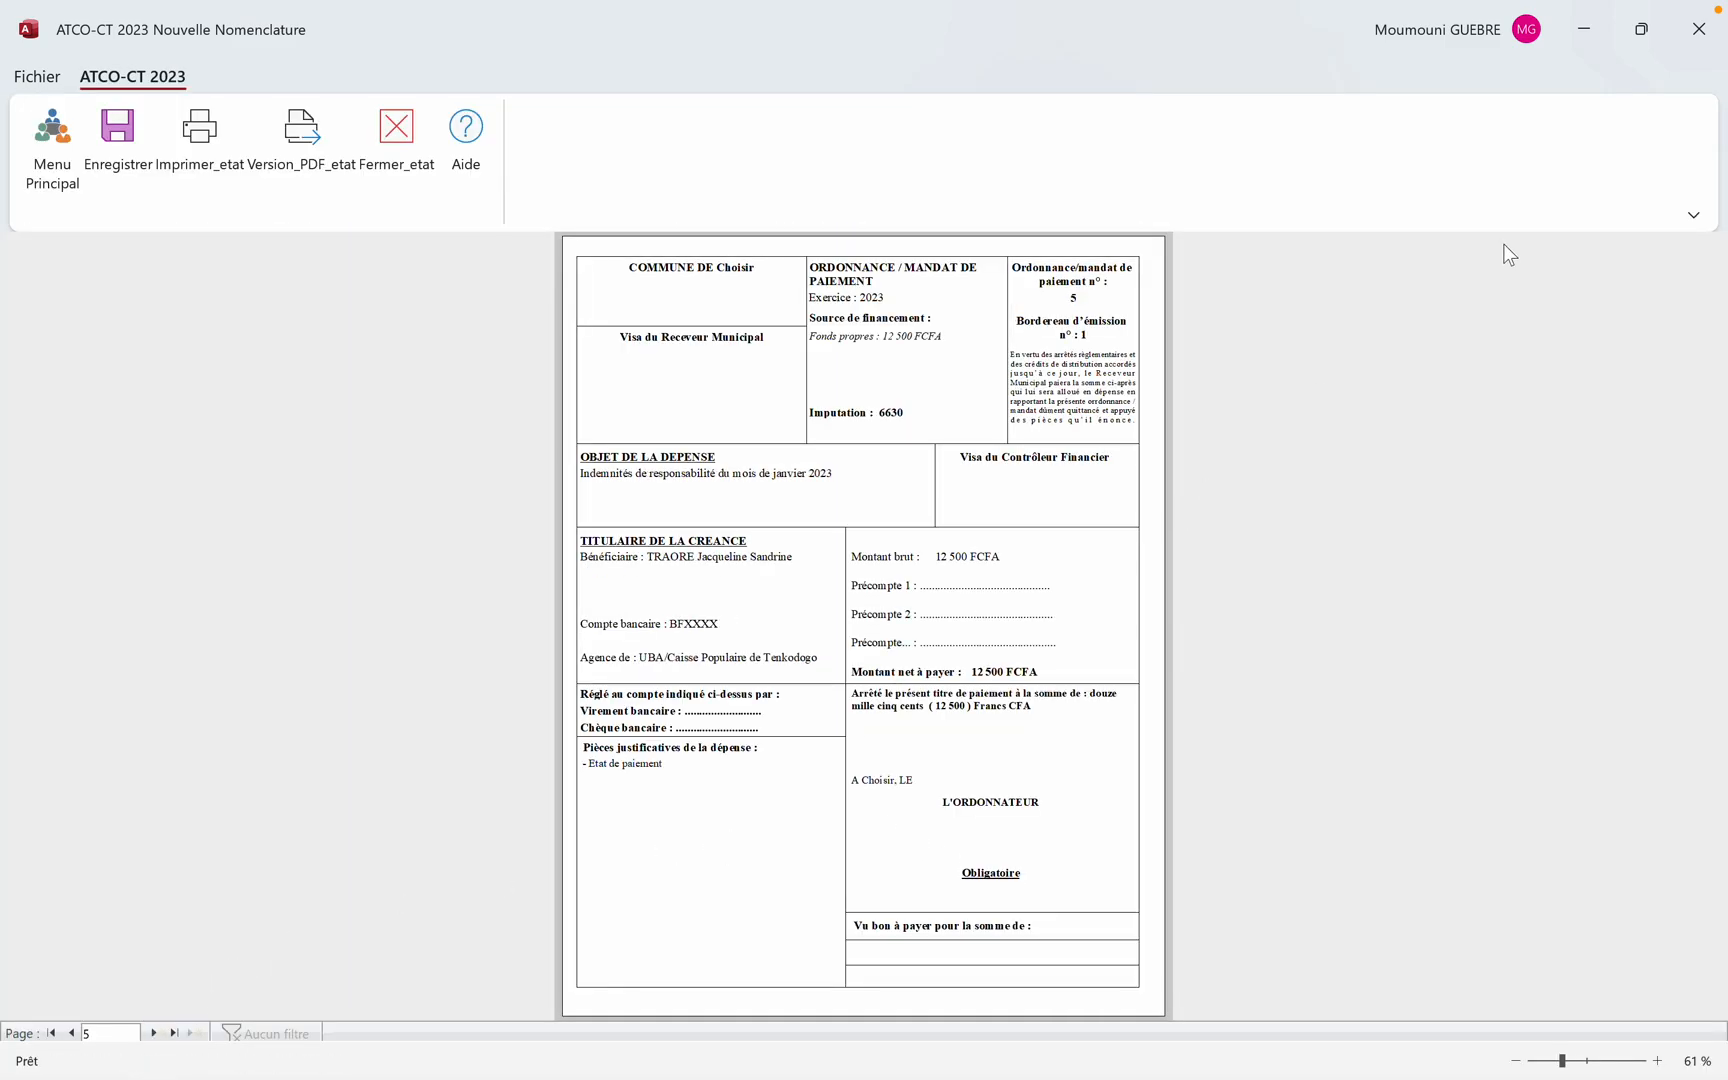
click(1693, 215)
click(1591, 318)
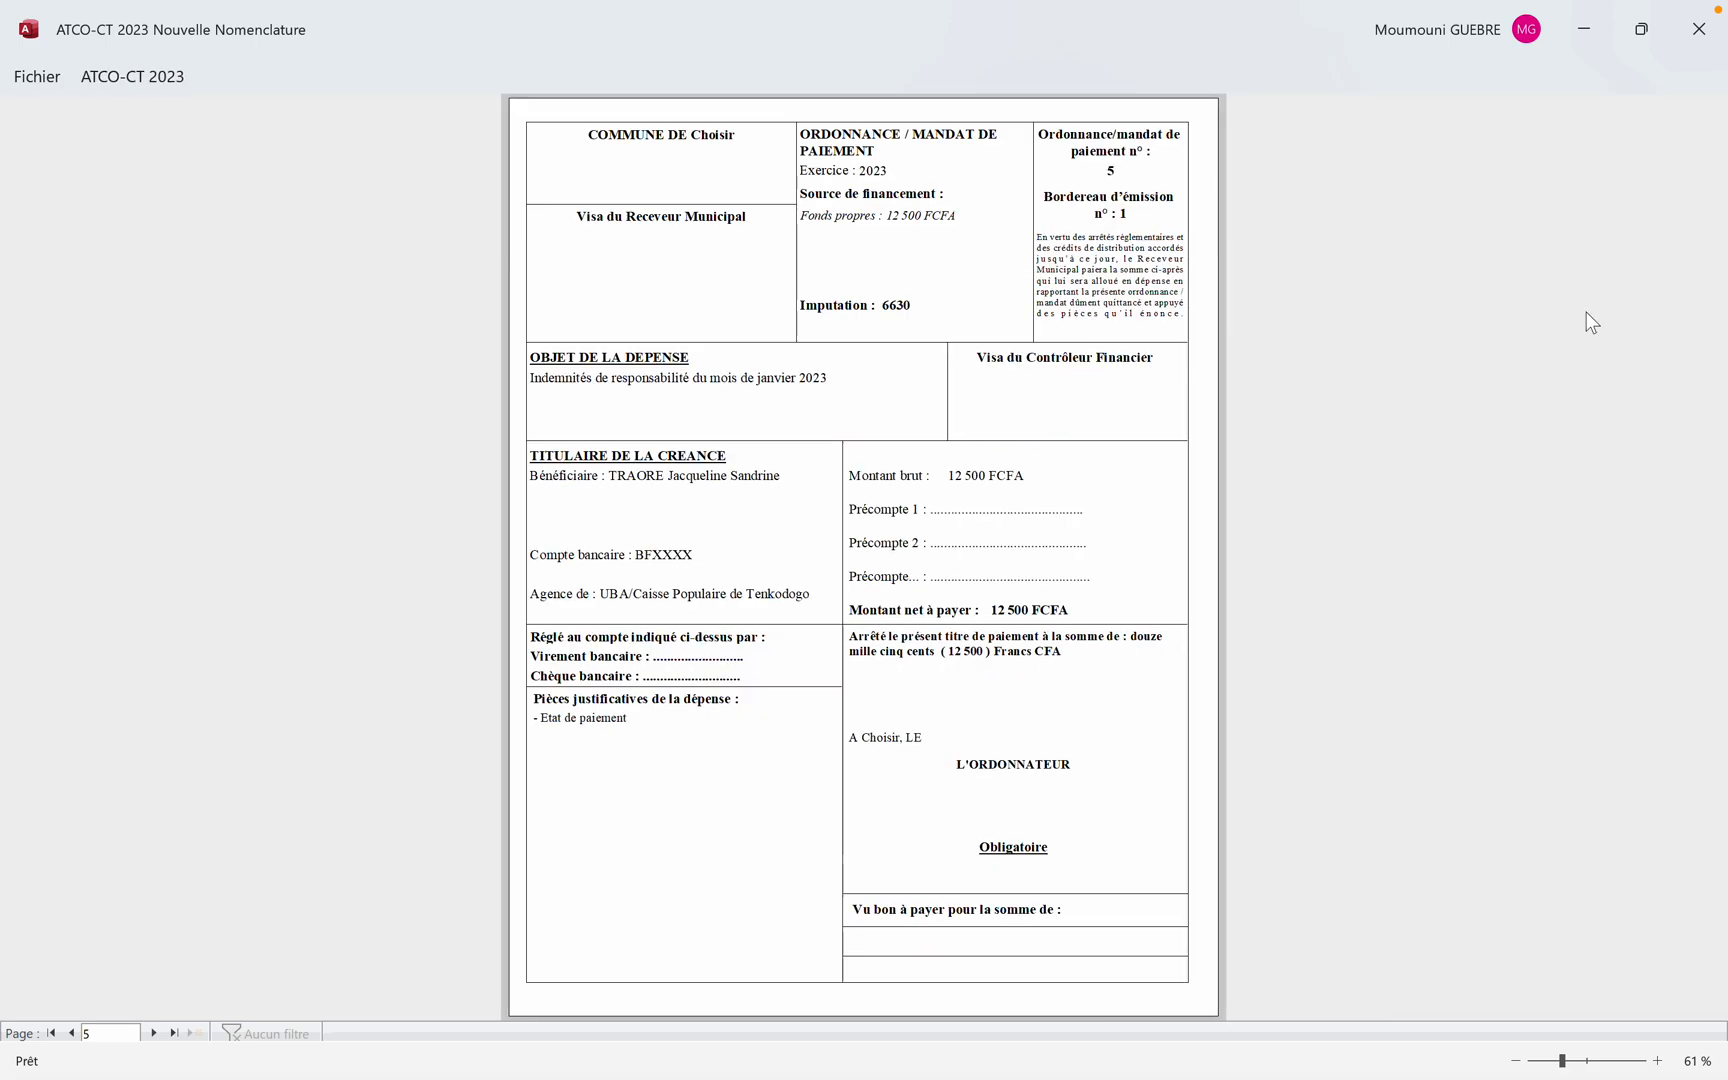
Examine payment mandate n° 5 for paragraph 6630 at 100 % zoom, then close the report and the Titres de paiement form
click(1108, 432)
scroll(1104, 430, up, 3)
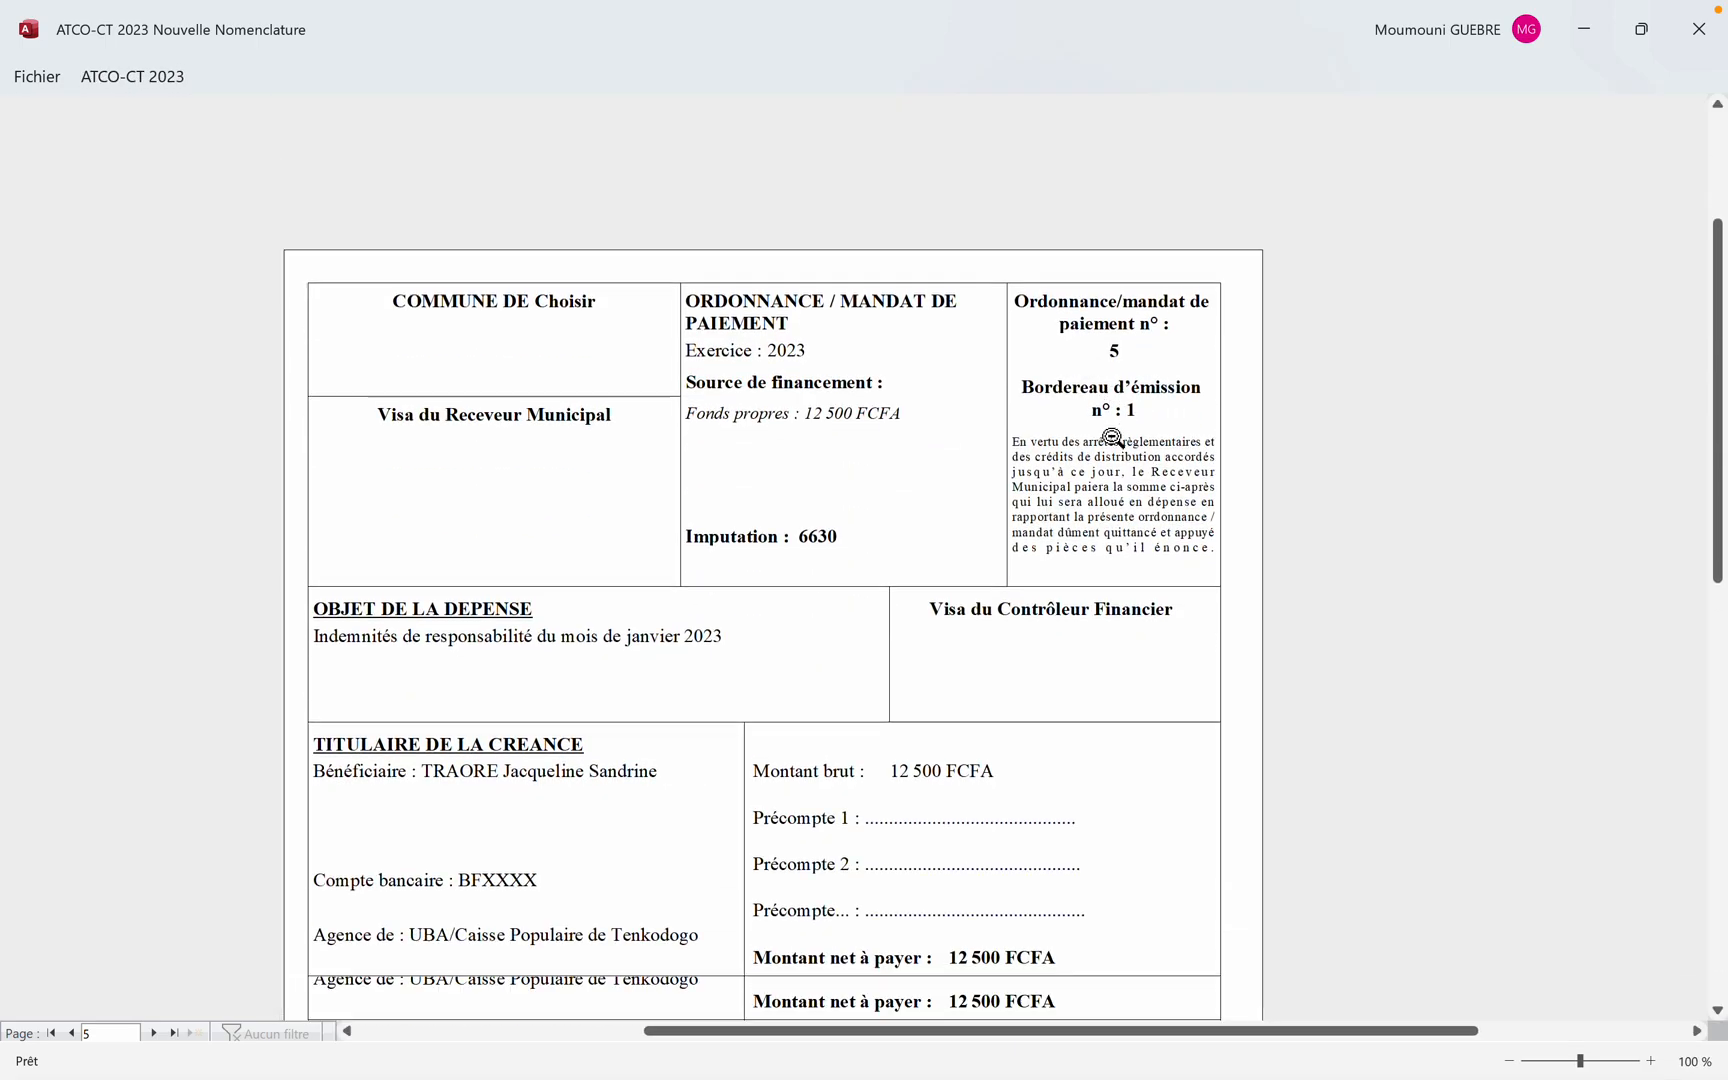
scroll(1112, 436, down, 3)
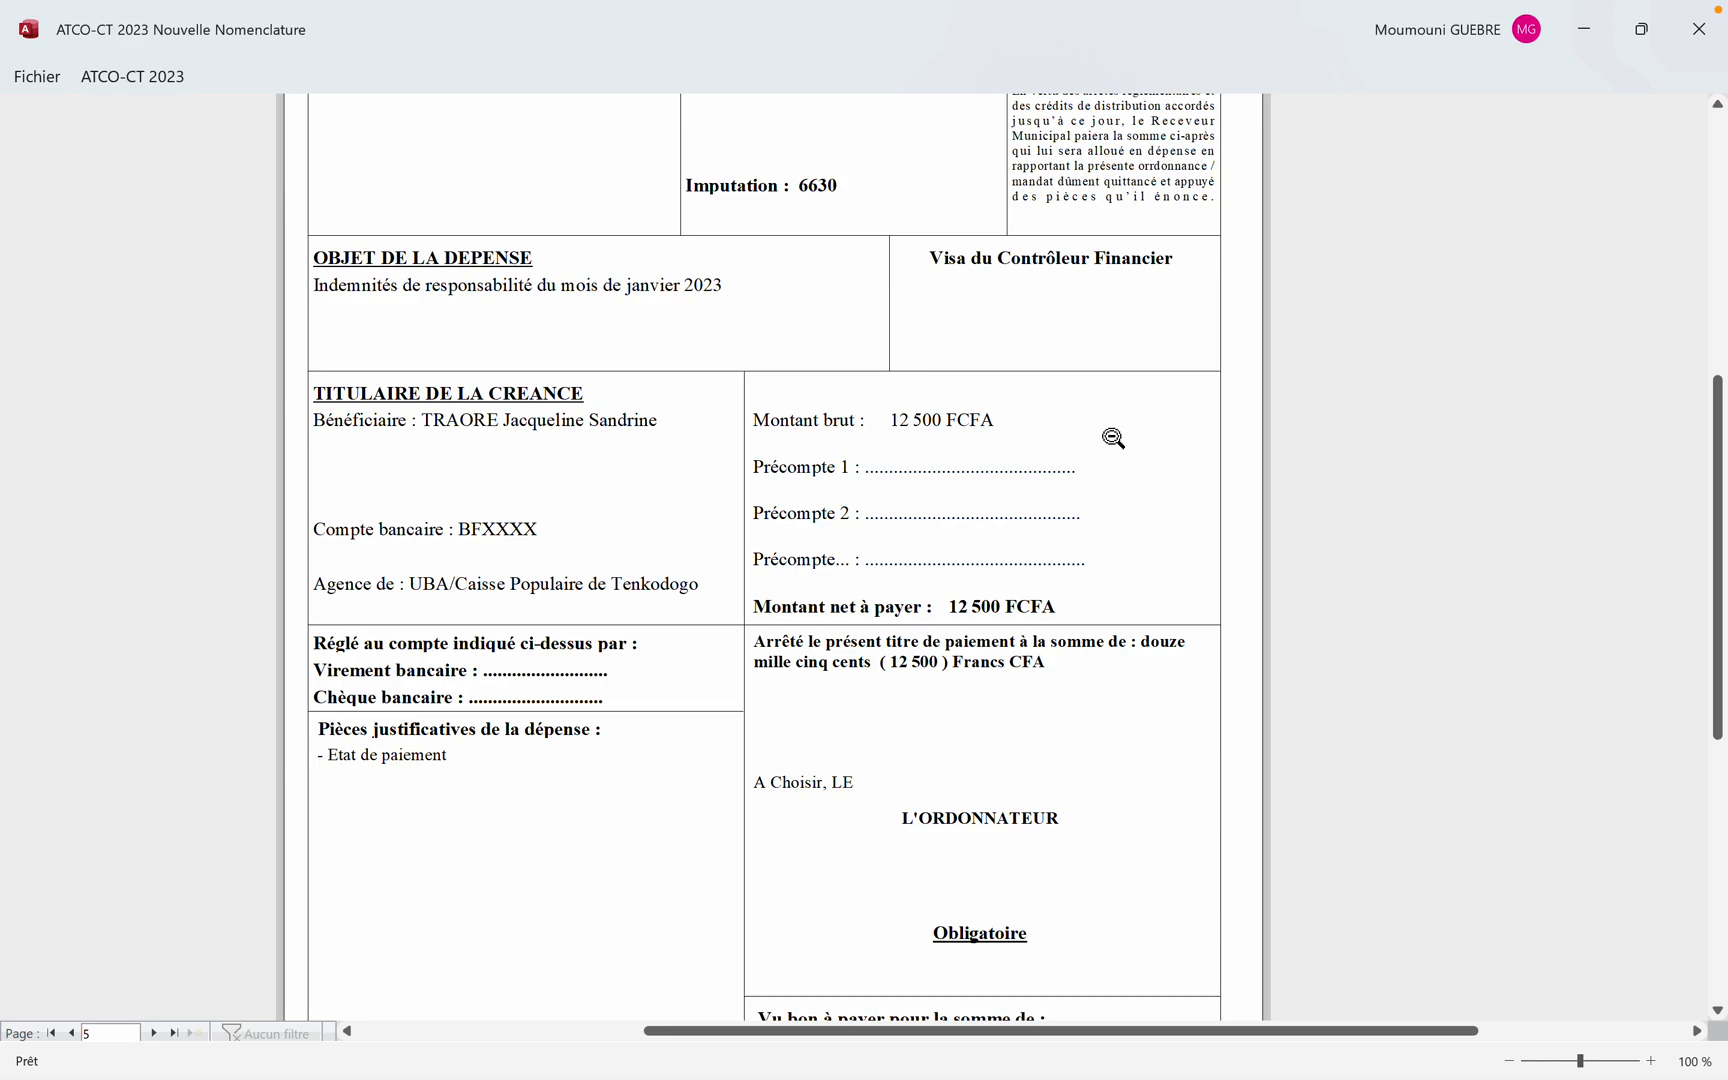
scroll(1112, 438, up, 5)
click(184, 82)
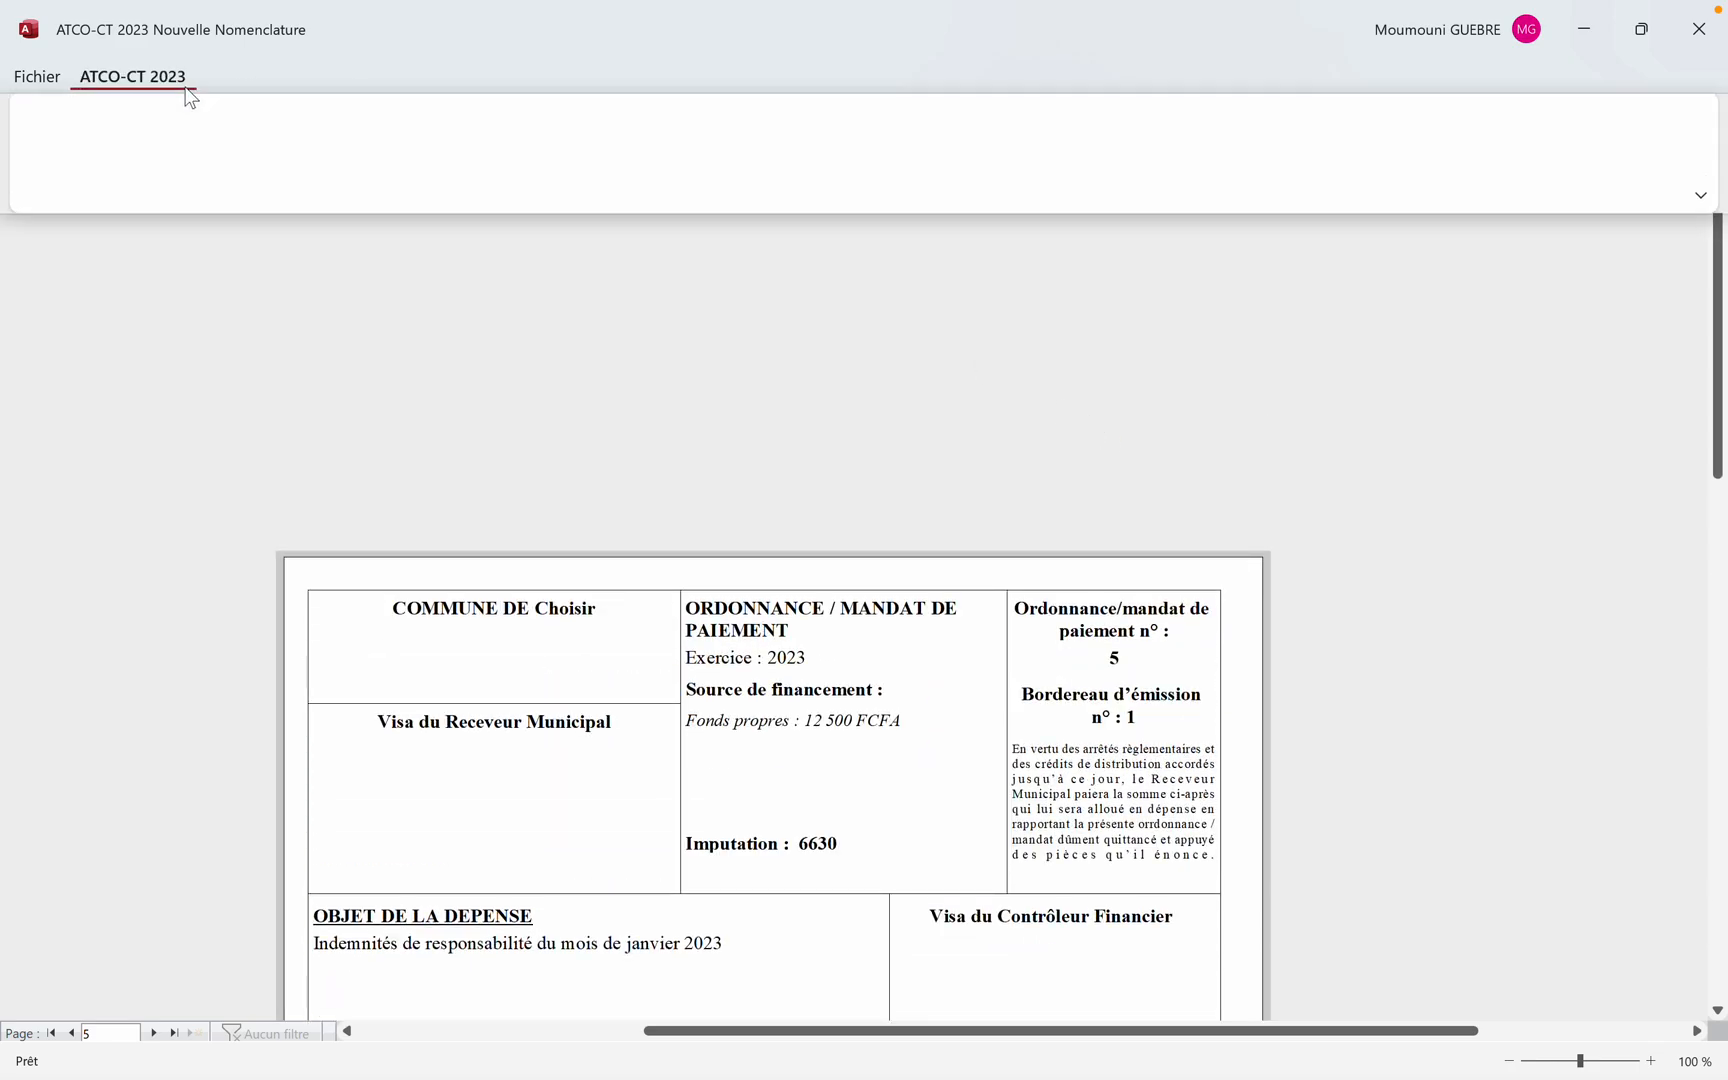
click(477, 136)
click(630, 112)
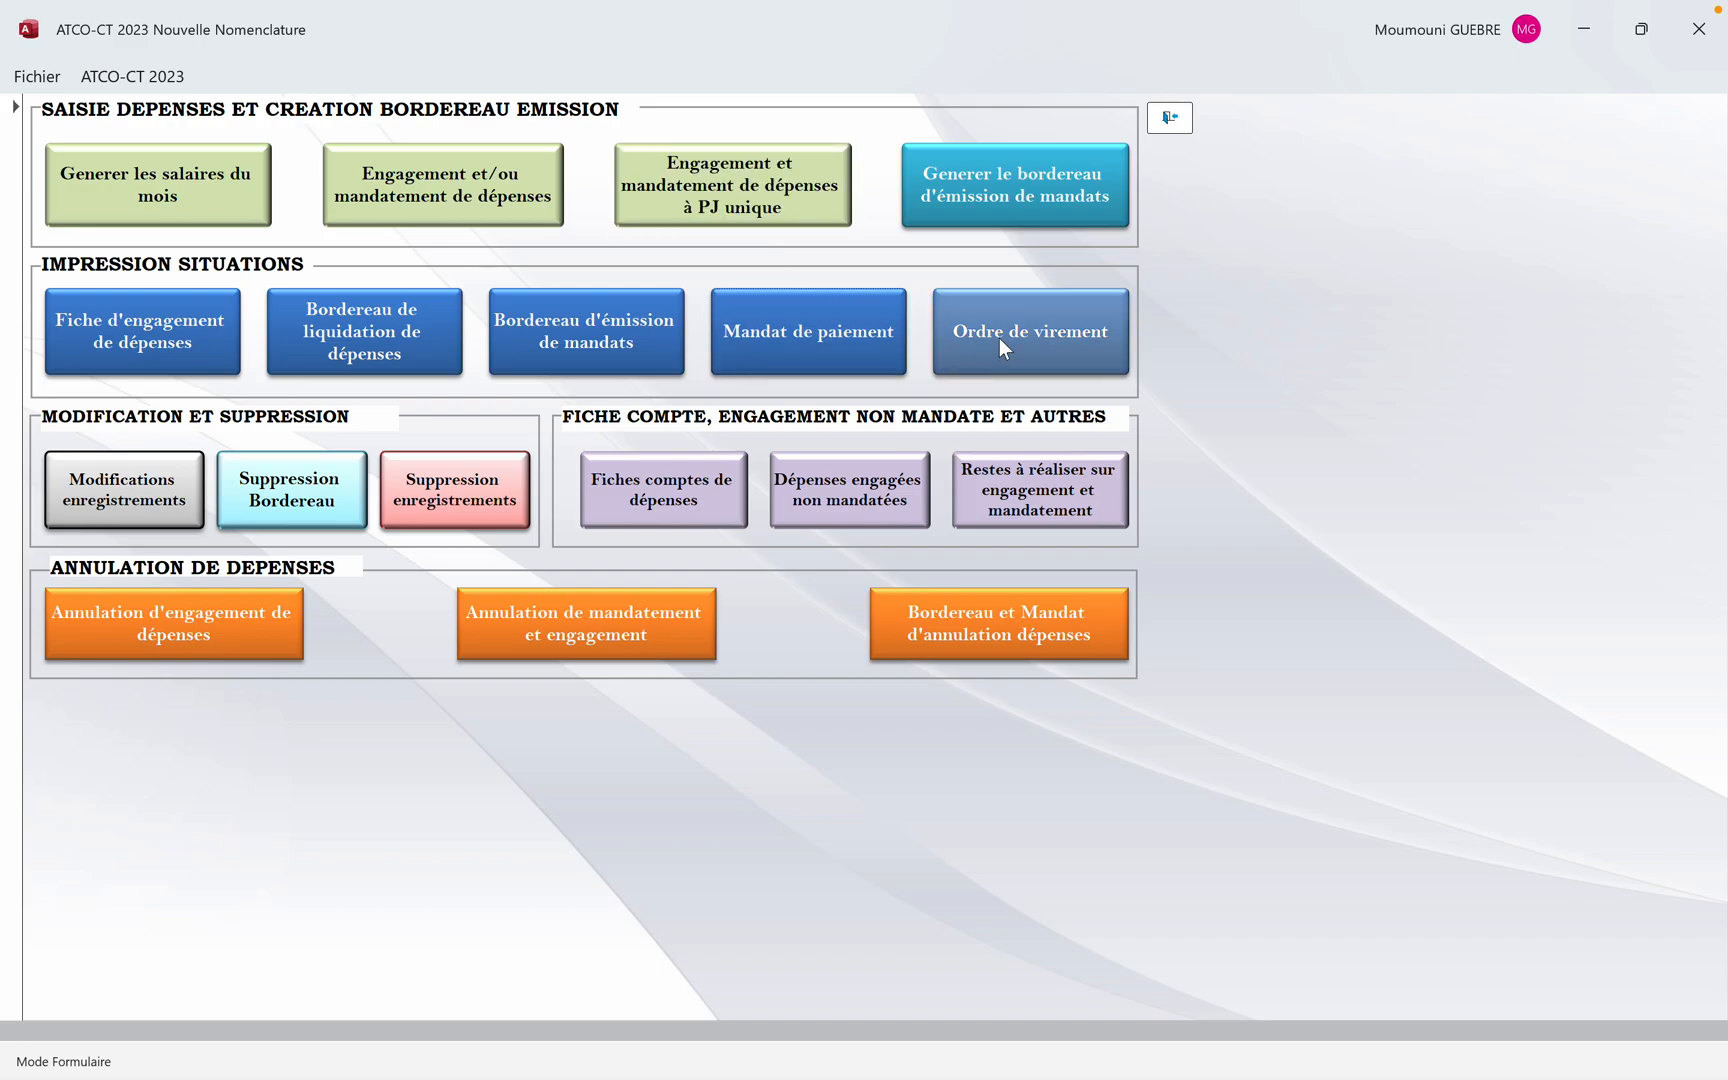
Open the Ordre de virement list, preview the printable transfer orders and examine order n° 1 from its header to the authorising officer's block
click(999, 340)
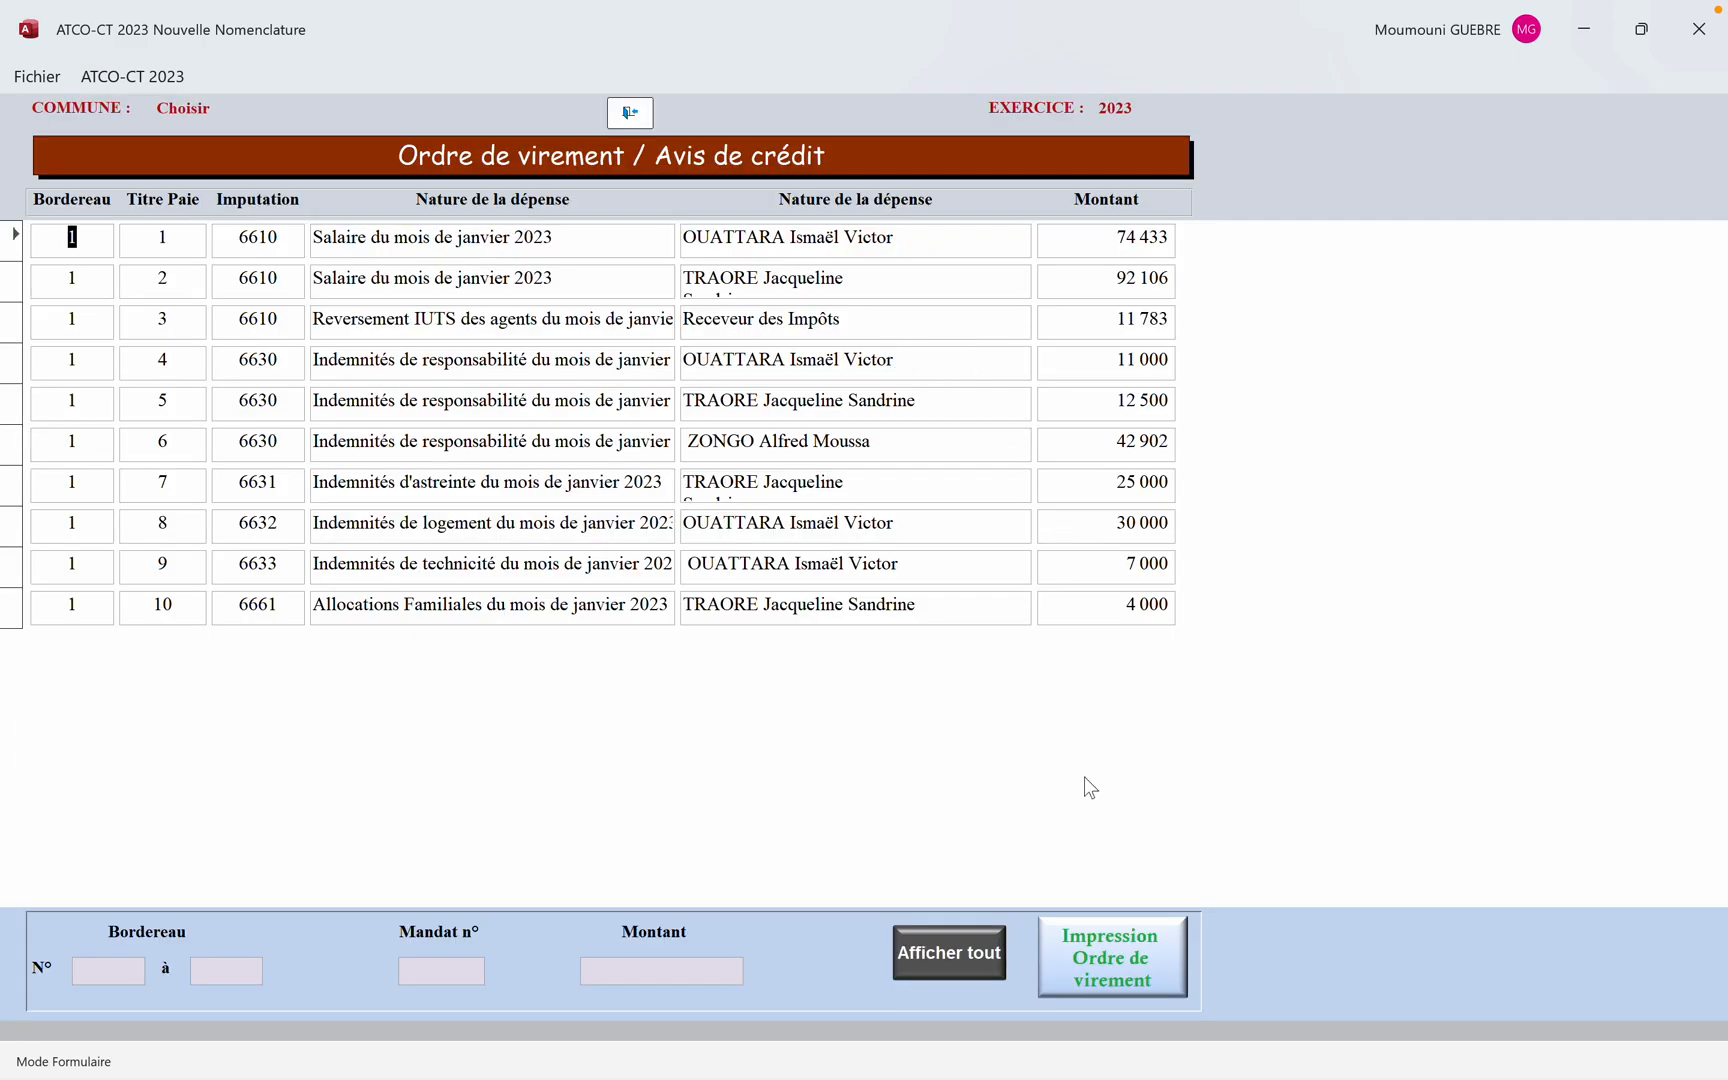
click(1136, 955)
click(1099, 899)
scroll(1018, 815, up, 2)
scroll(1018, 815, up, 3)
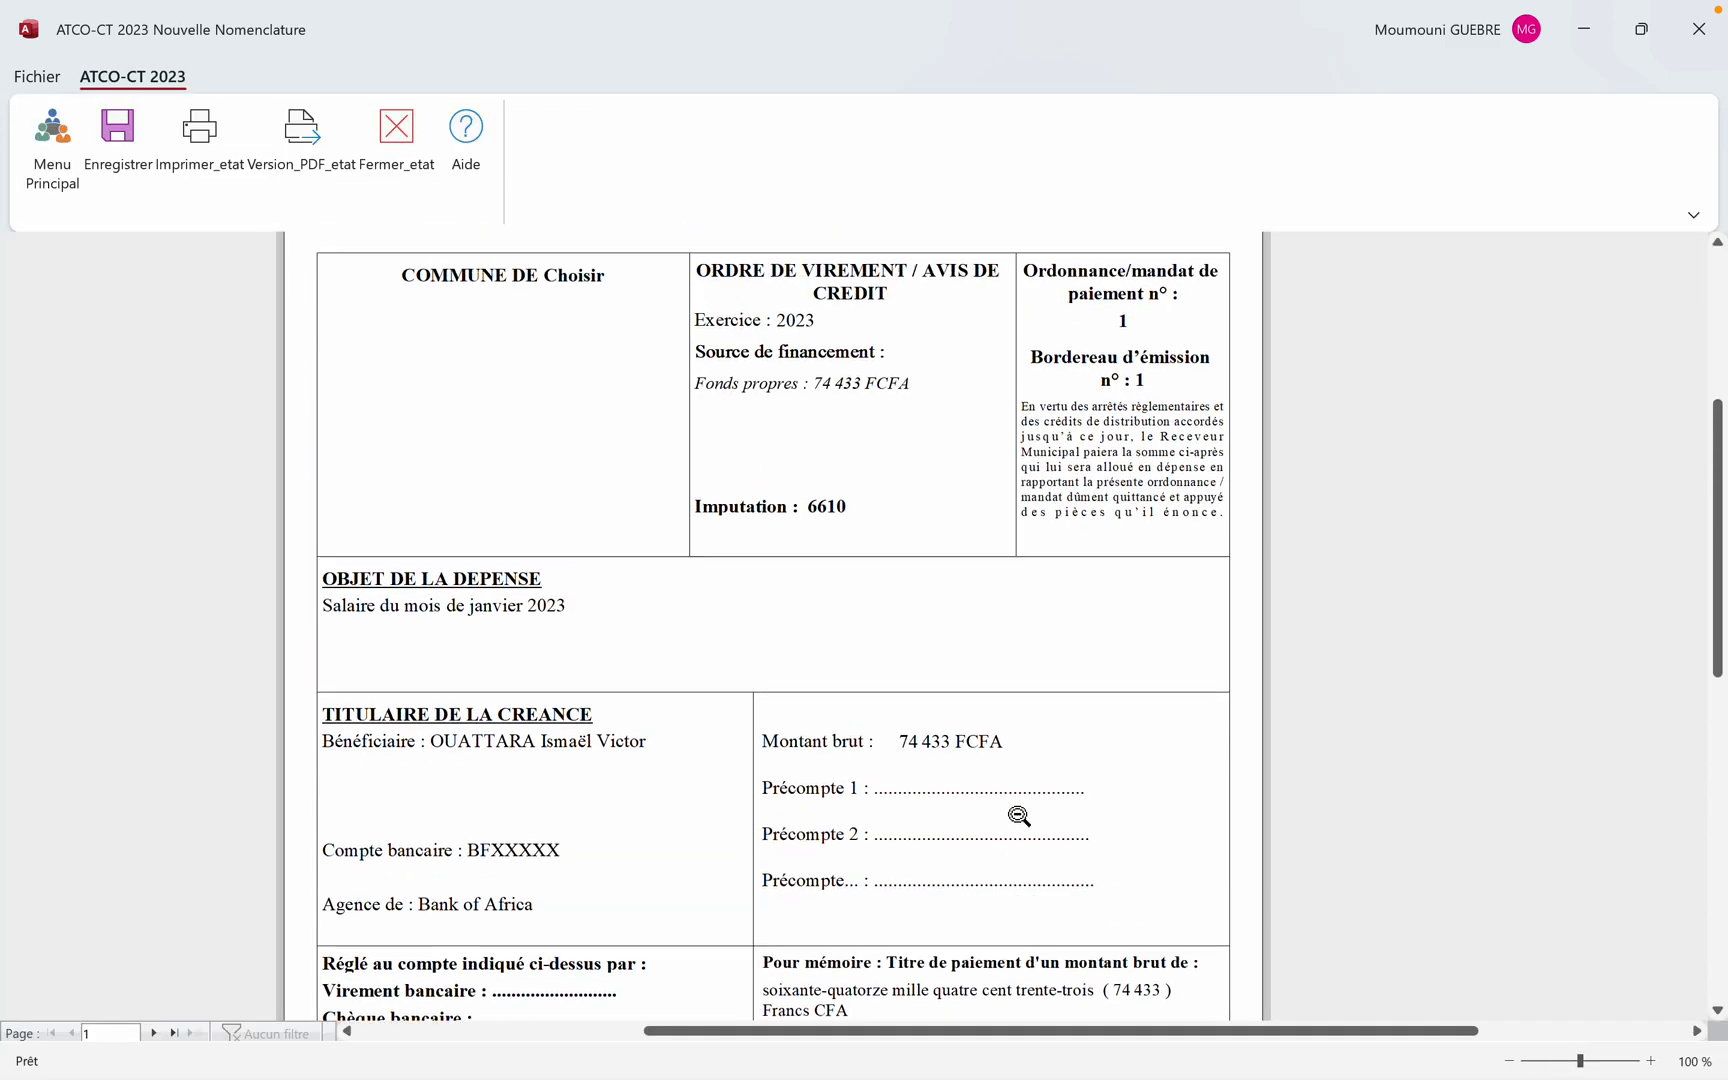
scroll(1018, 815, down, 2)
scroll(1018, 815, up, 2)
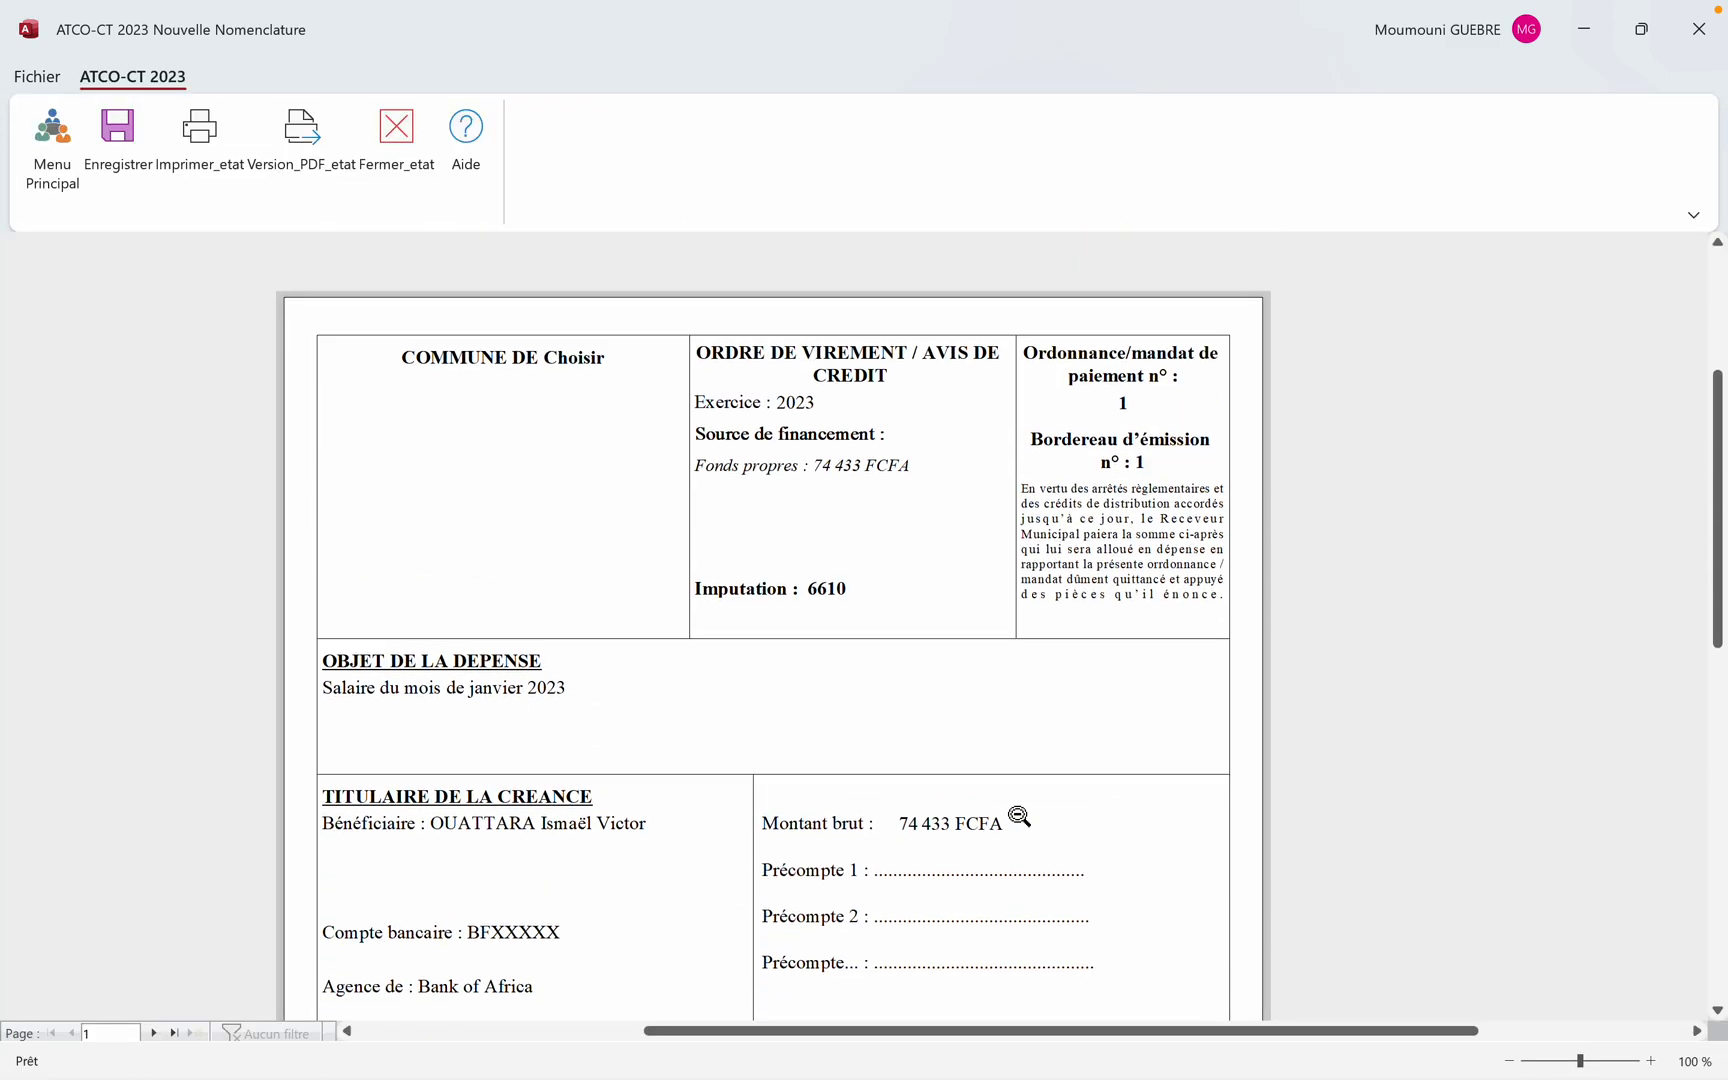
scroll(1018, 815, down, 5)
scroll(1018, 815, up, 3)
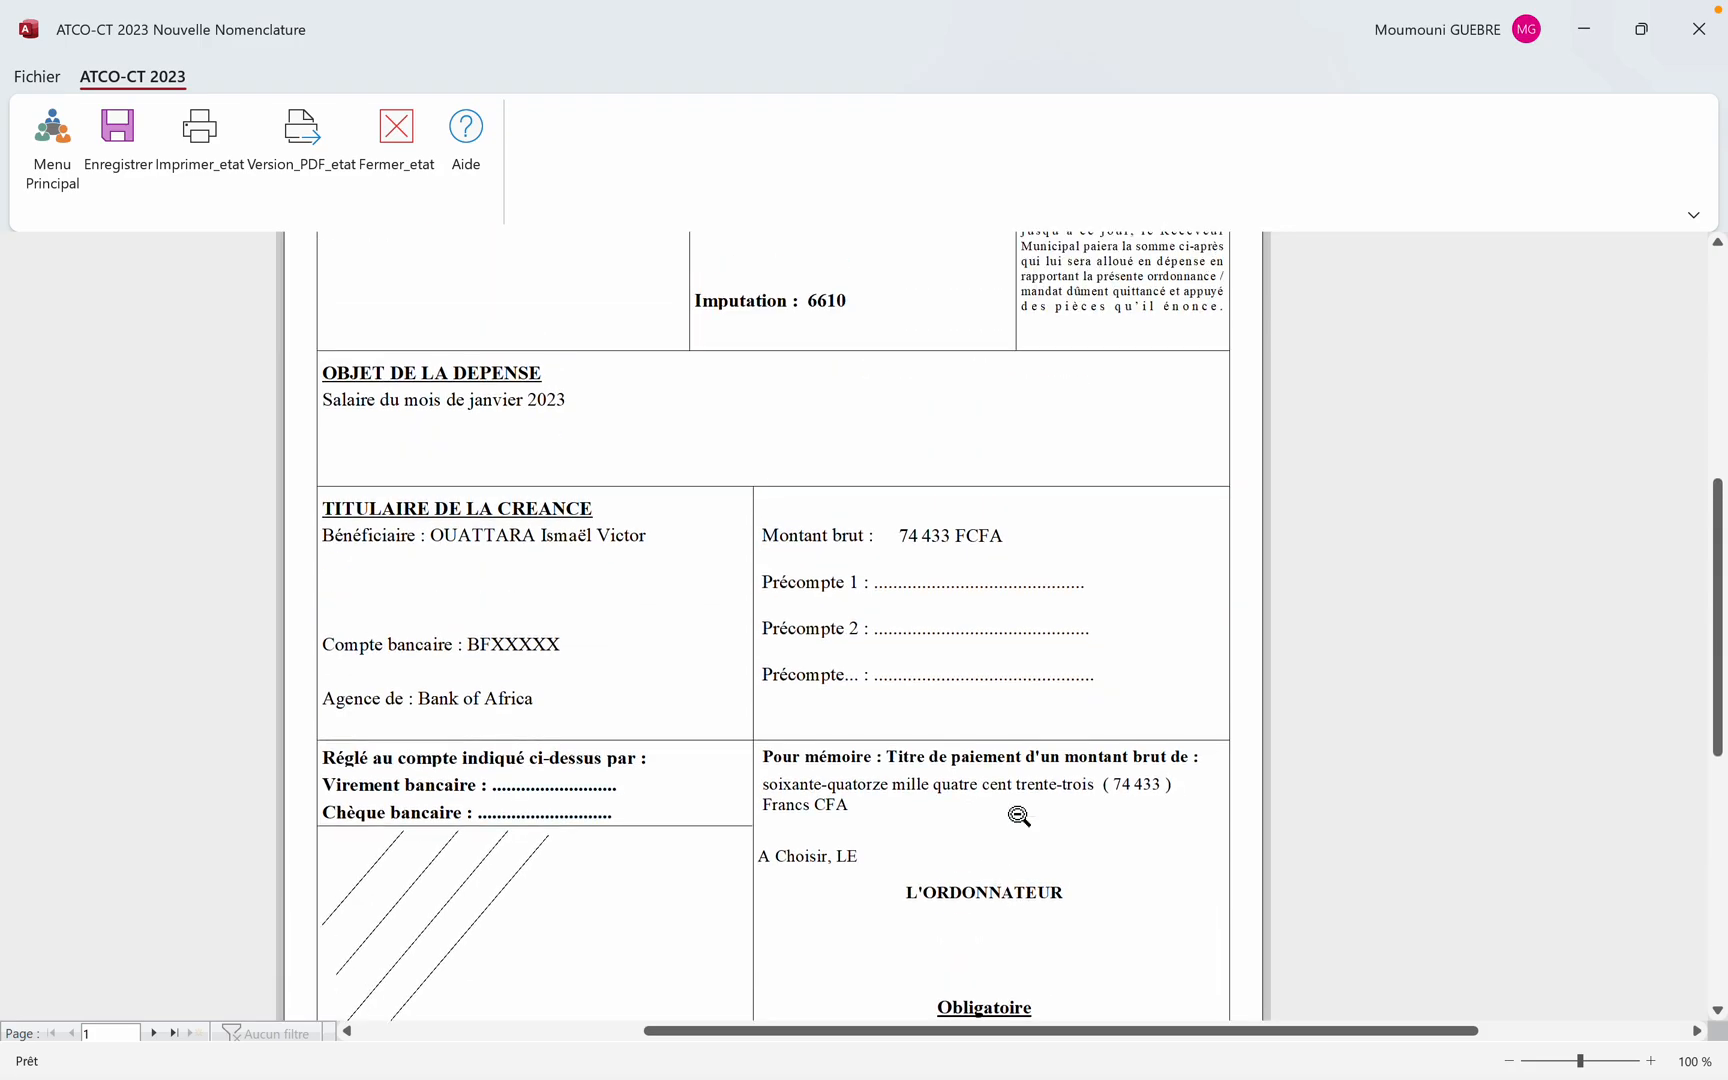
scroll(1018, 815, up, 1)
Page through the transfer orders up to page 7, examining the expense purpose, payee and amount on each
click(155, 1033)
click(155, 1033)
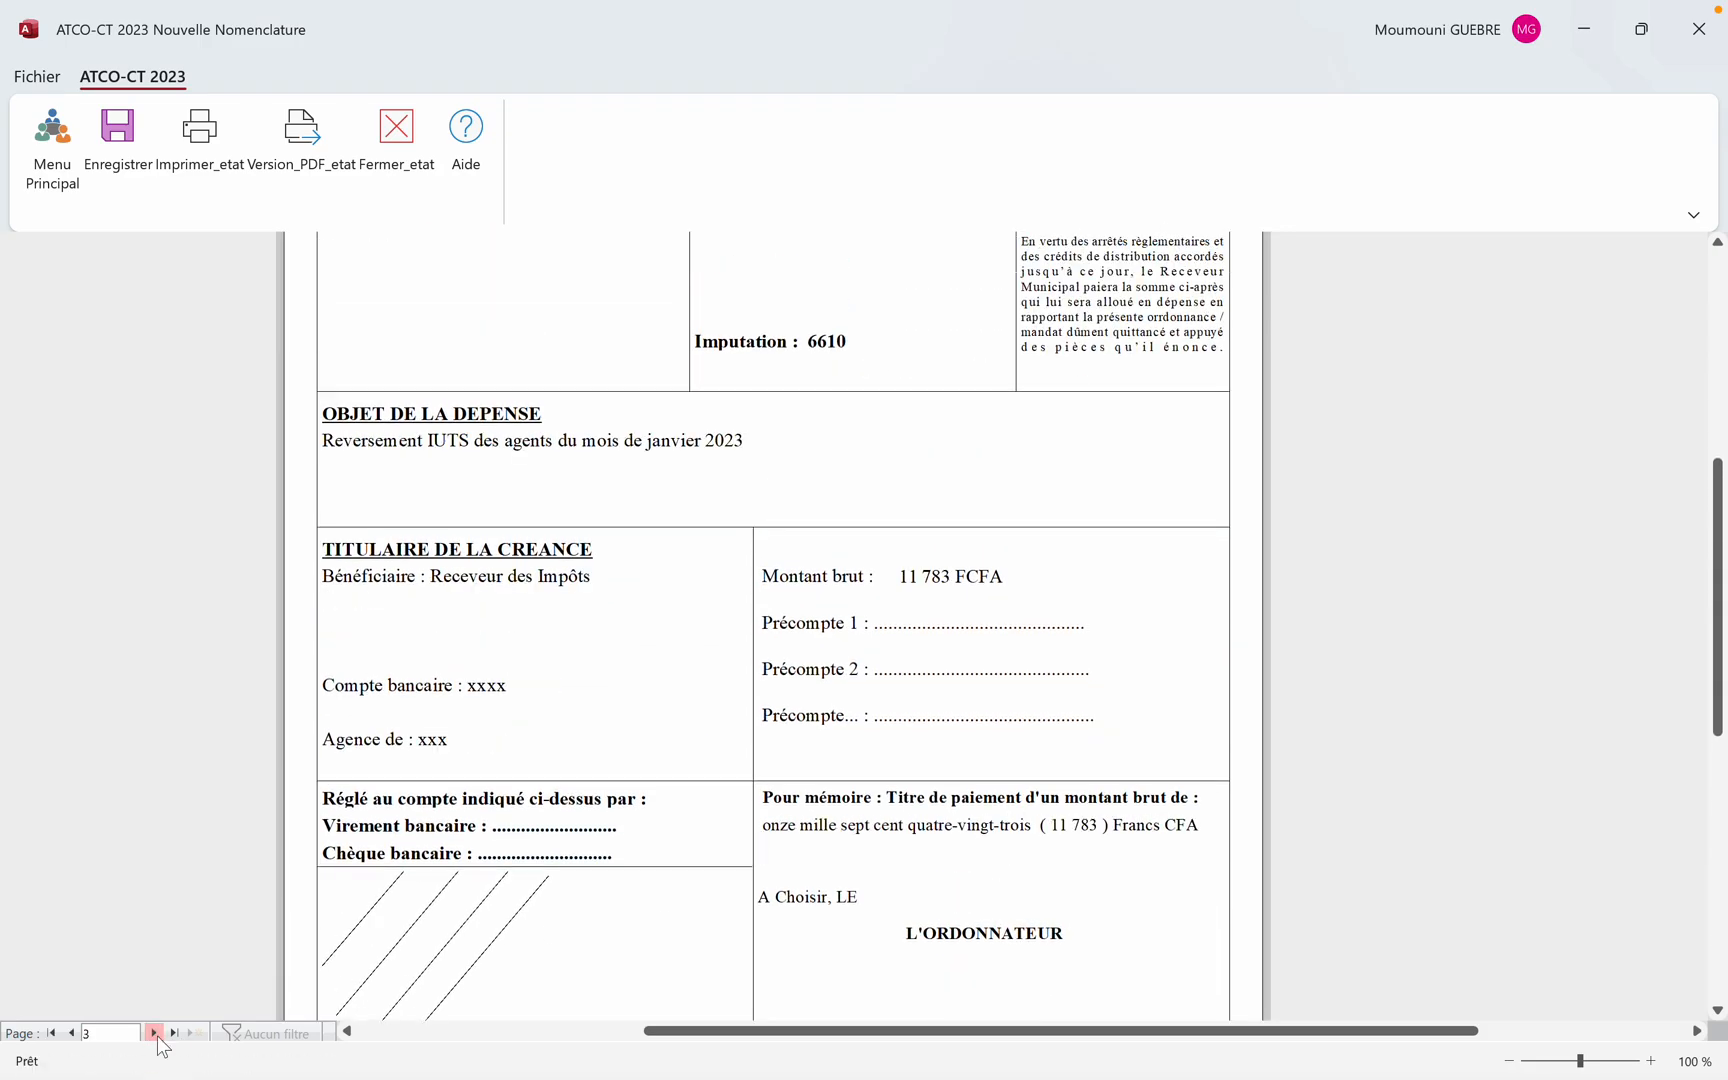
click(155, 1033)
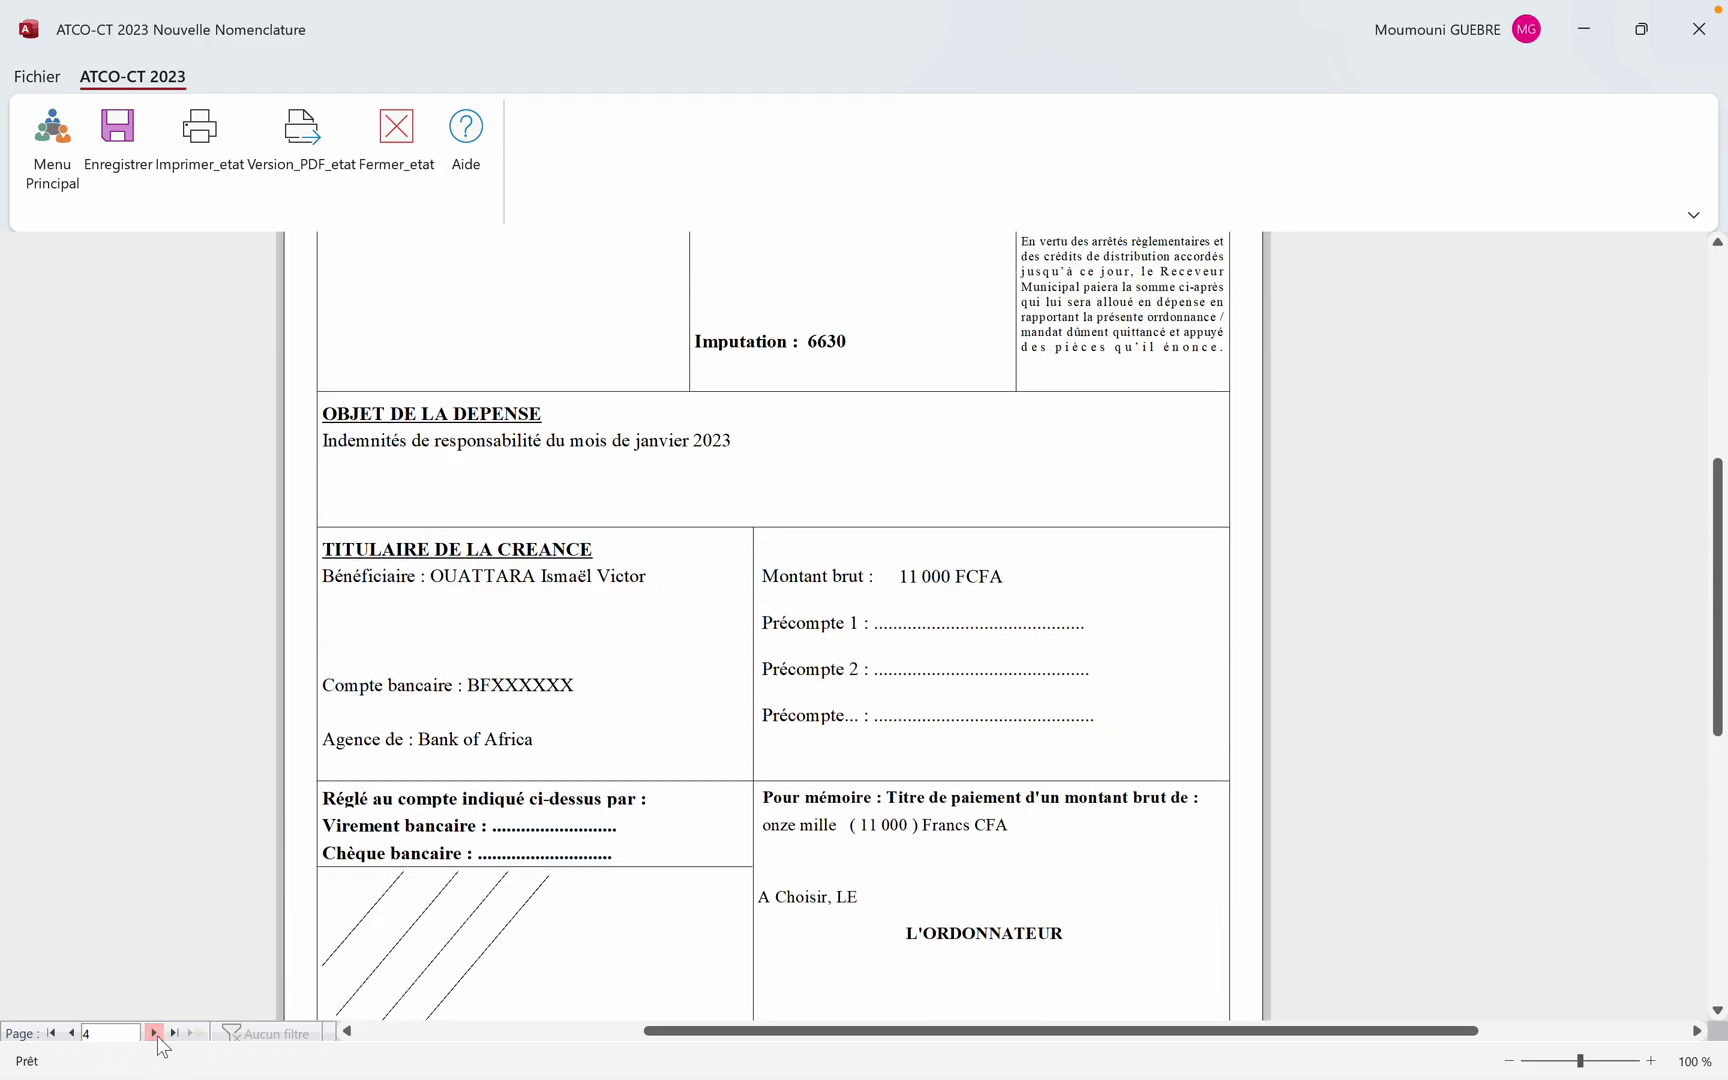
click(155, 1033)
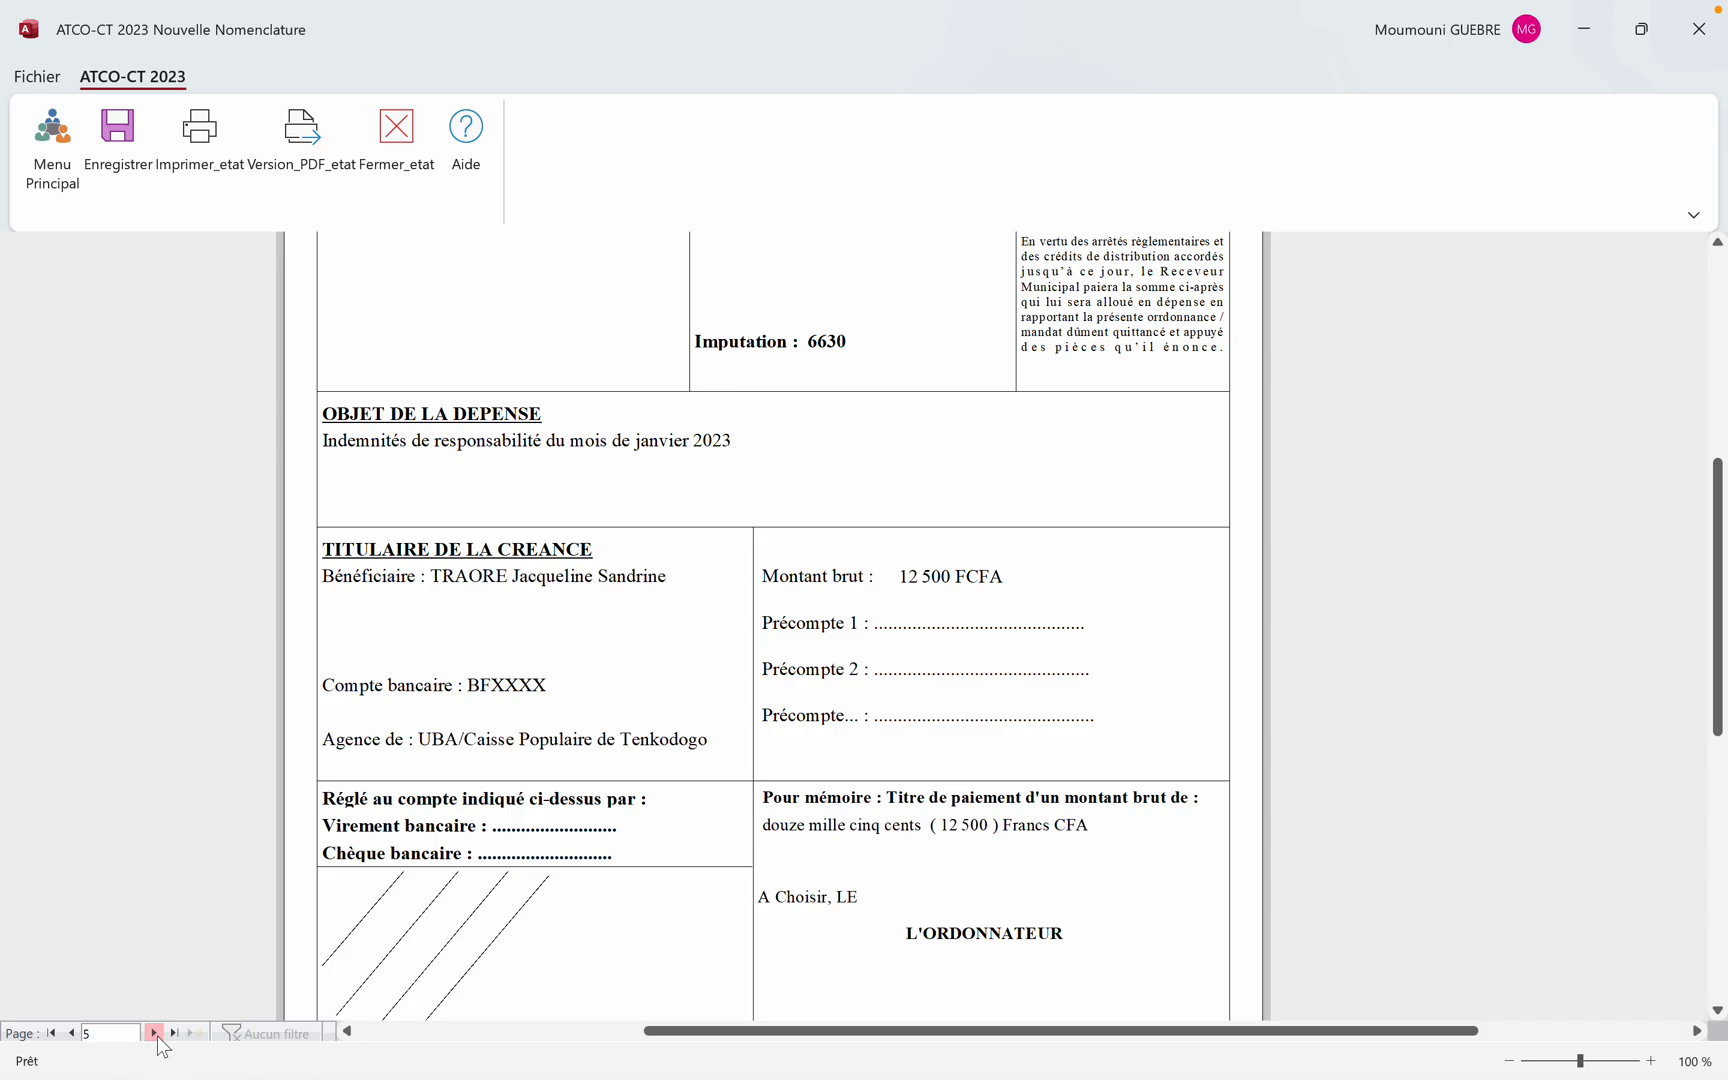
click(155, 1033)
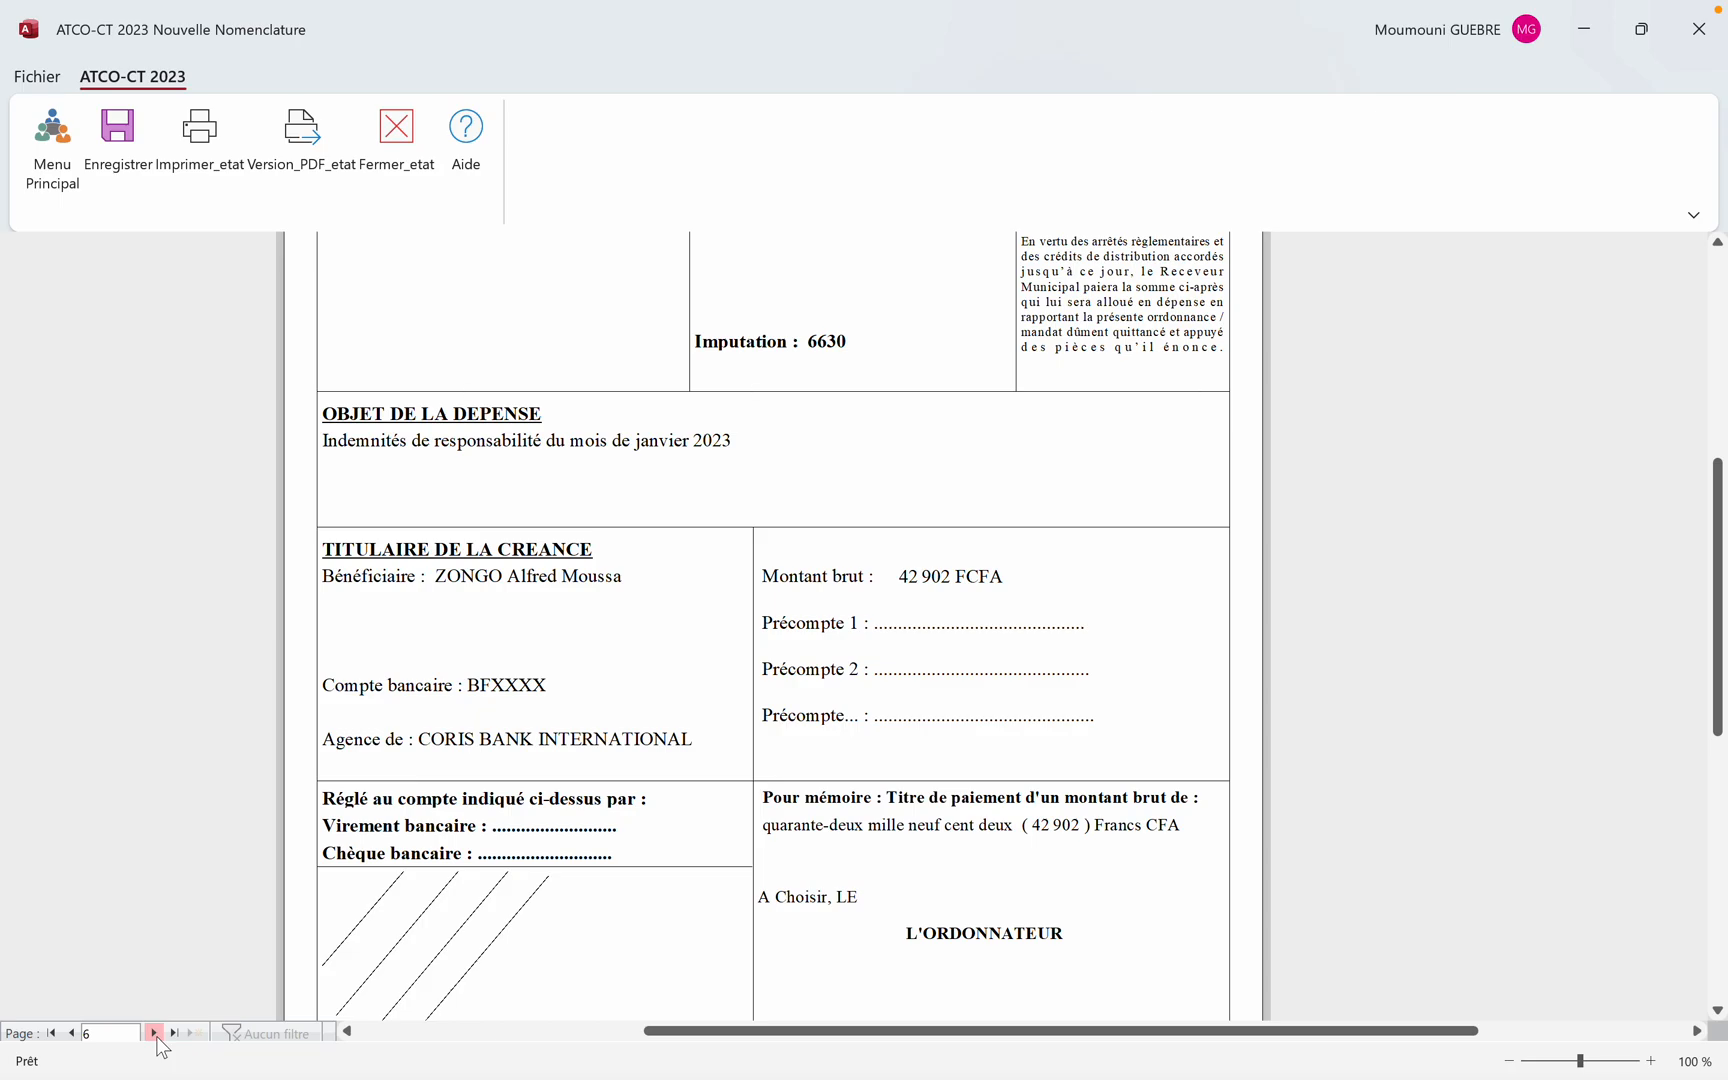
click(155, 1033)
click(560, 770)
click(602, 746)
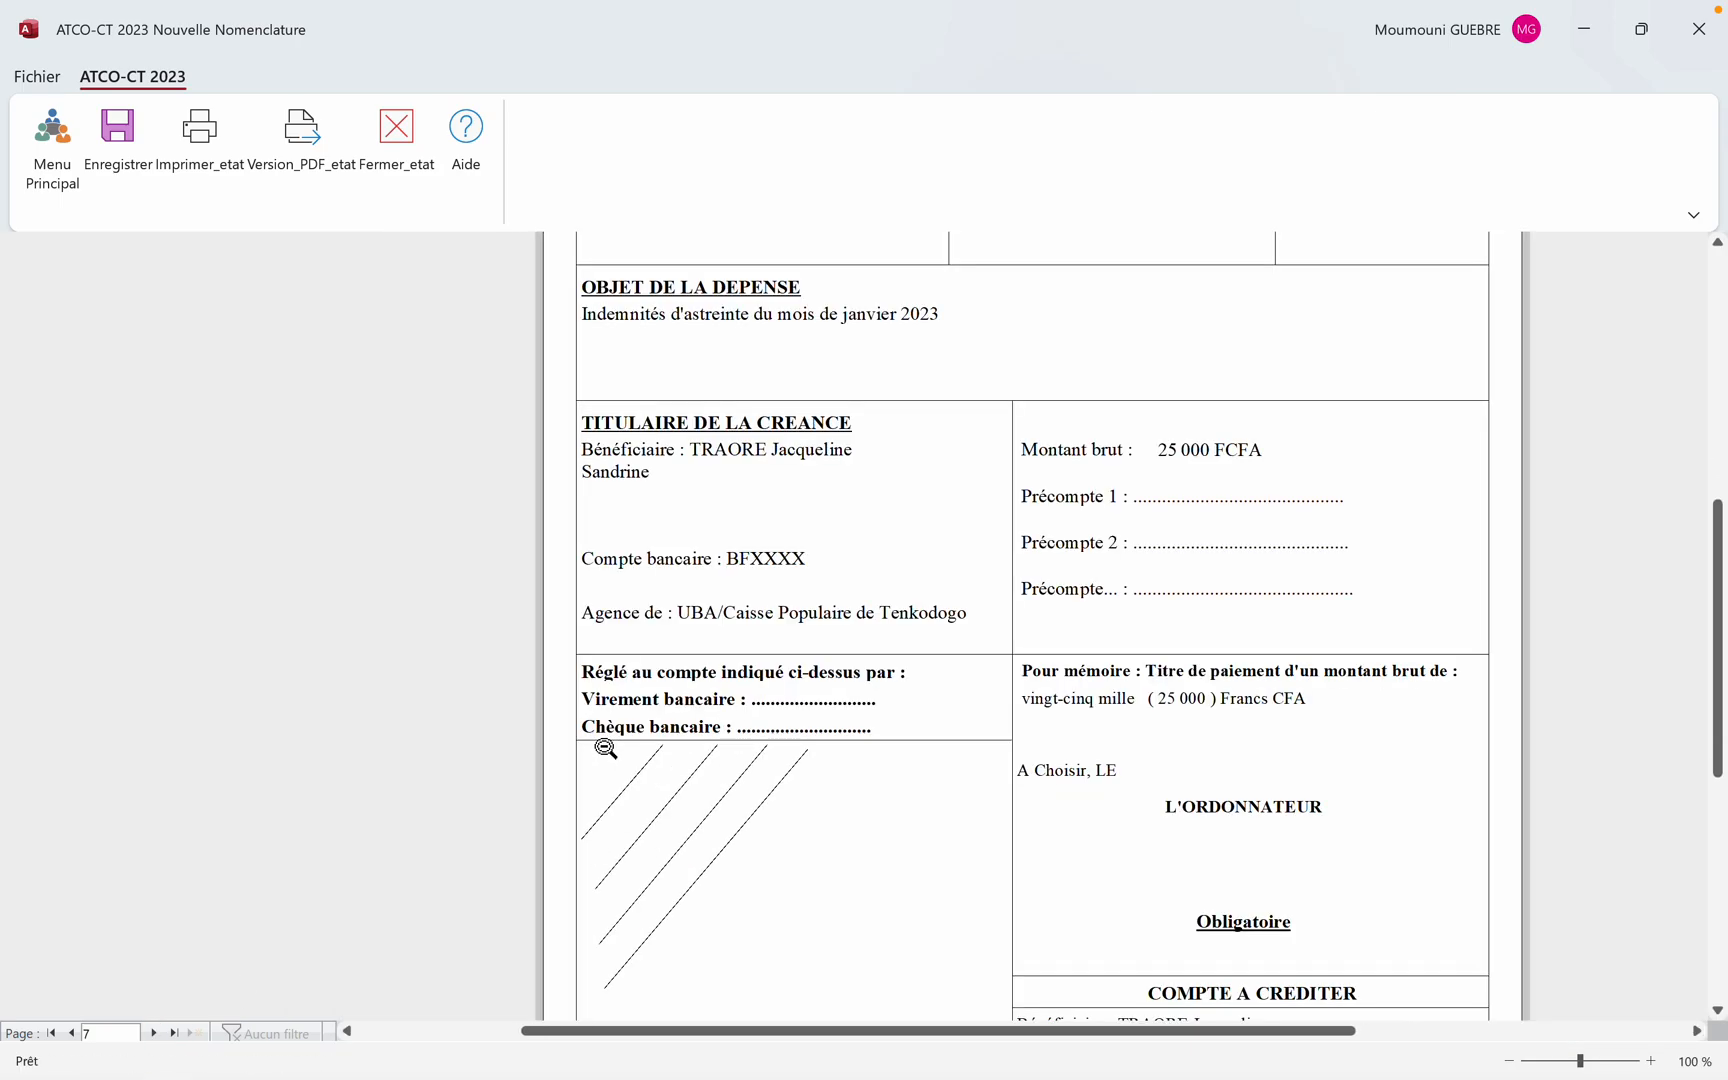
View transfer order n° 7 as a whole page with the ribbon reduced to tabs only, then close the report and the transfer order list
click(1693, 214)
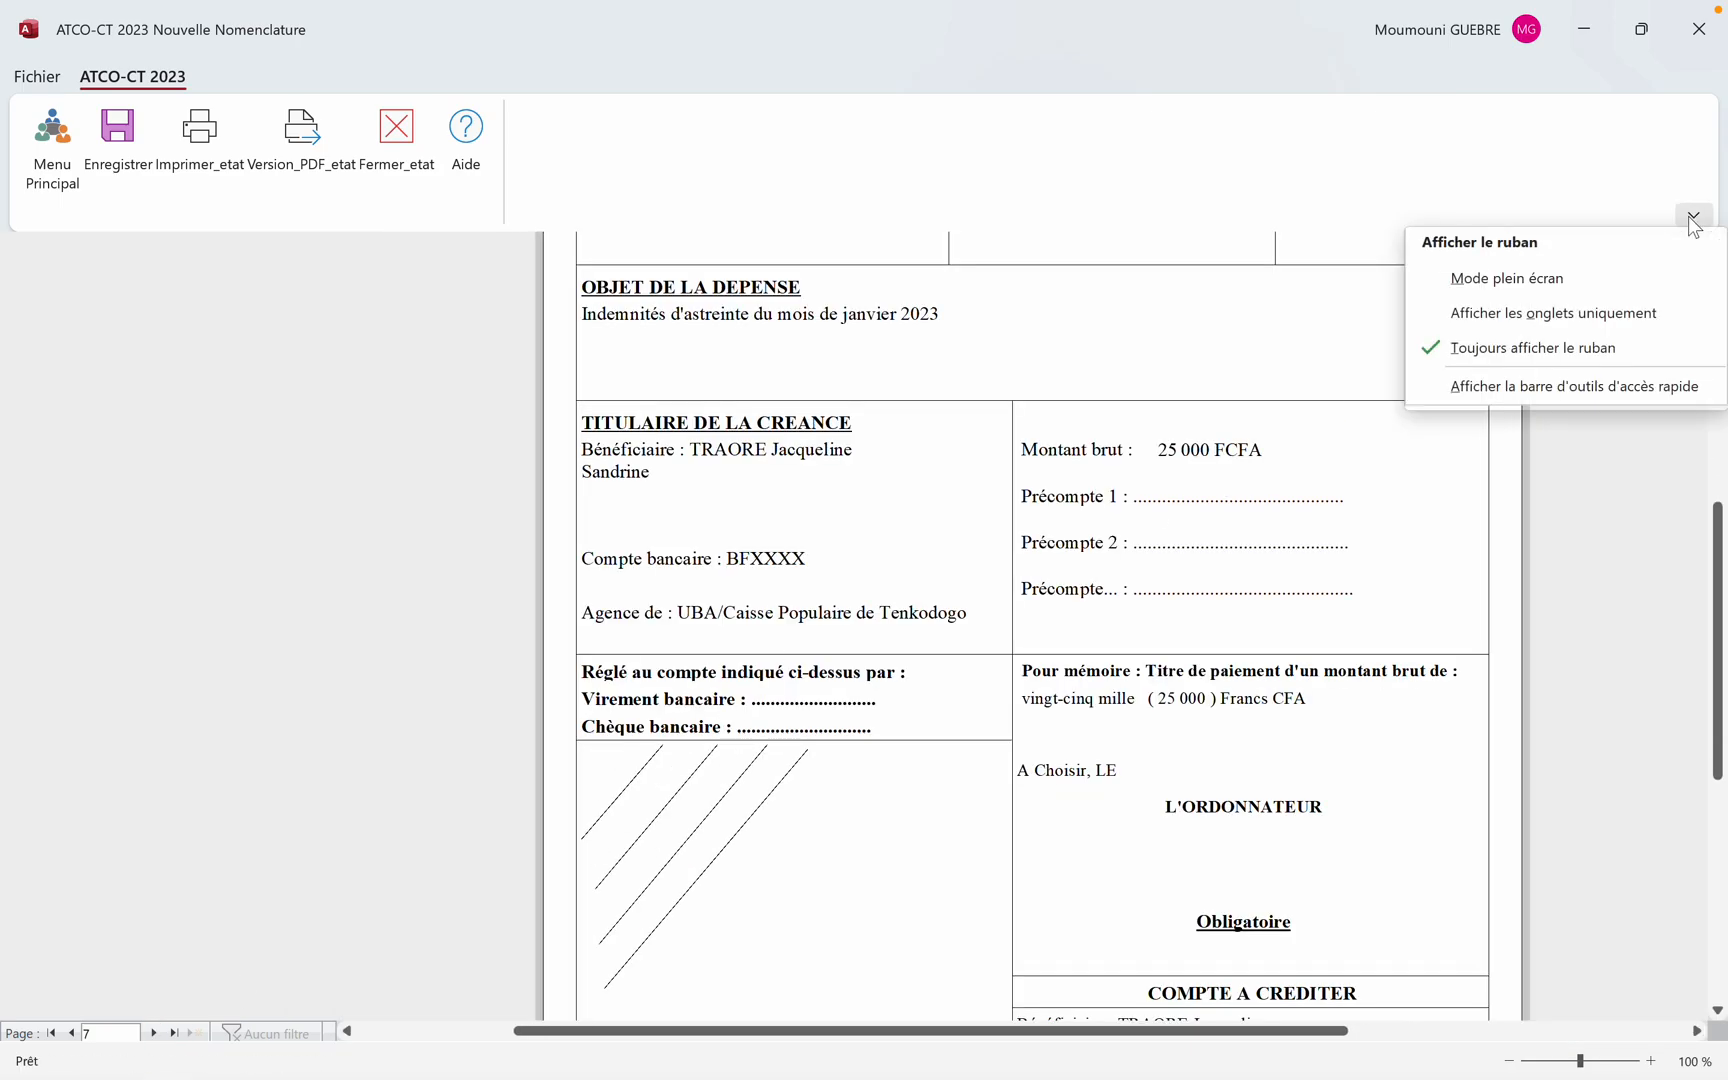
click(1590, 287)
click(1265, 398)
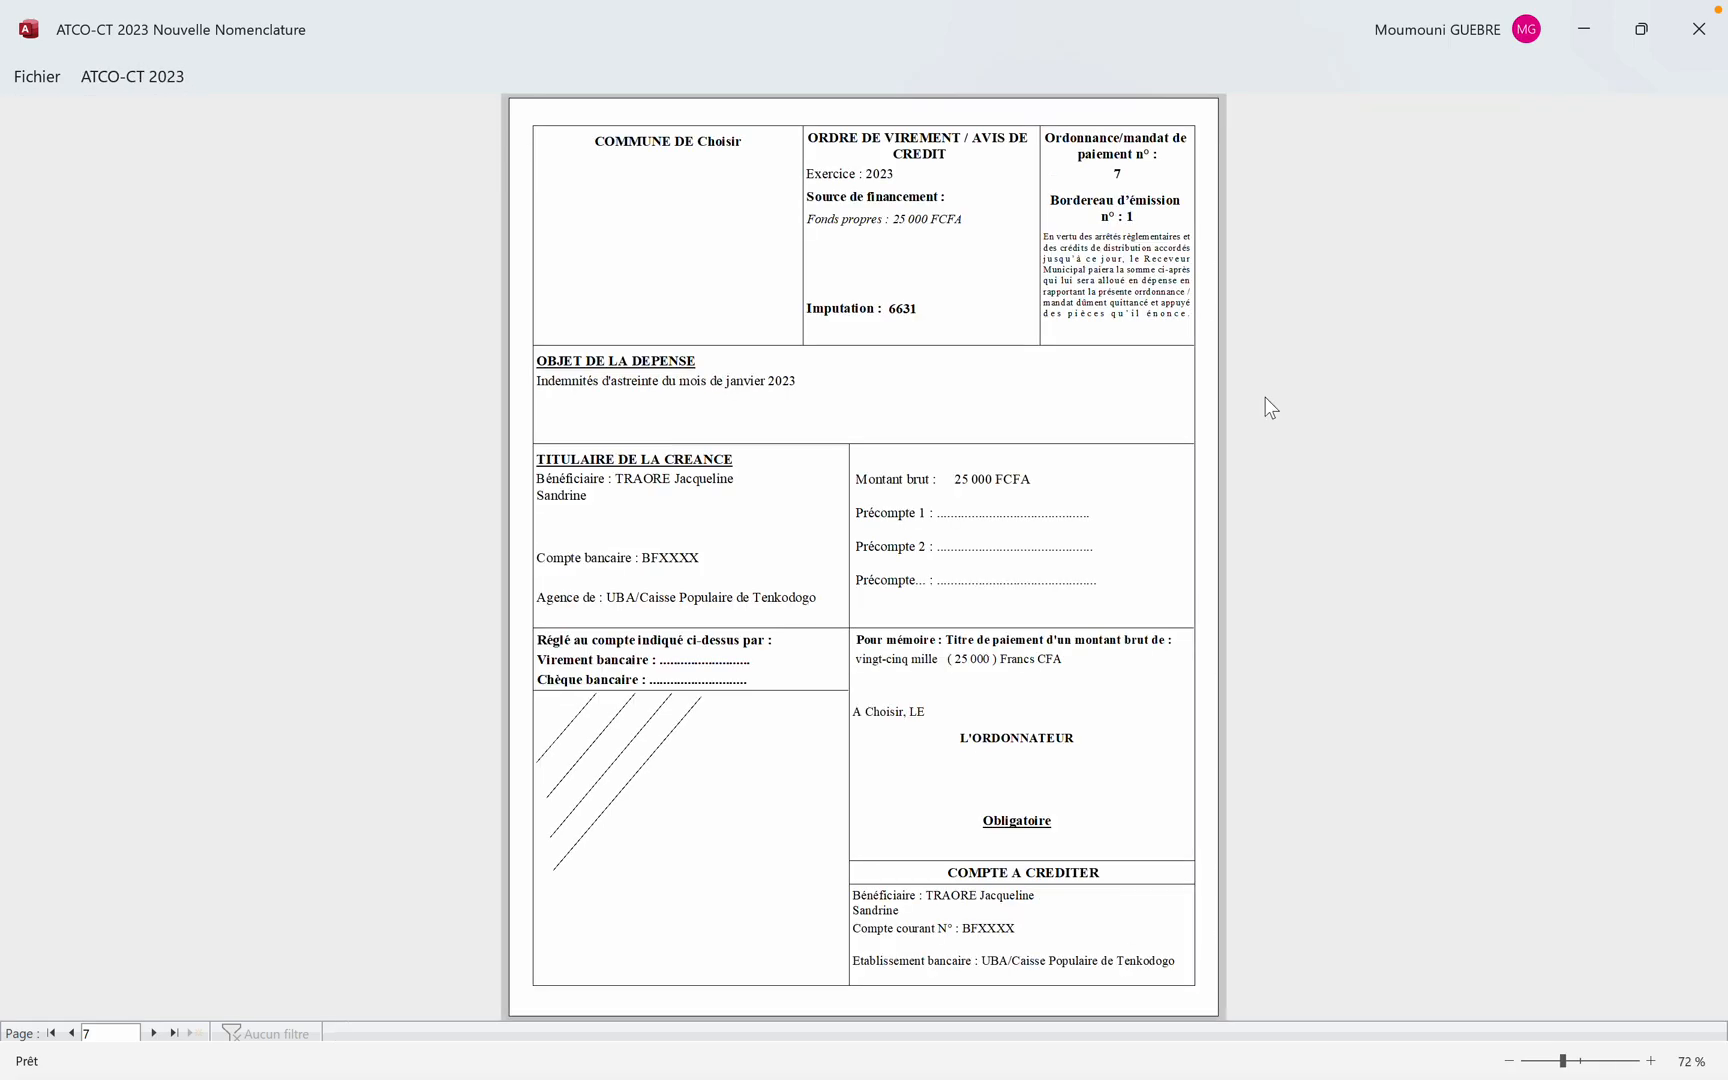
click(1015, 448)
click(981, 442)
click(132, 76)
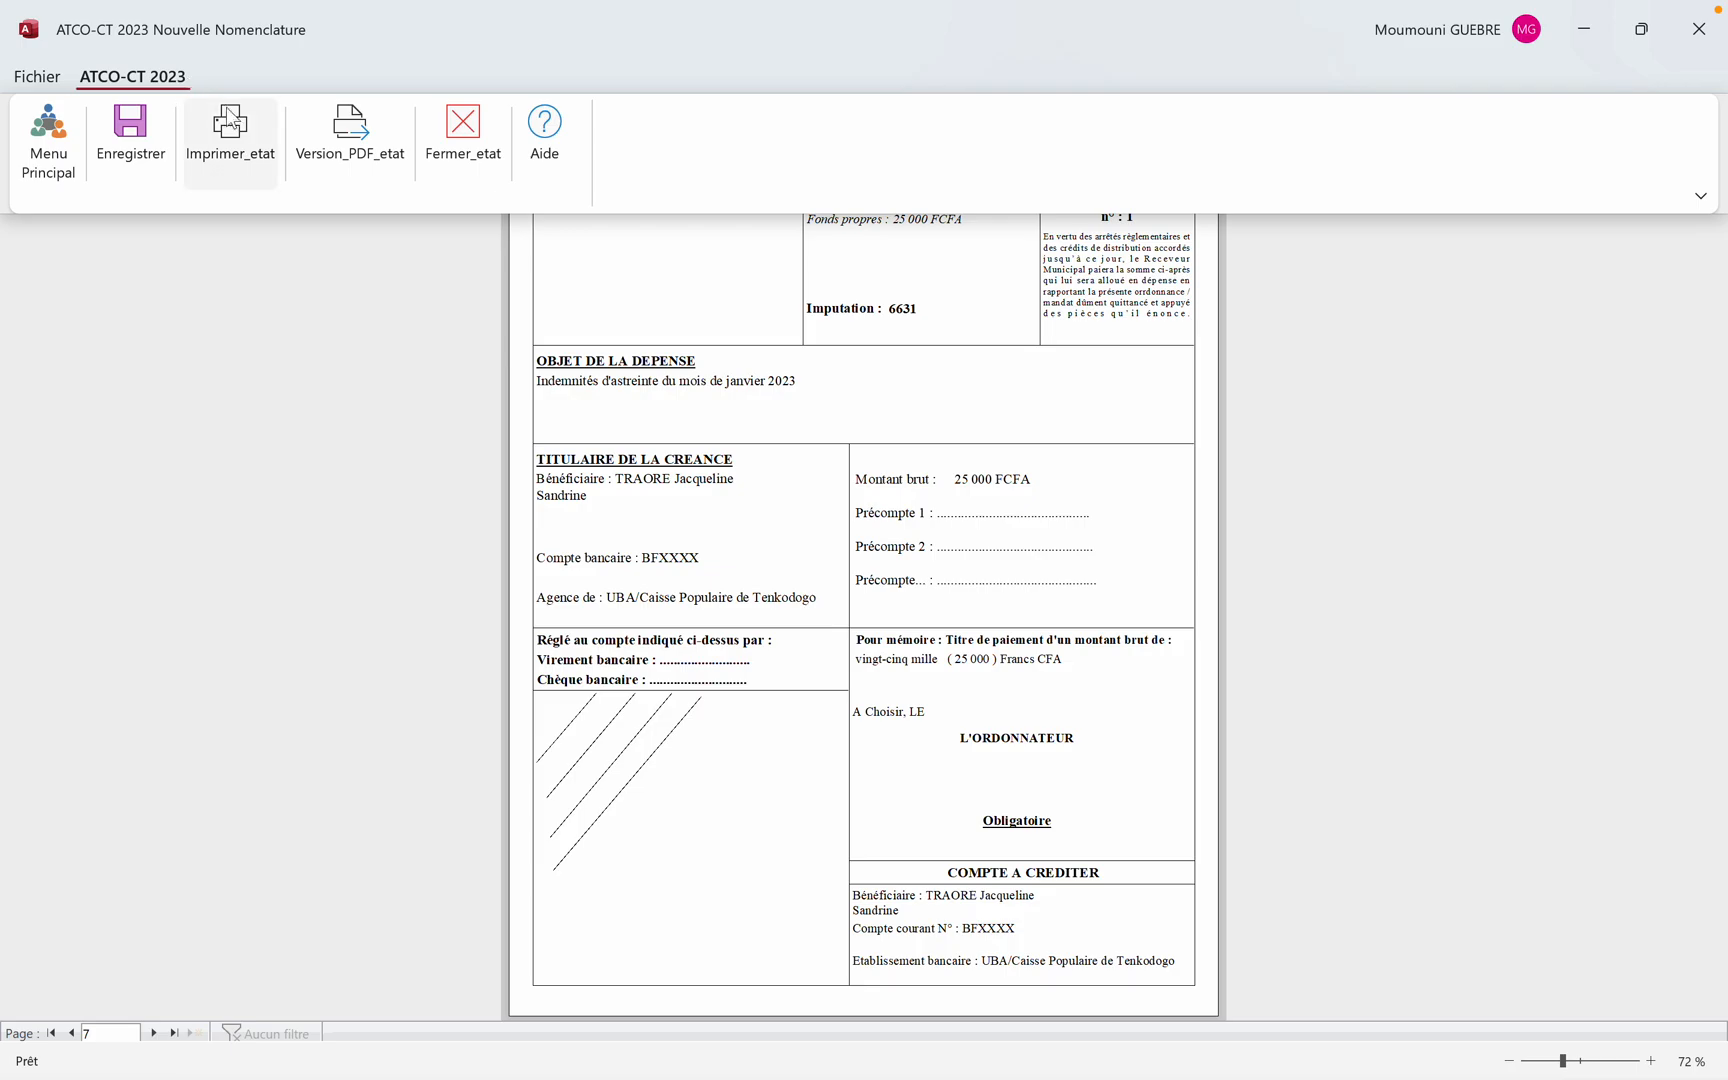
click(463, 128)
click(628, 112)
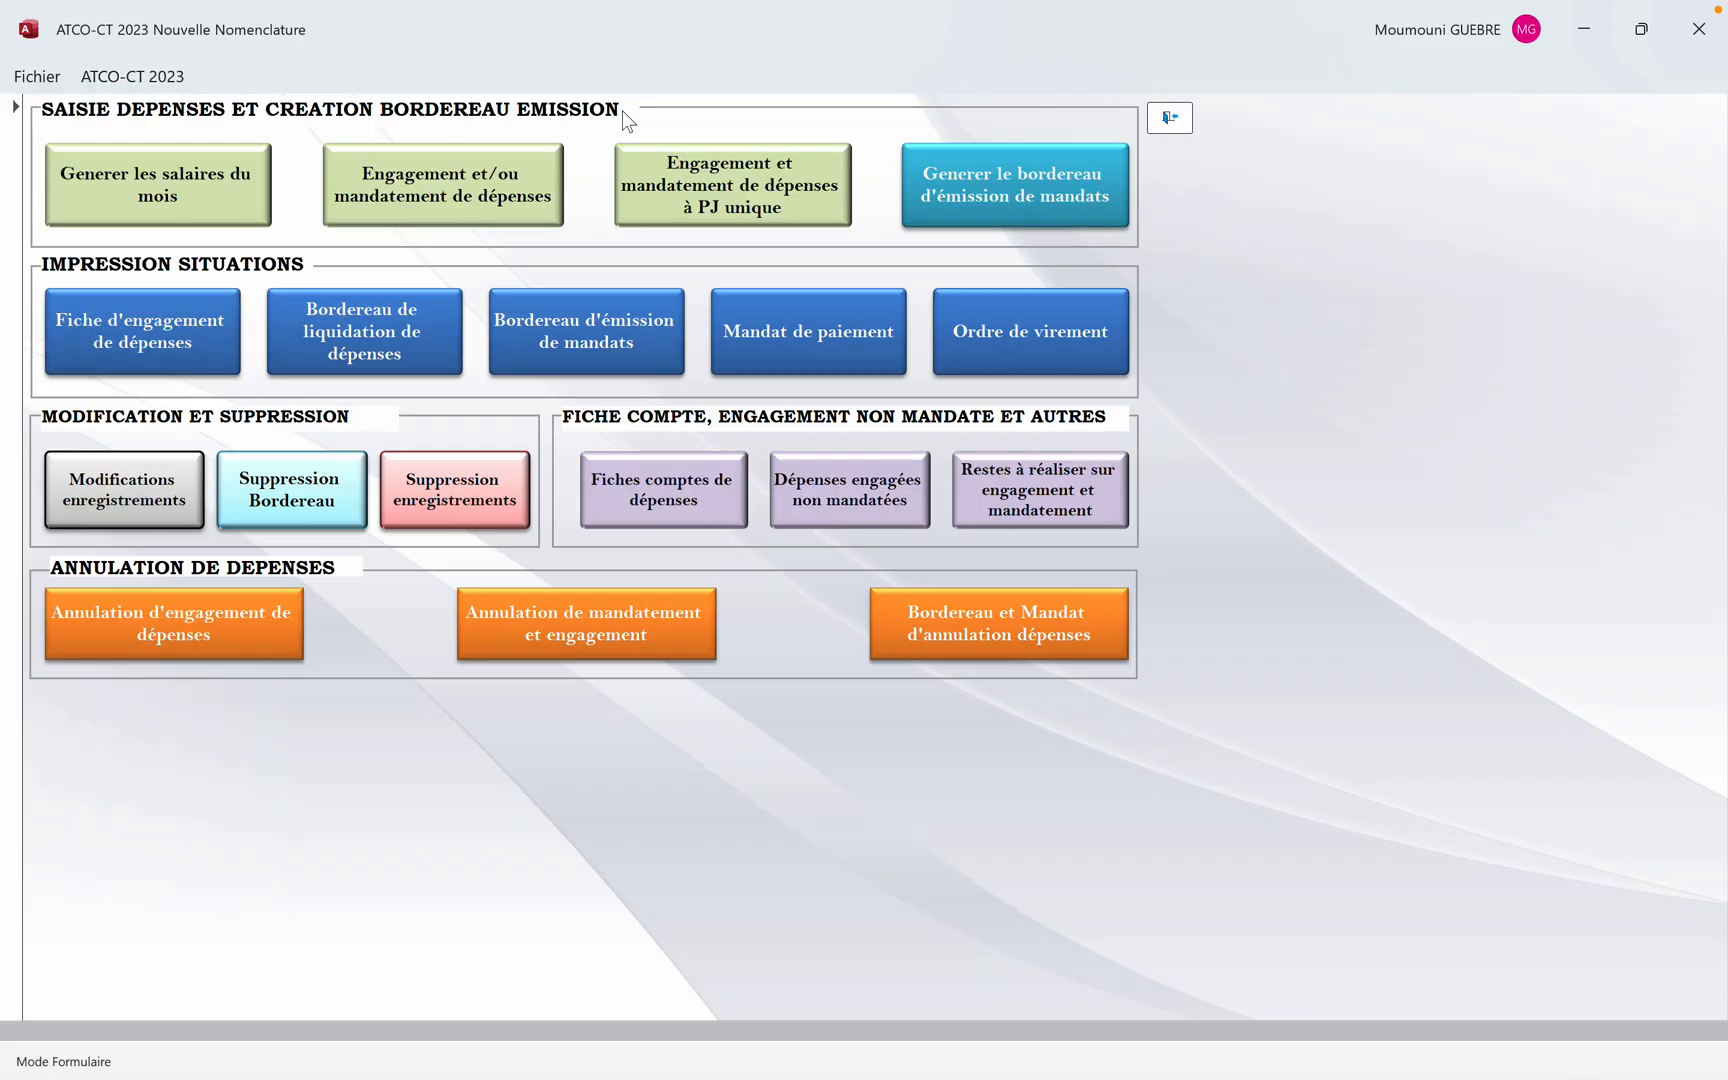
Return to the main menu and view the monthly salary statements, then close them
click(1169, 117)
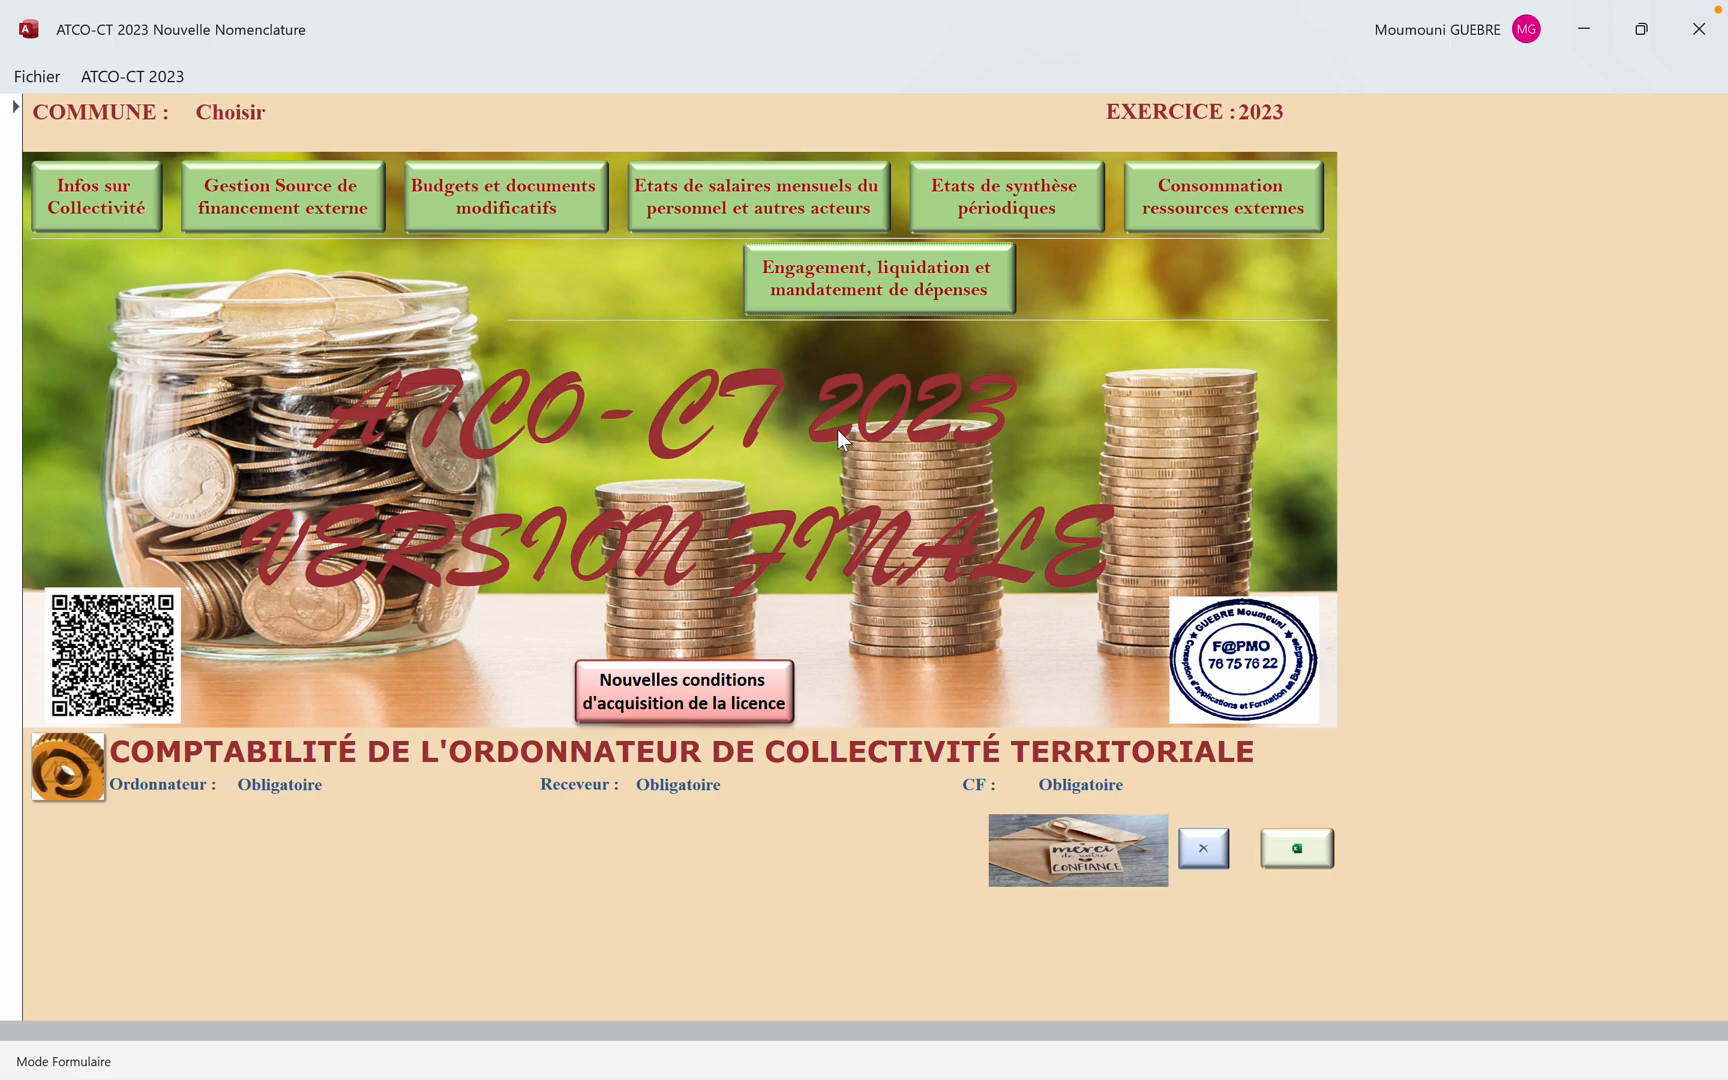
click(724, 206)
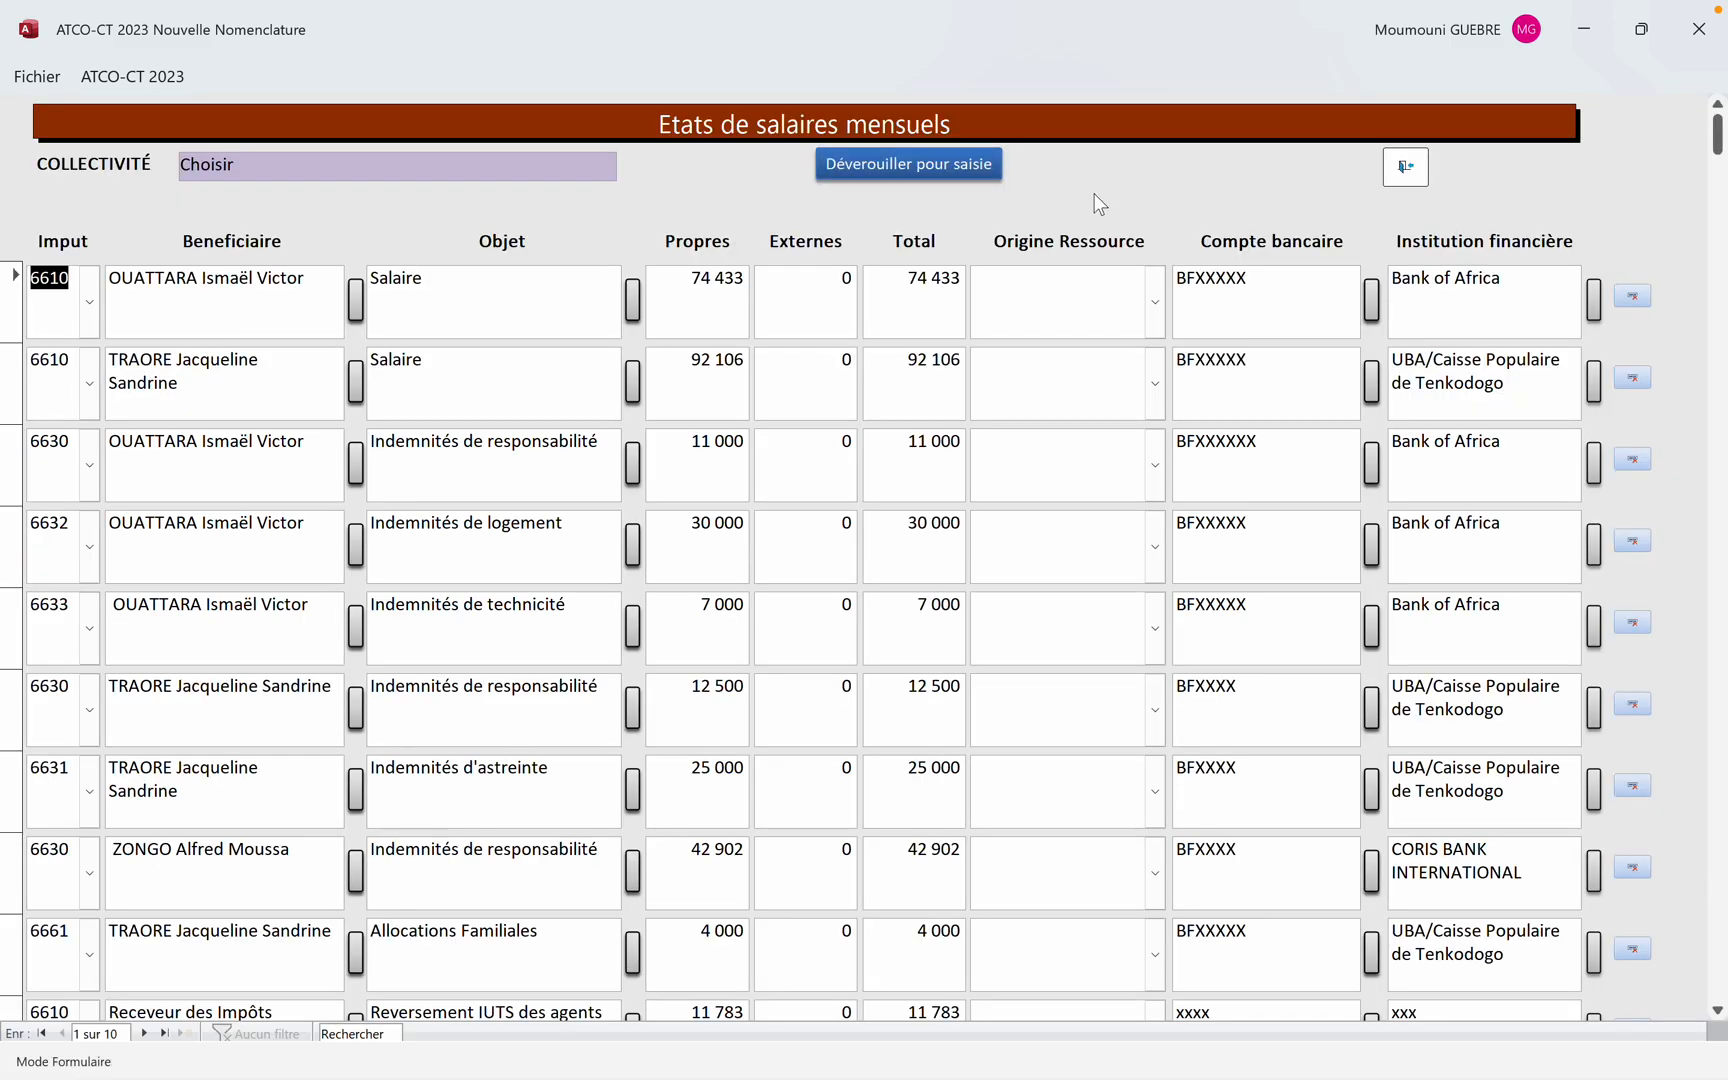
click(1407, 167)
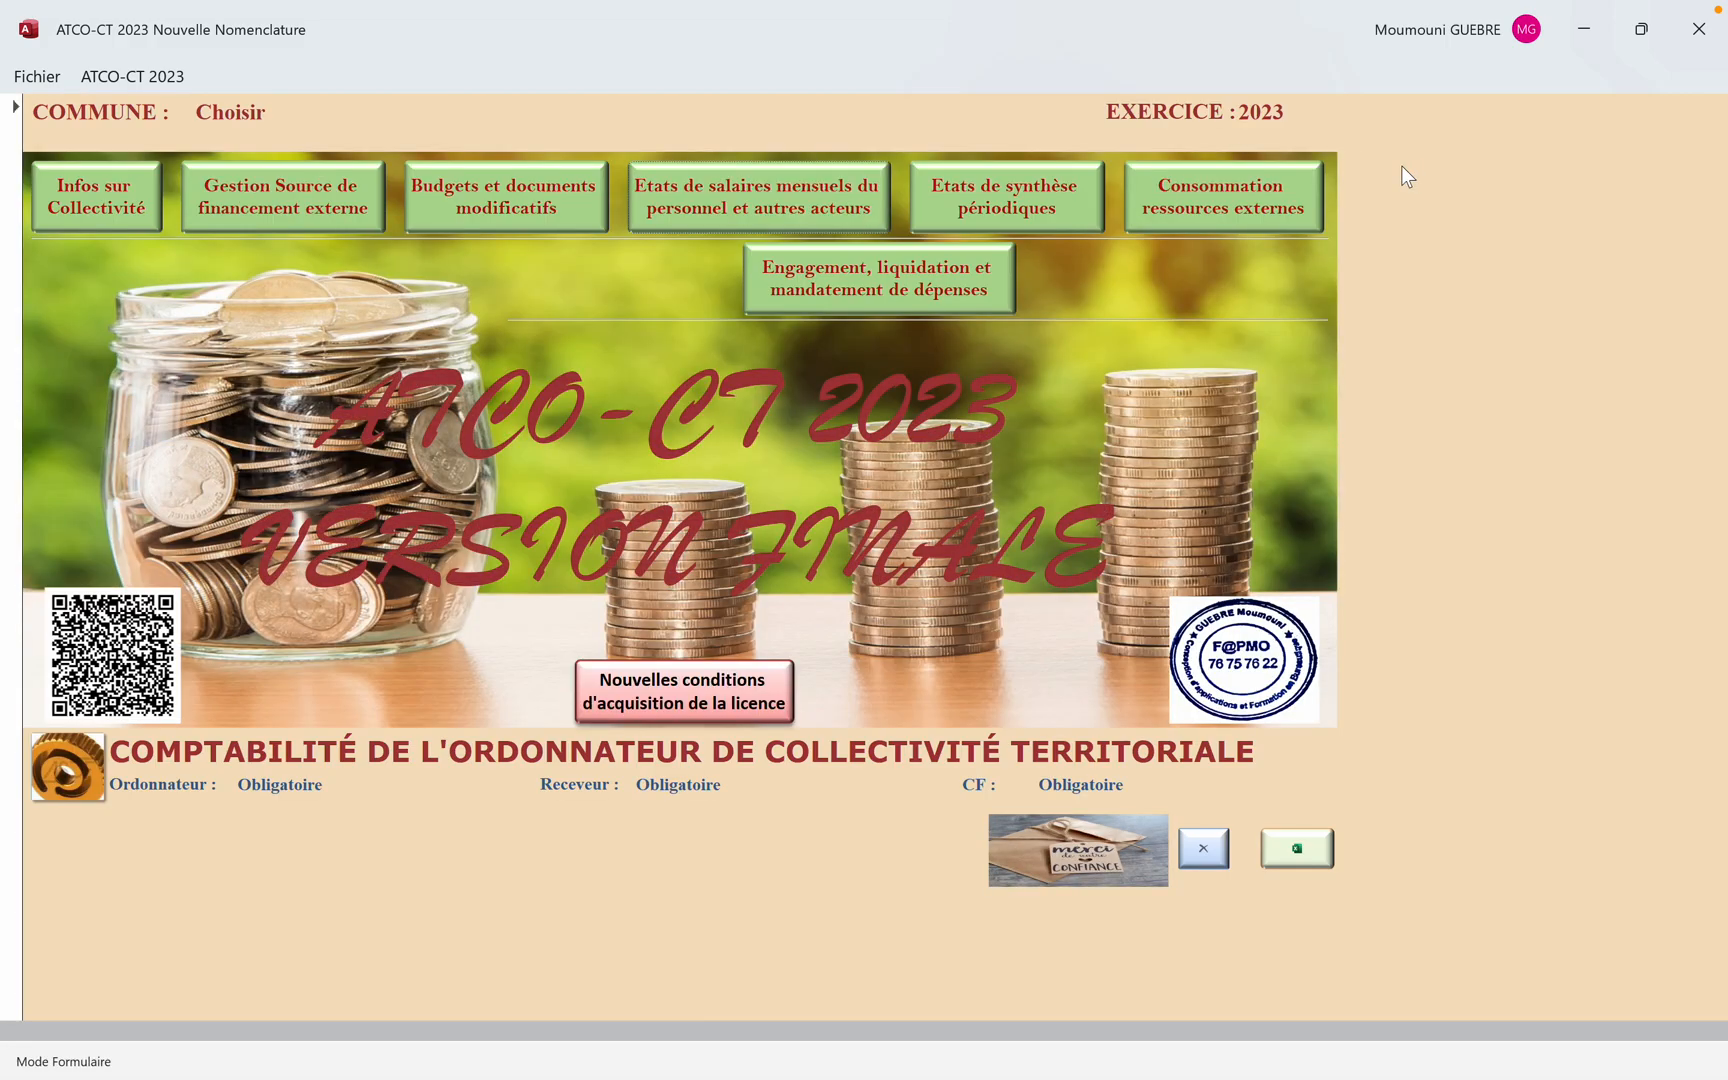
Open the monthly salary generation form from the expense commitment menu and set the creation date to 06/02/2023 and the month to Février
click(930, 288)
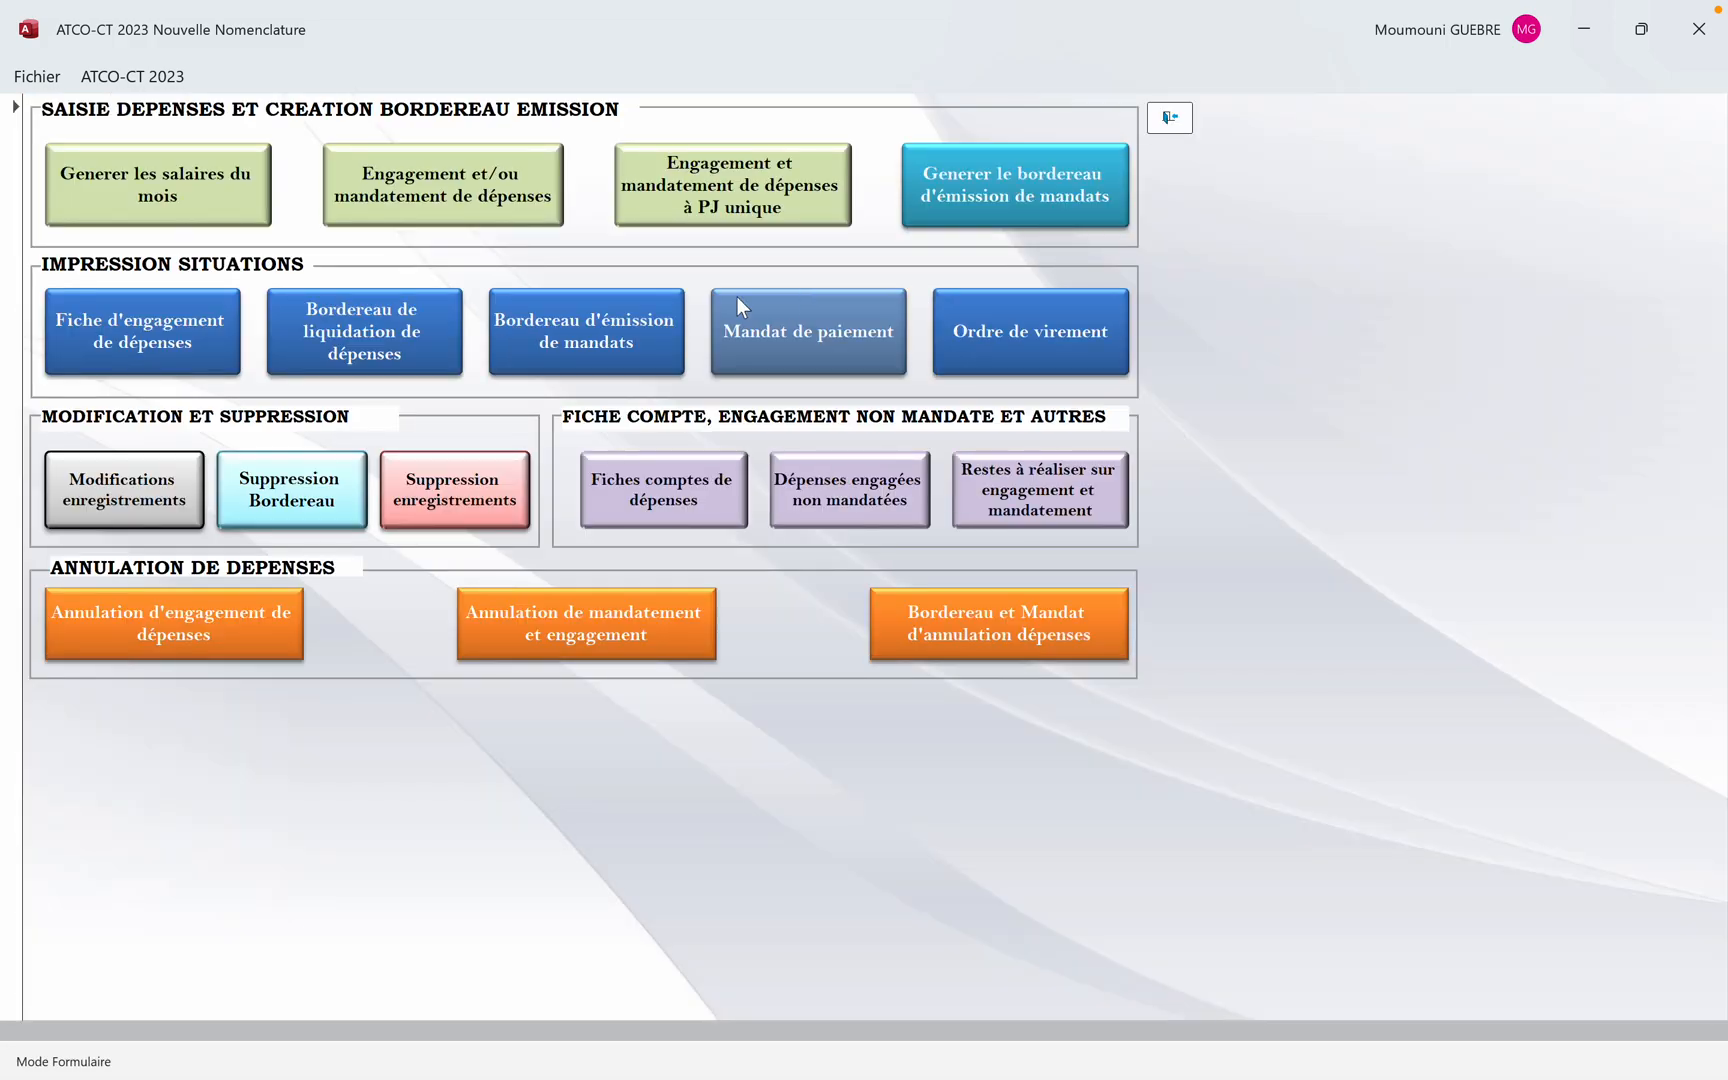
click(213, 203)
click(266, 177)
click(311, 166)
click(302, 193)
click(302, 193)
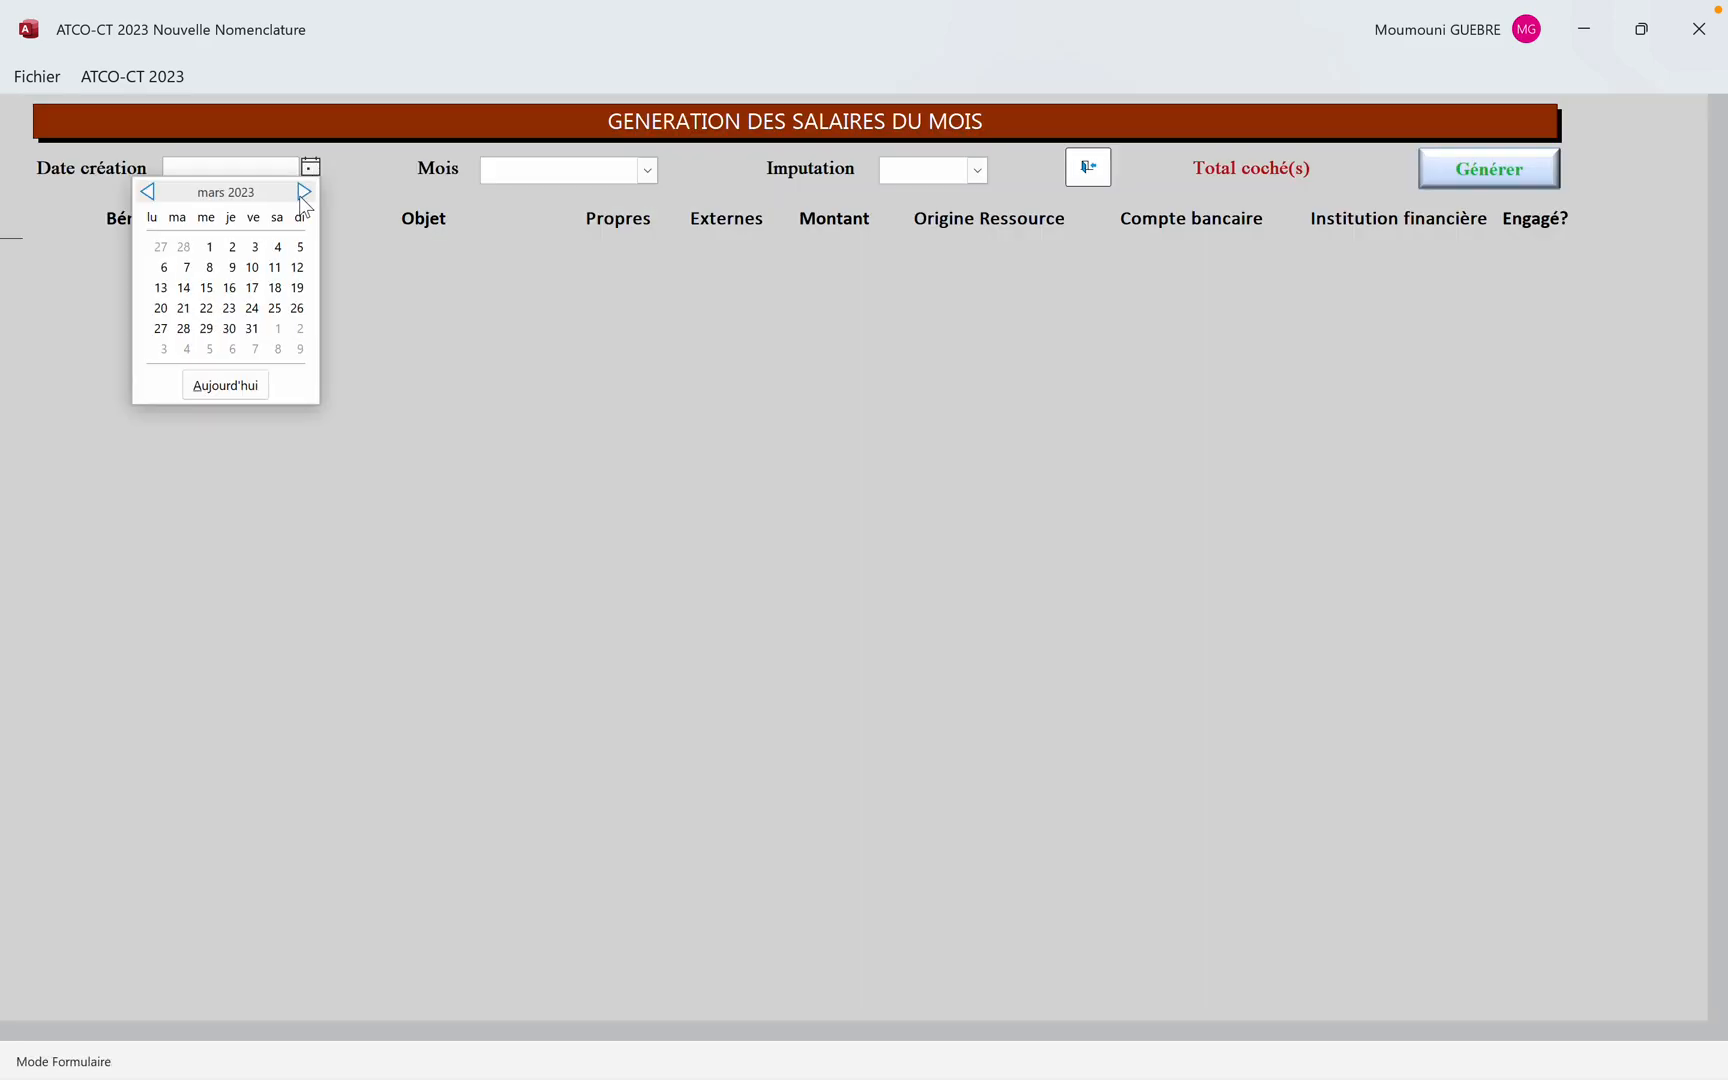
click(148, 192)
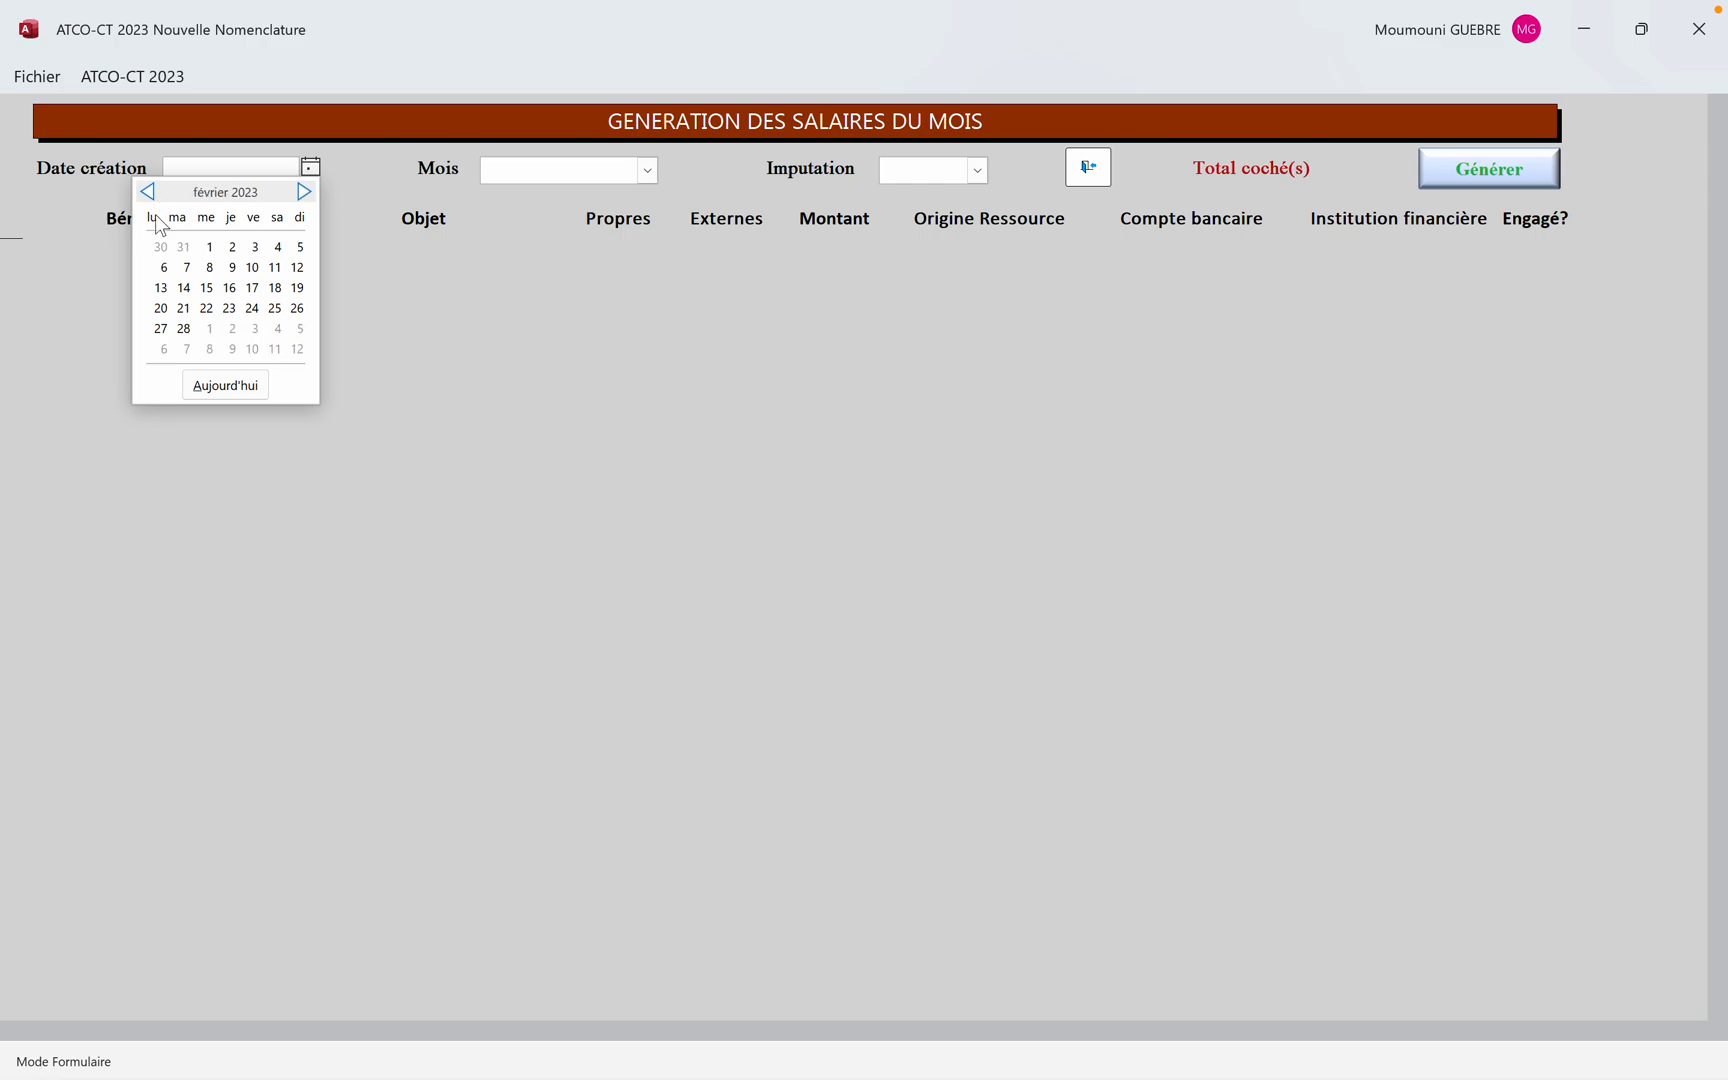
click(163, 267)
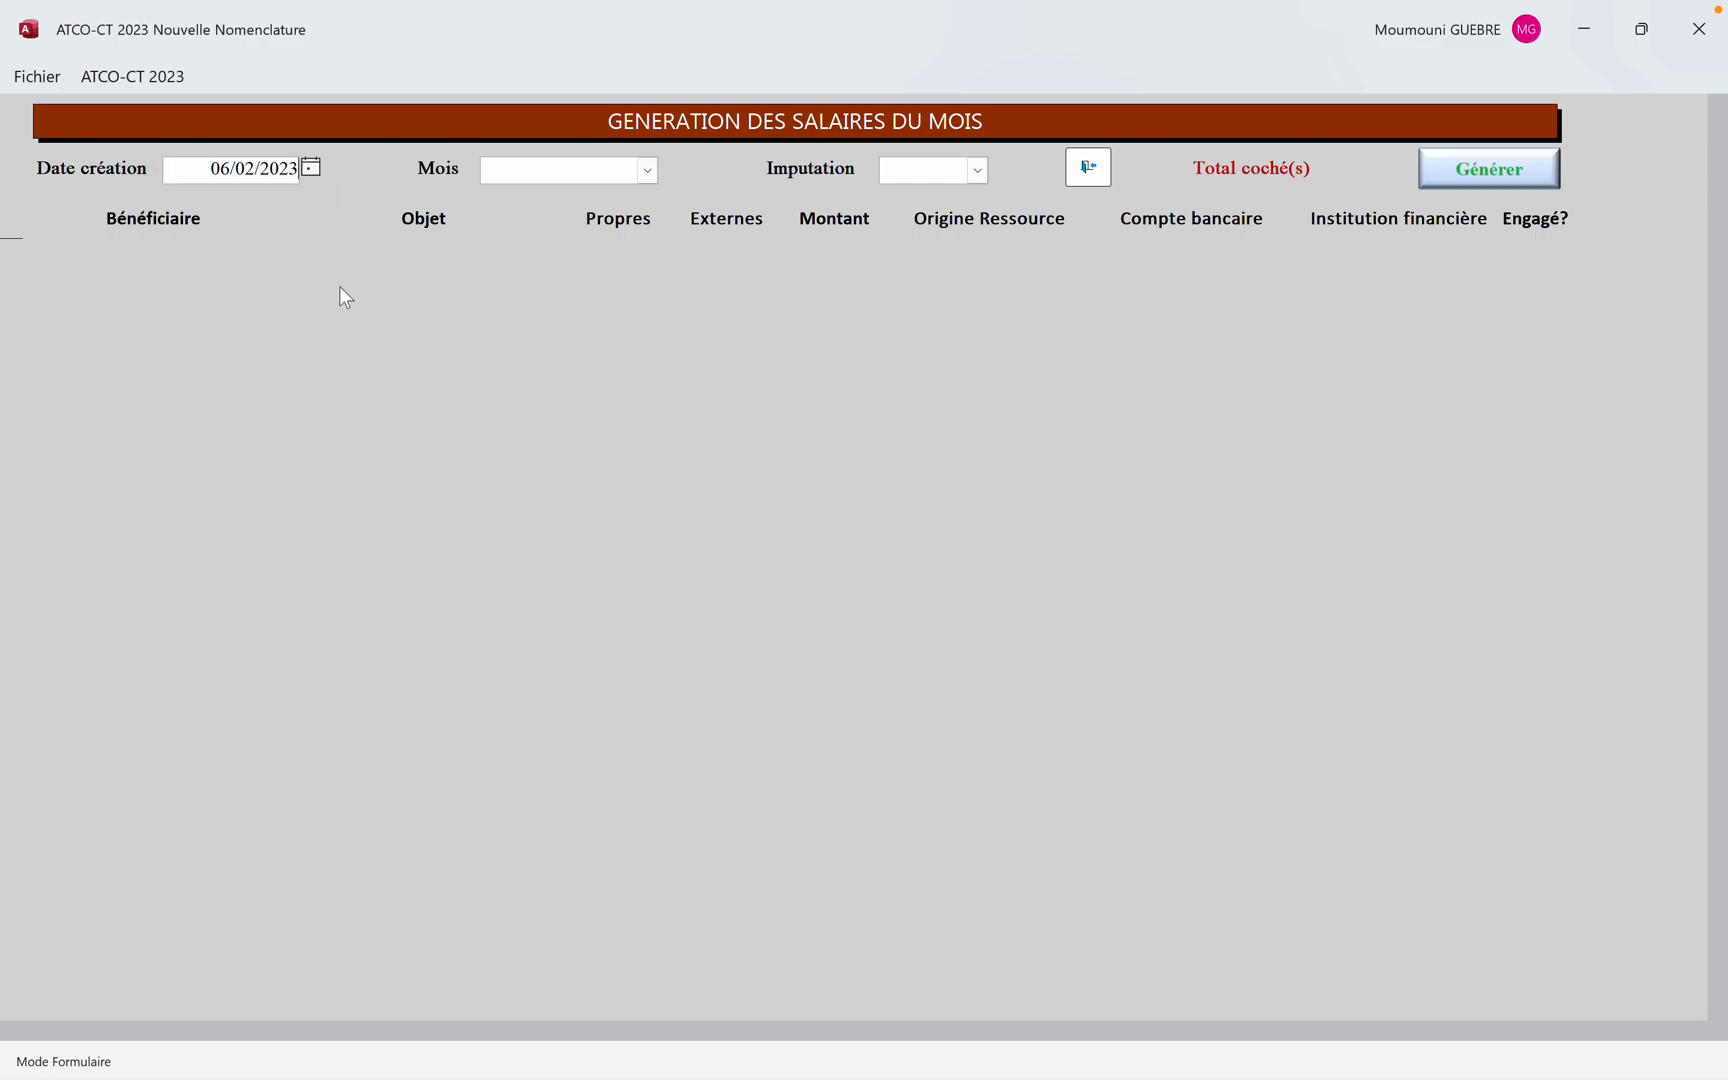
click(647, 171)
click(605, 221)
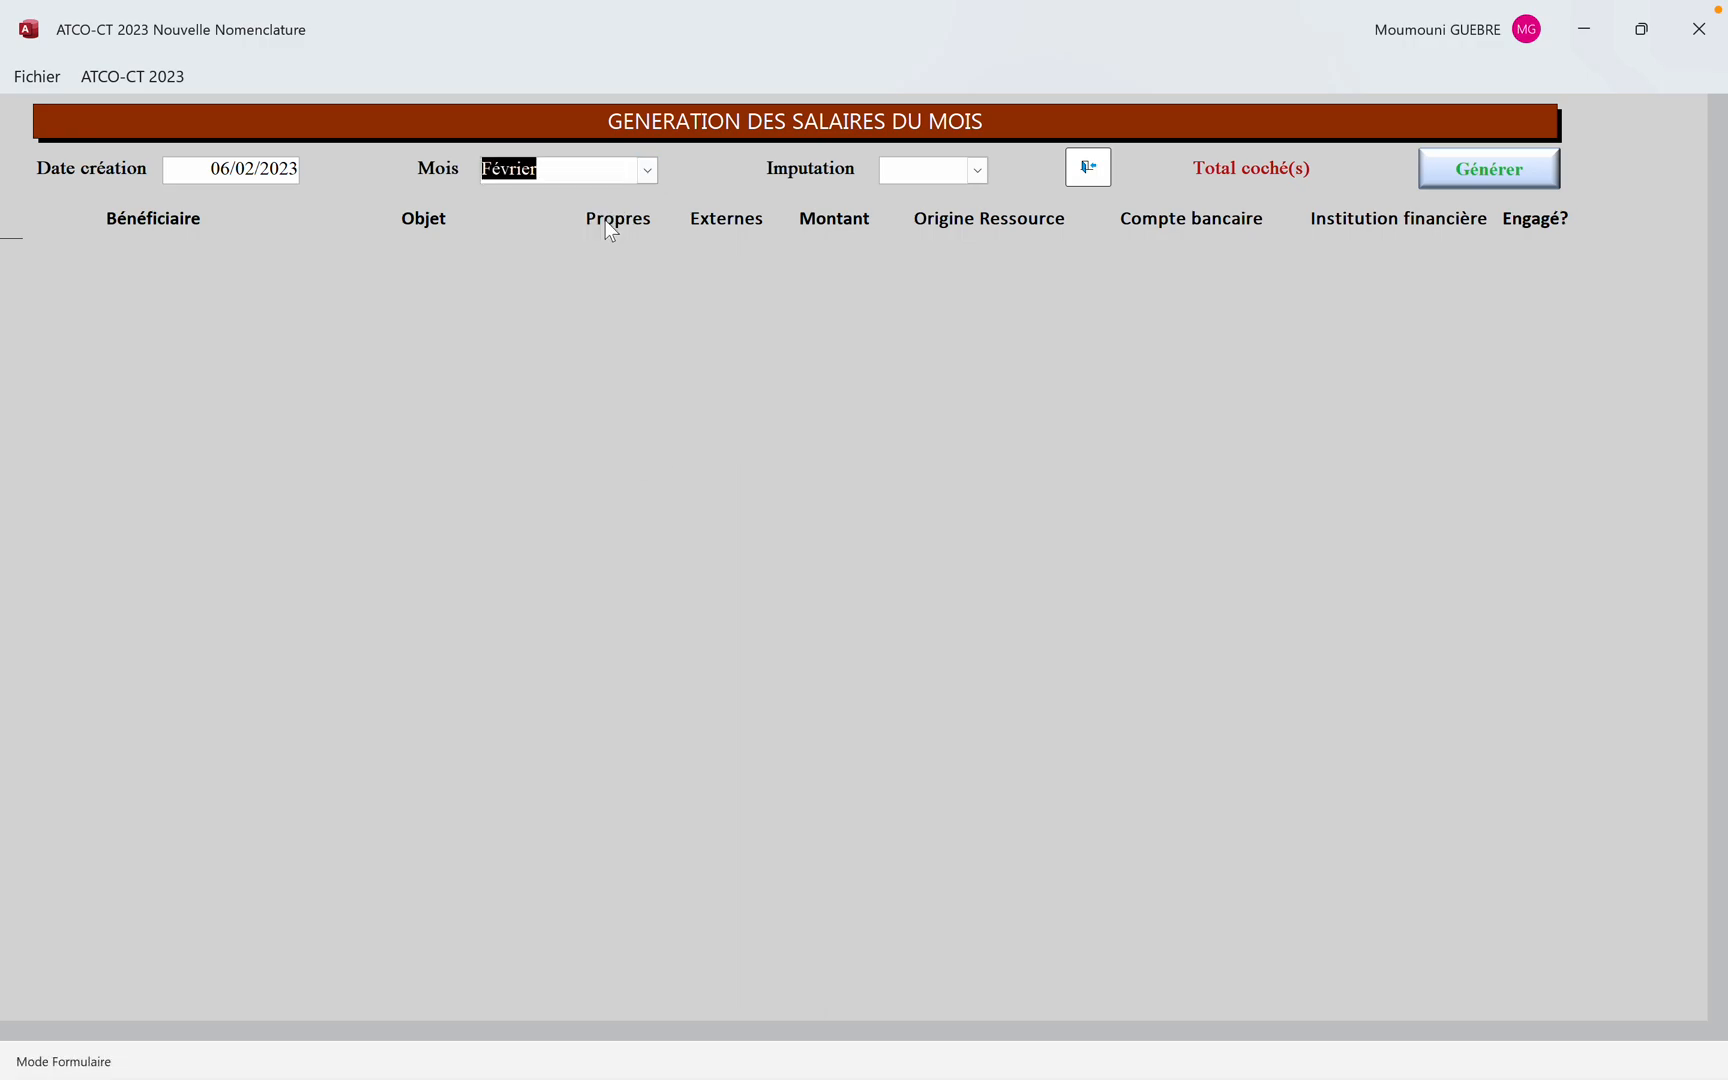
Generate and save the February commitment and mandates for paragraph 6610 with all three beneficiaries marked as committed
click(976, 172)
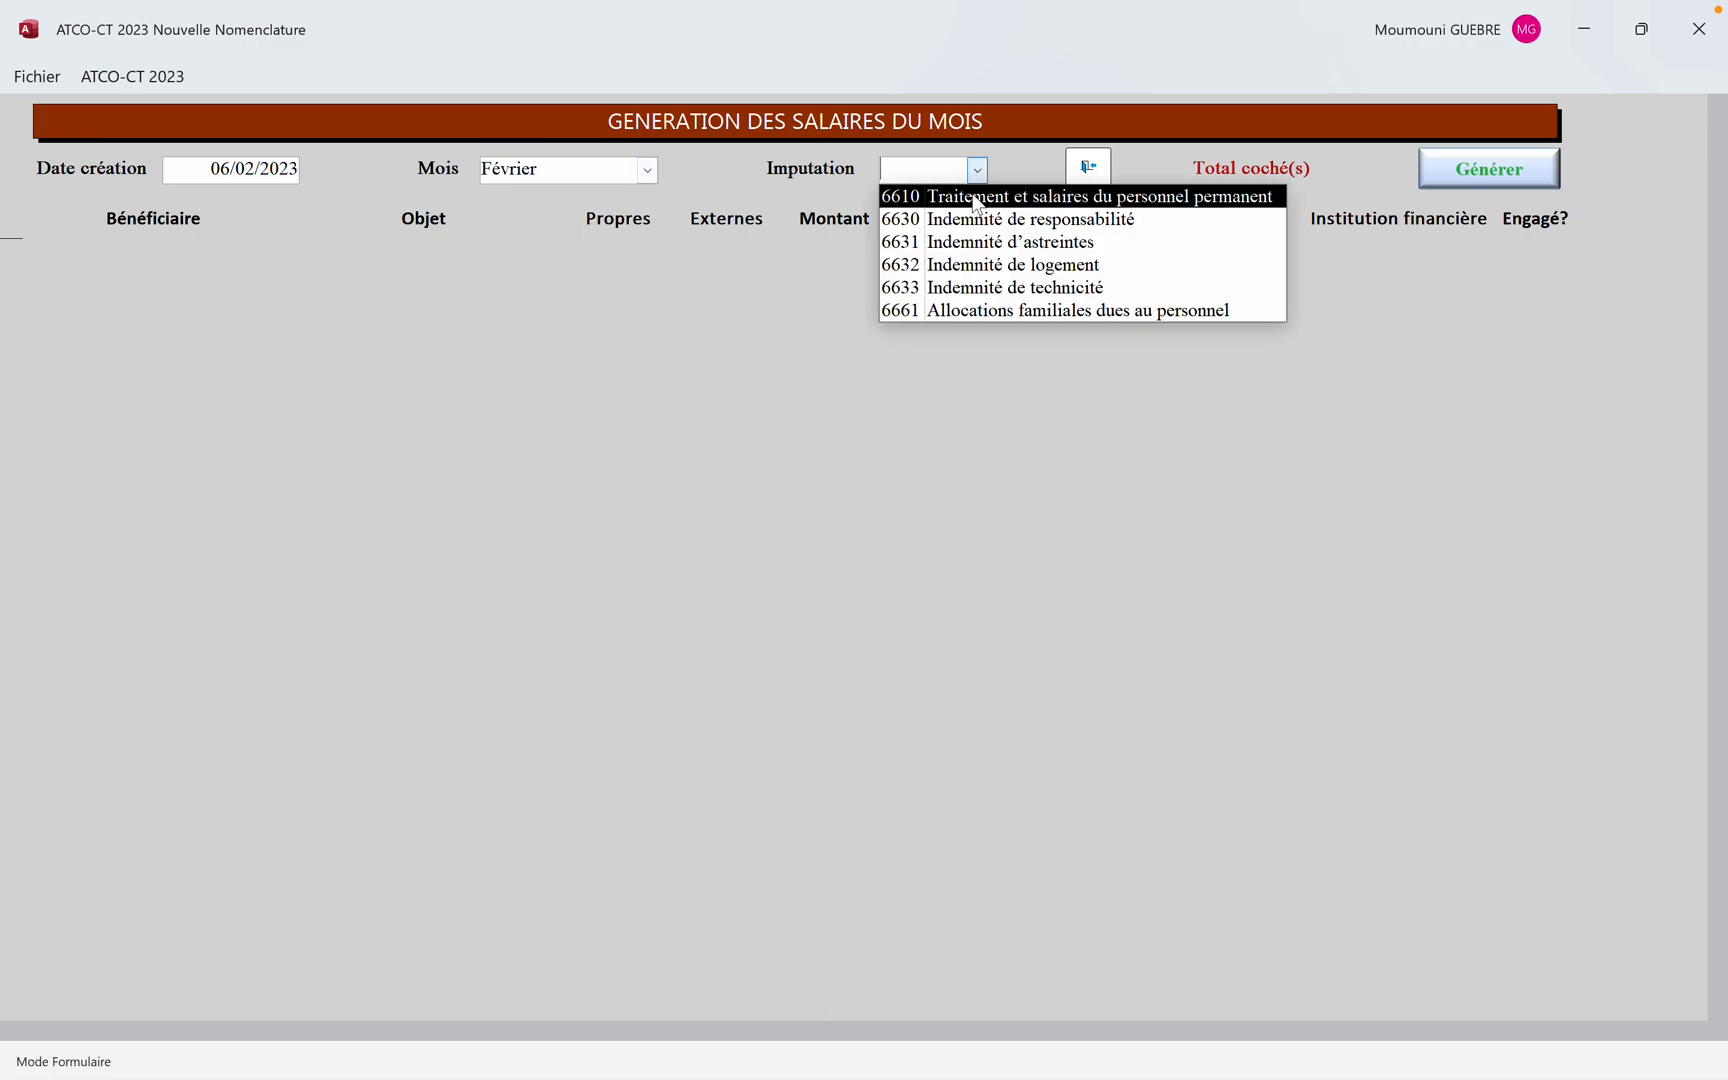
click(976, 197)
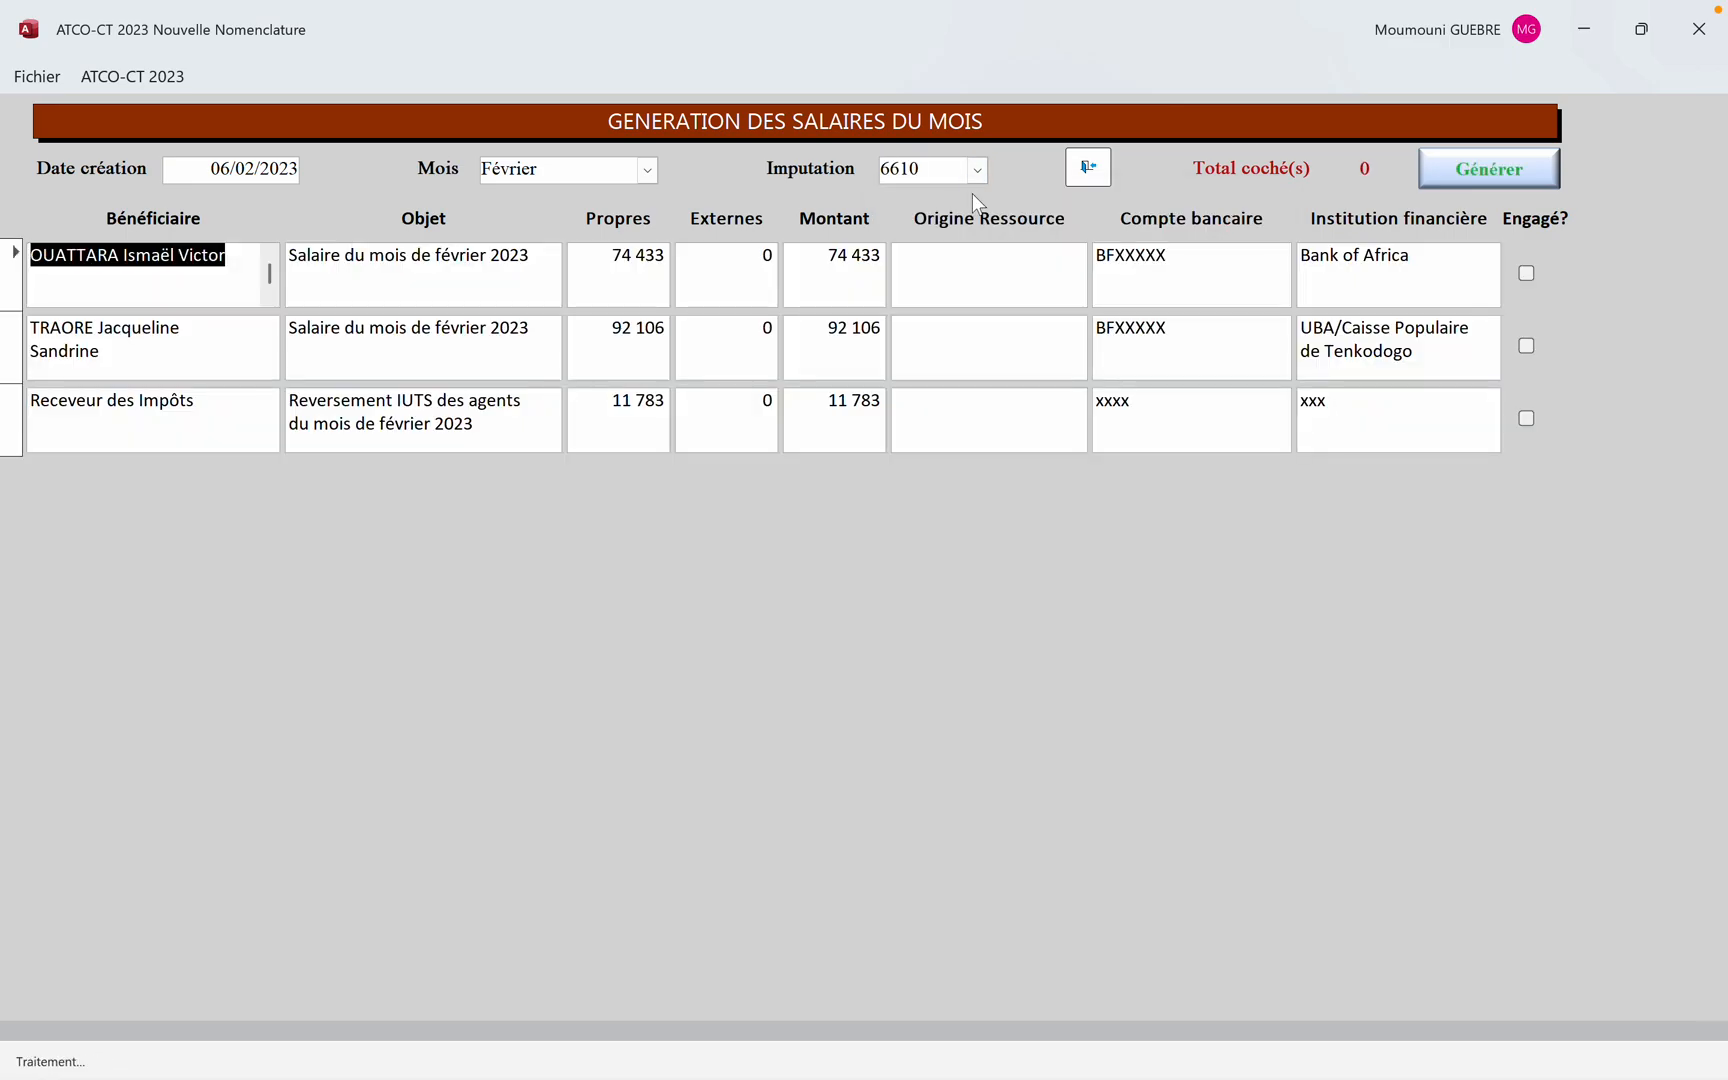
click(1527, 272)
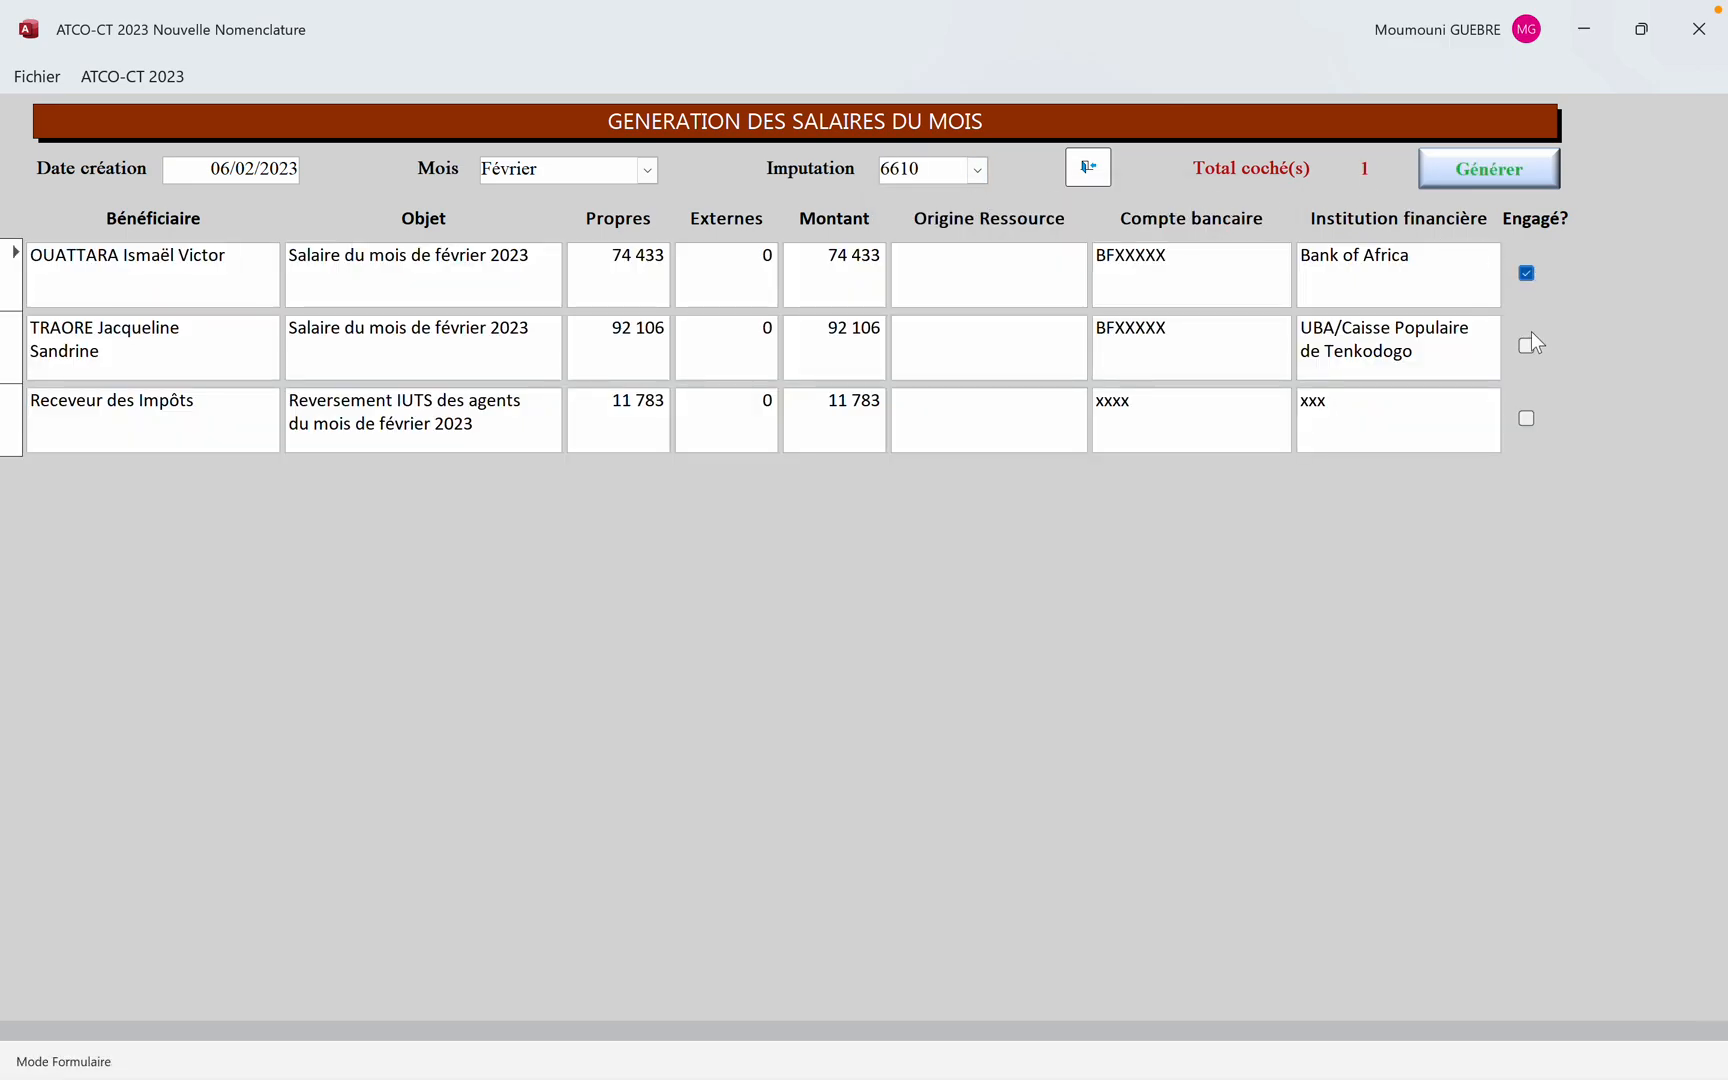
click(1527, 345)
click(1525, 416)
click(1454, 182)
click(1400, 240)
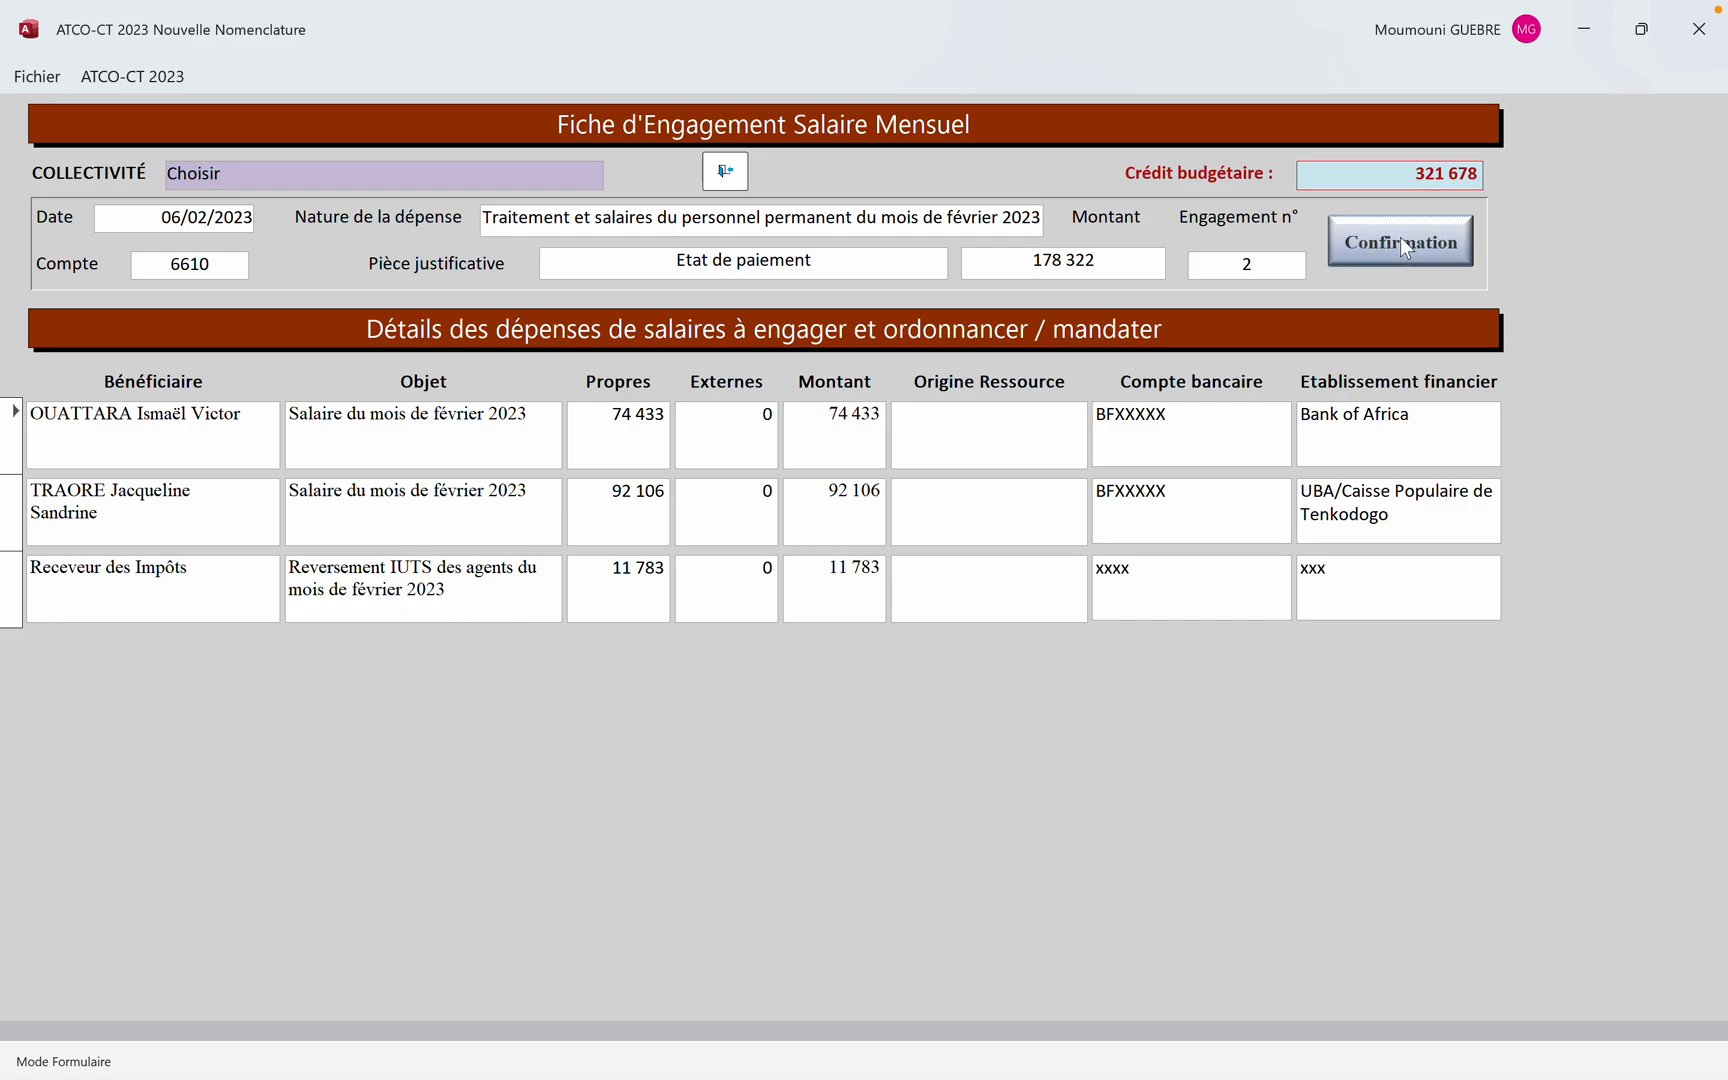
click(846, 637)
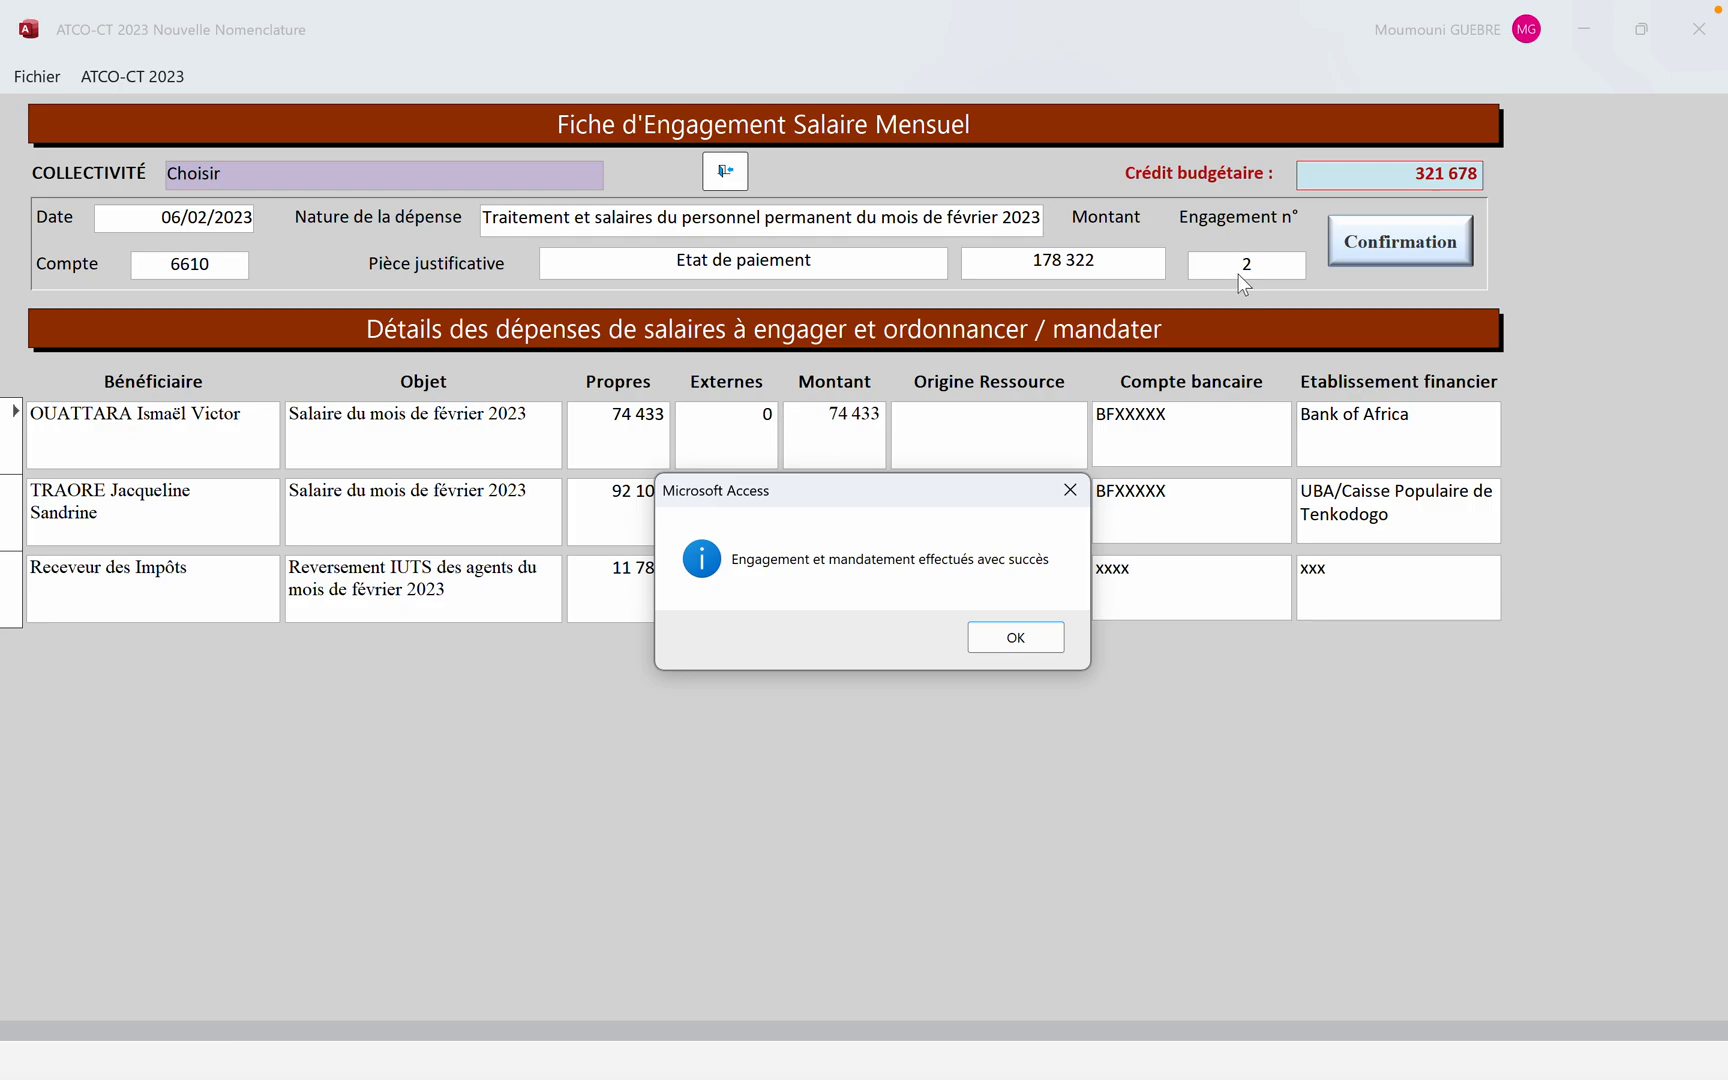
click(1015, 638)
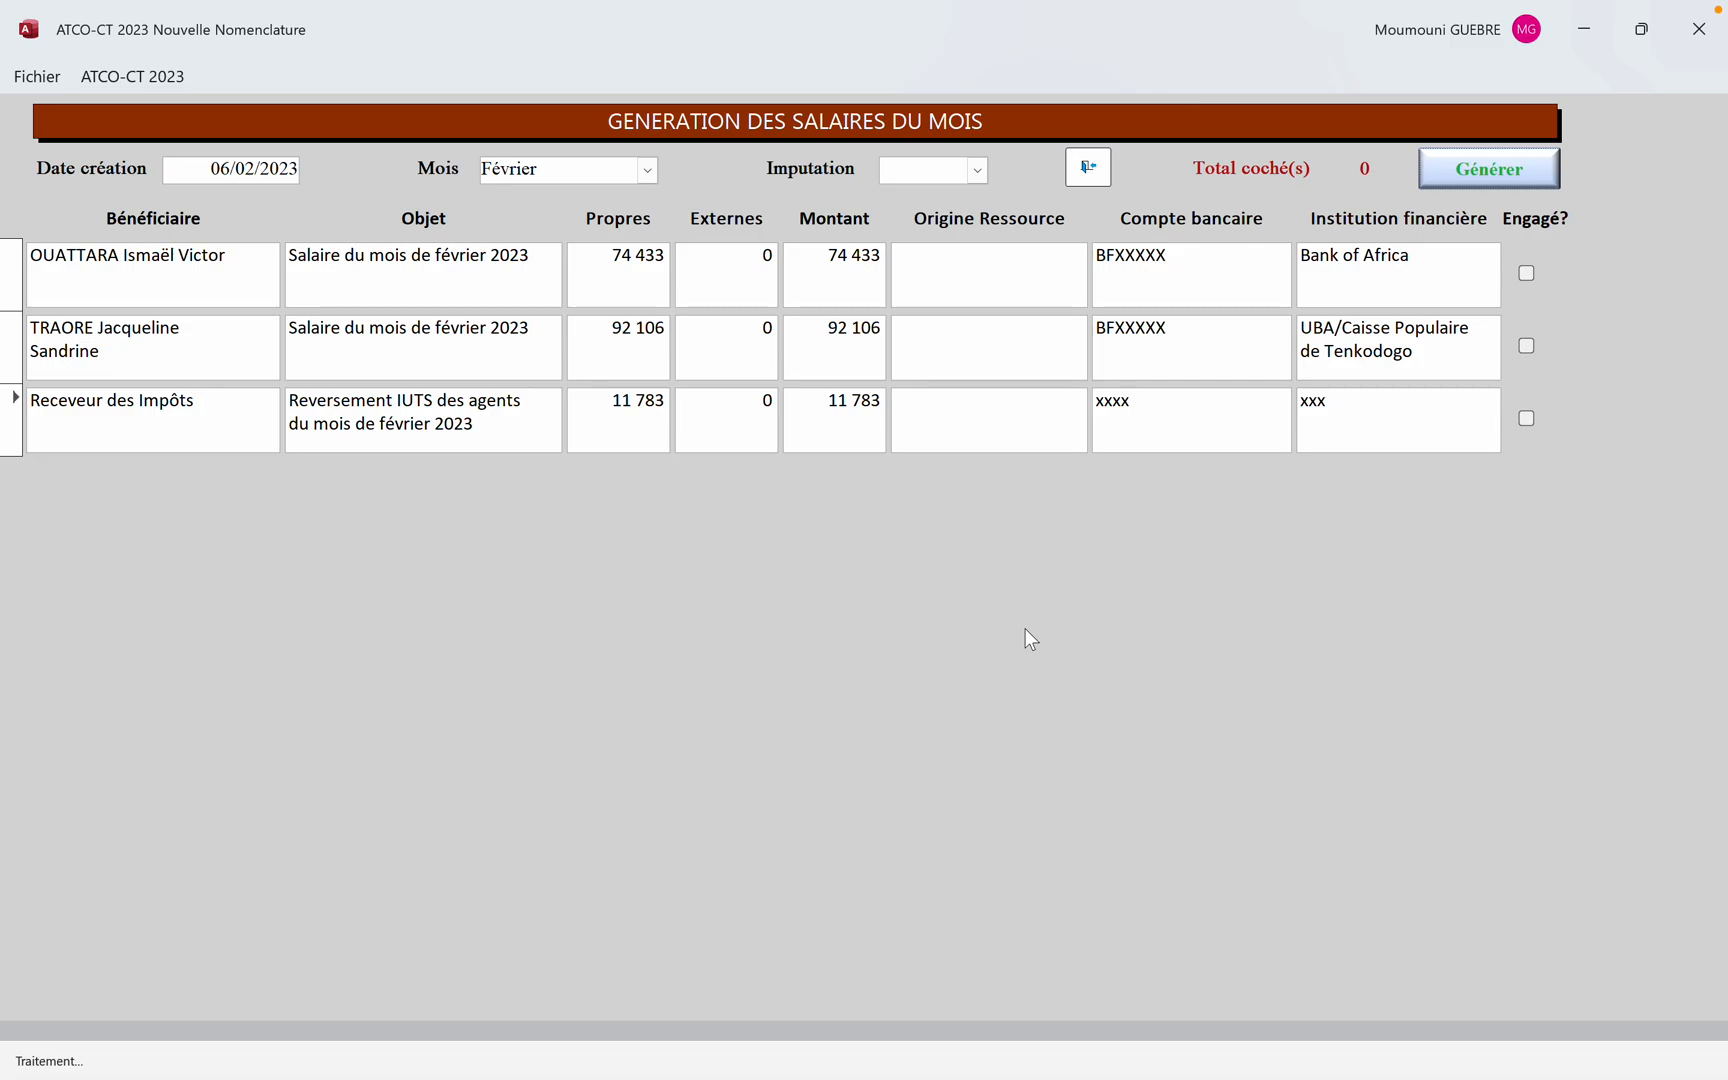
Generate and save the February responsibility allowance commitment for paragraph 6630 with all three beneficiaries marked as committed
click(977, 171)
click(978, 216)
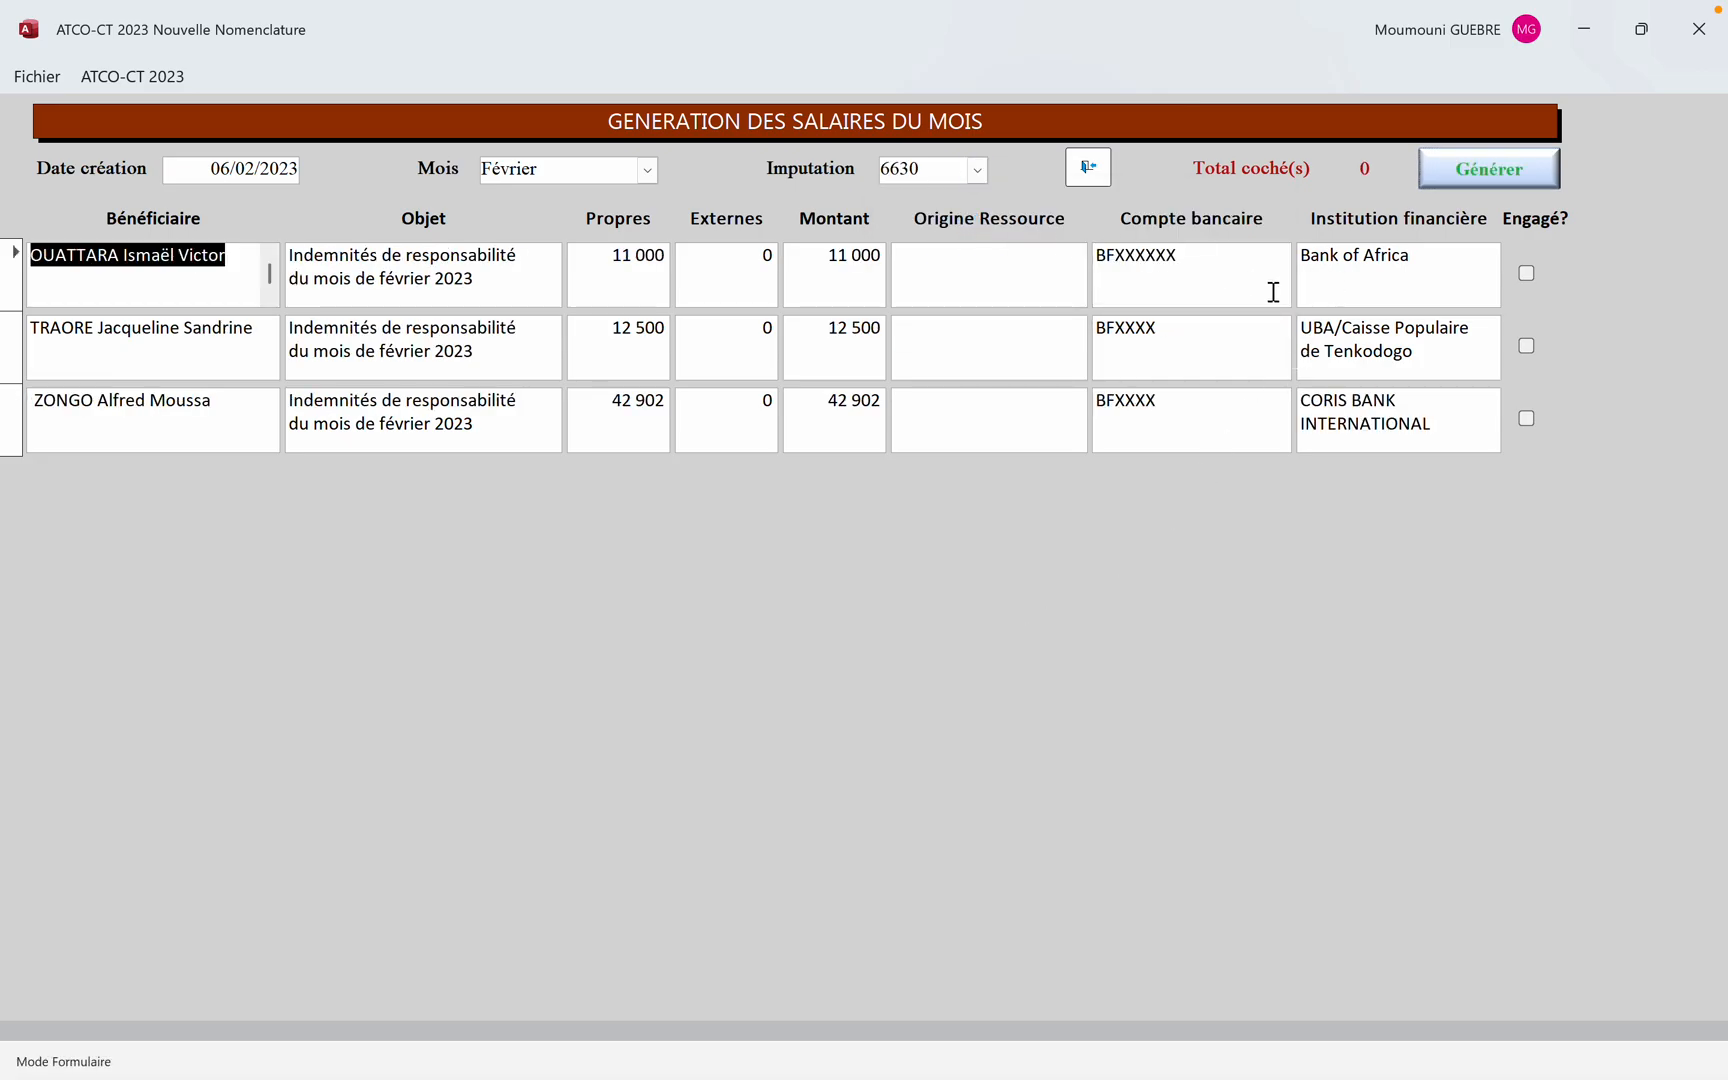
click(1526, 273)
click(1526, 345)
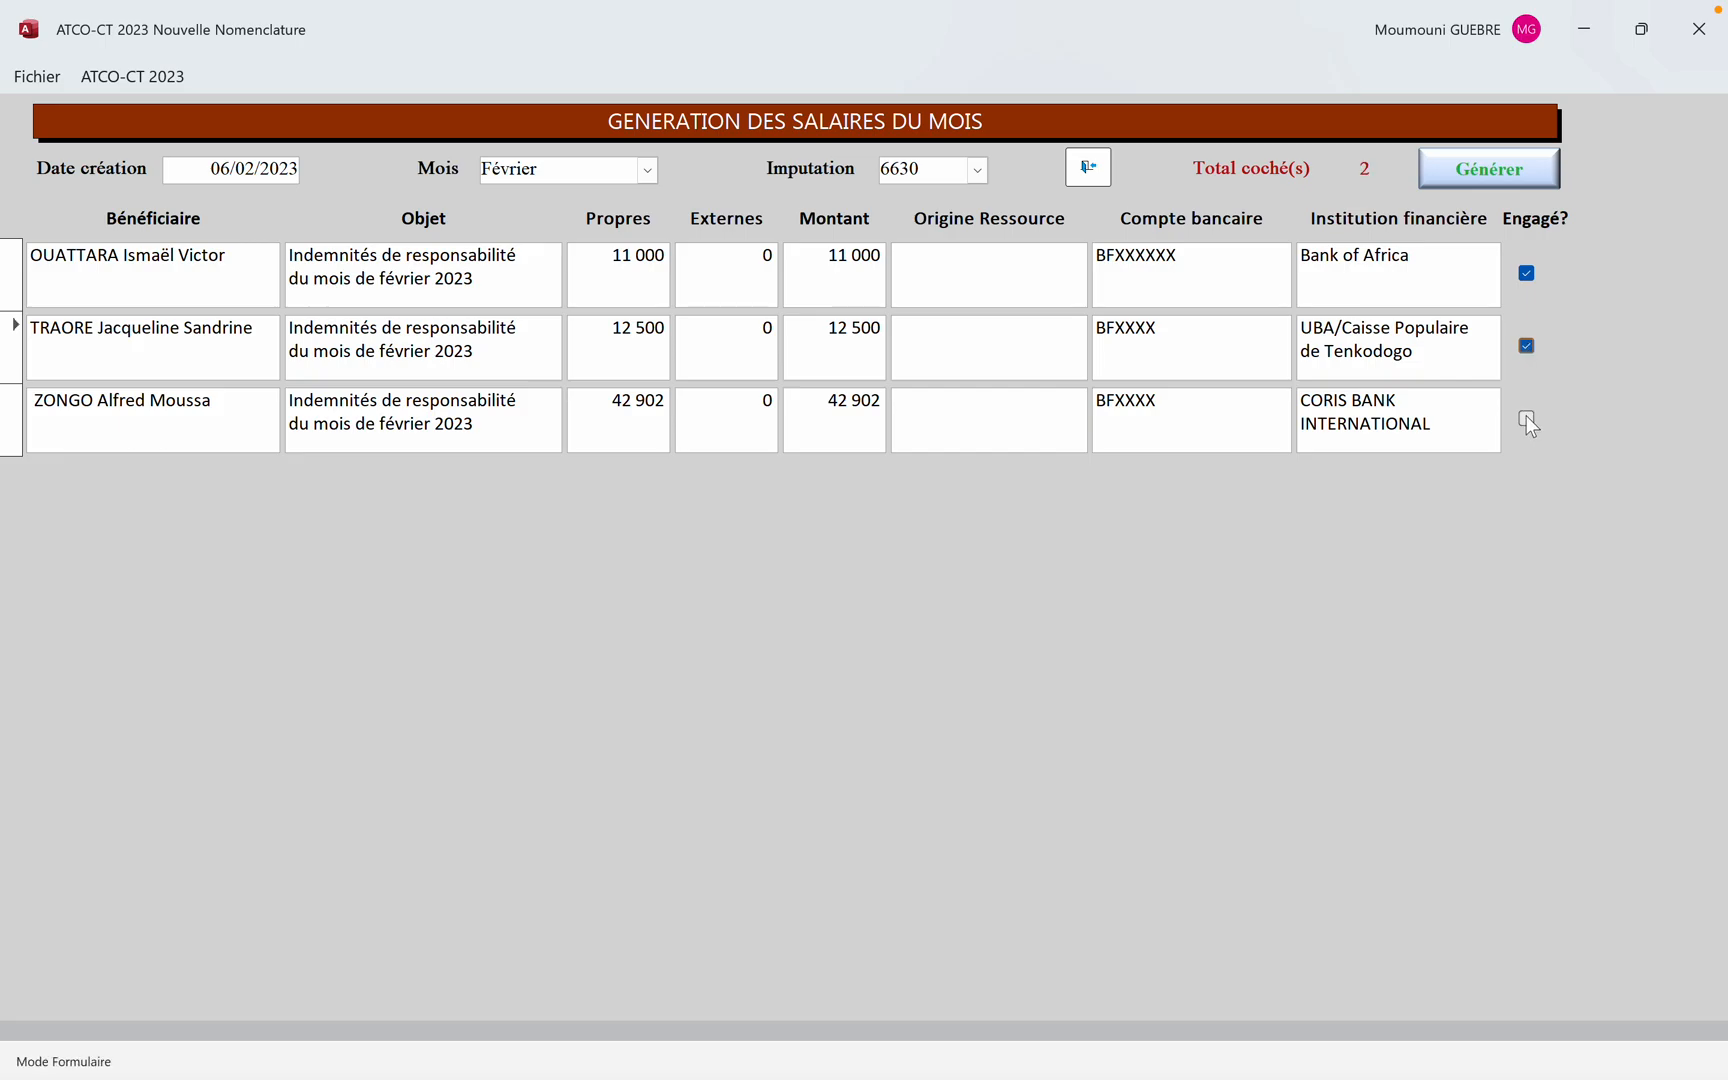
click(1488, 170)
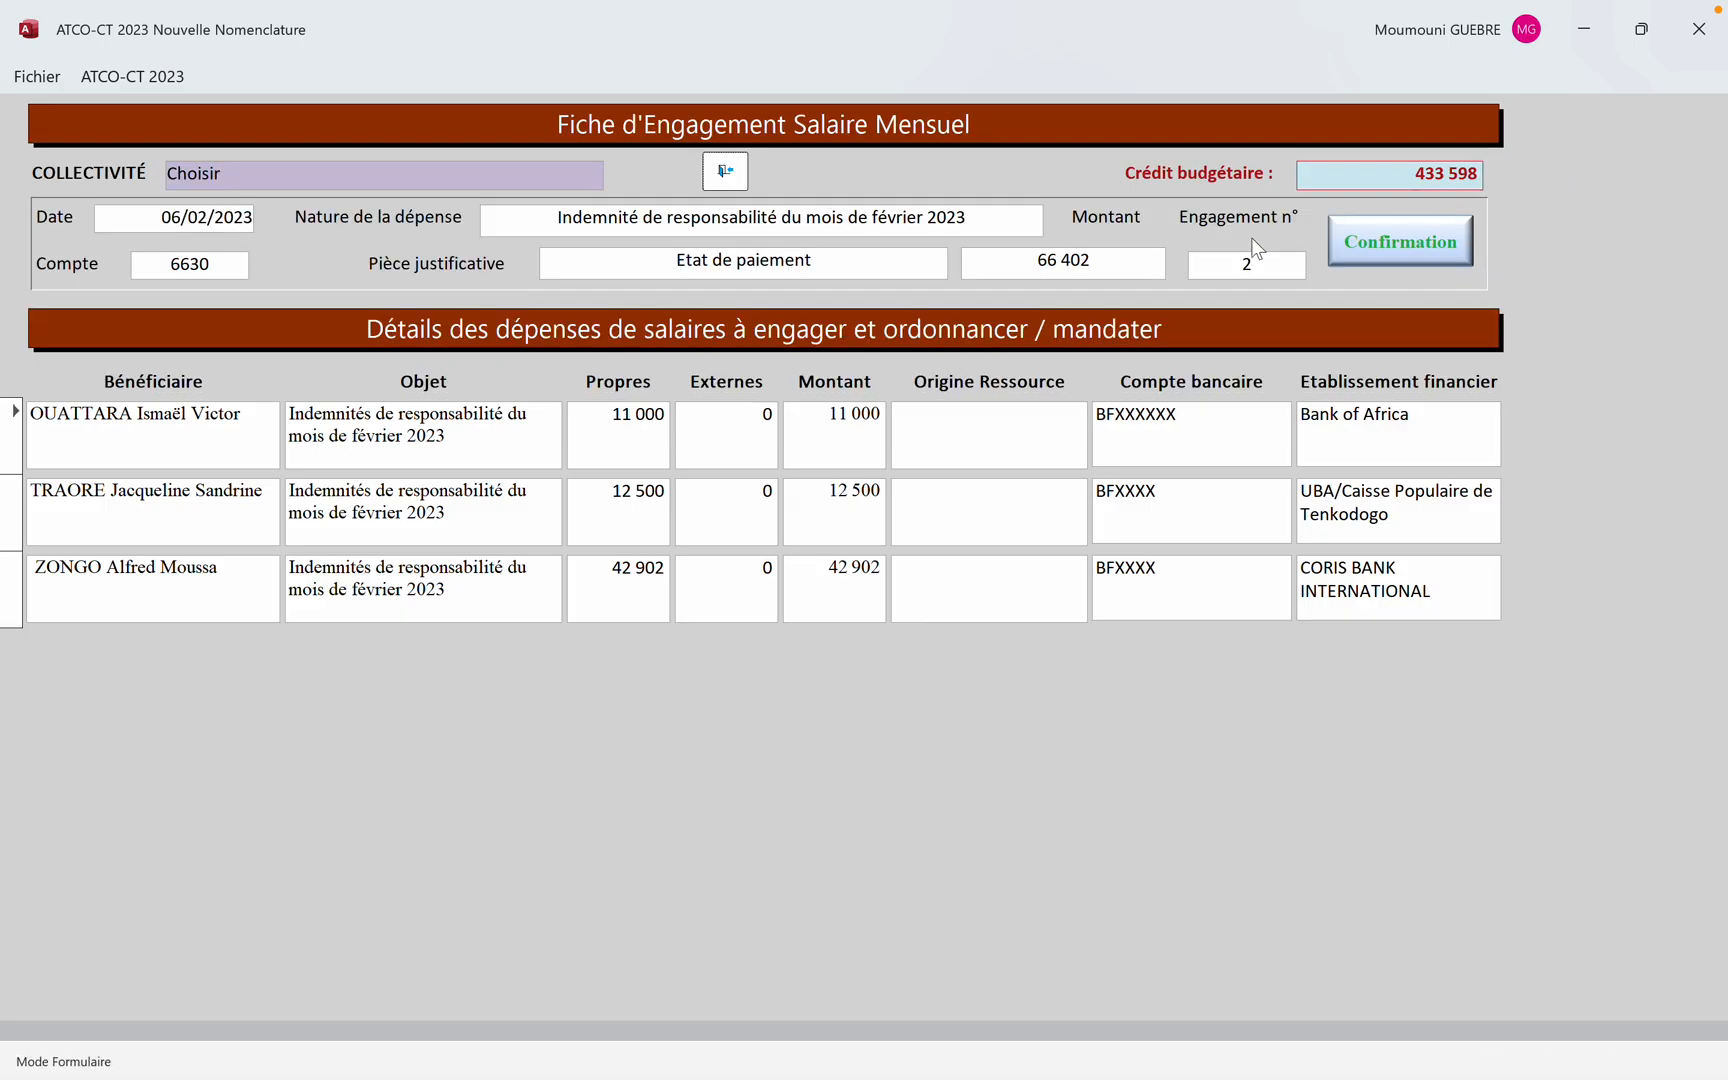
click(1370, 248)
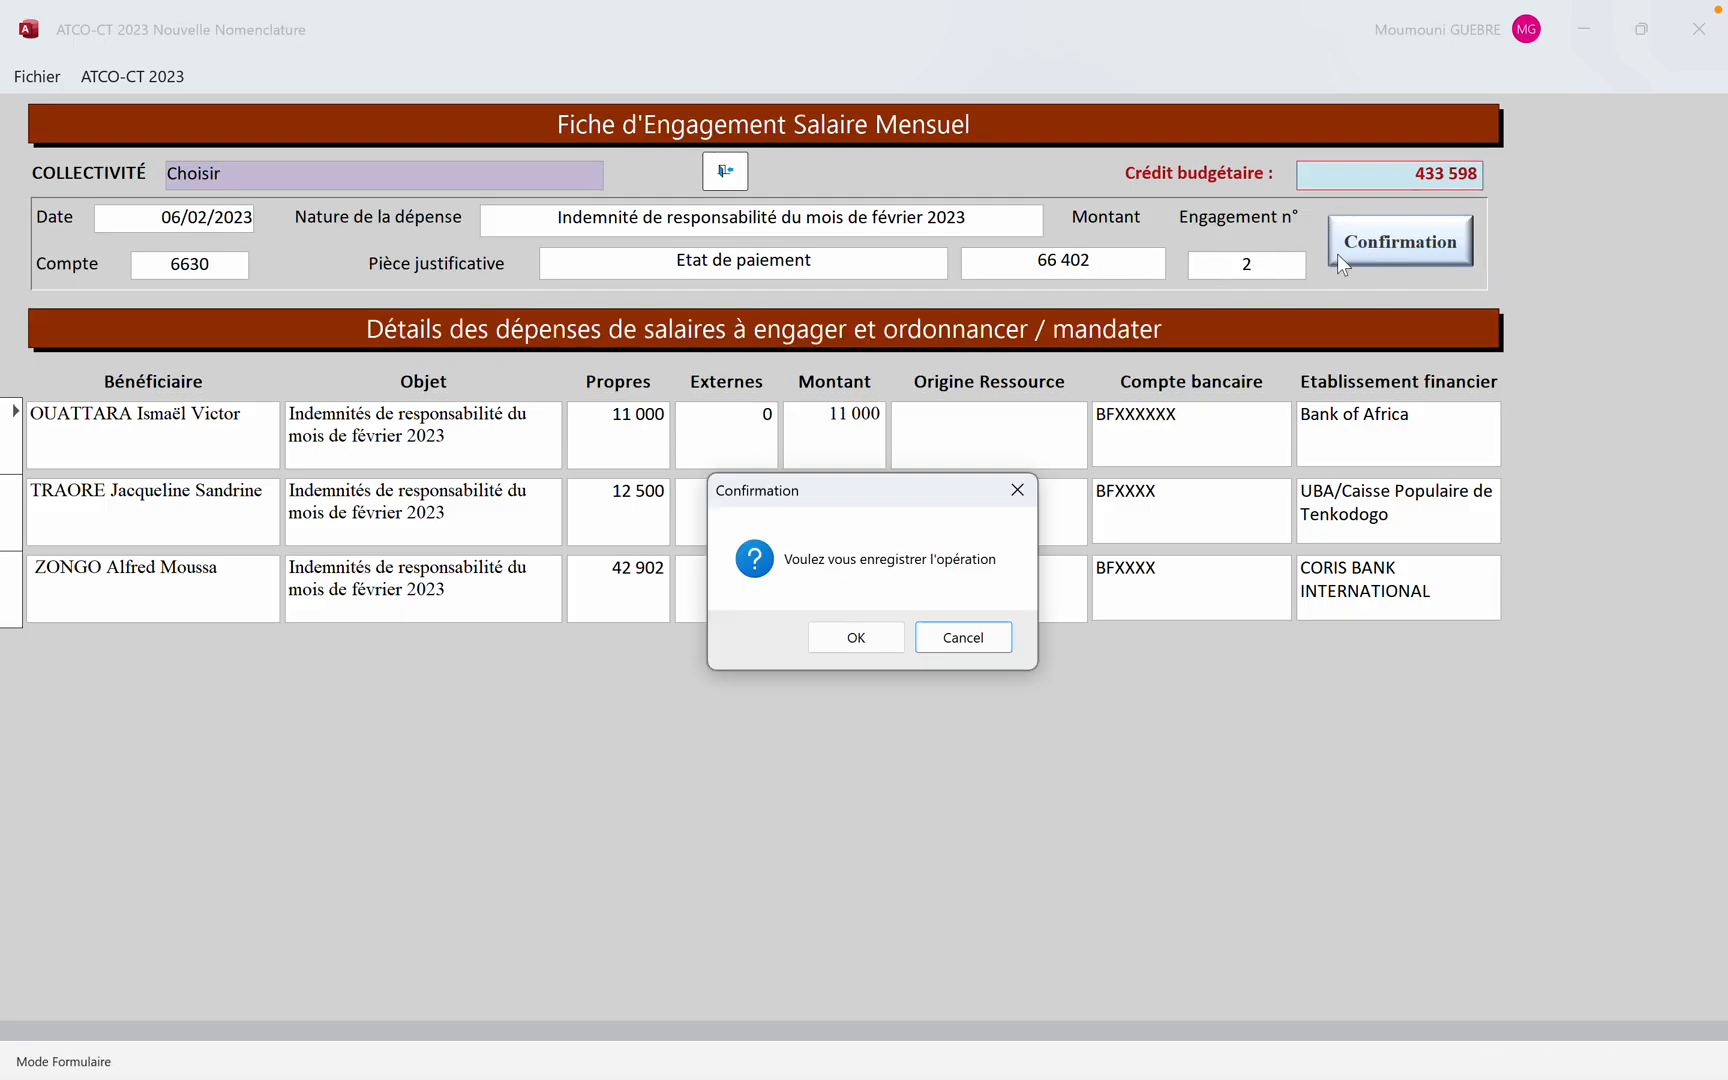
click(884, 630)
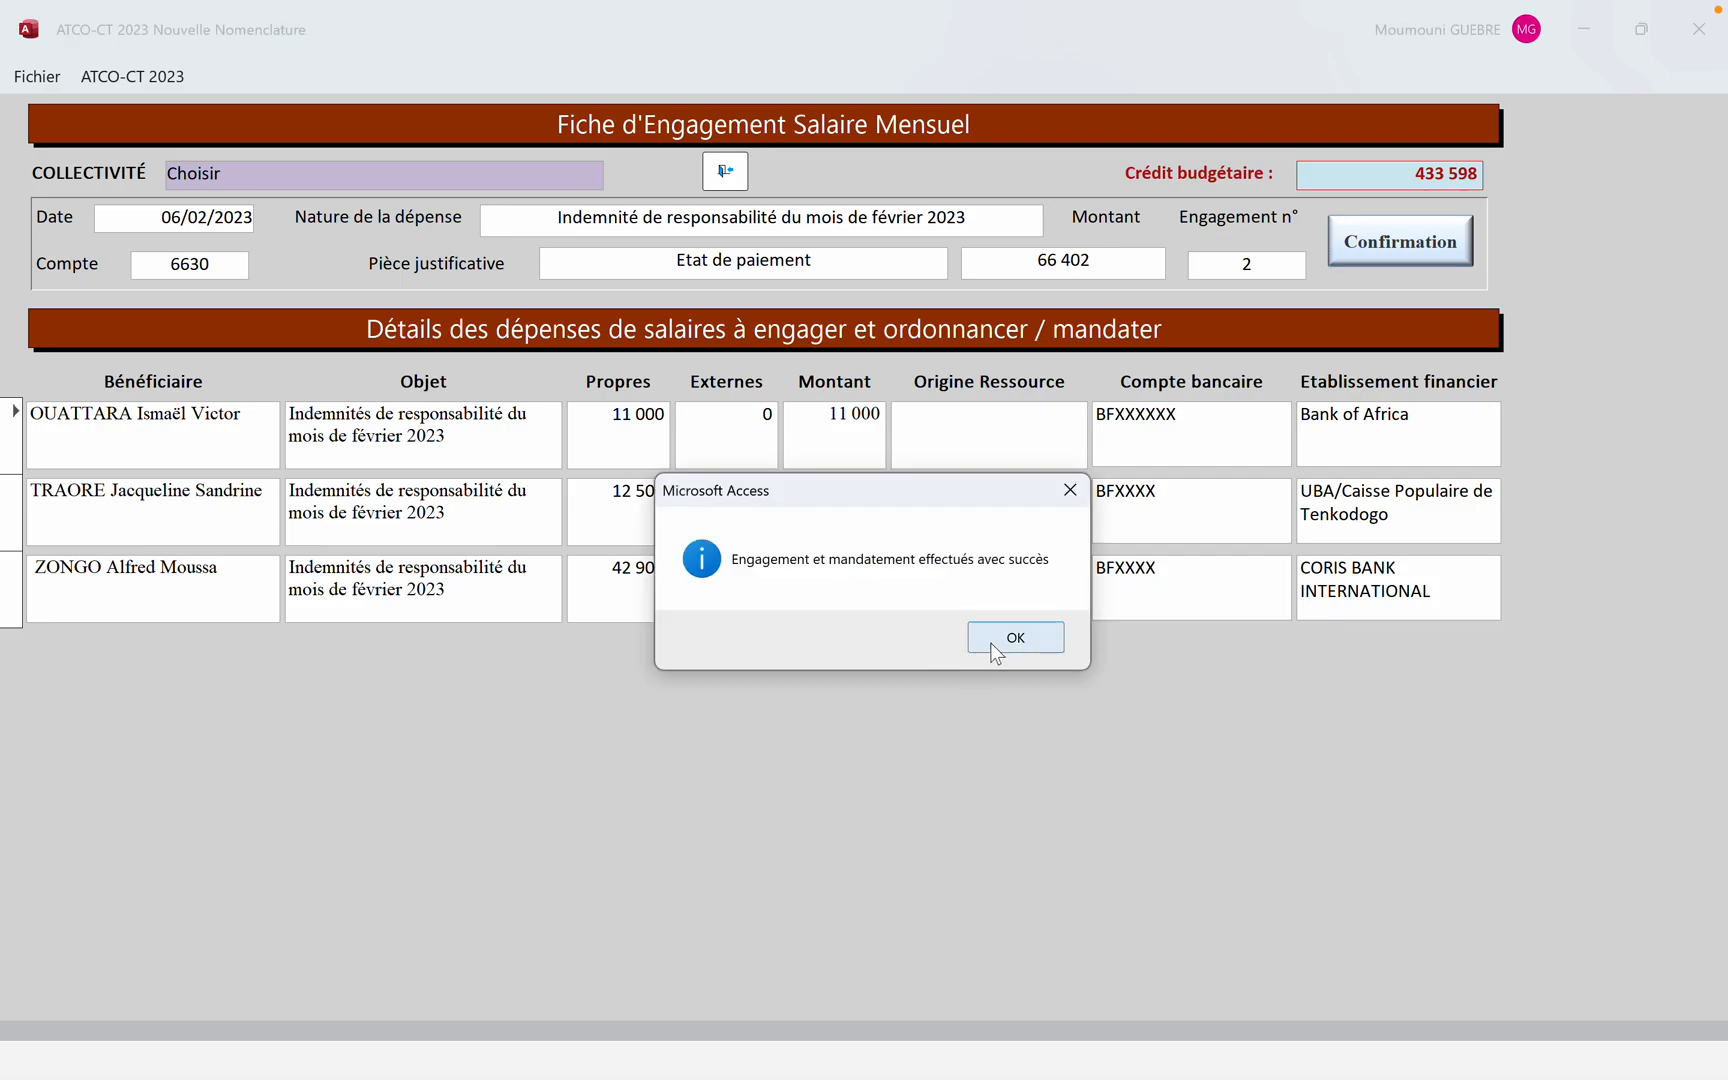
click(997, 748)
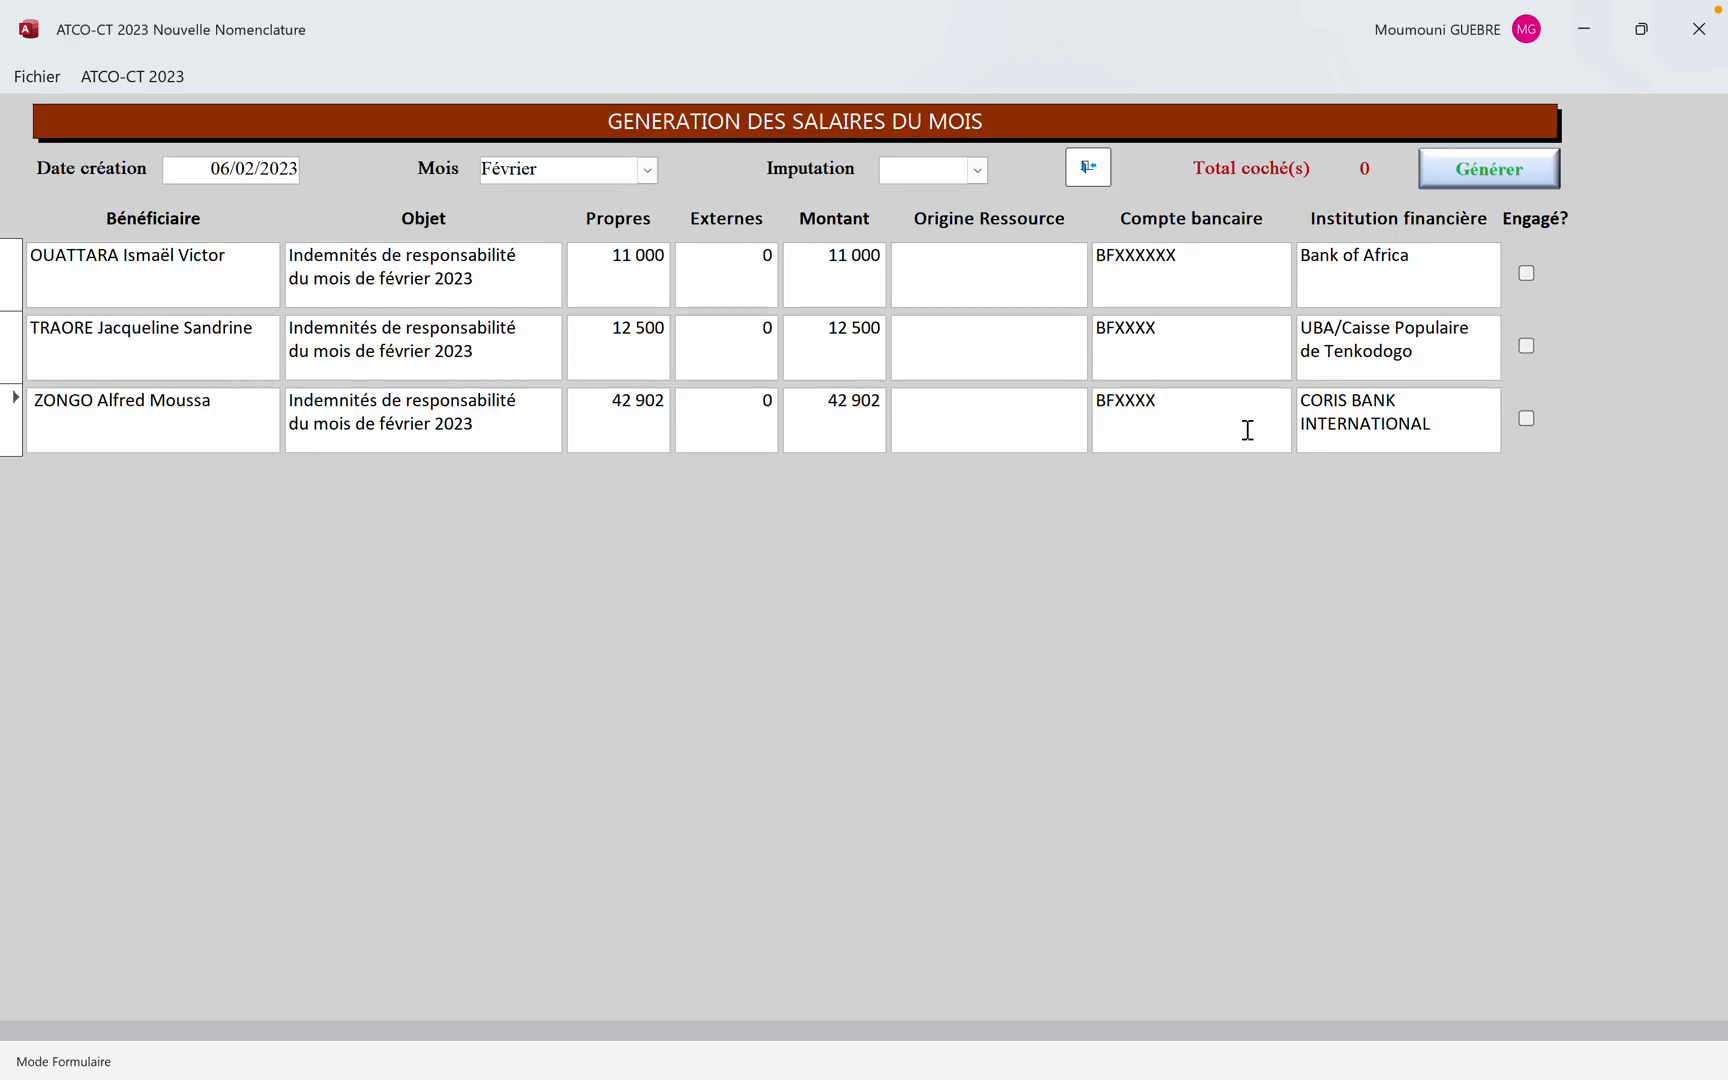
Generate and save the February on-call allowance (Indemnité d'astreintes) commitment and mandate for paragraph 6631 with its single beneficiary marked as committed
click(975, 170)
click(975, 241)
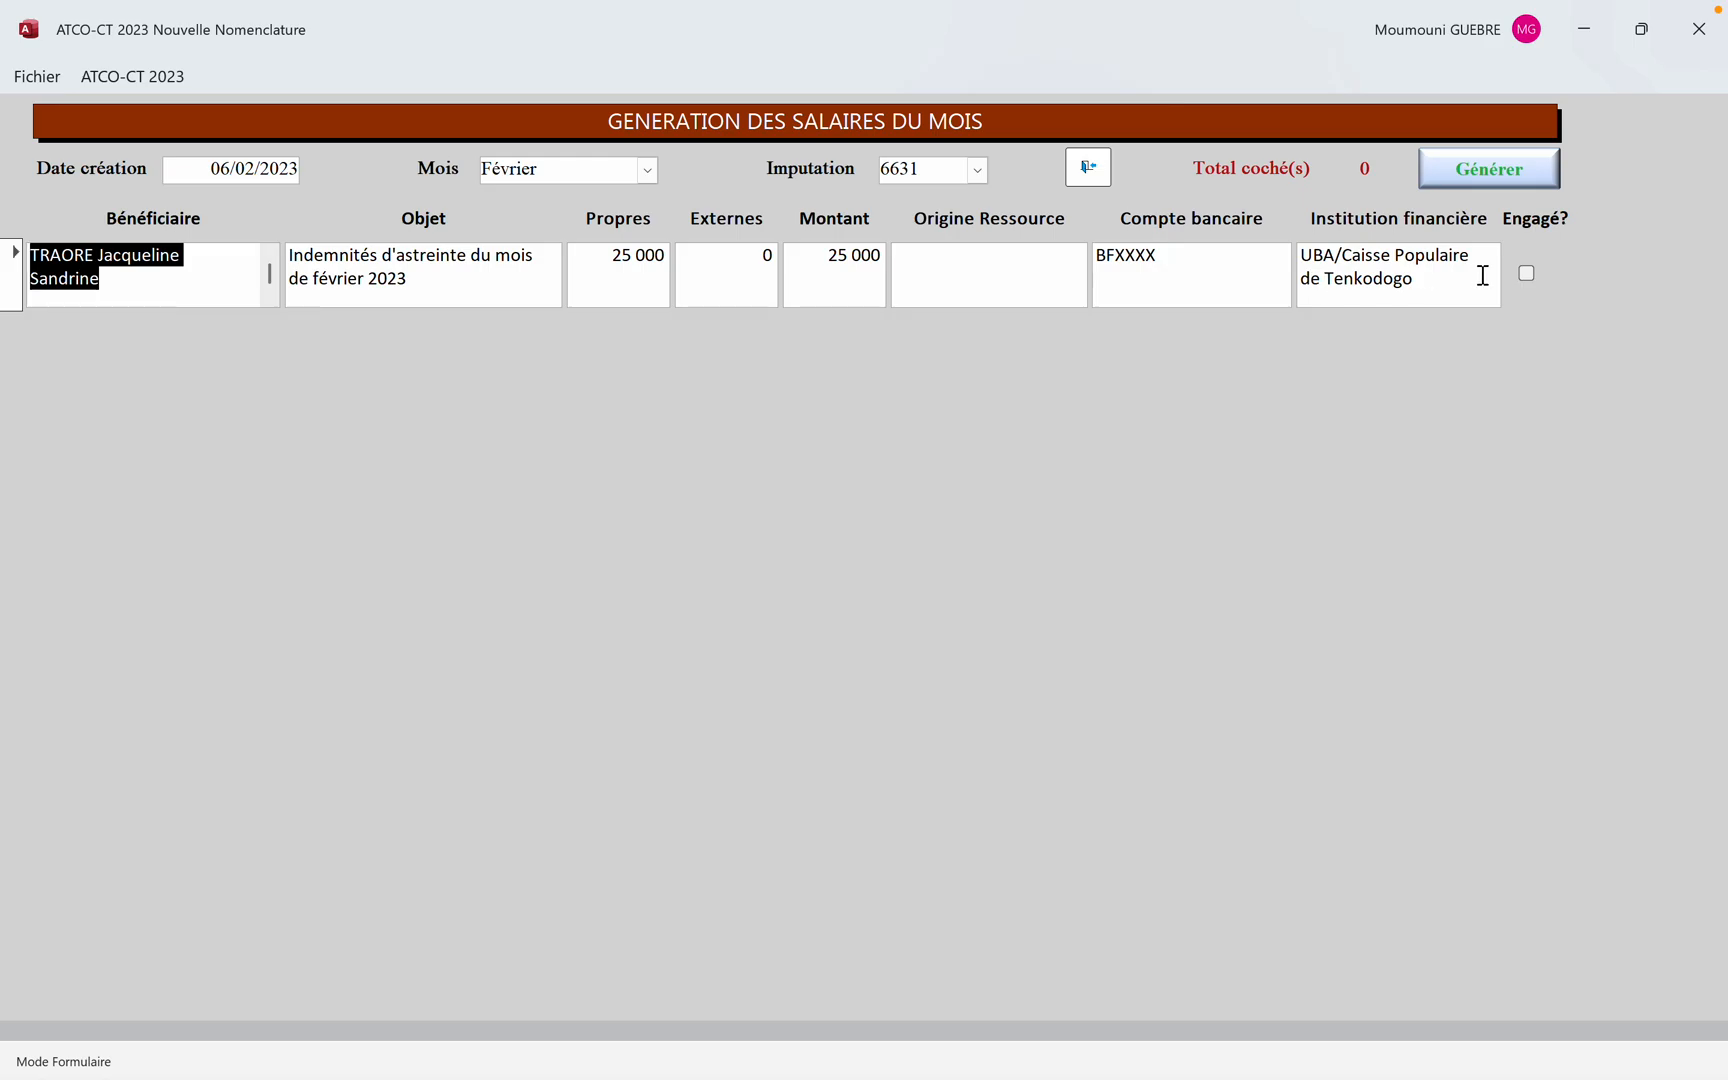
click(1527, 276)
click(1485, 168)
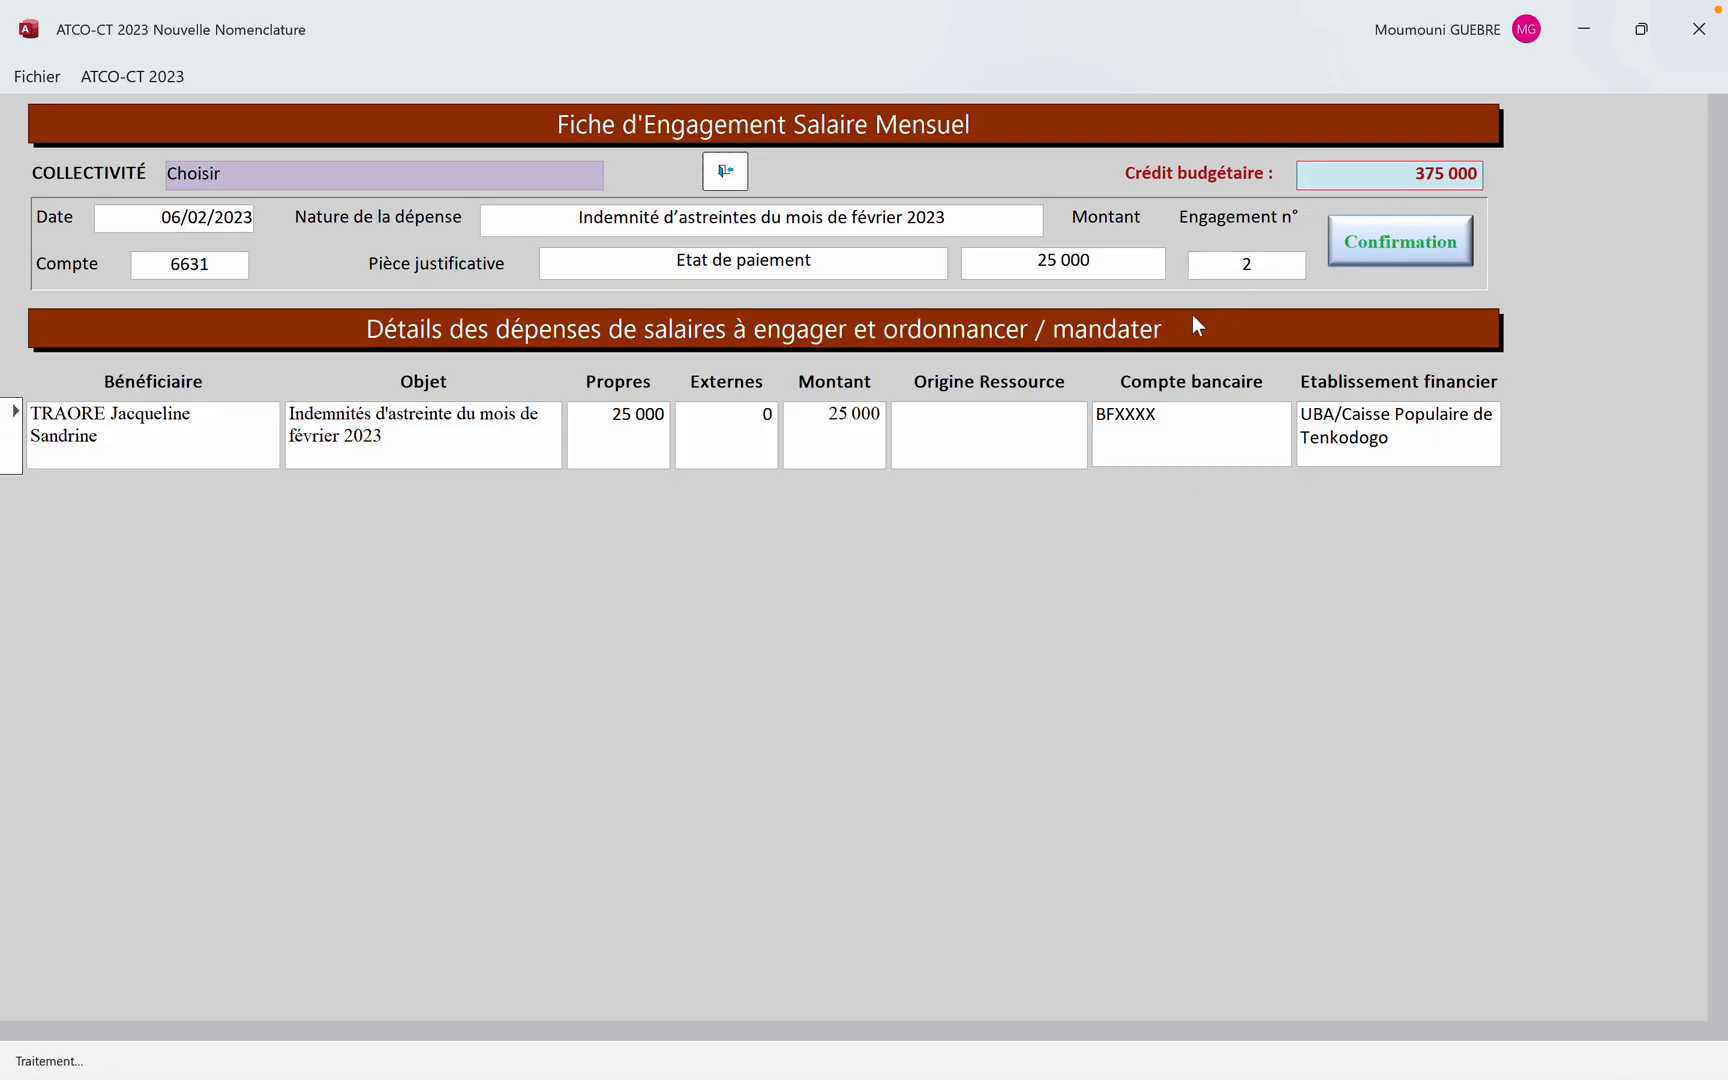
click(1350, 242)
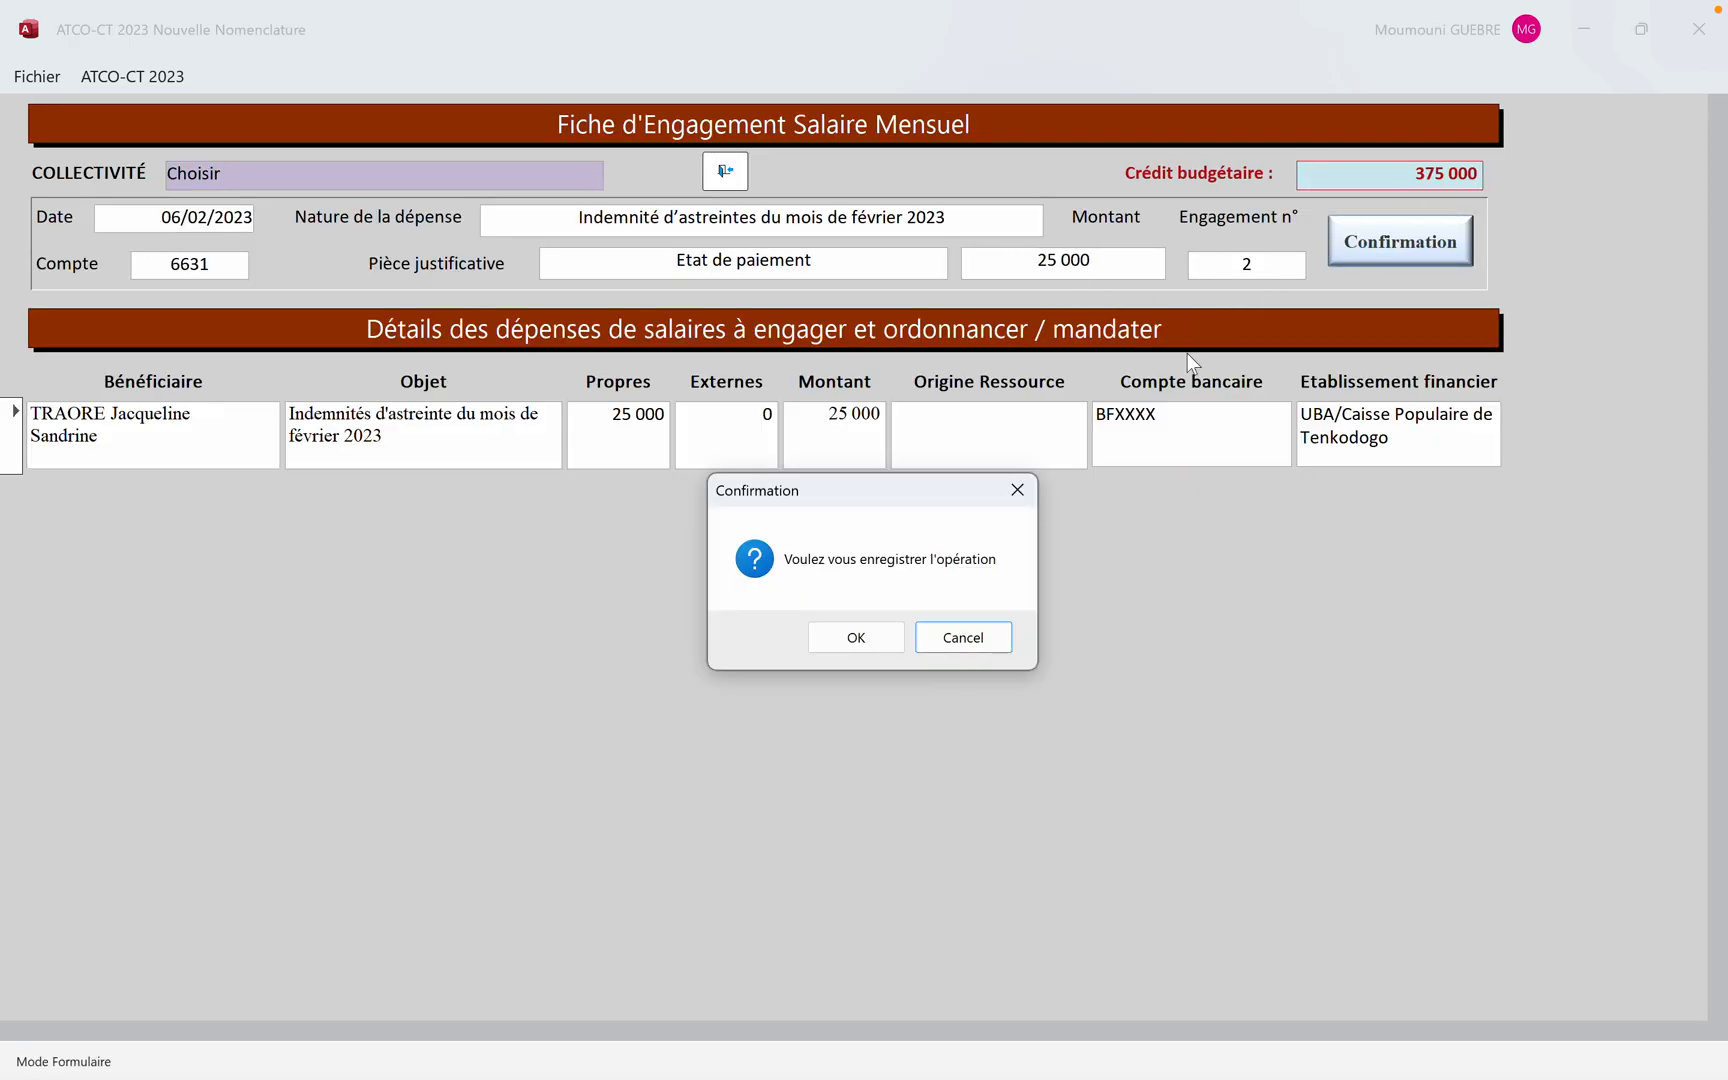
click(856, 638)
click(987, 637)
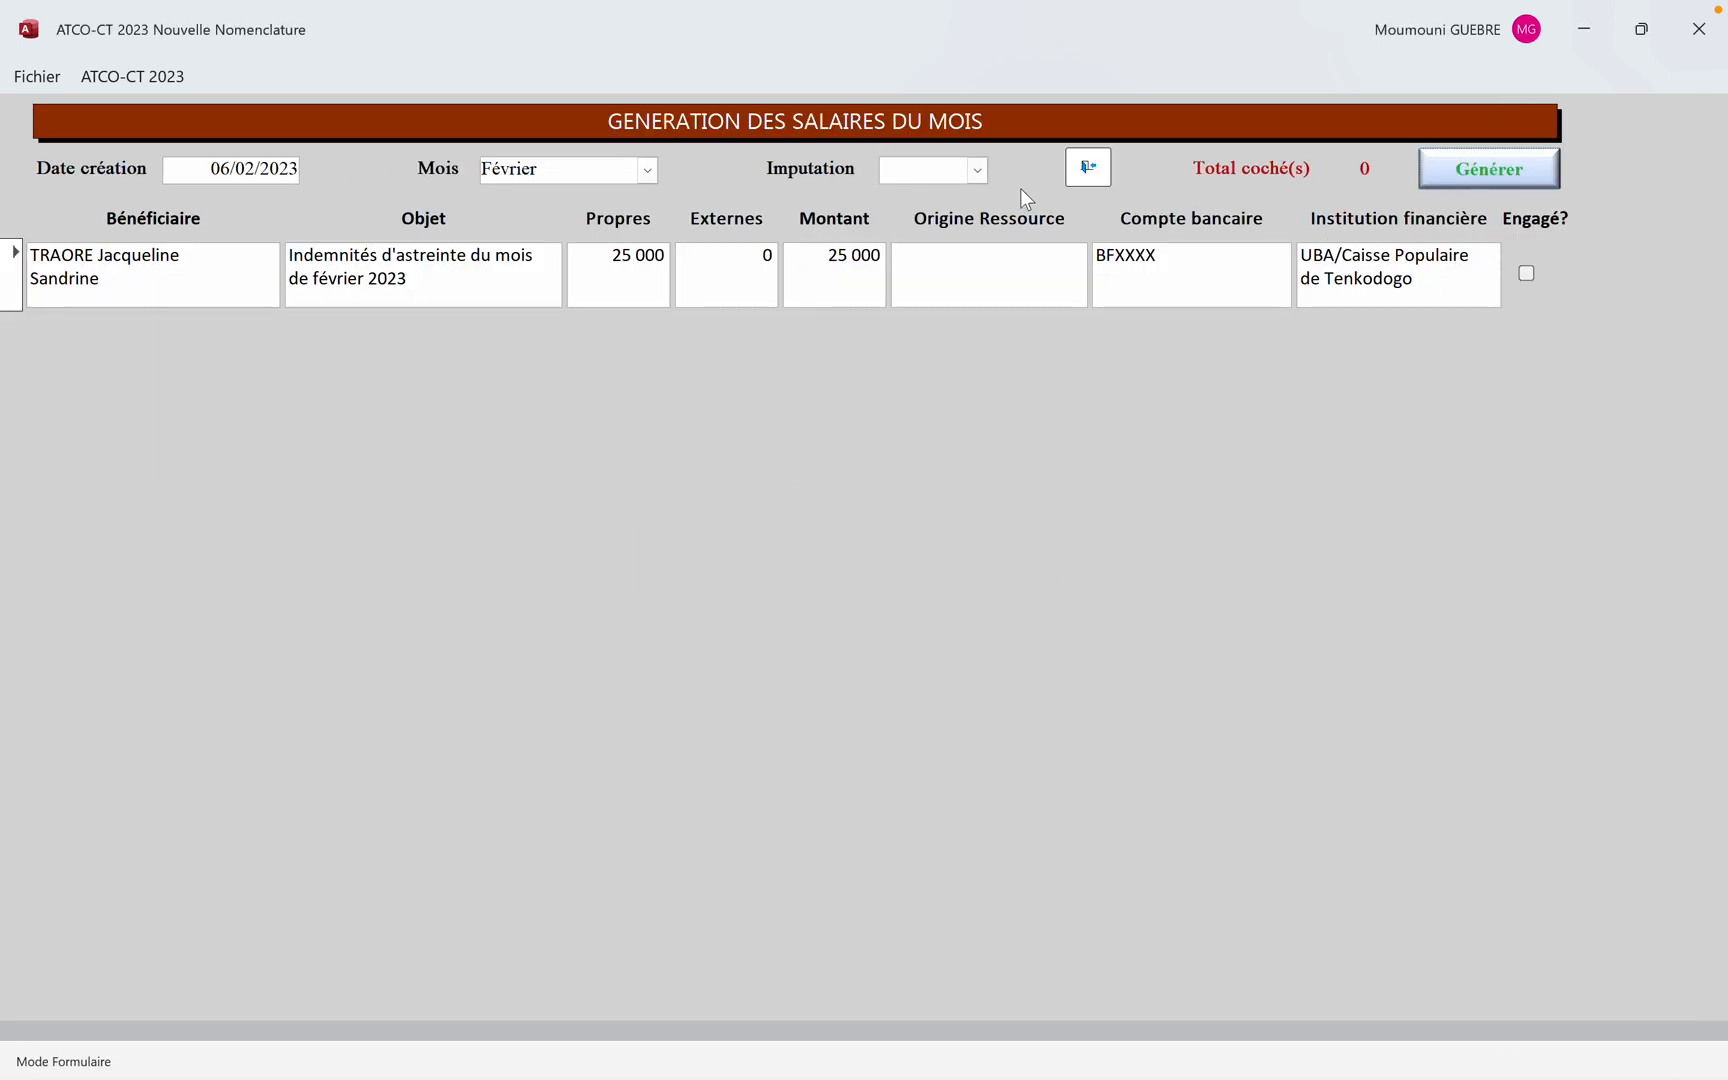
Generate and save the February housing allowance commitment and mandate for paragraph 6632 with its beneficiary marked as committed
click(976, 171)
click(966, 269)
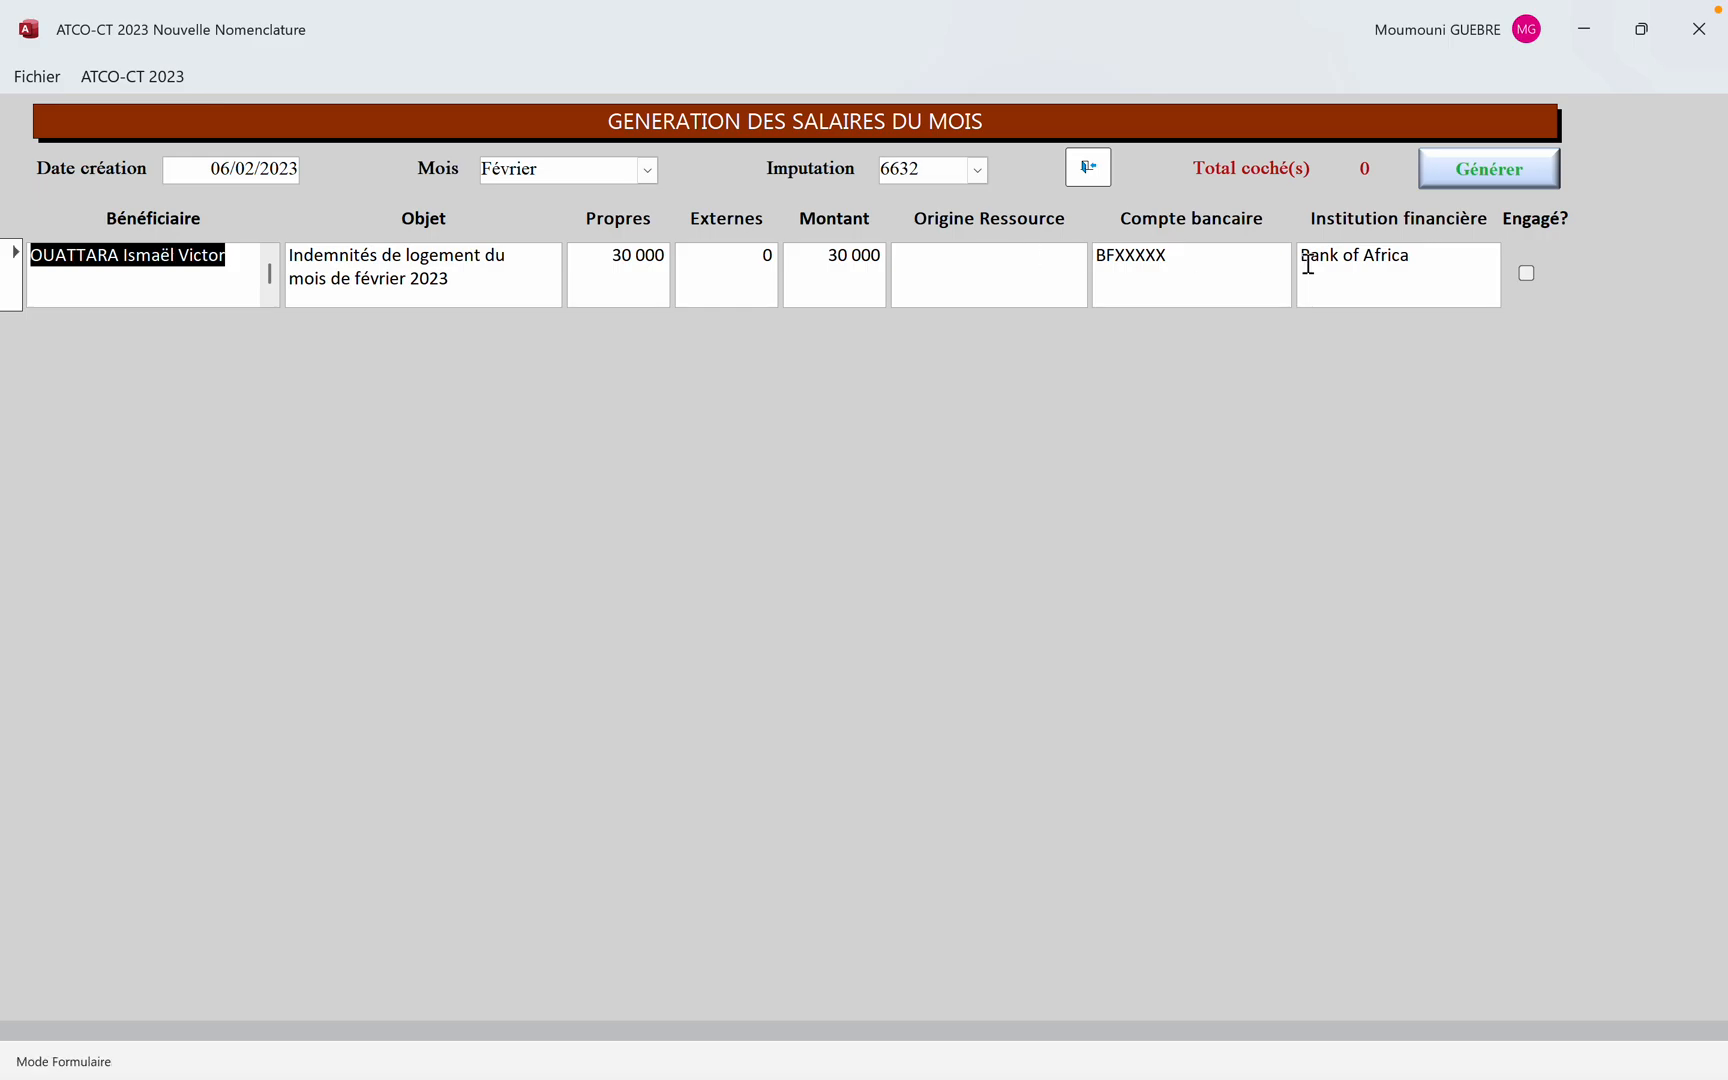
click(1522, 272)
click(1473, 171)
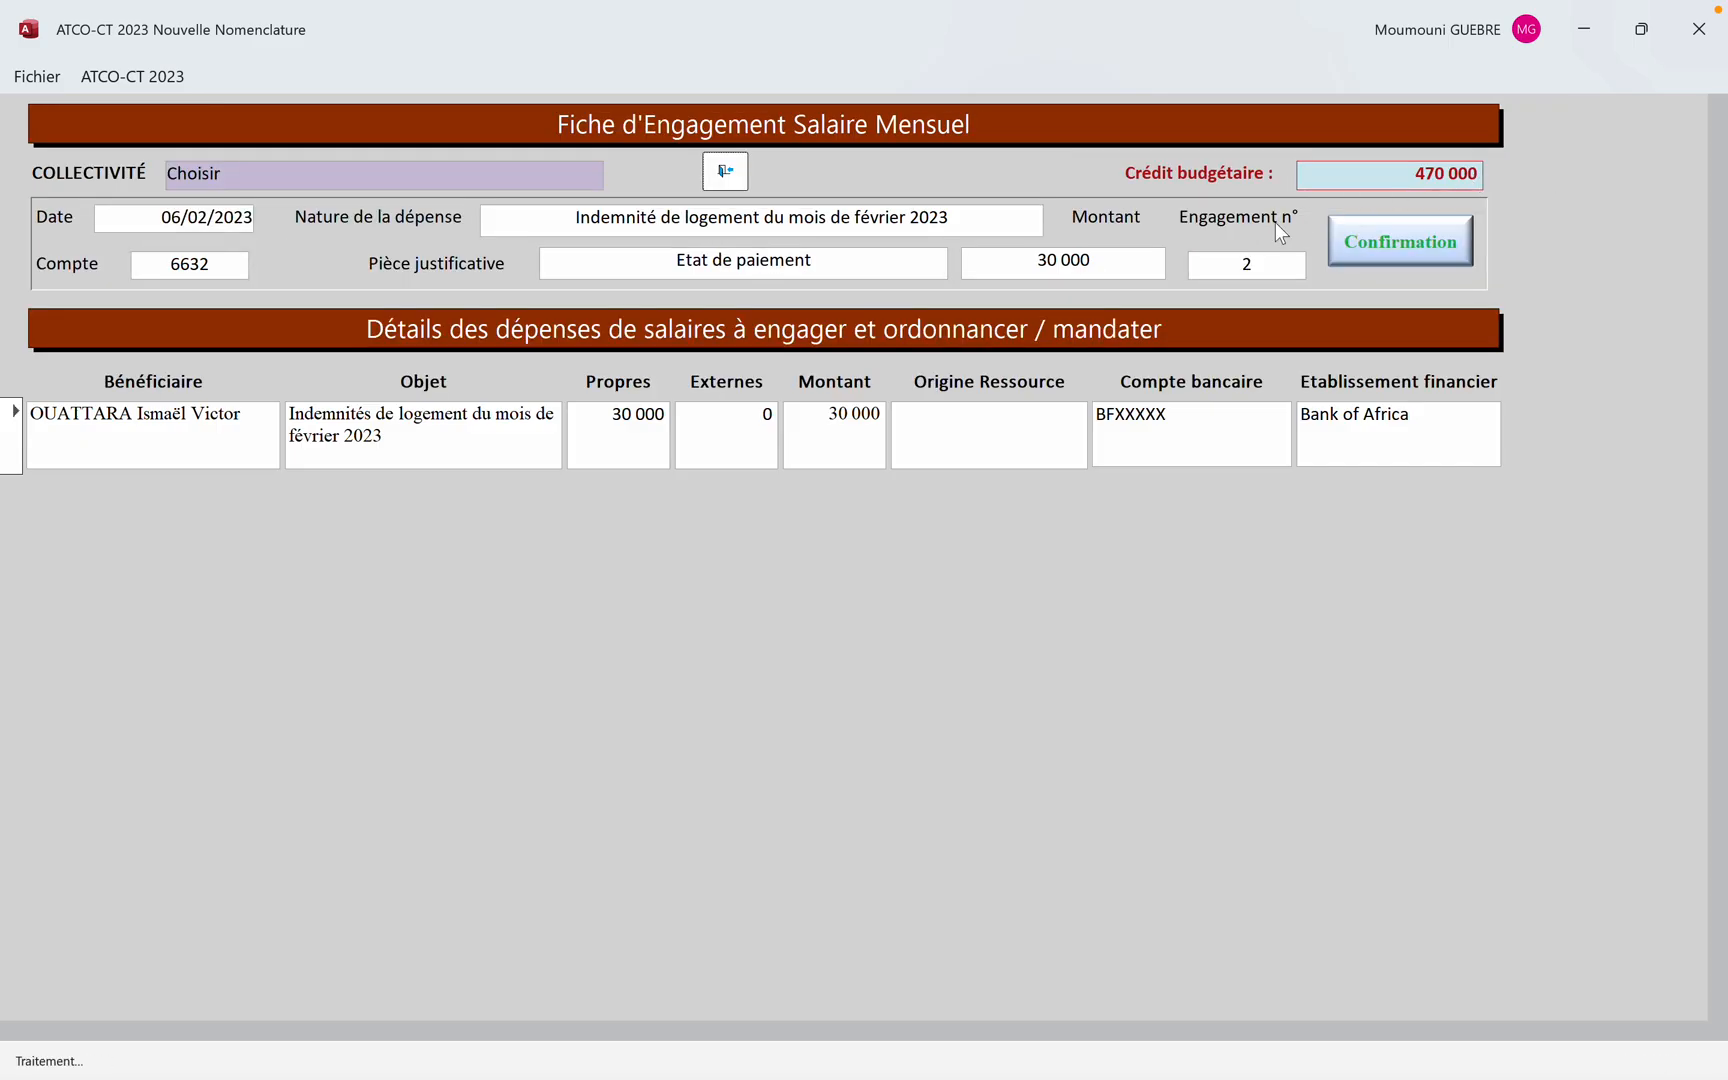
click(1400, 241)
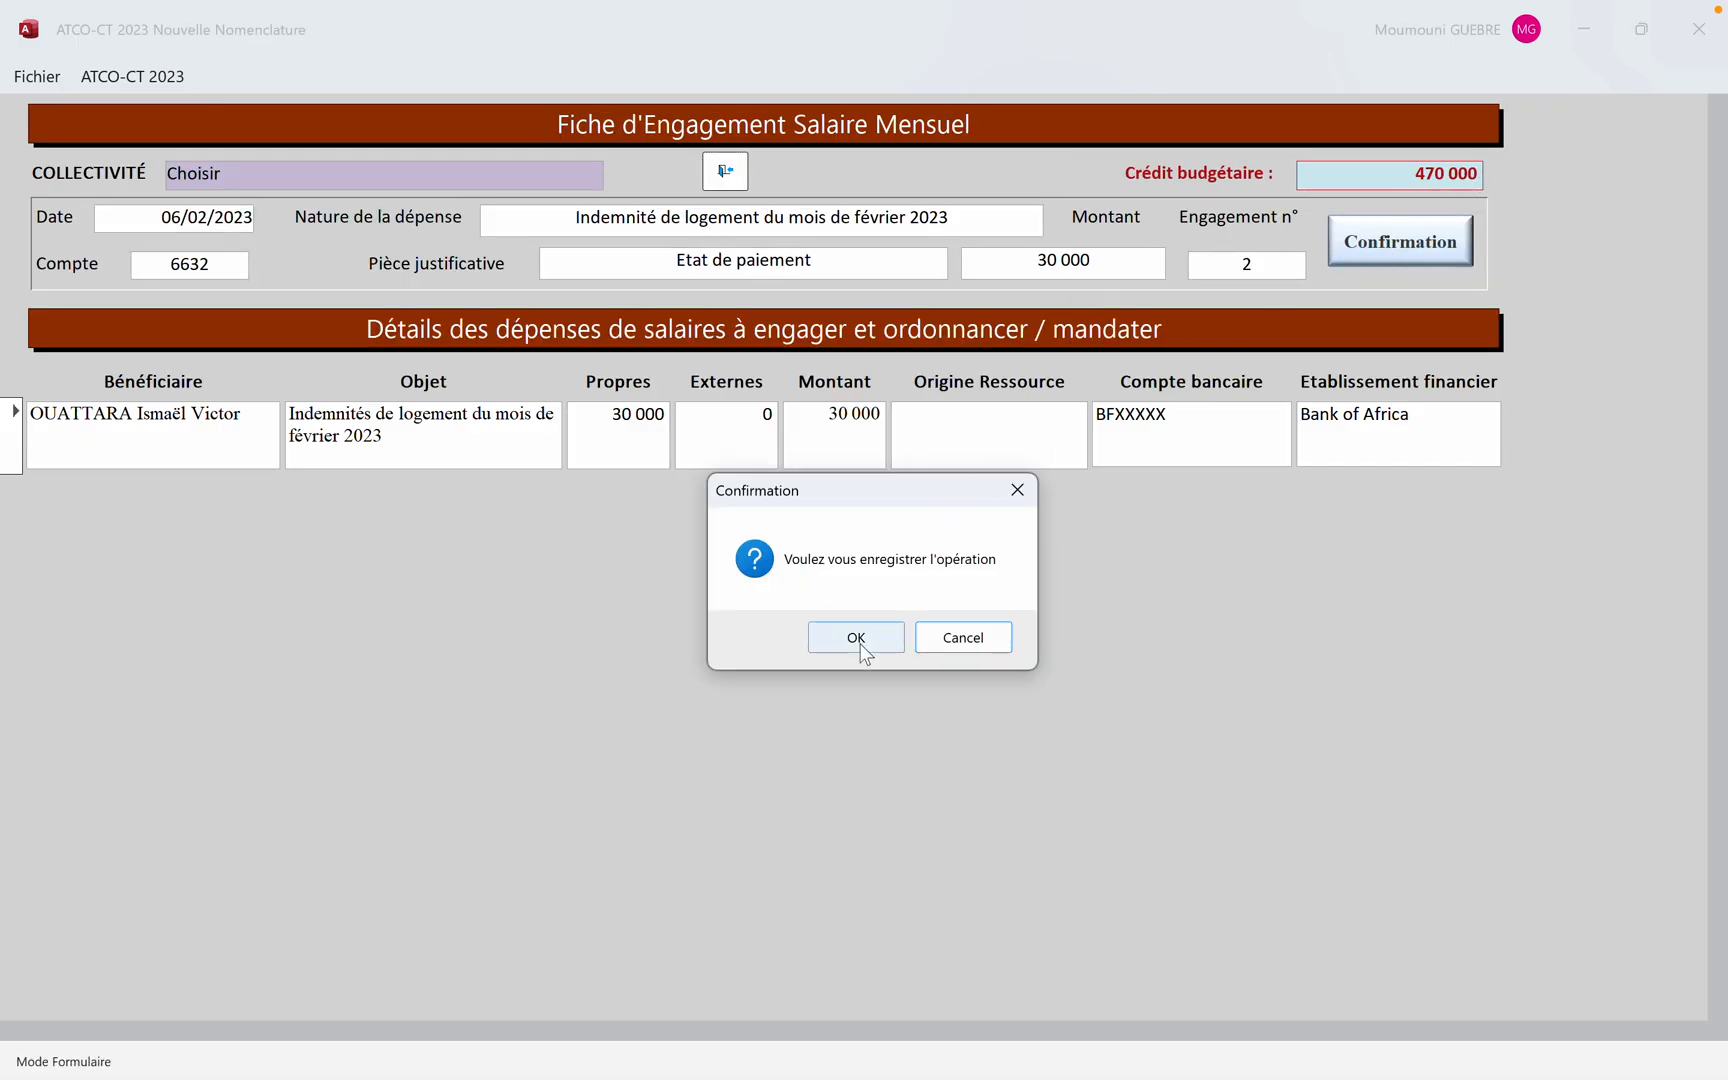
click(860, 640)
click(1015, 637)
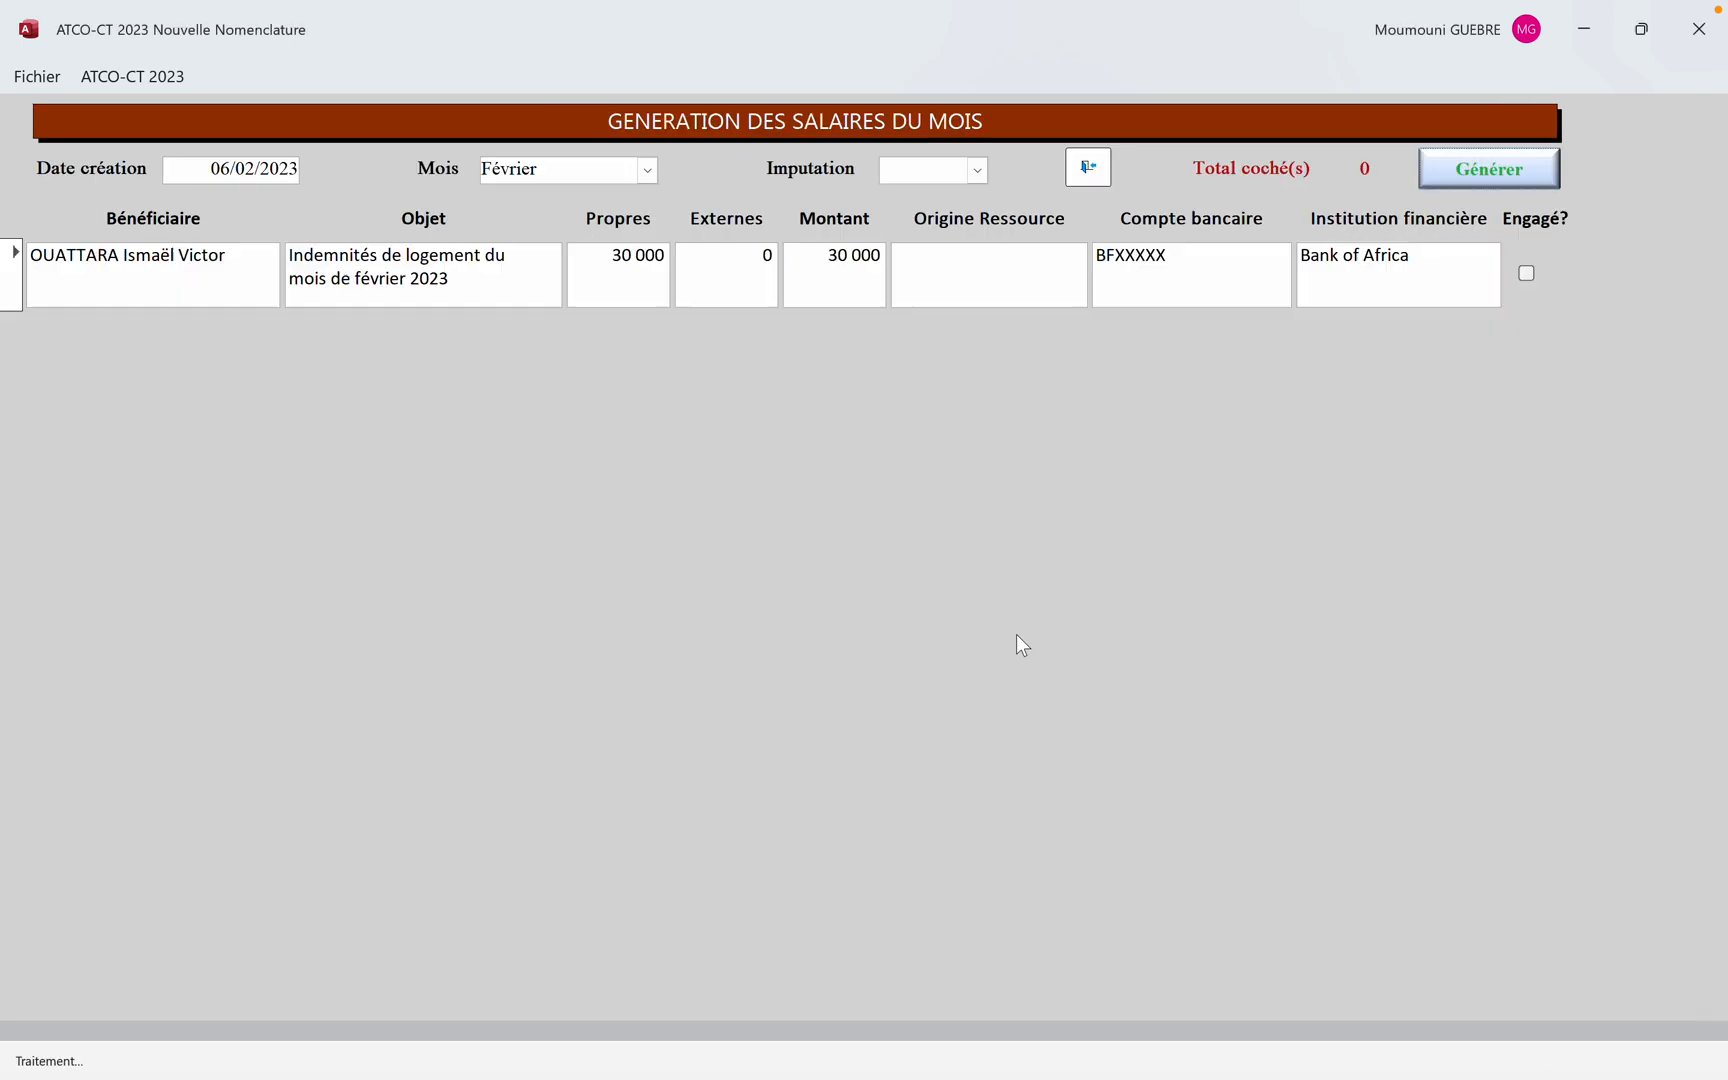
Generate and save the February technicality allowance commitment and mandate for paragraph 6633 with its beneficiary marked as committed
click(975, 171)
click(975, 287)
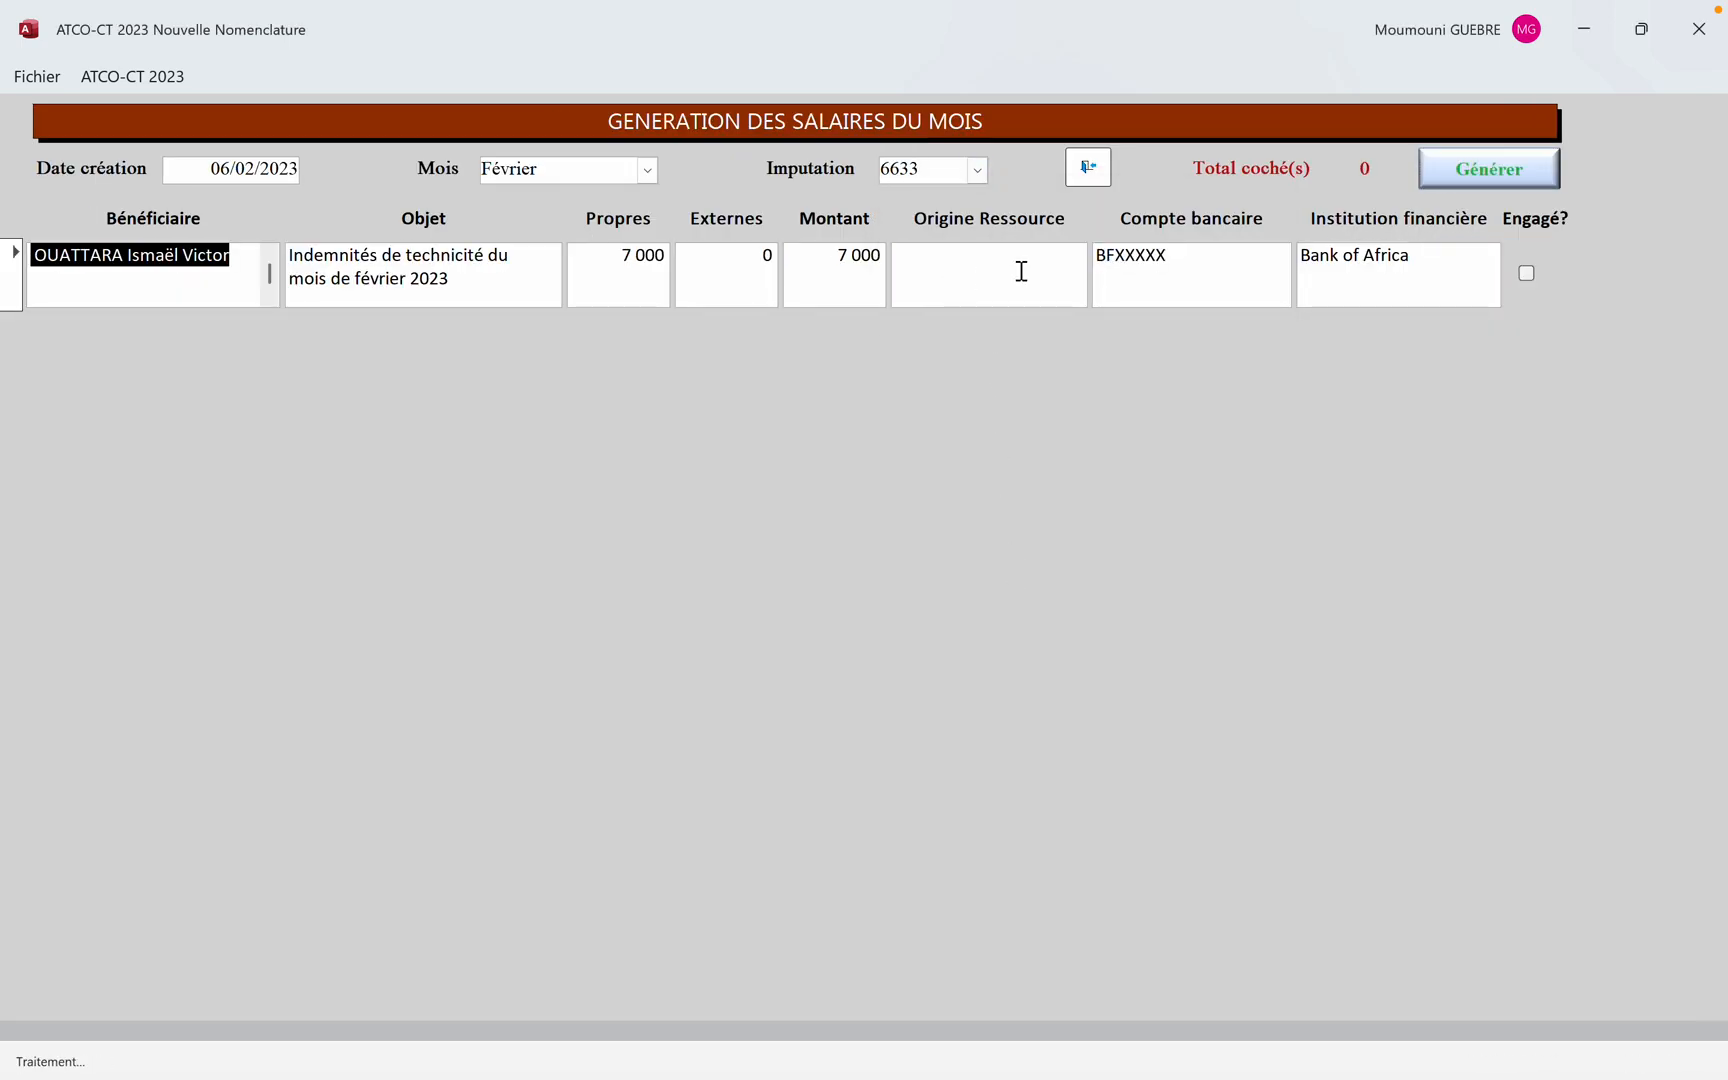
click(1526, 272)
click(1487, 168)
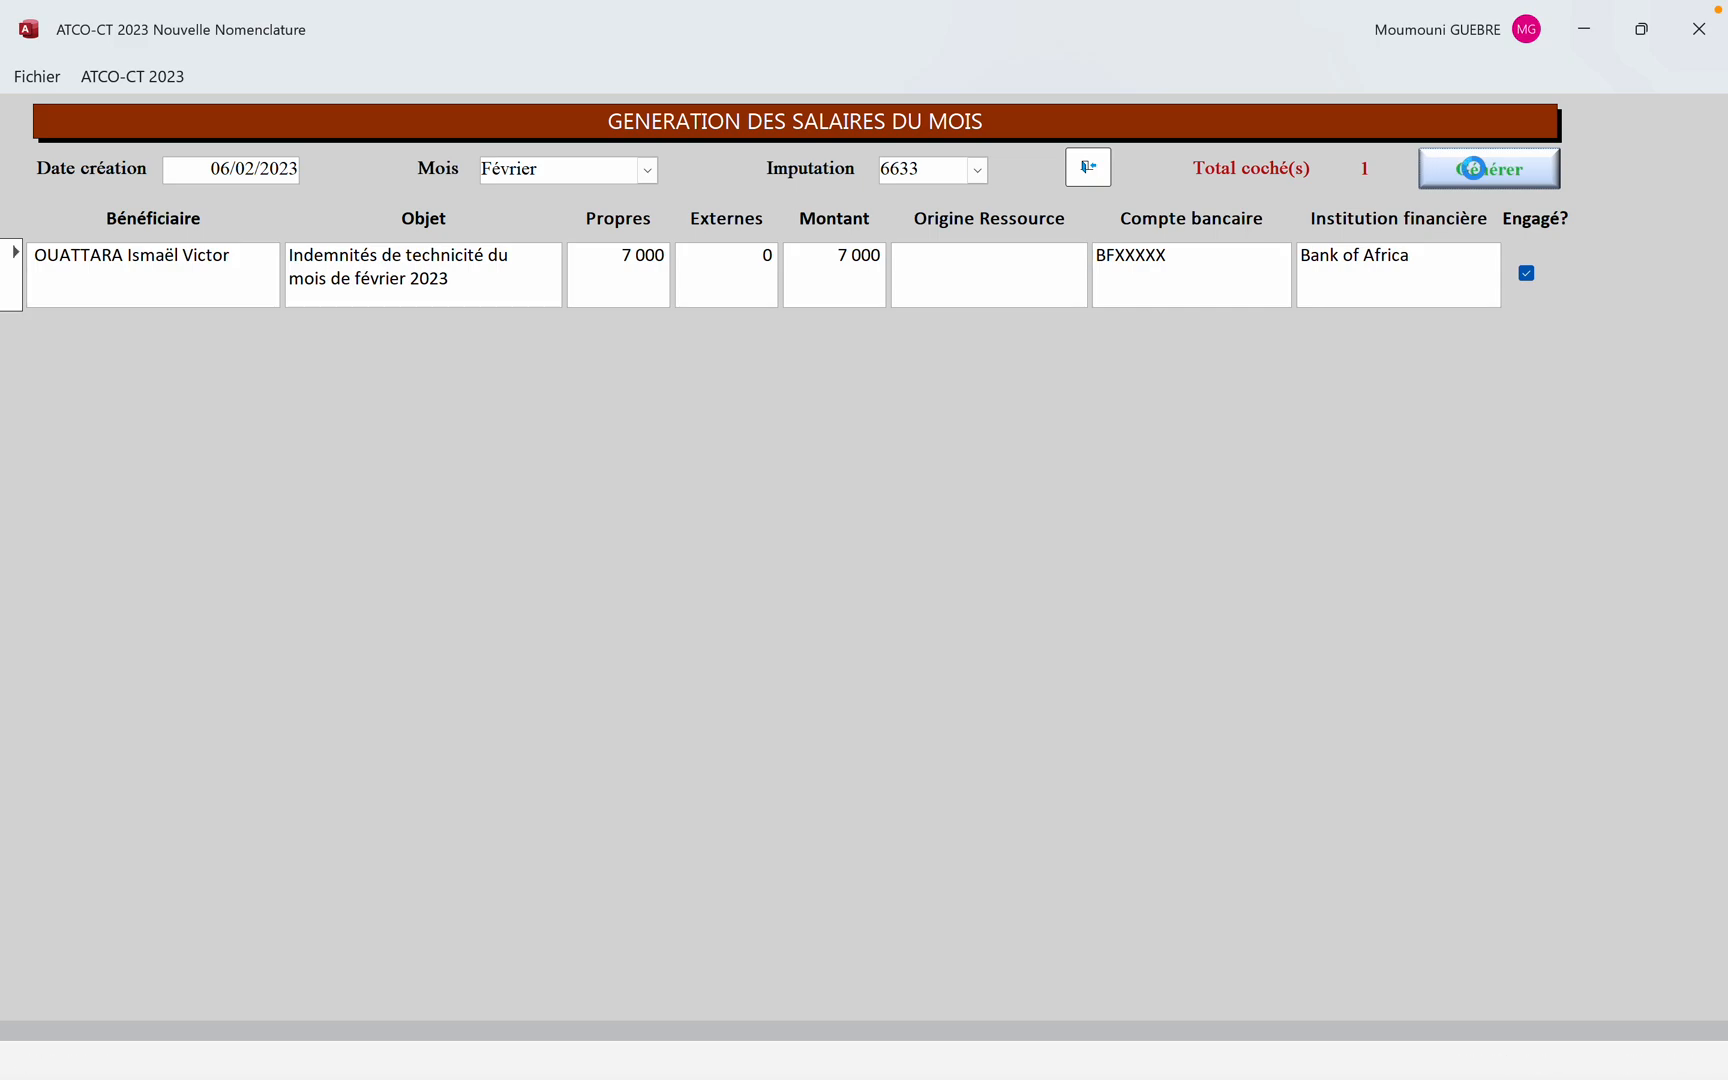
click(1398, 242)
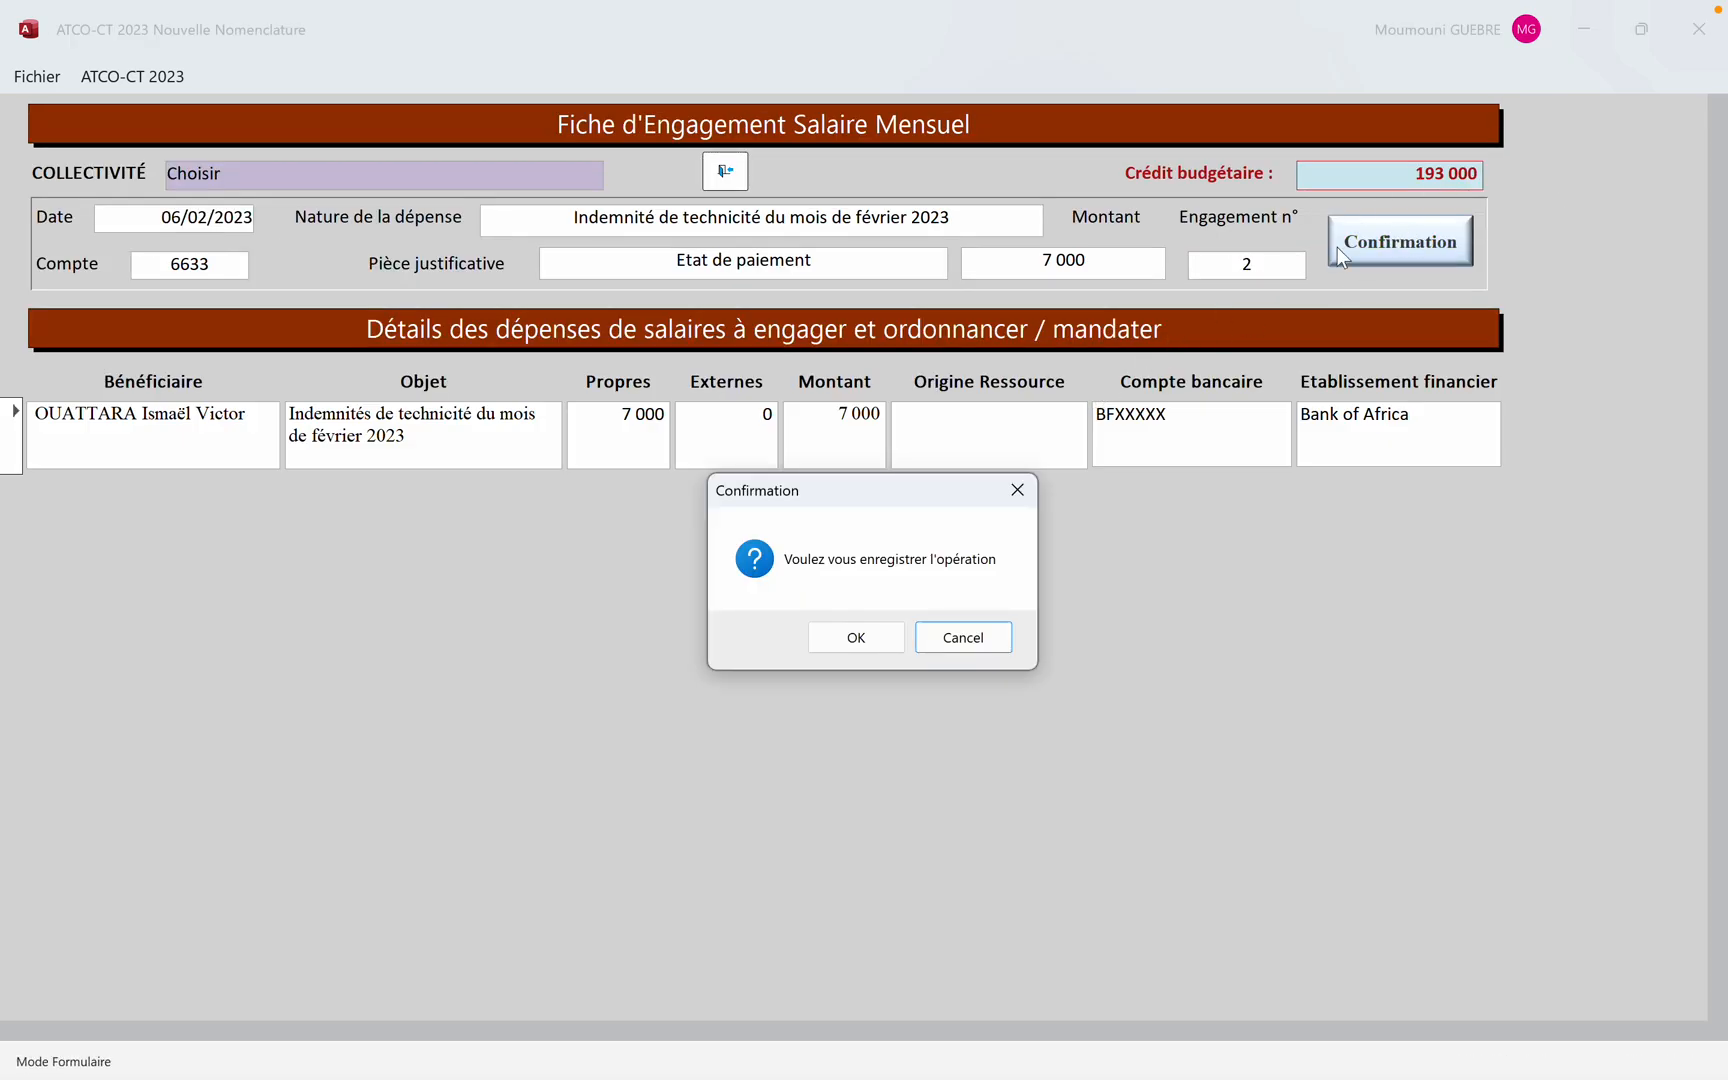
click(858, 637)
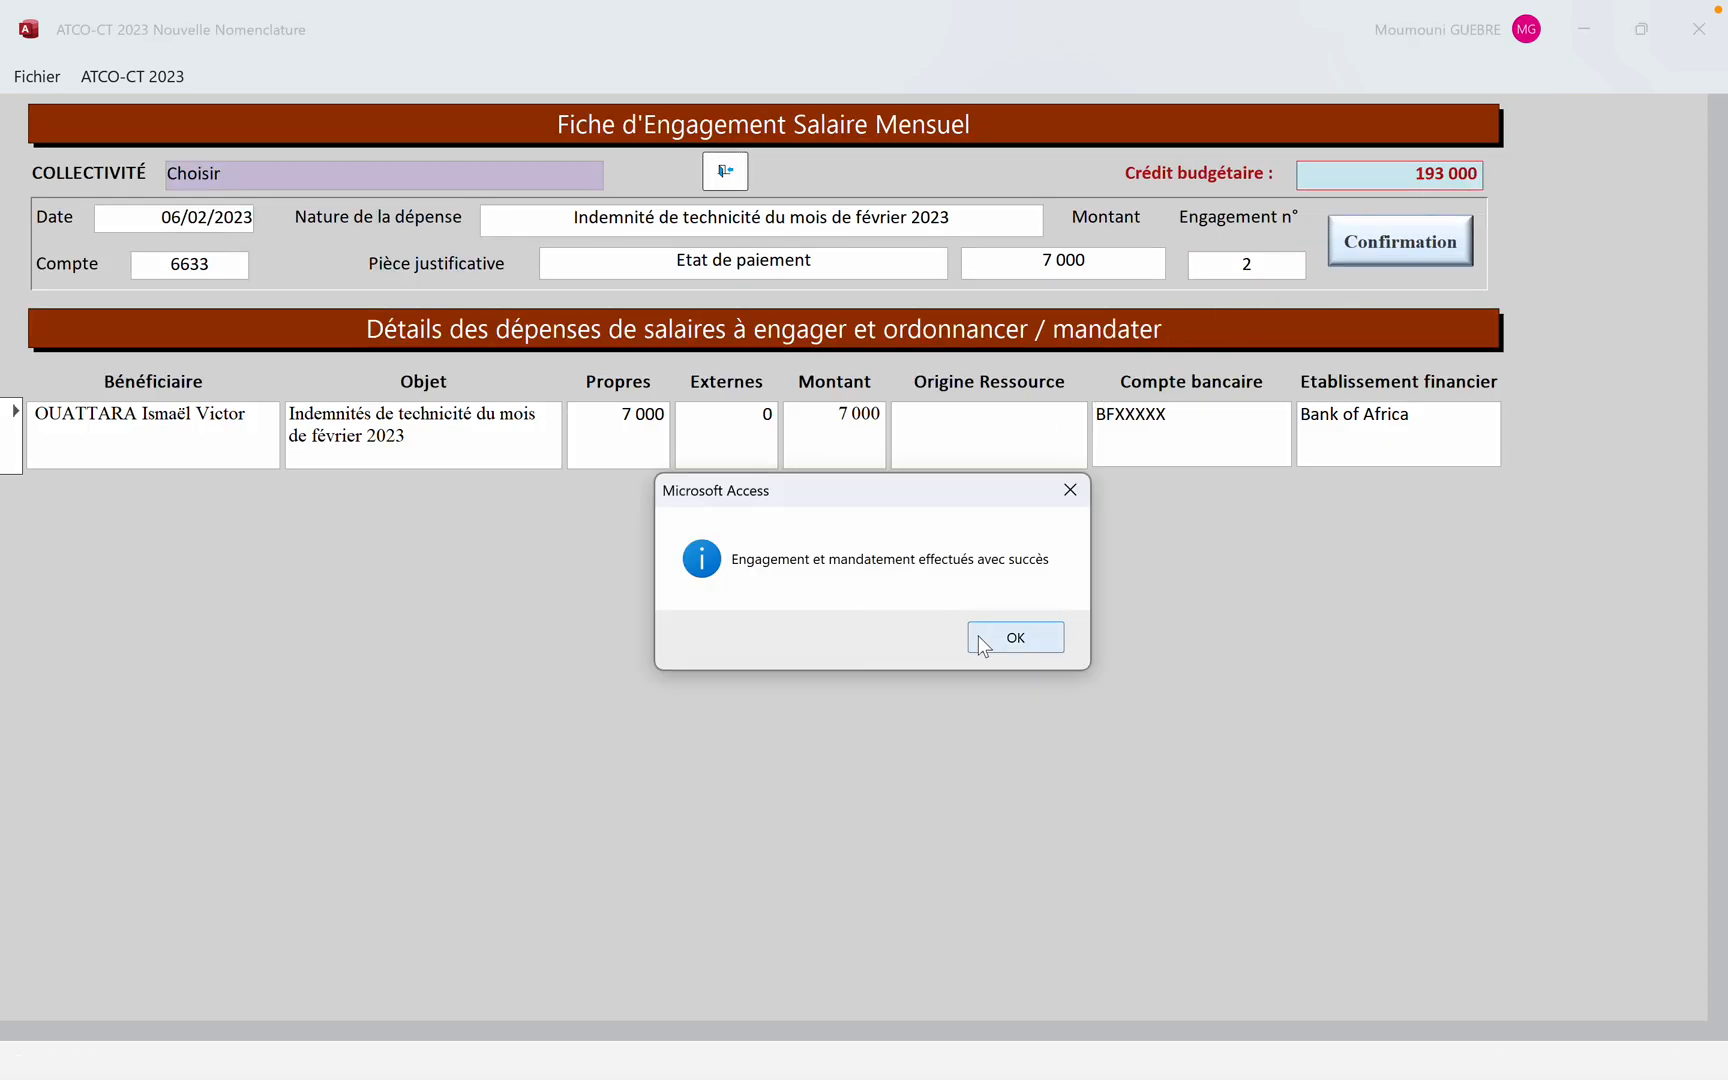
click(977, 637)
Try to generate the February technicality allowance commitment for paragraph 6633 a second time
click(975, 172)
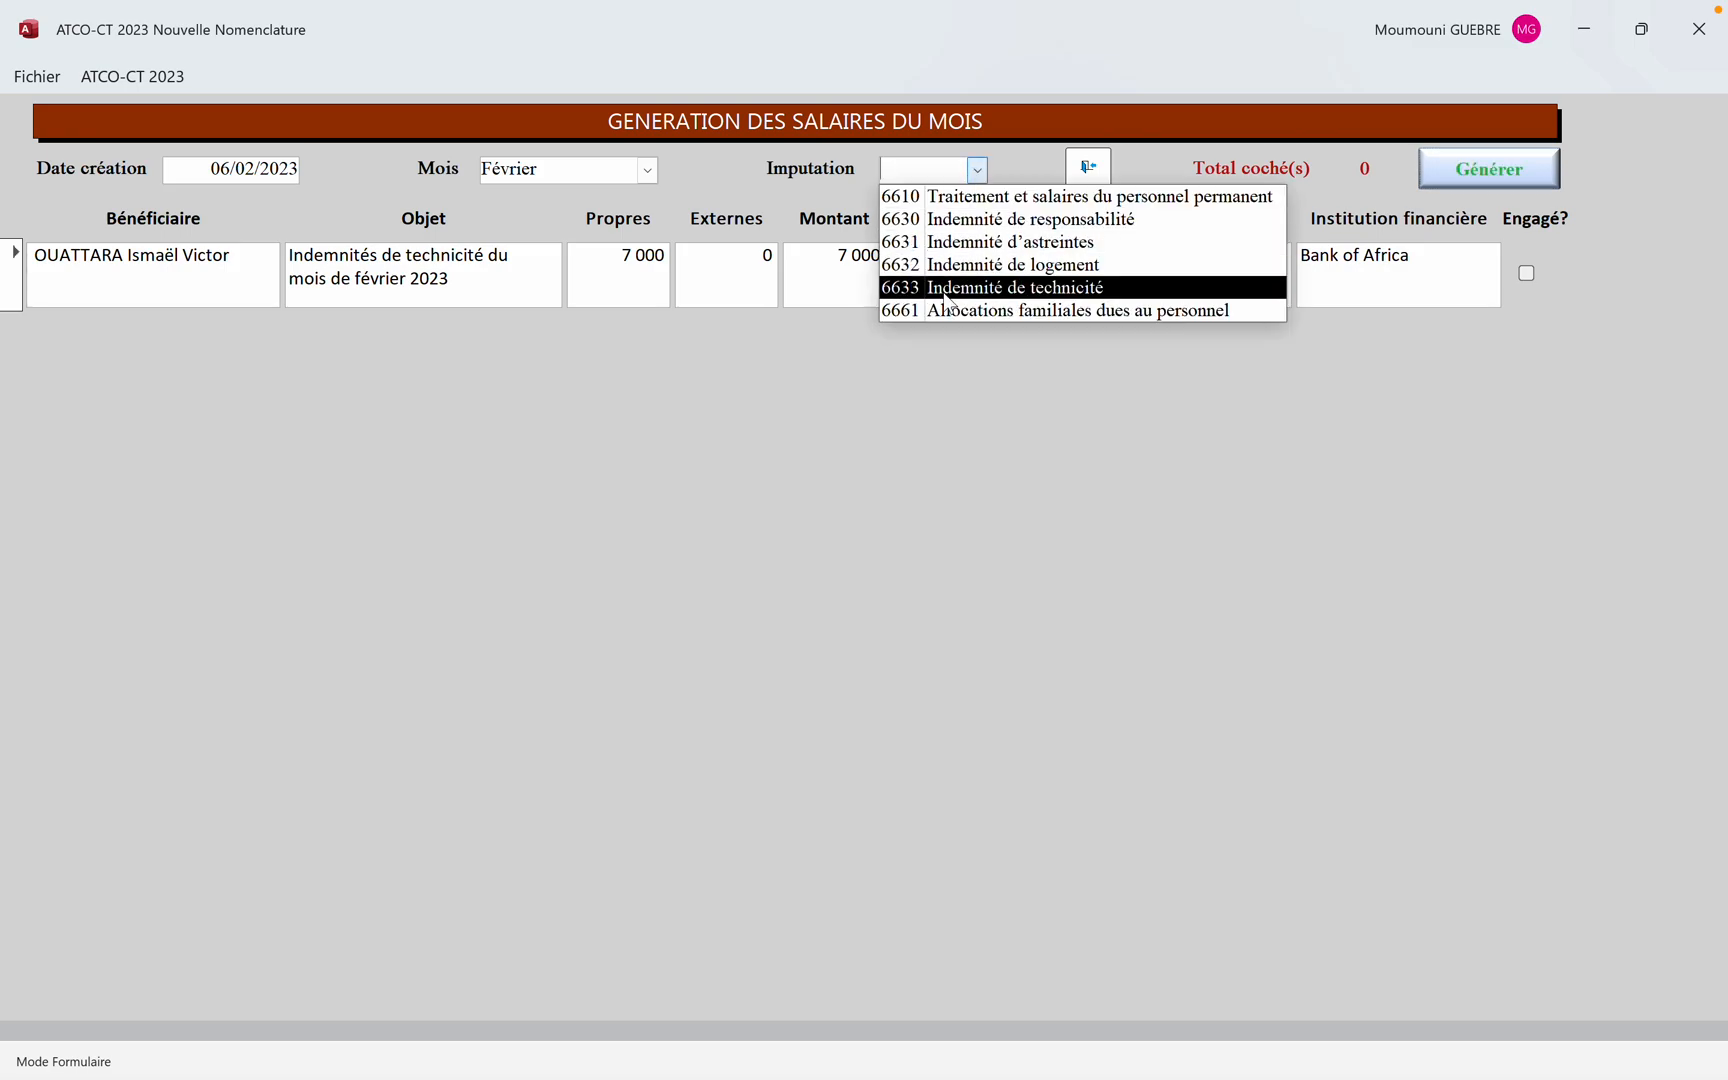
click(948, 290)
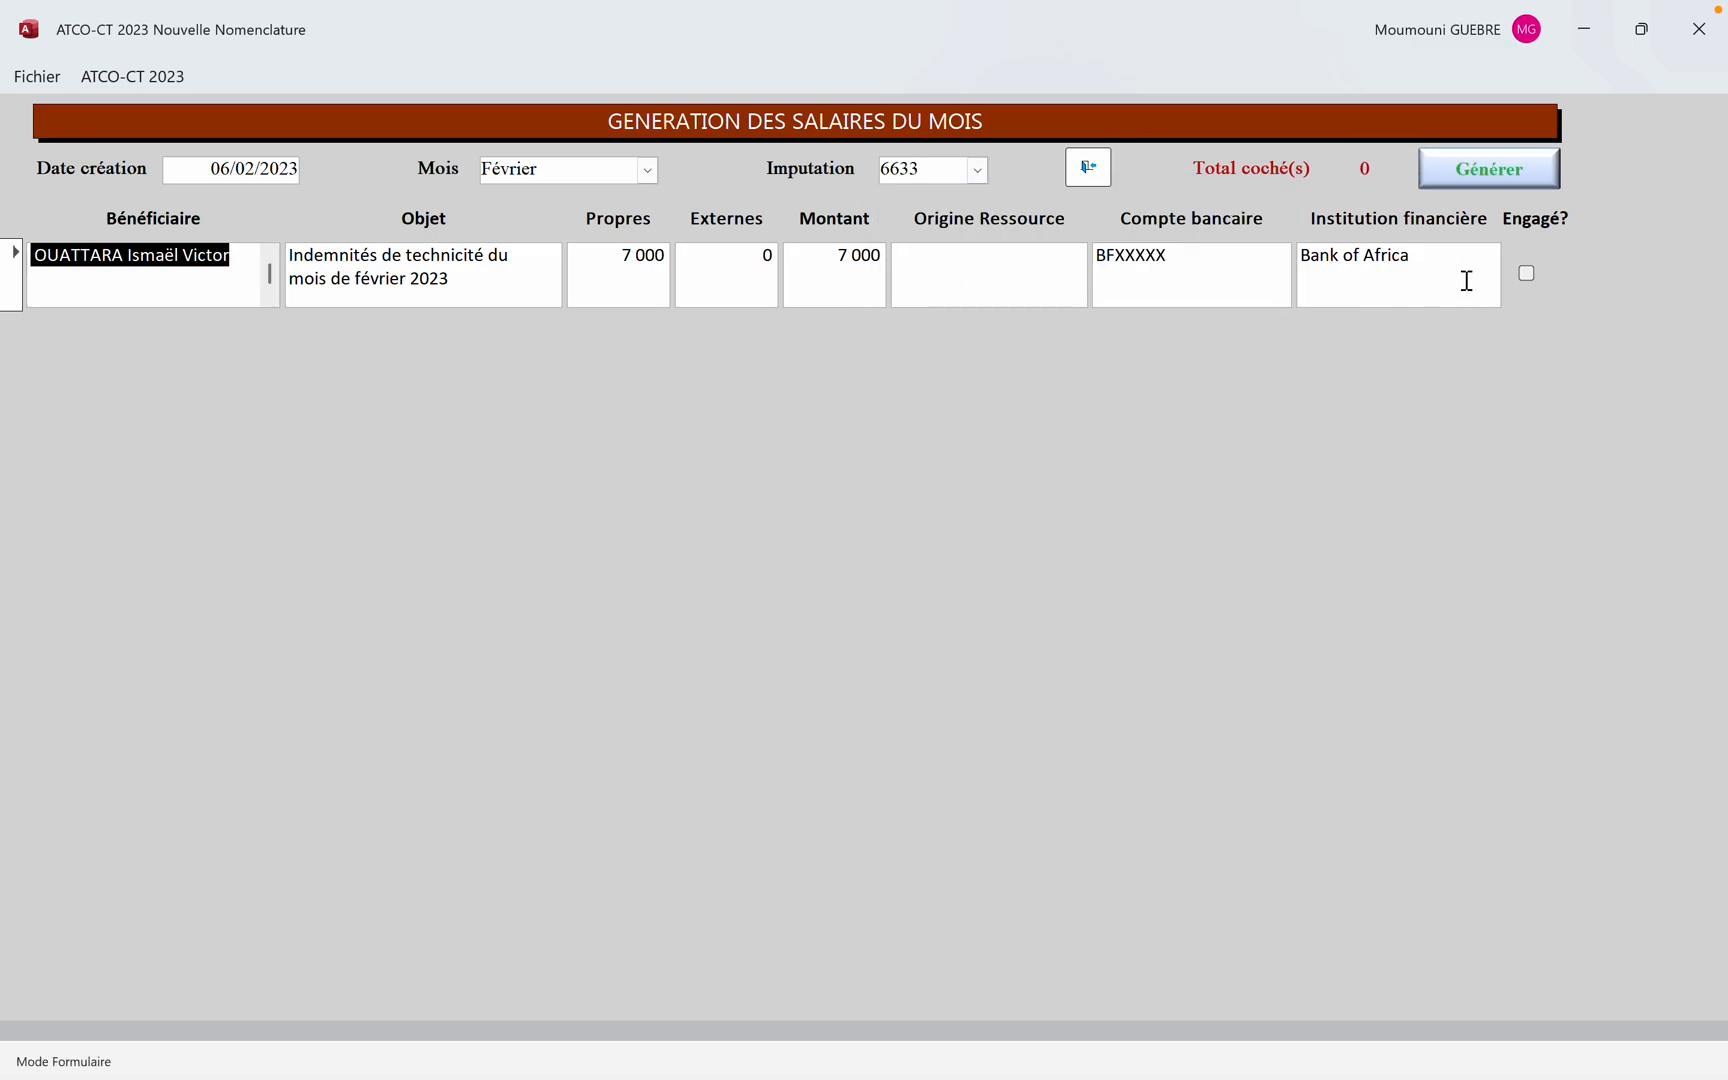
click(1526, 273)
click(1482, 174)
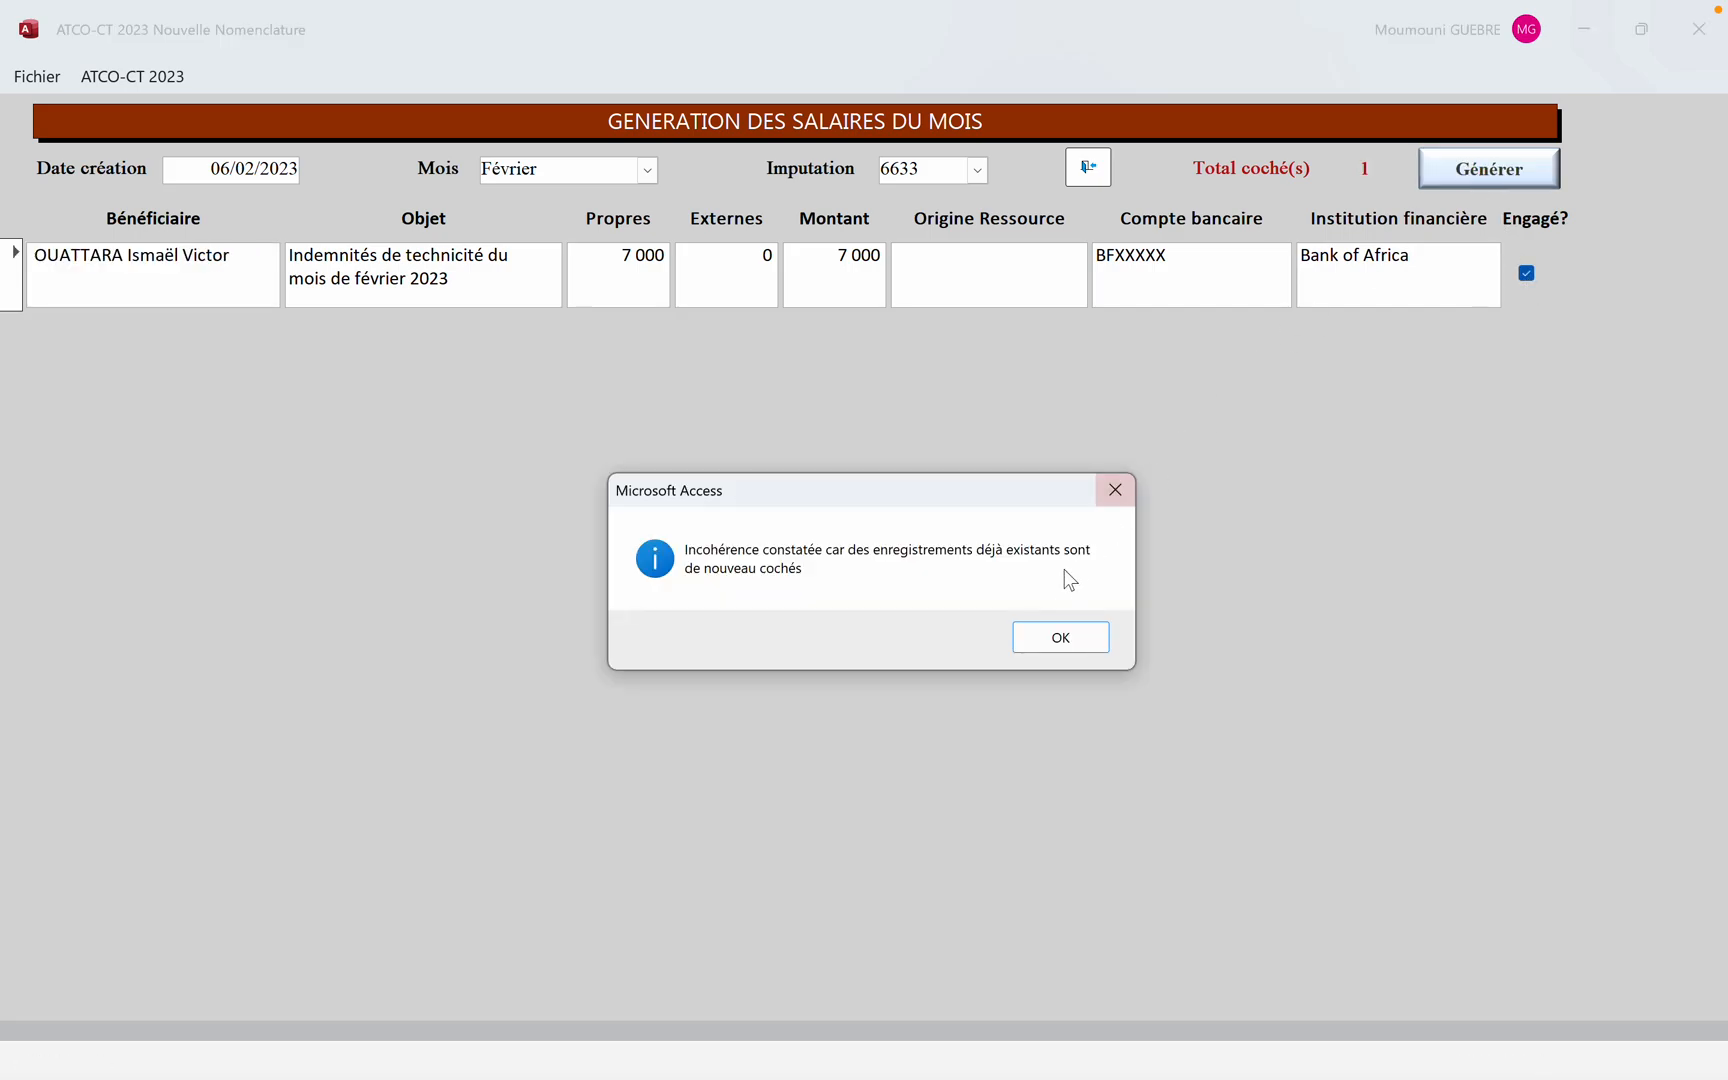
click(1048, 643)
Generate and save the February family allowances commitment and mandate for paragraph 6661 with its beneficiary marked as committed
click(977, 171)
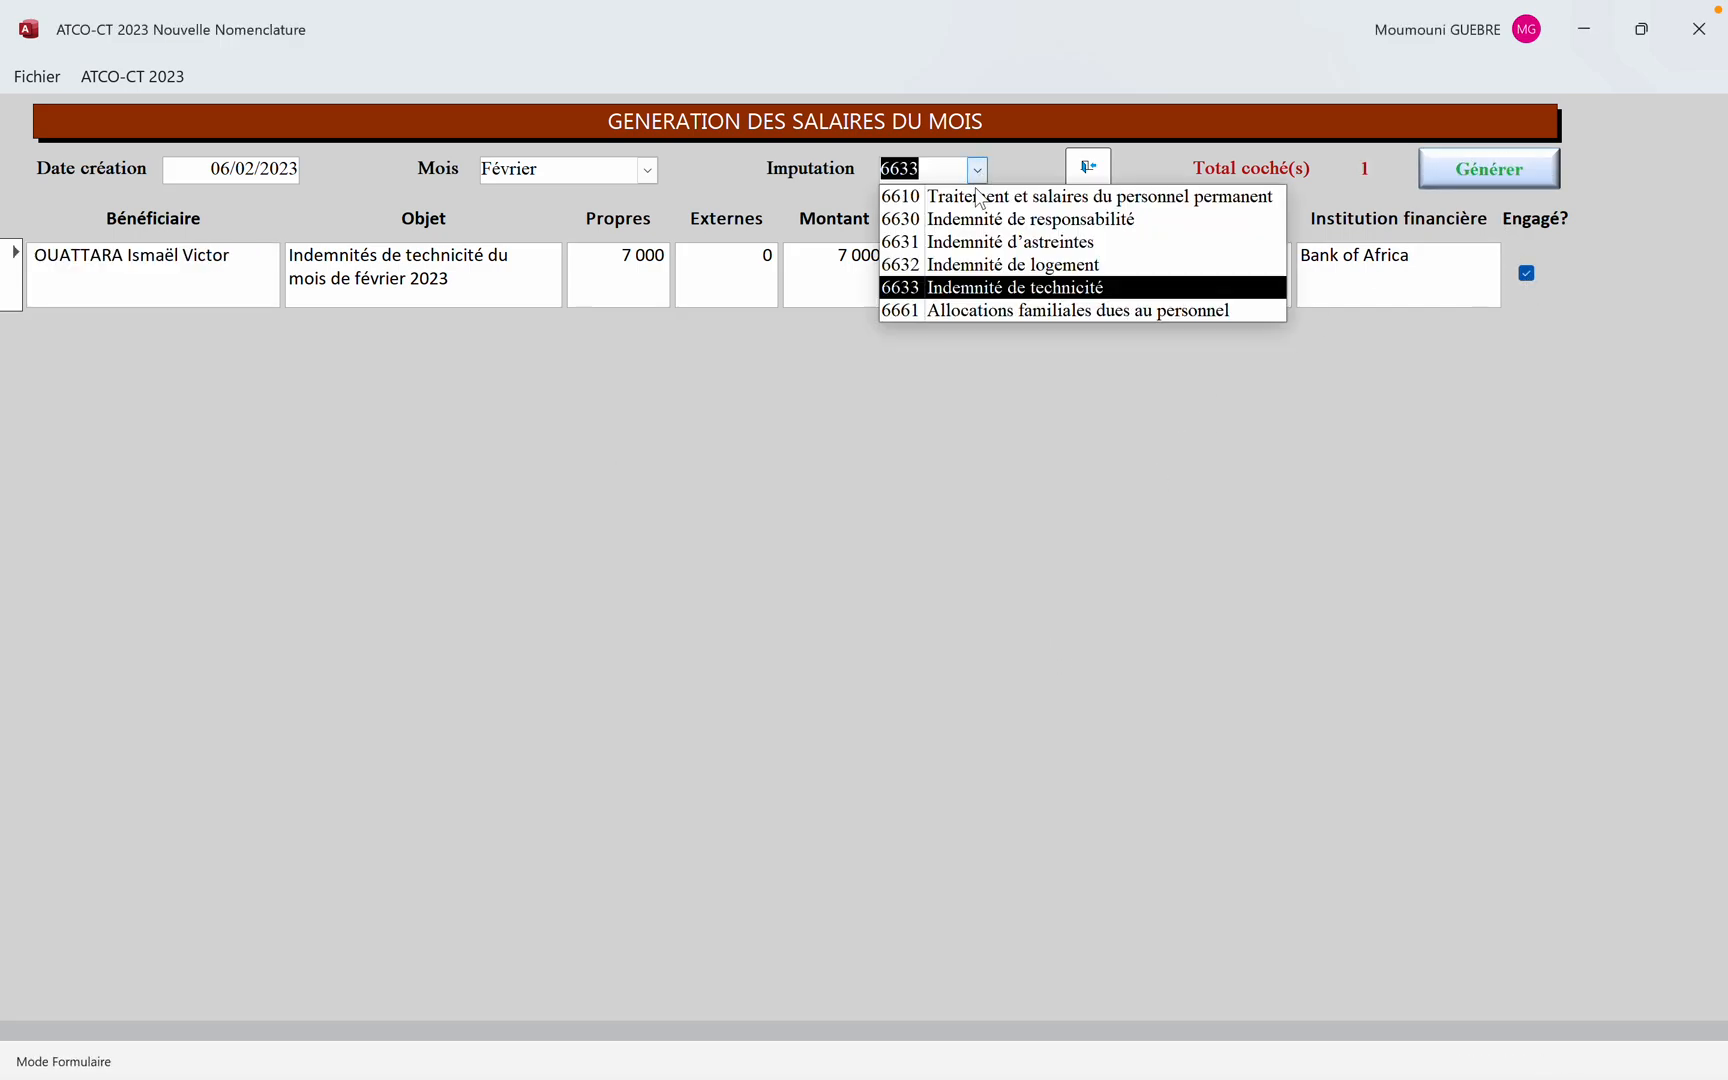
click(948, 309)
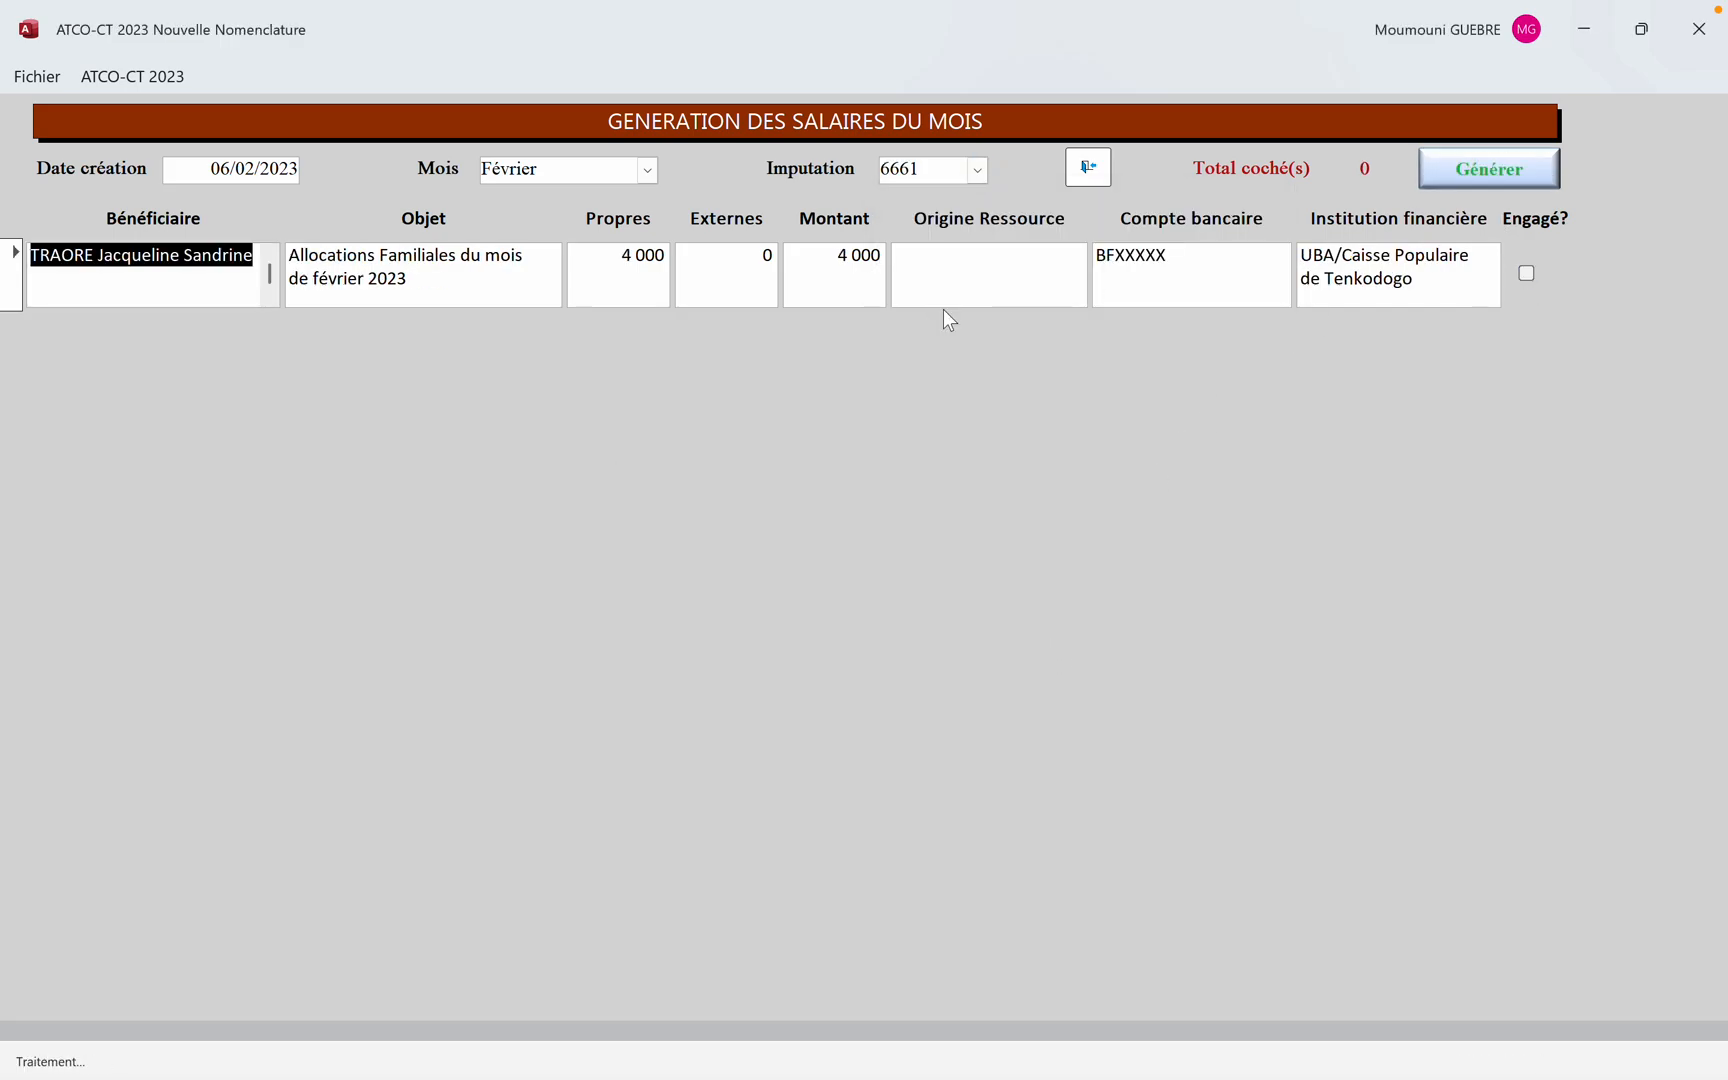
click(1528, 274)
click(1482, 168)
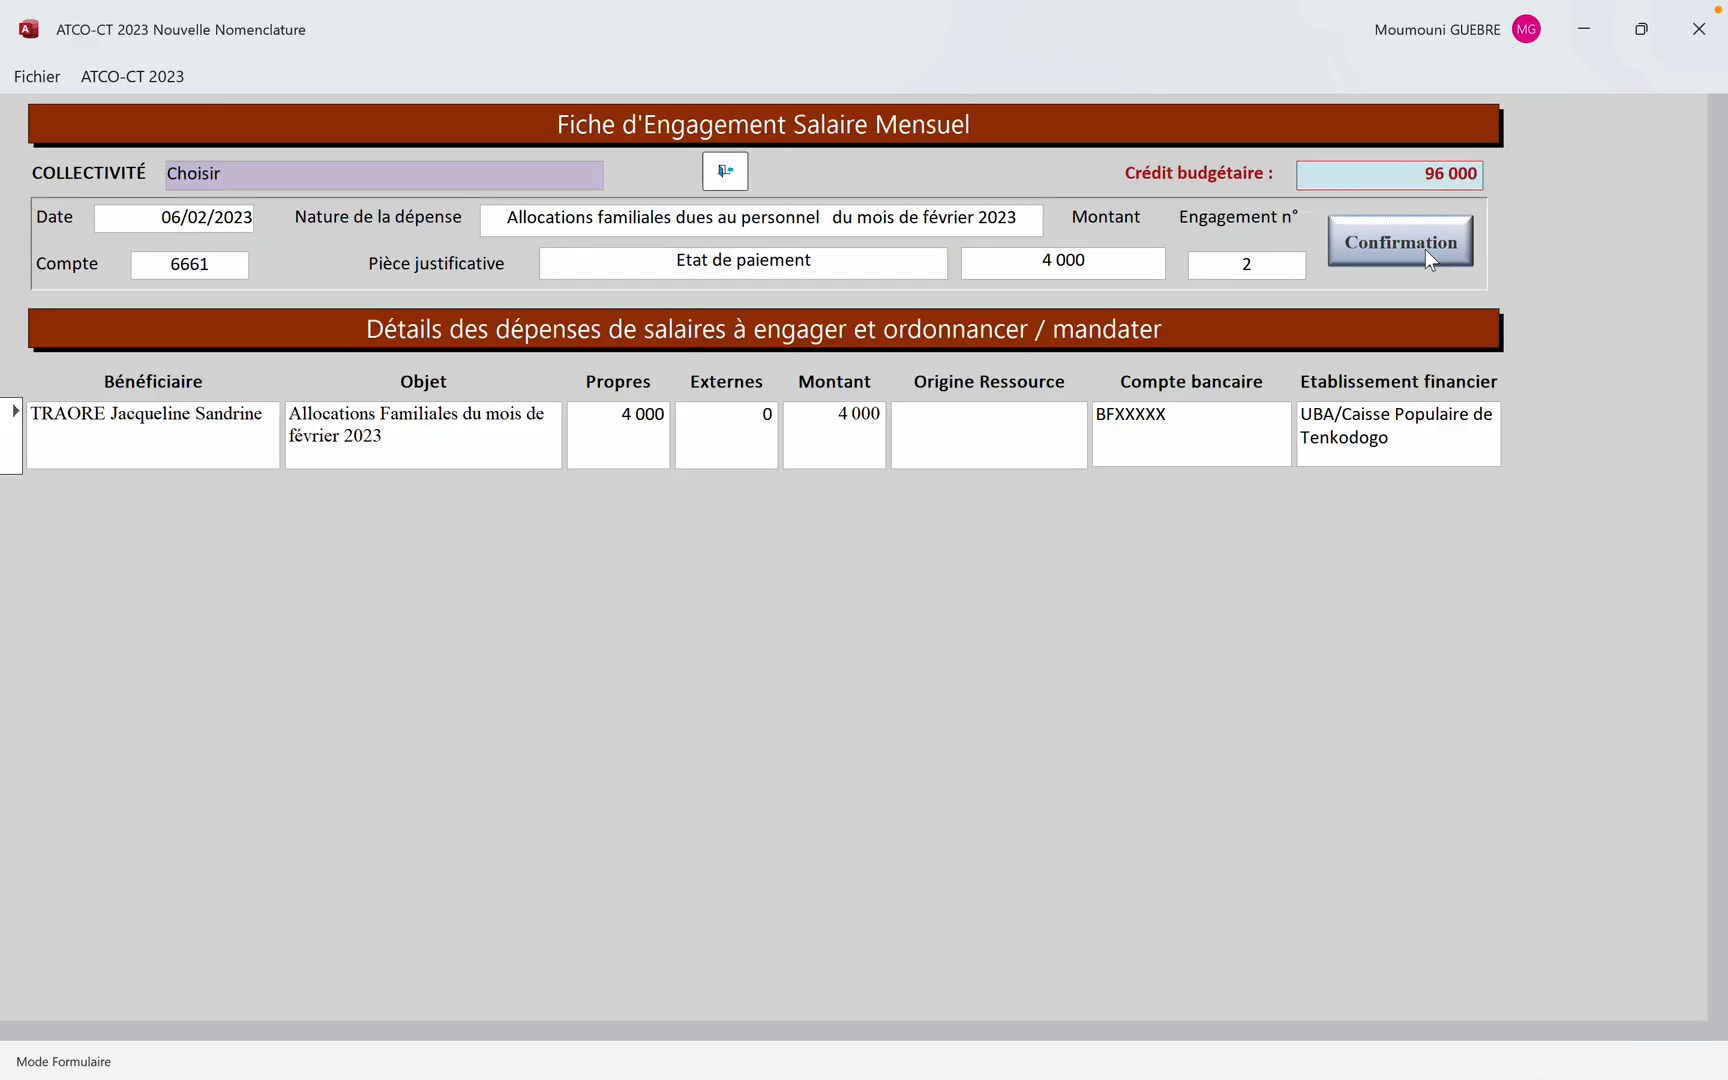
click(1426, 248)
click(867, 645)
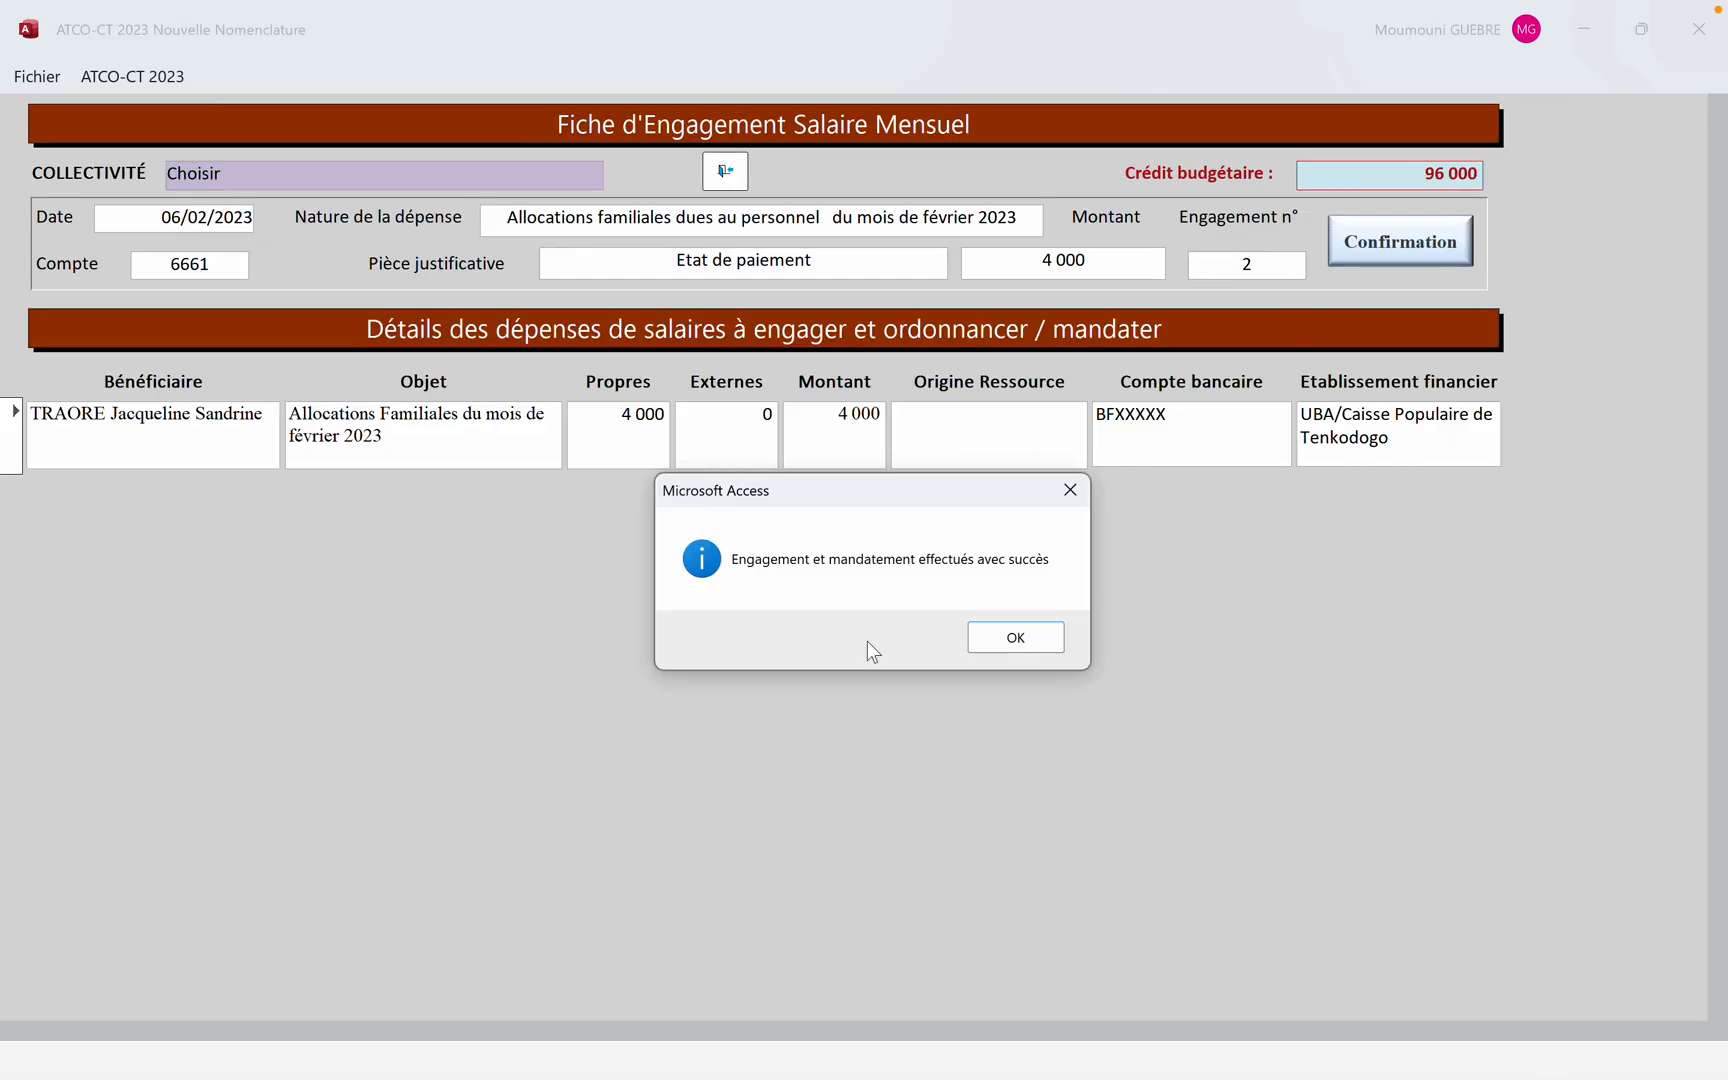
click(1018, 640)
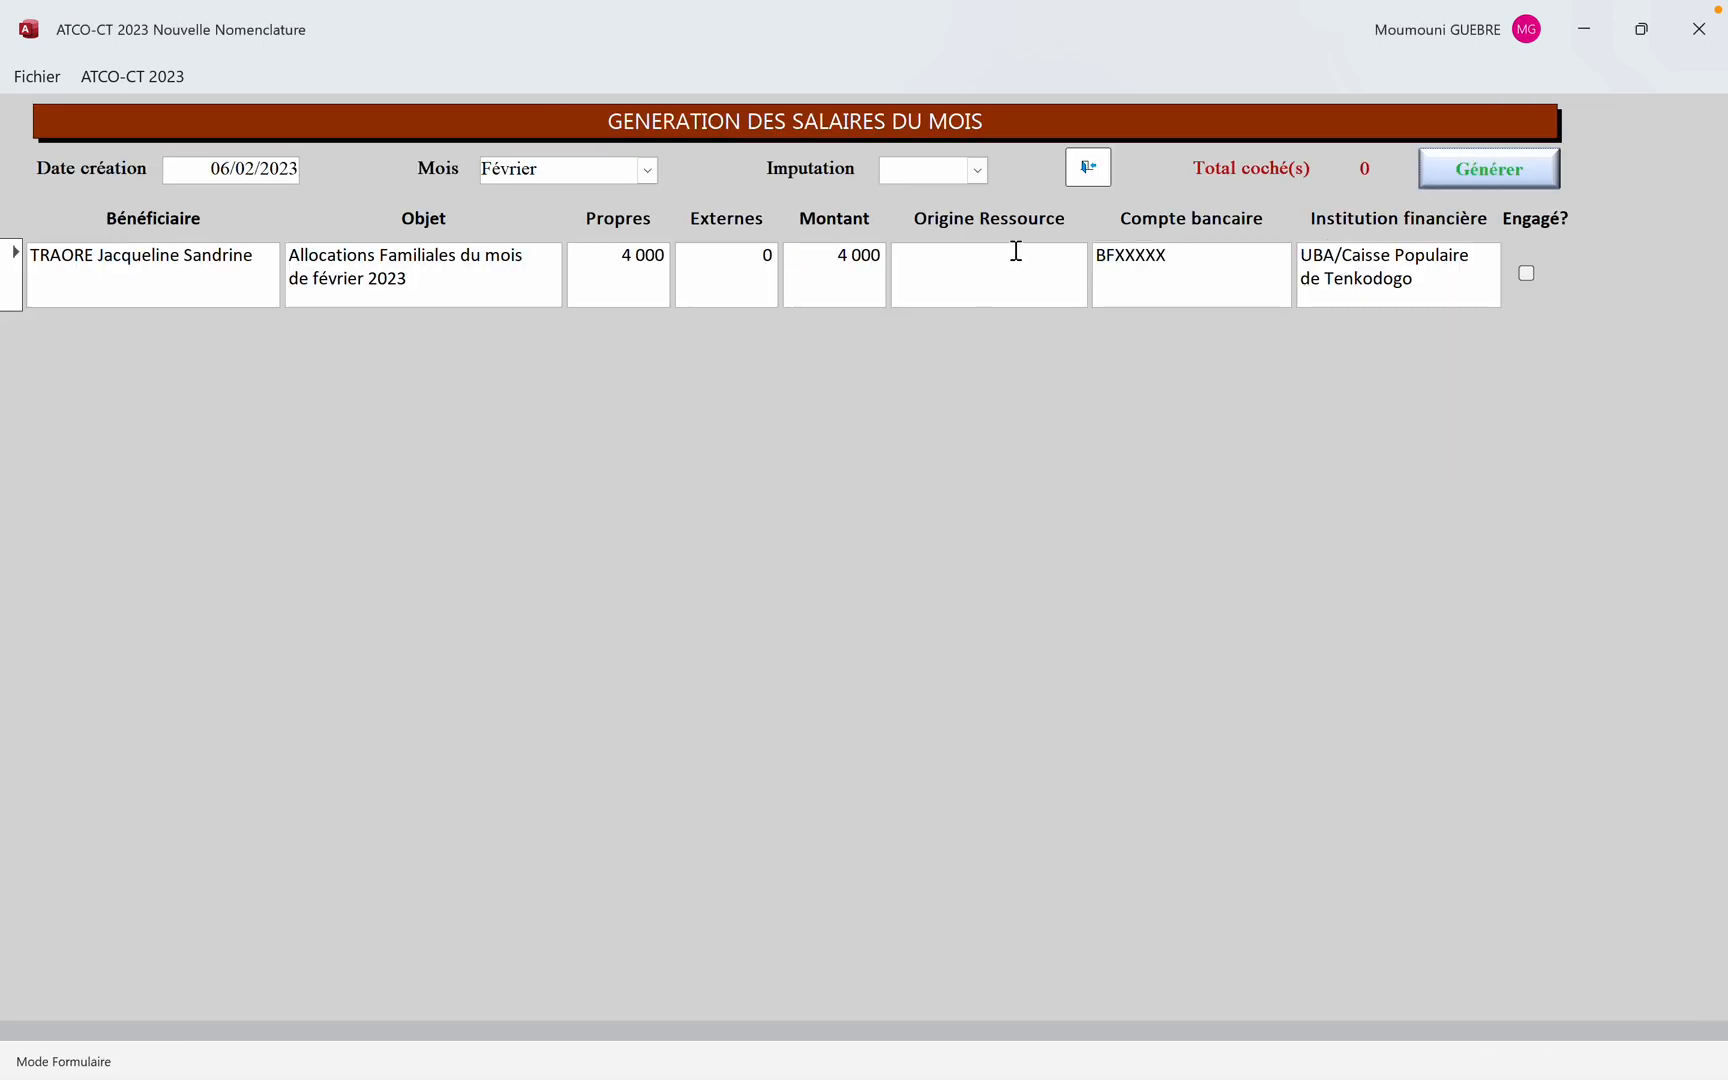
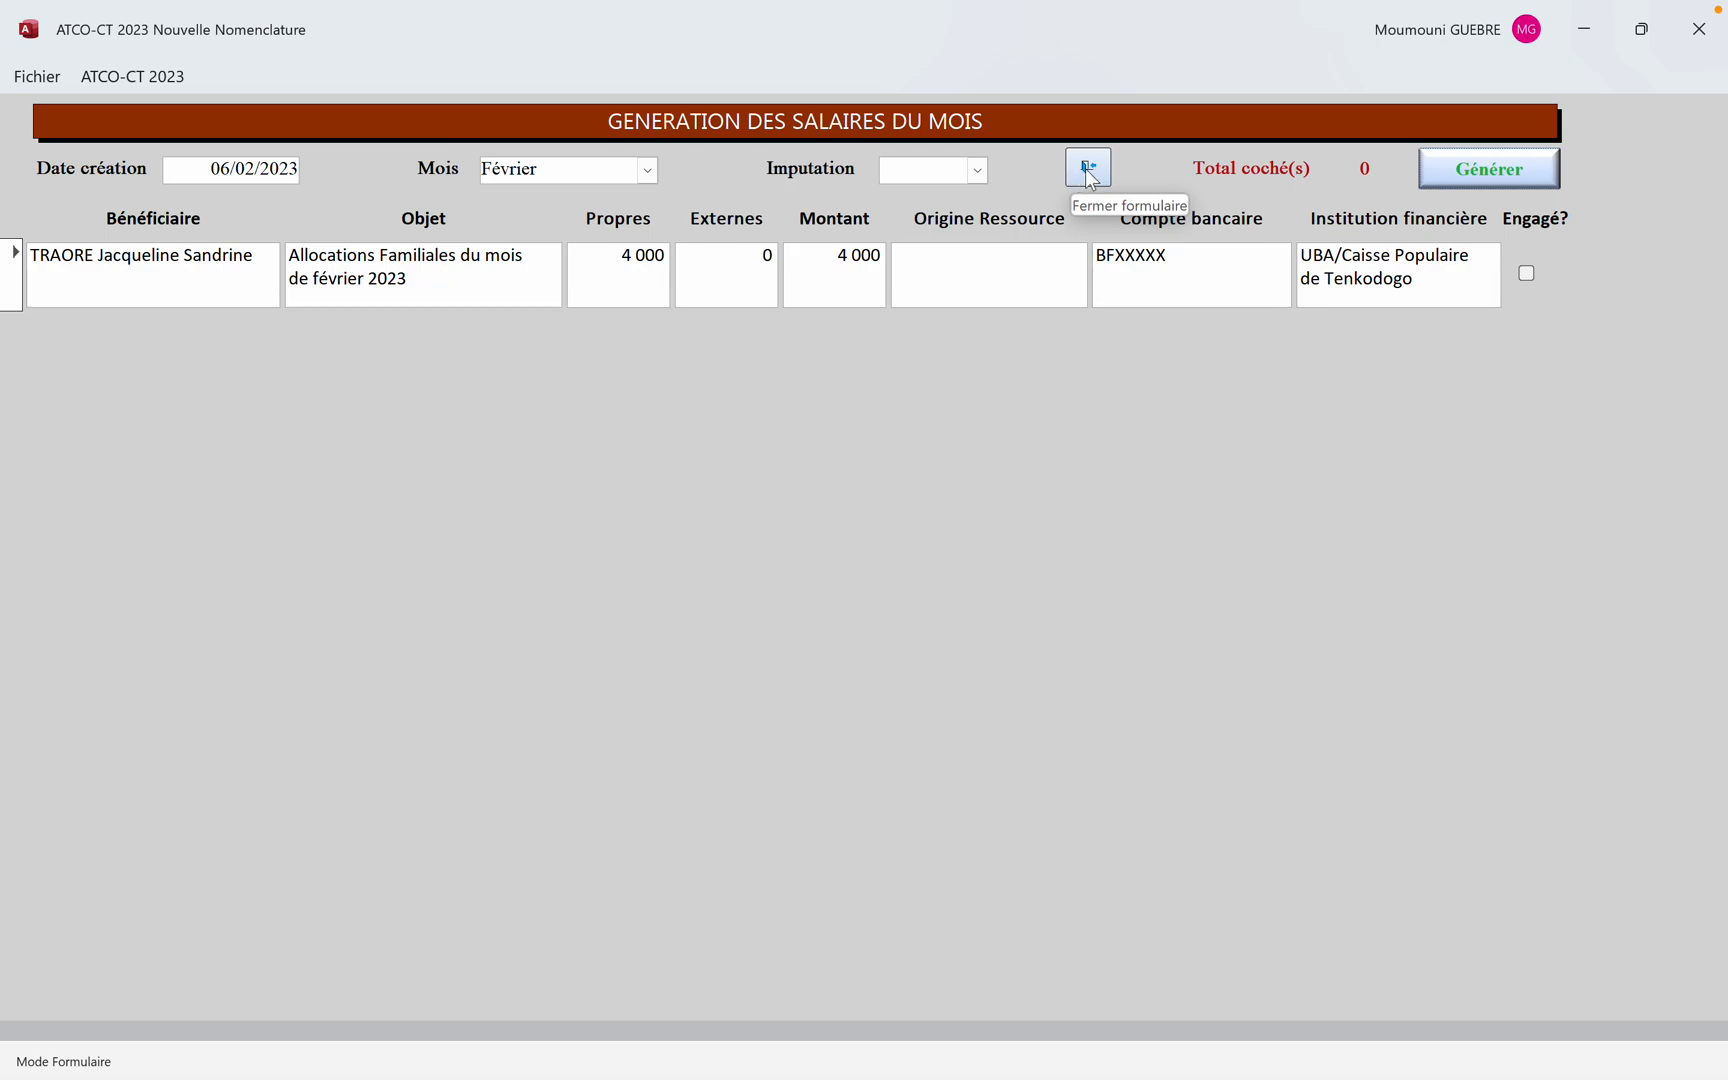
Close the salary generation form and create mandate issue slip (bordereau d'émission) no. 2 covering mandates 11 to 20
click(1087, 170)
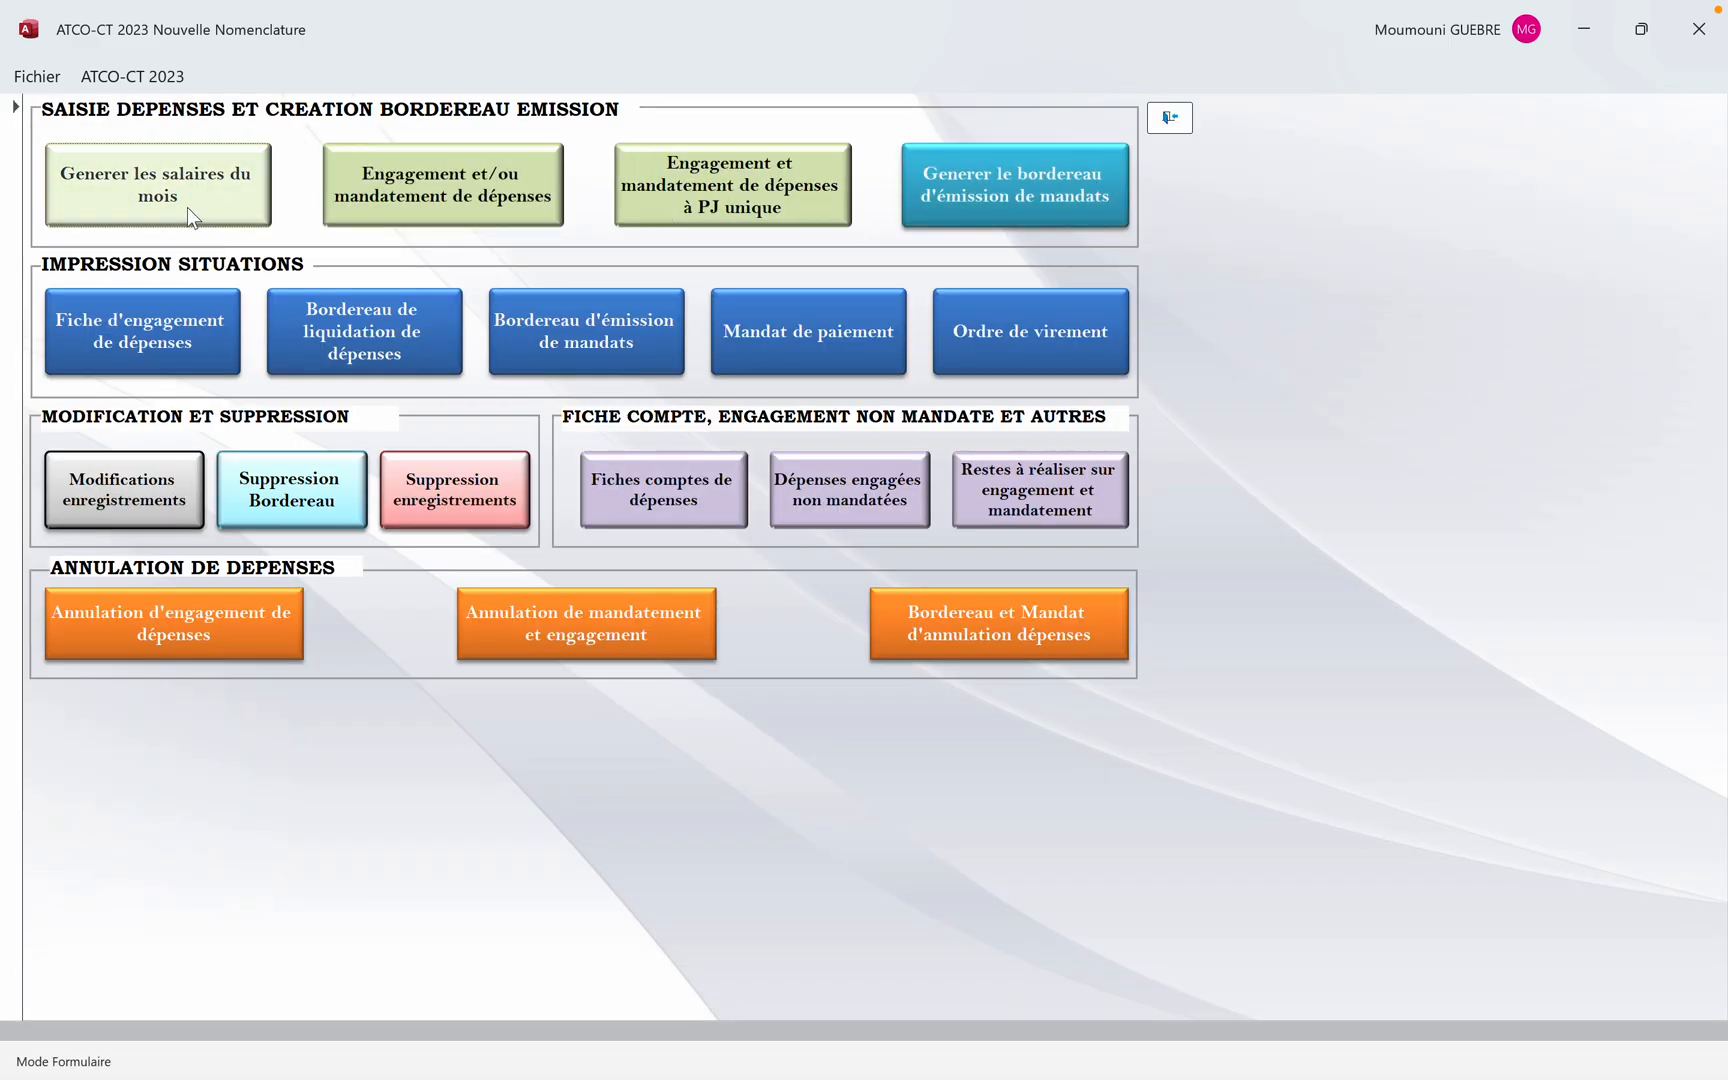
click(998, 193)
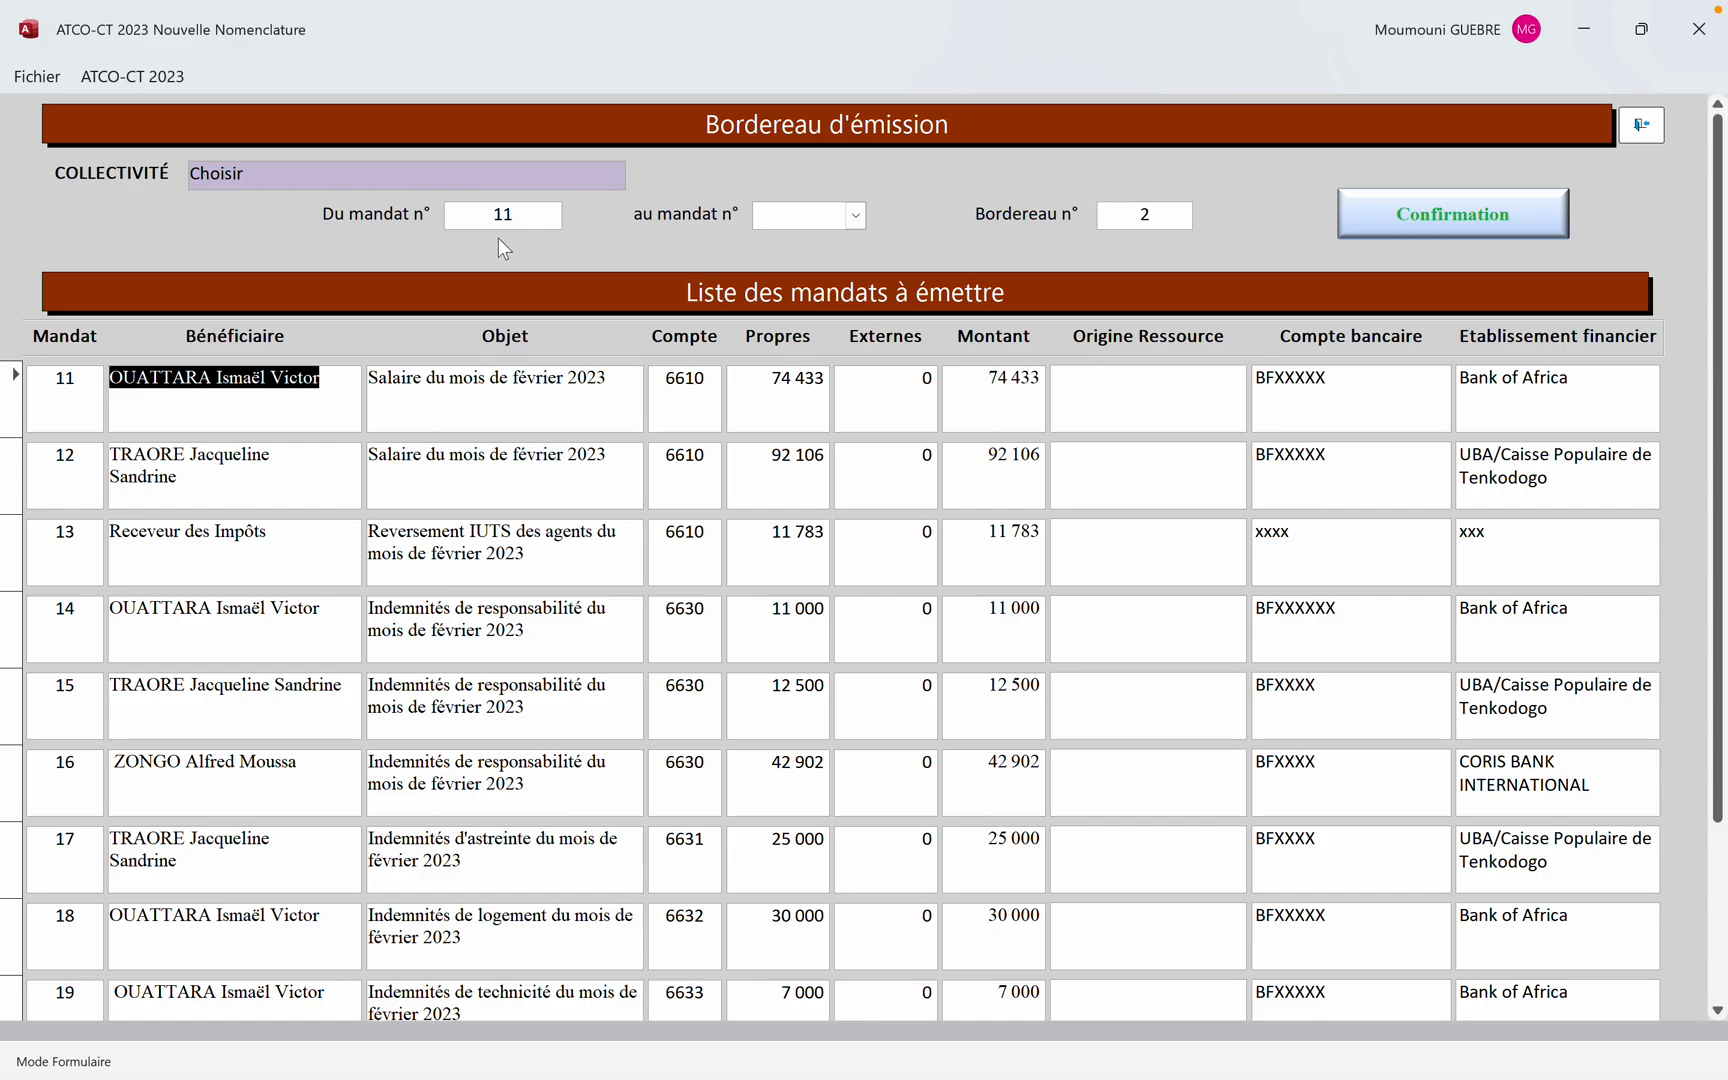
click(858, 217)
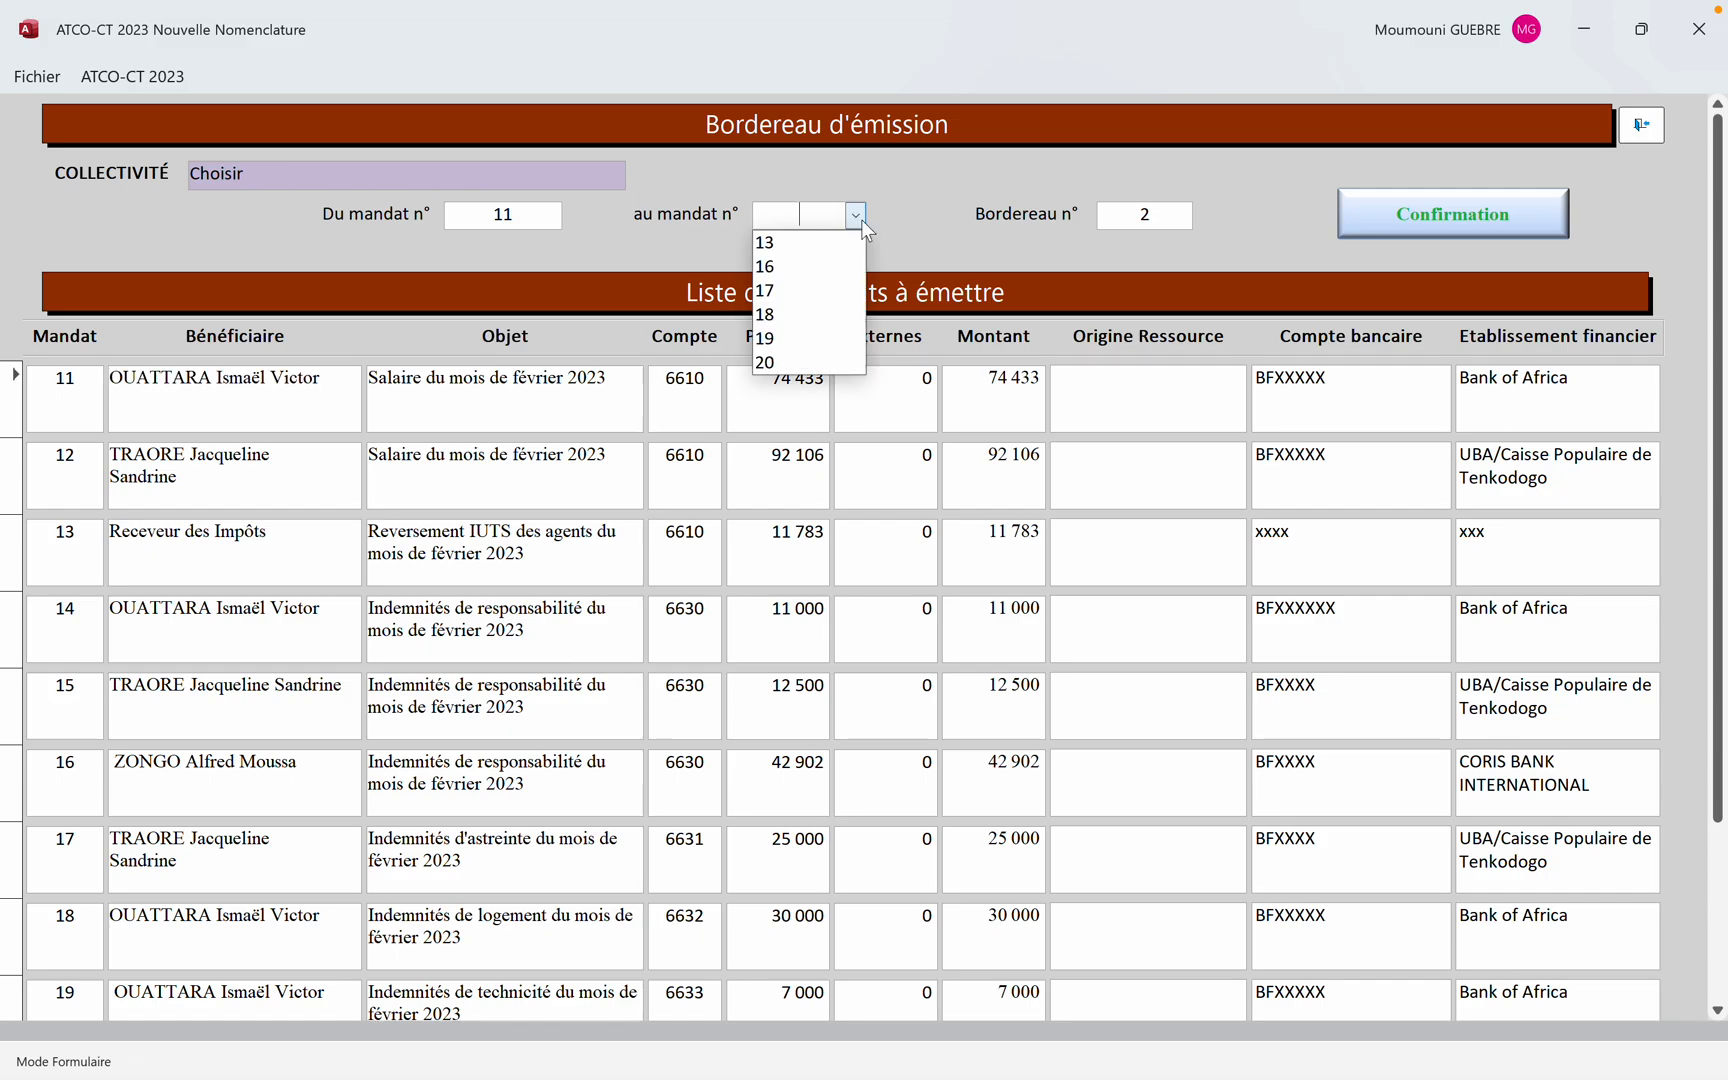
click(797, 363)
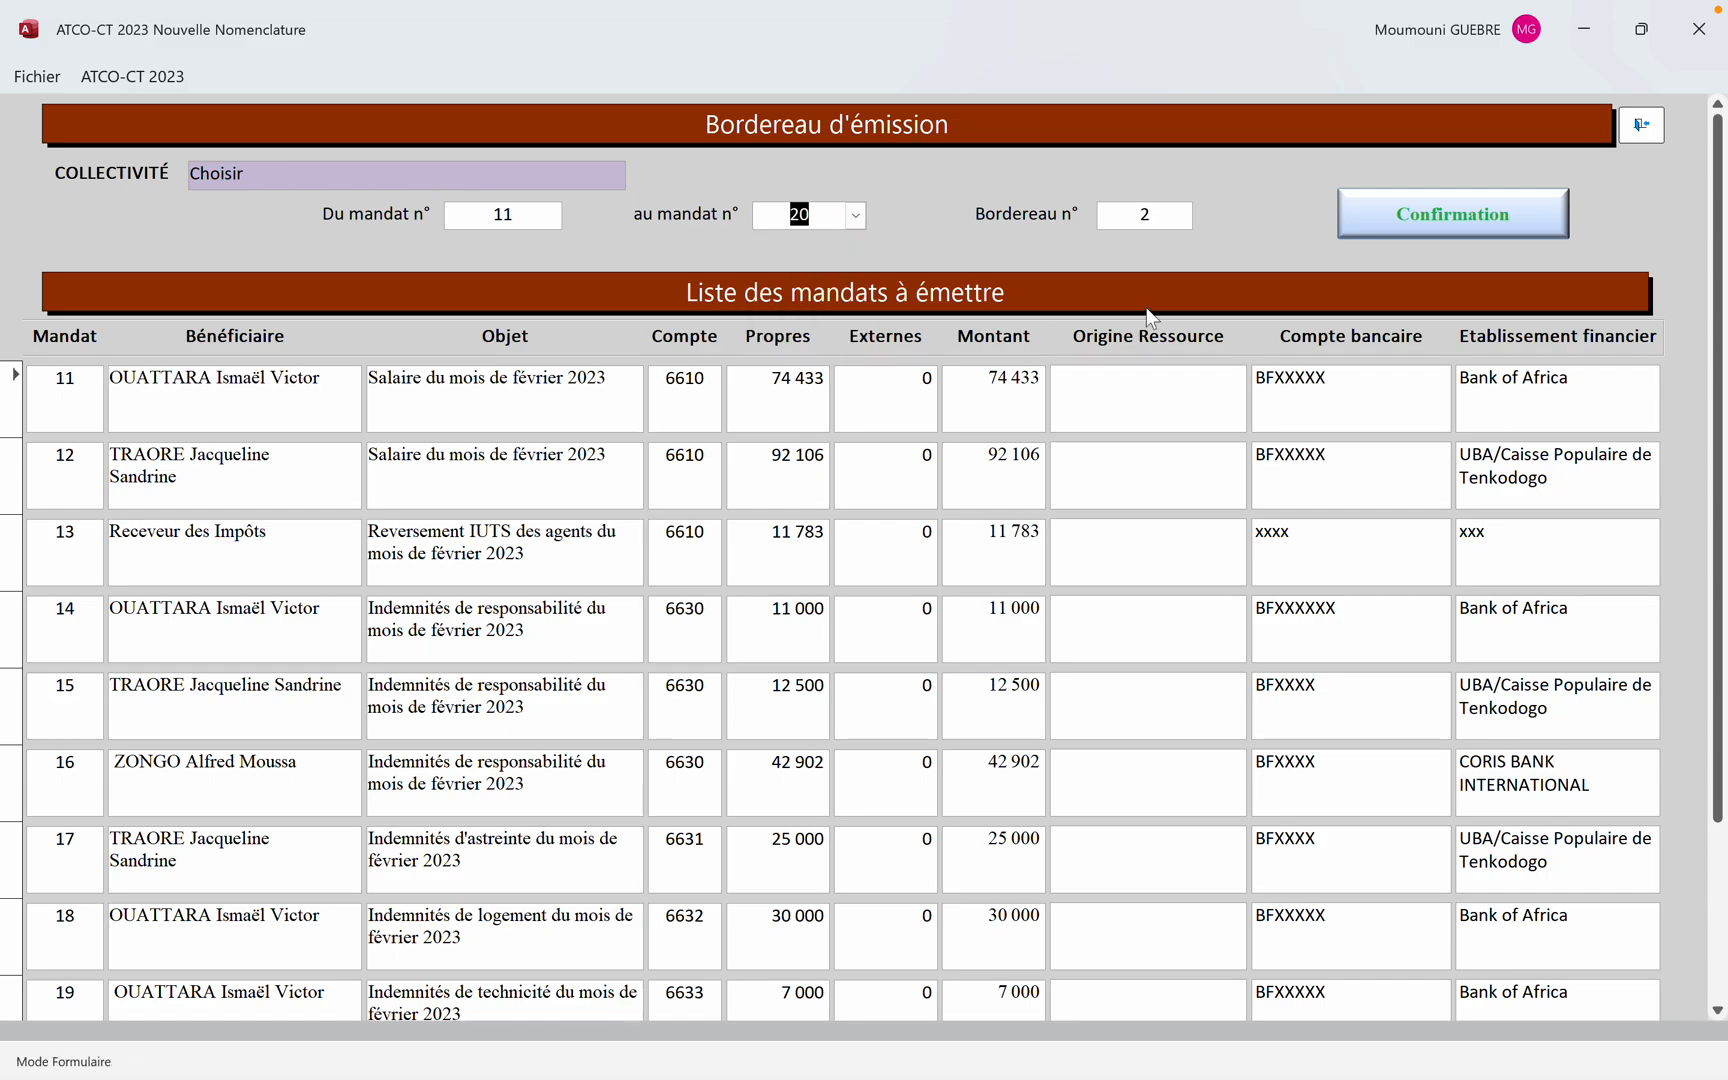
click(1416, 223)
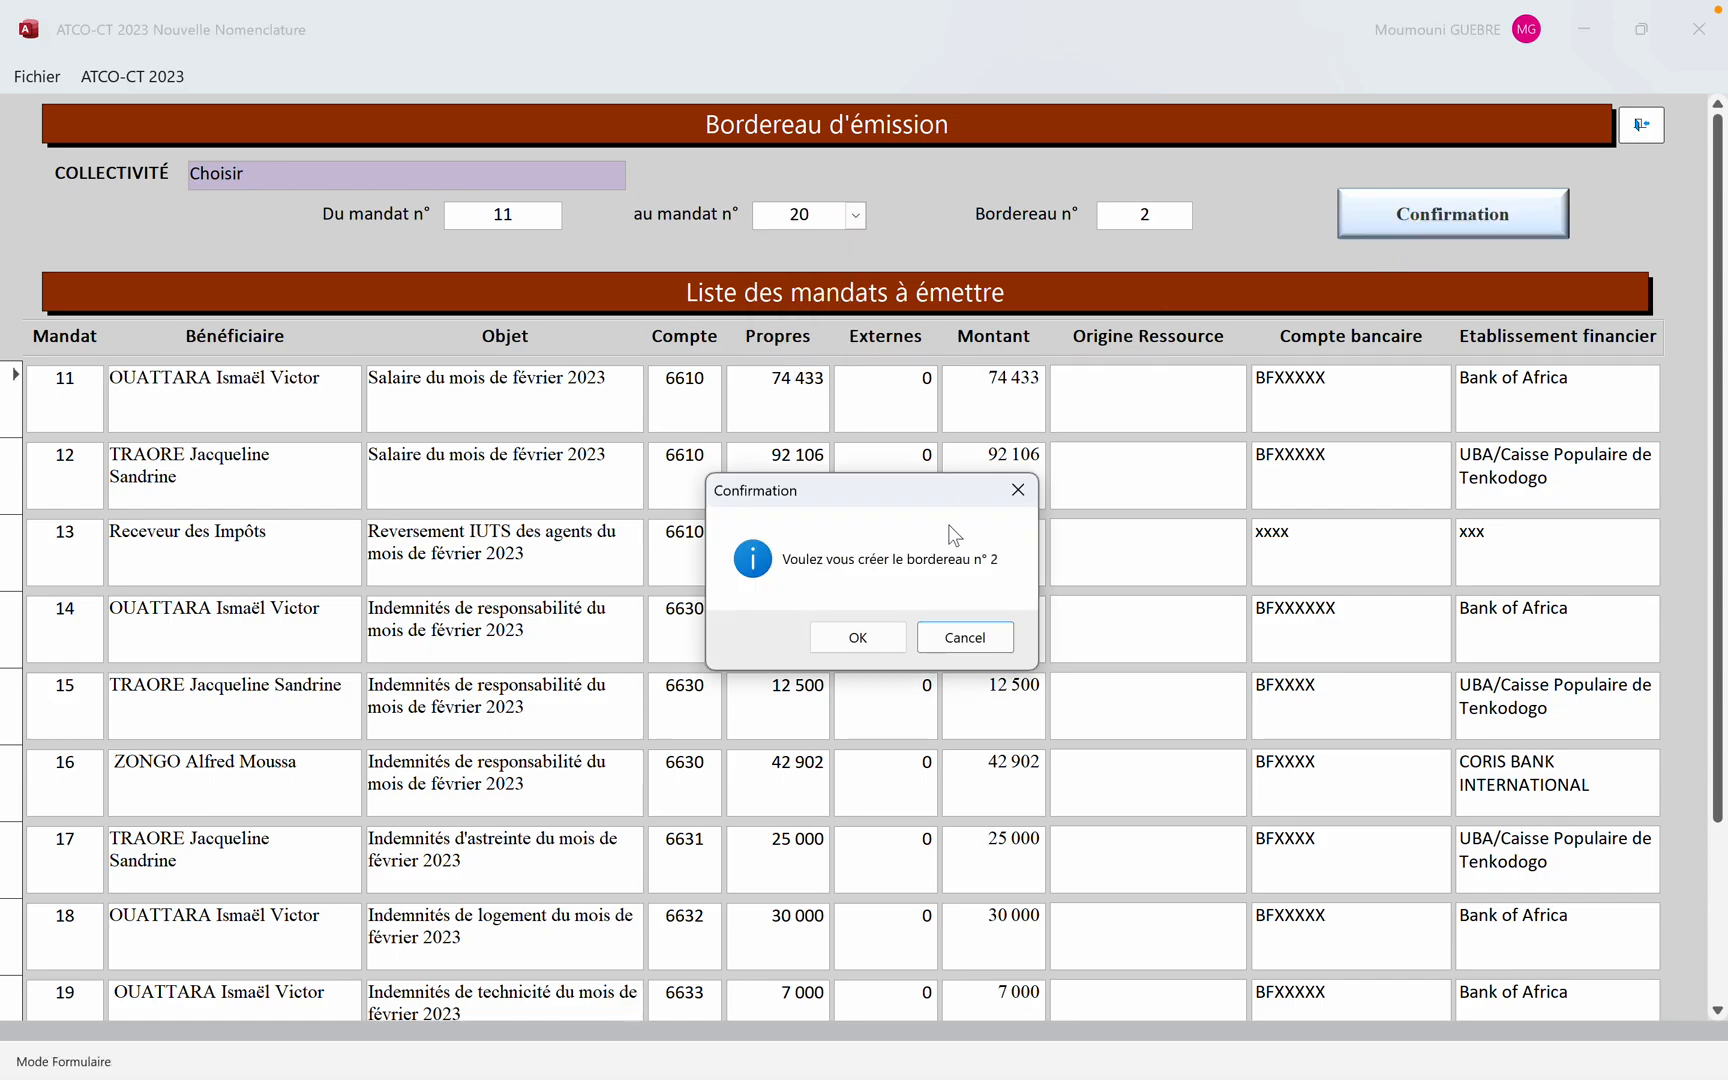
click(862, 638)
click(985, 645)
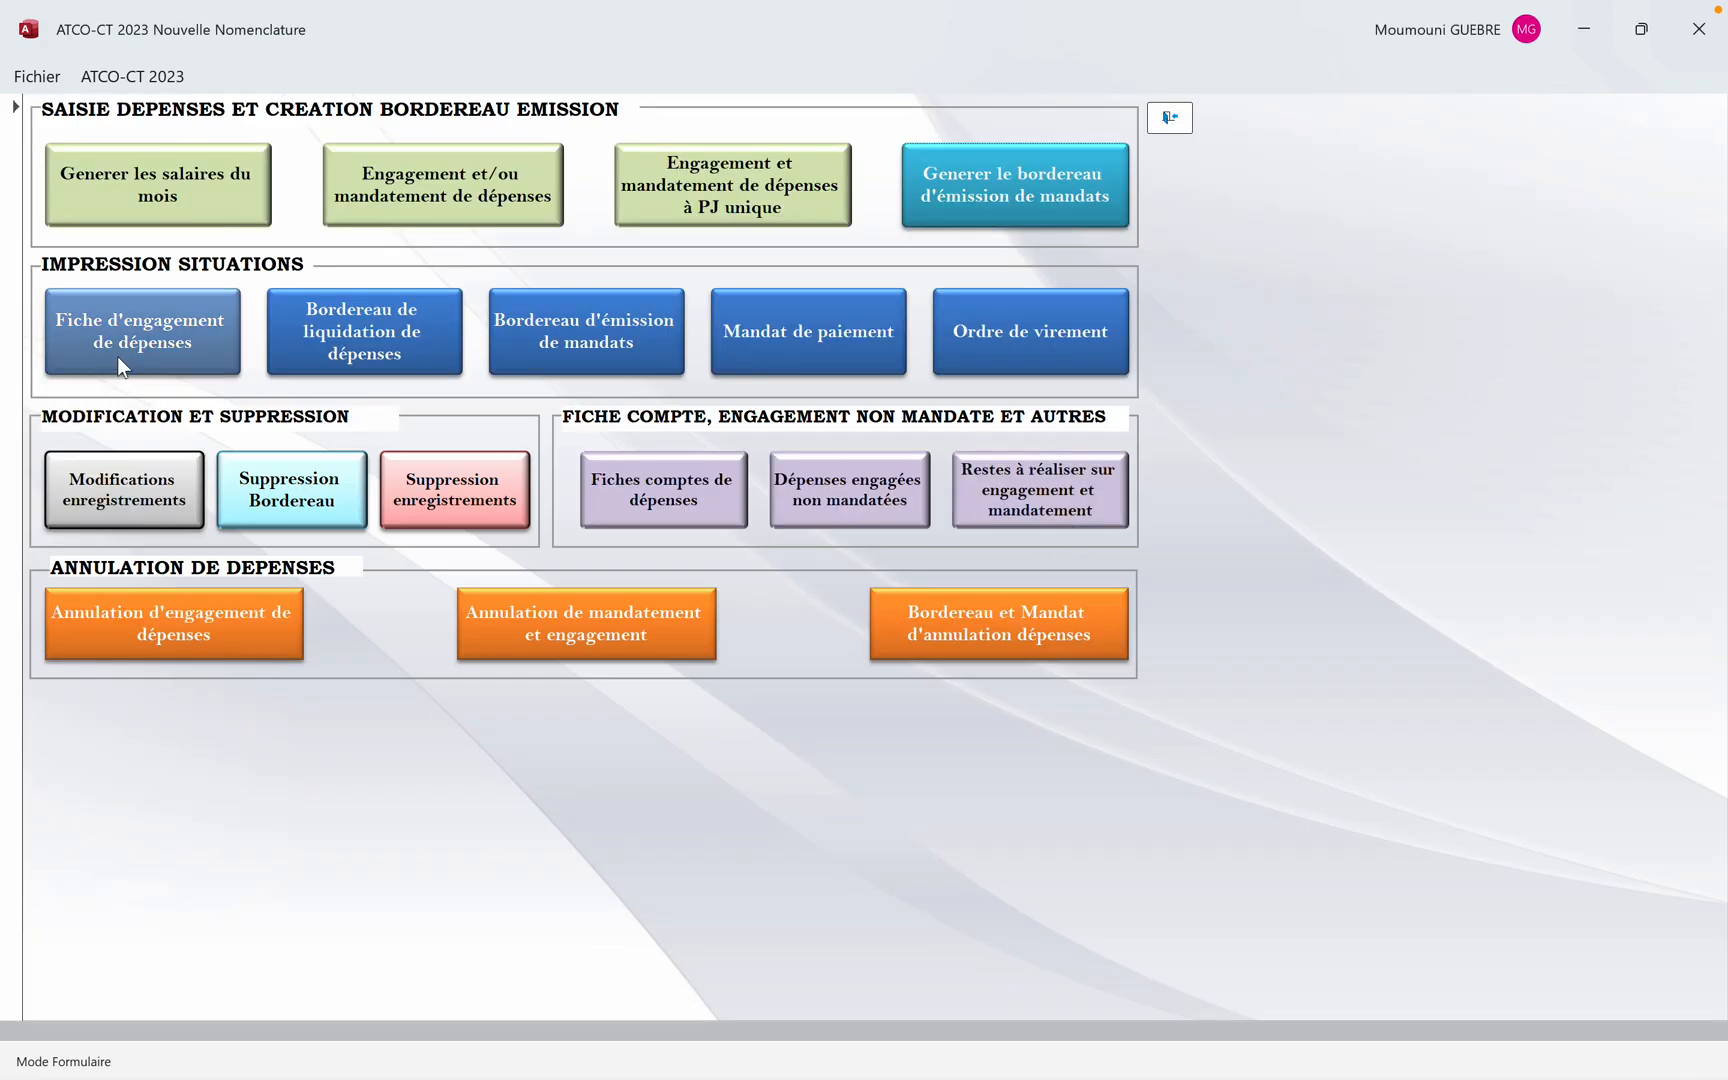
Open the list of expense commitment sheets and filter it to the period starting 06/02/2023
click(119, 354)
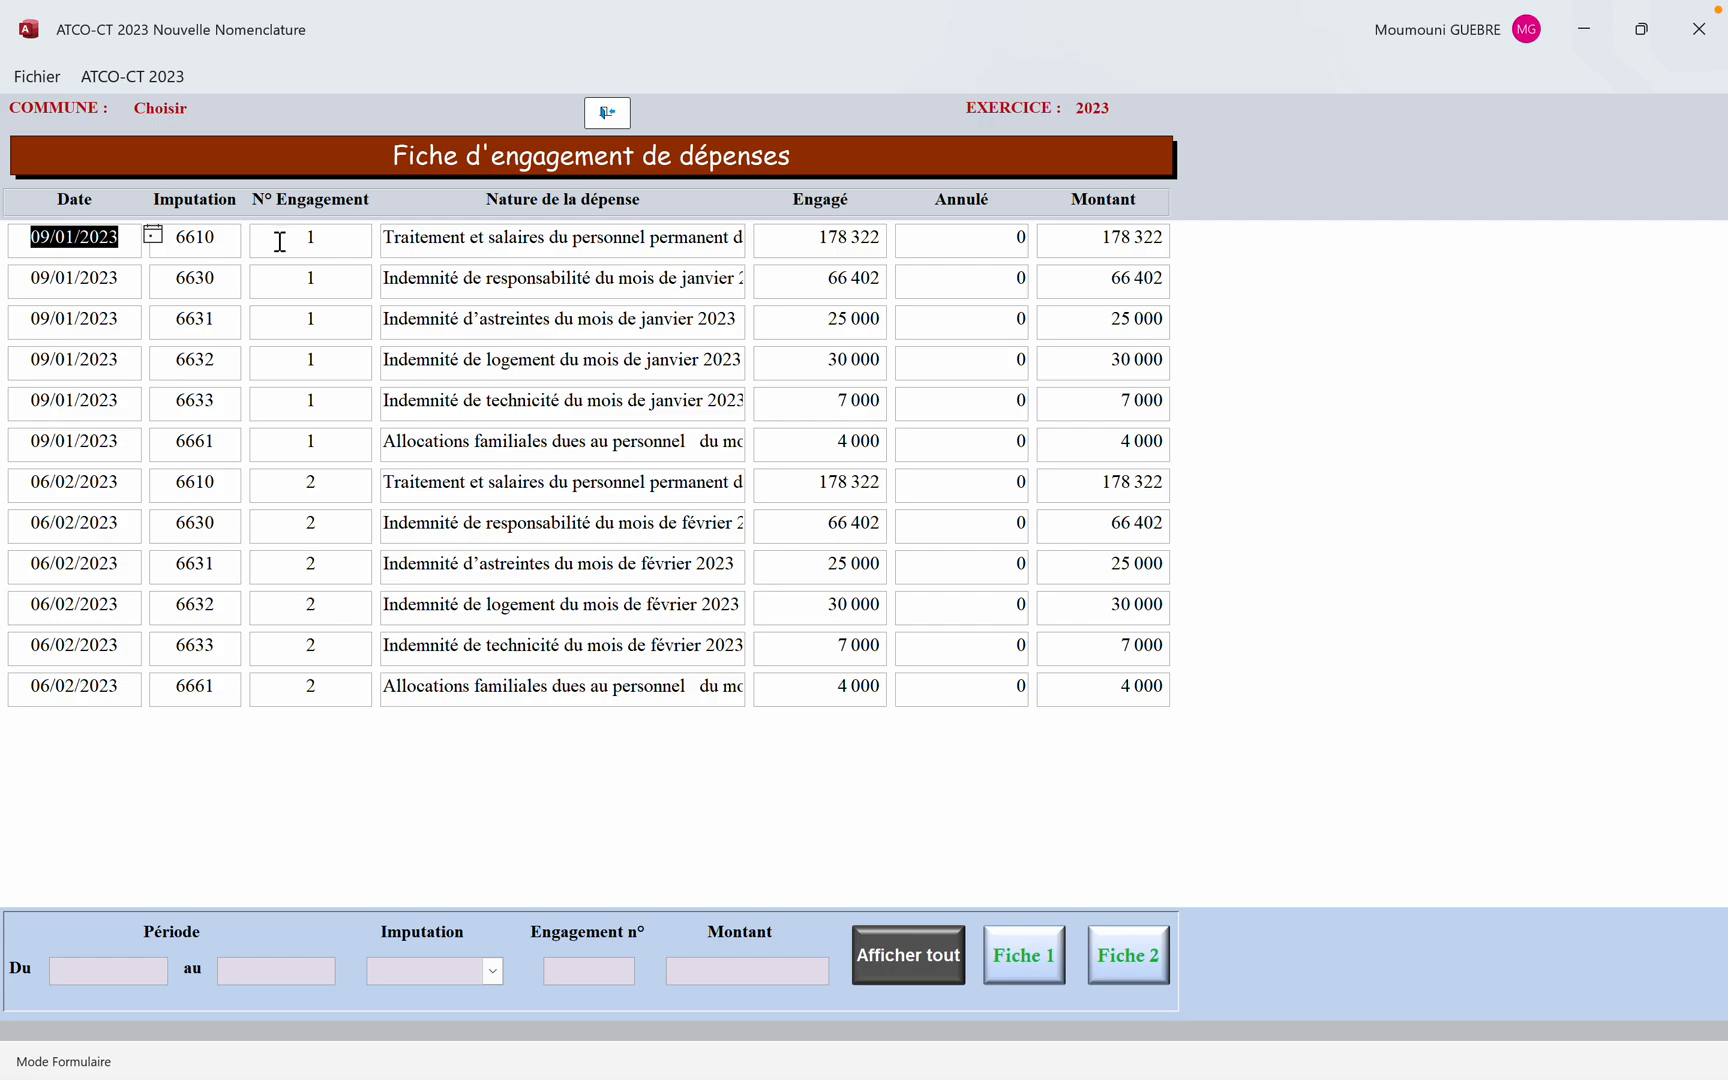
click(279, 526)
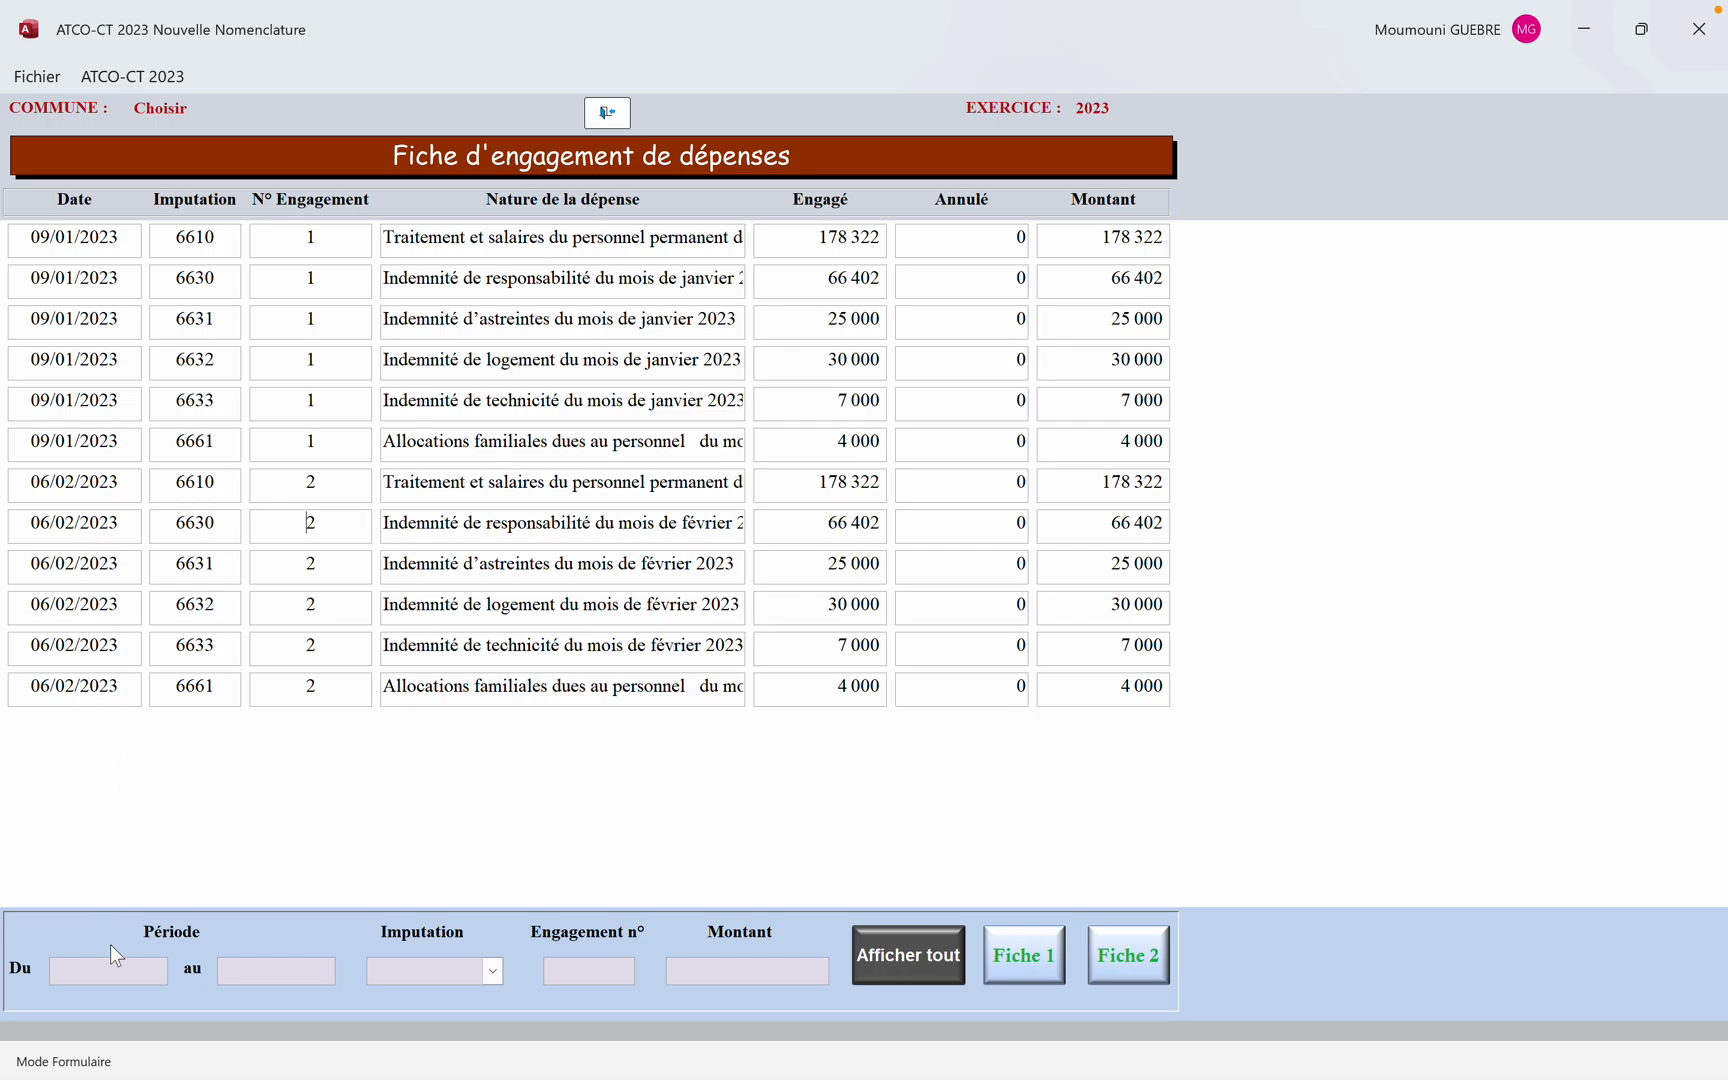
click(117, 976)
click(178, 968)
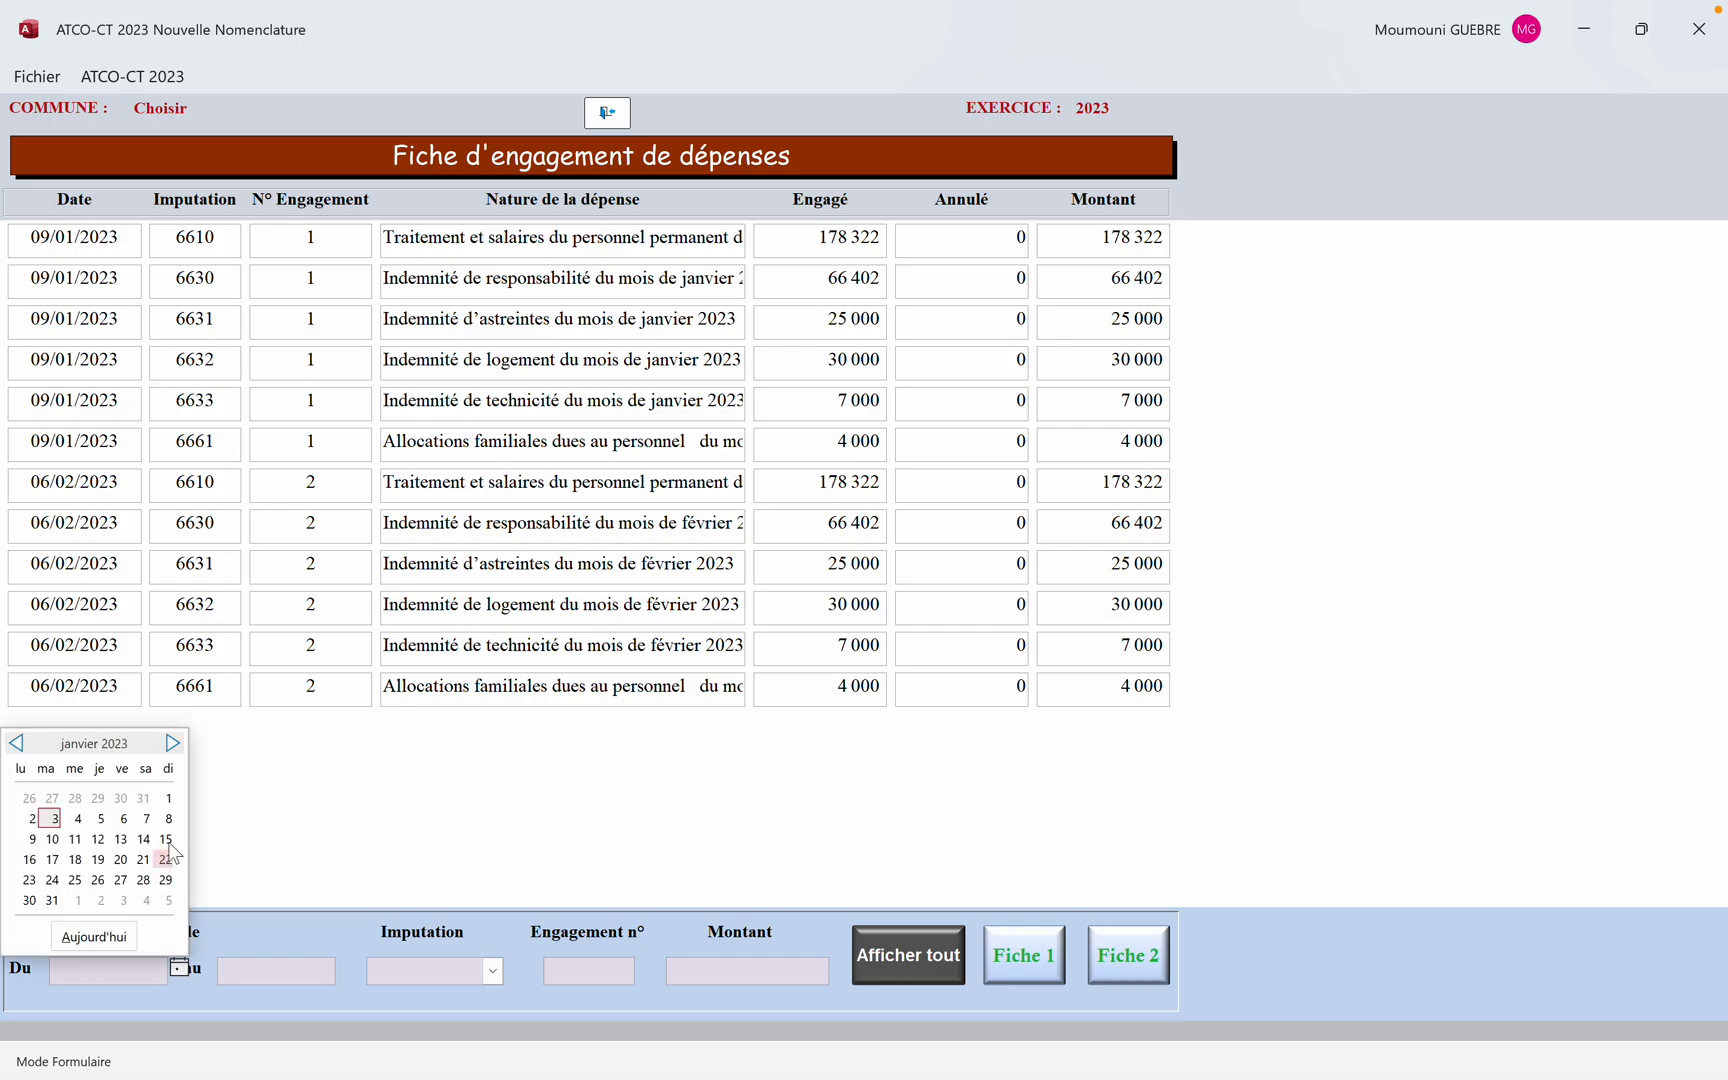
click(173, 744)
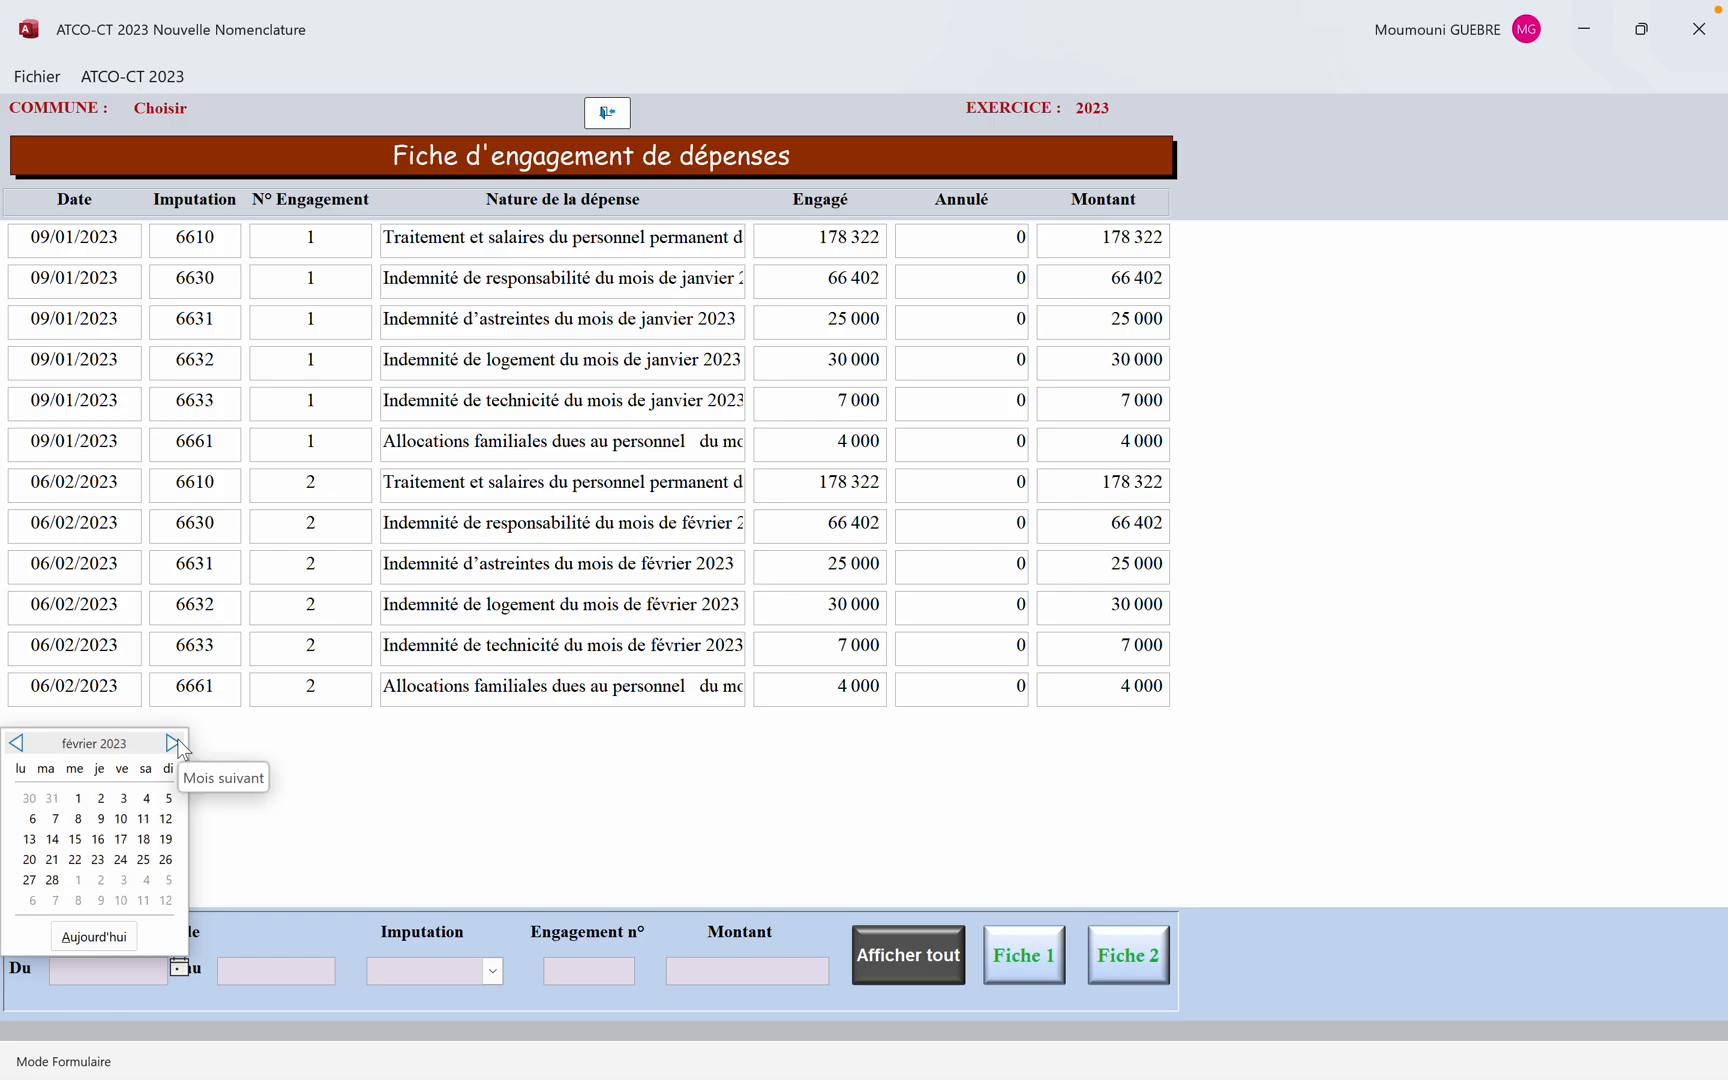
click(32, 820)
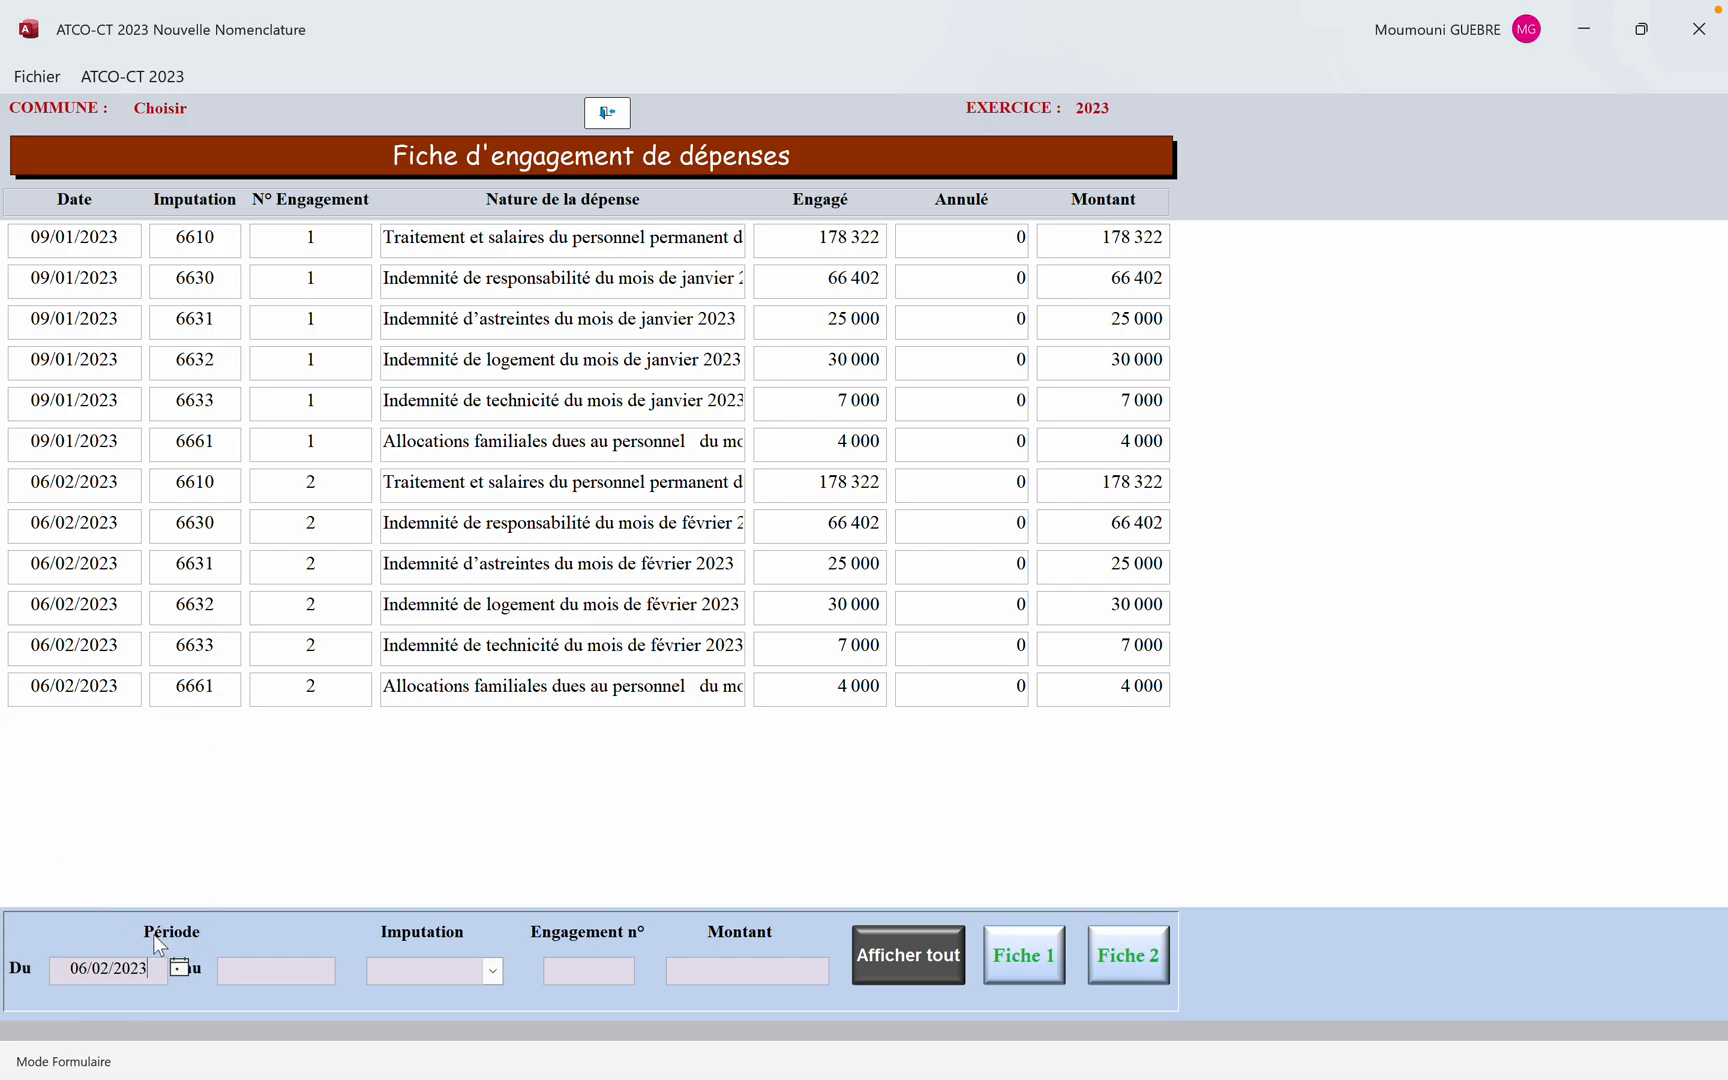
key(Return)
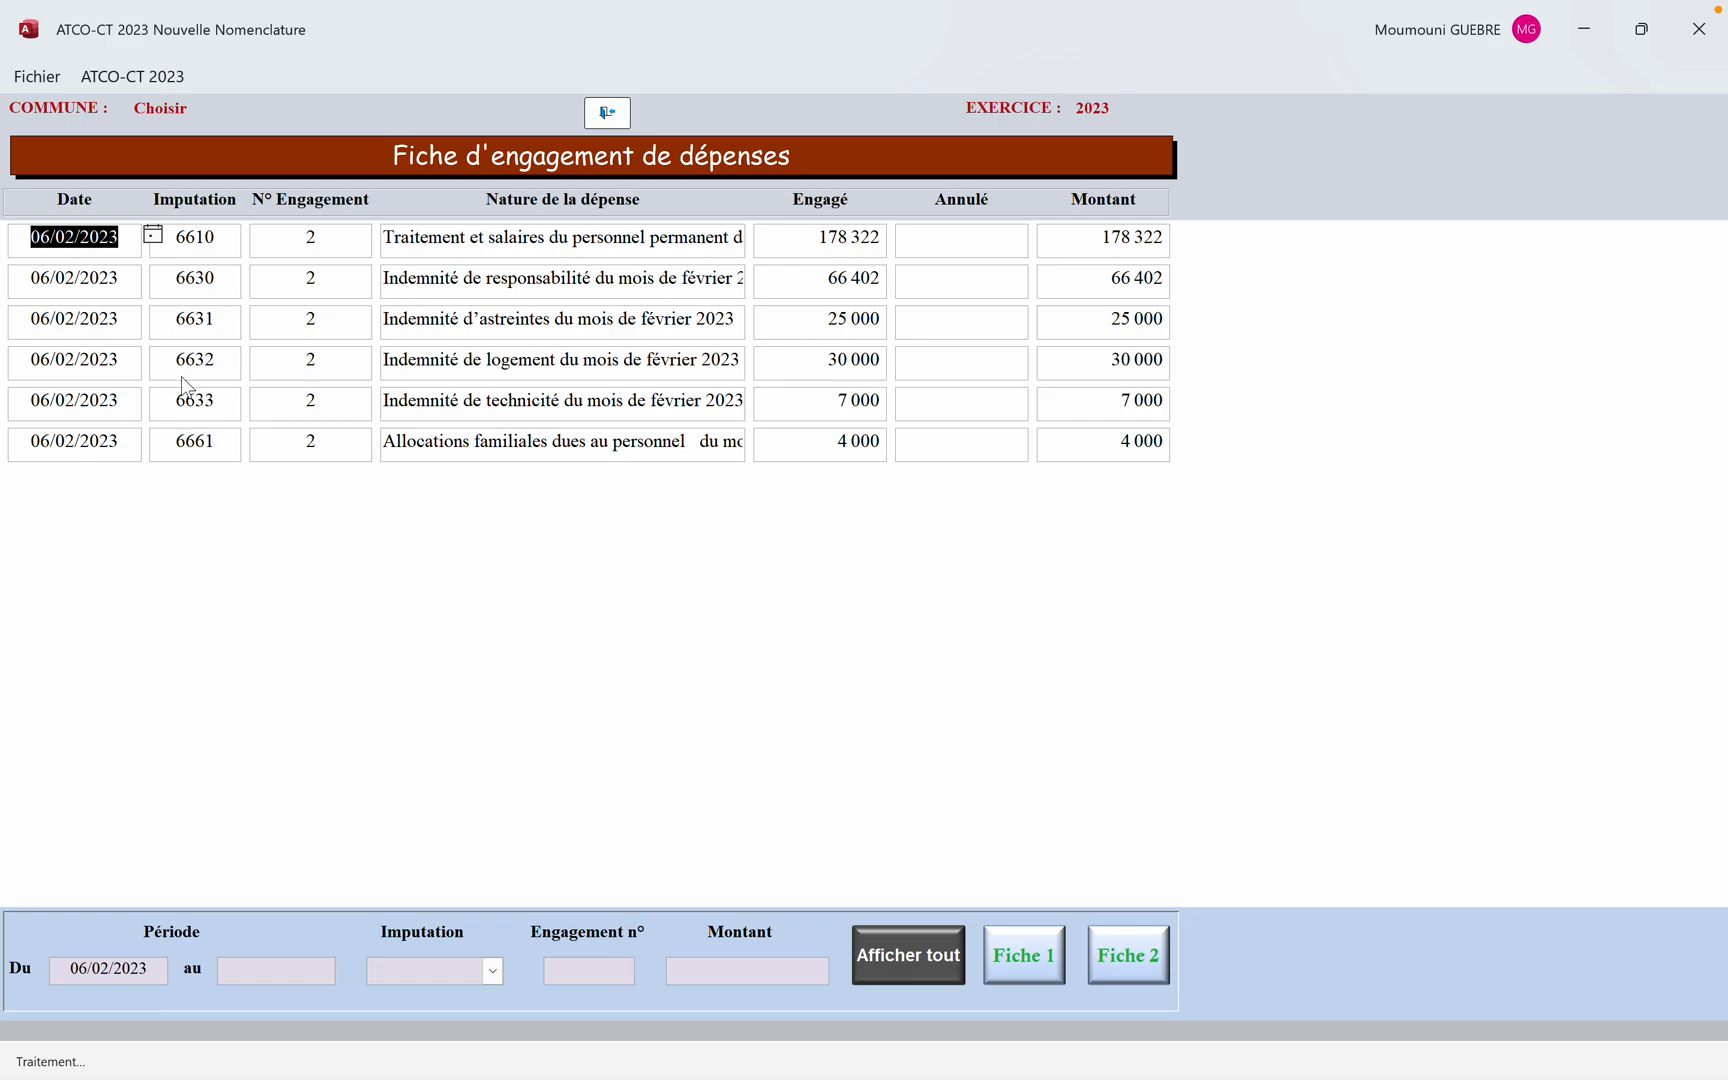
Open the printable Fiche 1 for the filtered February commitments and examine the paragraph 6610 expense commitment sheet
click(1020, 954)
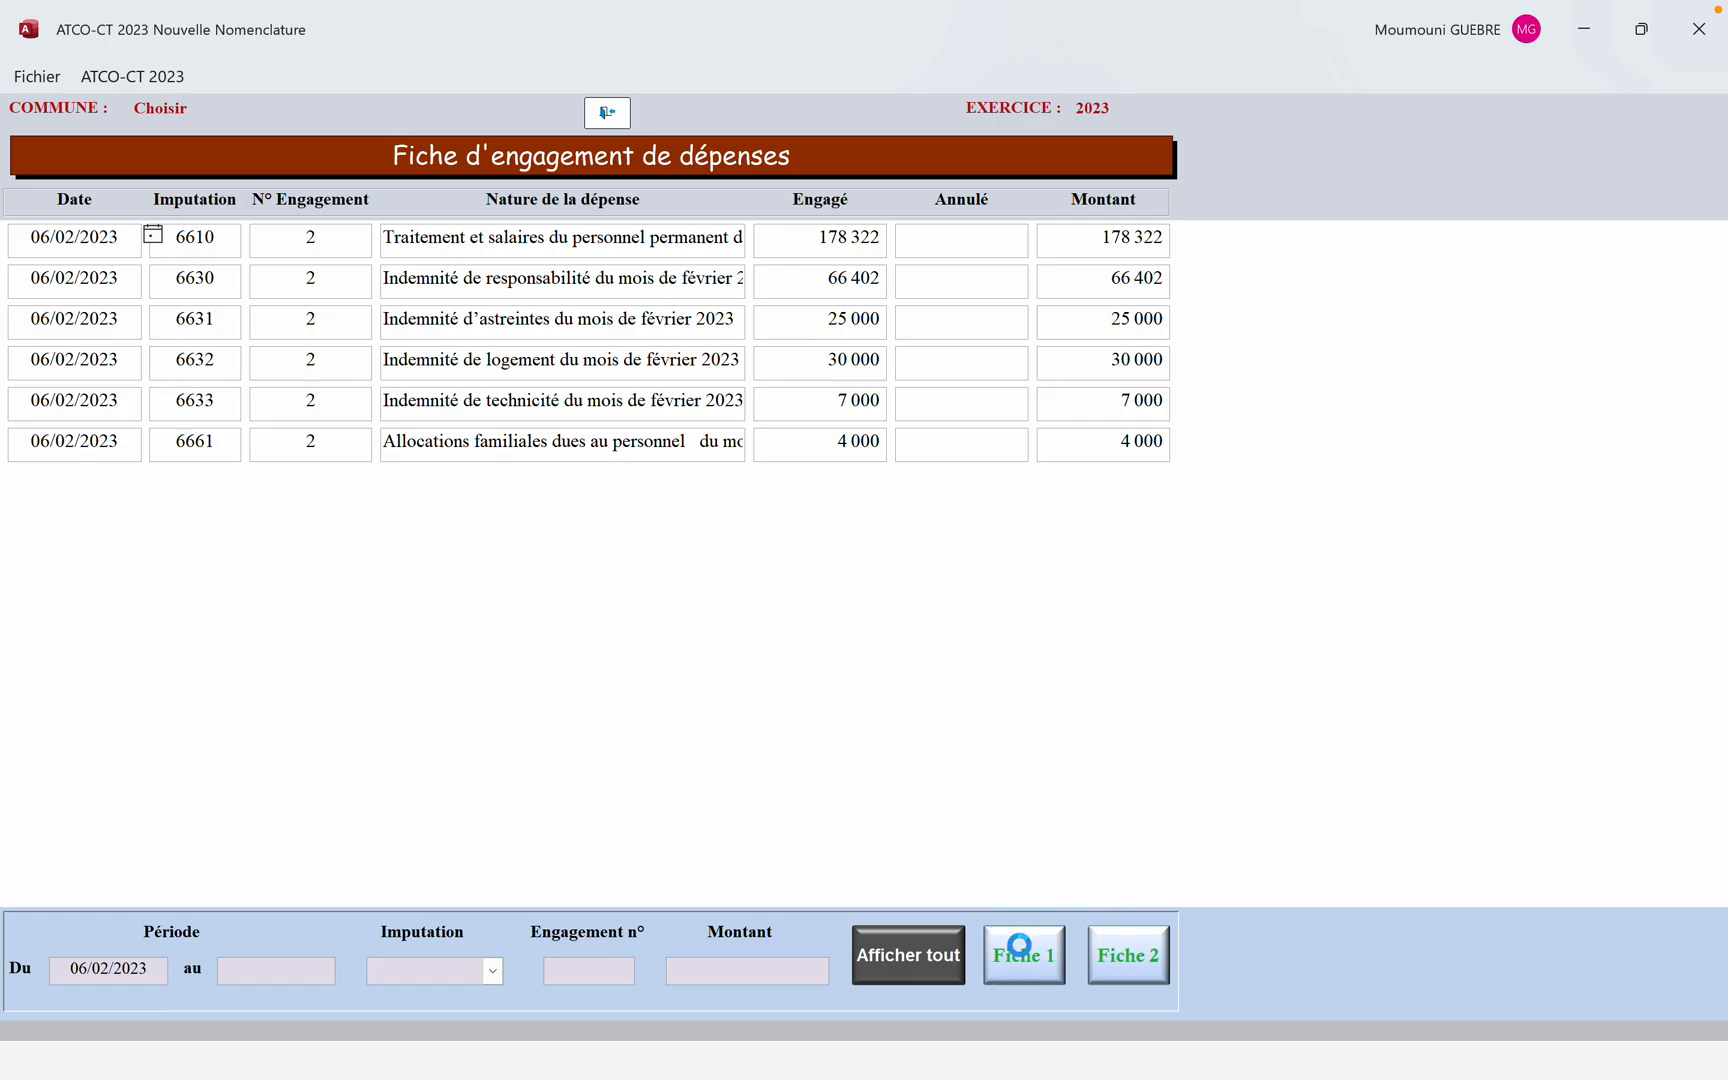
scroll(876, 634, up, 3)
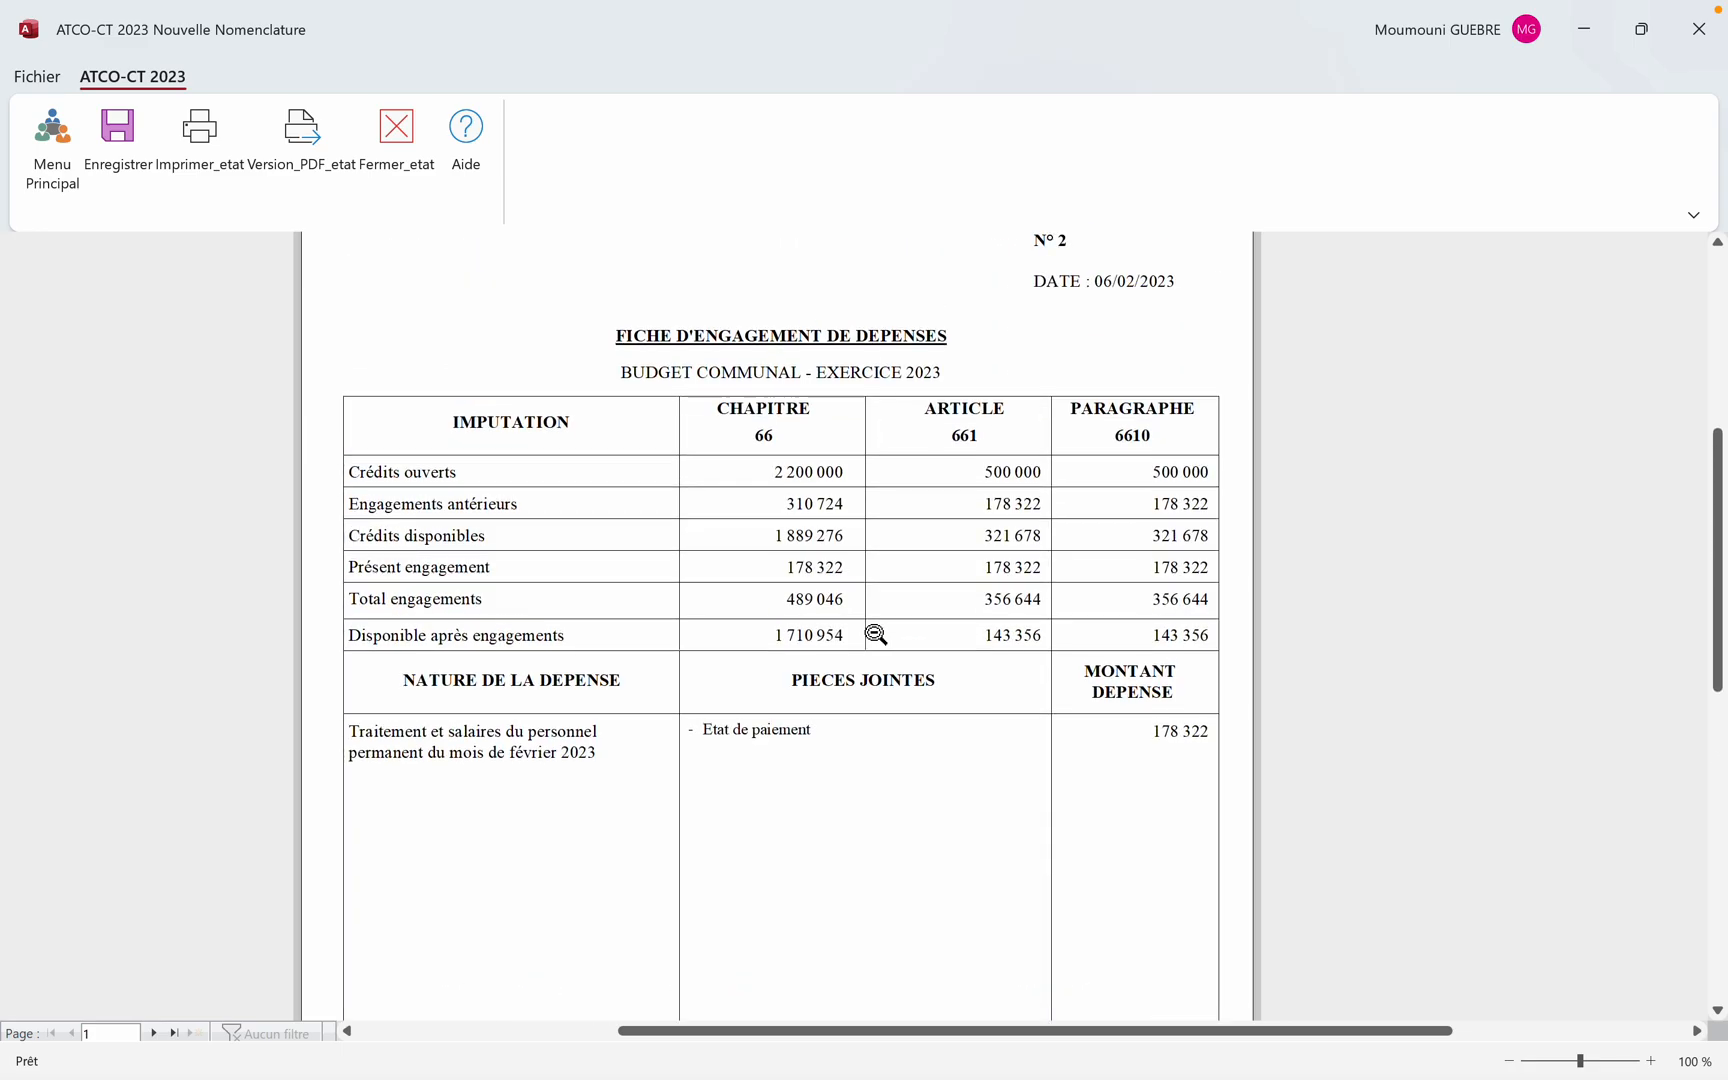
scroll(876, 634, up, 1)
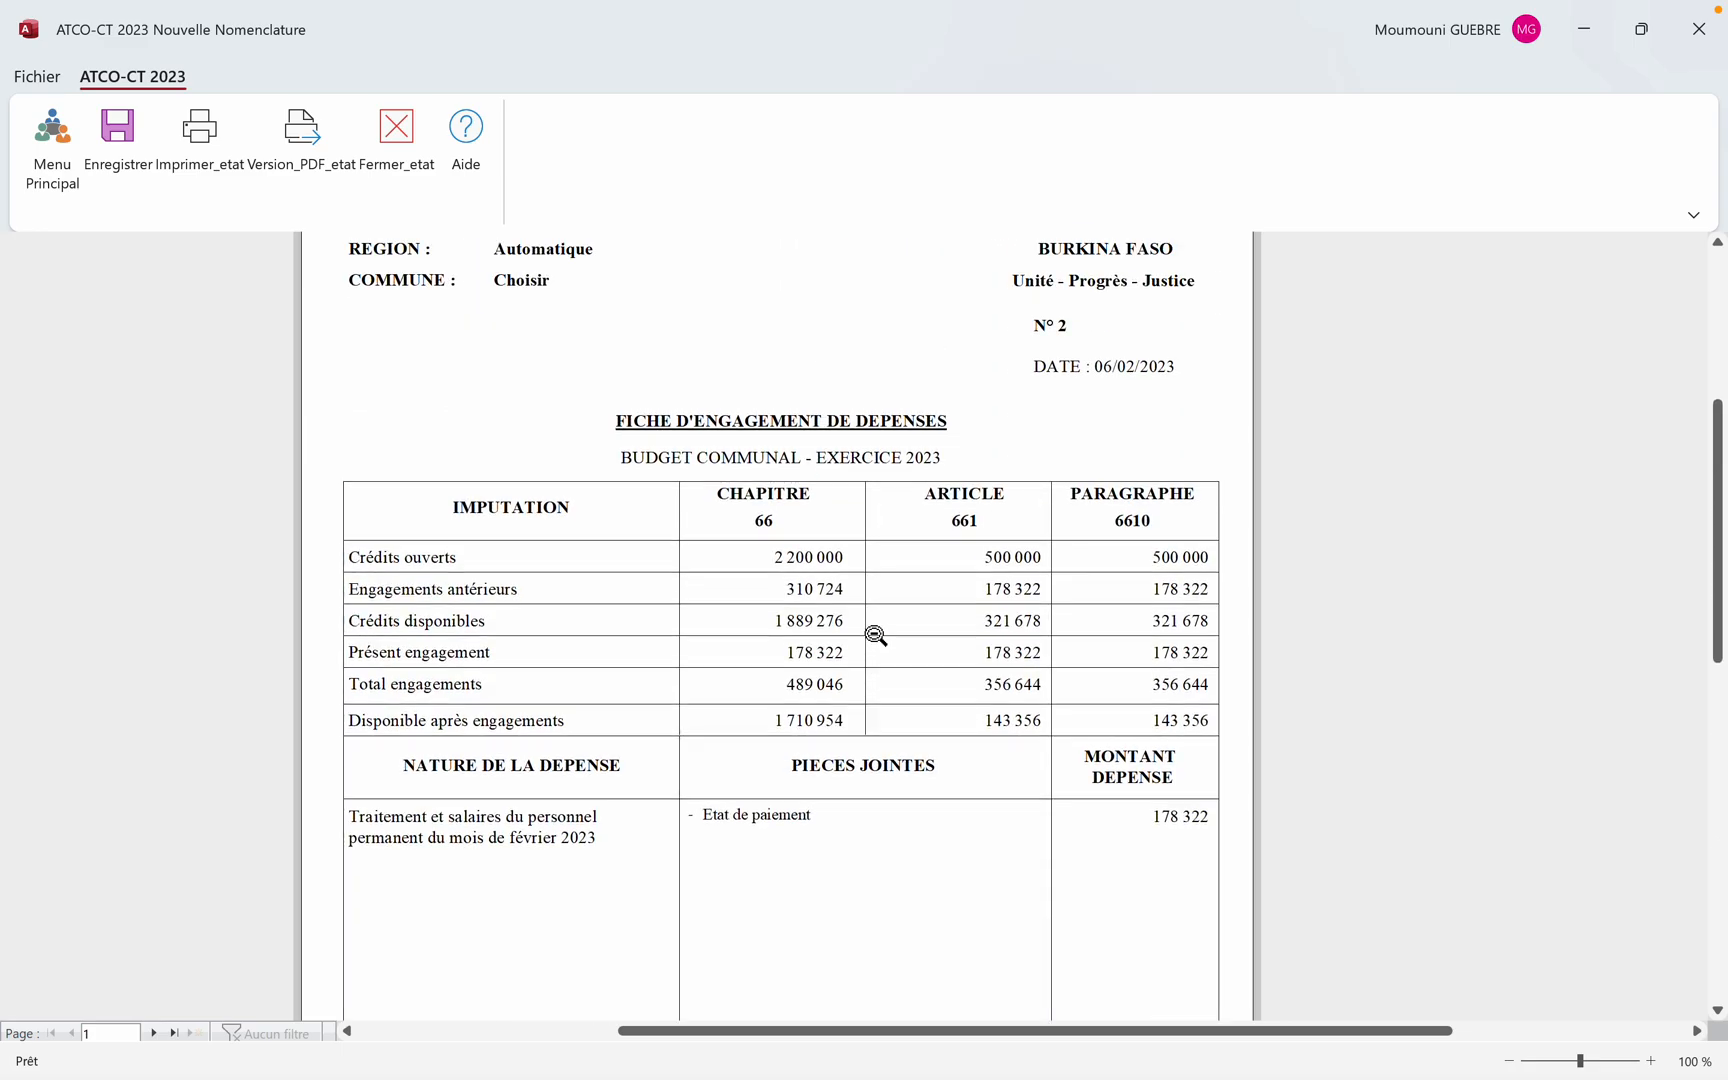
click(1694, 213)
click(1563, 316)
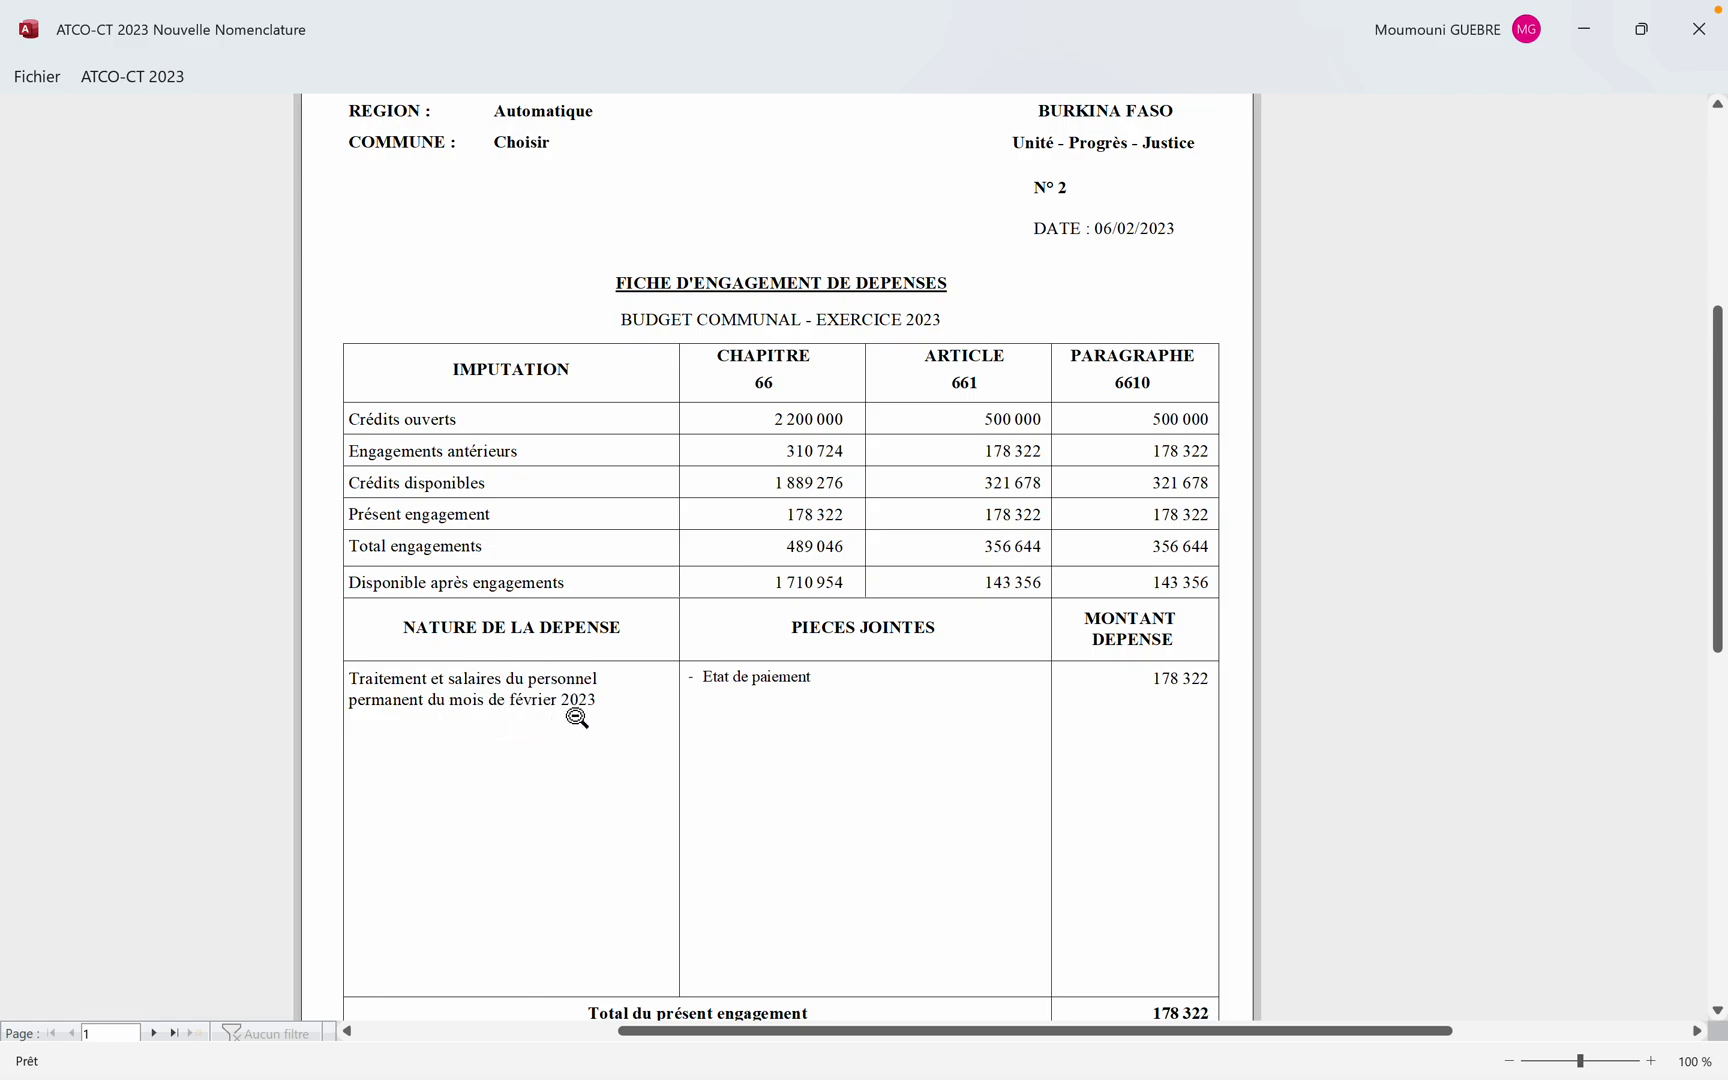
Page through the commitment sheets up to page 6, view that sheet in full and close the report
click(153, 1034)
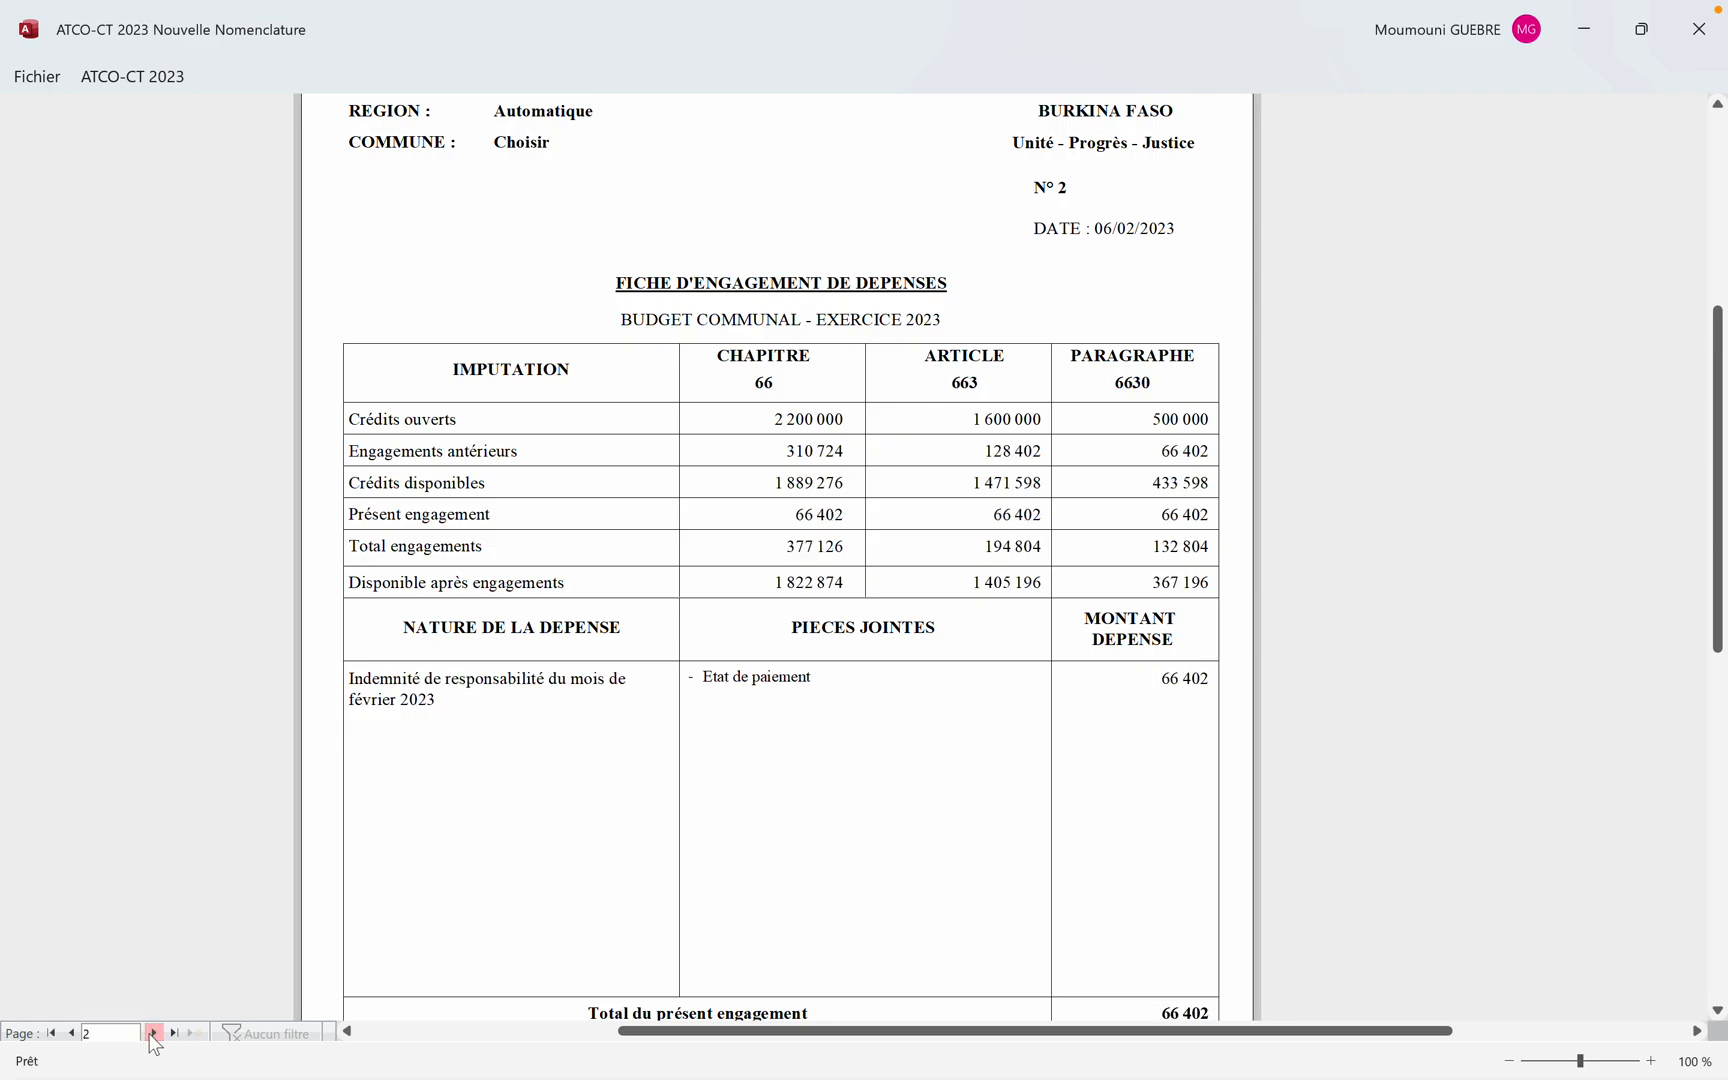
click(153, 1033)
click(153, 1033)
click(153, 1033)
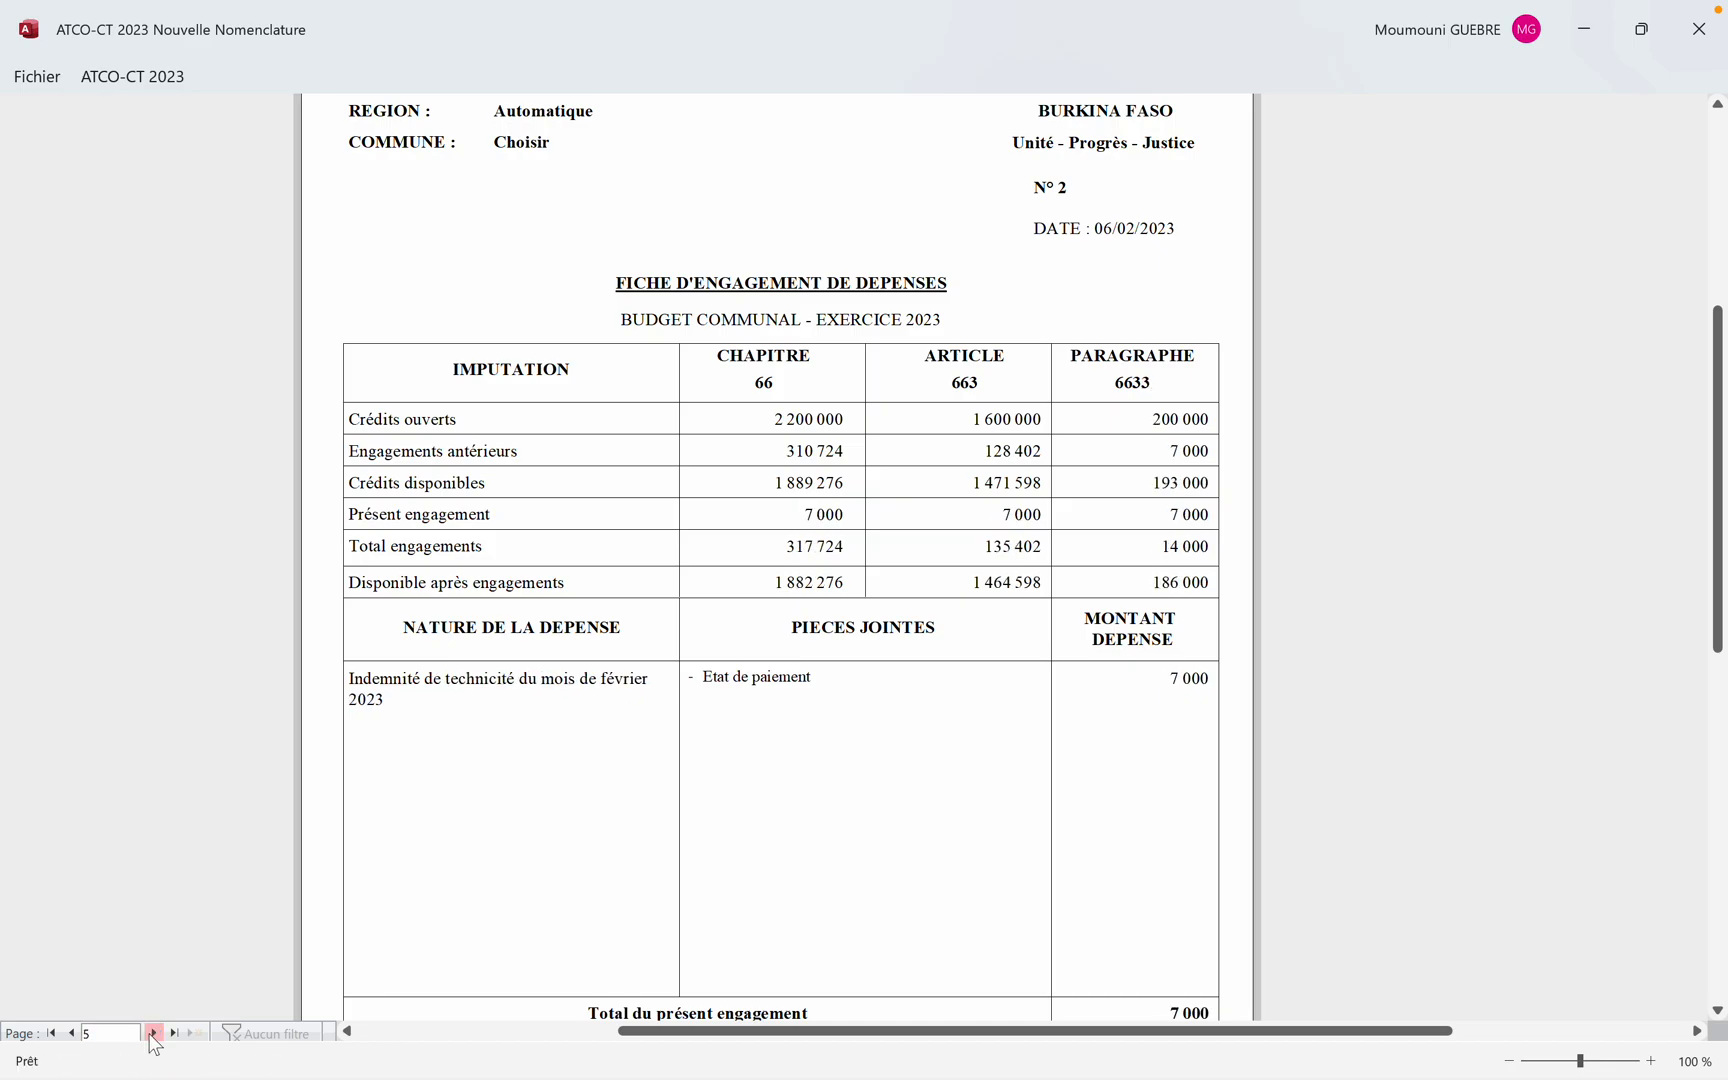
click(153, 1033)
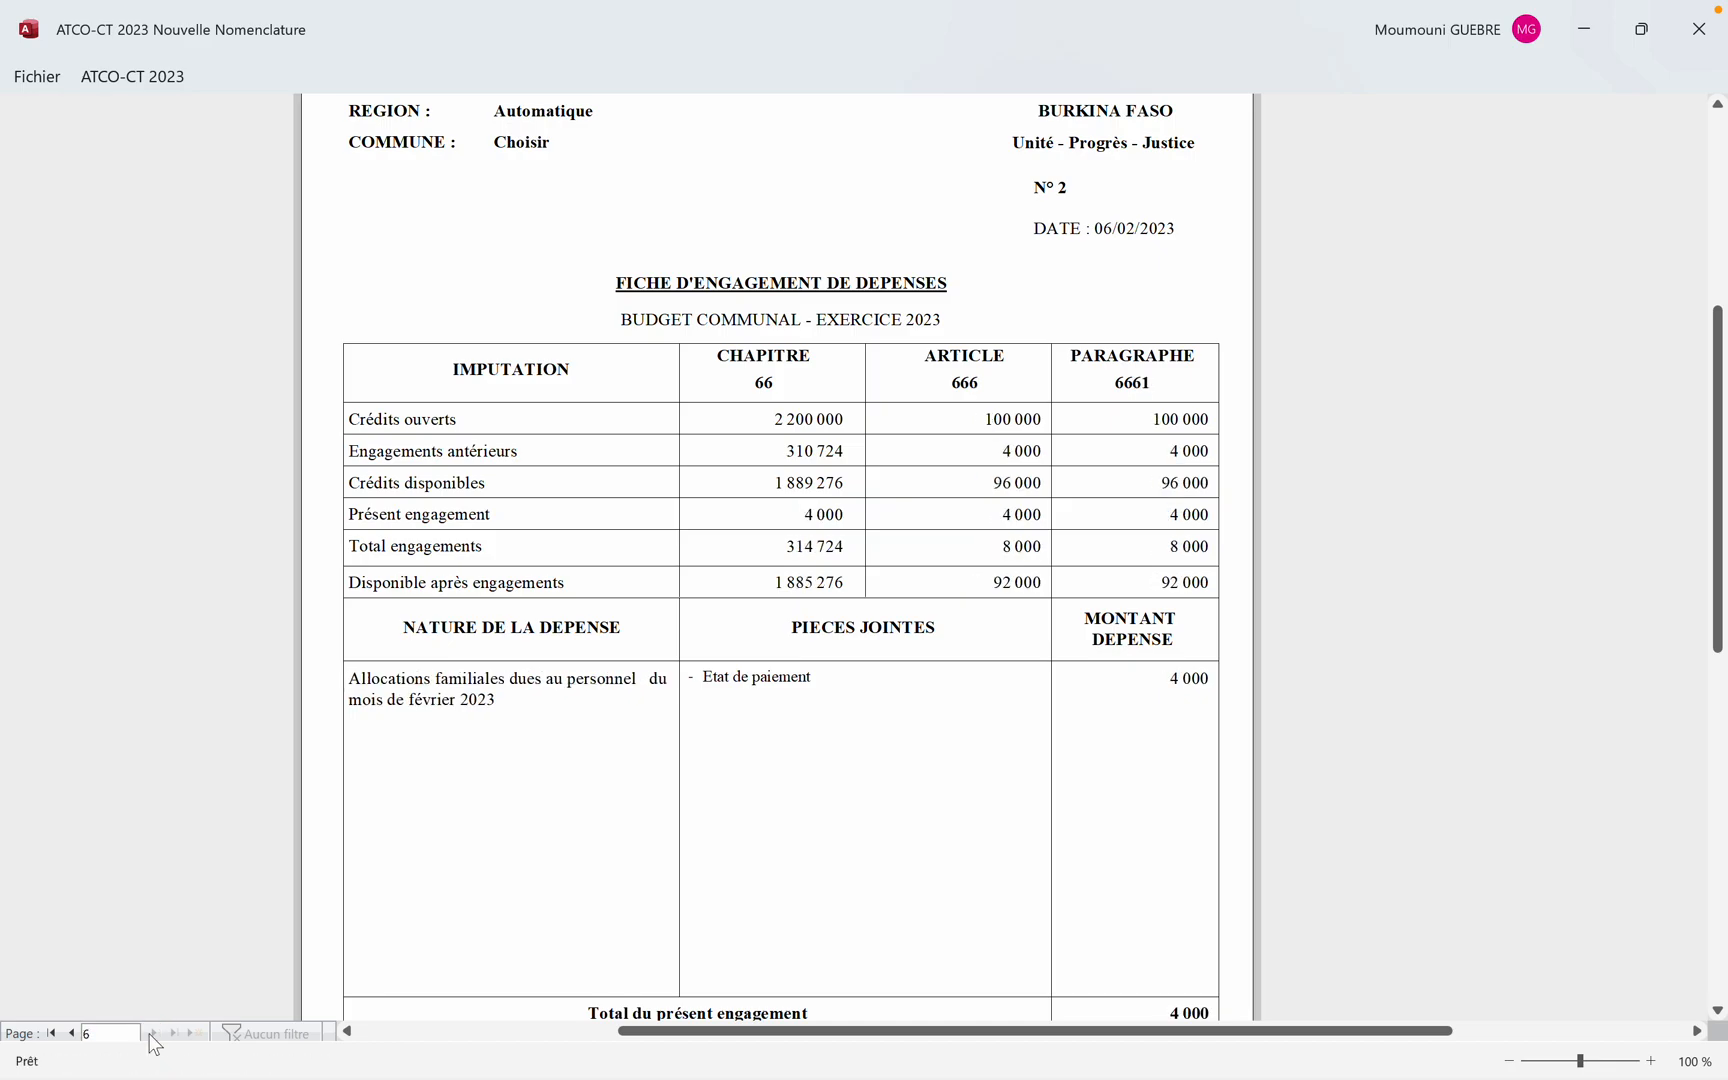
click(548, 776)
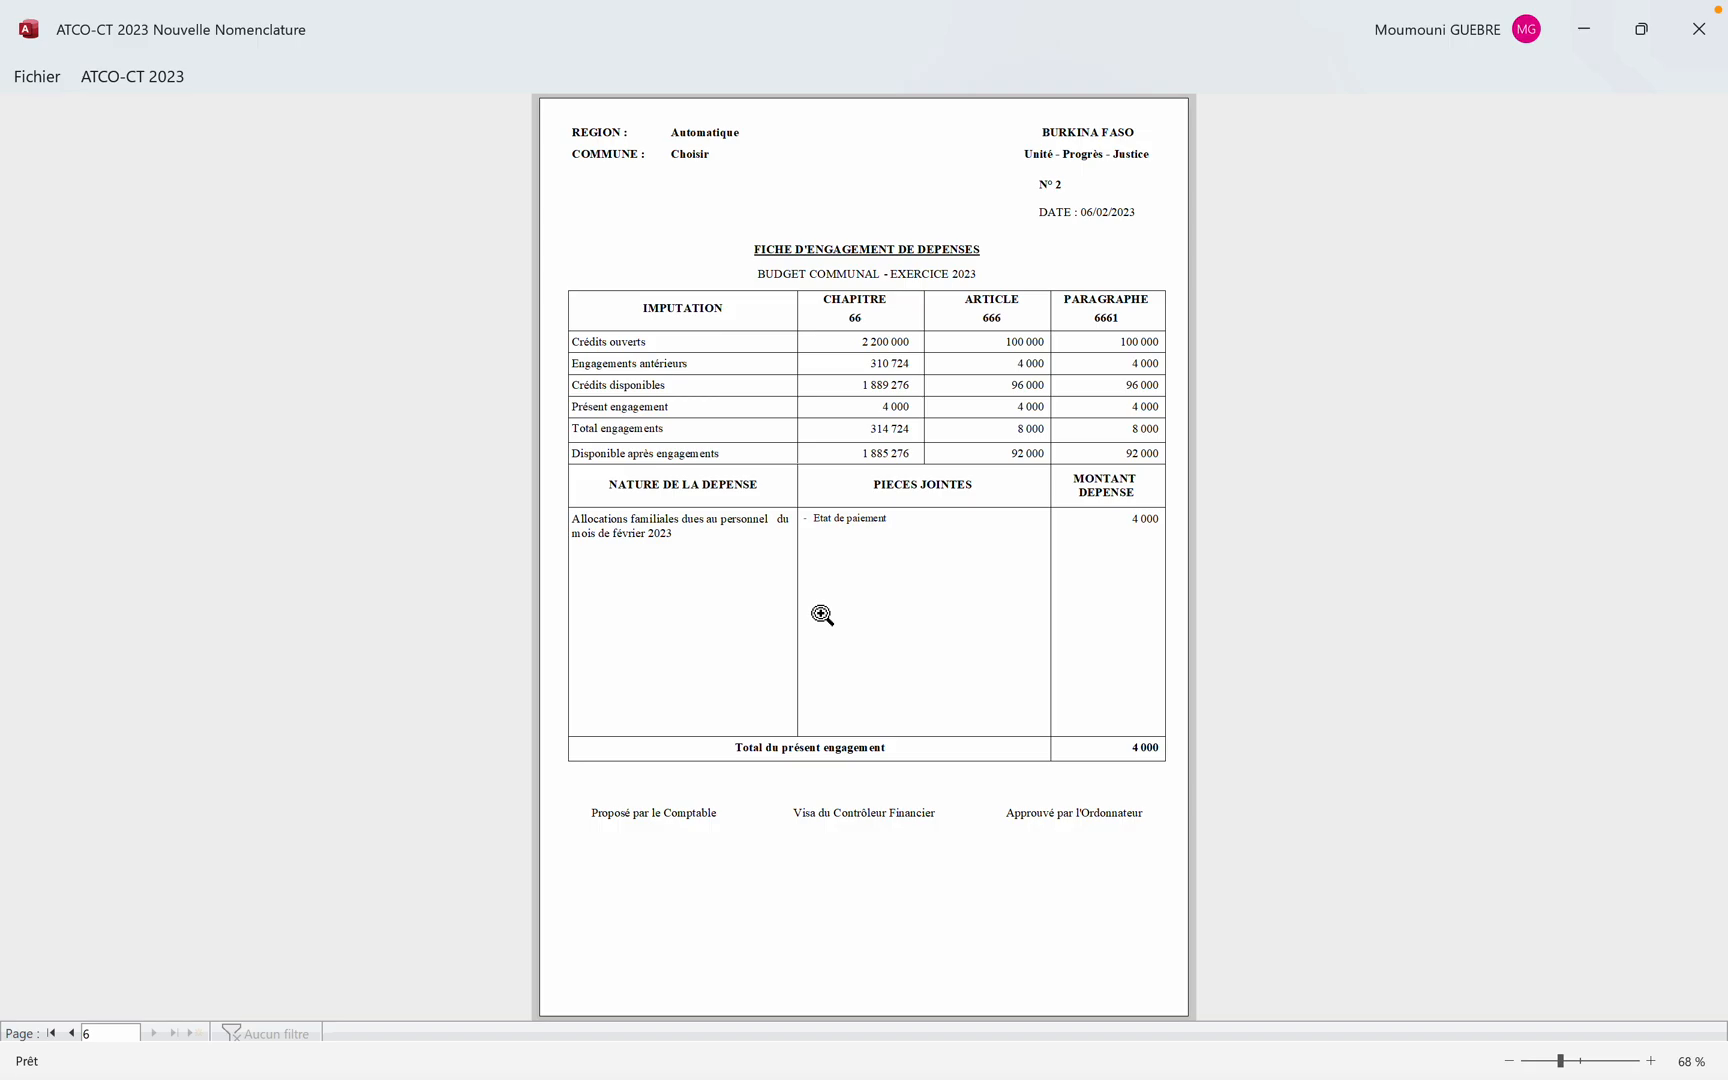
click(143, 86)
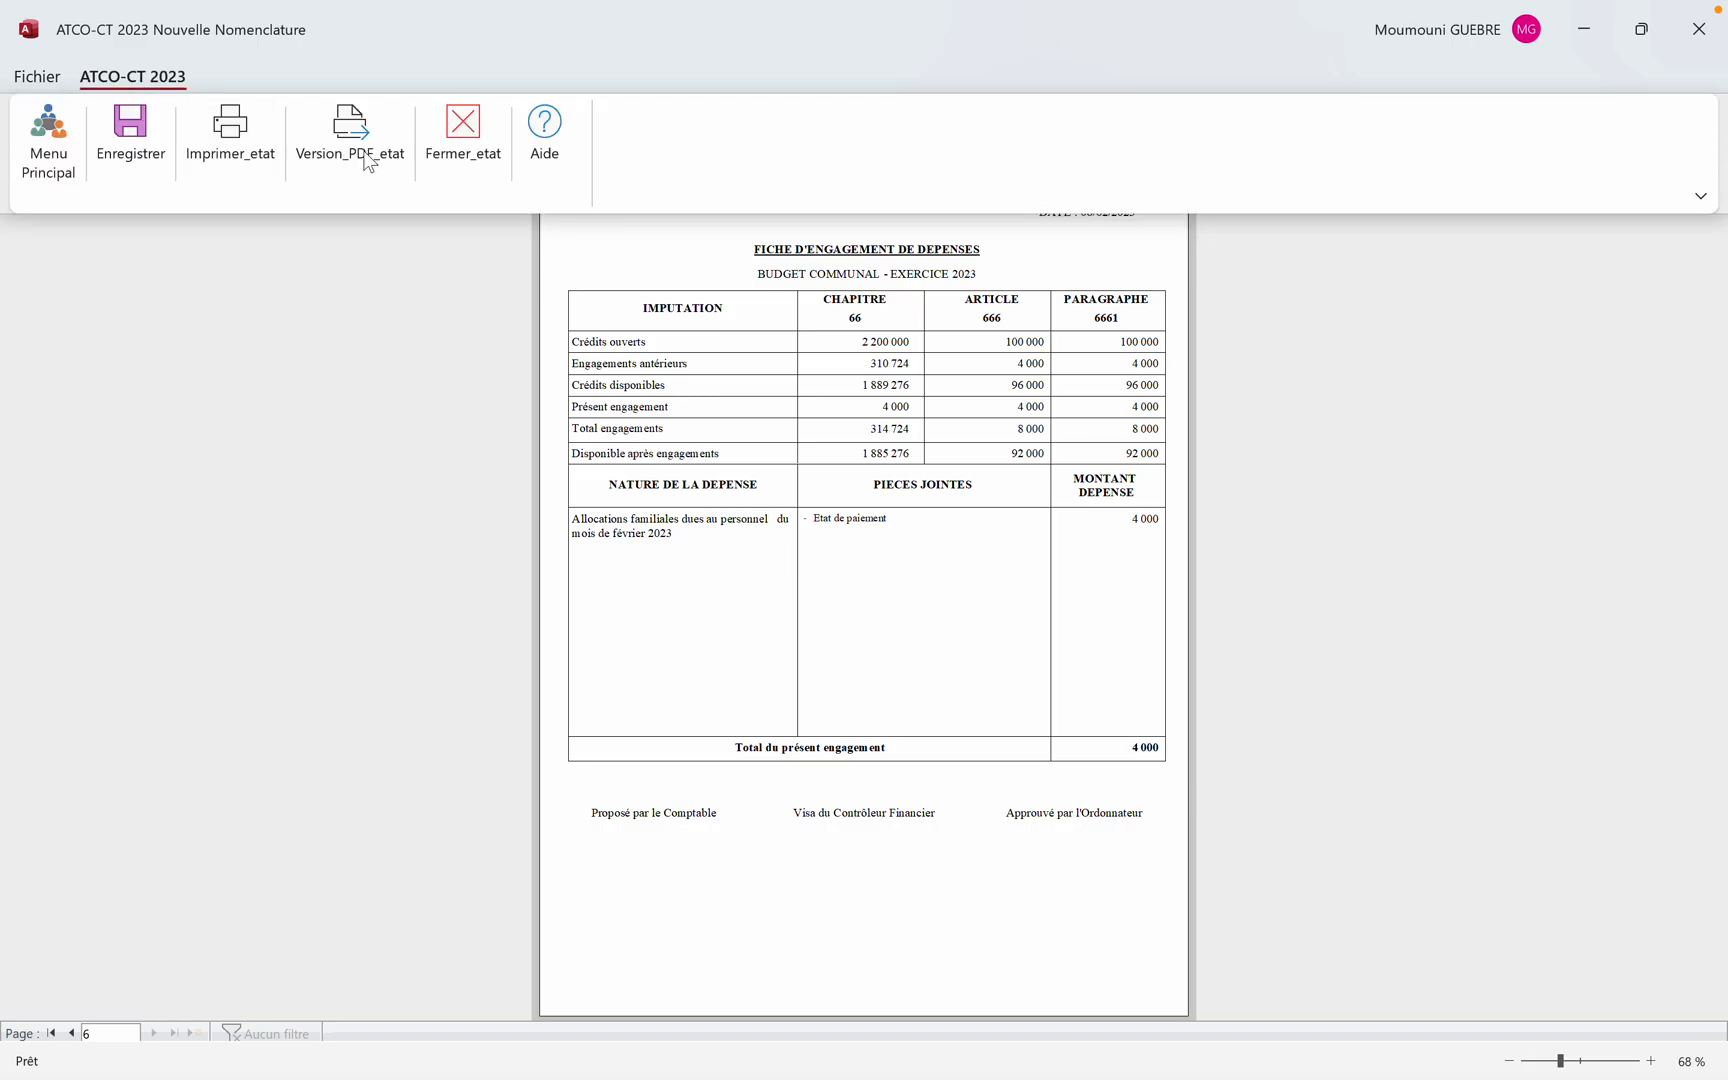
click(446, 160)
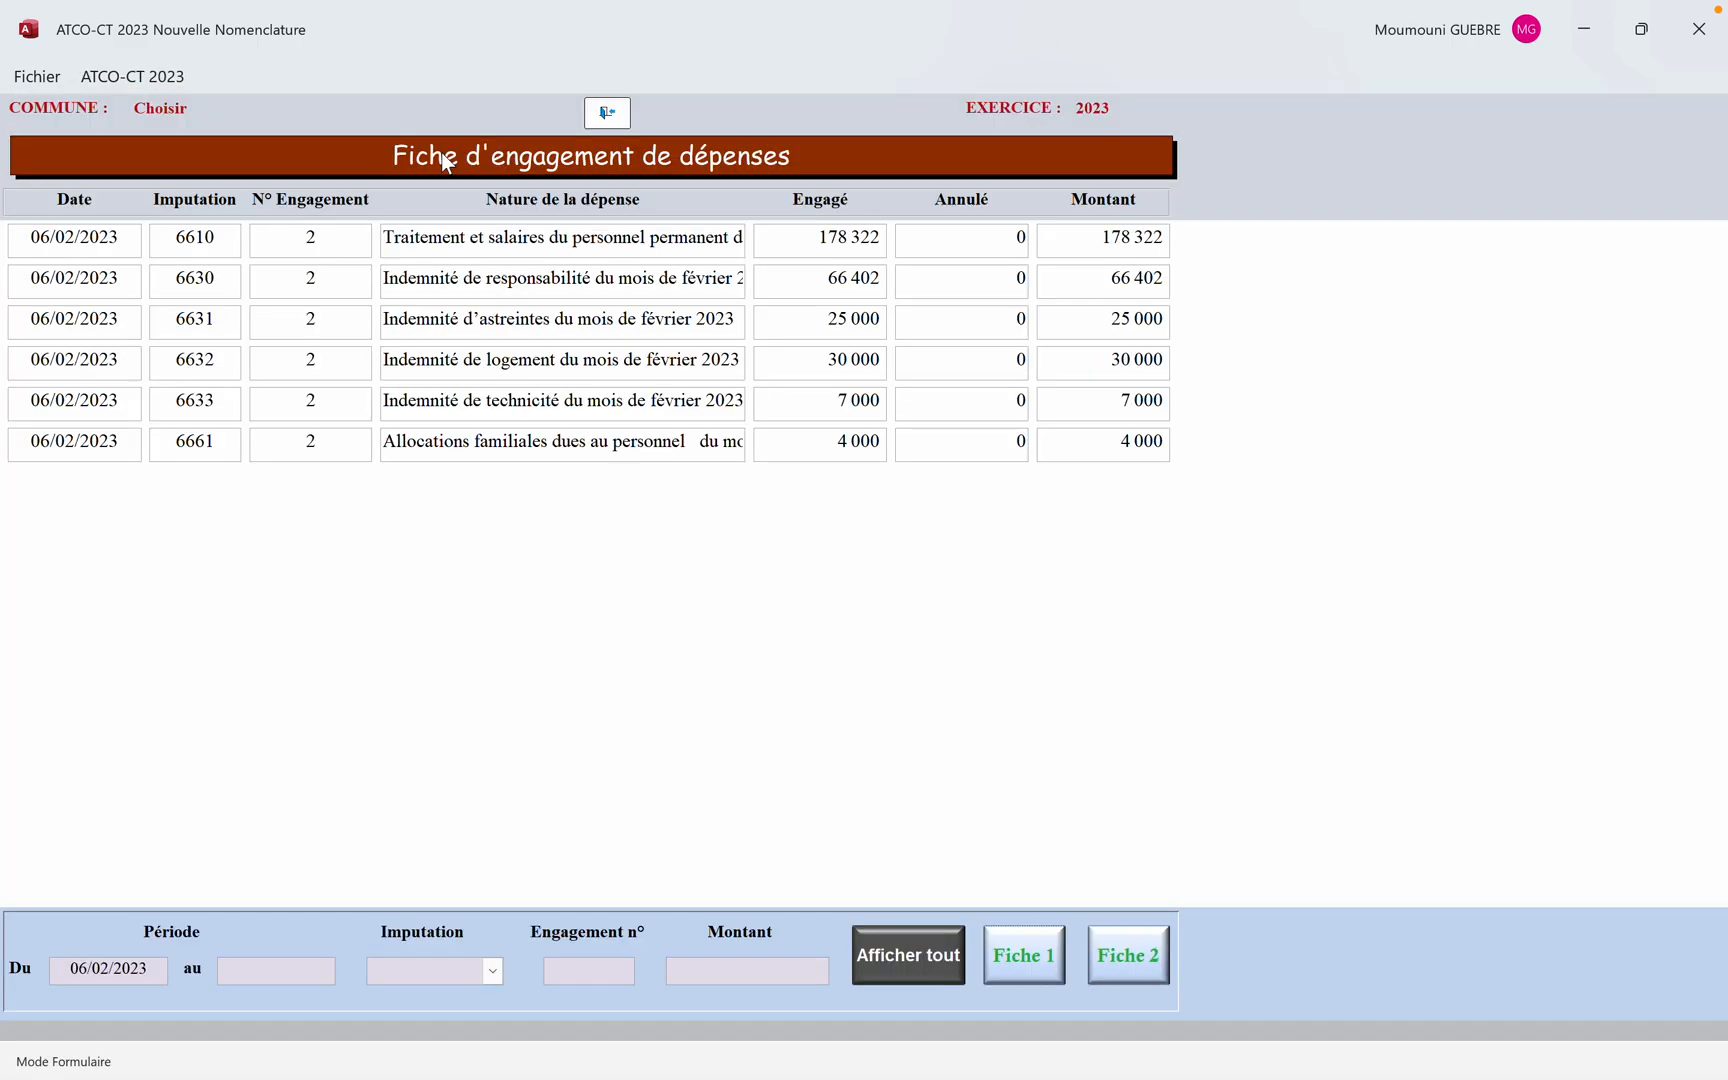
Switch from the commitment list to the liquidation slips and browse the January slips forward to account 6633 and back to the first
click(610, 115)
click(420, 346)
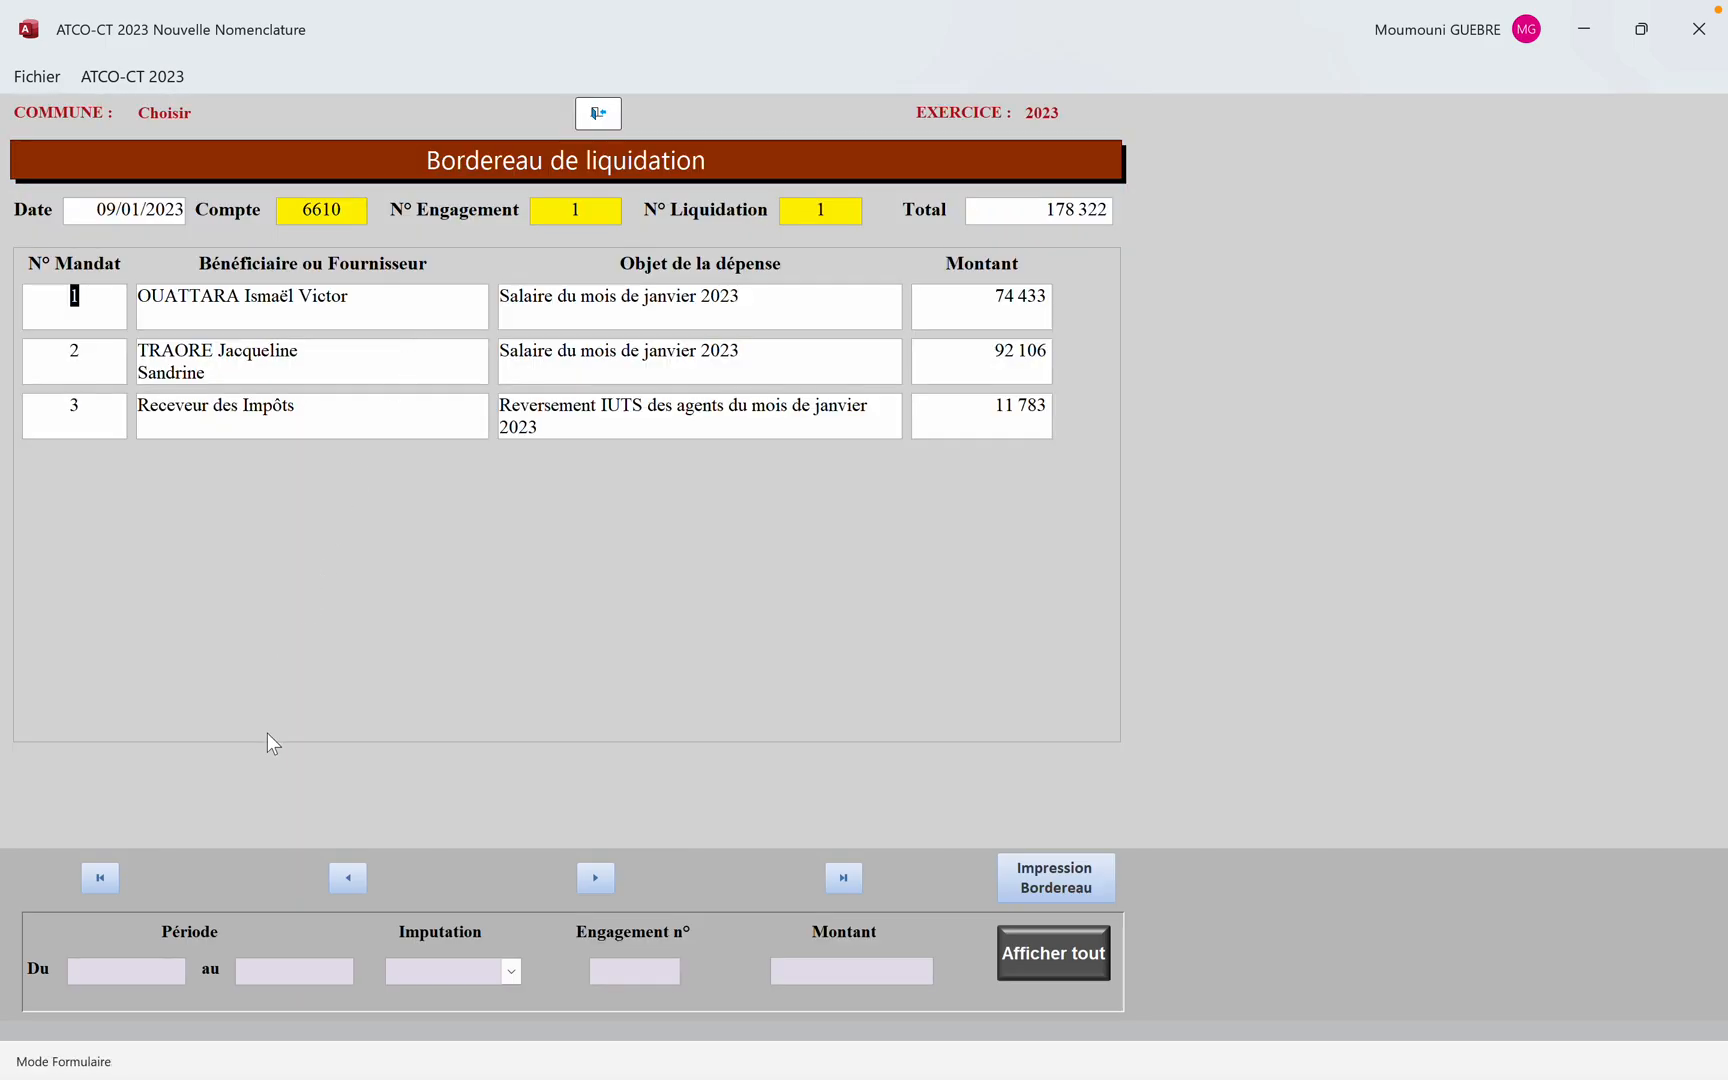
click(595, 878)
click(595, 878)
click(595, 878)
click(595, 878)
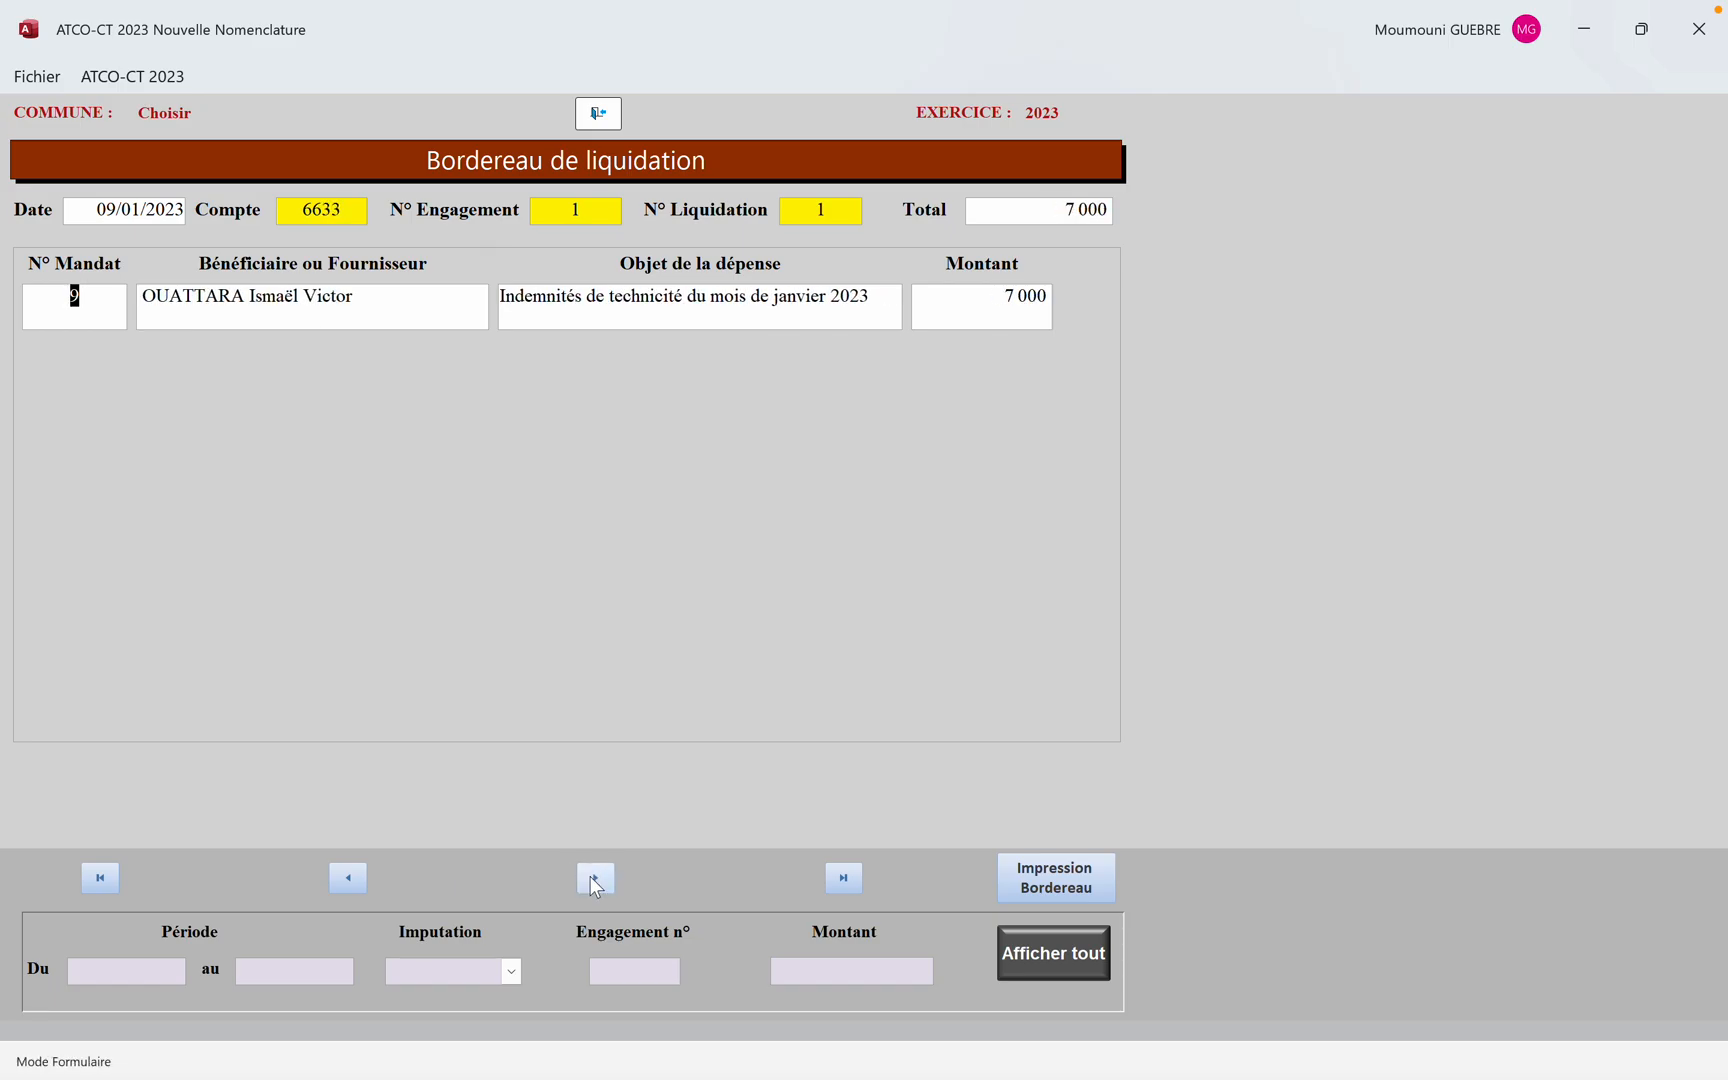
click(342, 887)
click(342, 887)
click(340, 886)
click(340, 886)
click(340, 886)
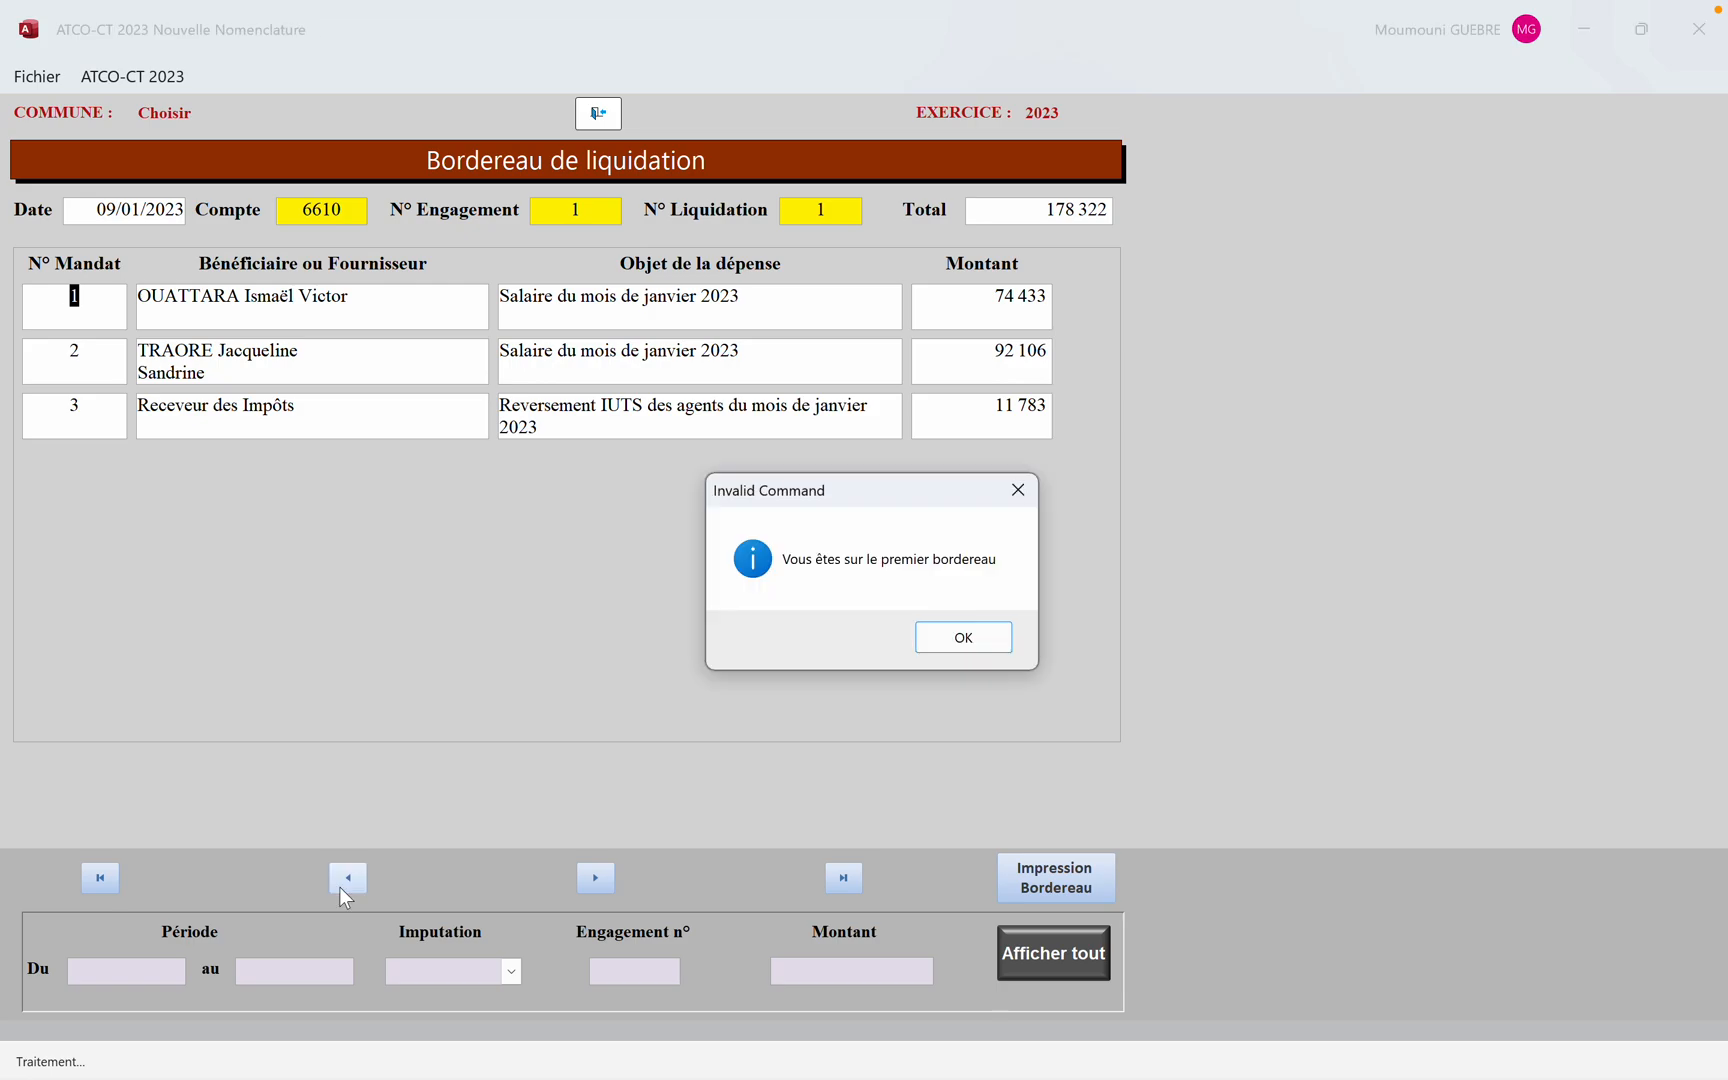
click(962, 637)
Filter the liquidation slips to the period starting 06/02/2023
click(150, 972)
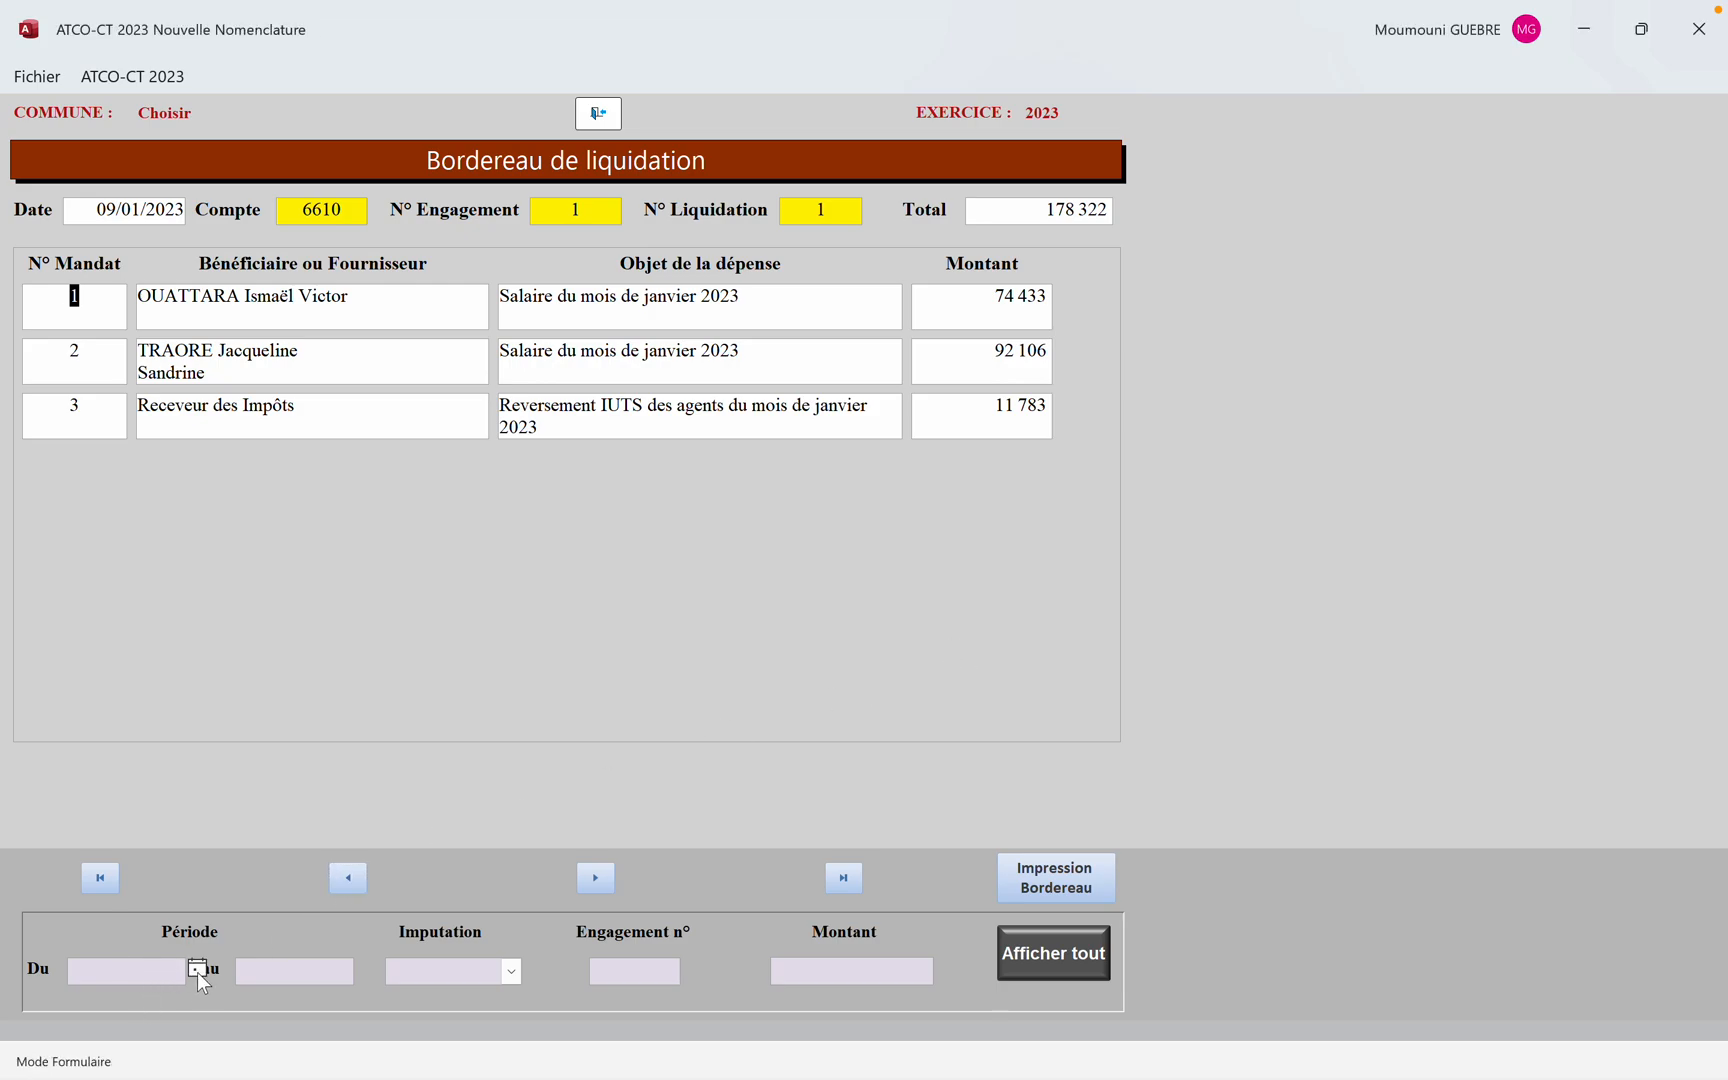
click(197, 969)
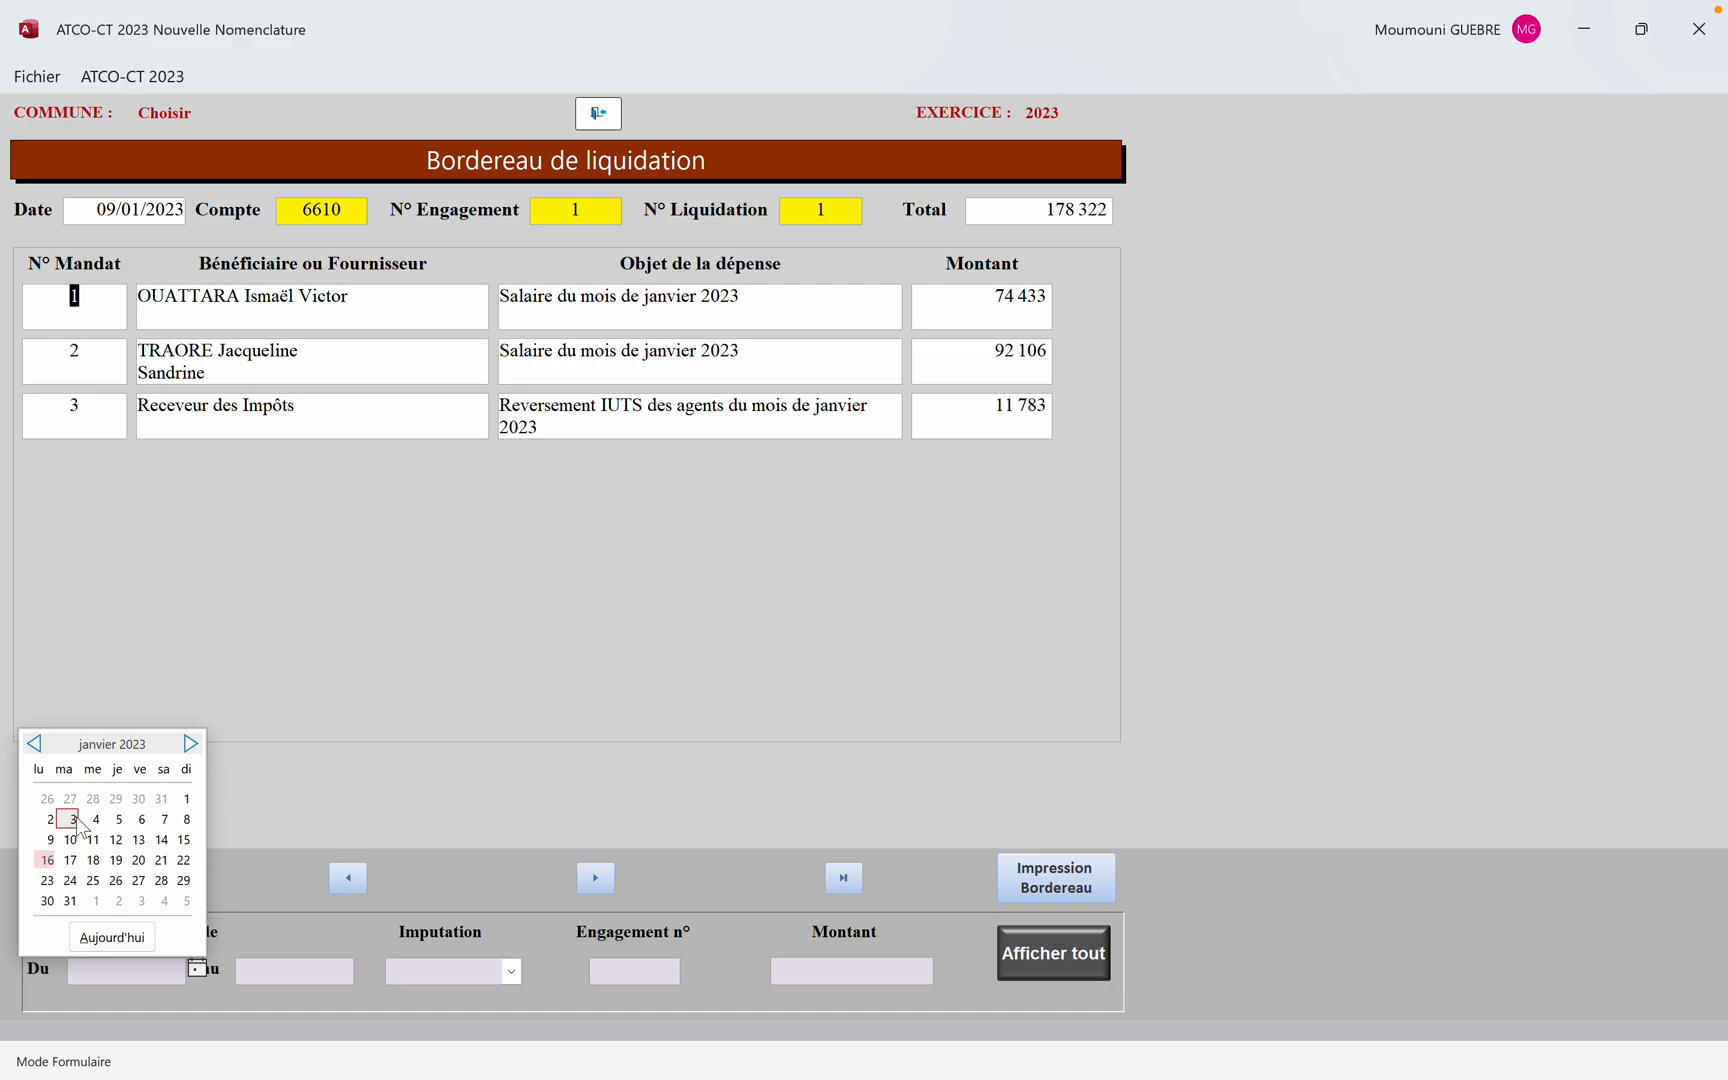
click(190, 743)
click(47, 819)
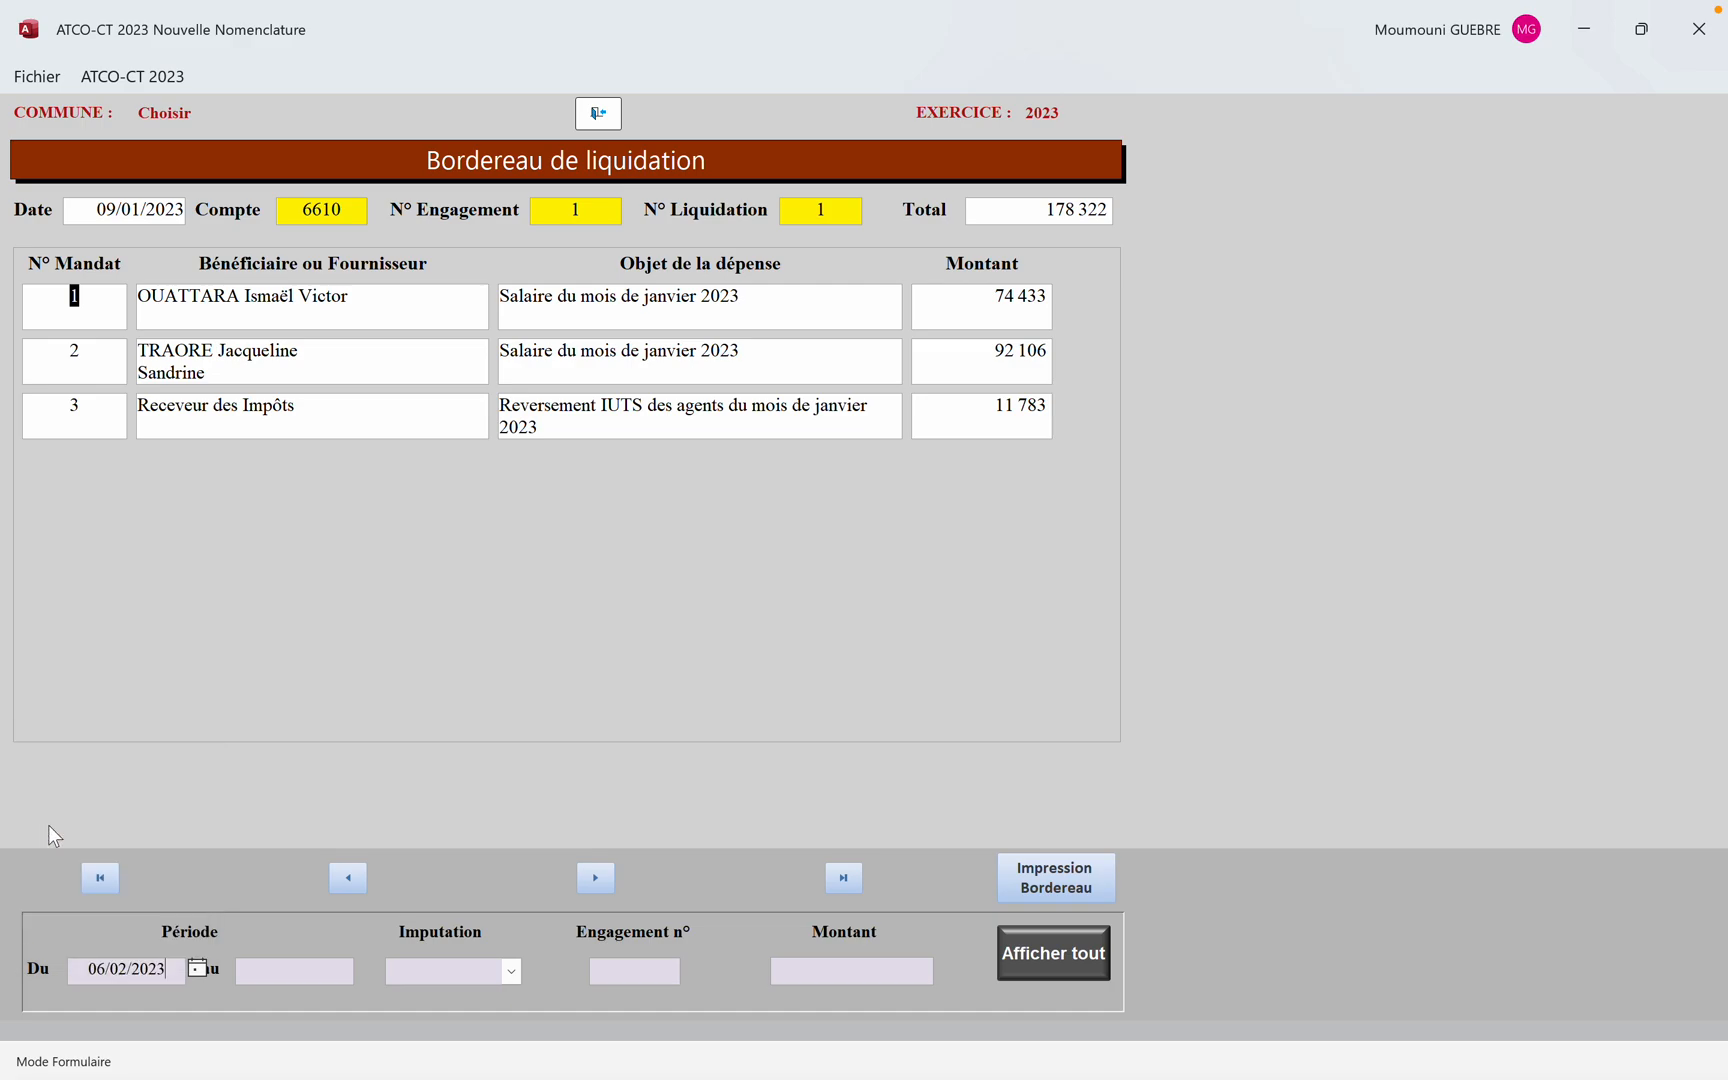
click(262, 967)
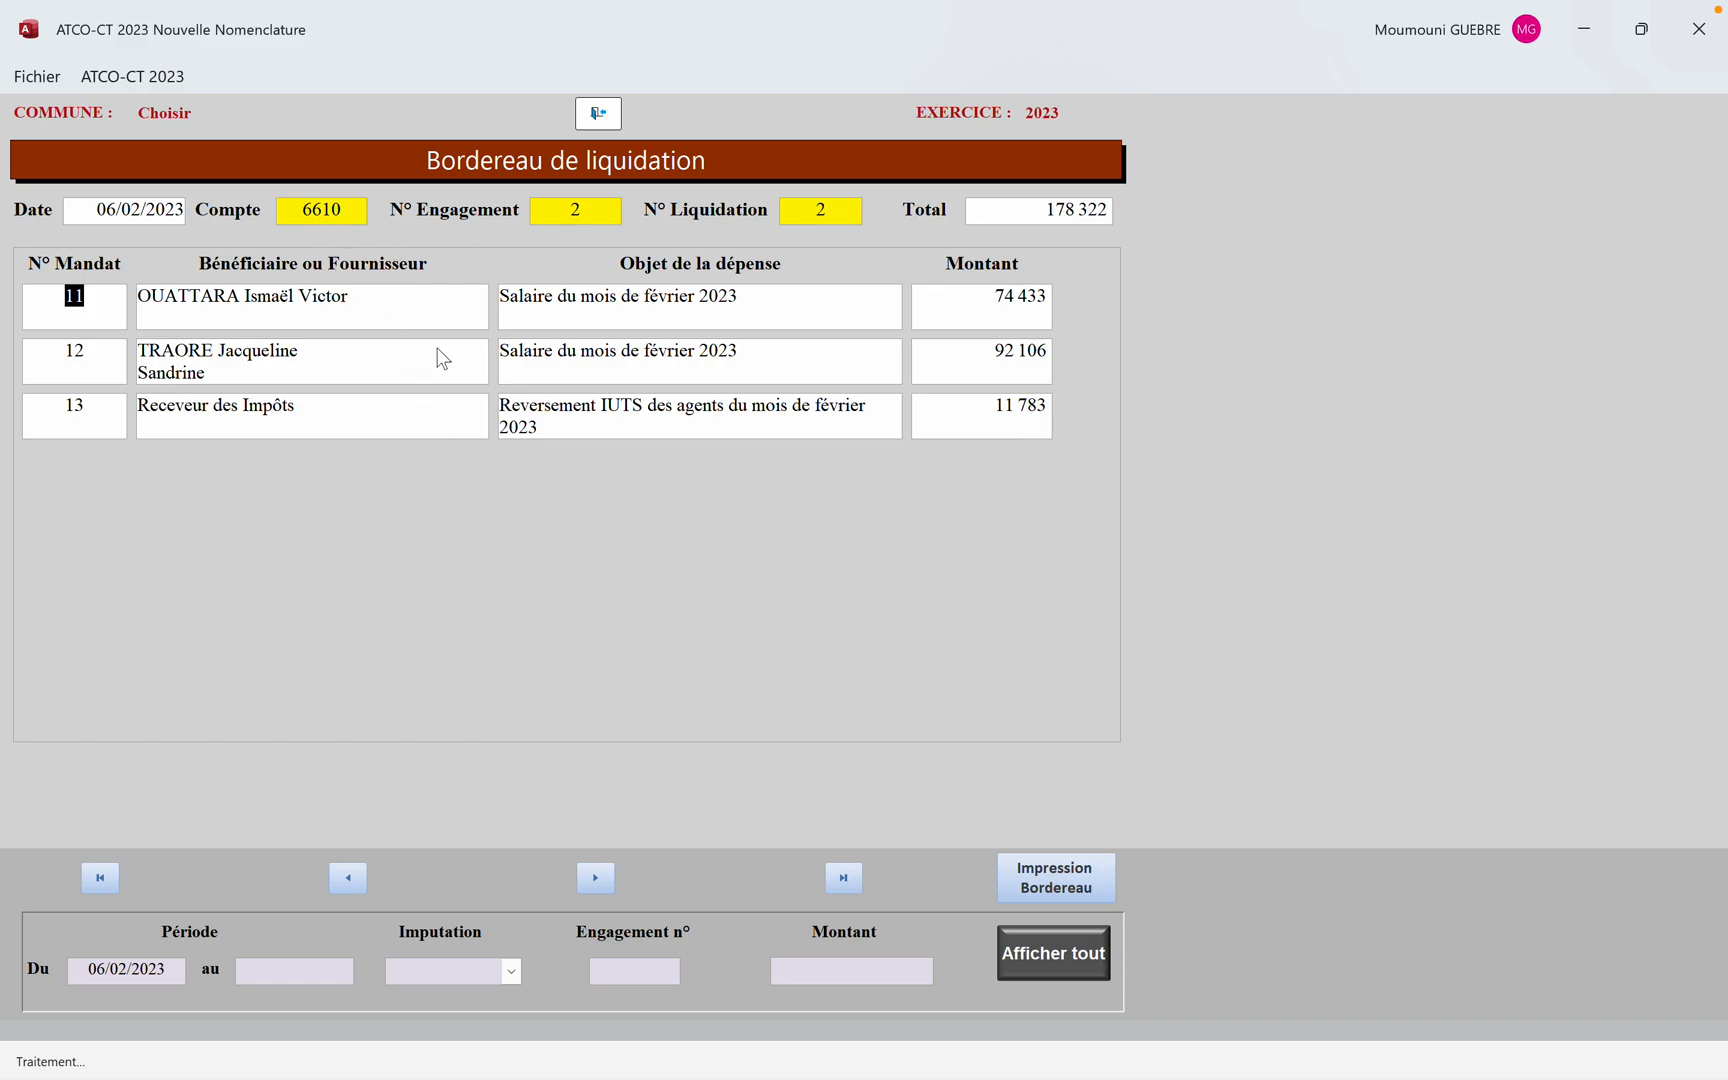
Browse the February liquidation slips forward to account 6661 and back to the slip for account 6630
click(597, 877)
click(597, 877)
click(597, 877)
click(597, 877)
click(595, 876)
click(595, 876)
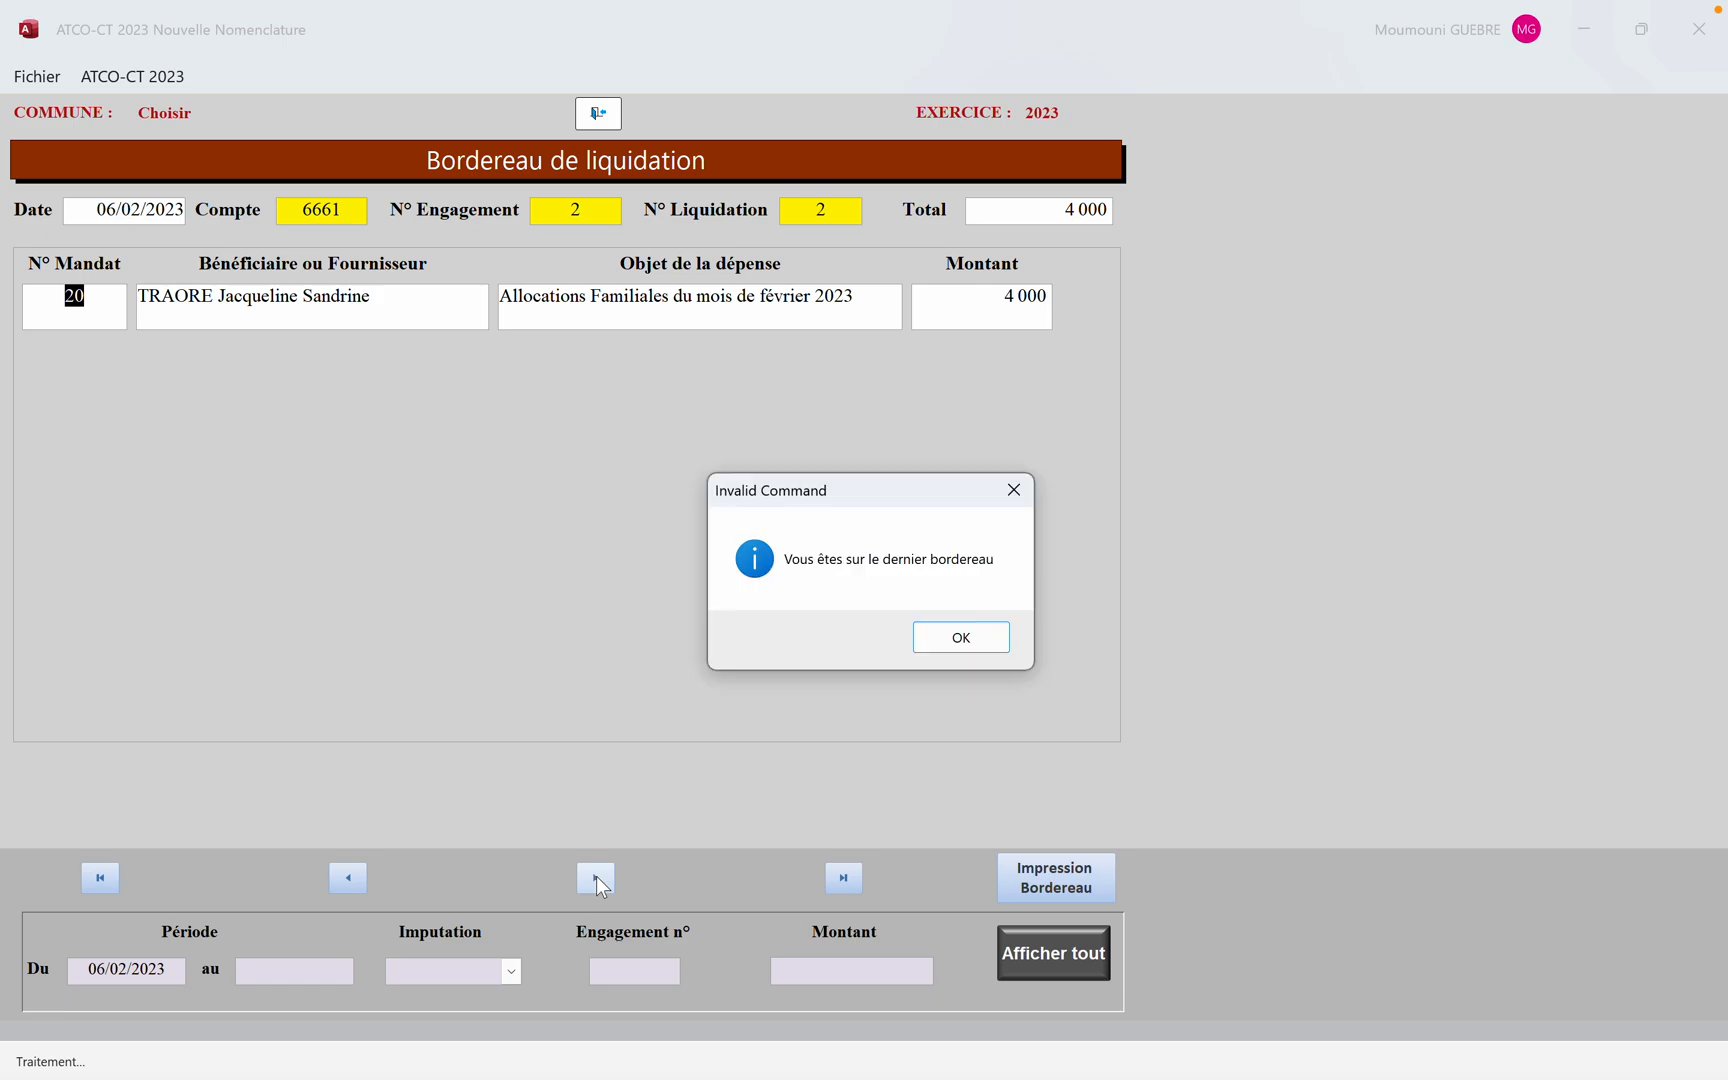
click(959, 636)
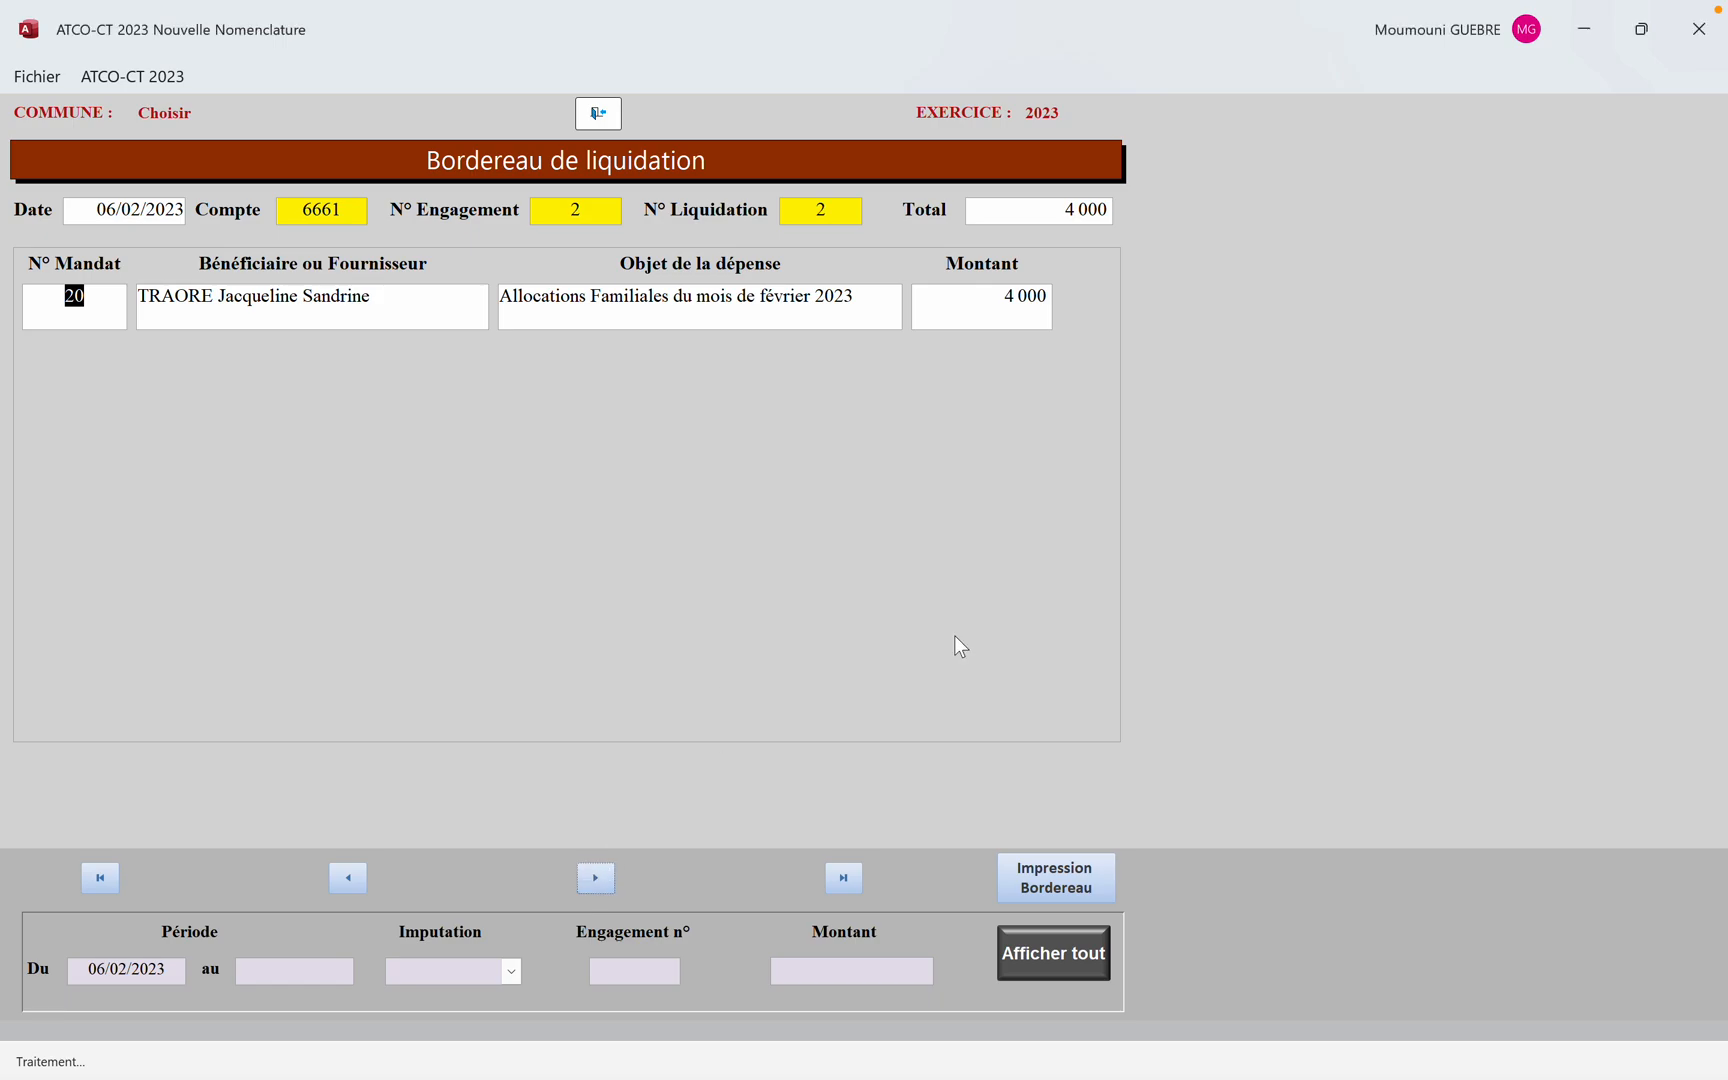
click(359, 878)
click(359, 878)
click(359, 878)
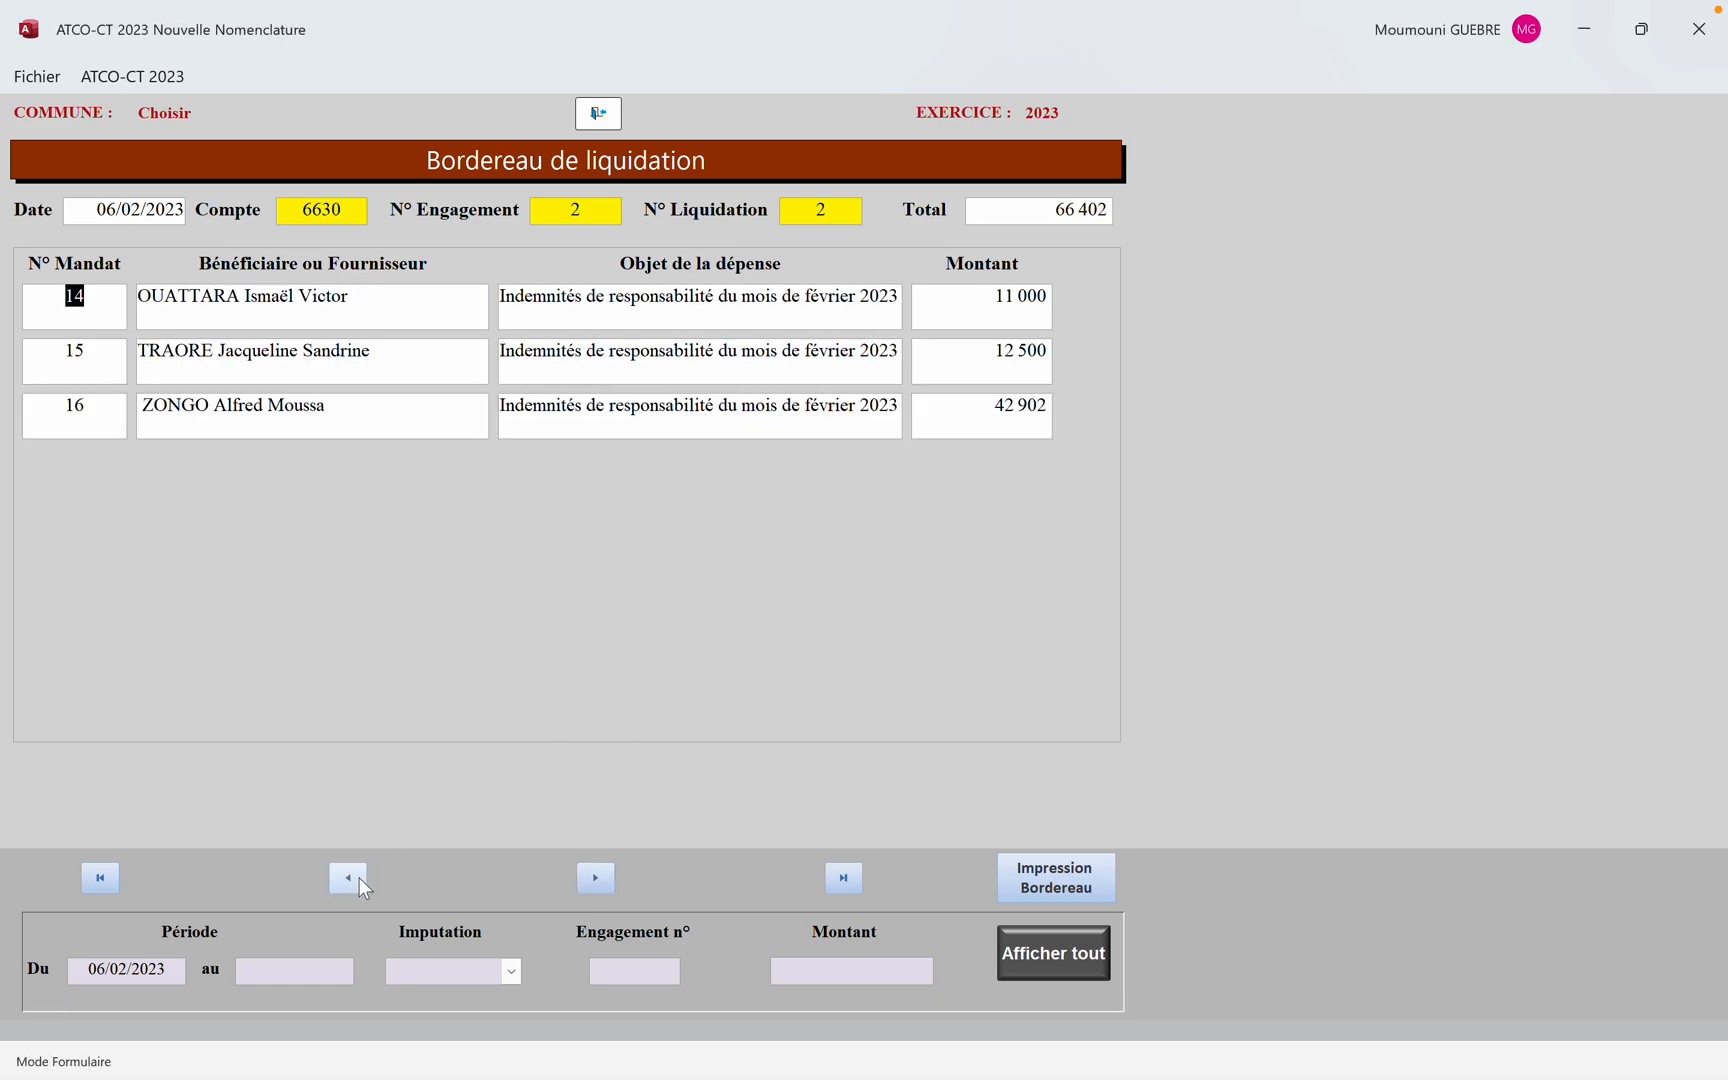
Preview the printable liquidation slip no. 2 for paragraph 6630, examine it and close the report
click(1039, 882)
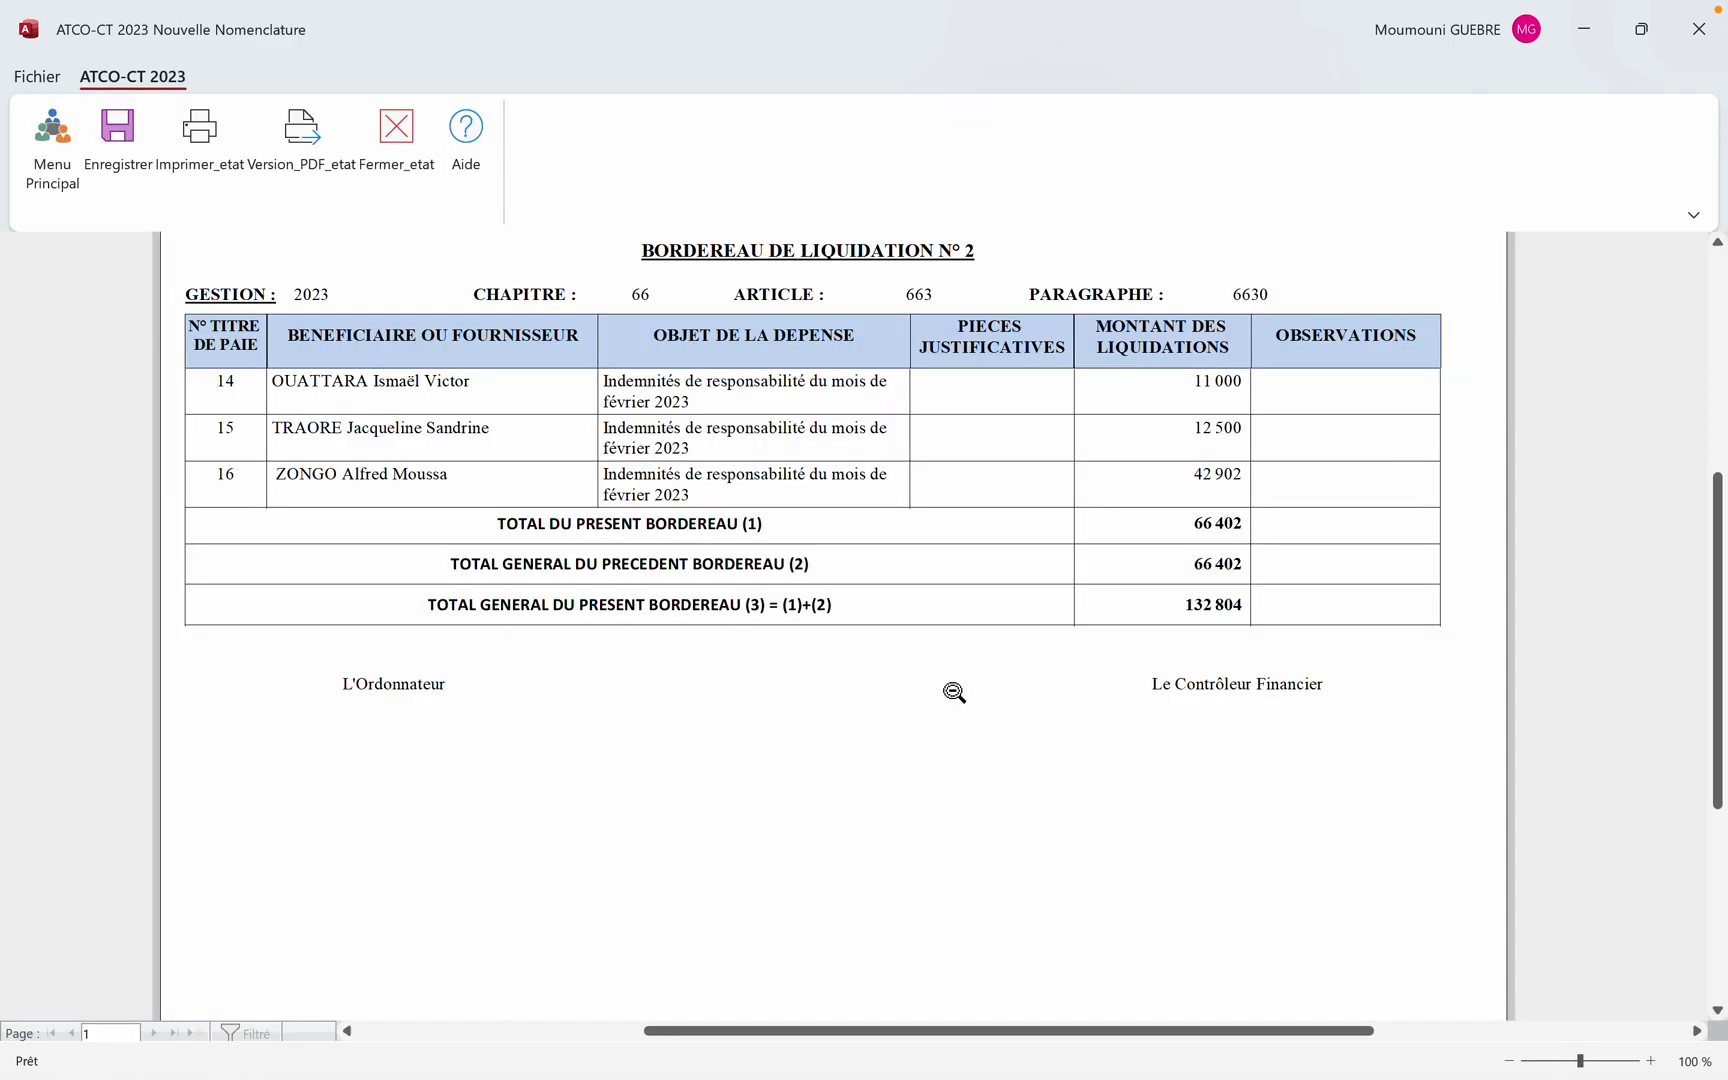
scroll(953, 689, up, 2)
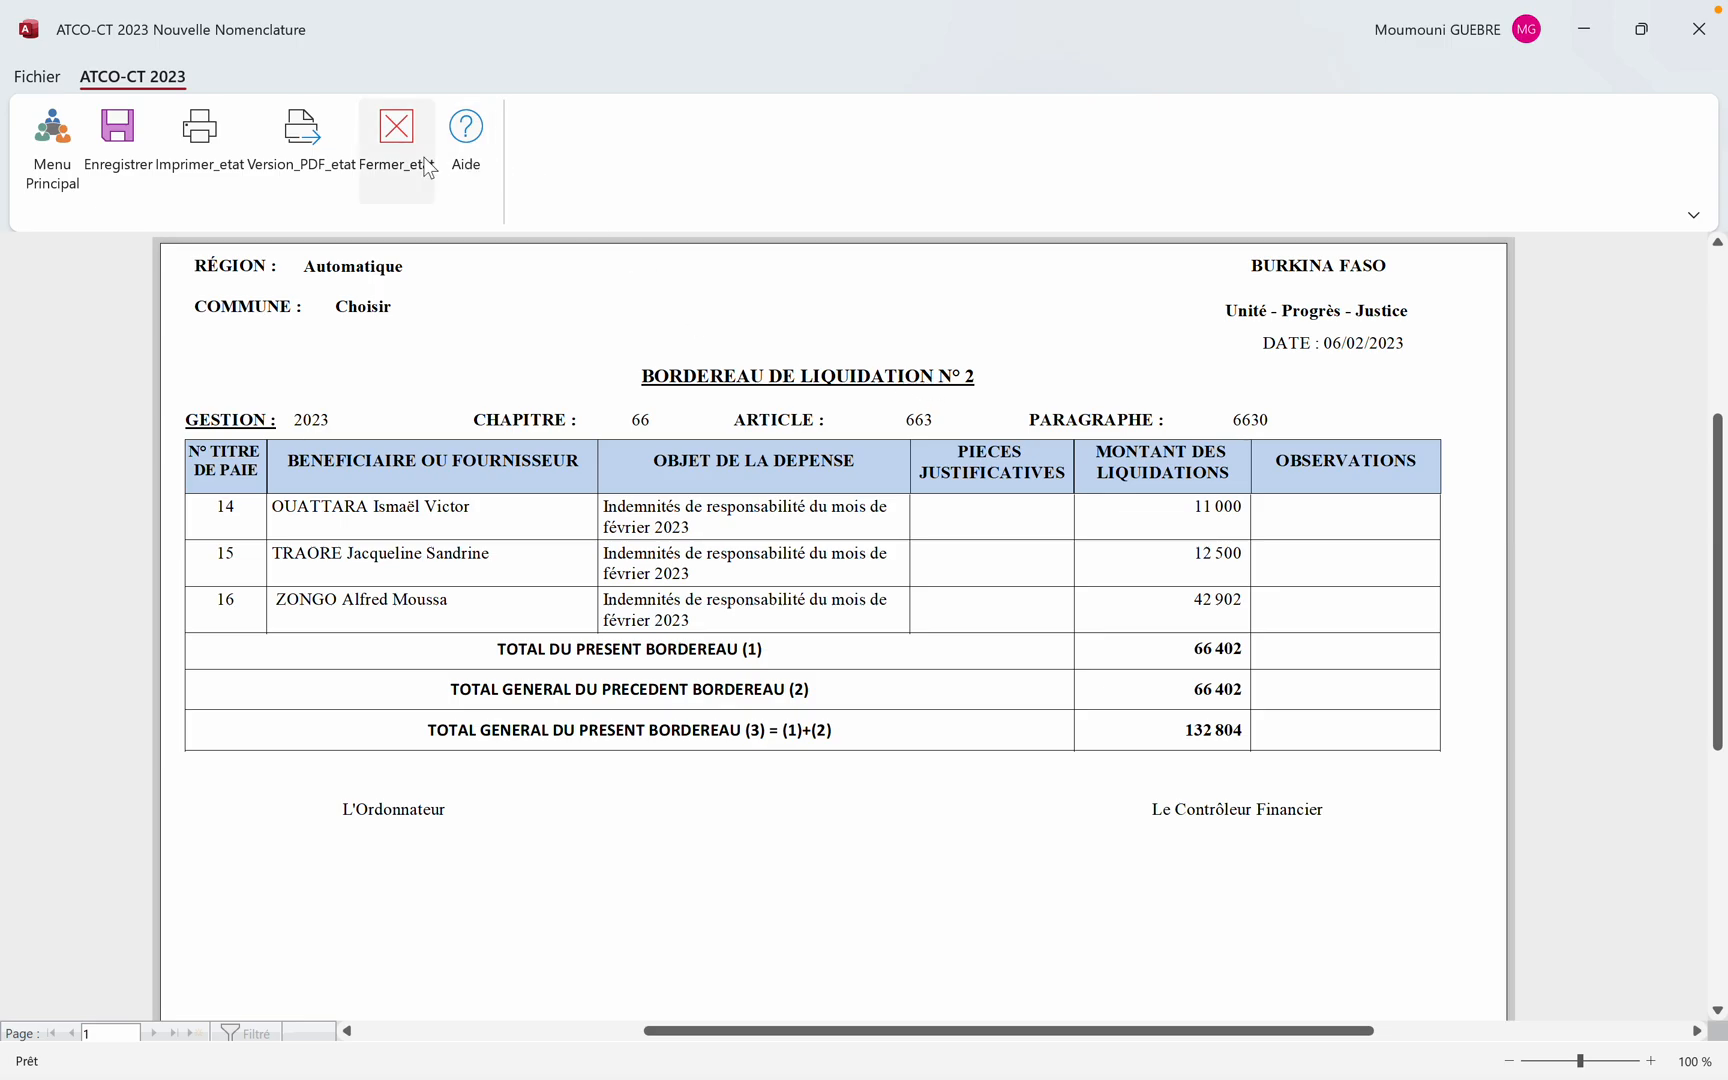
click(398, 145)
Go back to the account 6610 liquidation slip, preview its printable version enlarged and close the report
click(348, 878)
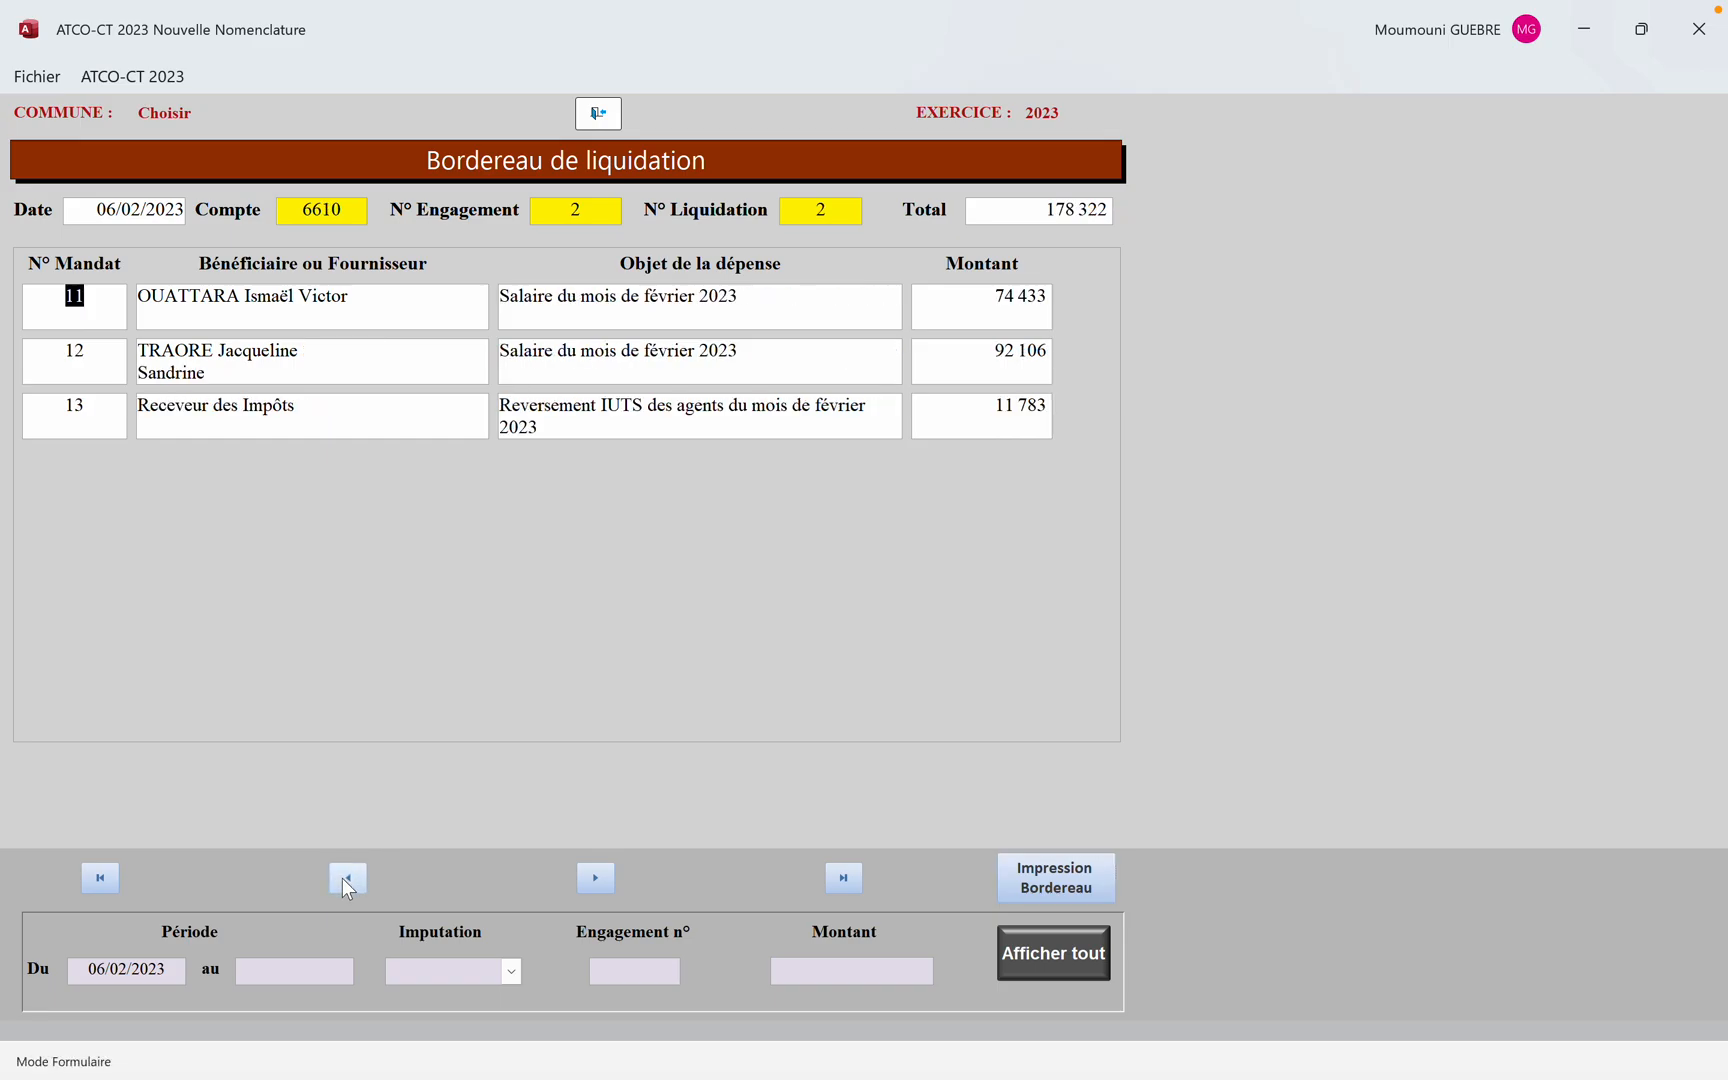
click(1030, 884)
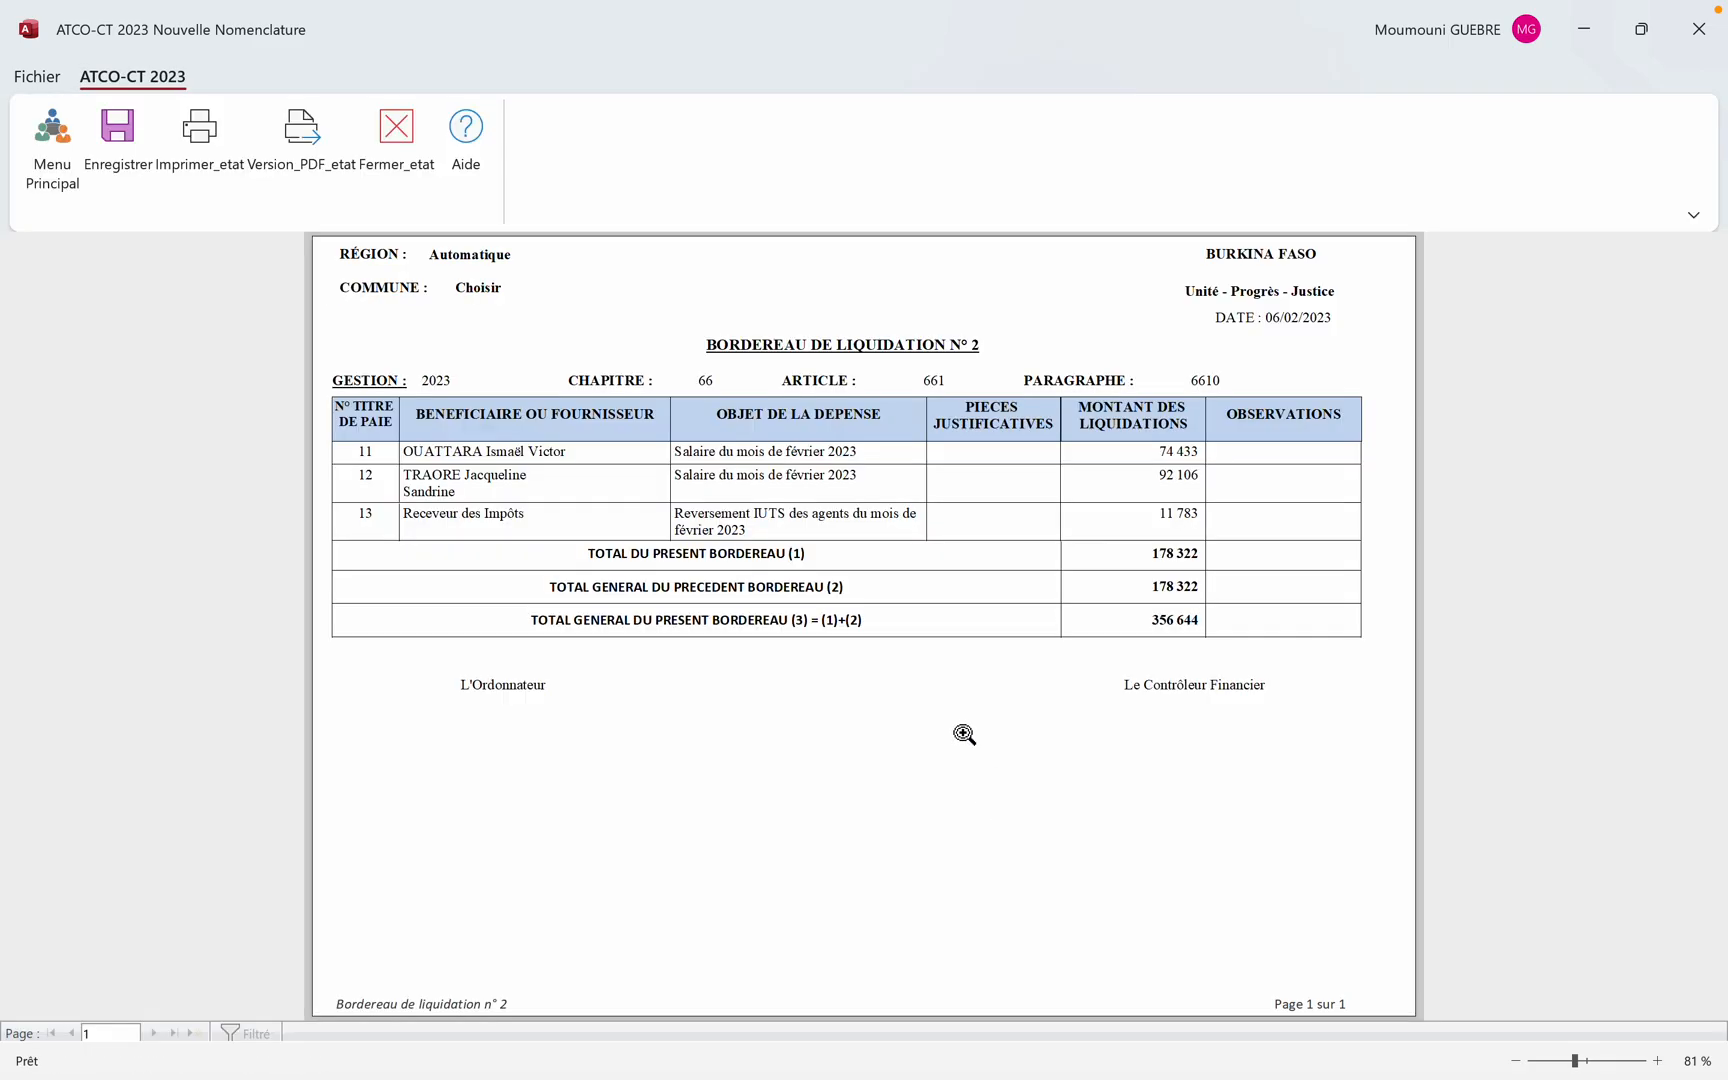
click(964, 733)
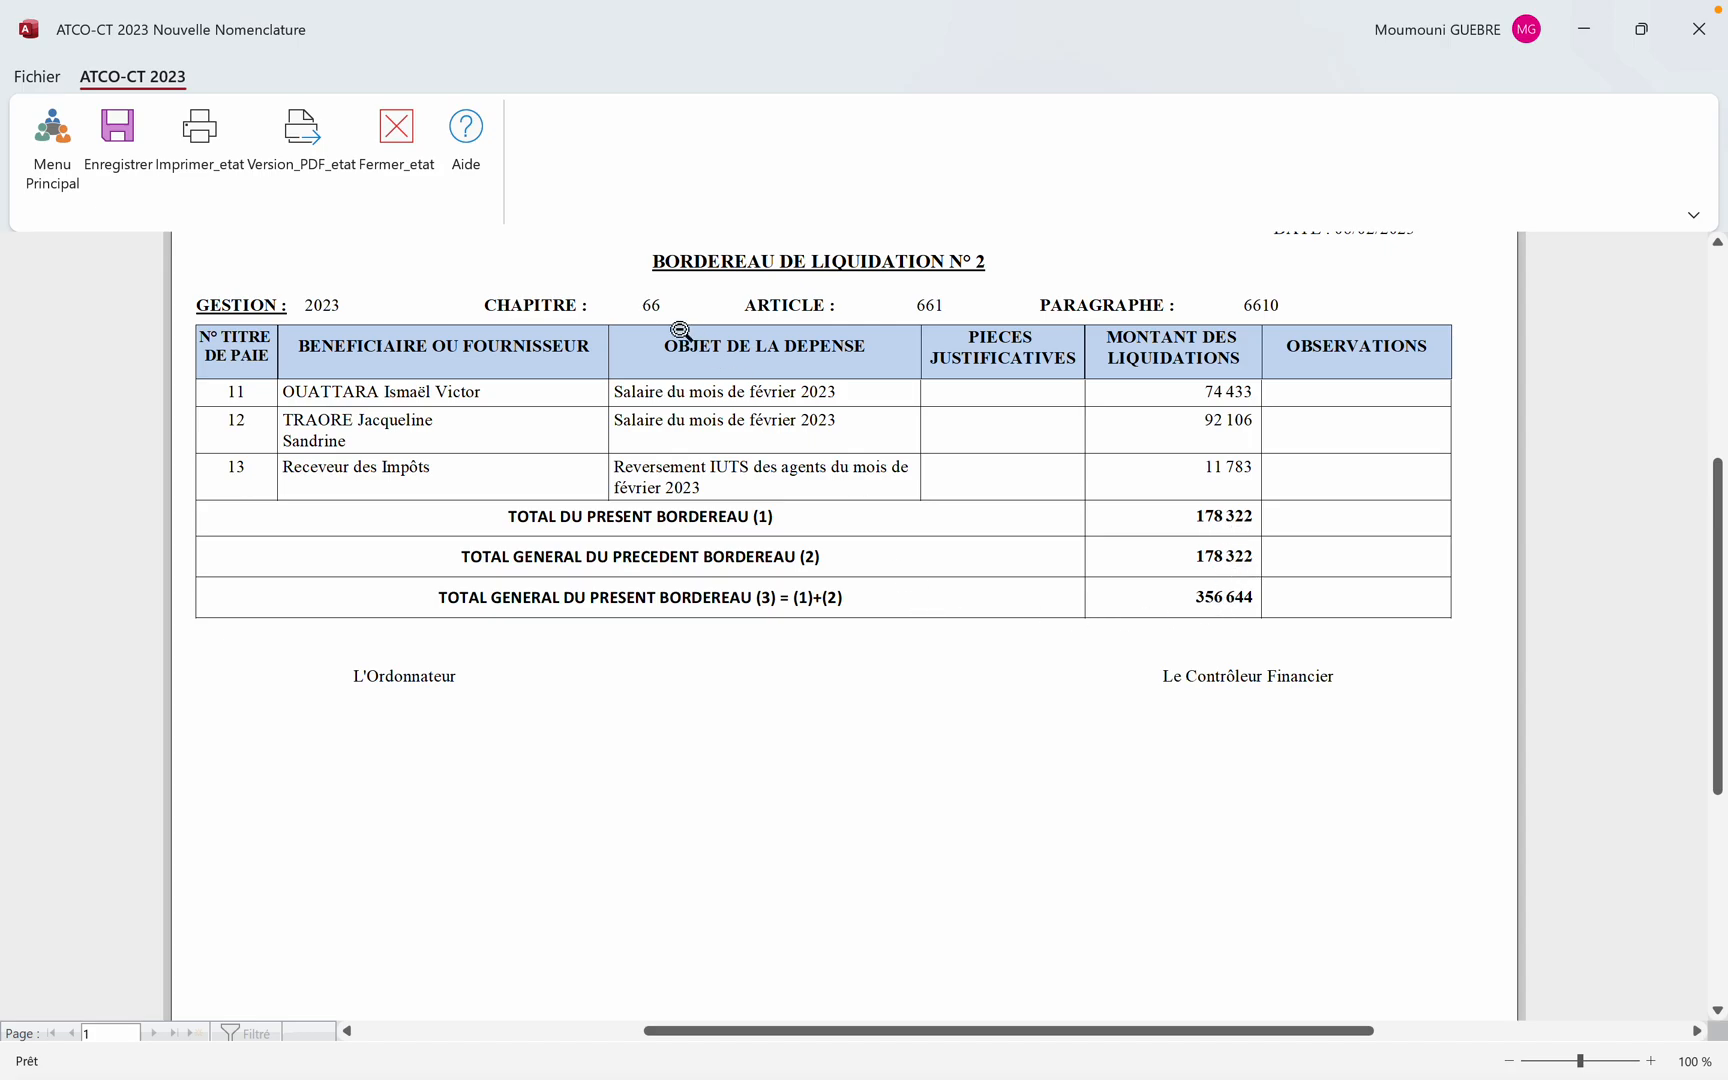
click(385, 155)
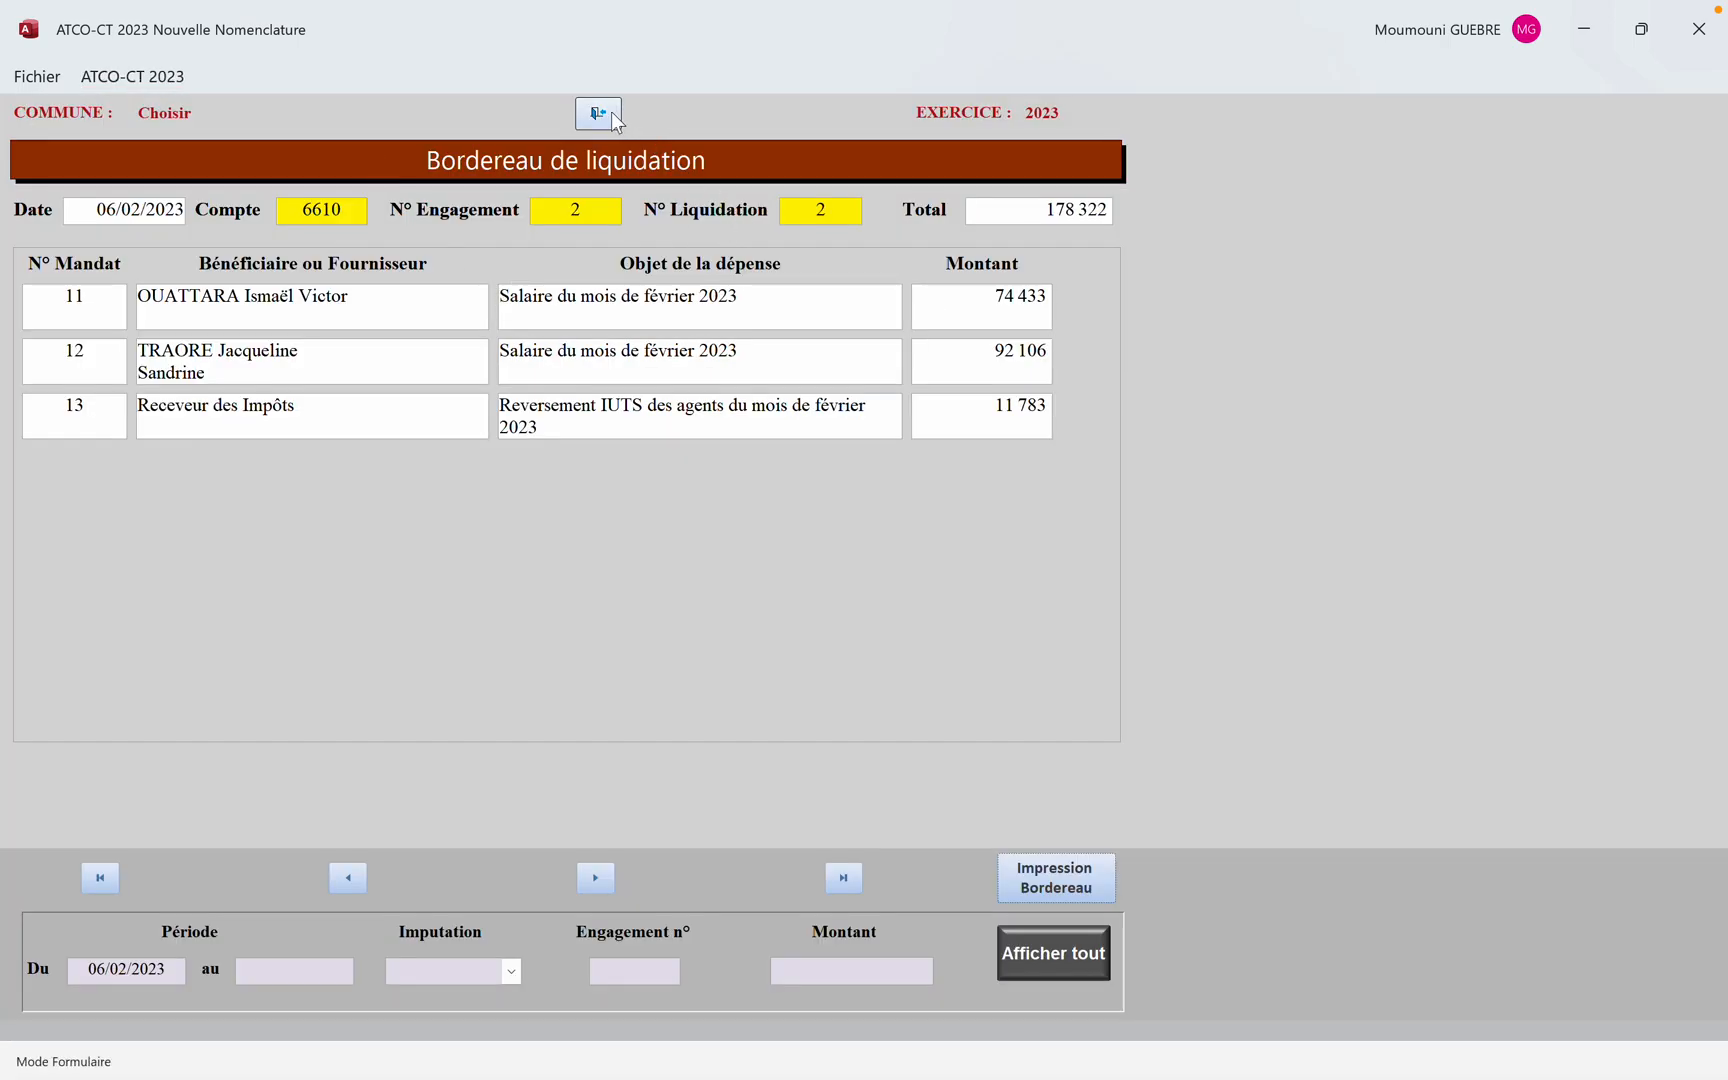
Close the liquidation slips, open the payment title issue slips and display slip no. 2 with its mandates up to 20
click(610, 113)
click(618, 333)
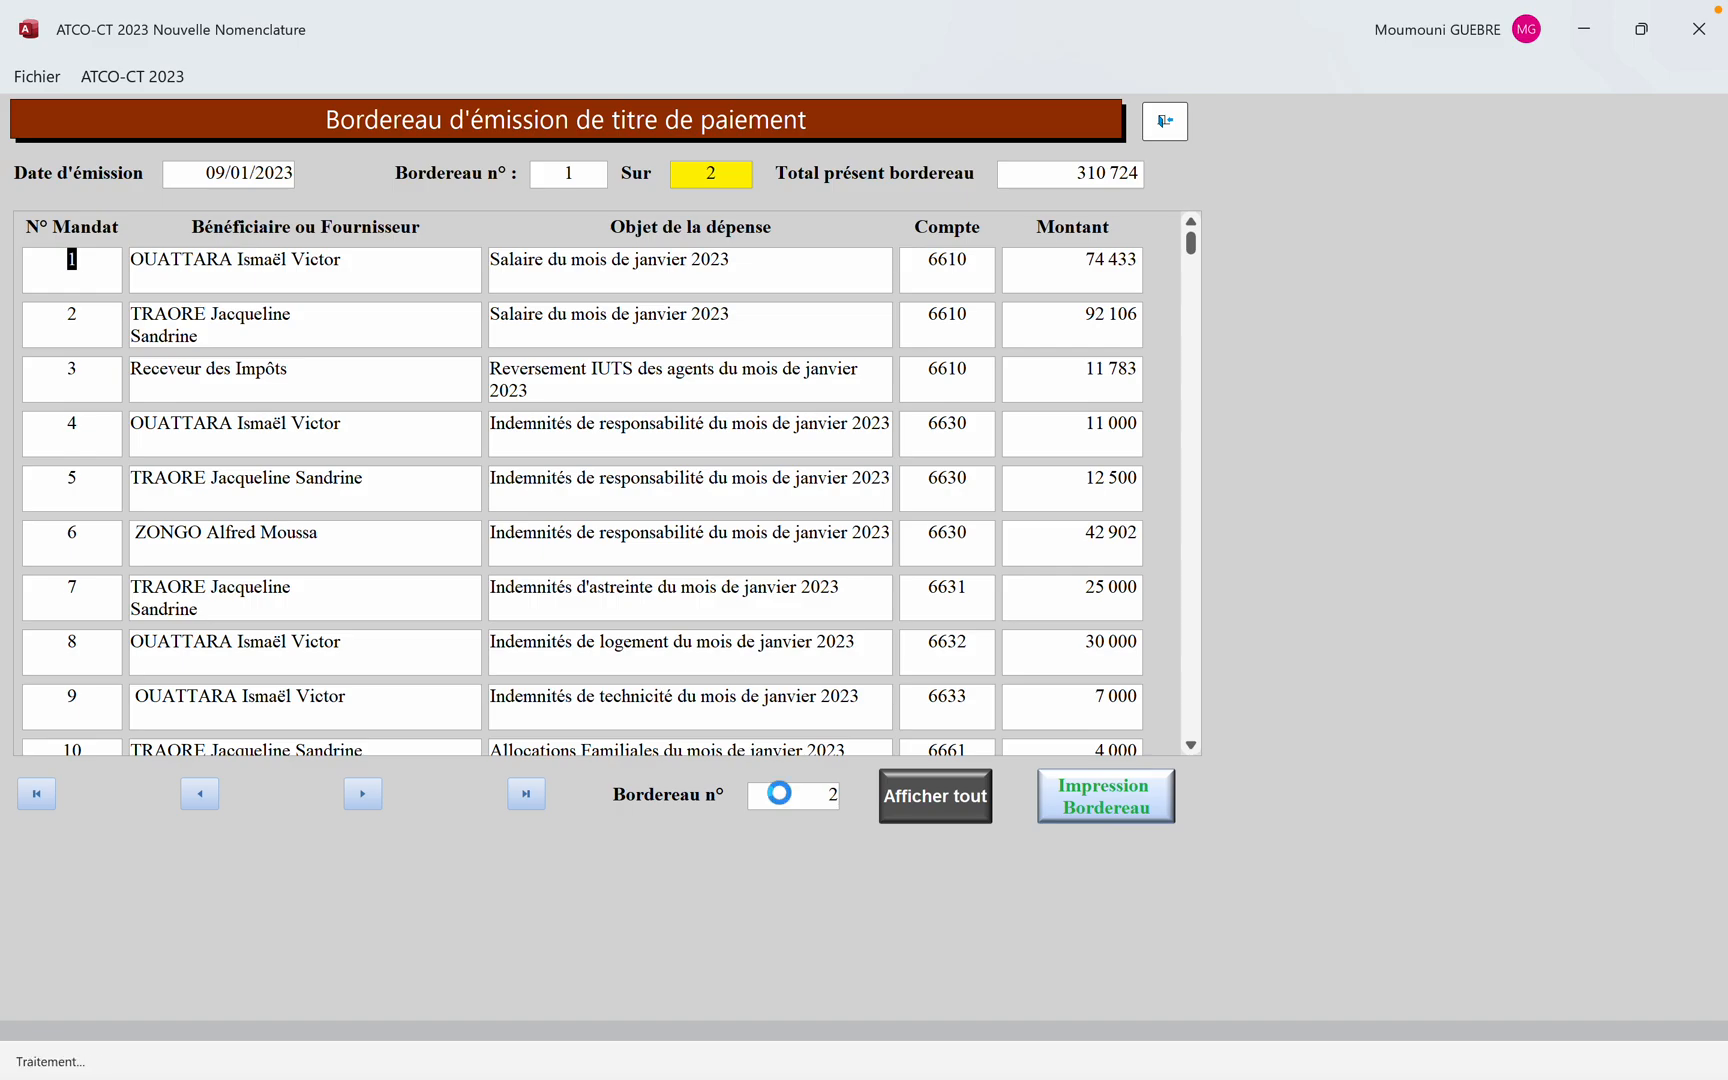
key(Return)
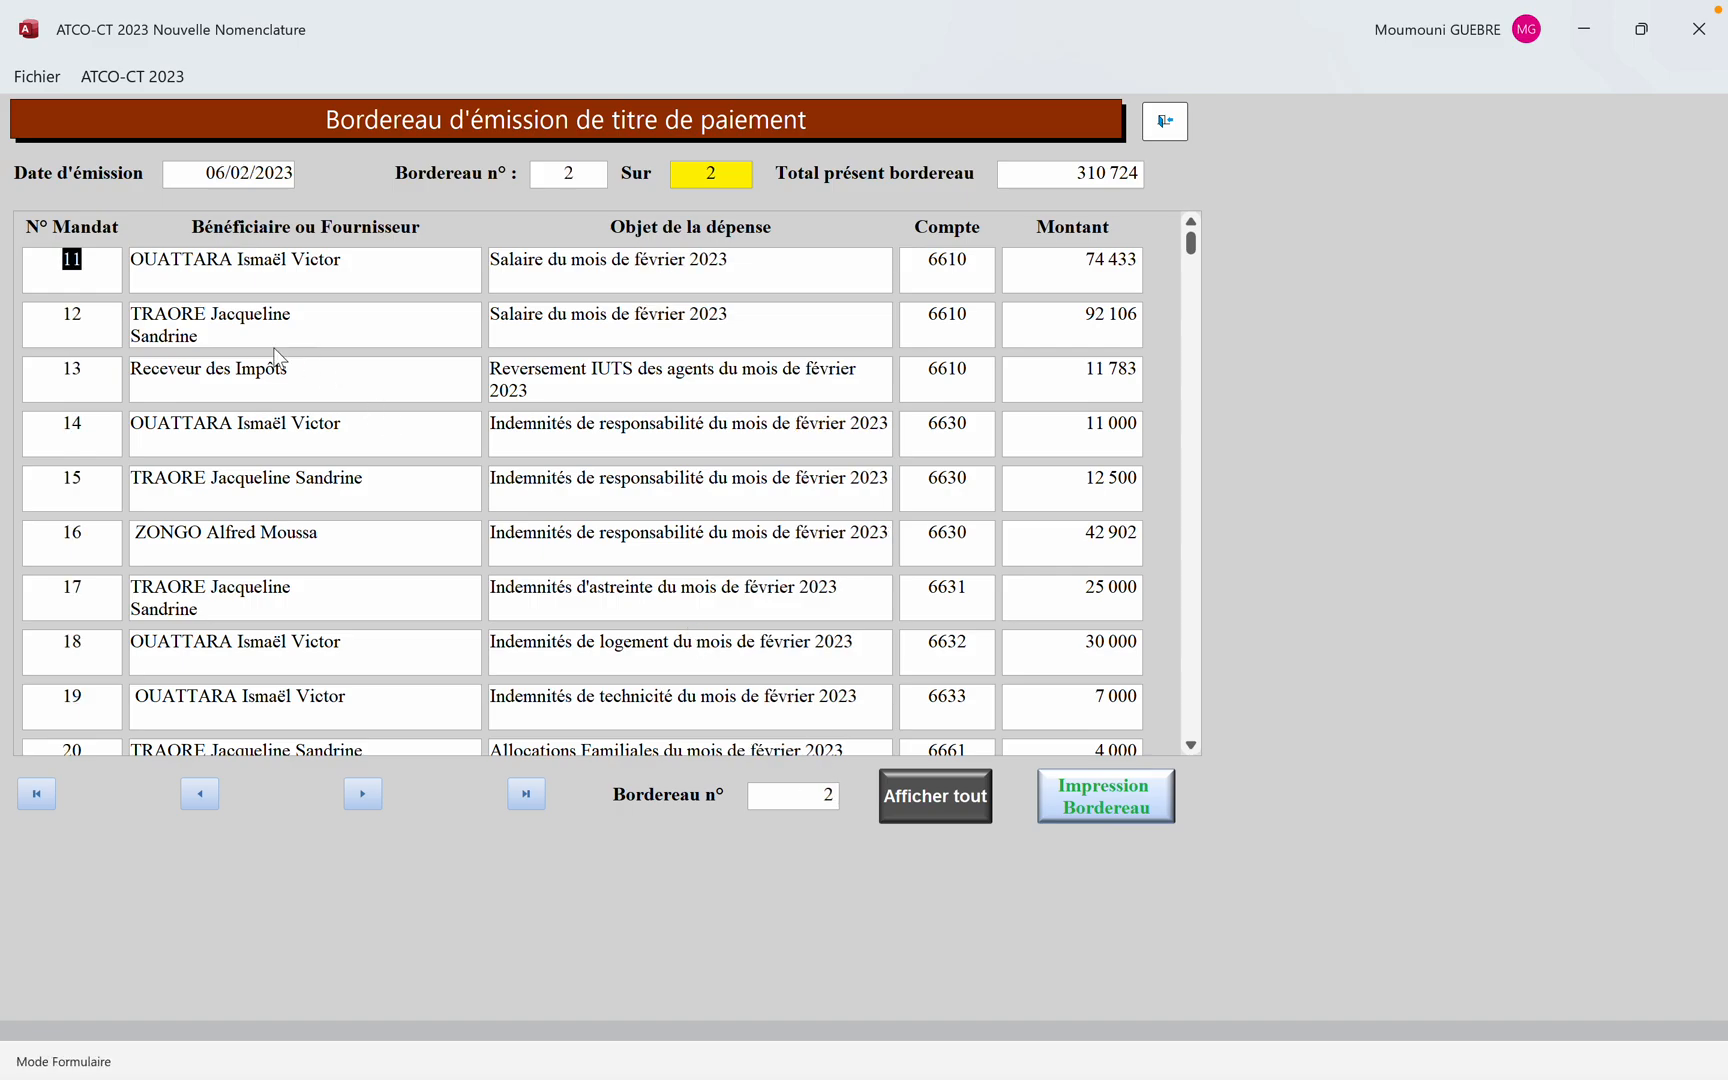
click(1196, 744)
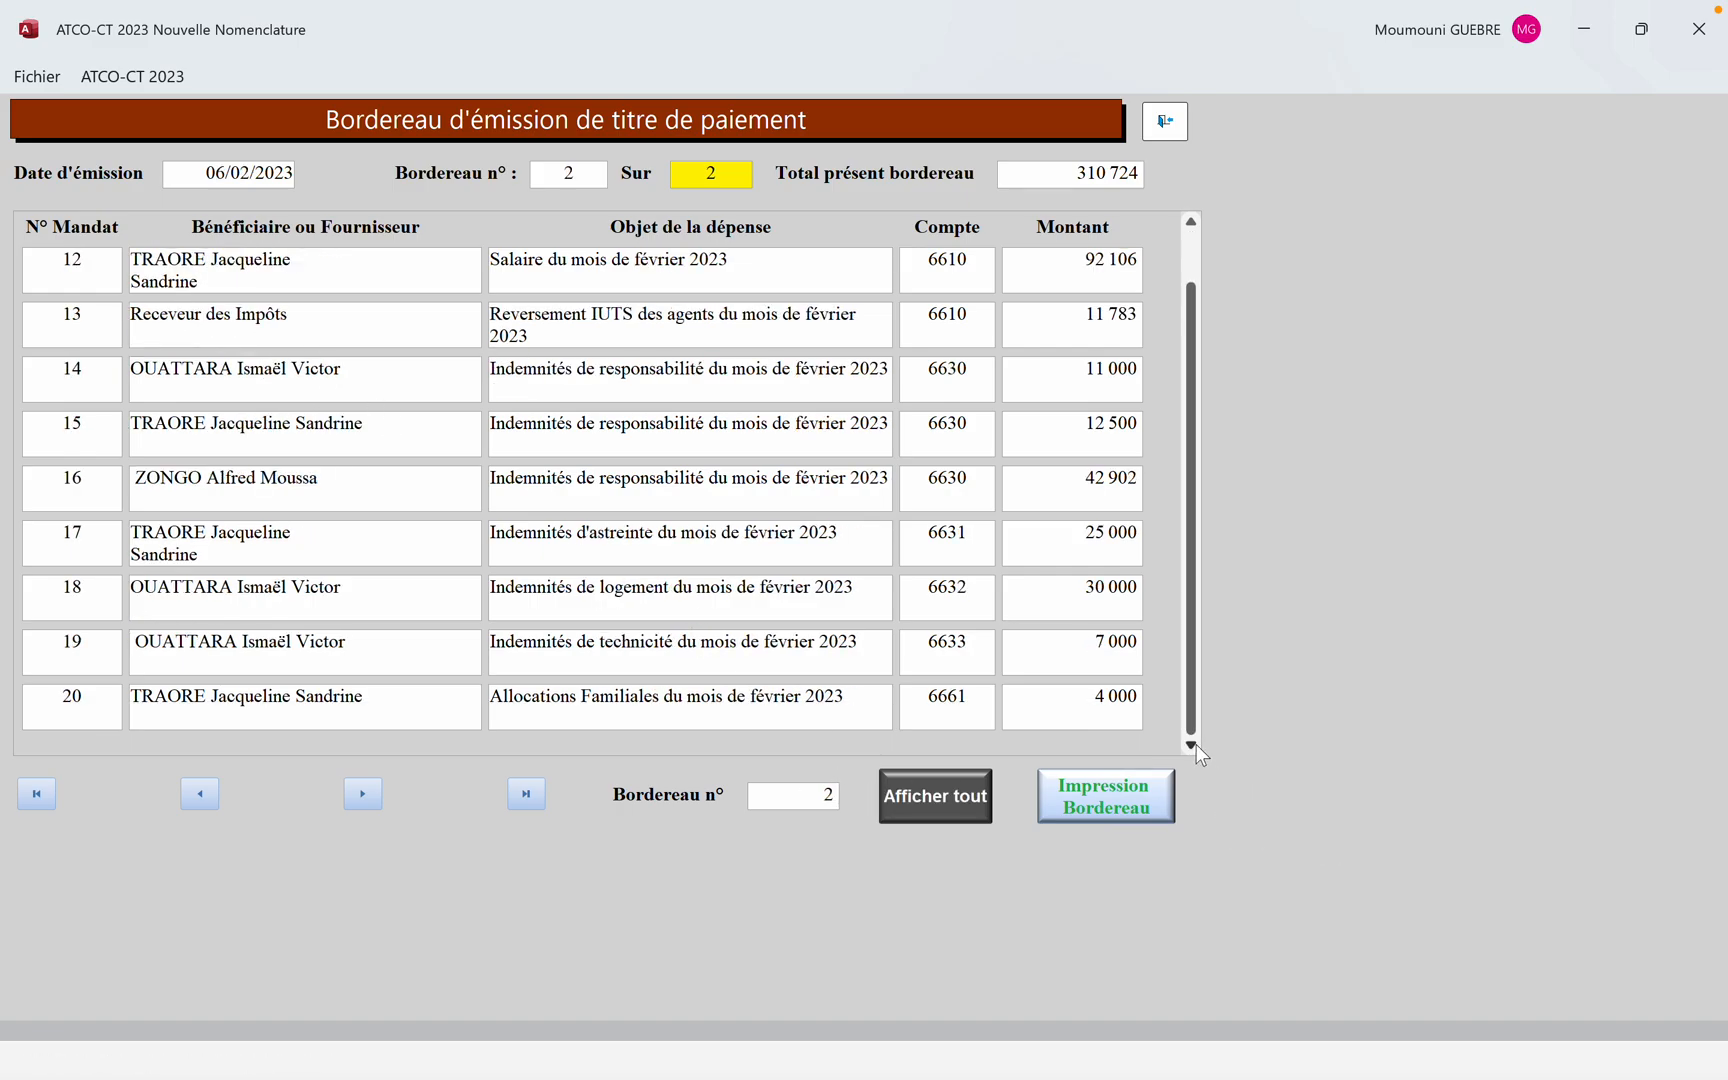
click(1195, 743)
Preview the printable issue slip no. 2, examine its mandate table and the totals on page 2, and close the report
click(1108, 803)
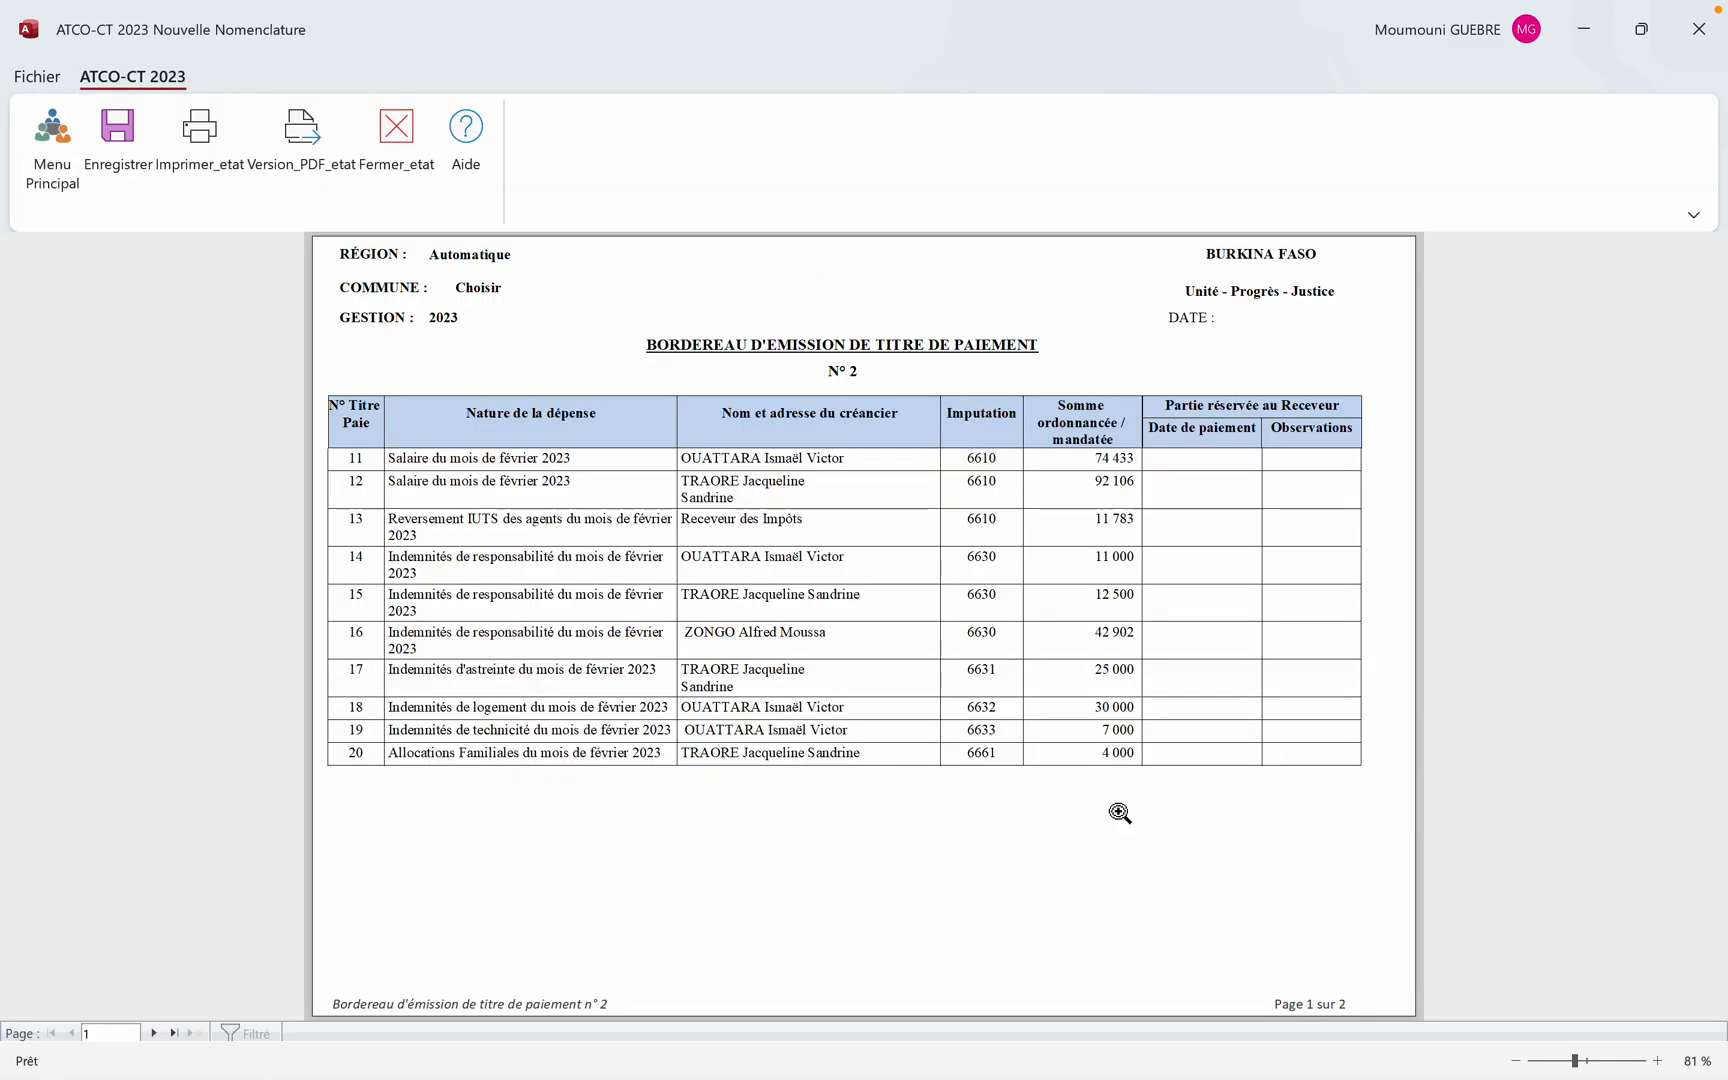
click(1074, 692)
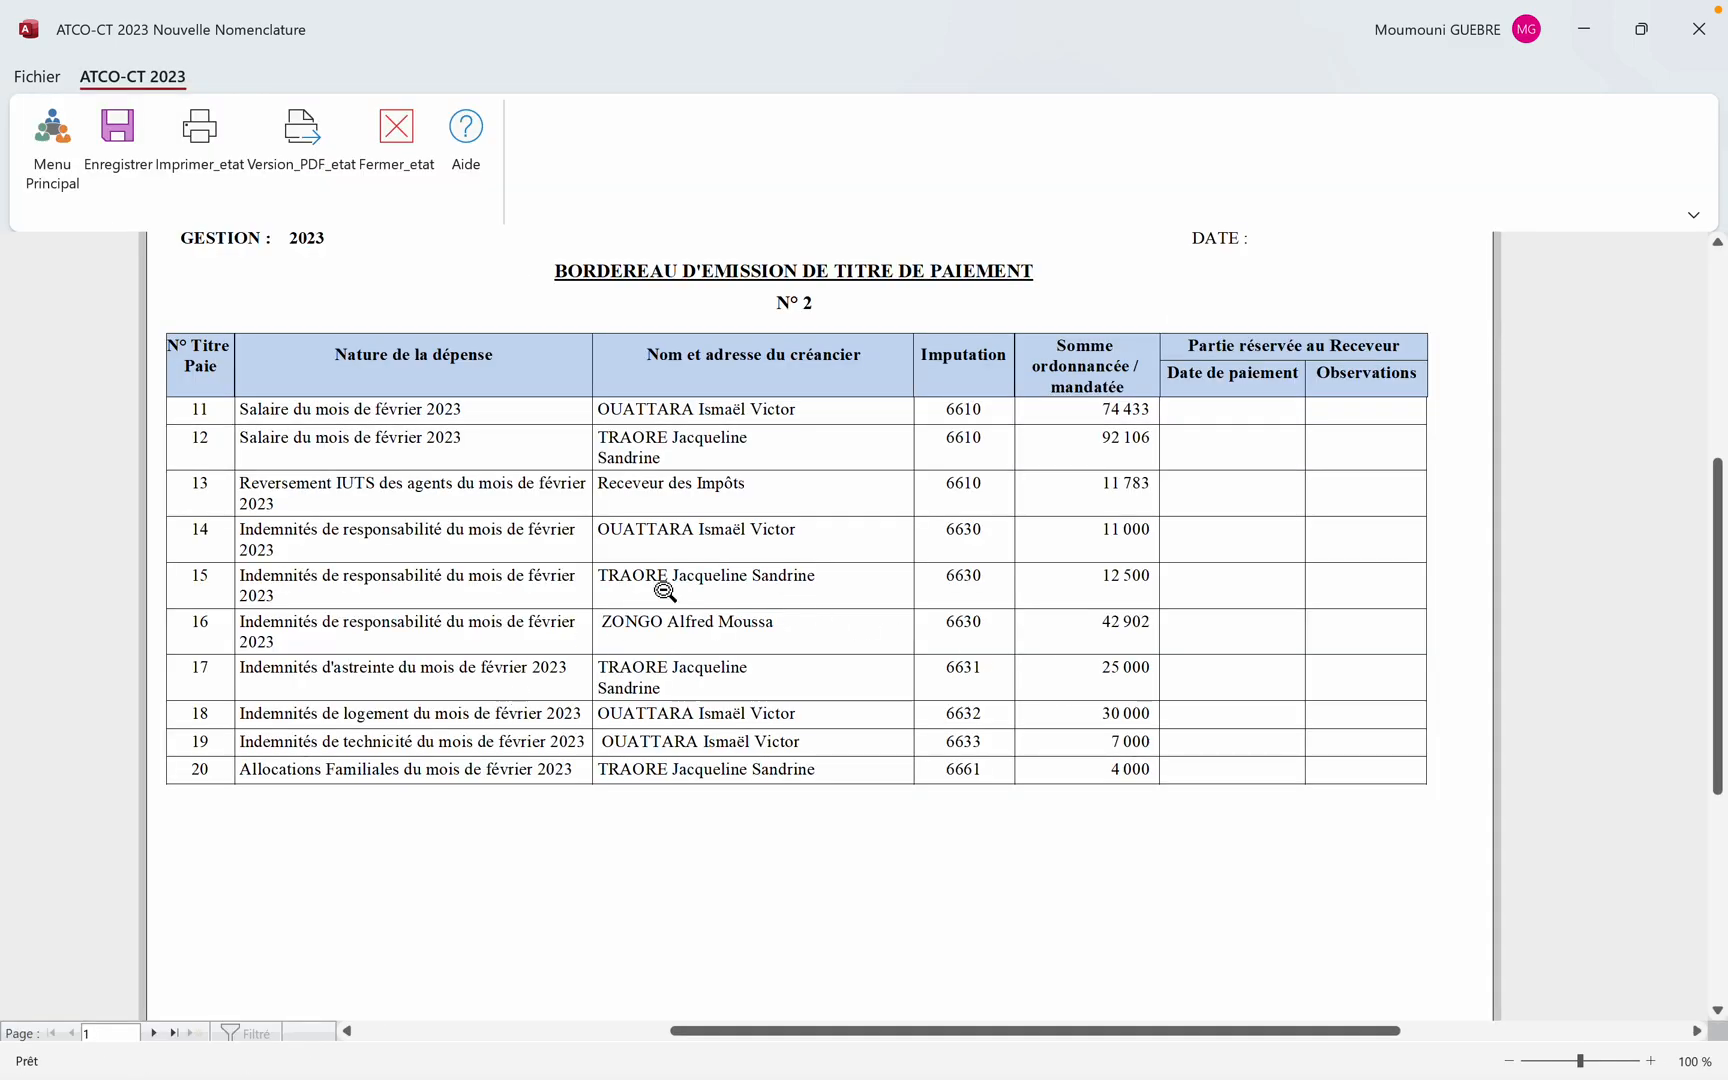
scroll(665, 592, up, 2)
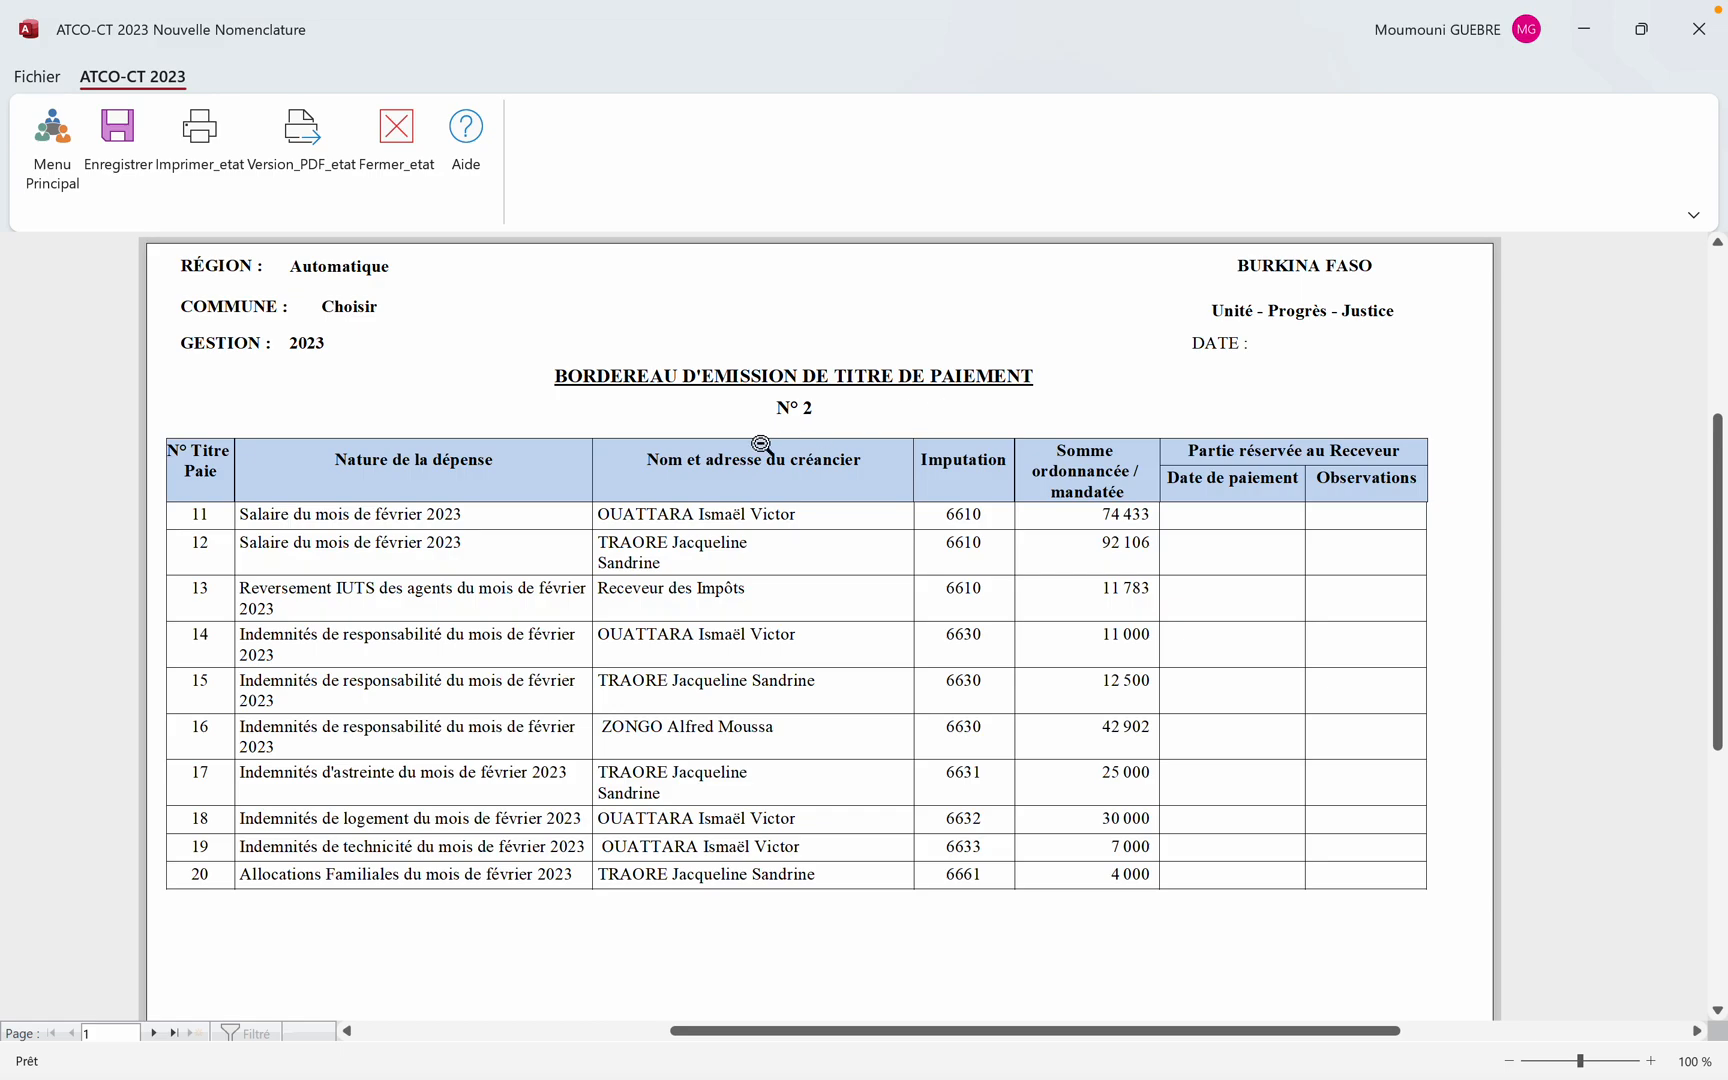
click(153, 1032)
click(617, 768)
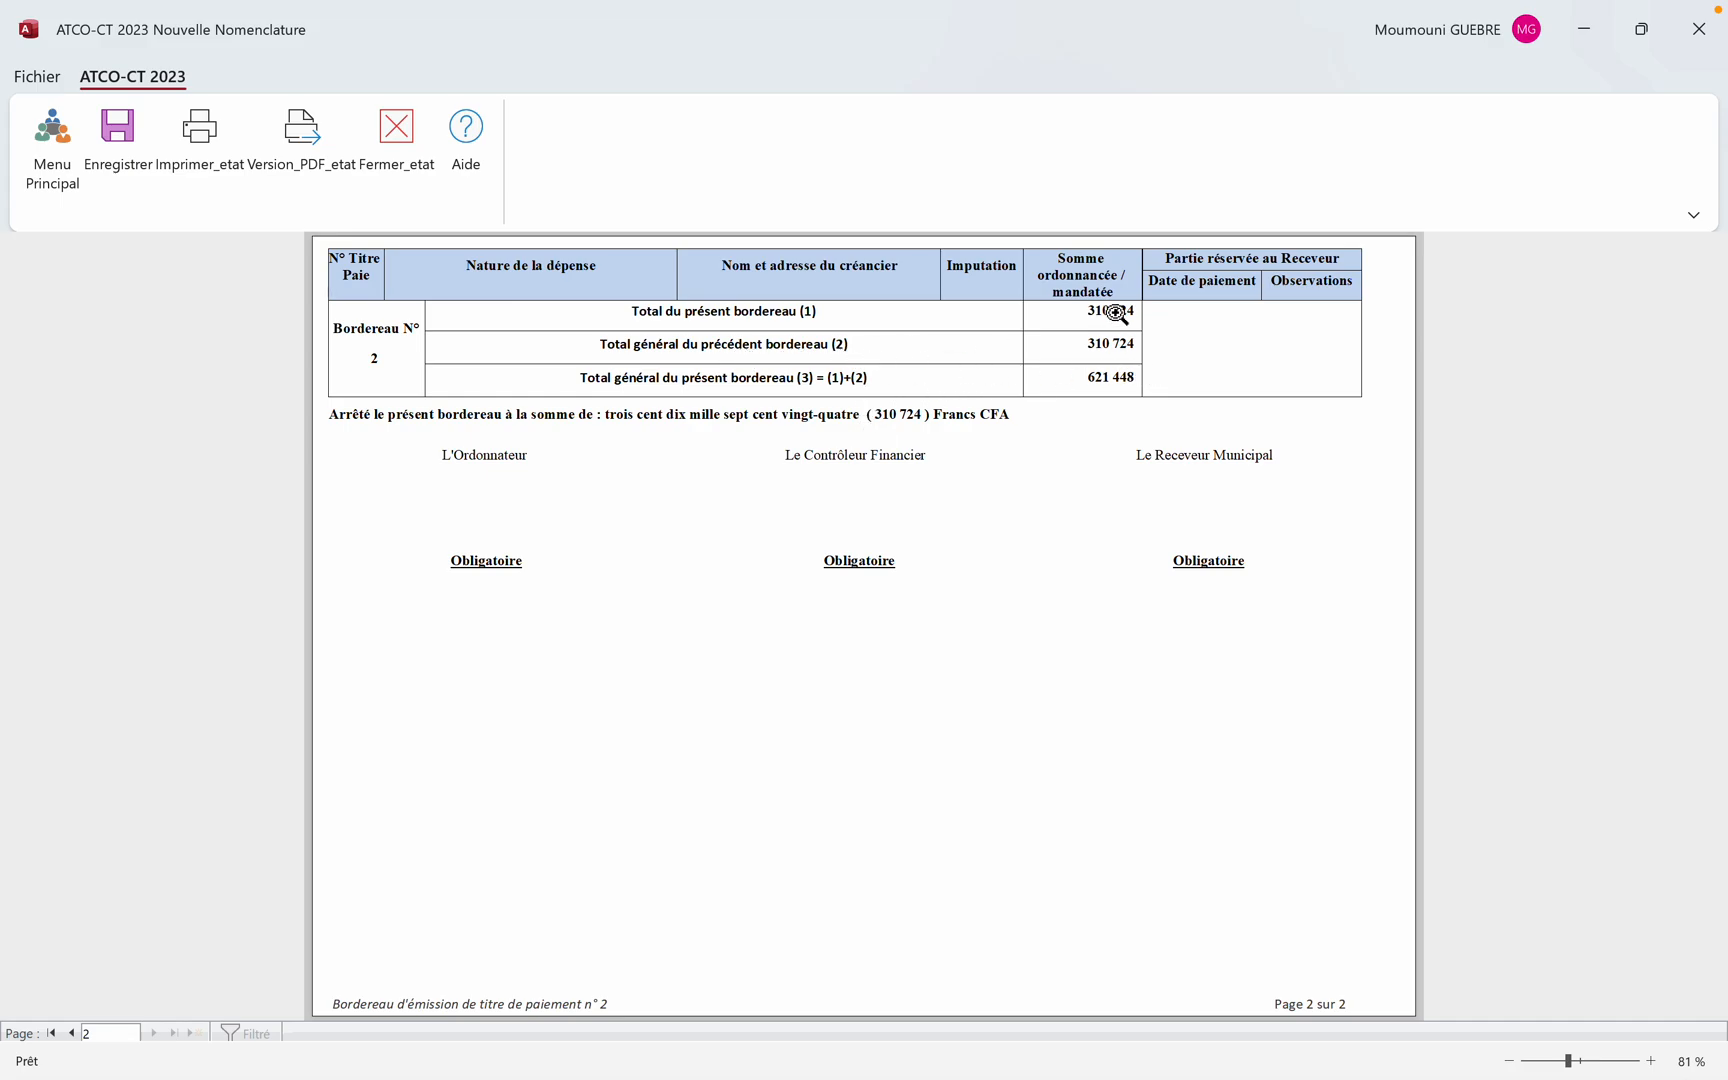
click(400, 176)
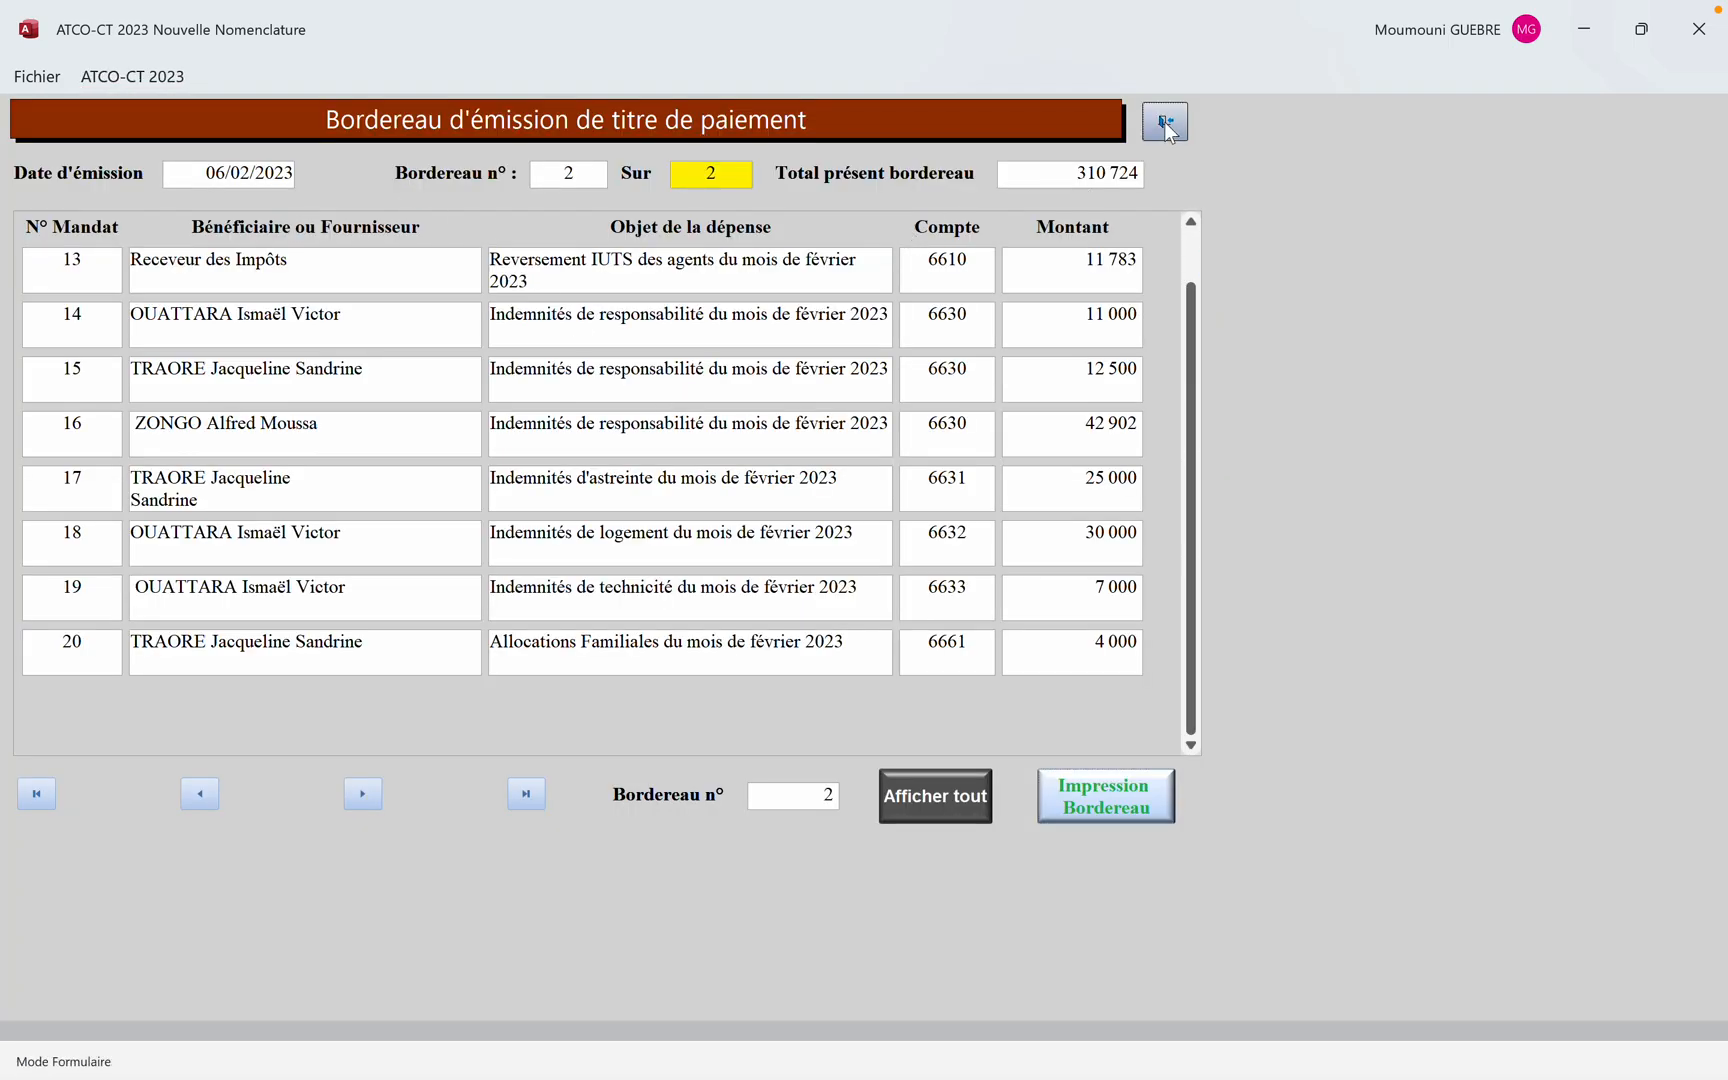
Close the issue slips, open the payment titles and list only those of slip no. 2
click(1164, 122)
click(829, 347)
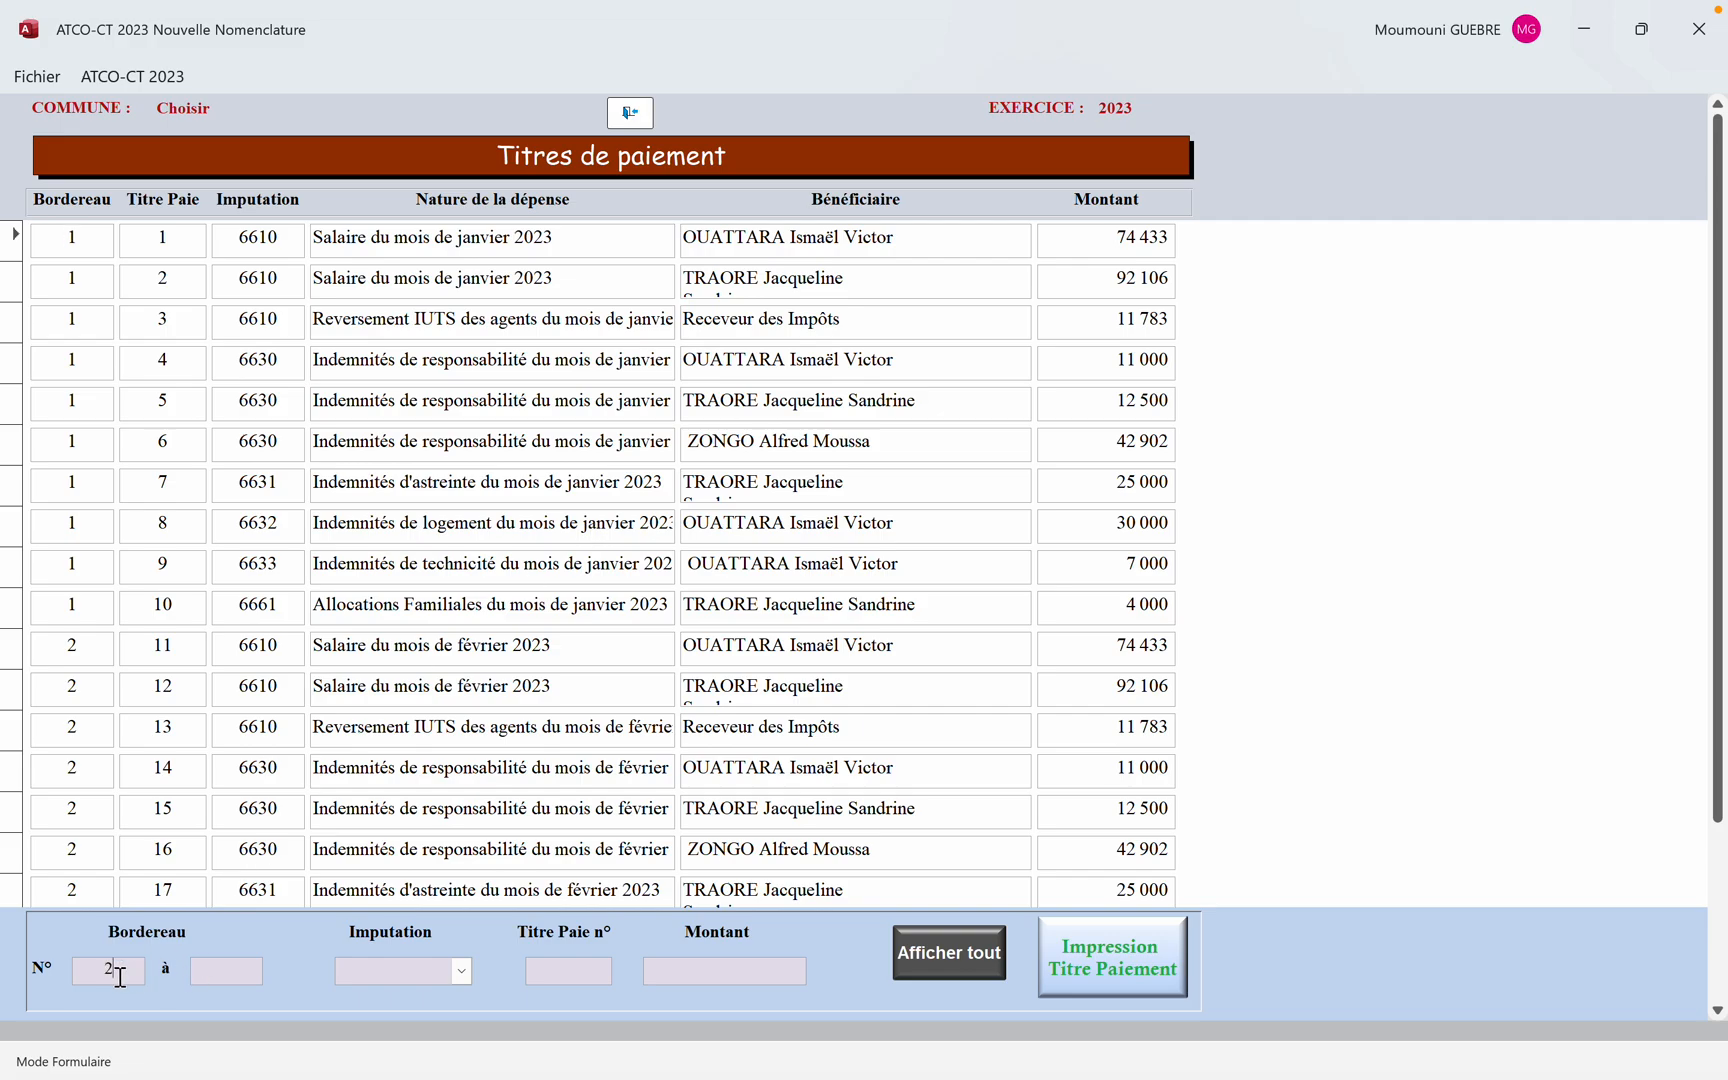
key(Return)
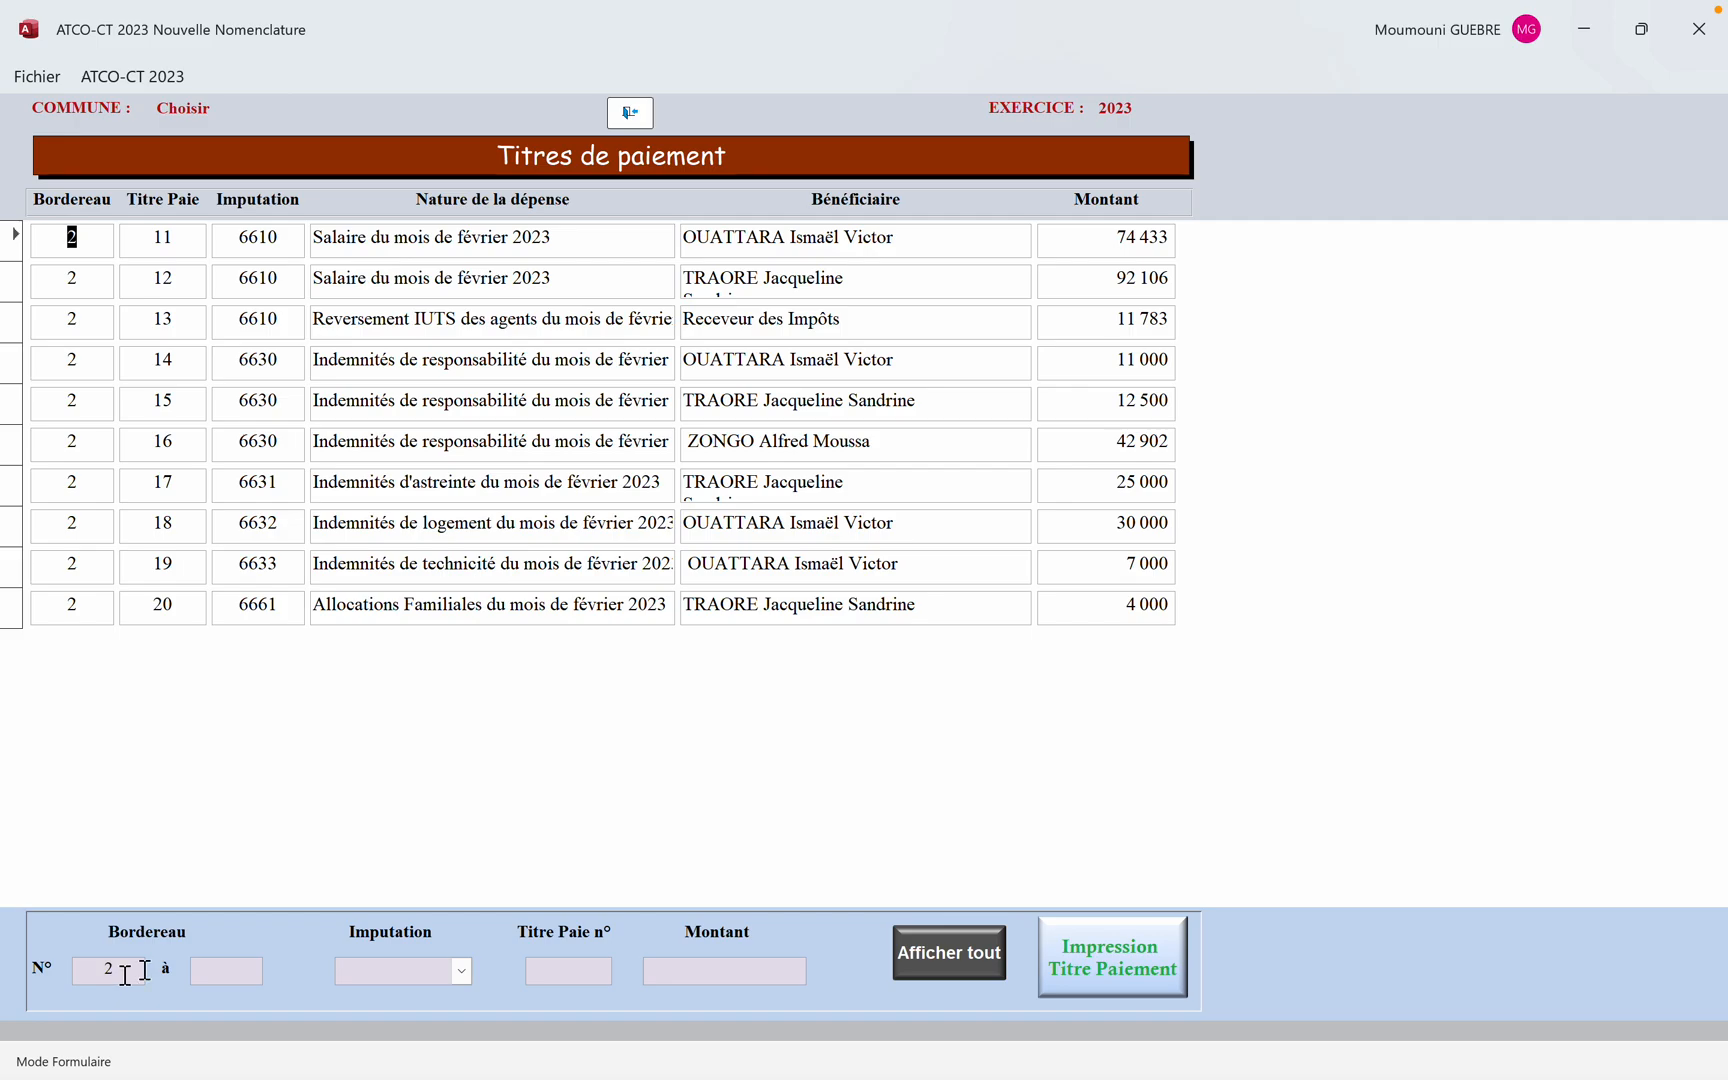
Preview the printable payment titles of slip no. 2 and page through them from title 11 to title 20
click(1112, 965)
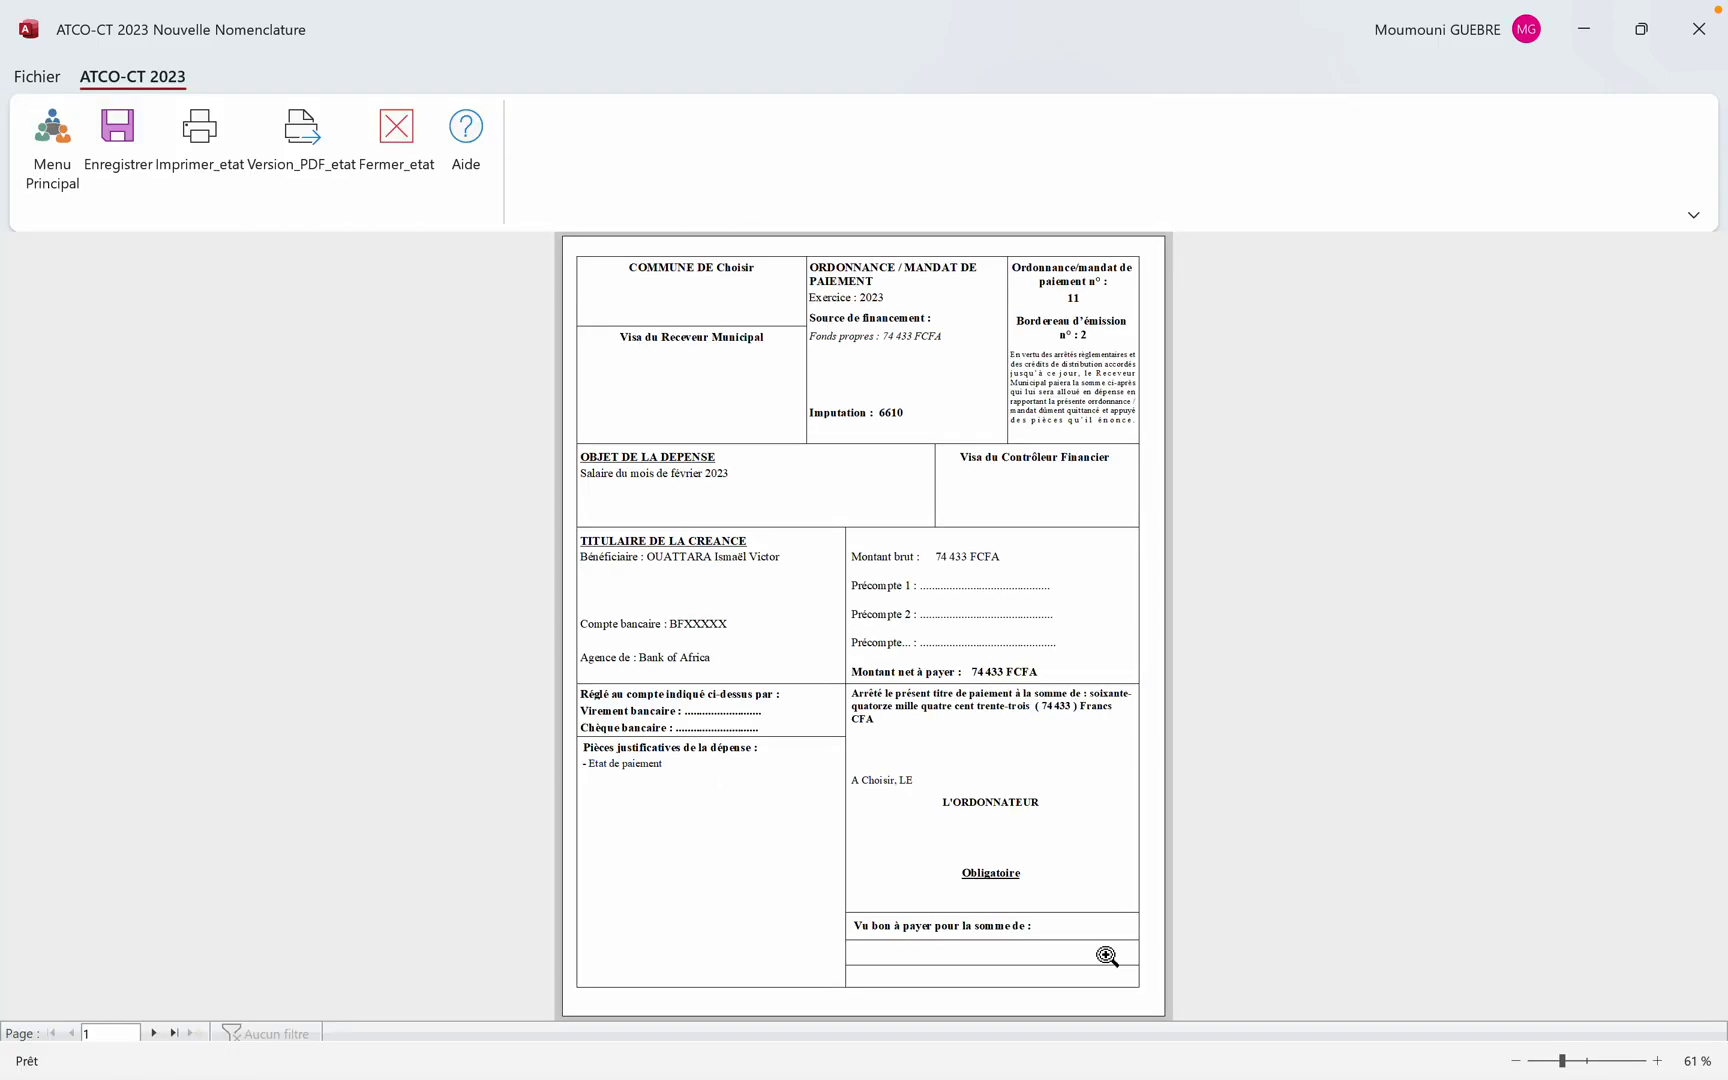
click(1112, 967)
scroll(945, 698, up, 5)
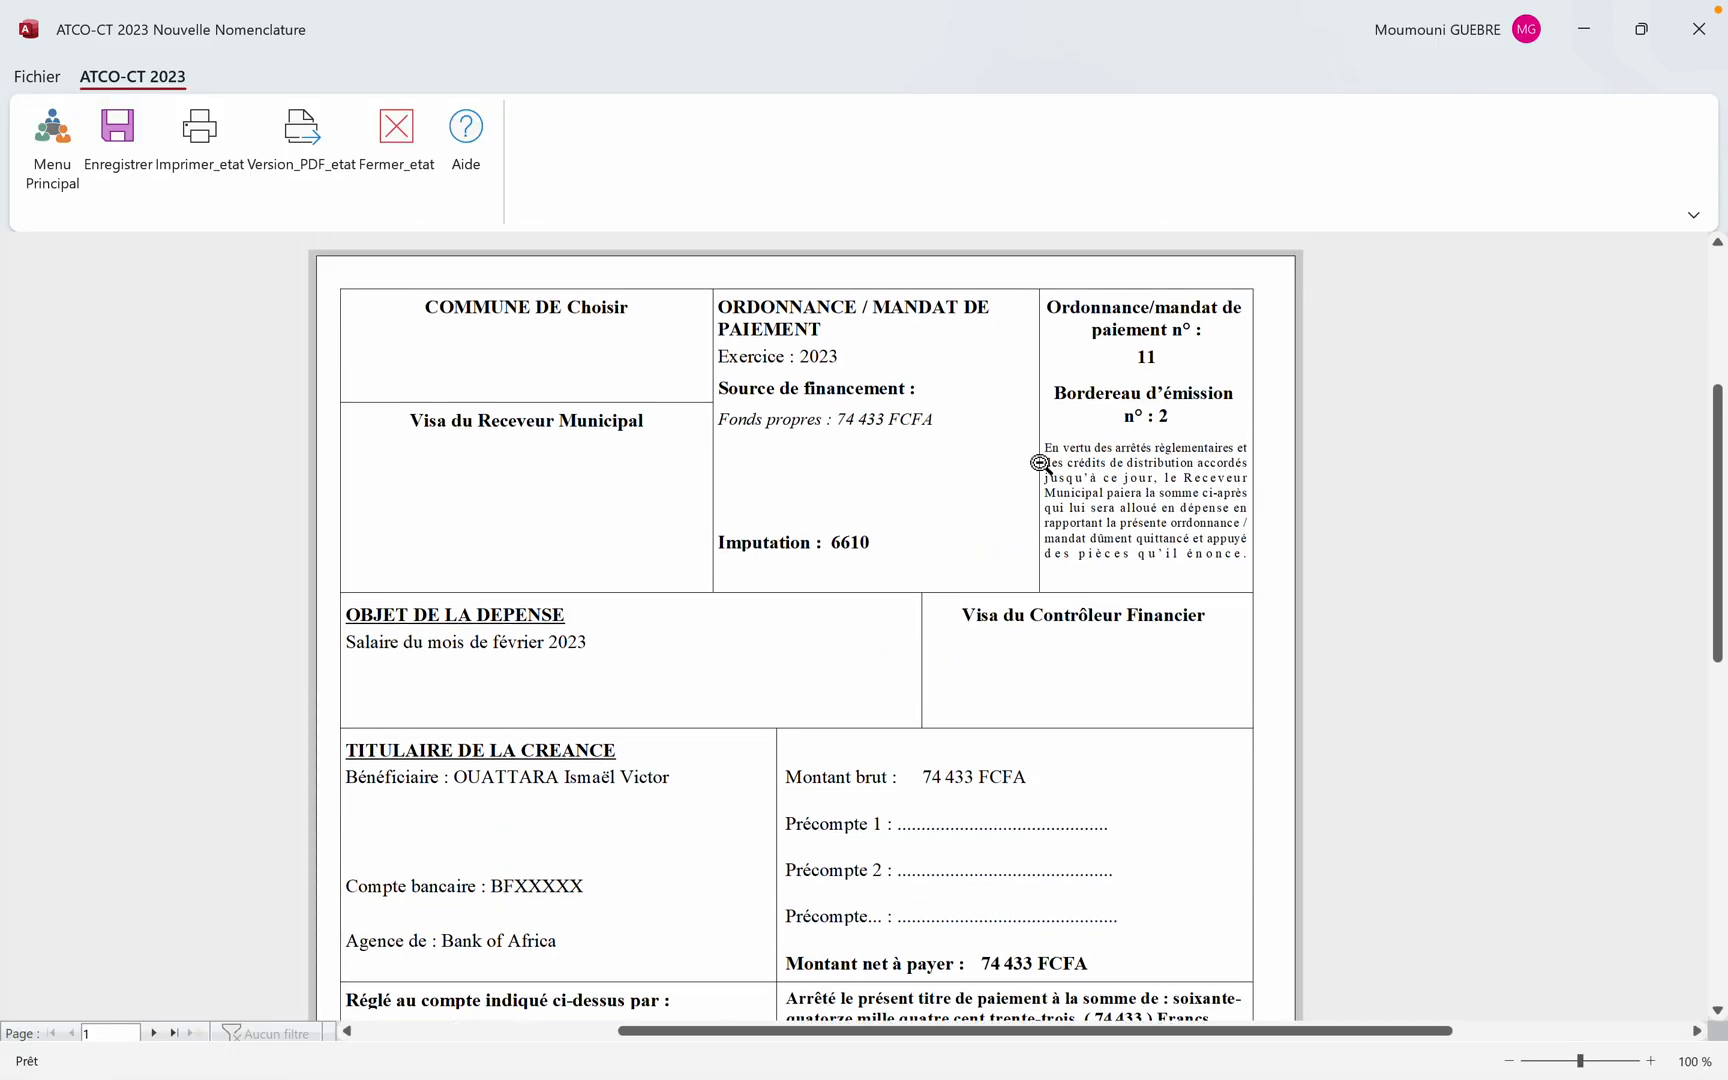
click(151, 1033)
click(151, 1033)
click(151, 1033)
click(151, 1033)
click(151, 1033)
click(151, 1033)
click(151, 1033)
click(151, 1033)
click(151, 1033)
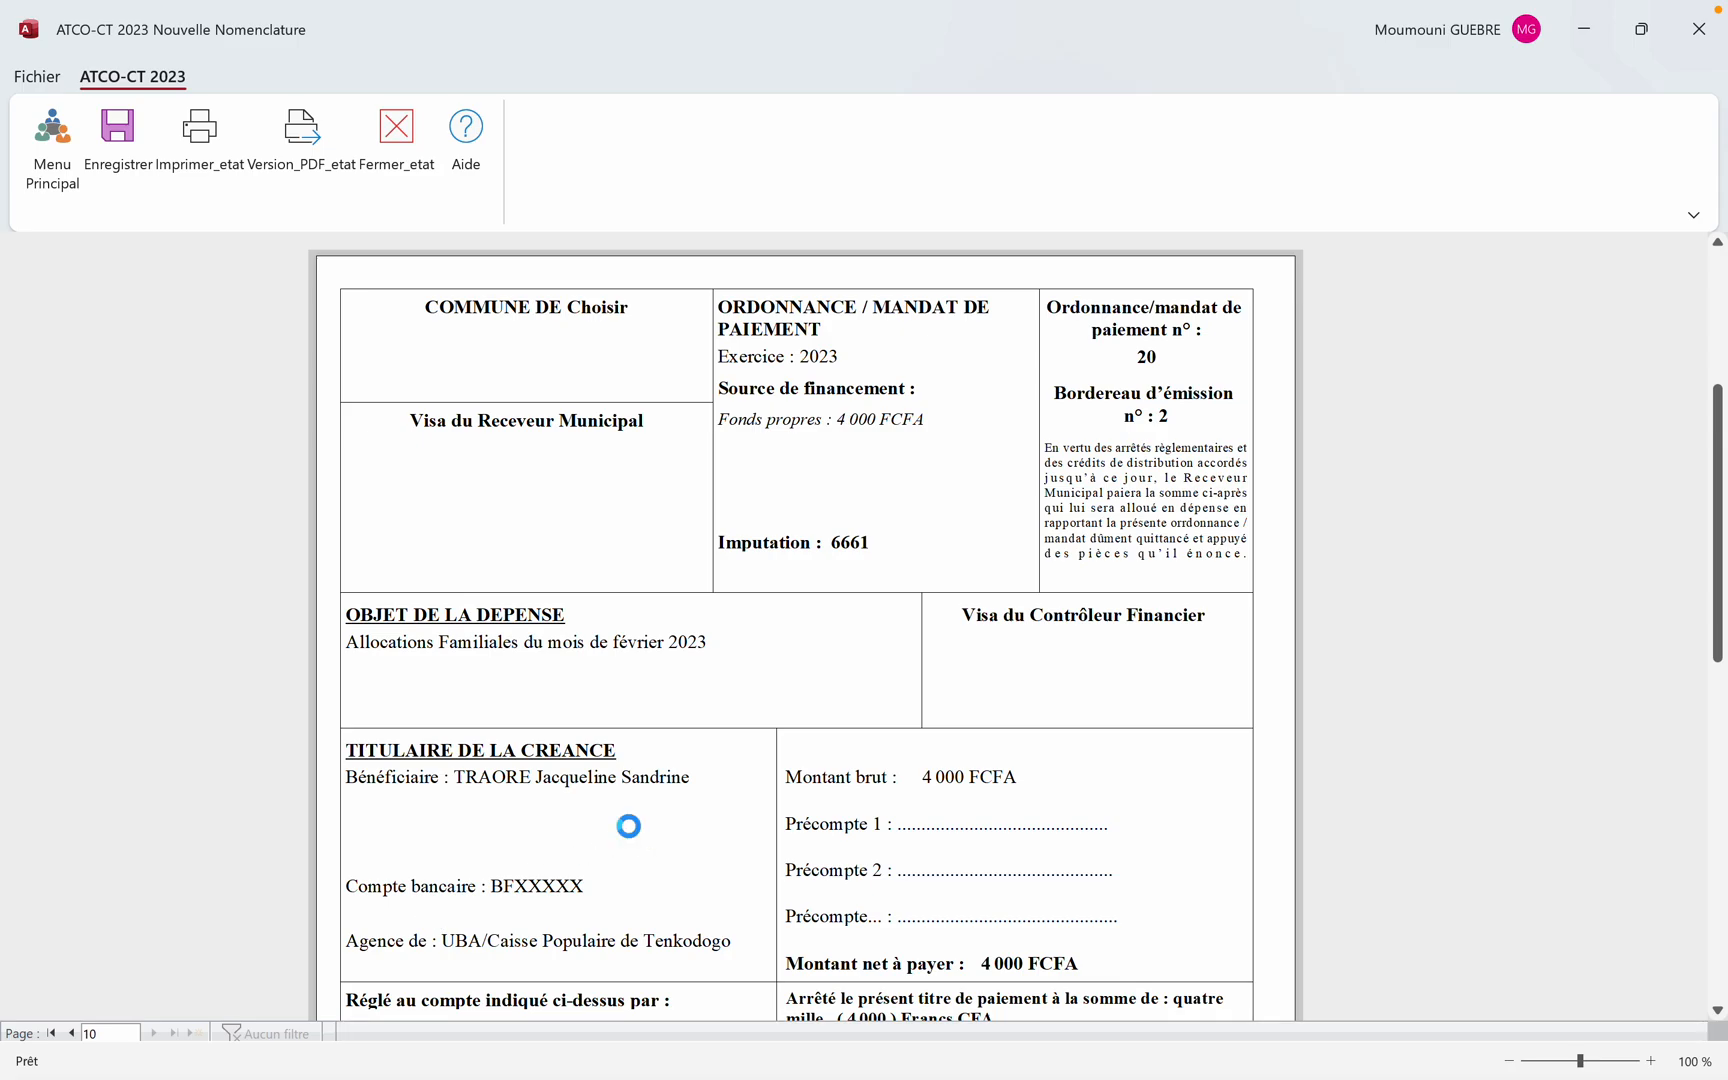
Examine the printable sheet of payment title no. 20 and close the report
scroll(640, 835, down, 3)
scroll(833, 737, up, 5)
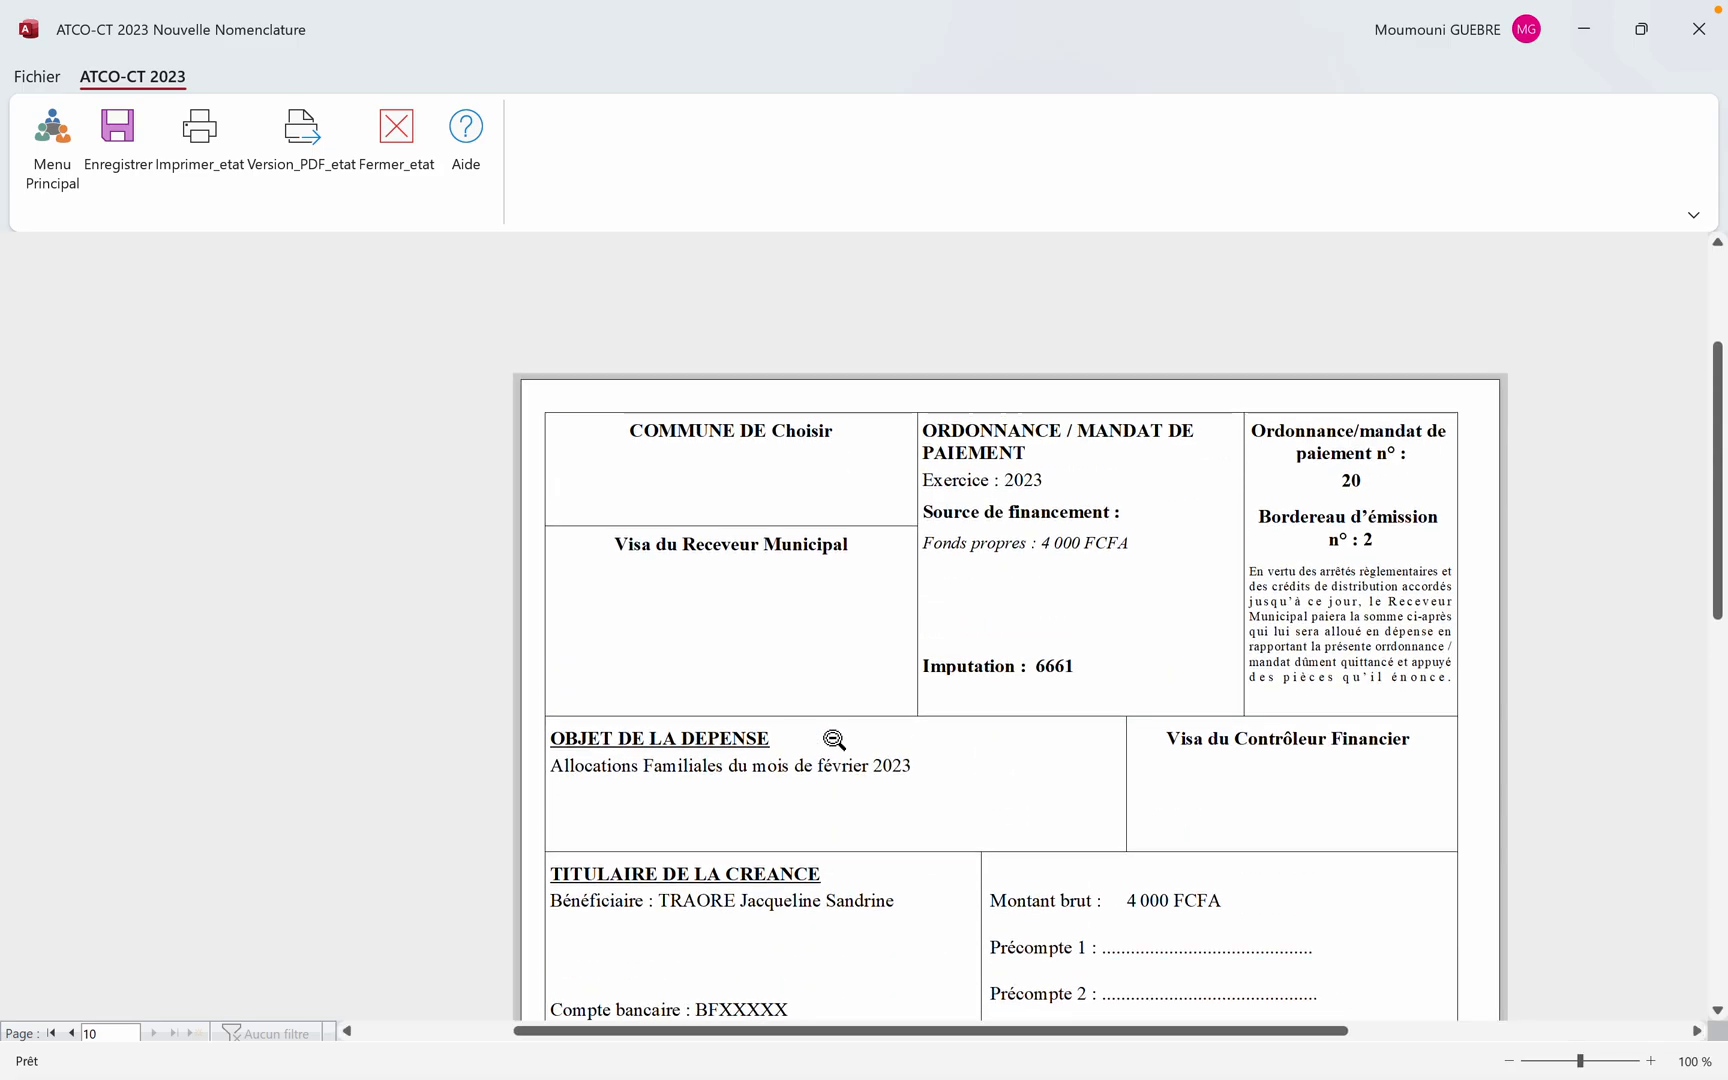
click(645, 425)
click(387, 180)
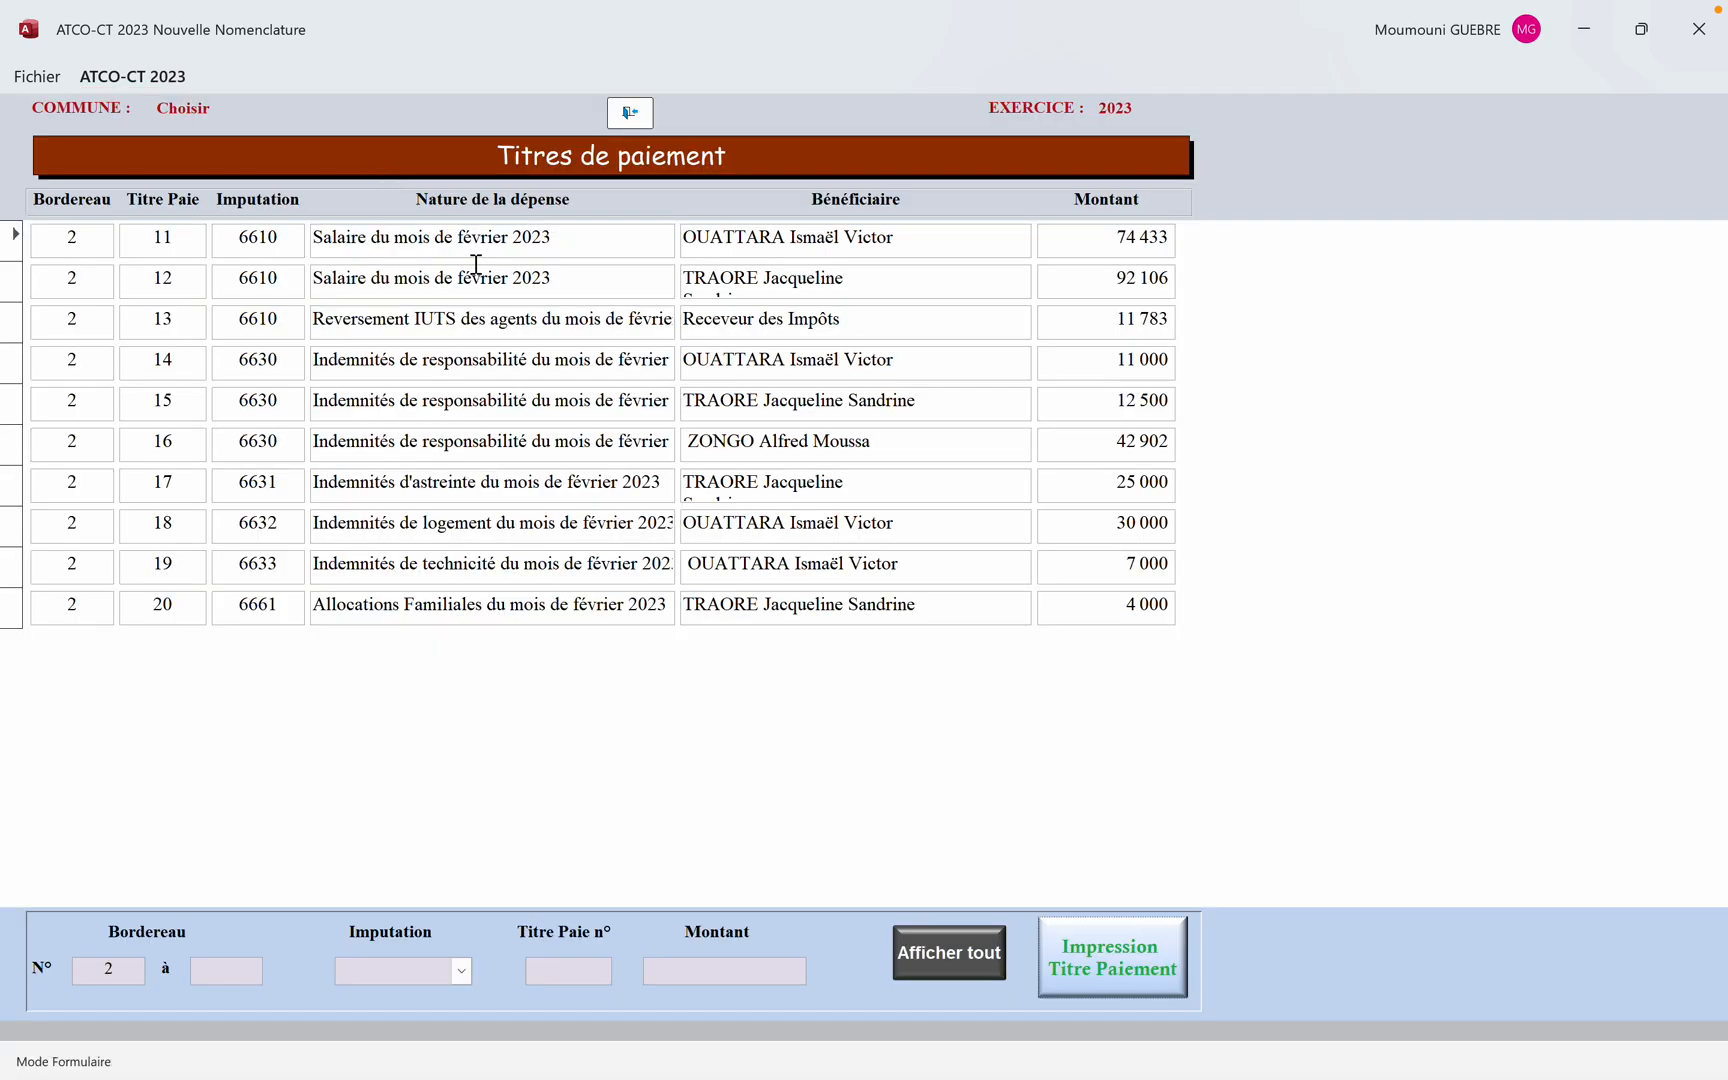
Close the payment titles, open the transfer orders and list only those of slip no. 2
click(625, 117)
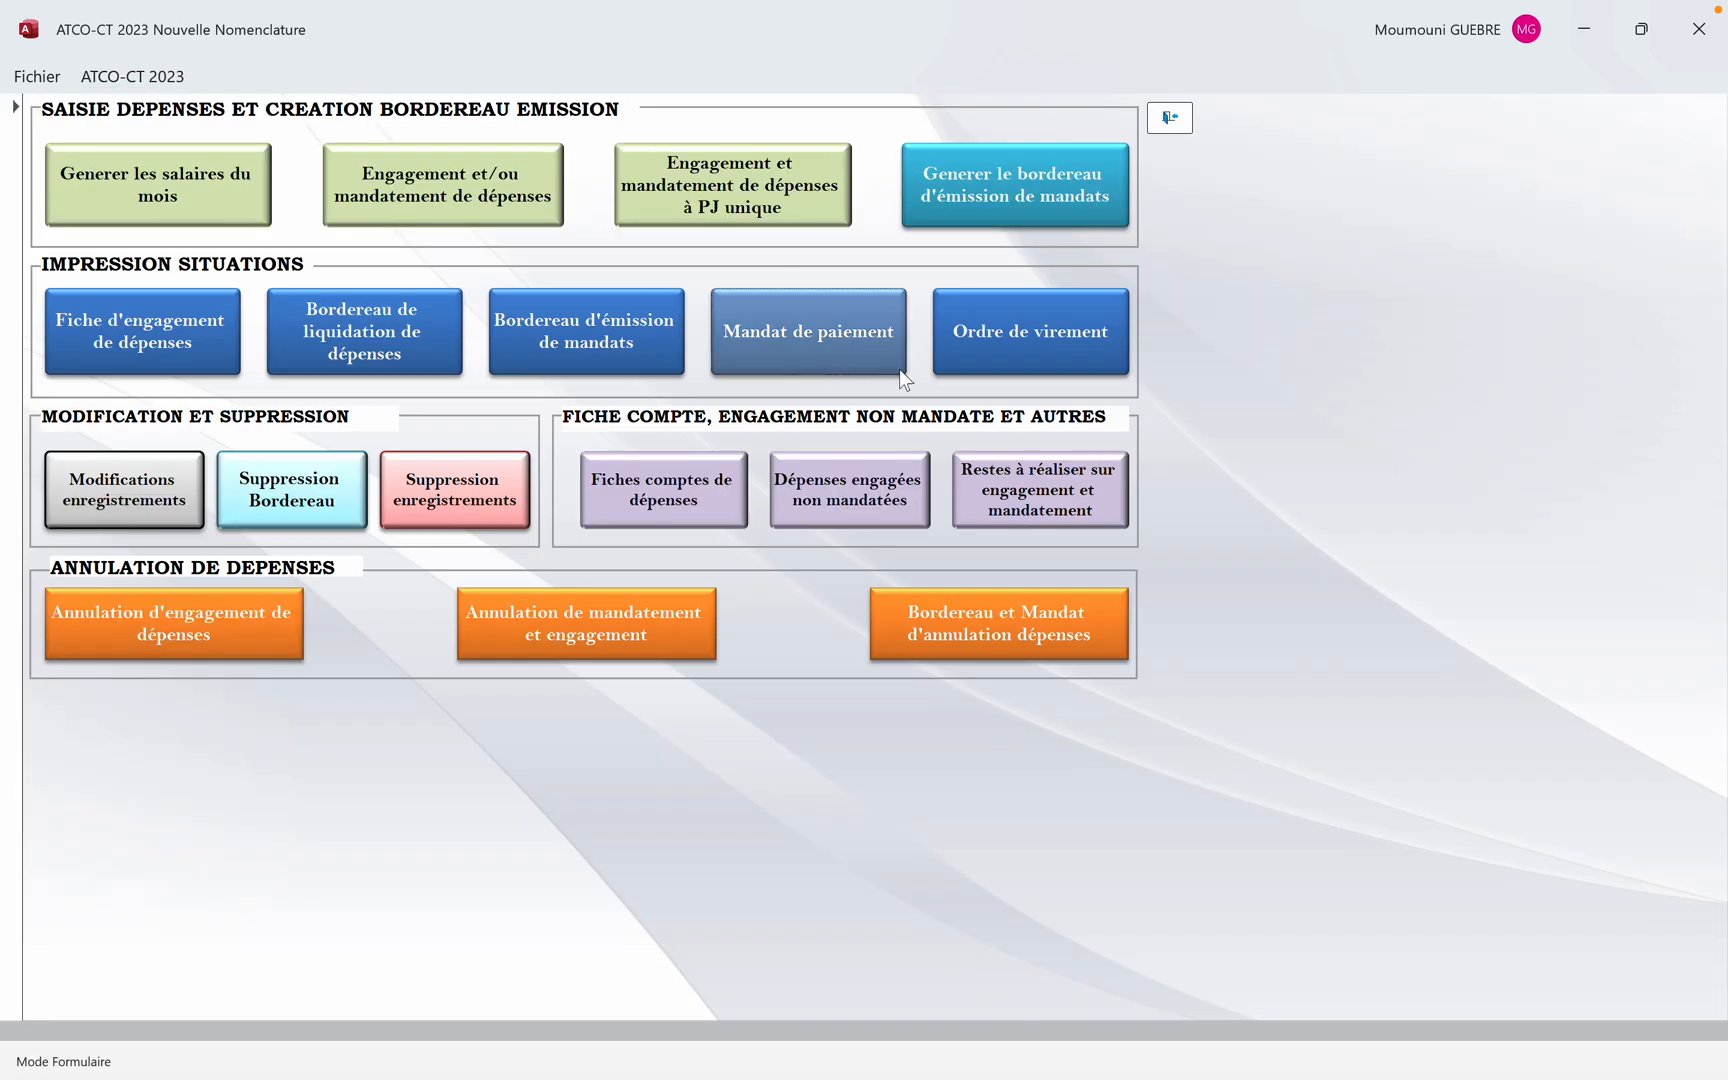
click(971, 370)
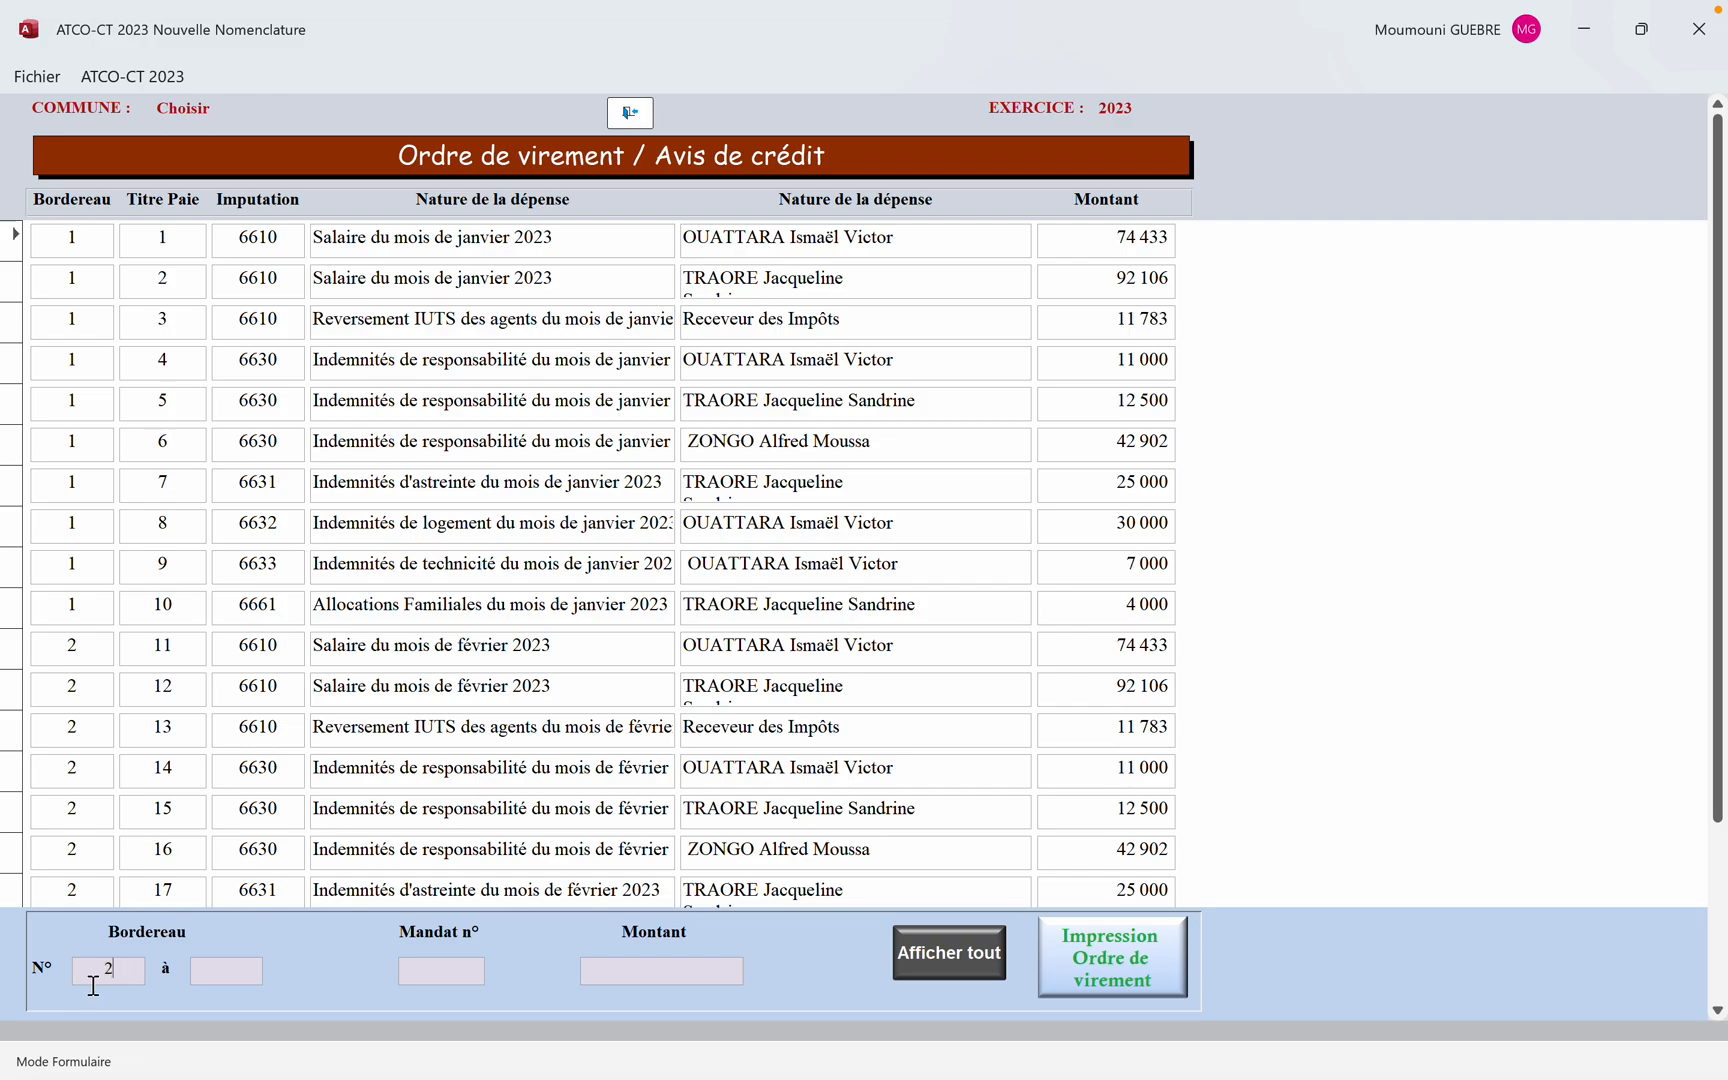
key(Return)
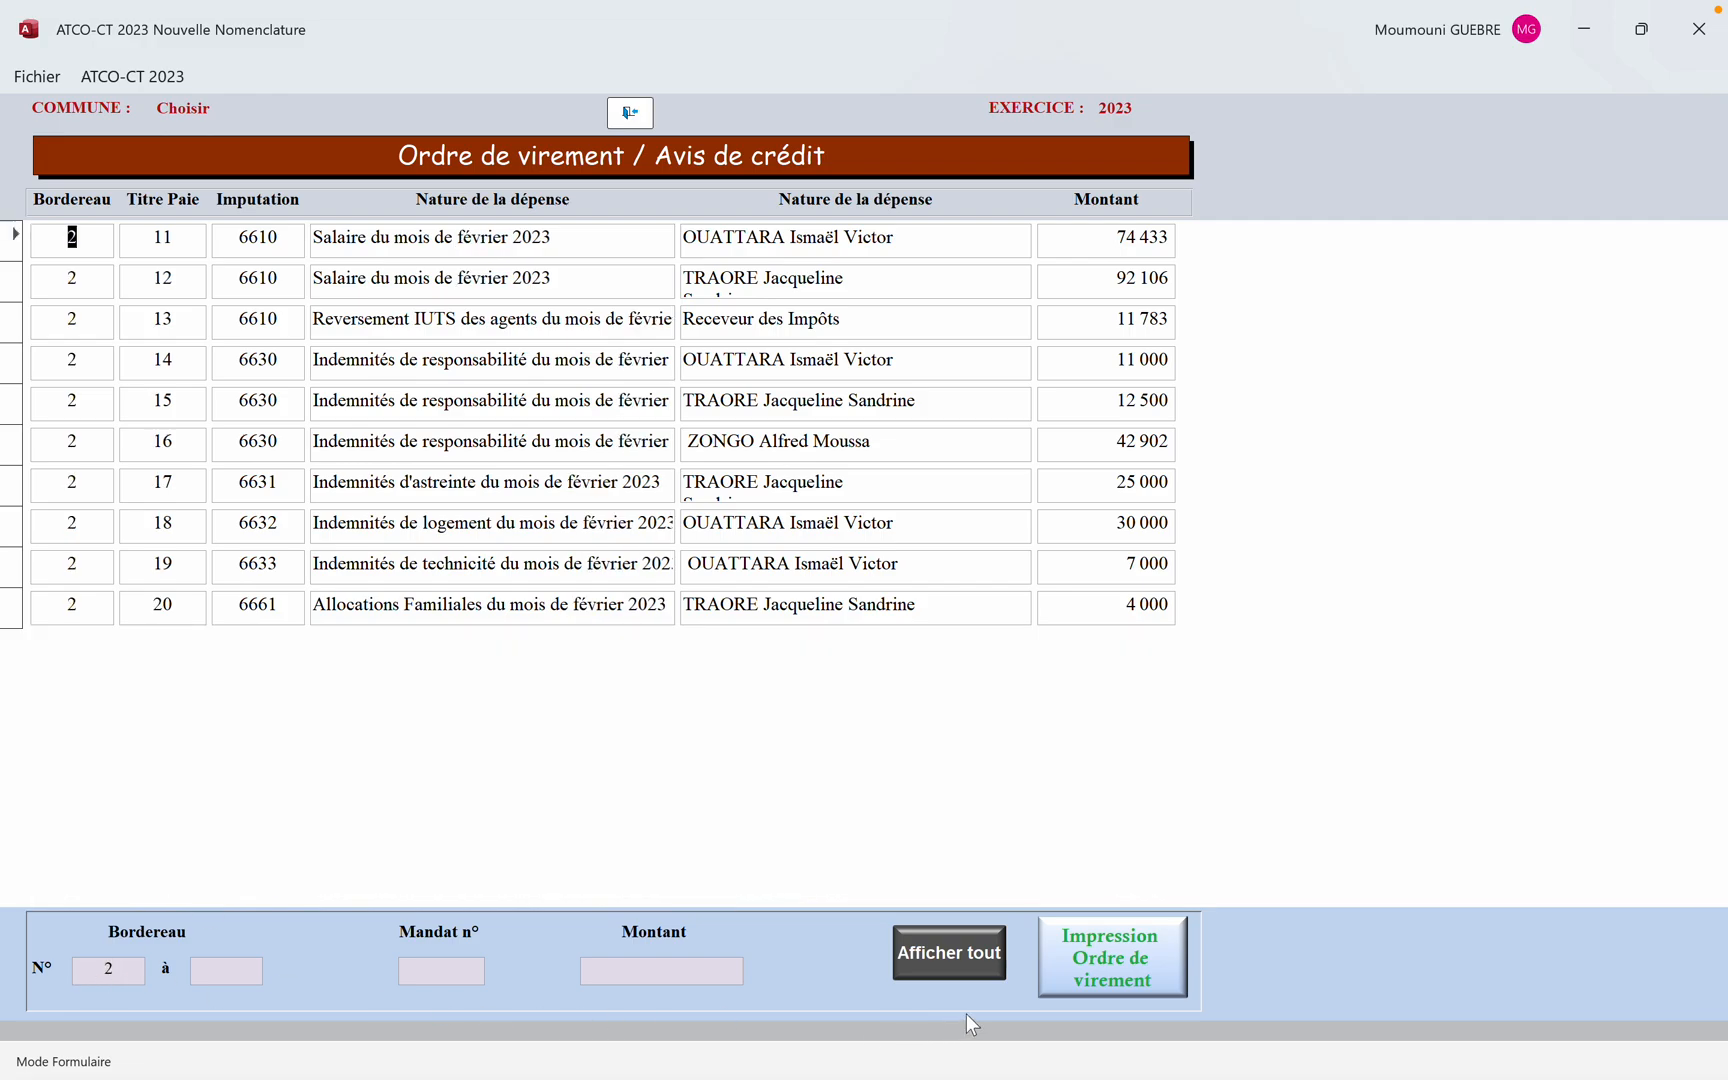
Preview the printable transfer orders of slip no. 2 and reduce the ribbon to show only its tabs
click(1082, 990)
click(1068, 752)
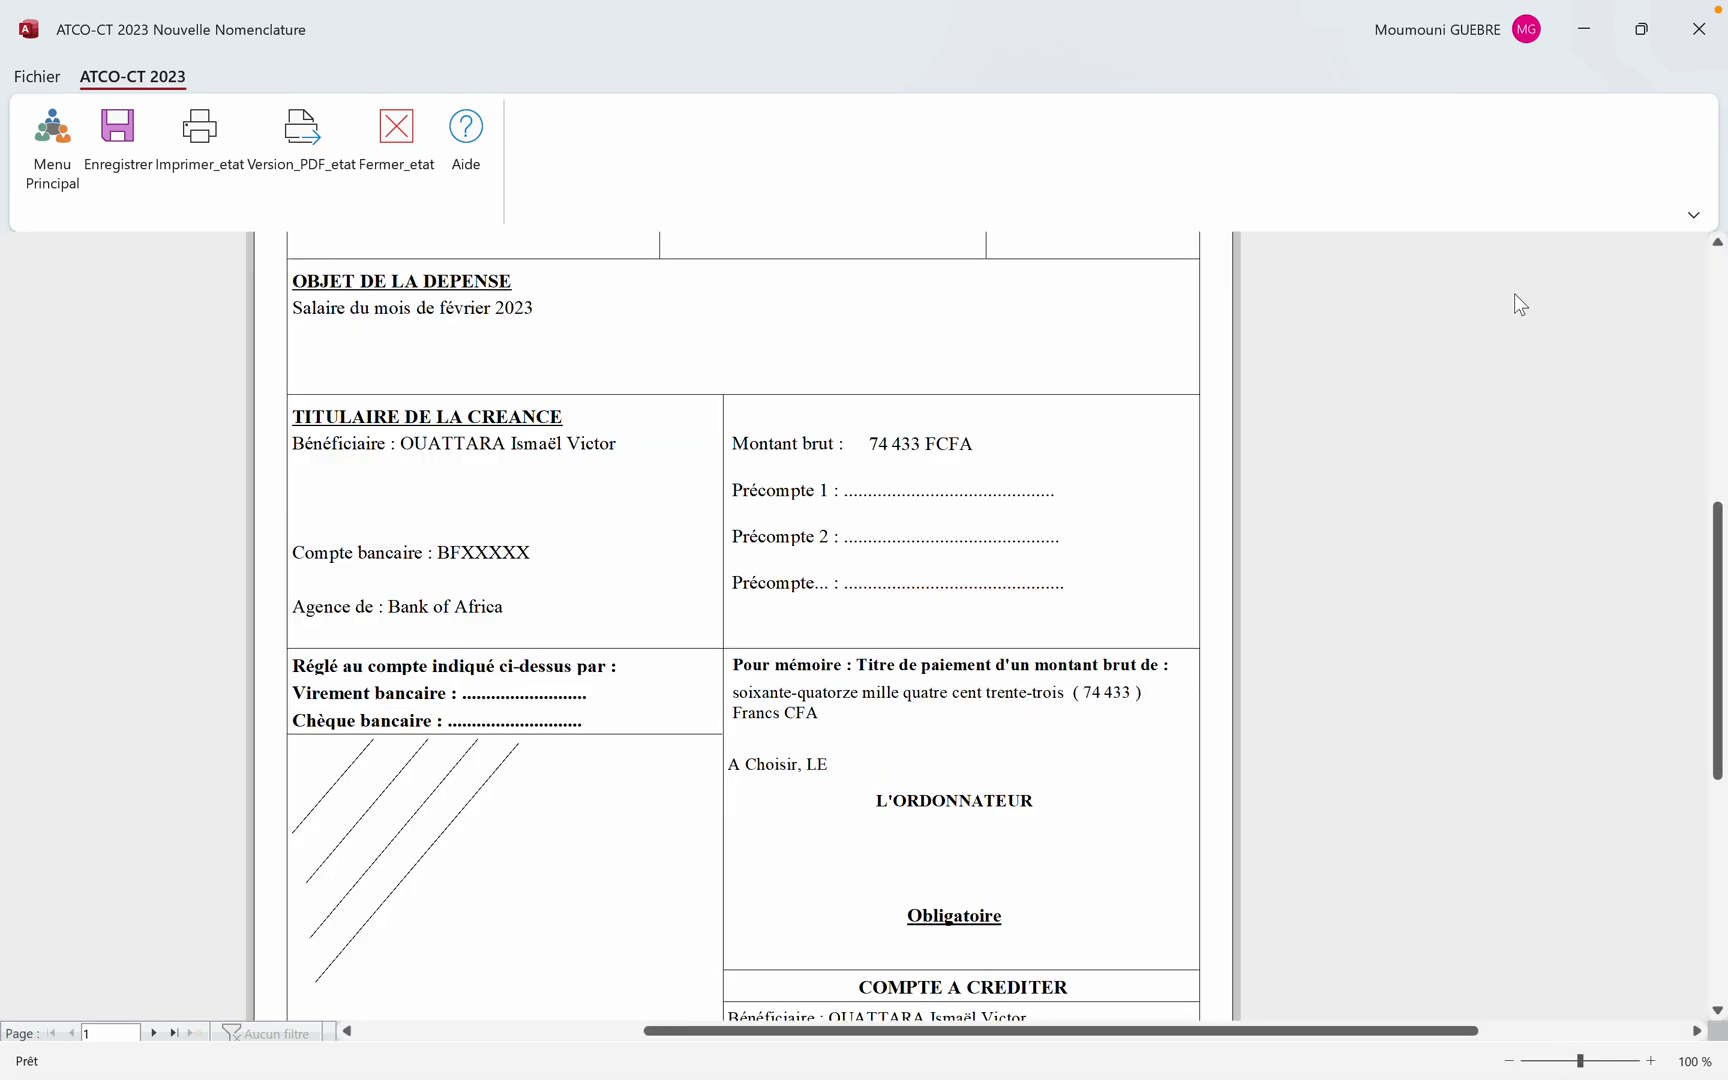
click(1693, 214)
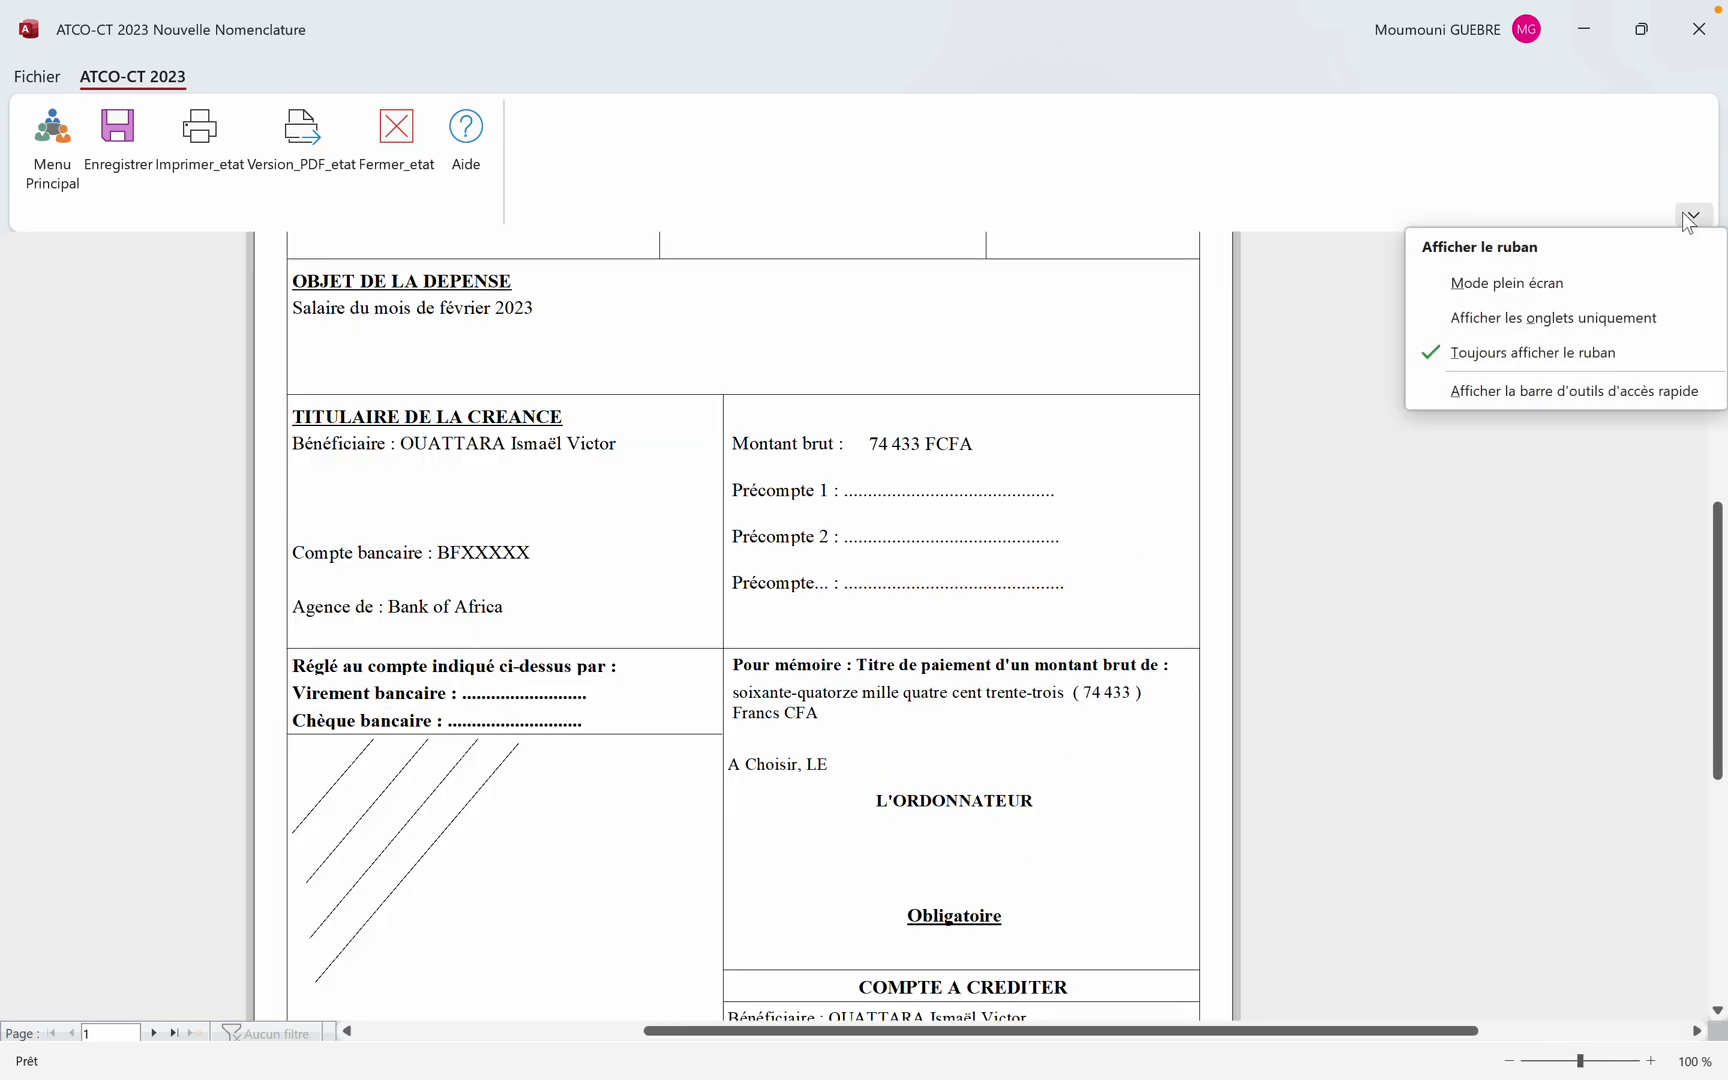
click(1573, 317)
click(1033, 445)
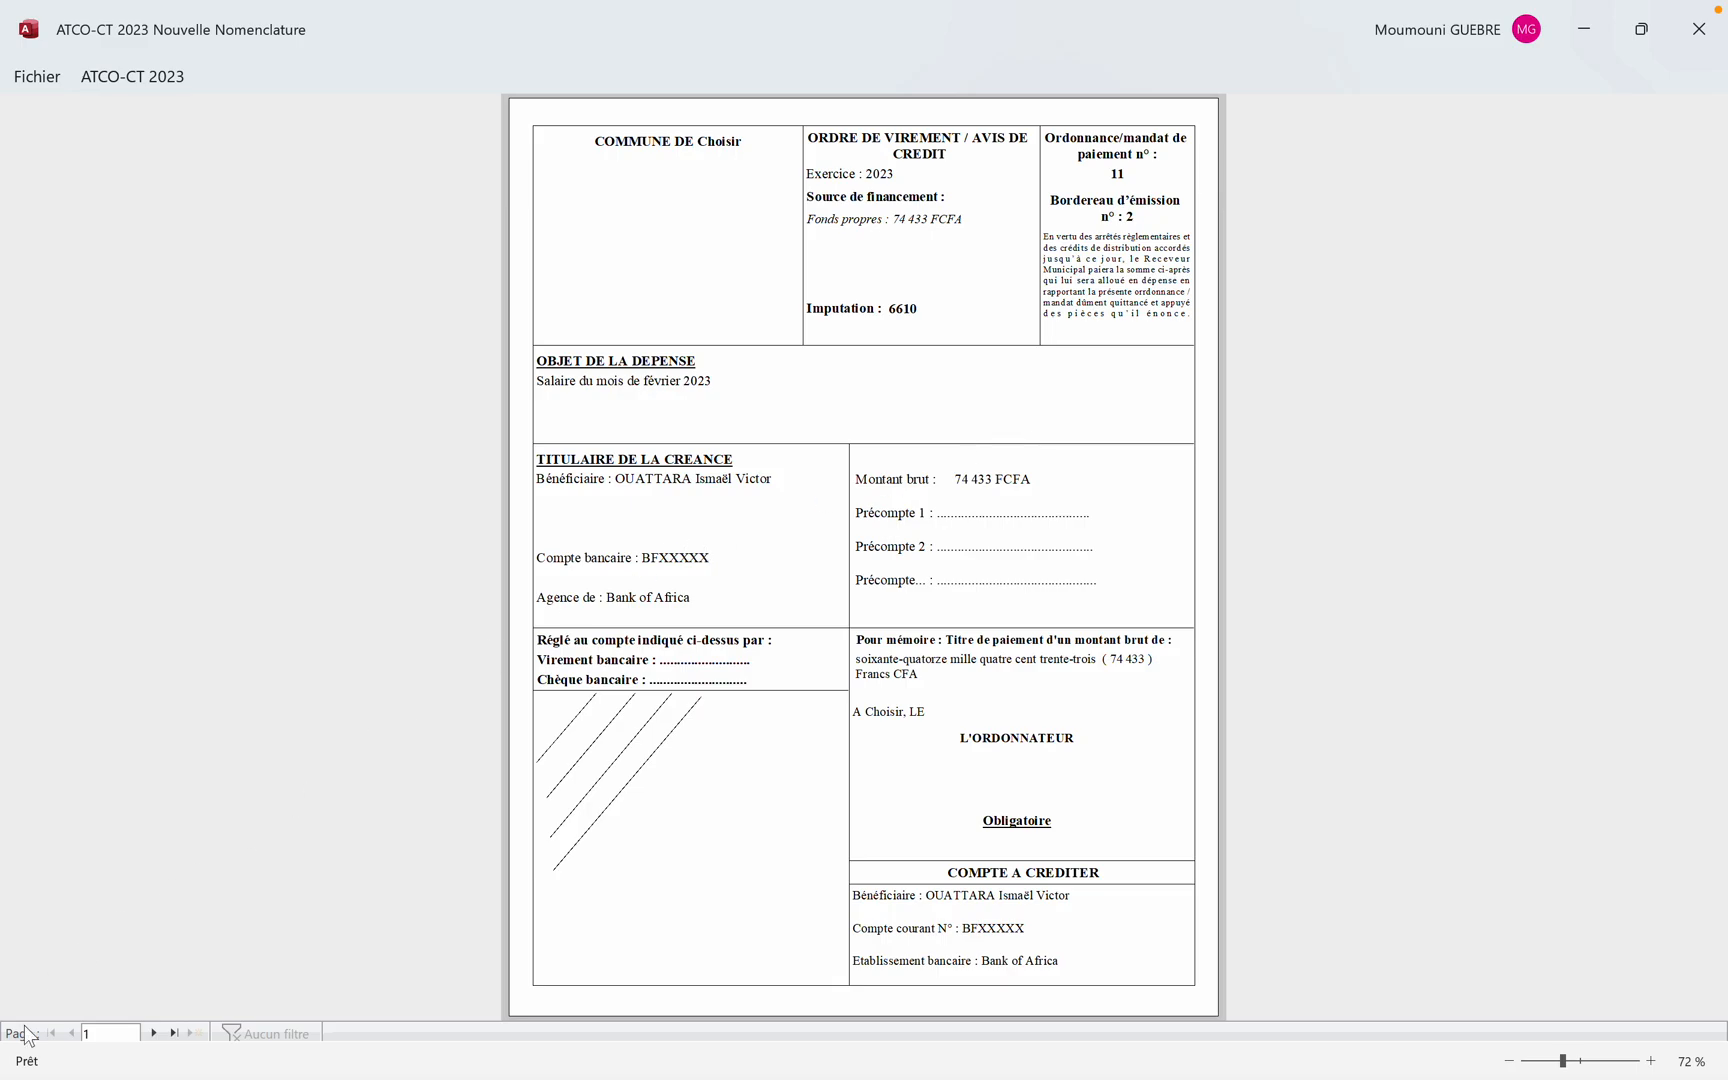
Page through the printable transfer orders up to no. 20, examine that sheet enlarged and close the report
click(152, 1034)
click(152, 1034)
click(152, 1034)
click(152, 1034)
click(152, 1034)
click(152, 1034)
click(152, 1034)
click(152, 1034)
click(152, 1034)
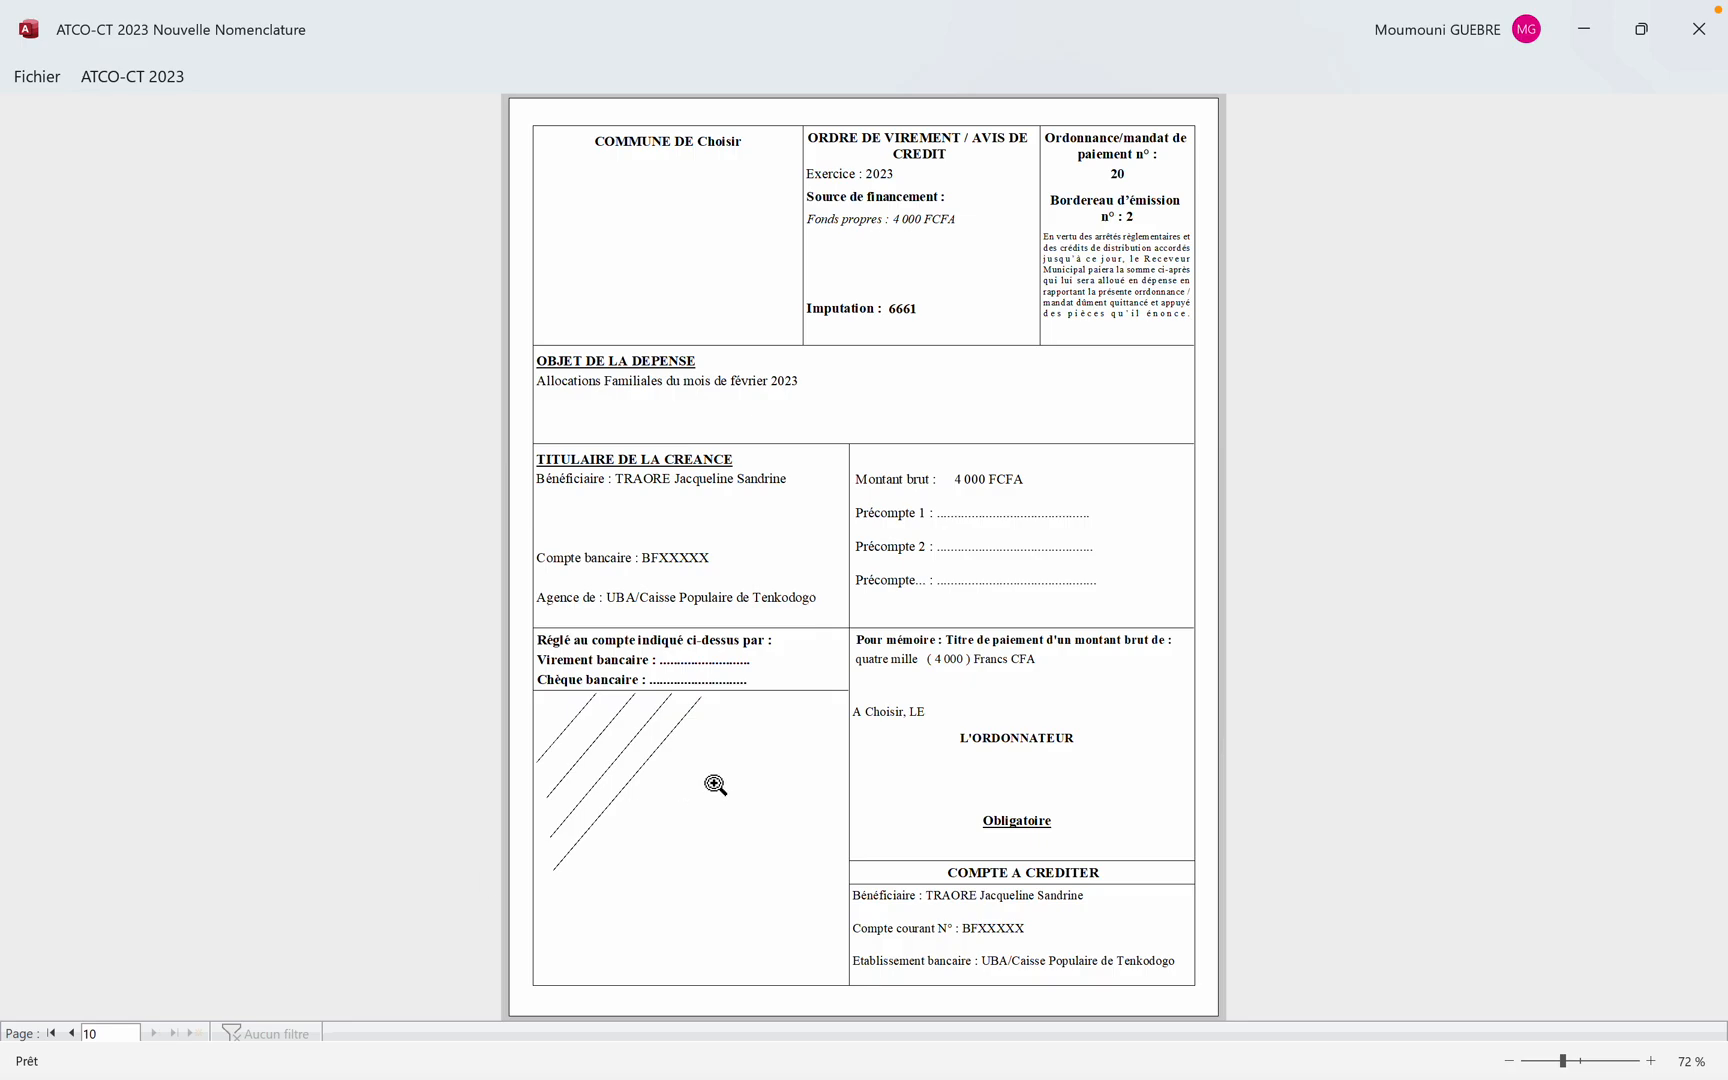
click(715, 784)
click(132, 77)
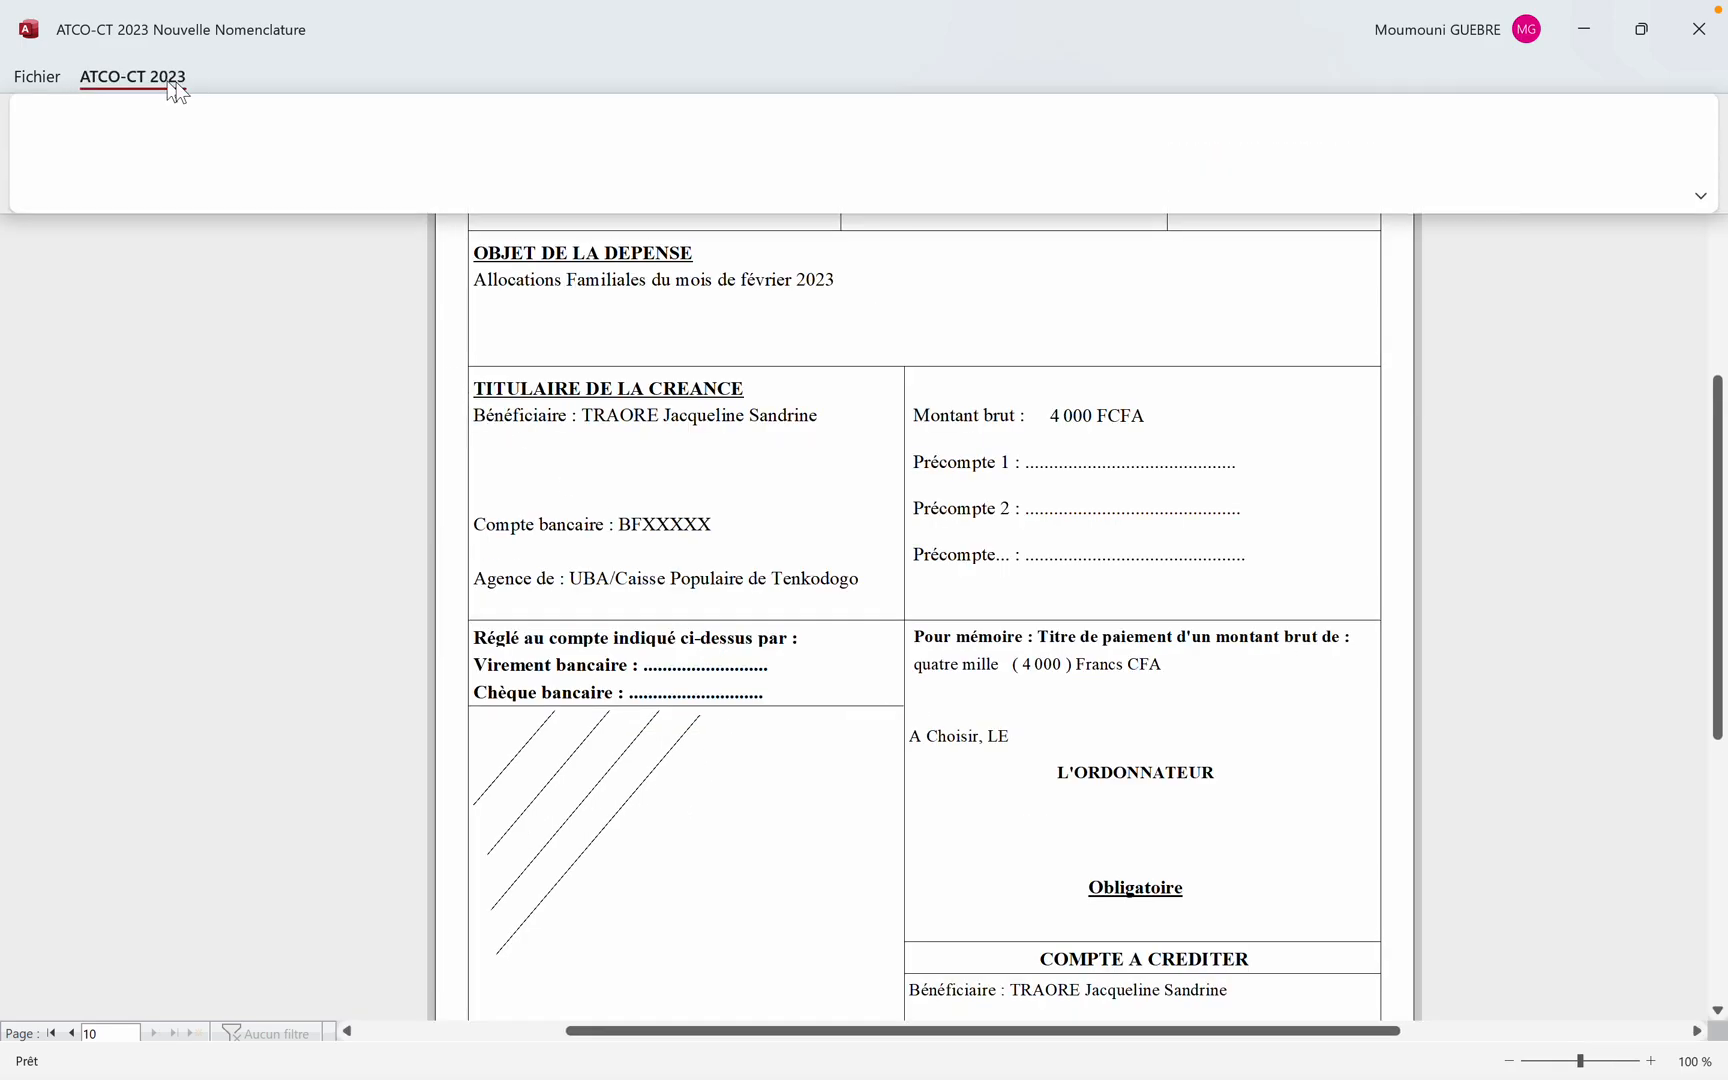
click(470, 150)
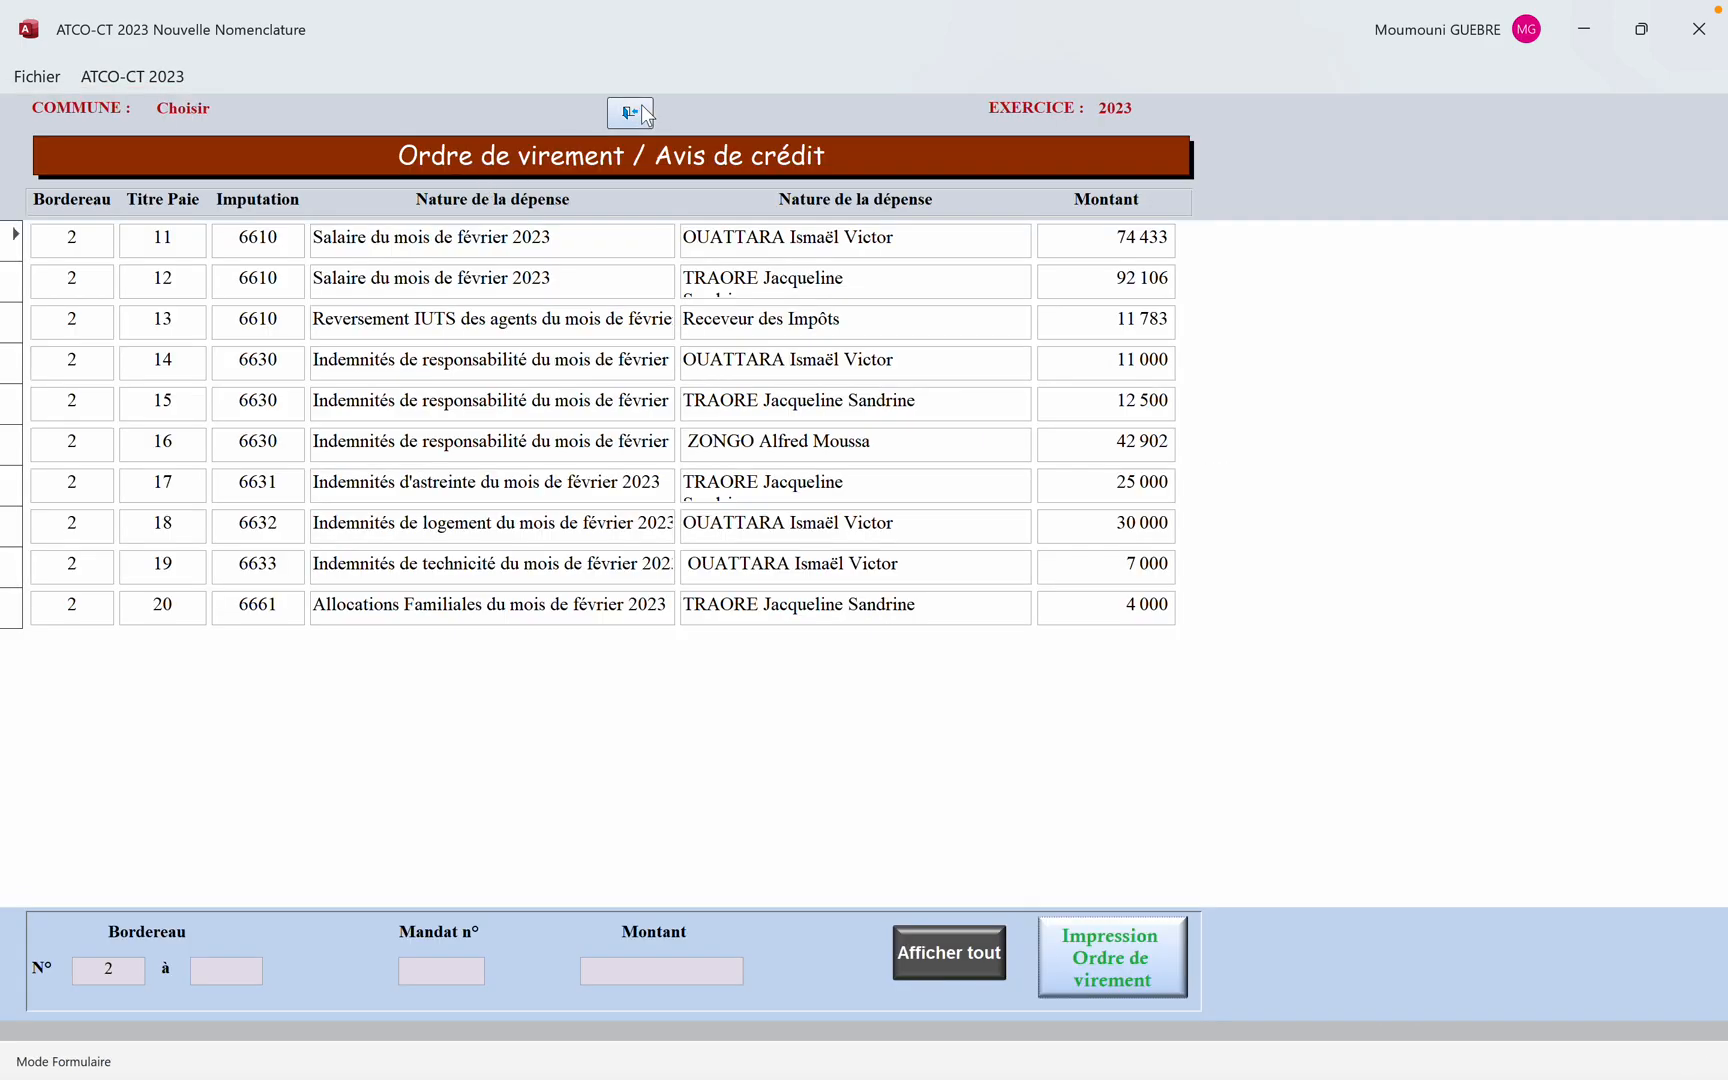
Close the transfer orders, view the empty monthly salary generation form and close it
click(638, 112)
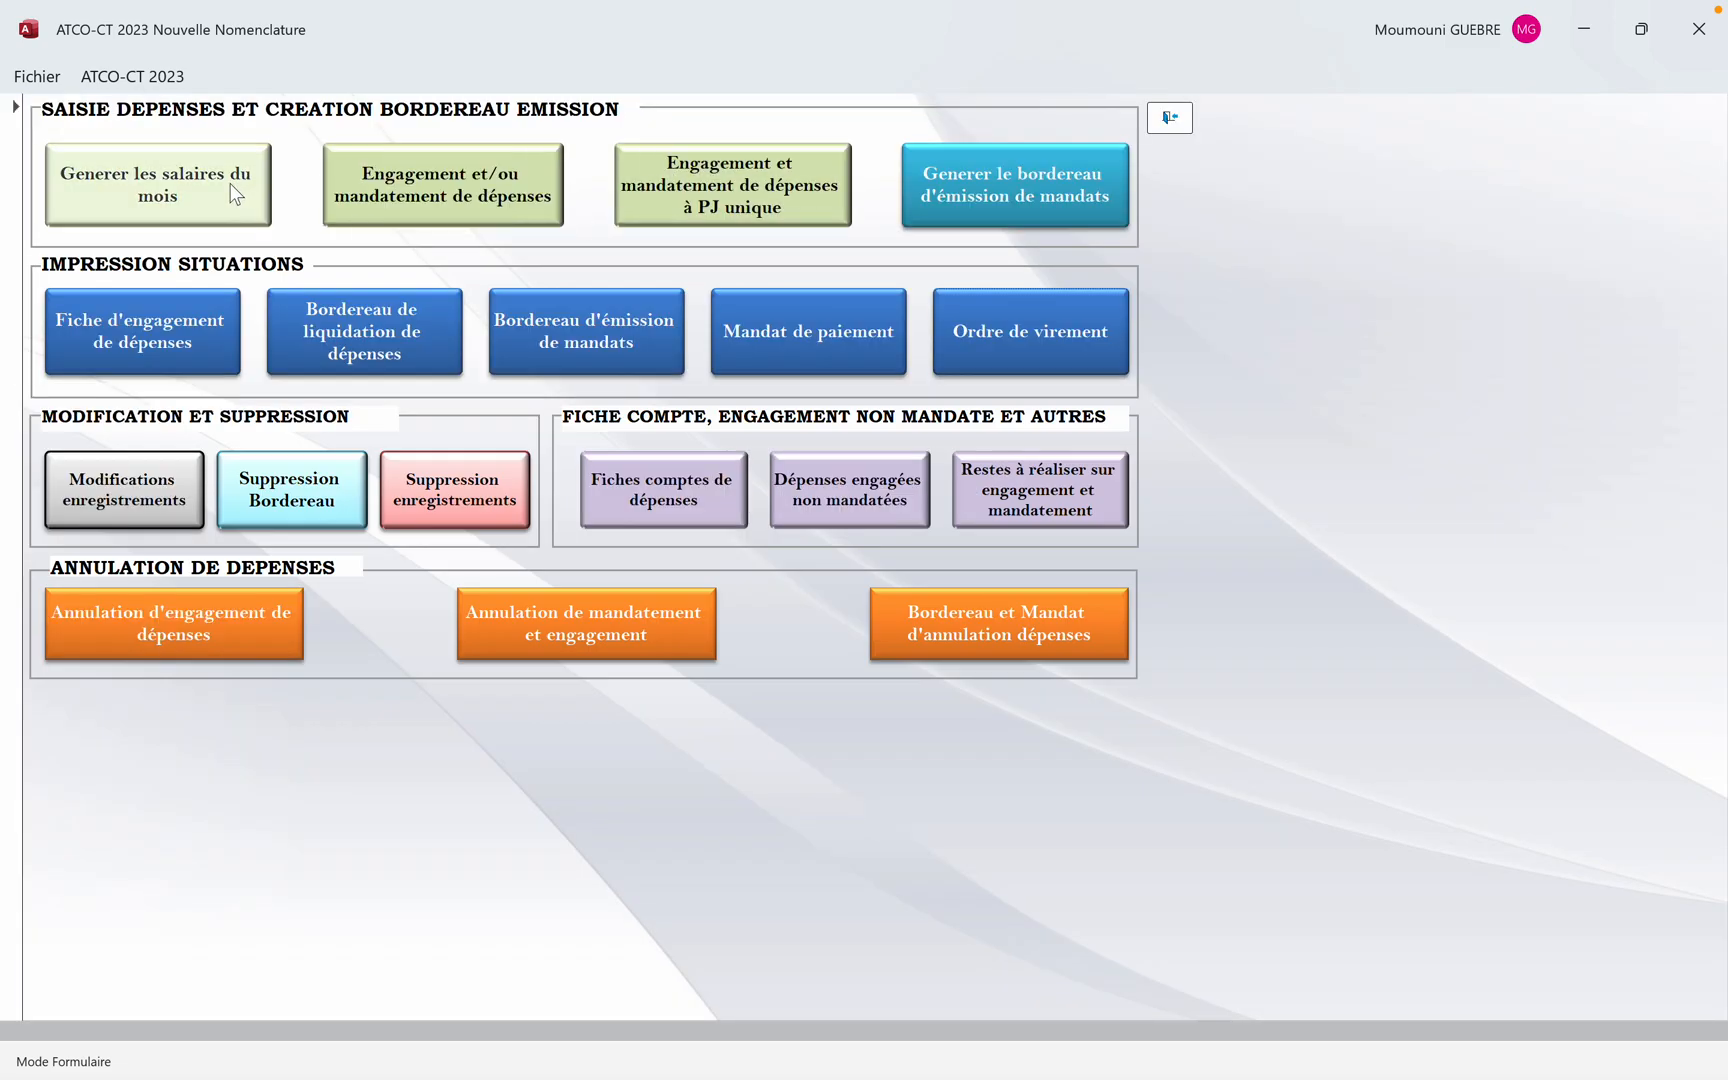
click(230, 184)
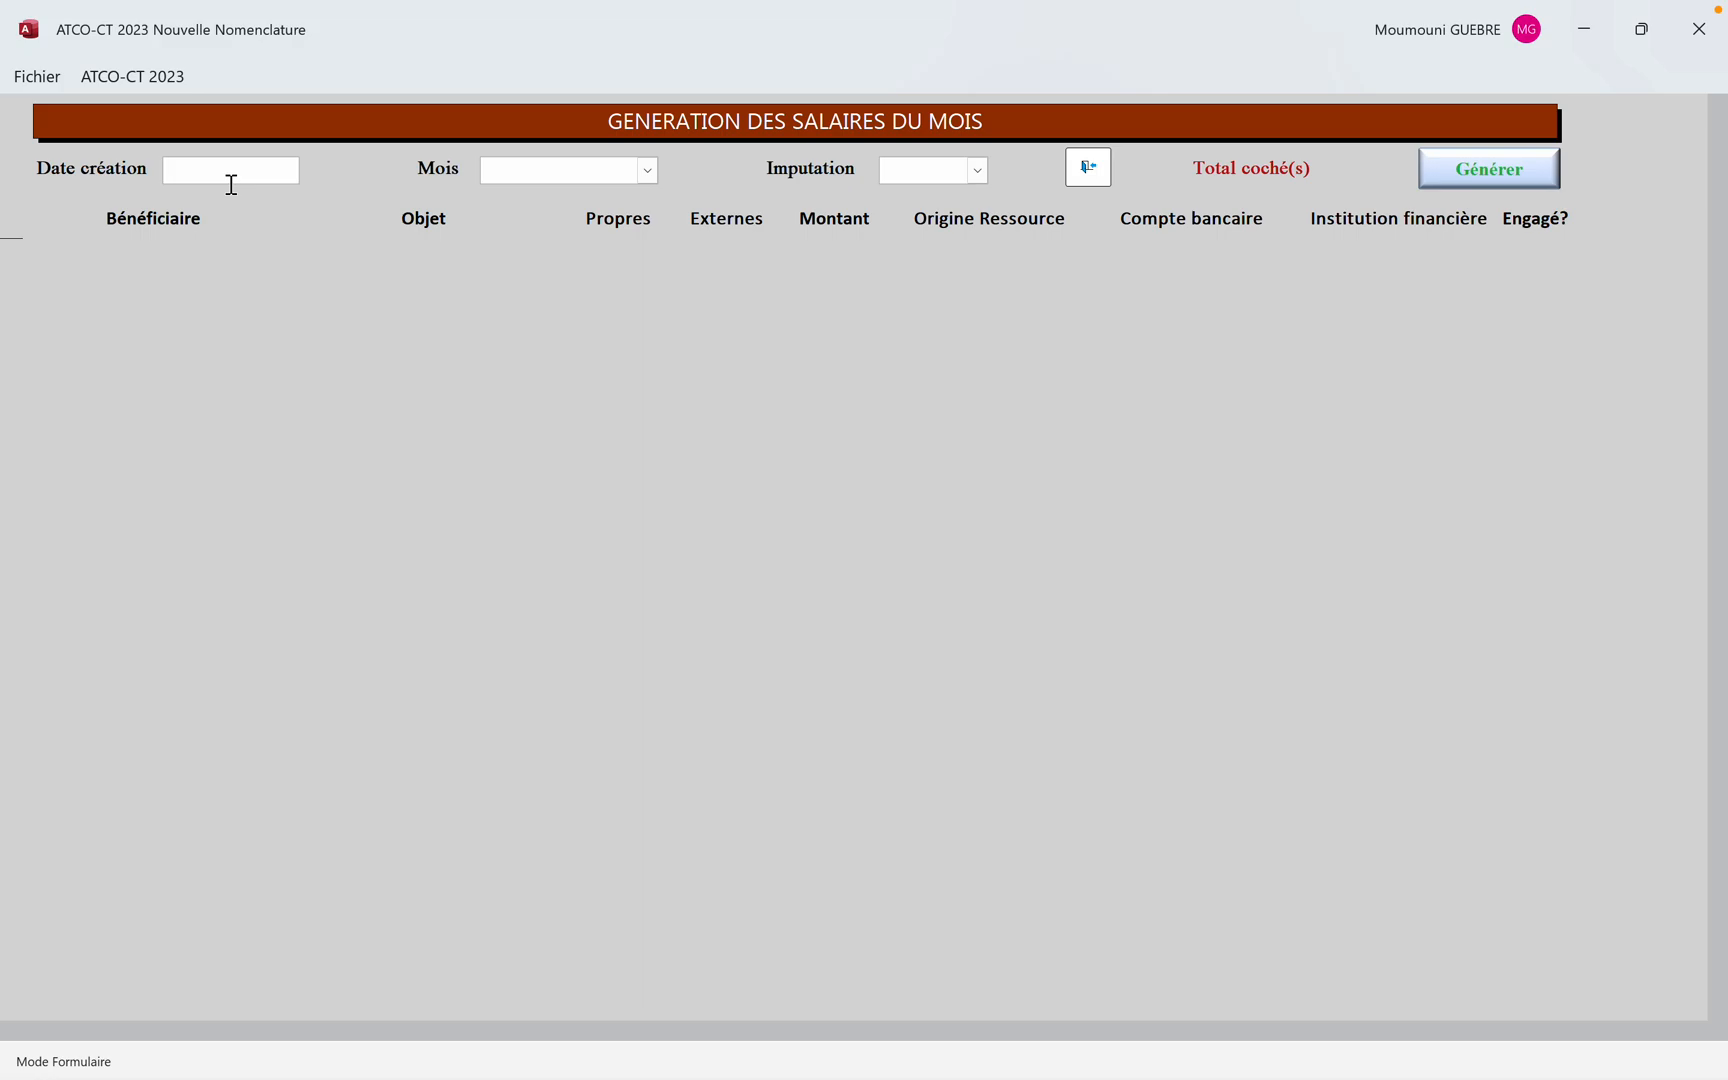
click(1086, 182)
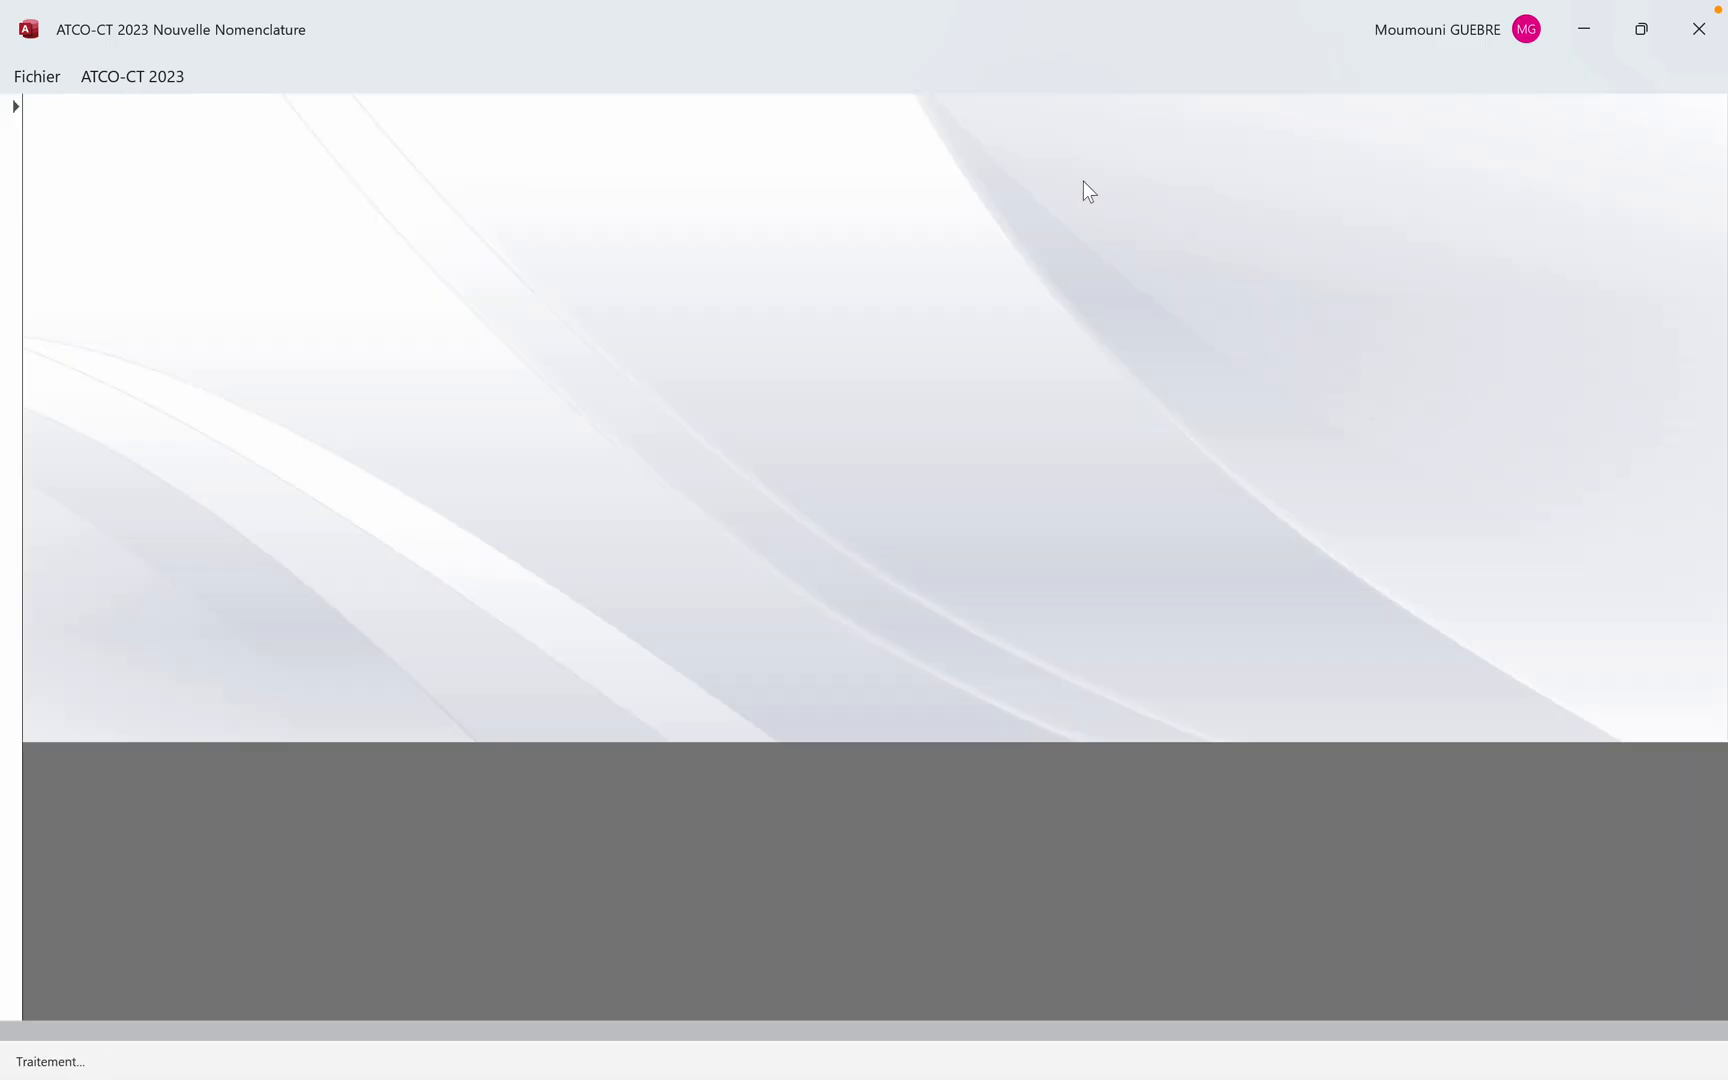
Return to the application's home screen, examine the monthly salary statements of the personnel and close them
click(1170, 117)
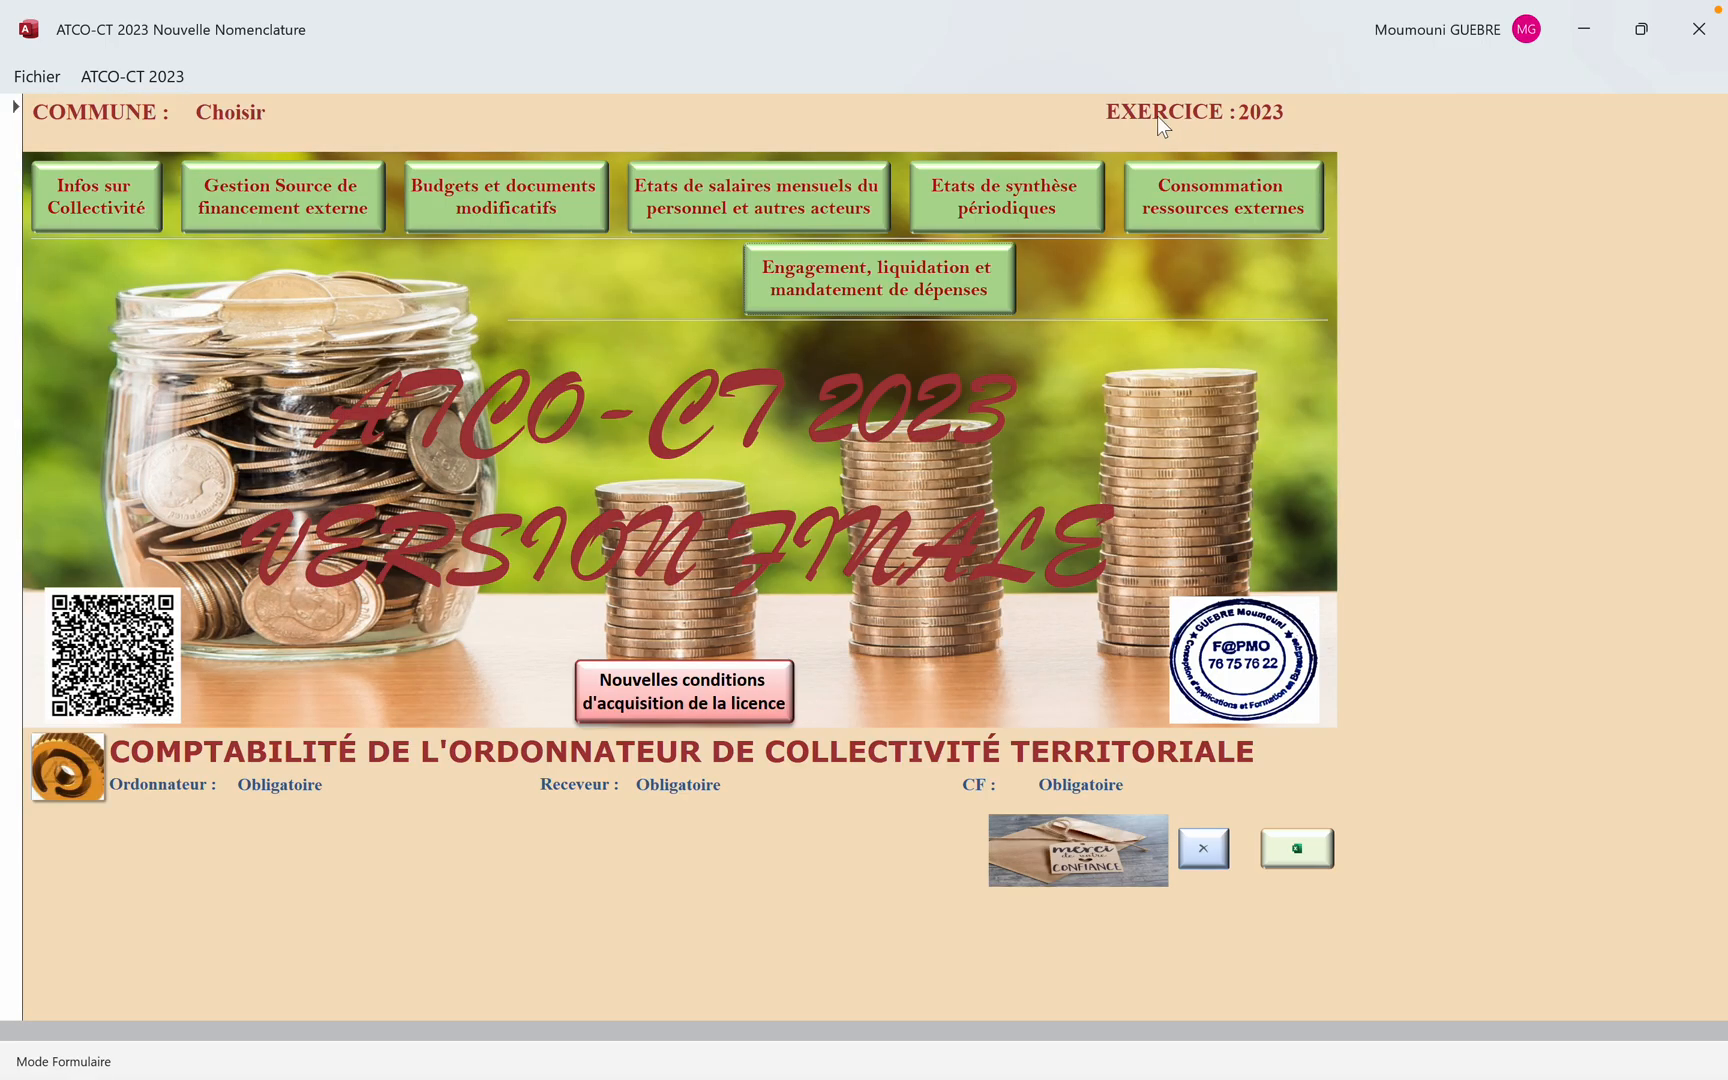
click(834, 194)
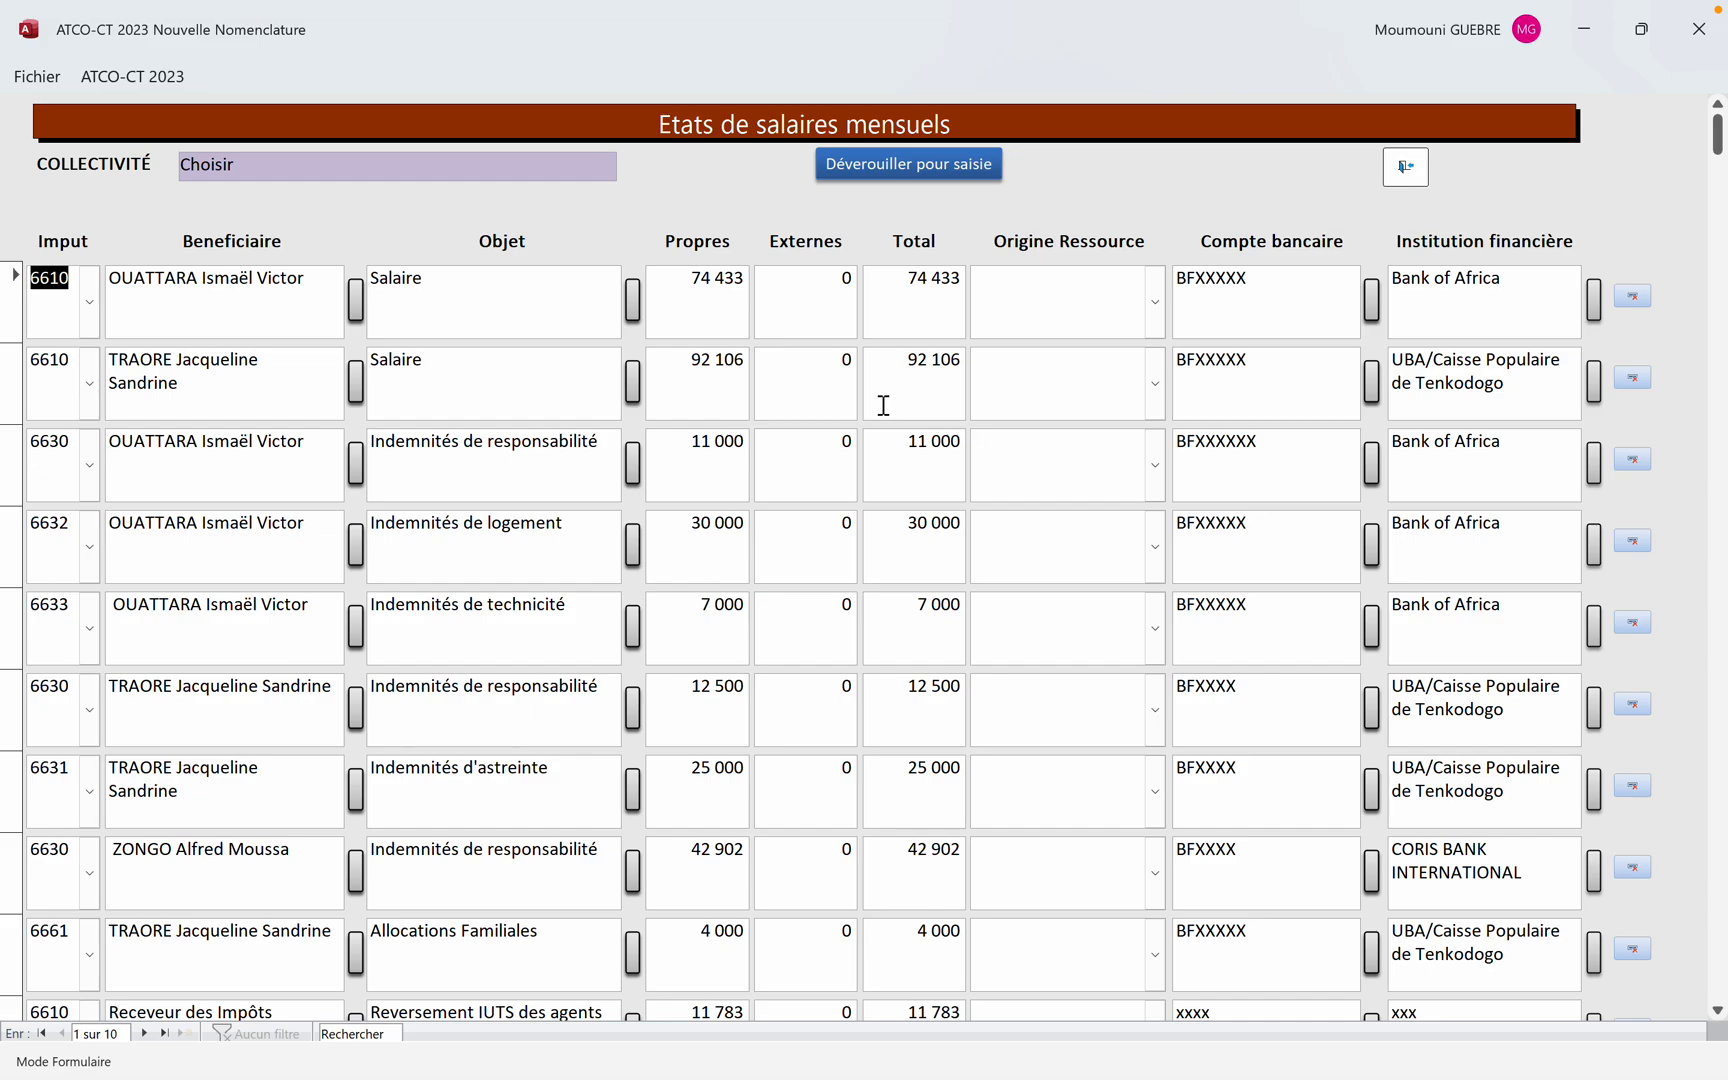
click(1406, 167)
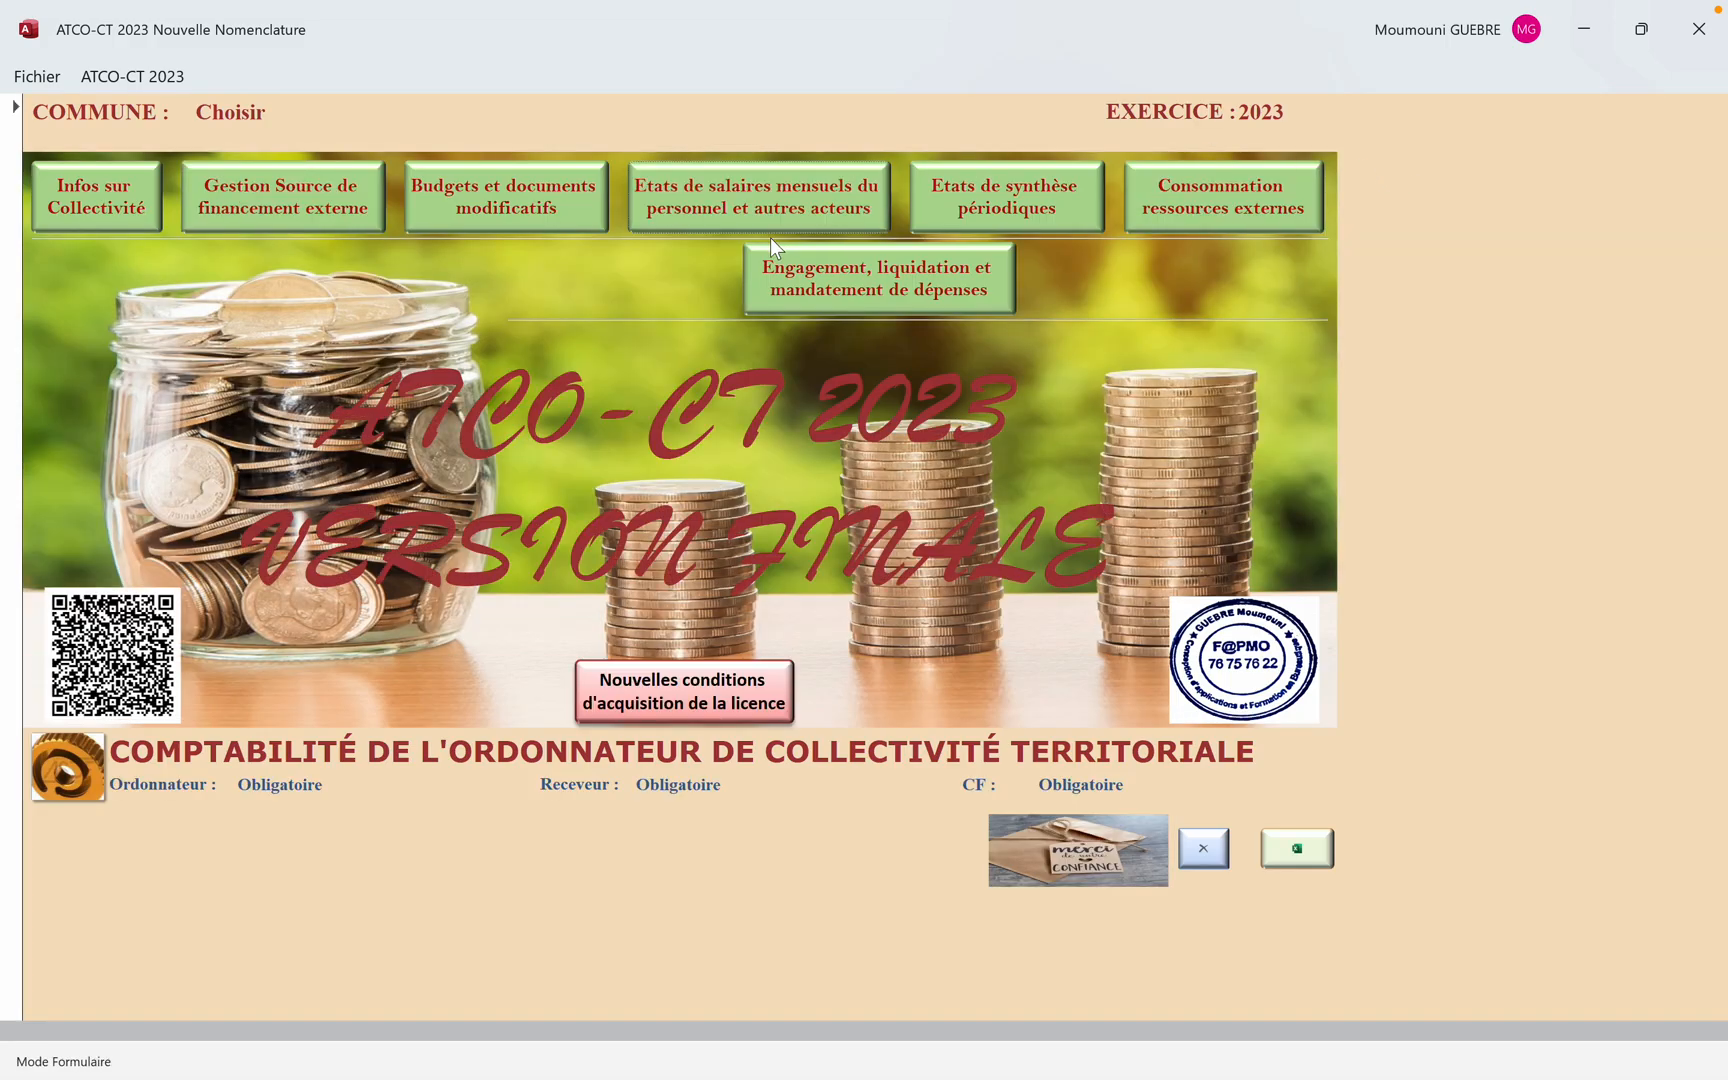
Open the salary generation form with creation date 07/03/2023, month Mars and imputation 6610 to list the salary lines
click(822, 284)
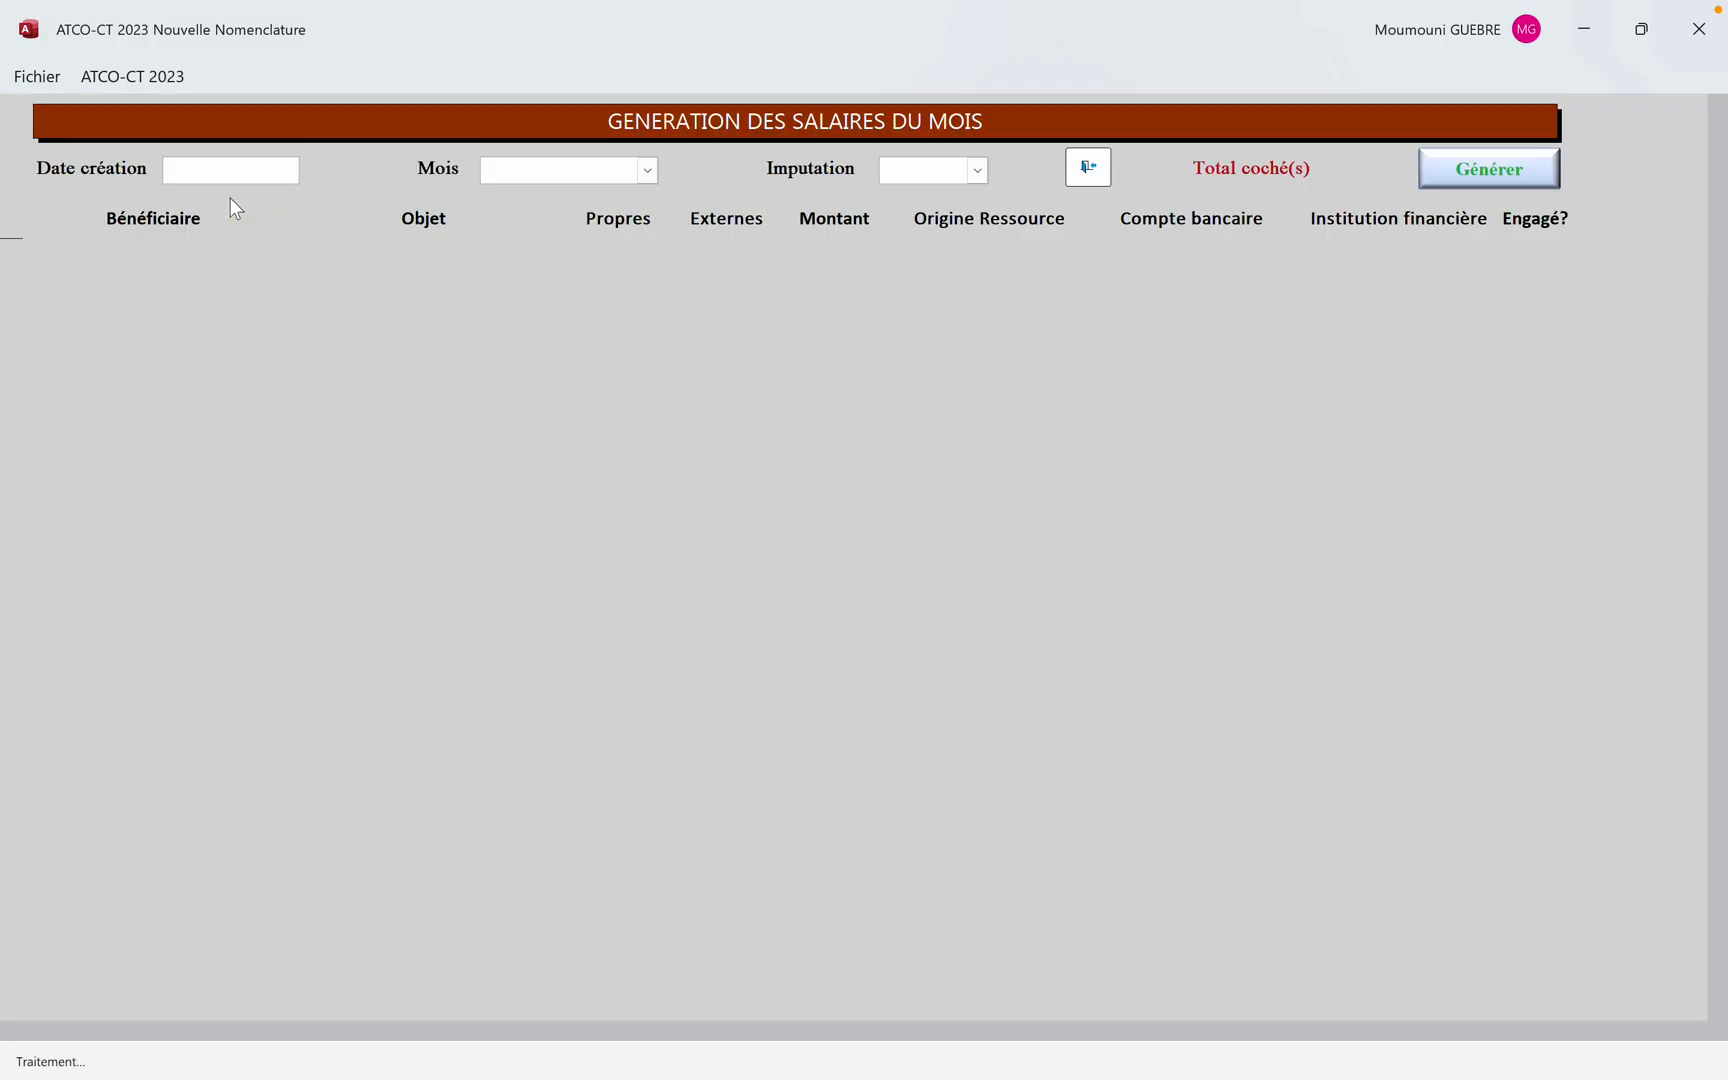
click(309, 169)
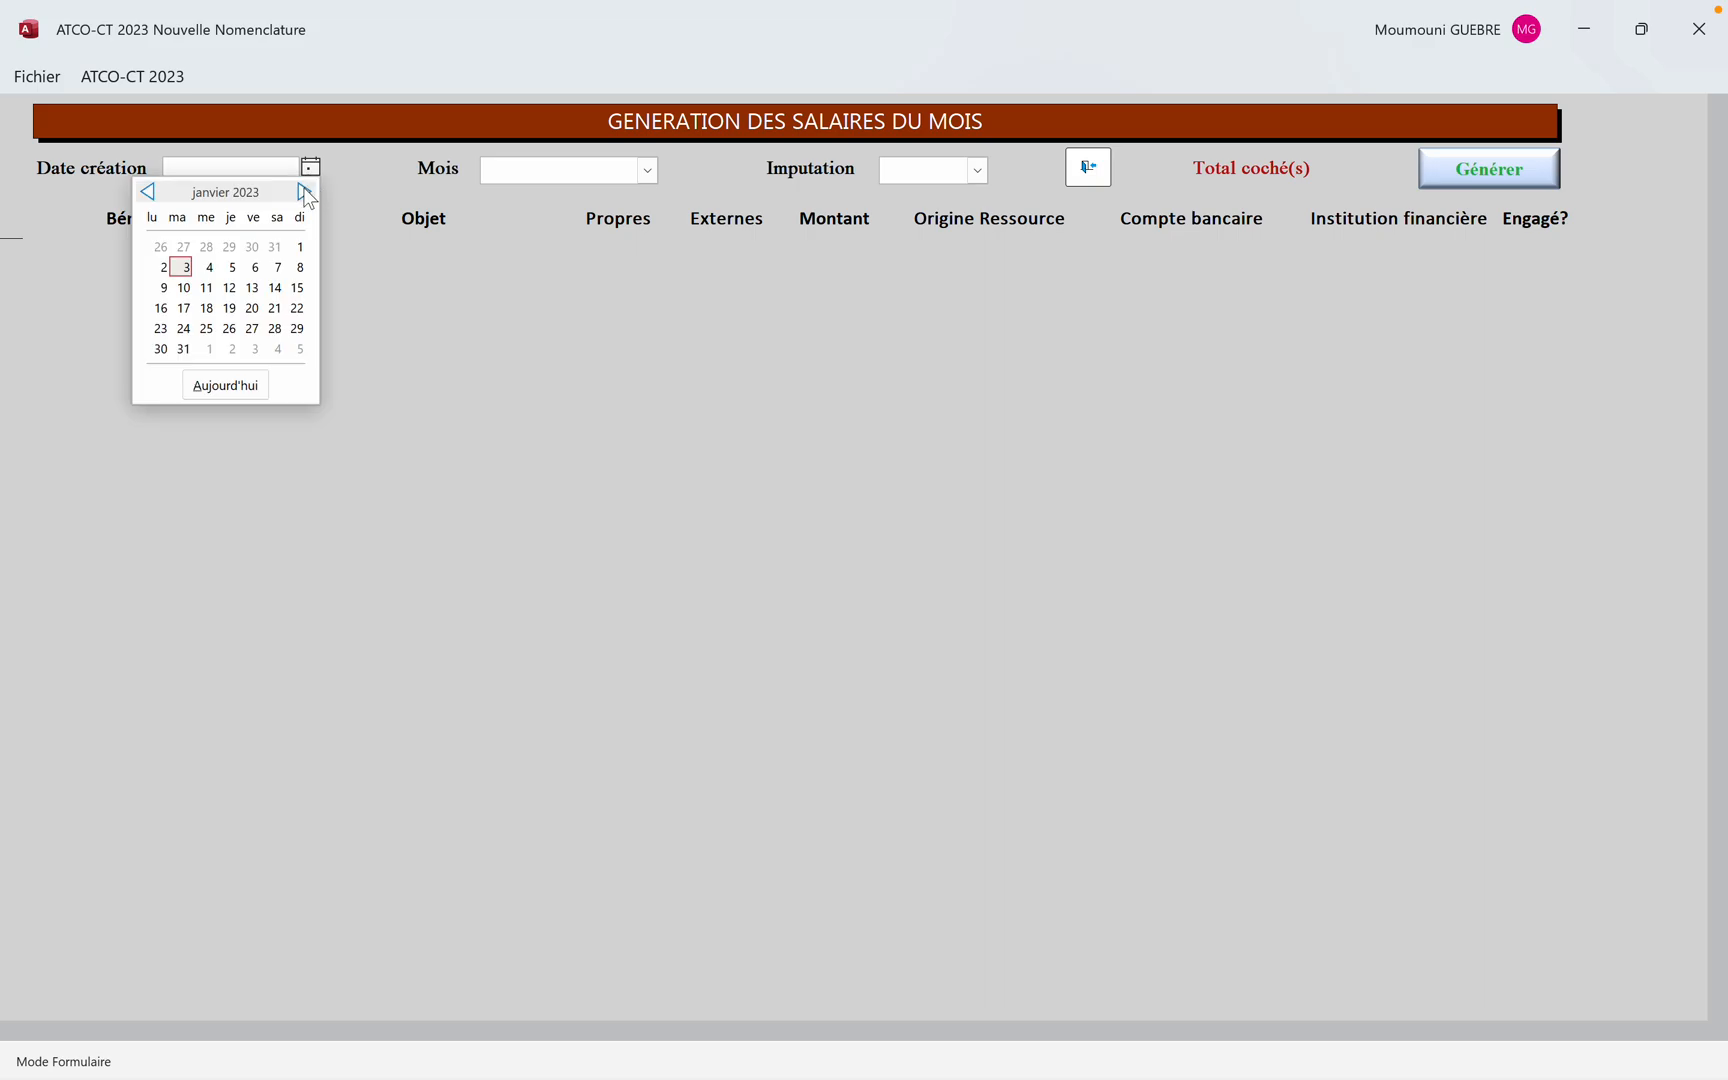
click(304, 192)
click(304, 192)
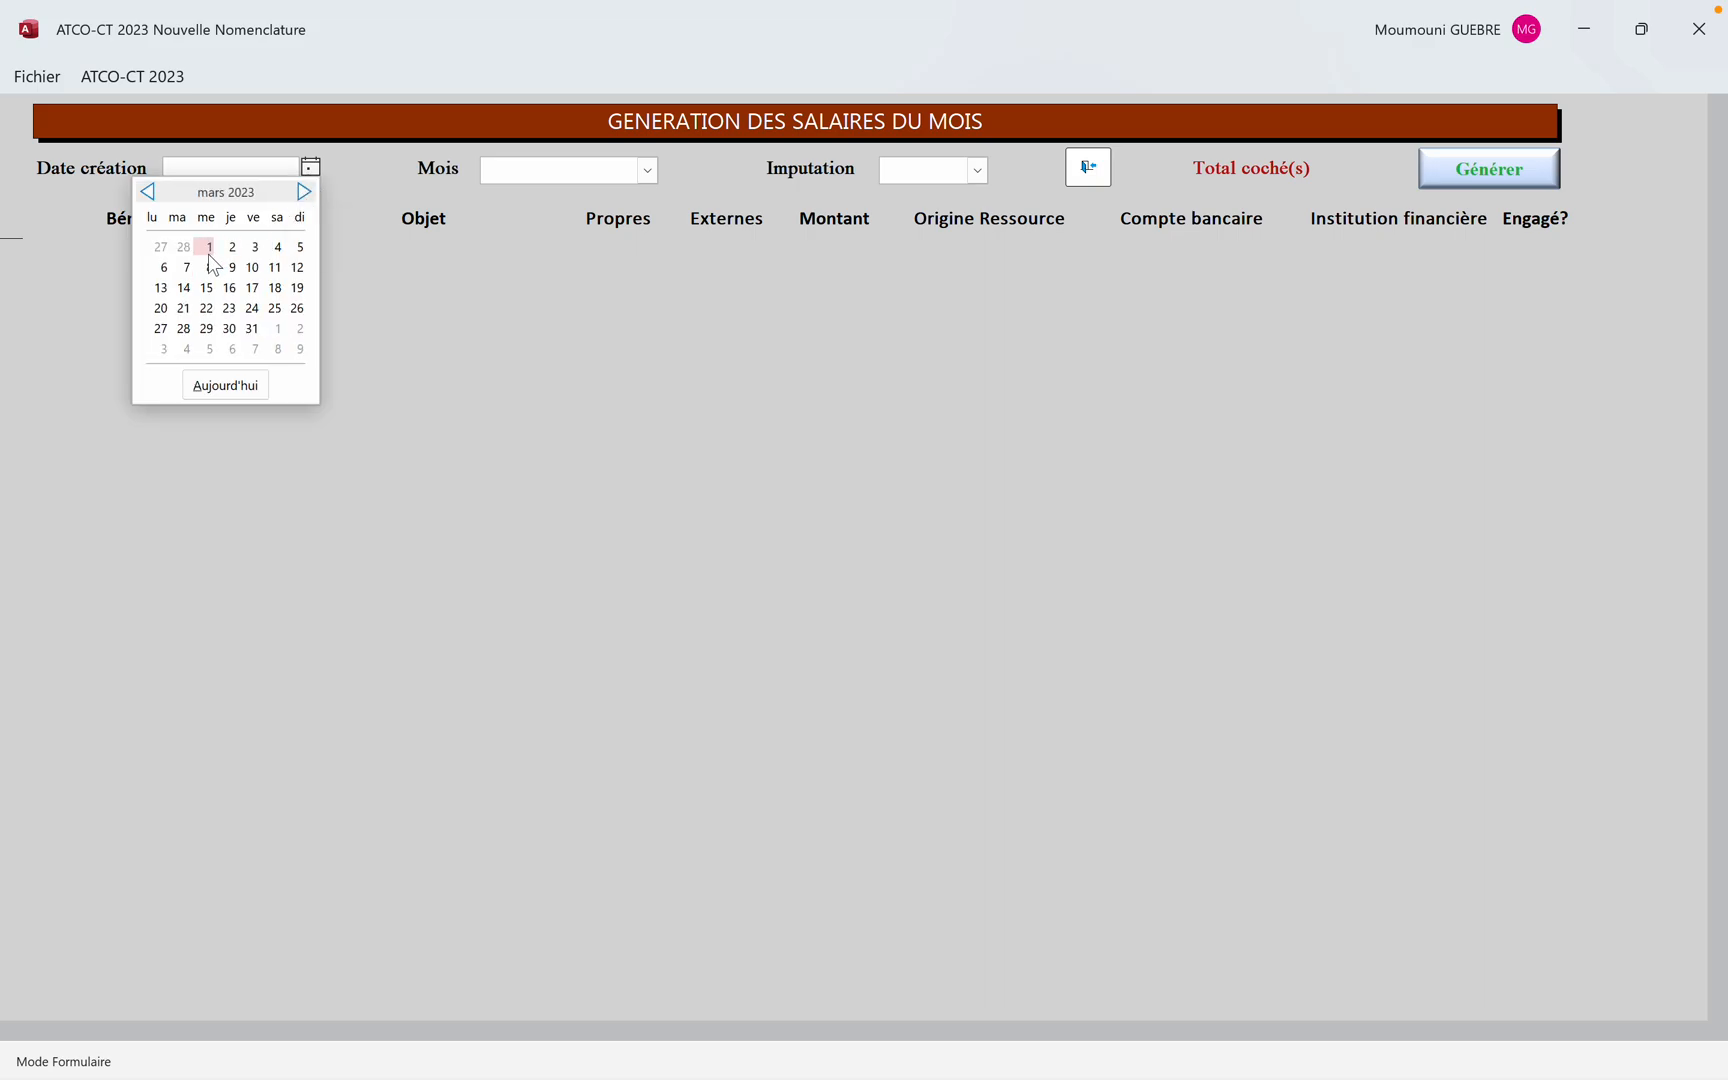
click(182, 272)
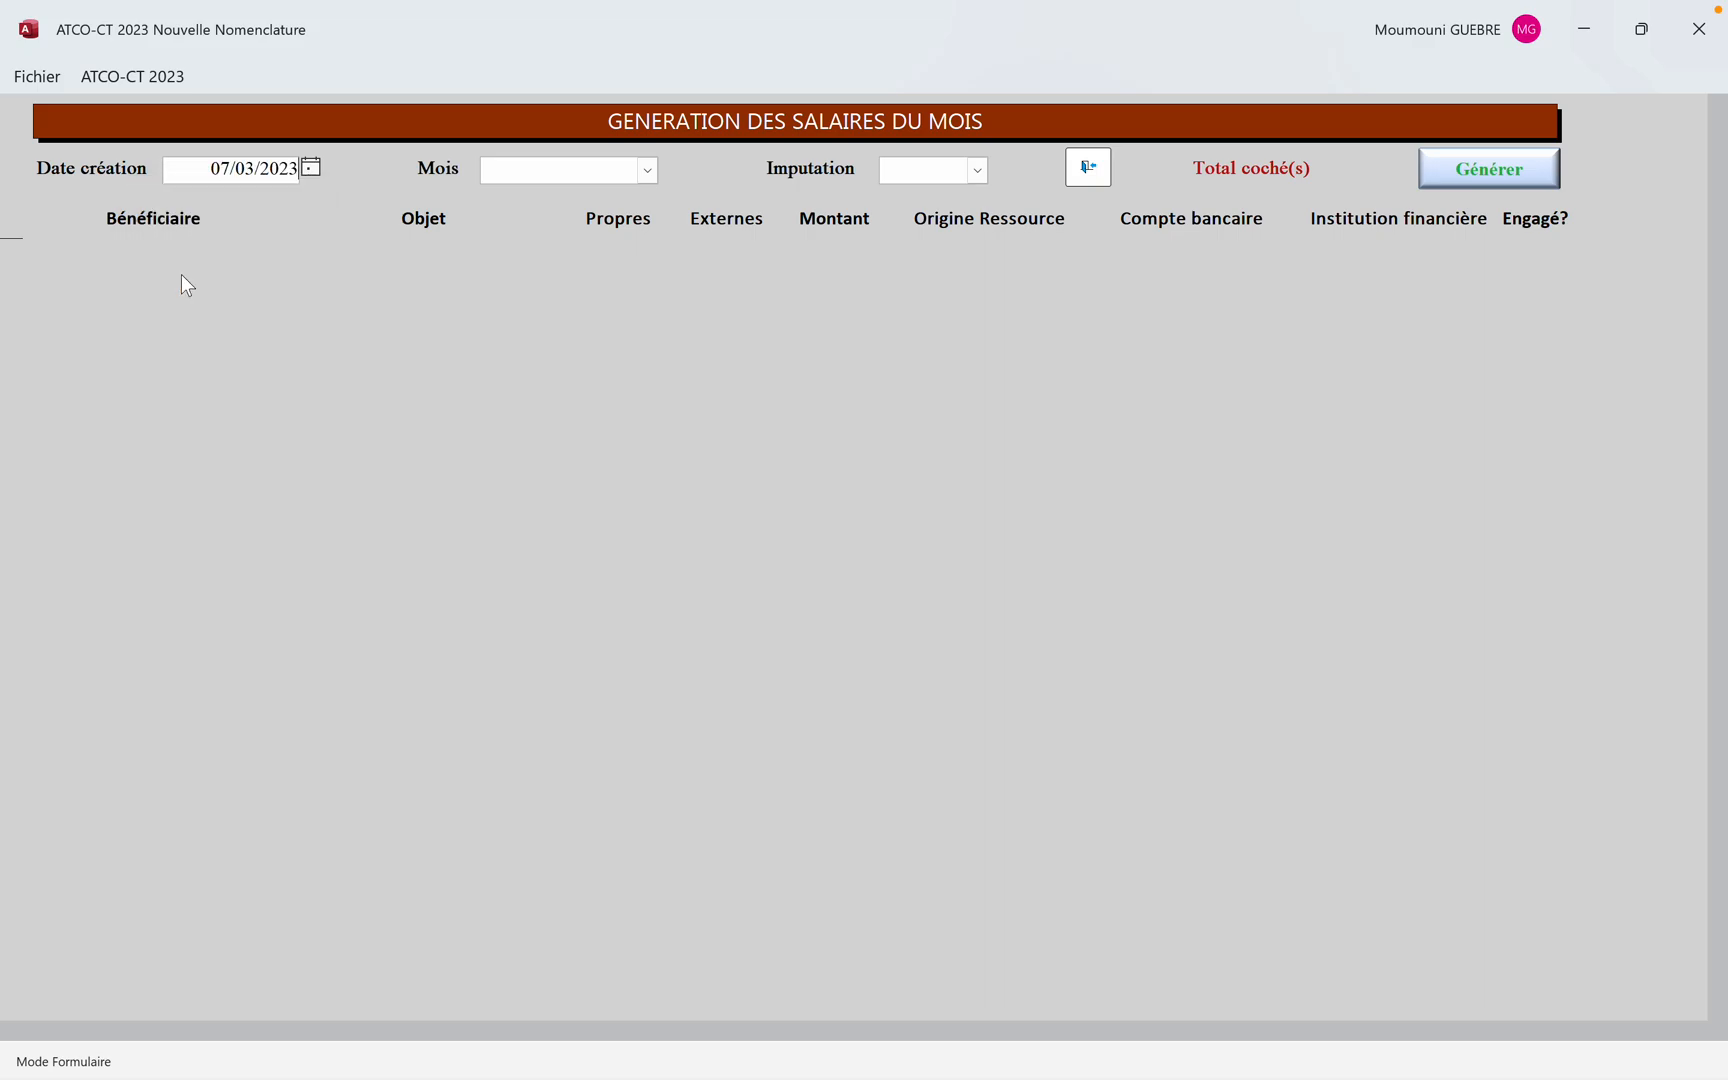
click(647, 170)
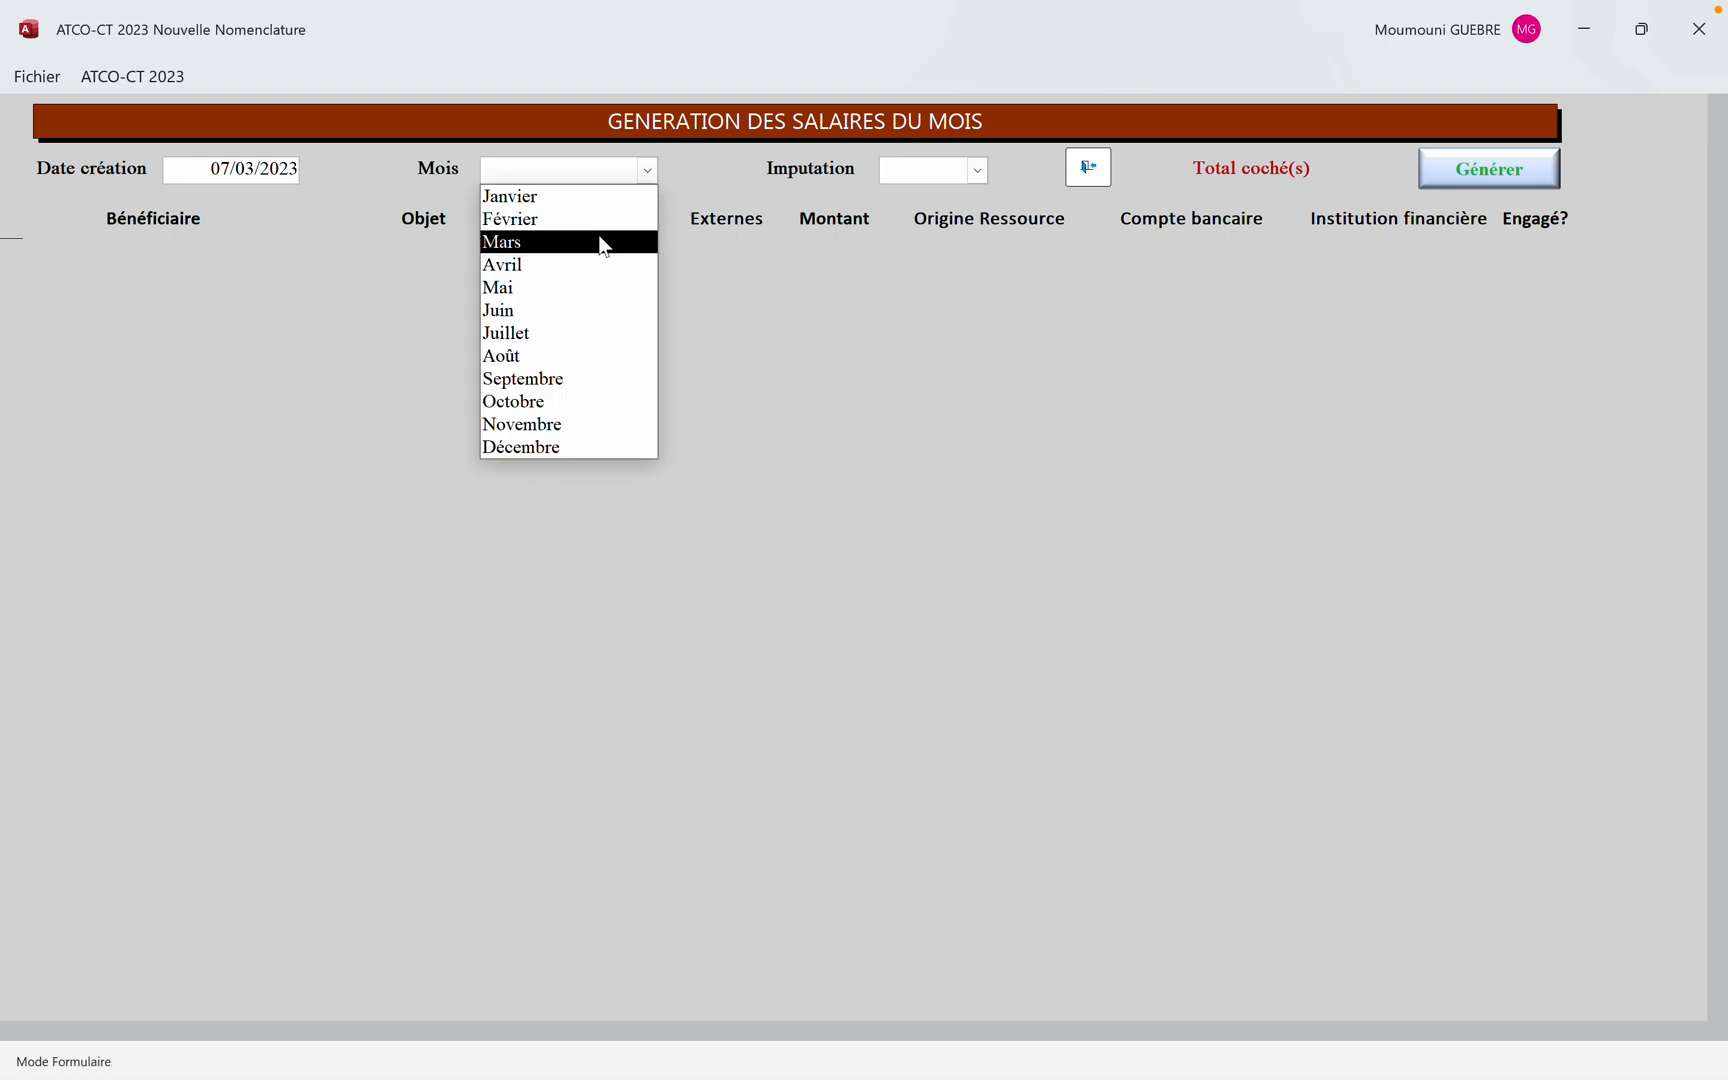
click(603, 243)
click(977, 170)
click(963, 193)
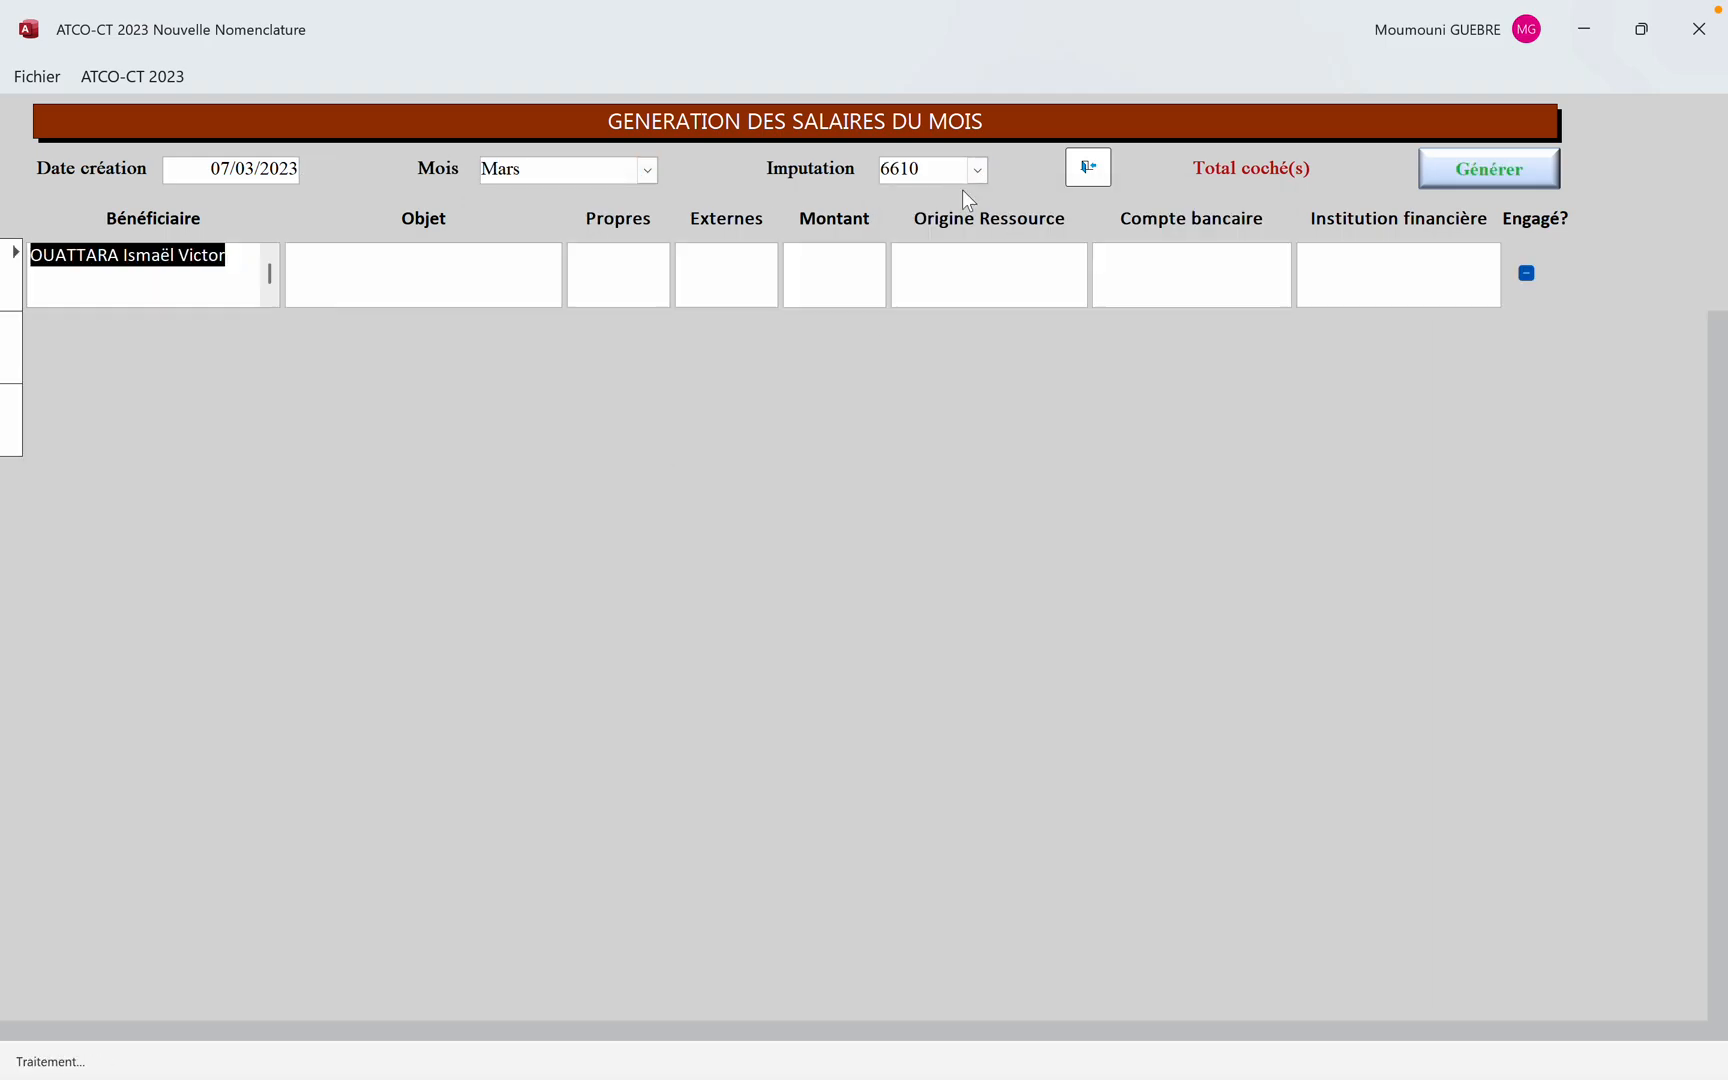
Switch the salary month to Avril, Mai and Juin to compare the line descriptions, and close the form without generating
click(647, 172)
click(602, 264)
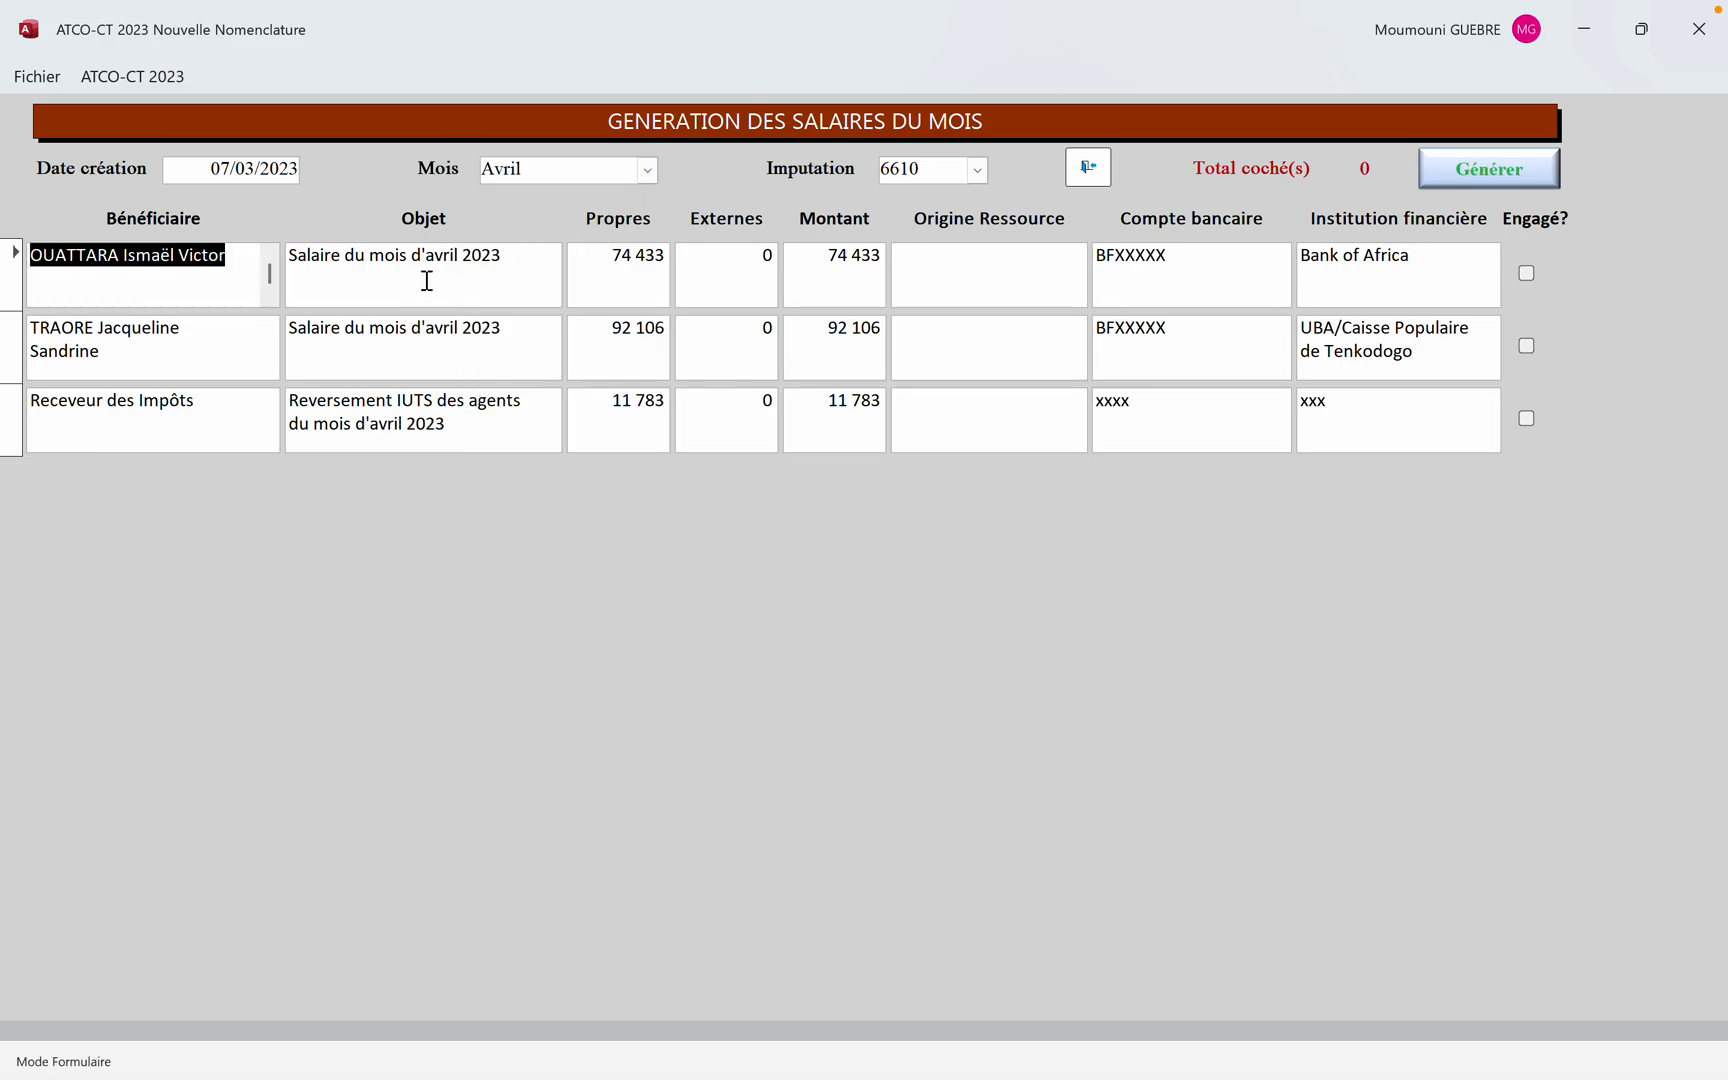
click(648, 177)
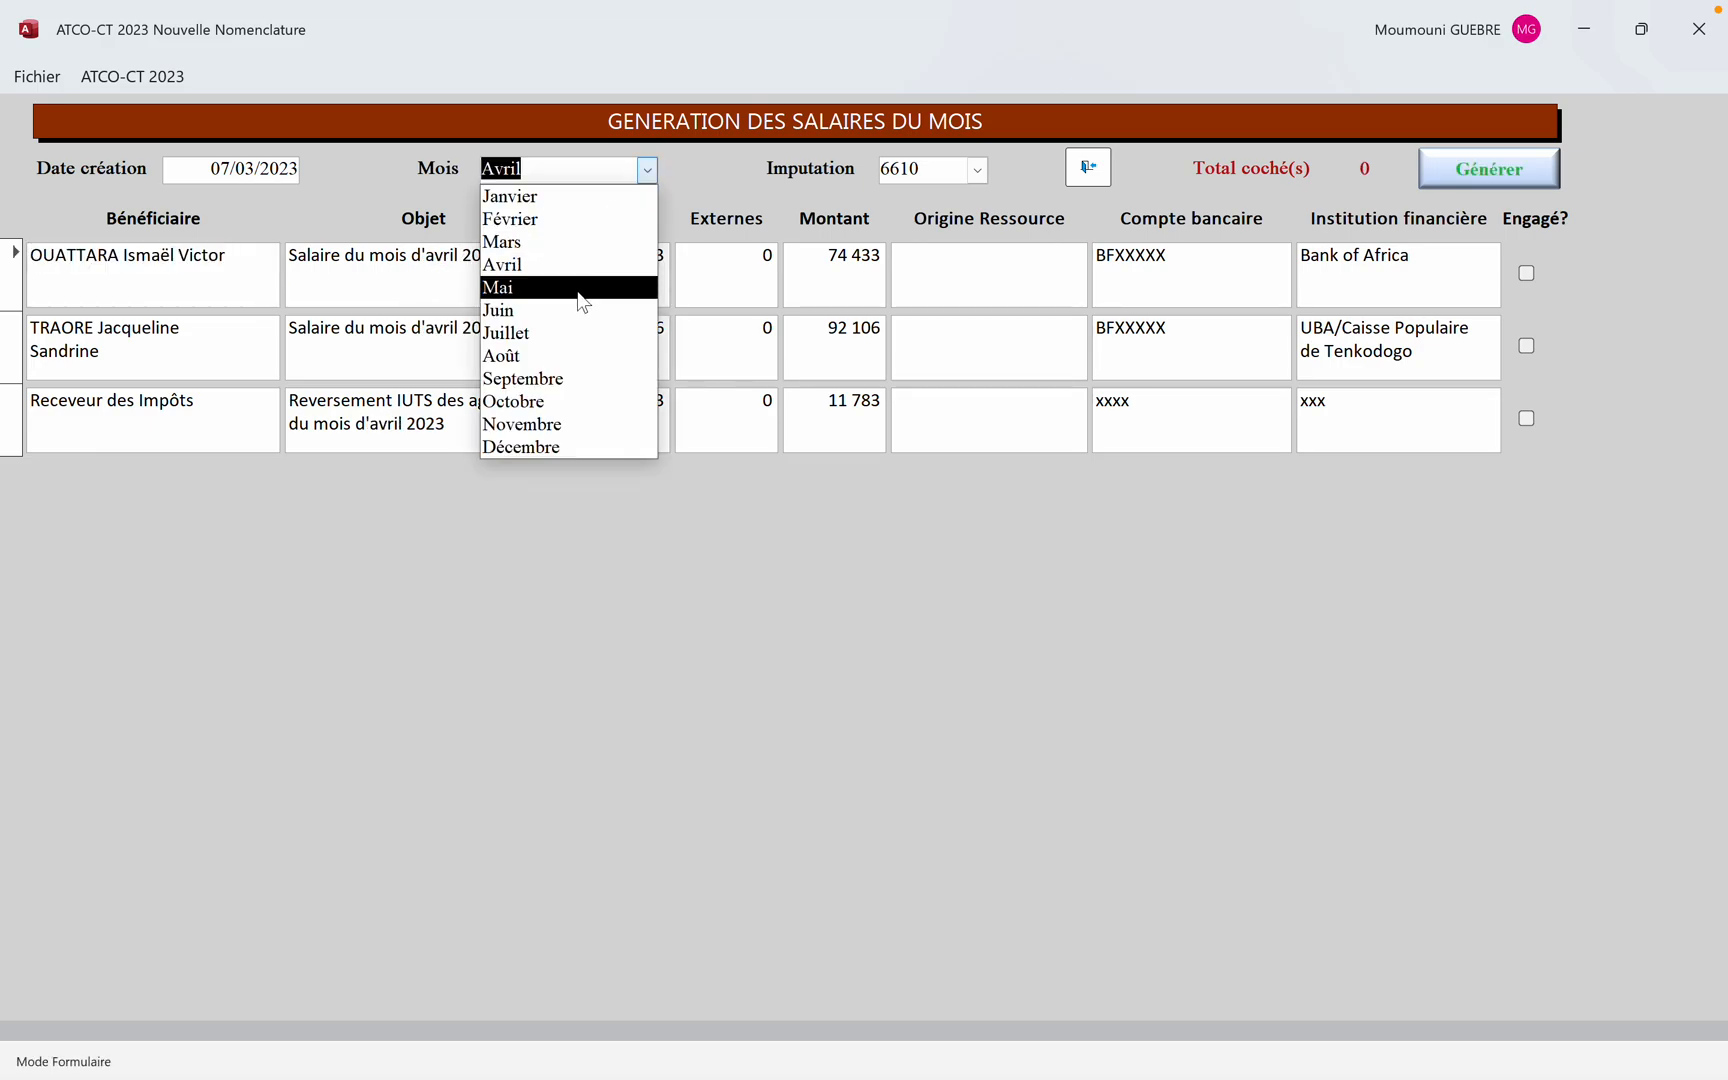
click(578, 283)
click(647, 177)
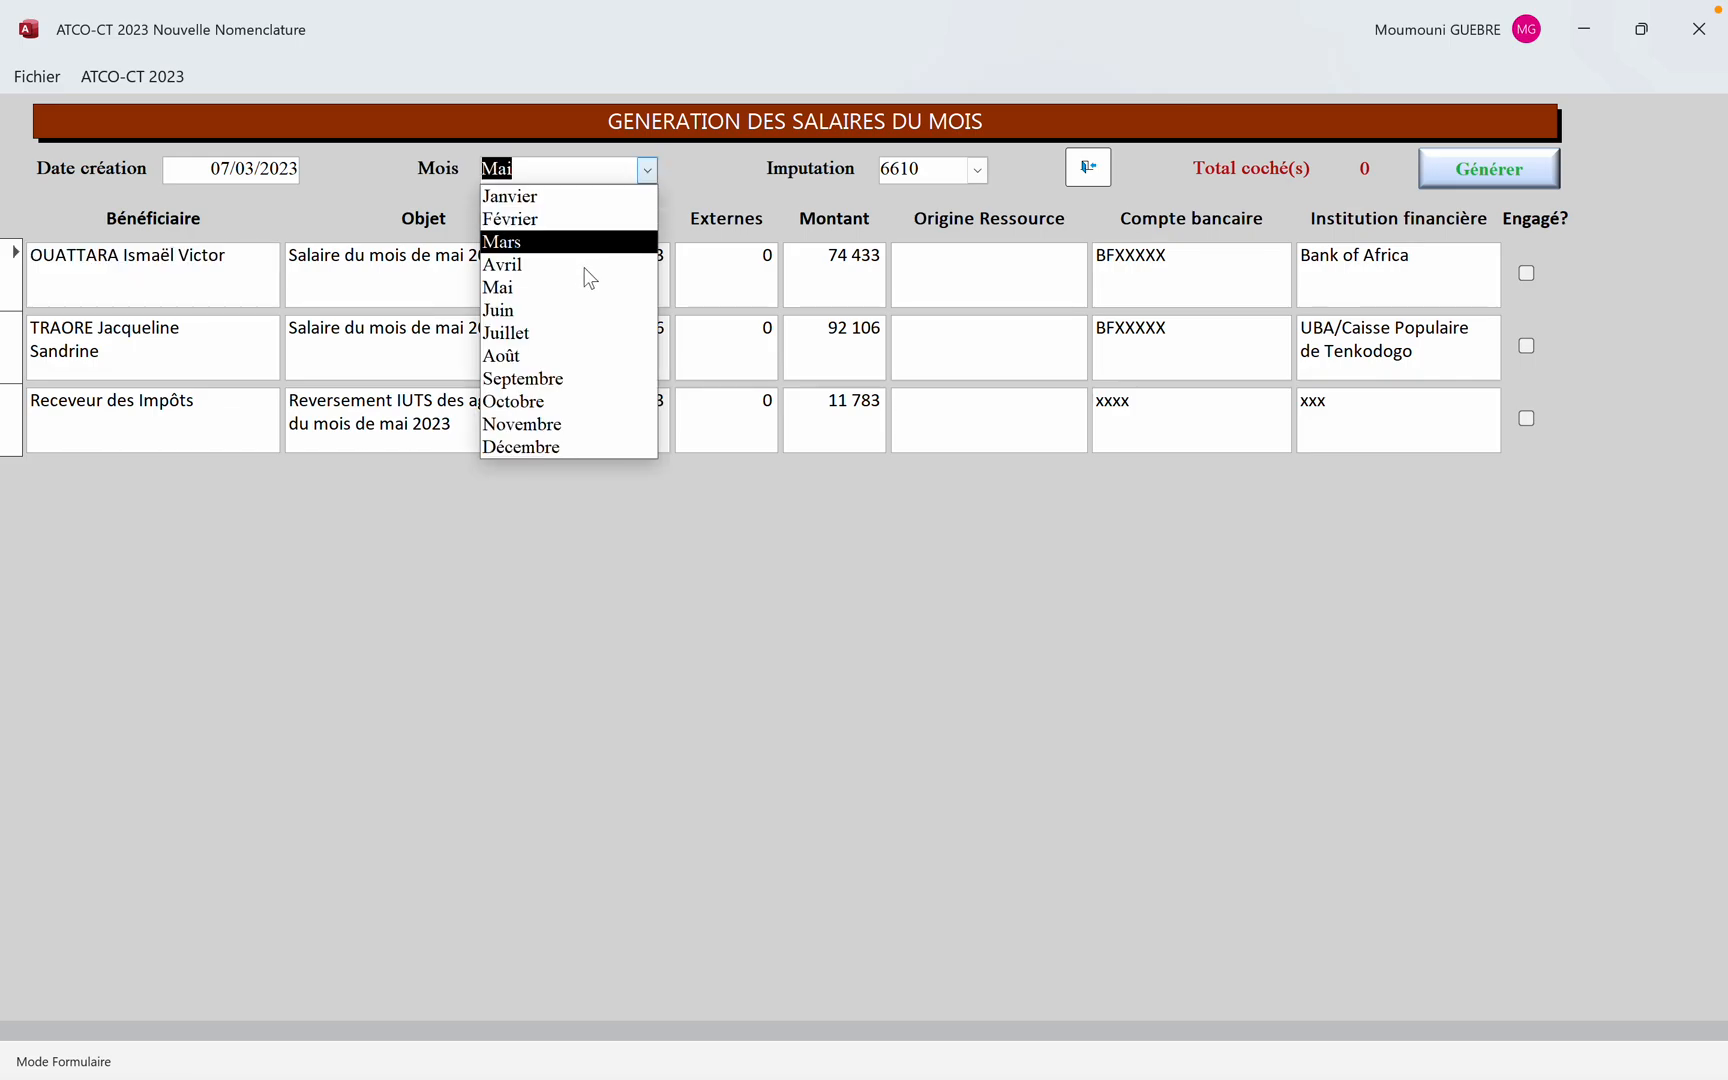
click(559, 312)
click(1083, 173)
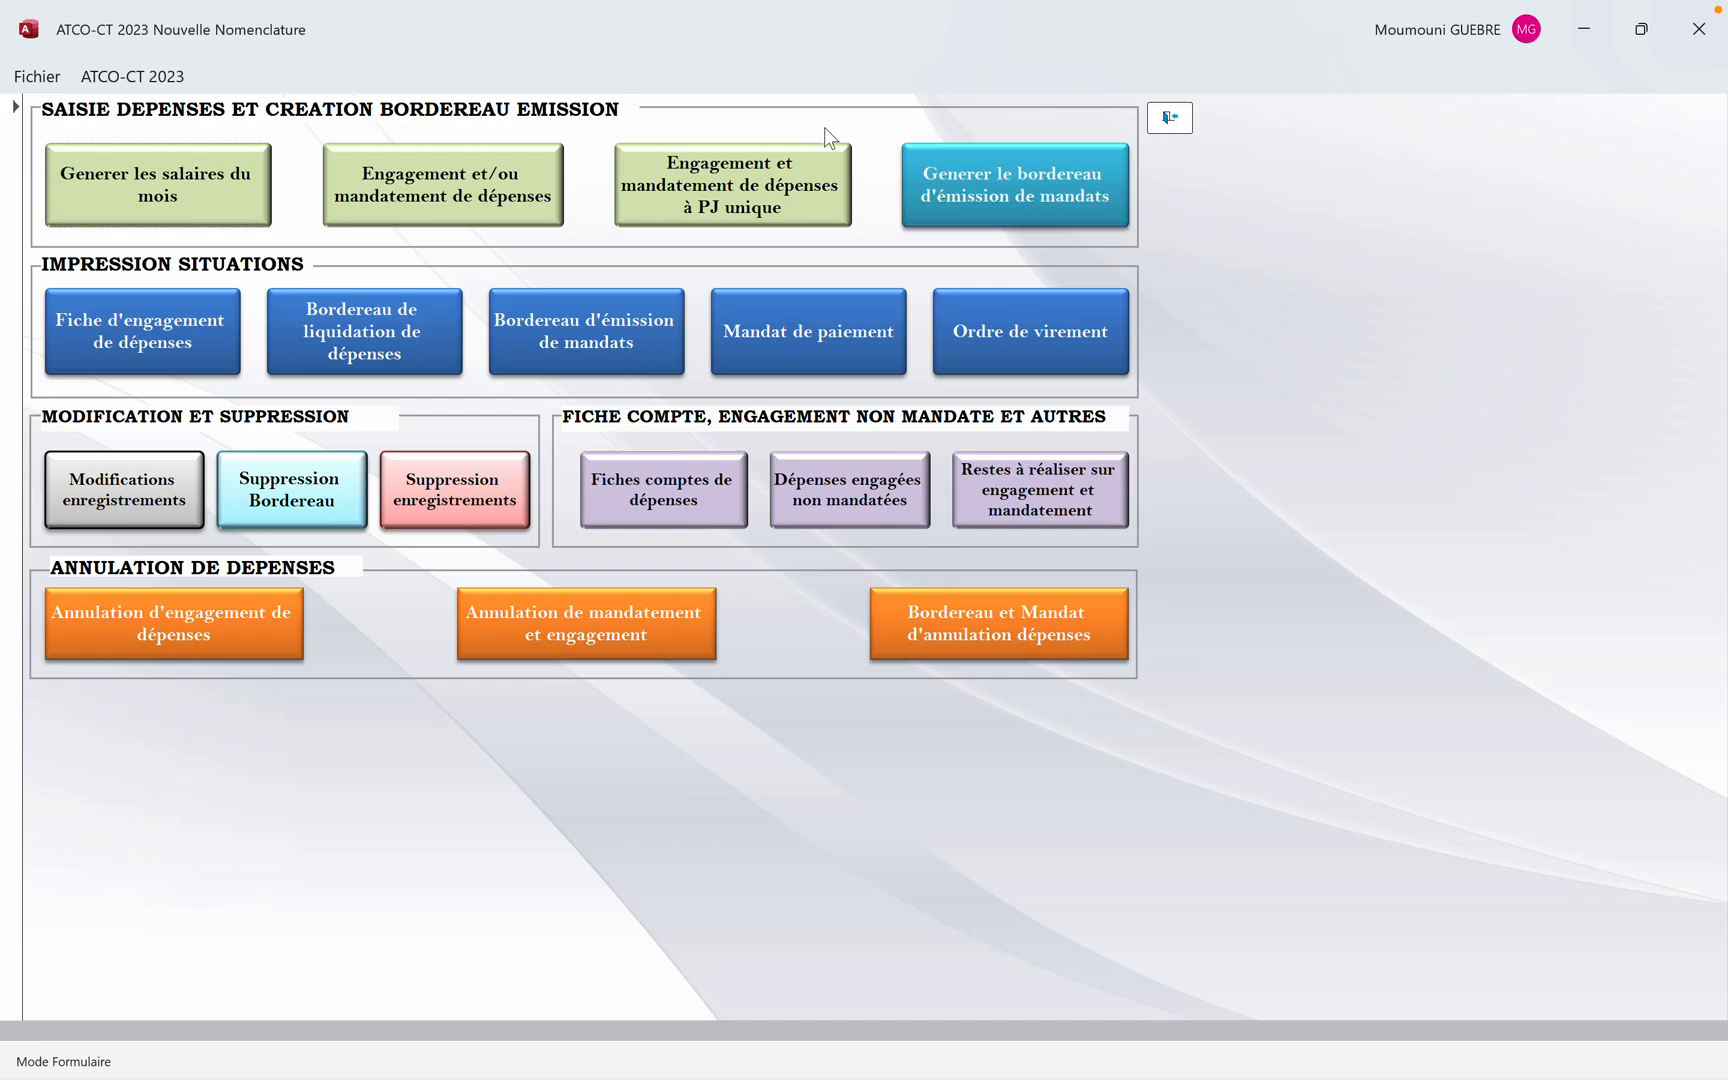
View the blank expense commitment and mandate entry form, close it and return to the application's home screen
click(489, 203)
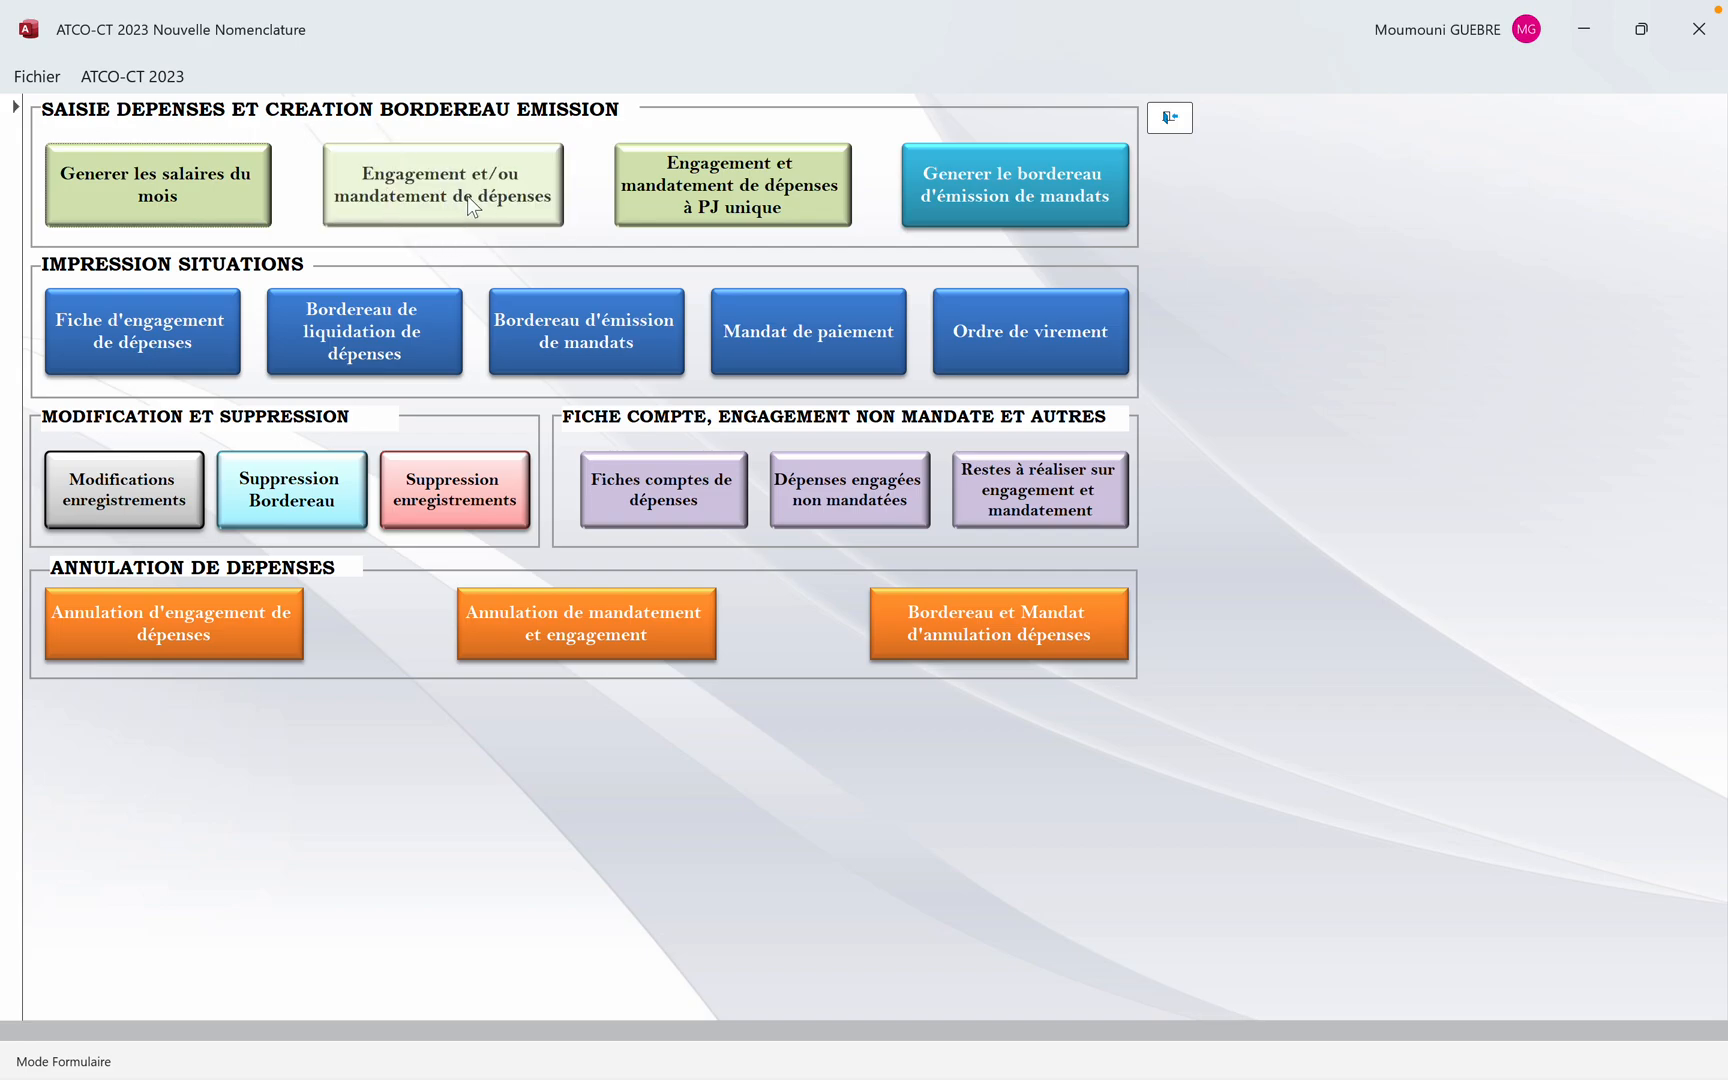
click(474, 207)
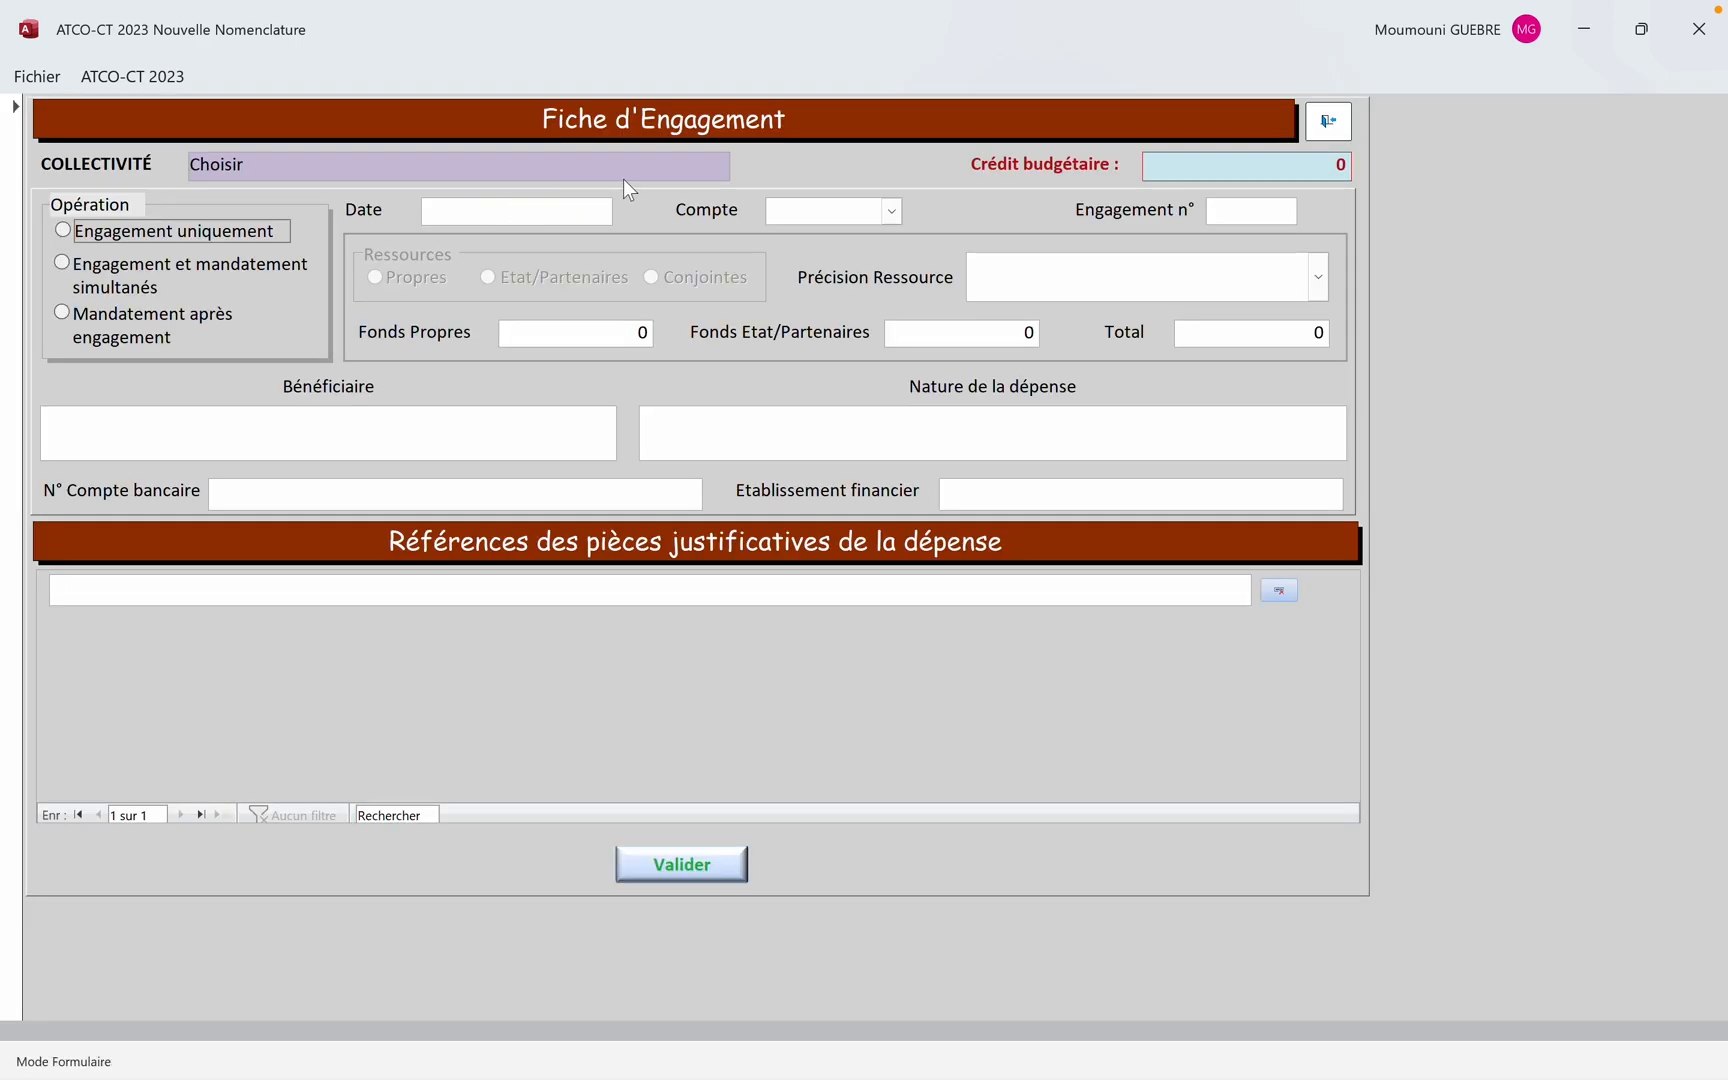
click(1322, 122)
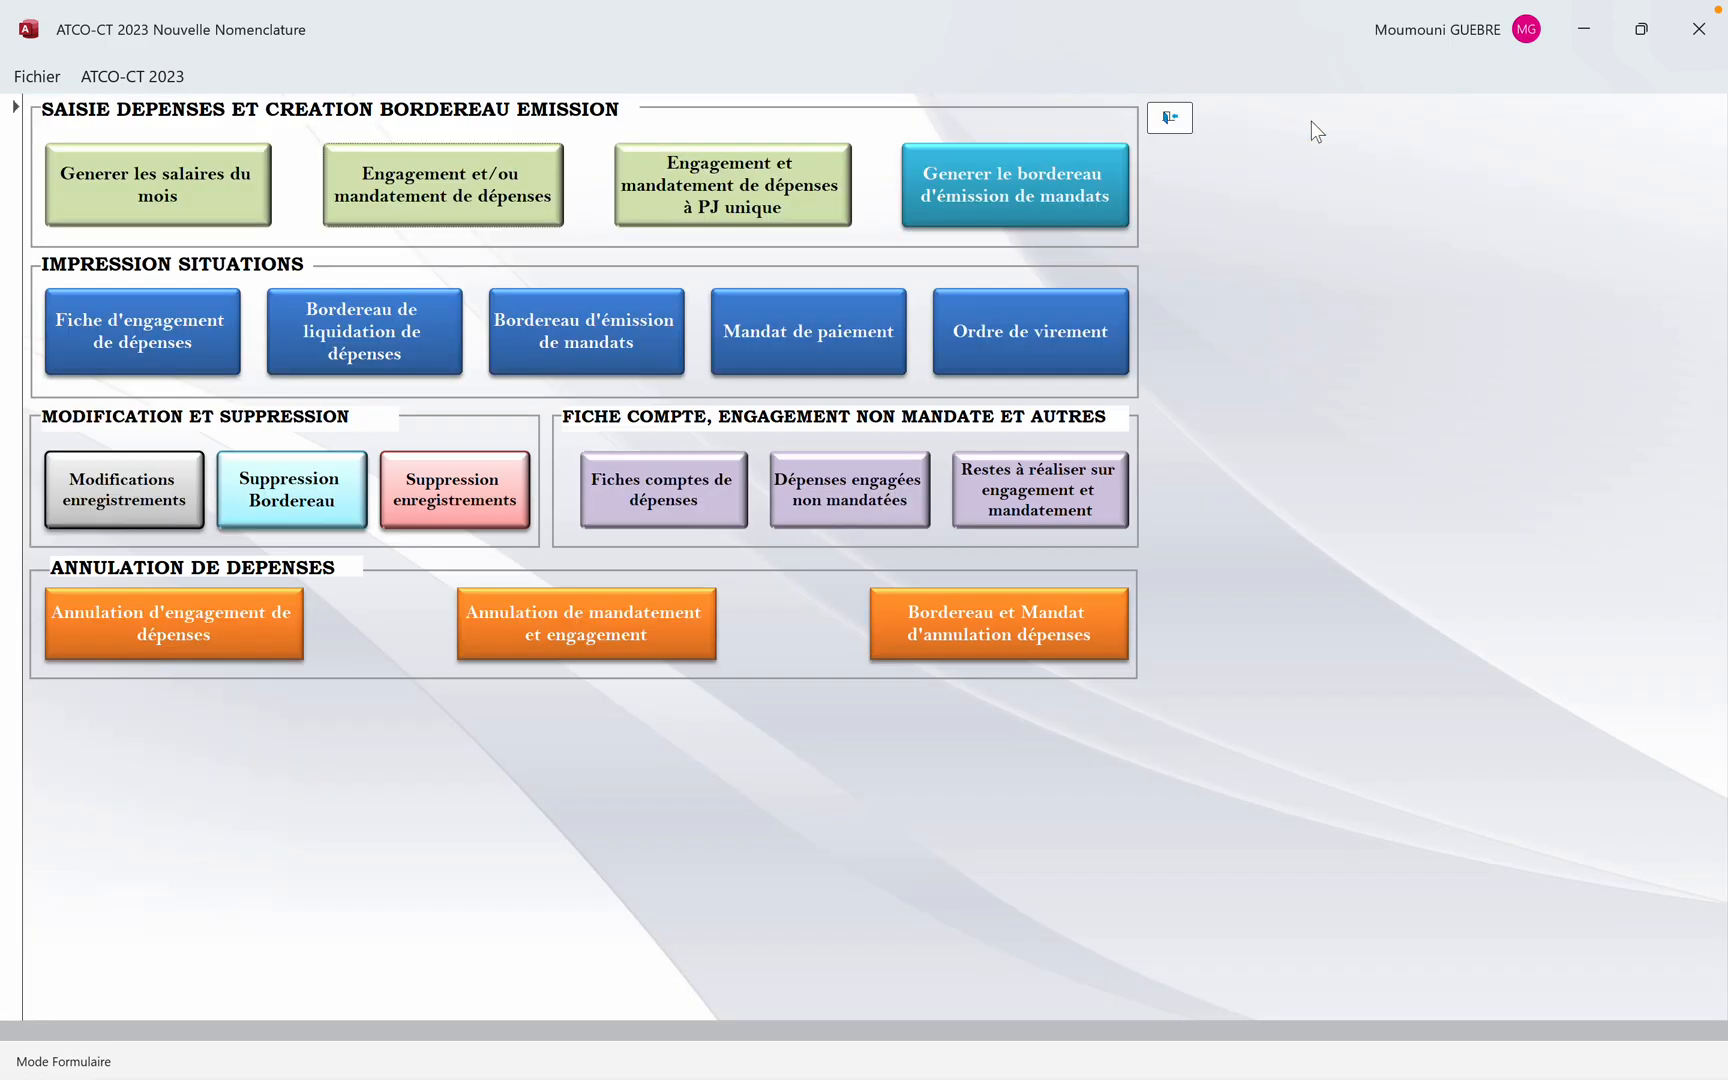
click(1166, 122)
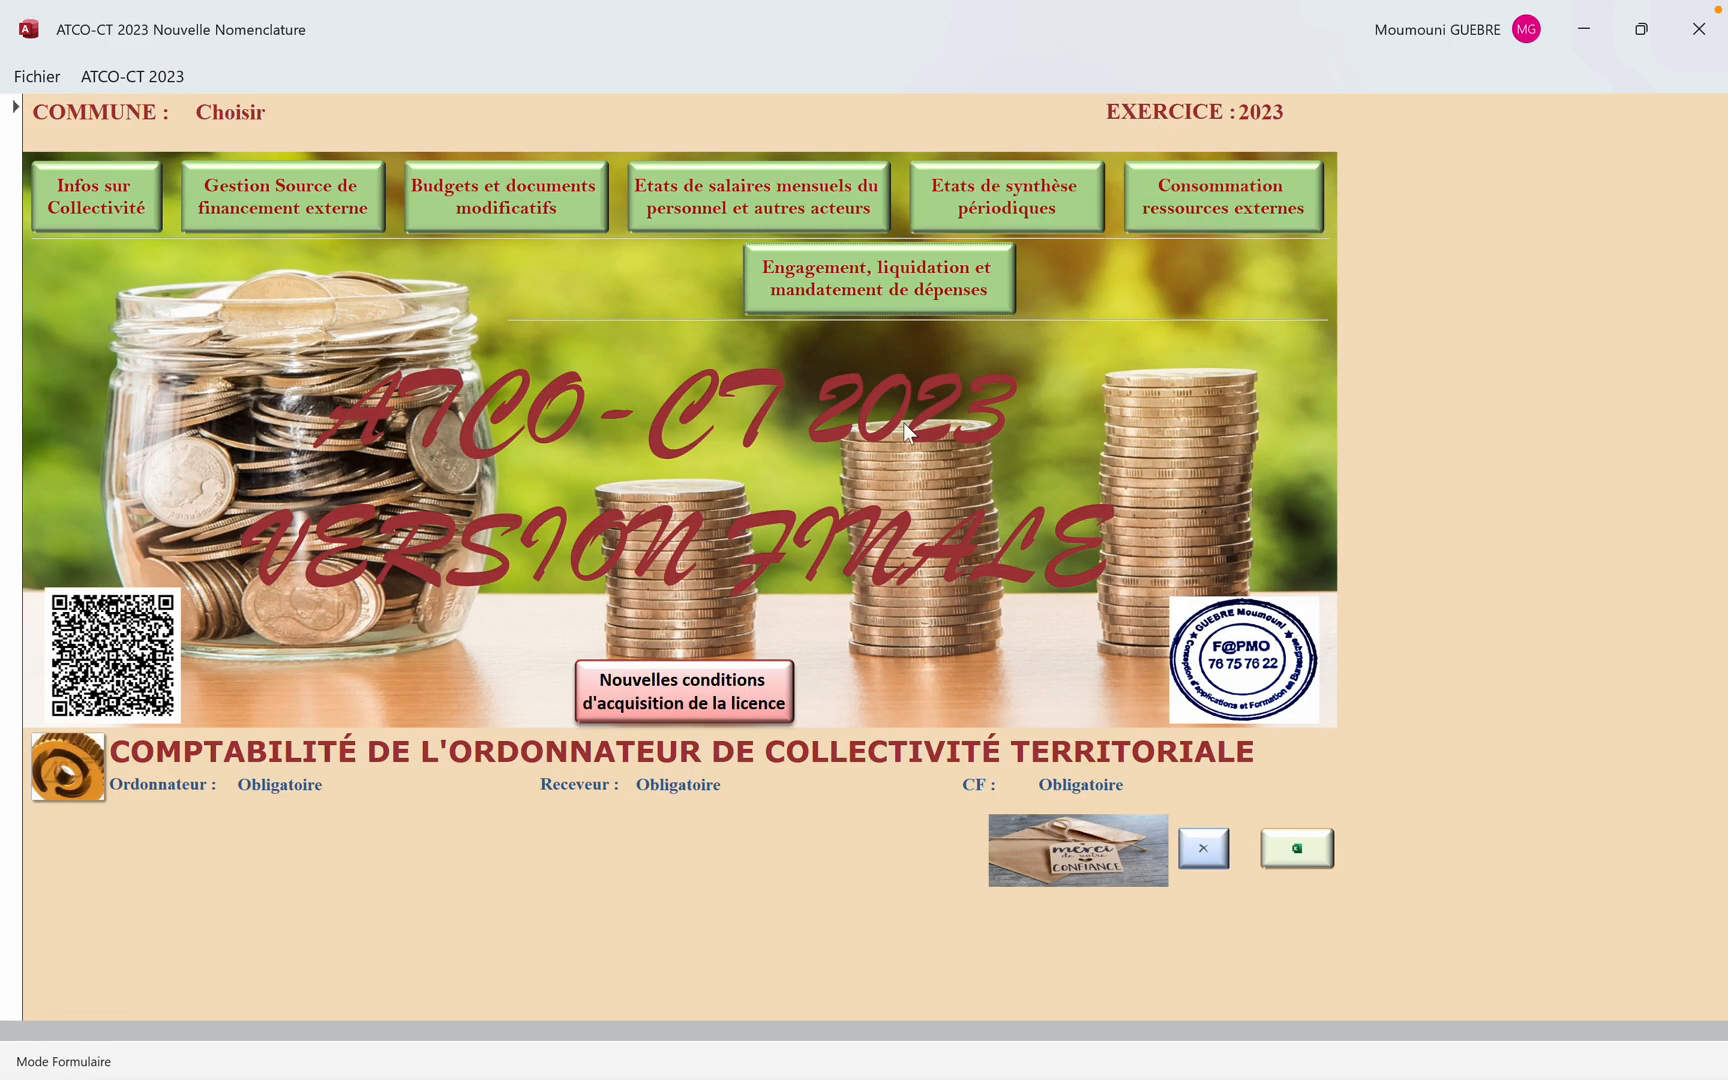